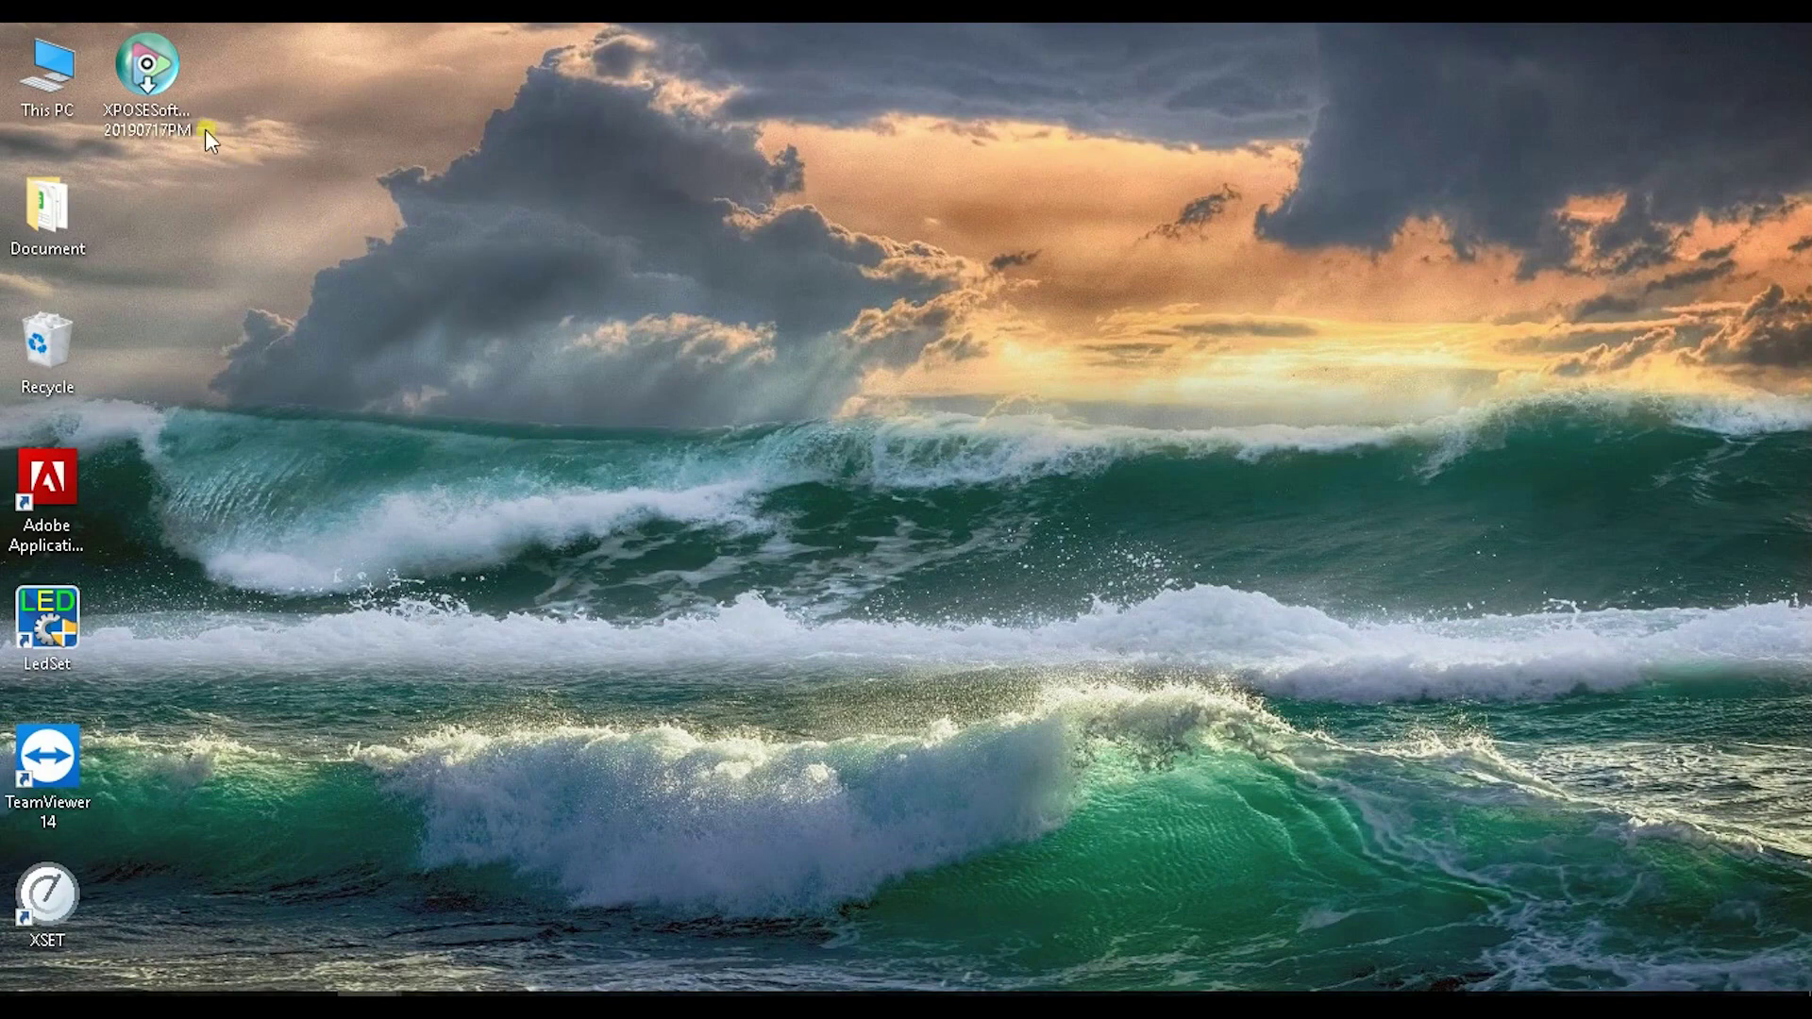
Step: Launch the XPOSE installer from its desktop icon
left_click(140, 112)
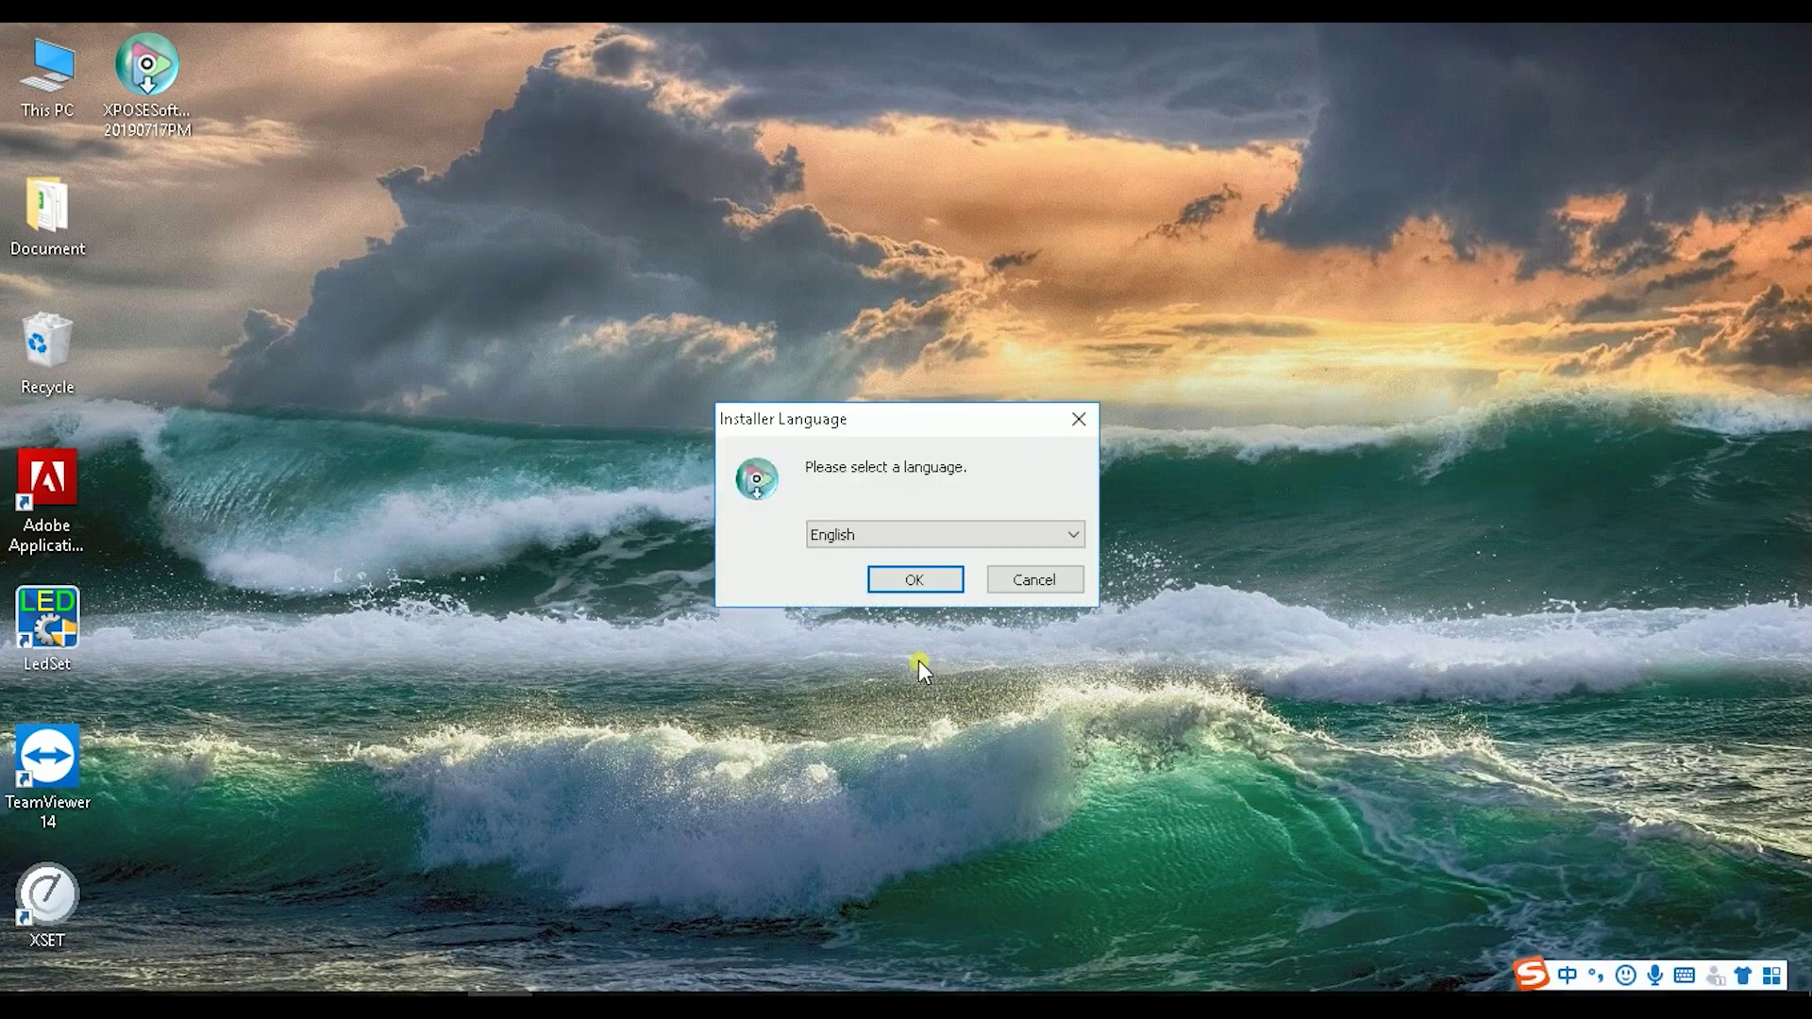
Step: Accept English as installer language, pass the Welcome page, and browse for a different install folder
left_click(947, 586)
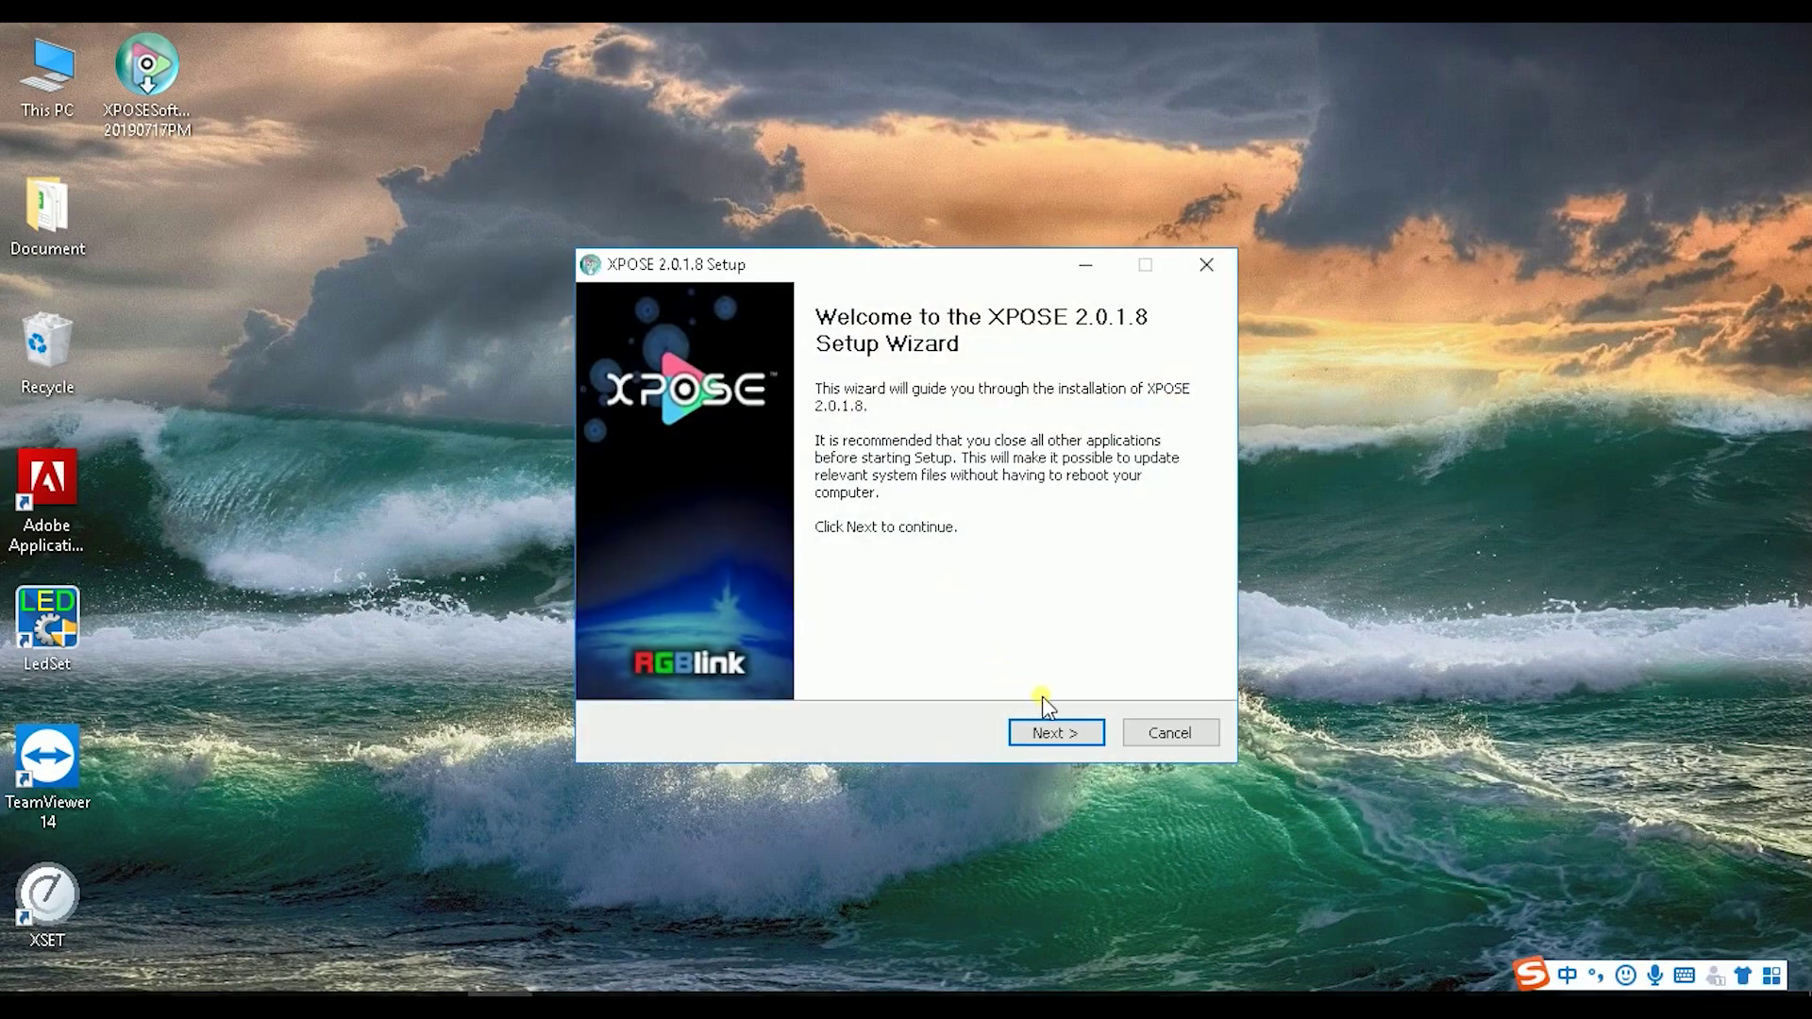
left_click(1047, 732)
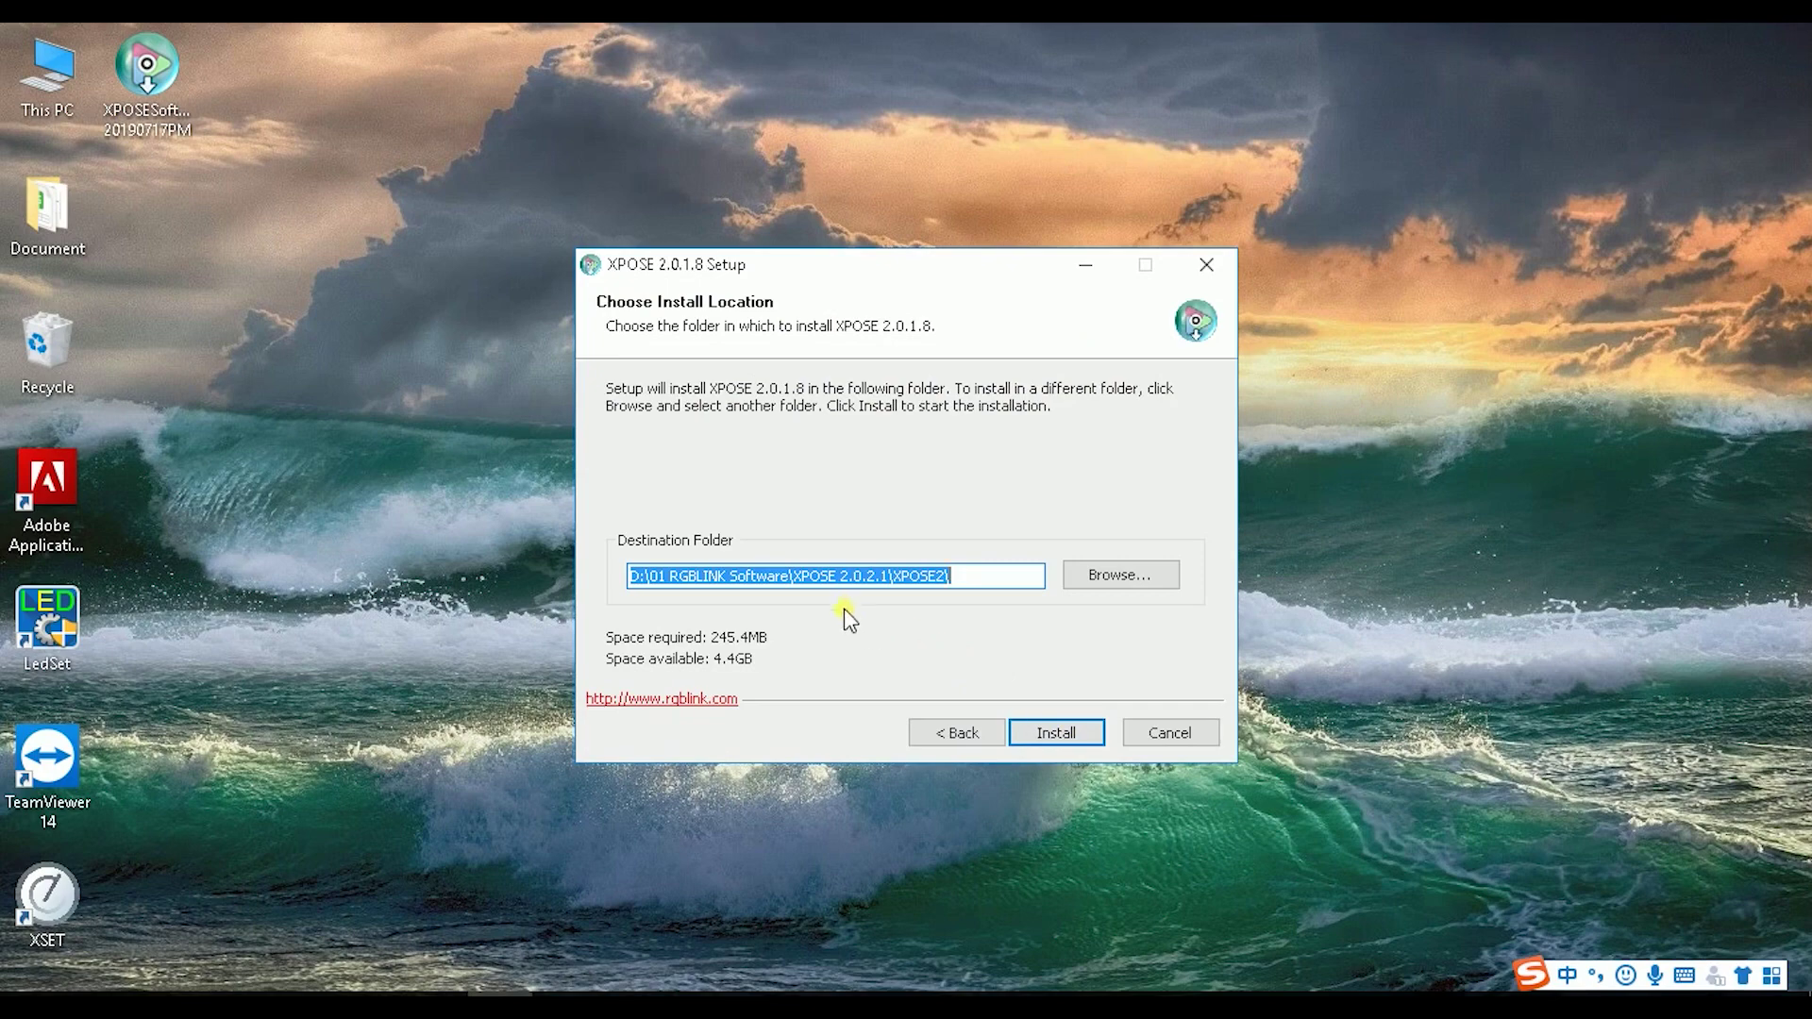
left_click(1117, 577)
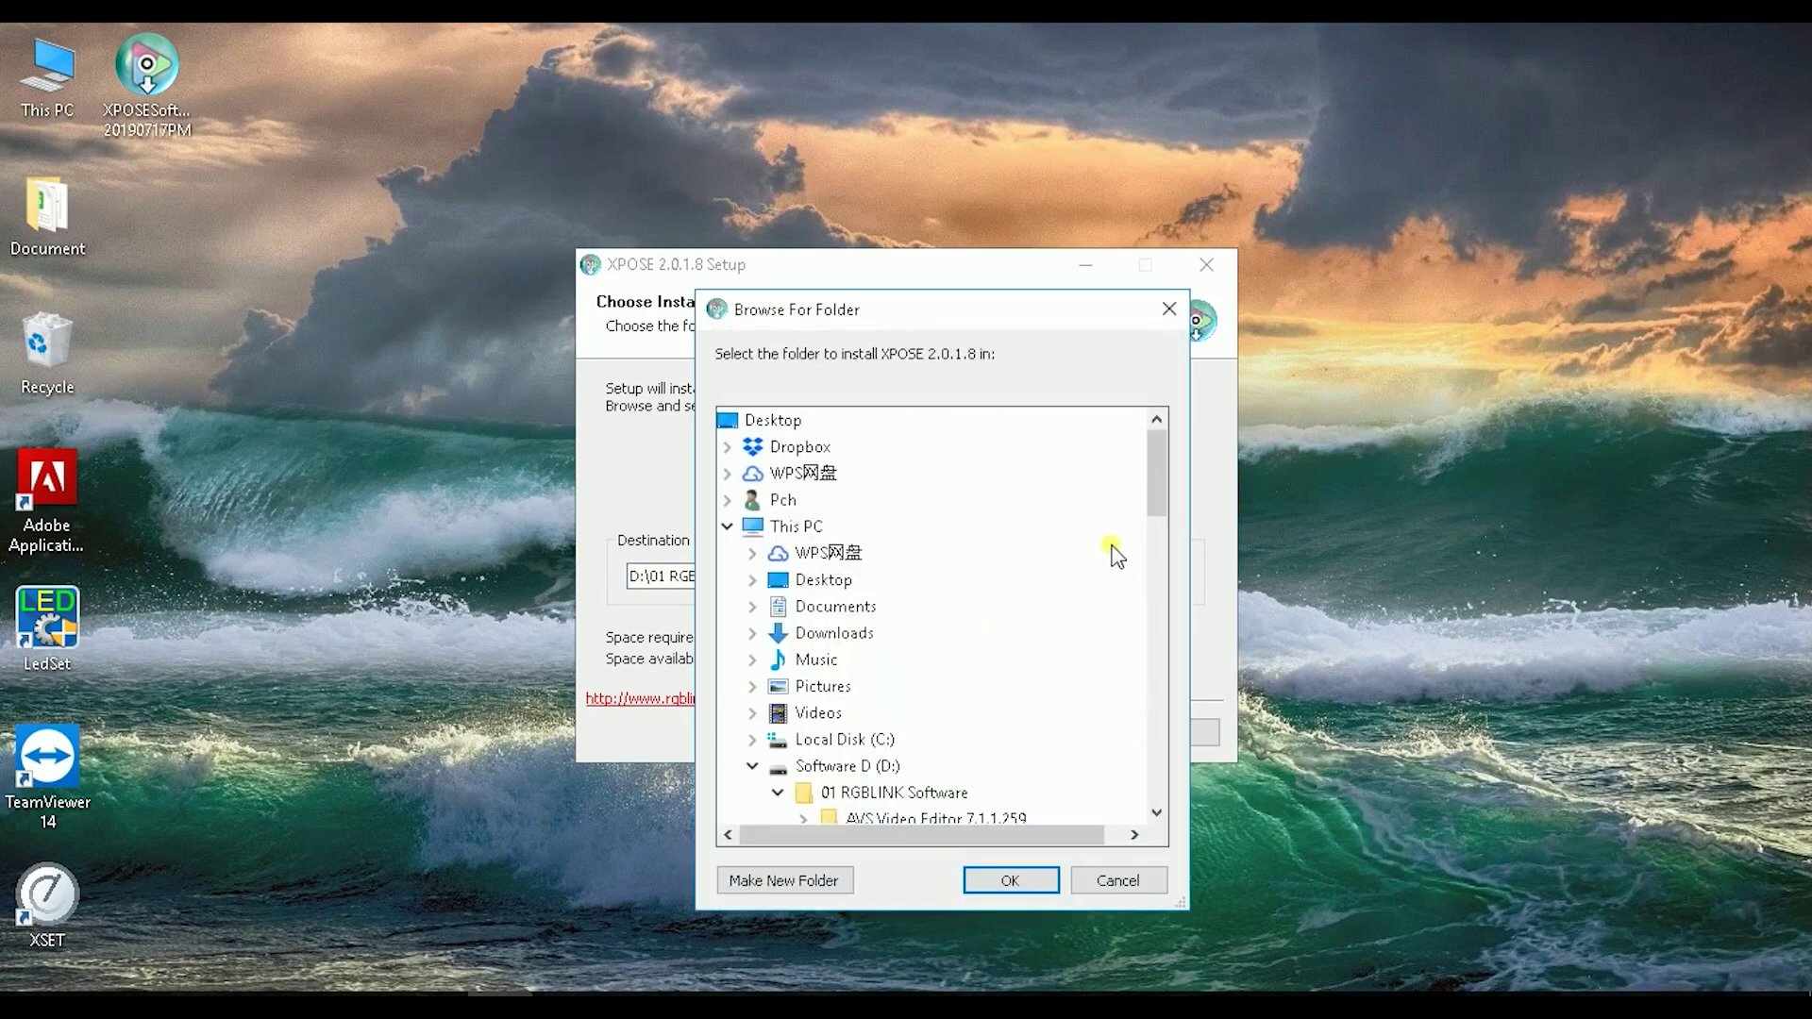
Step: Create a new folder 'Xpose0 27 Augu' on drive D and set it as the install destination
left_click(798, 528)
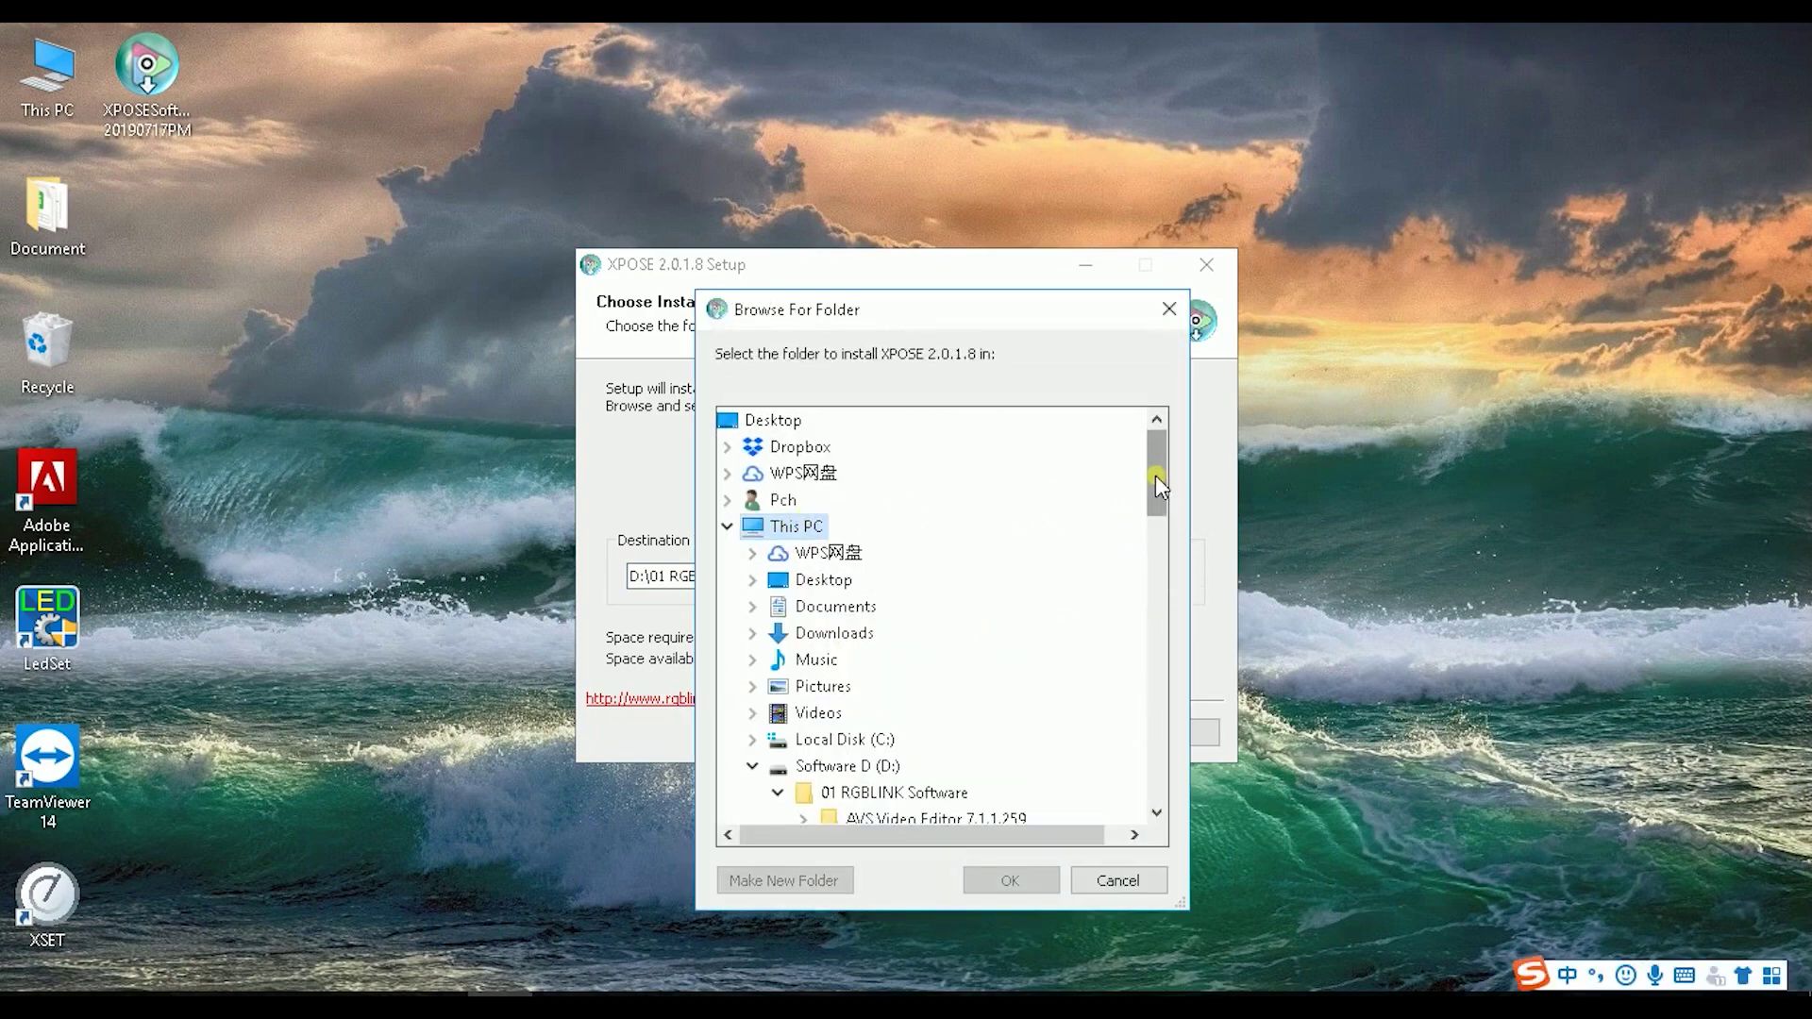
left_click_drag(1158, 486, 1157, 525)
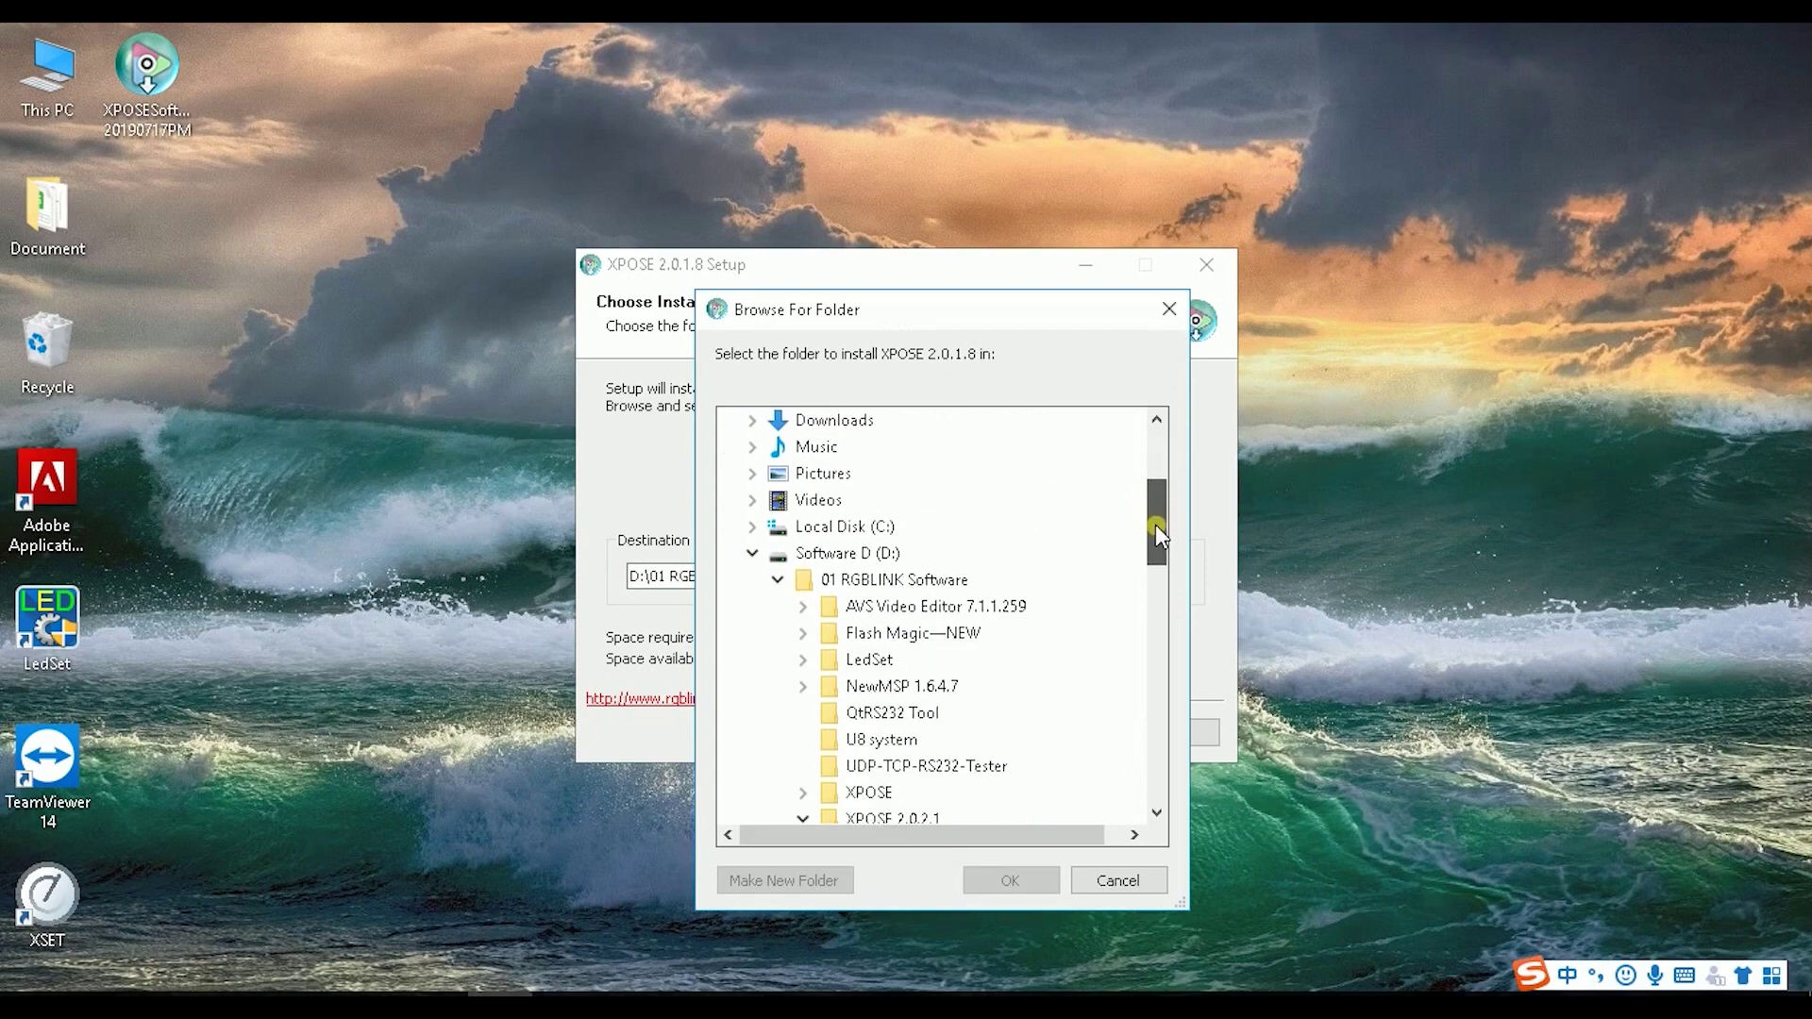
left_click(870, 559)
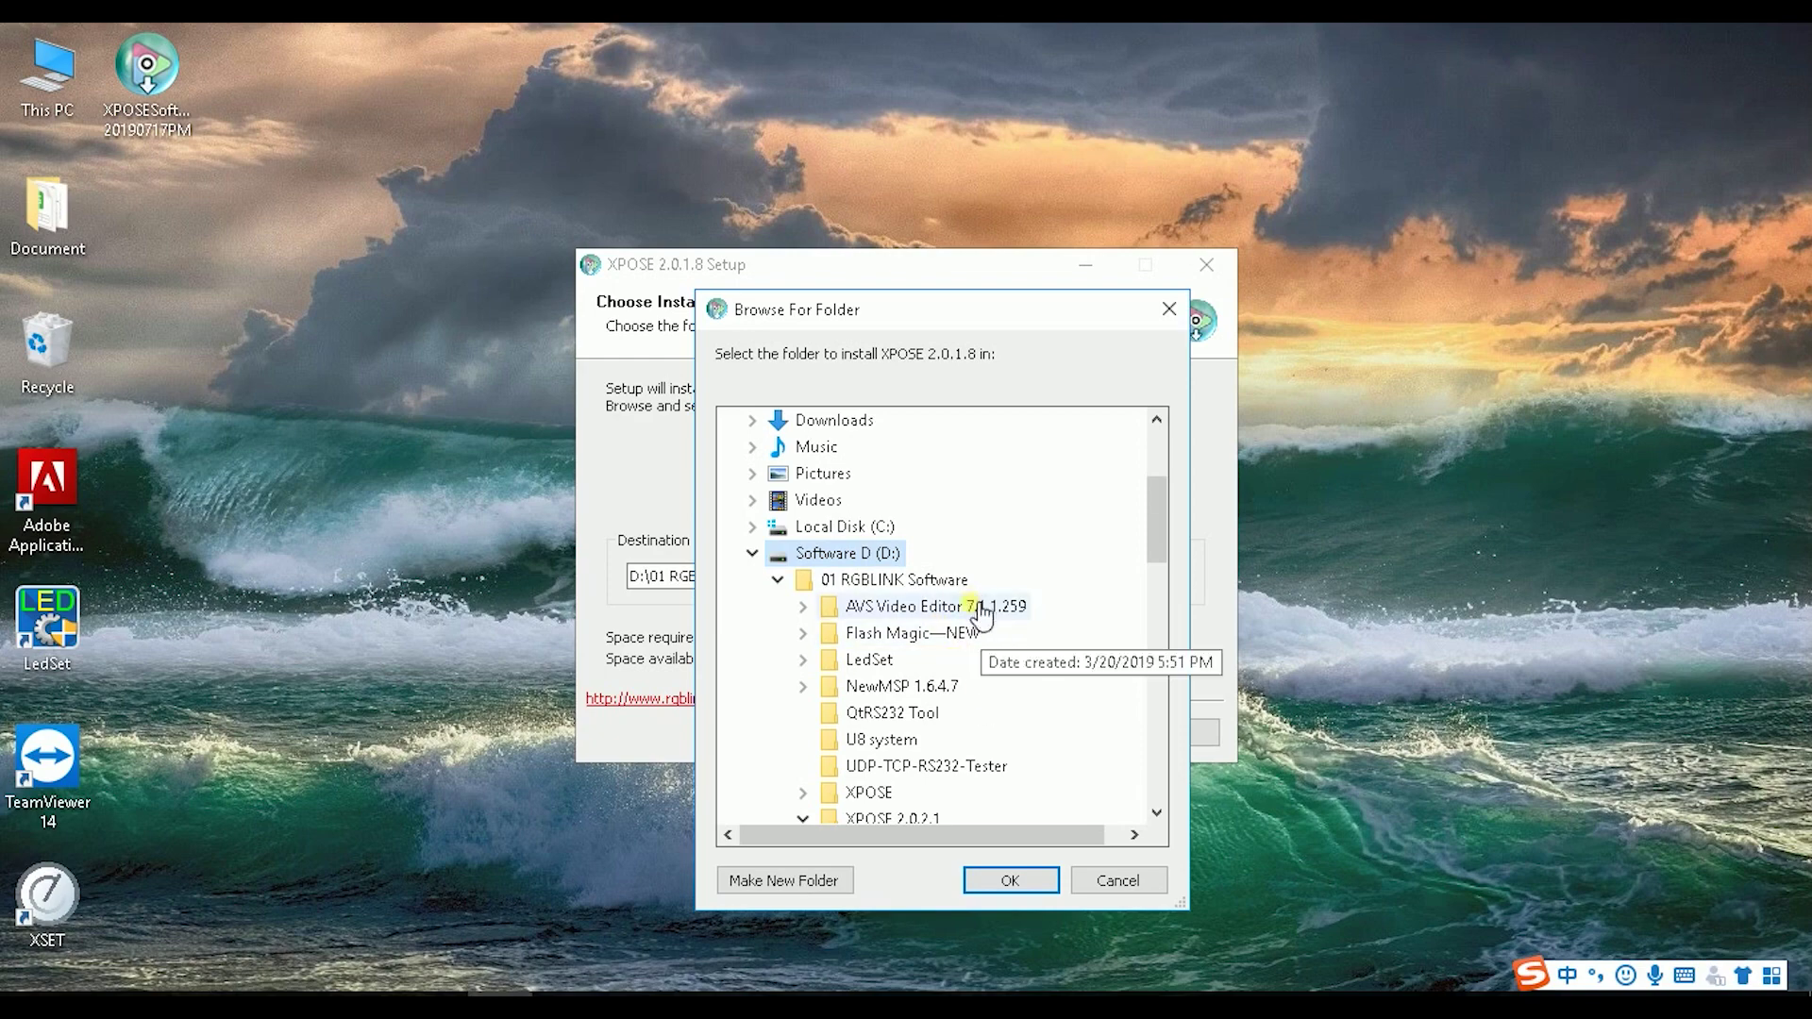
left_click(840, 882)
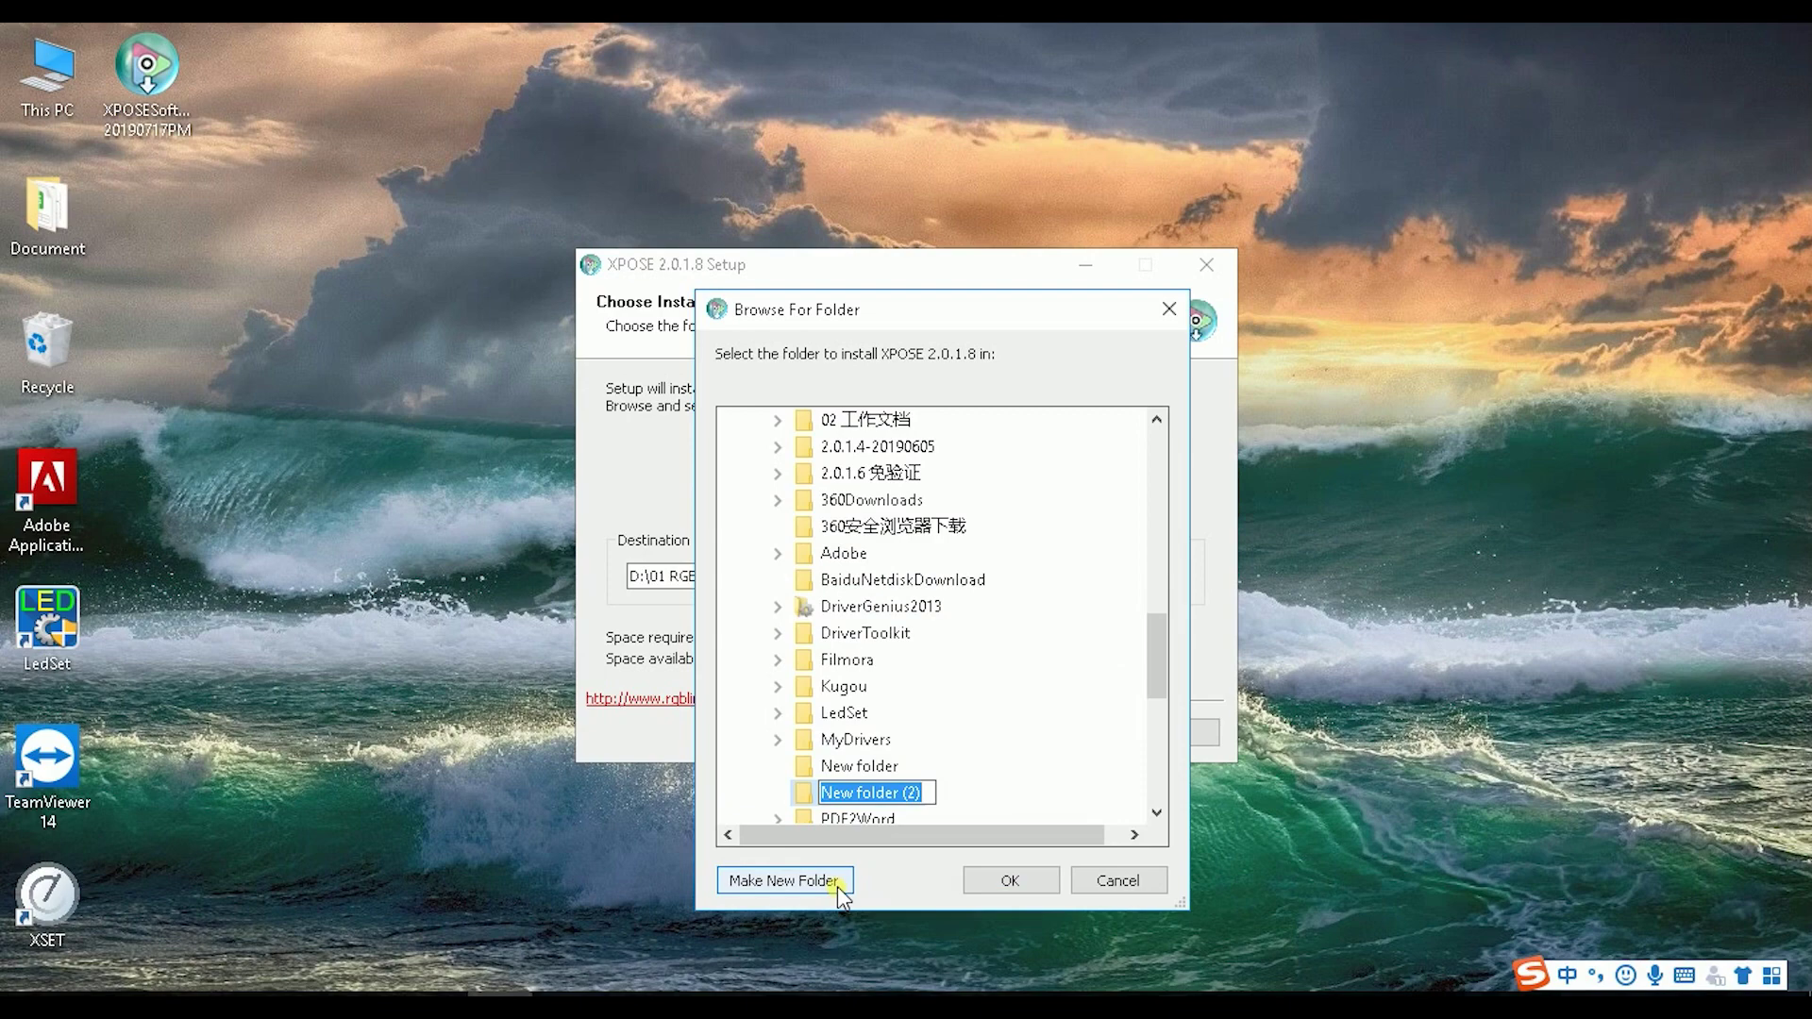
type("0 27 Augu")
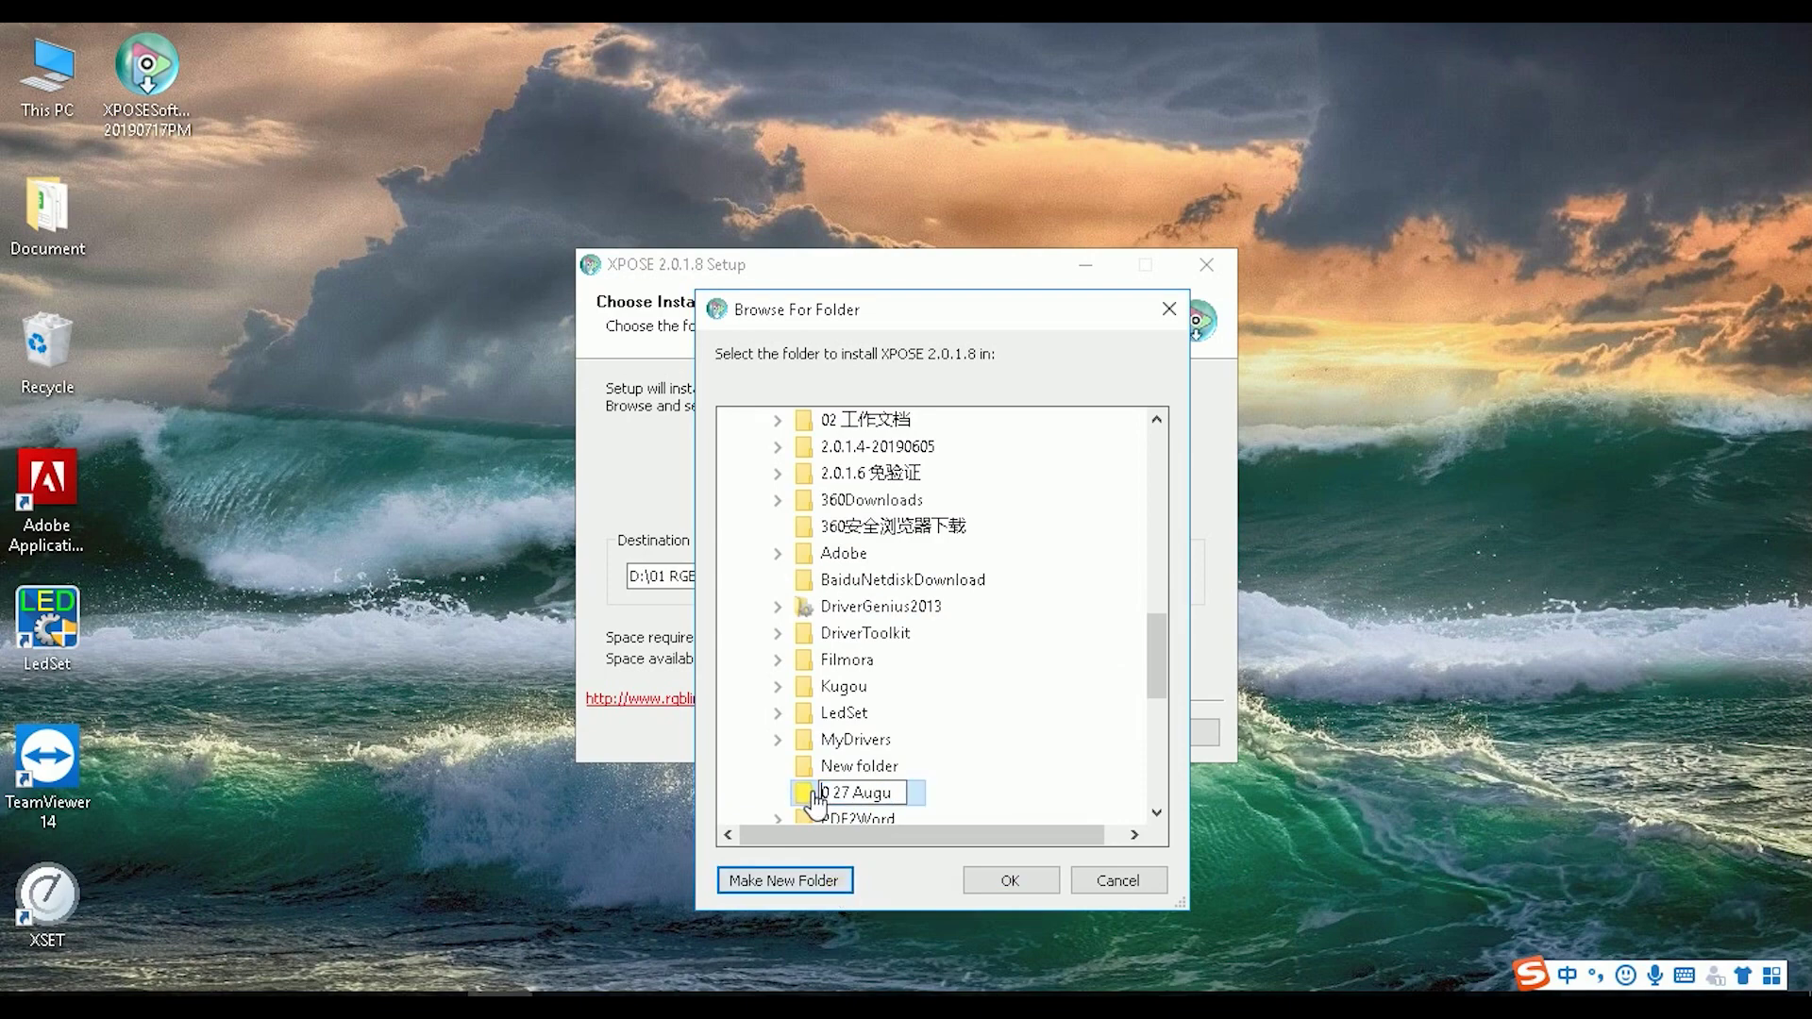
type("Xpos")
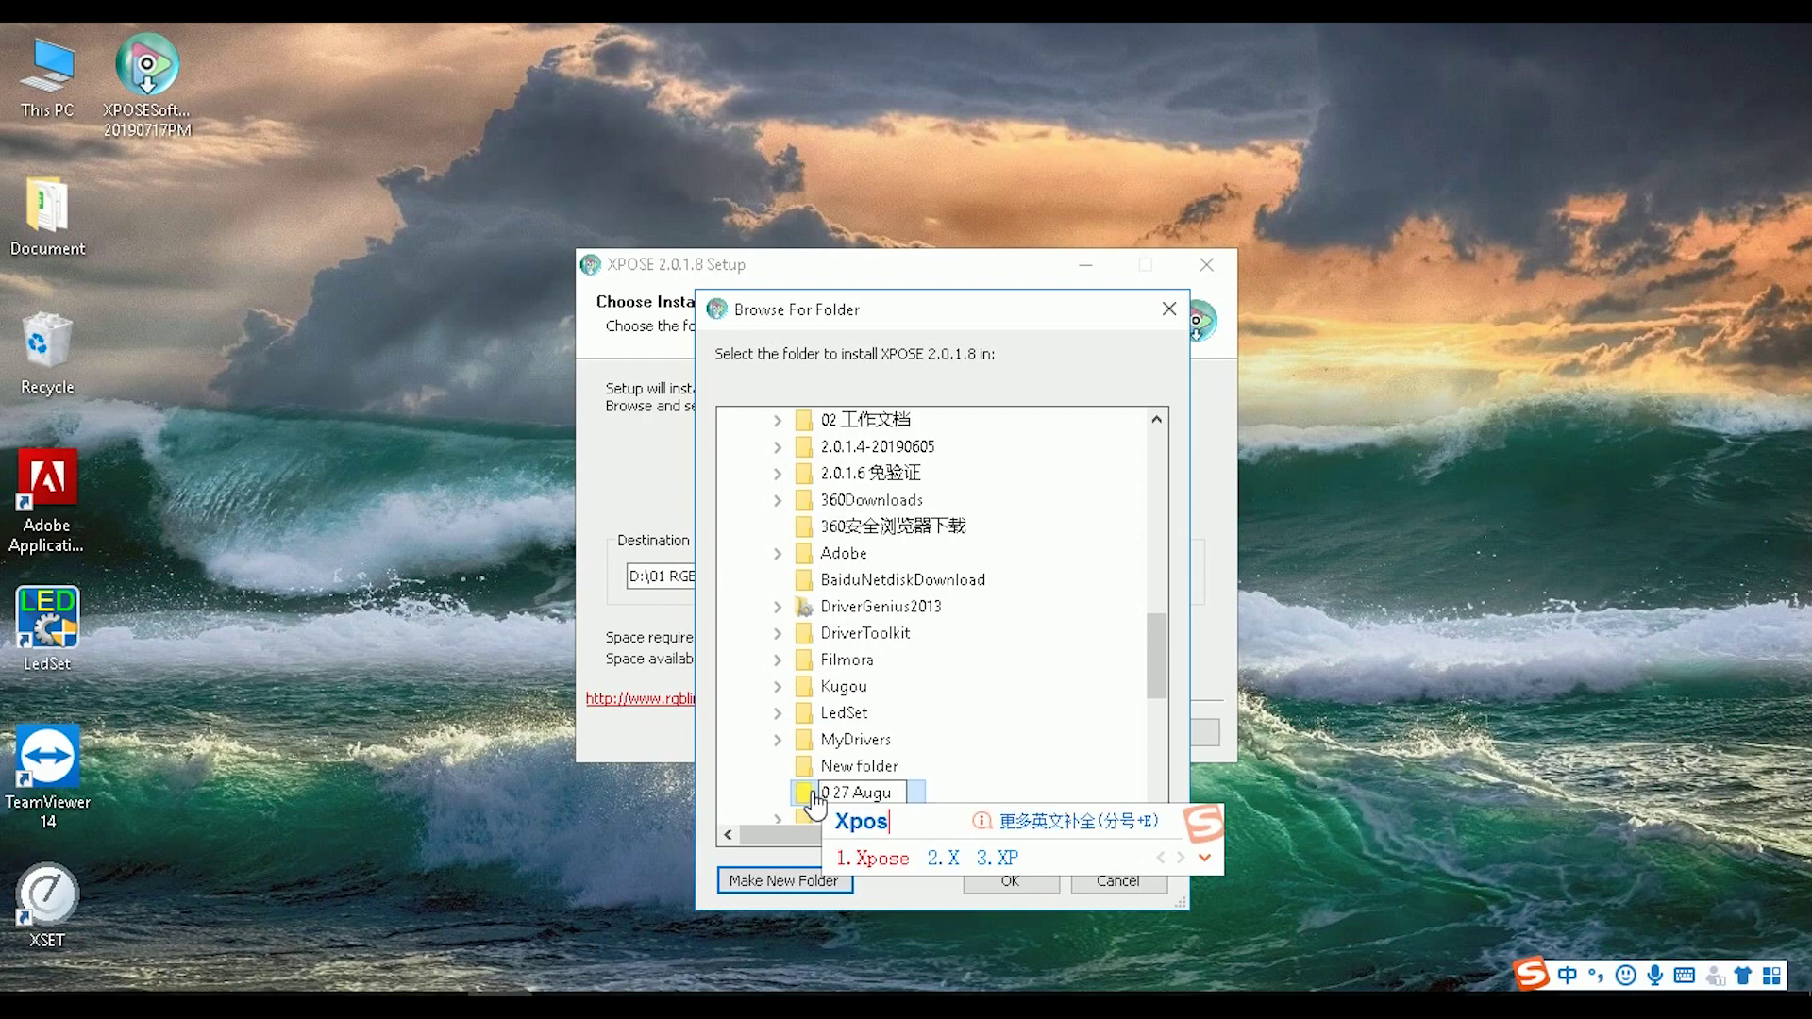
type("e")
key("shift")
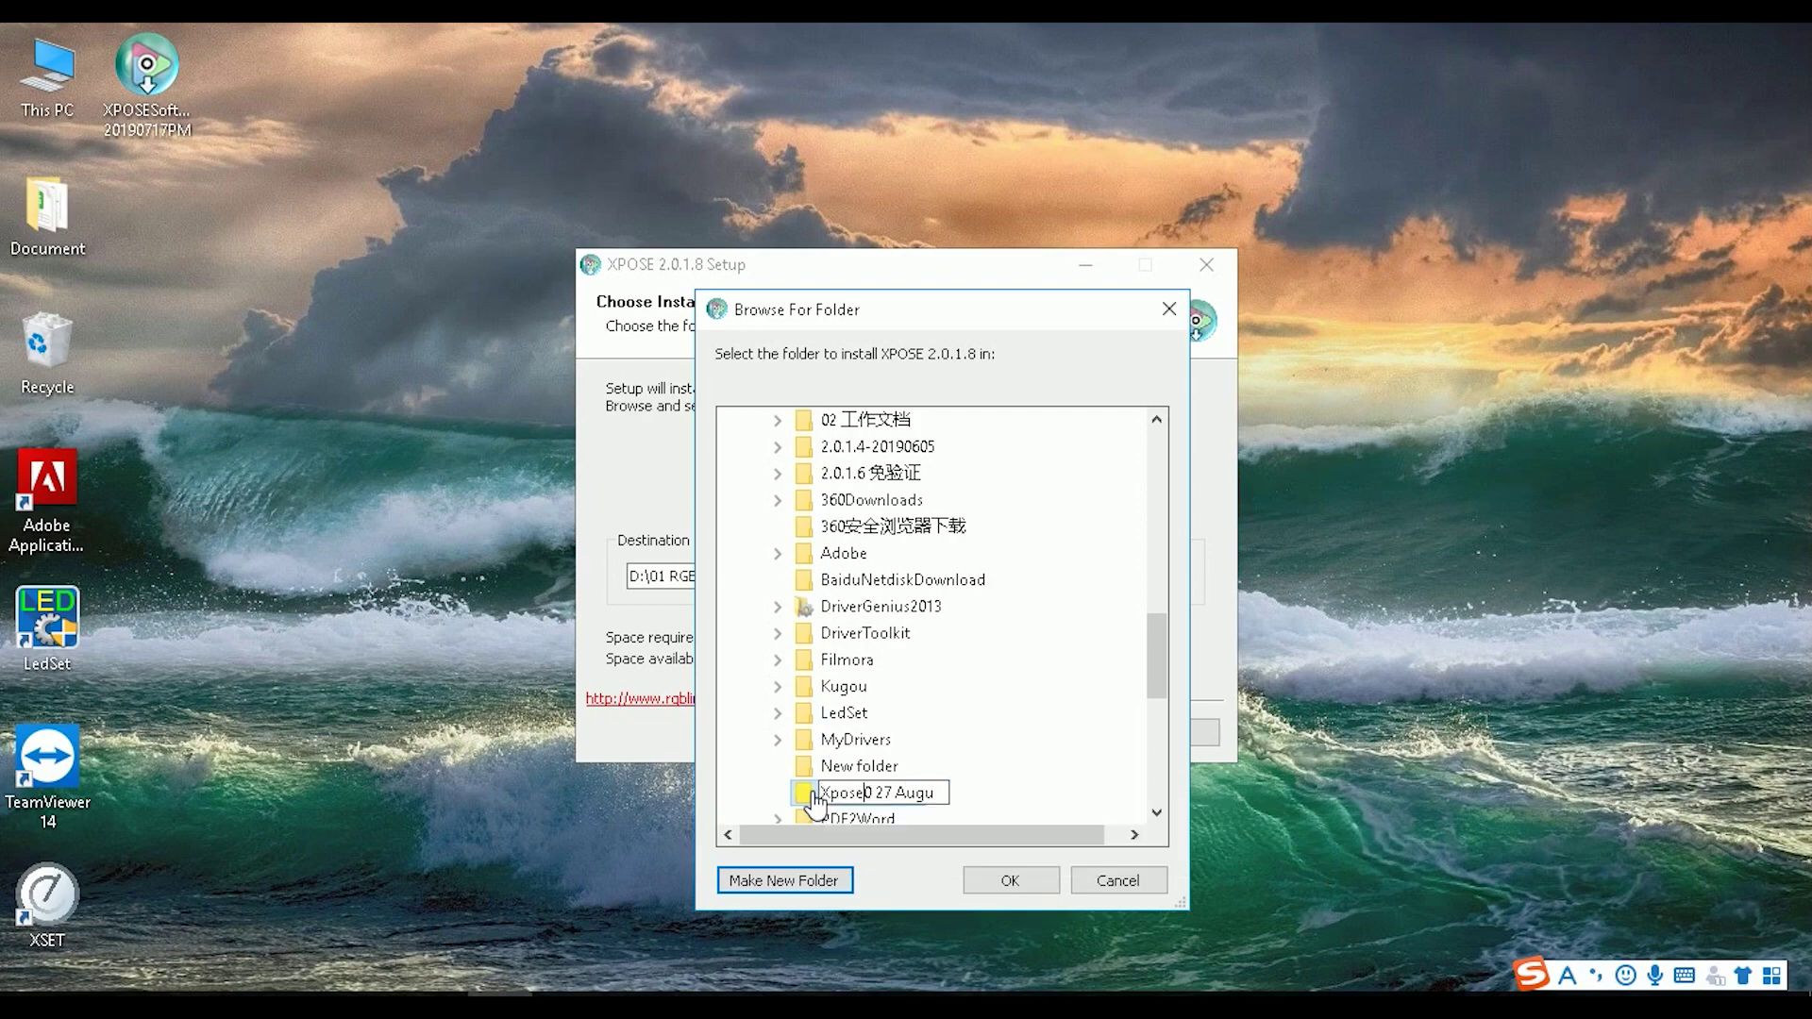
left_click(997, 881)
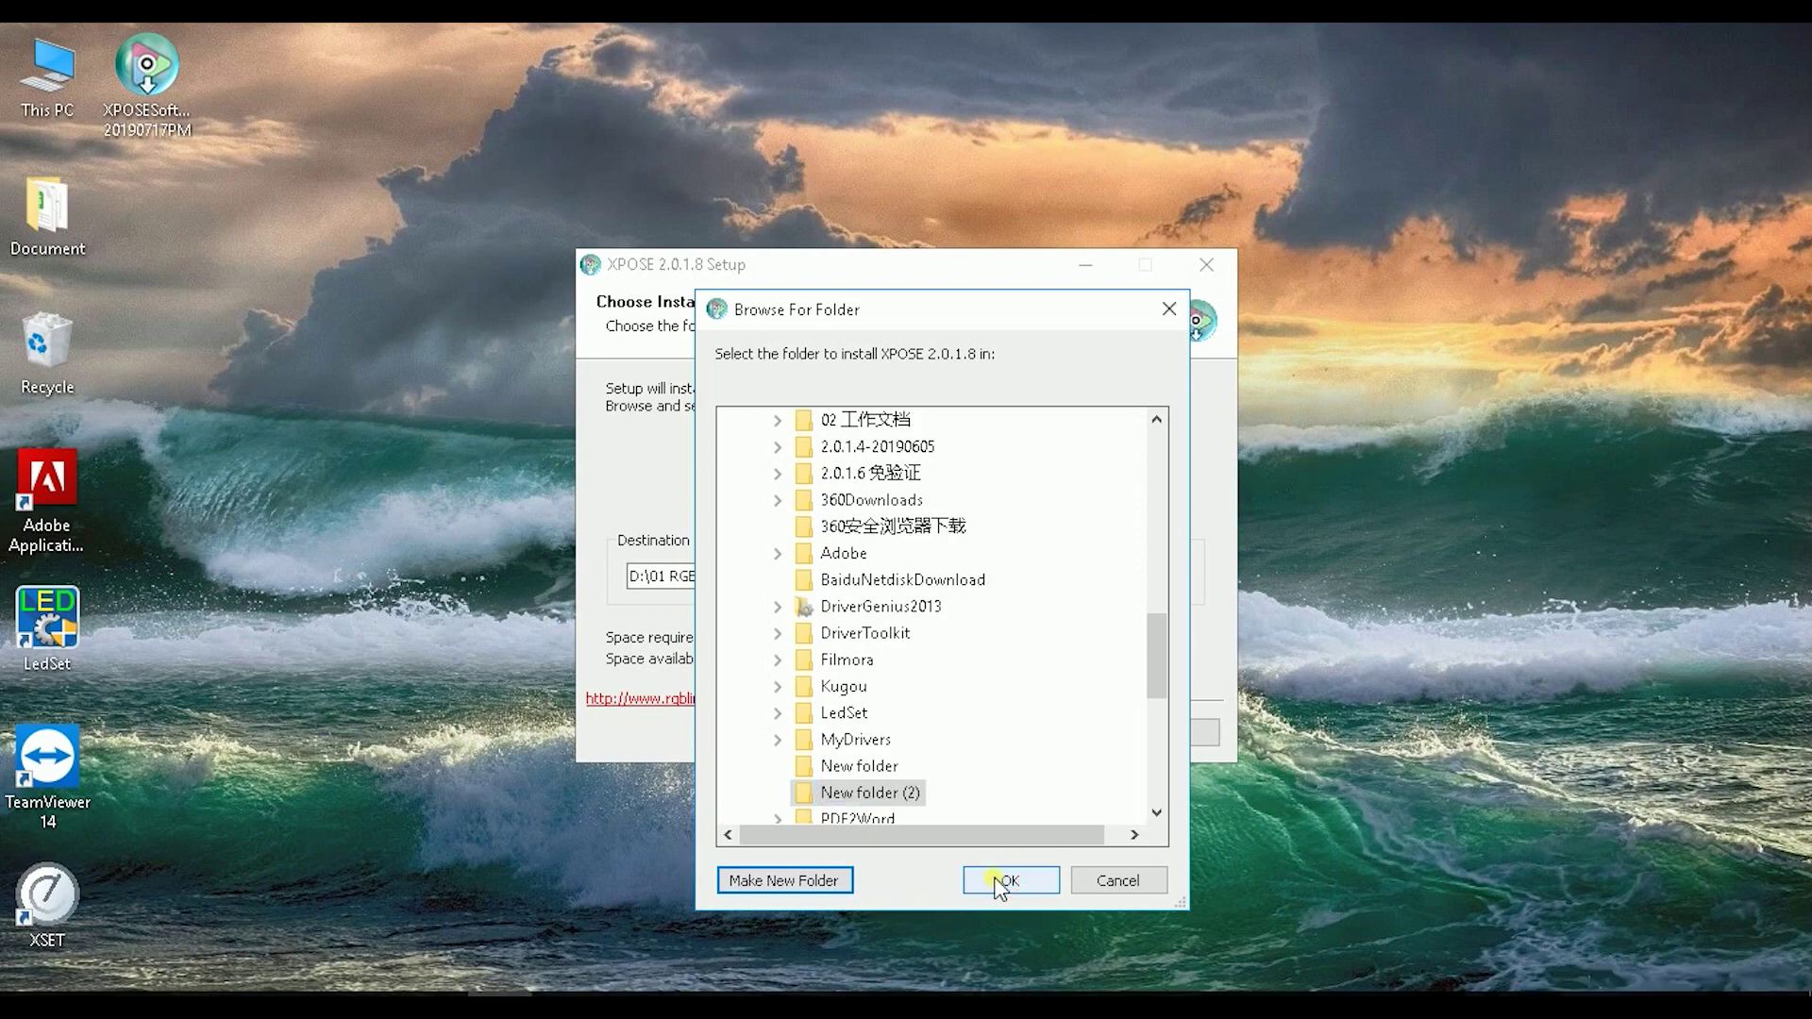
left_click(998, 882)
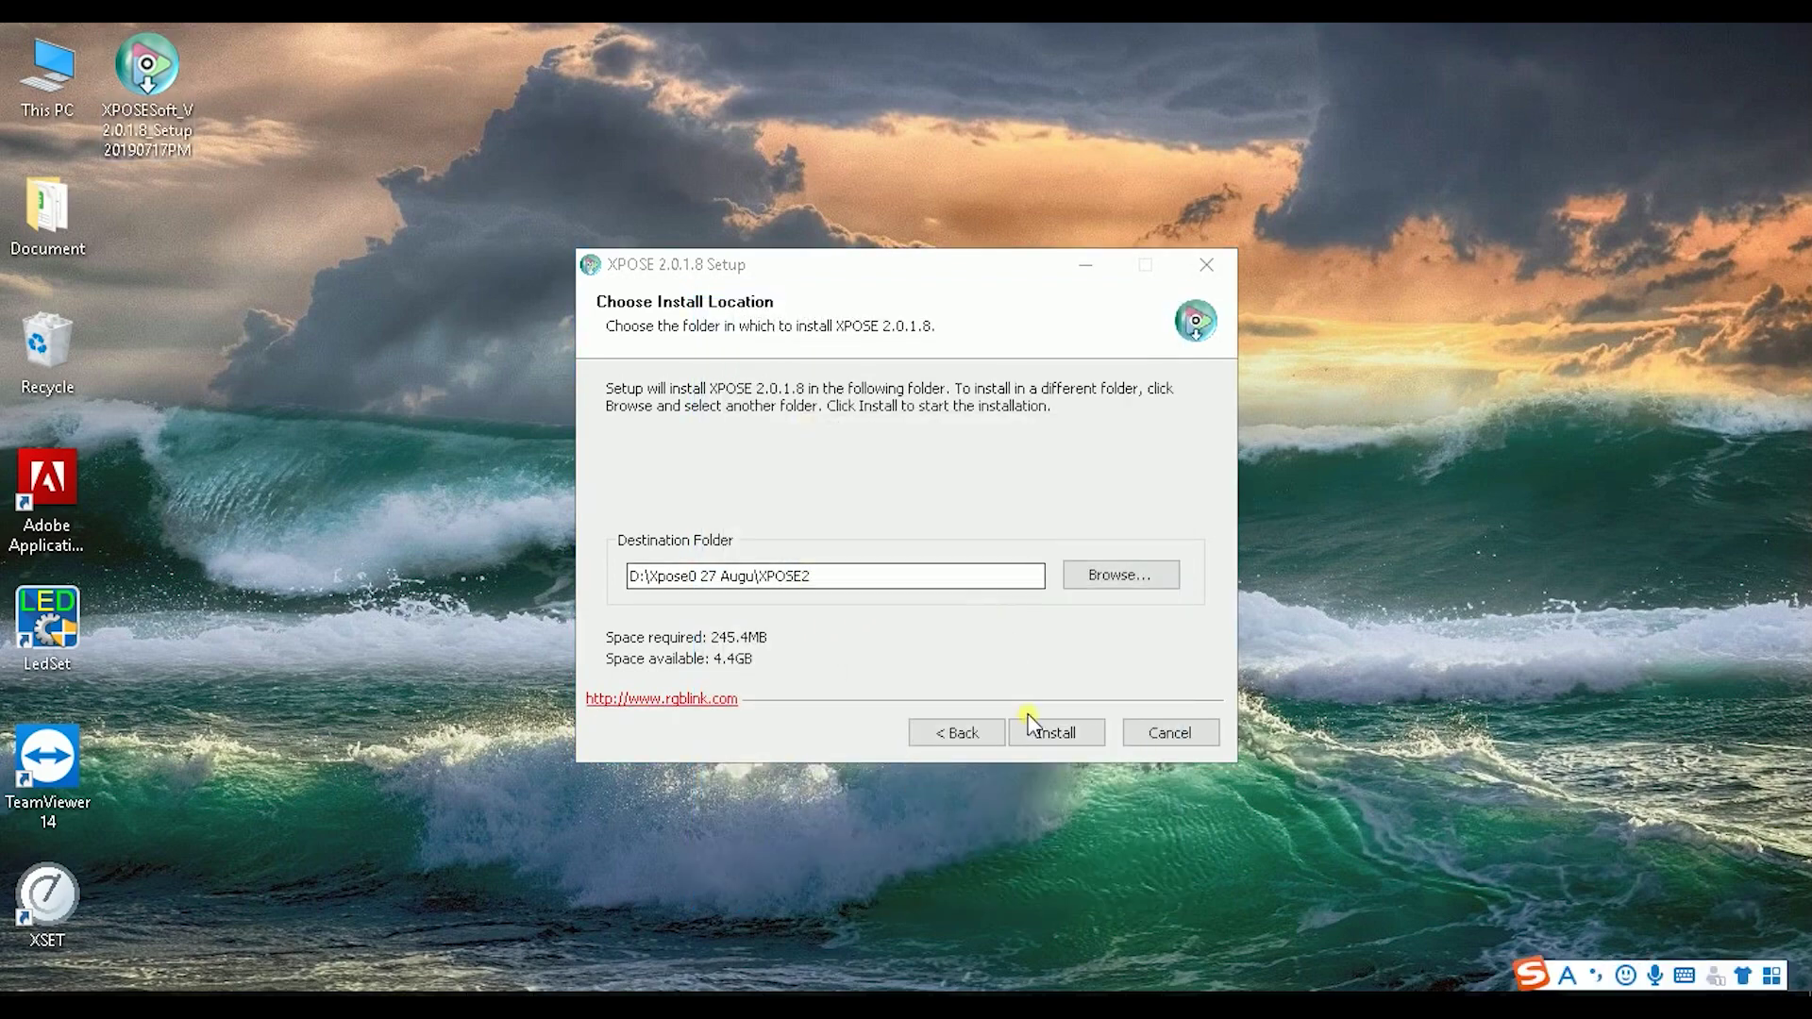
Step: Start installing XPOSE 2.0.1.8 into D:\Xpose0 27 Augu\XPOSE2
left_click(1055, 734)
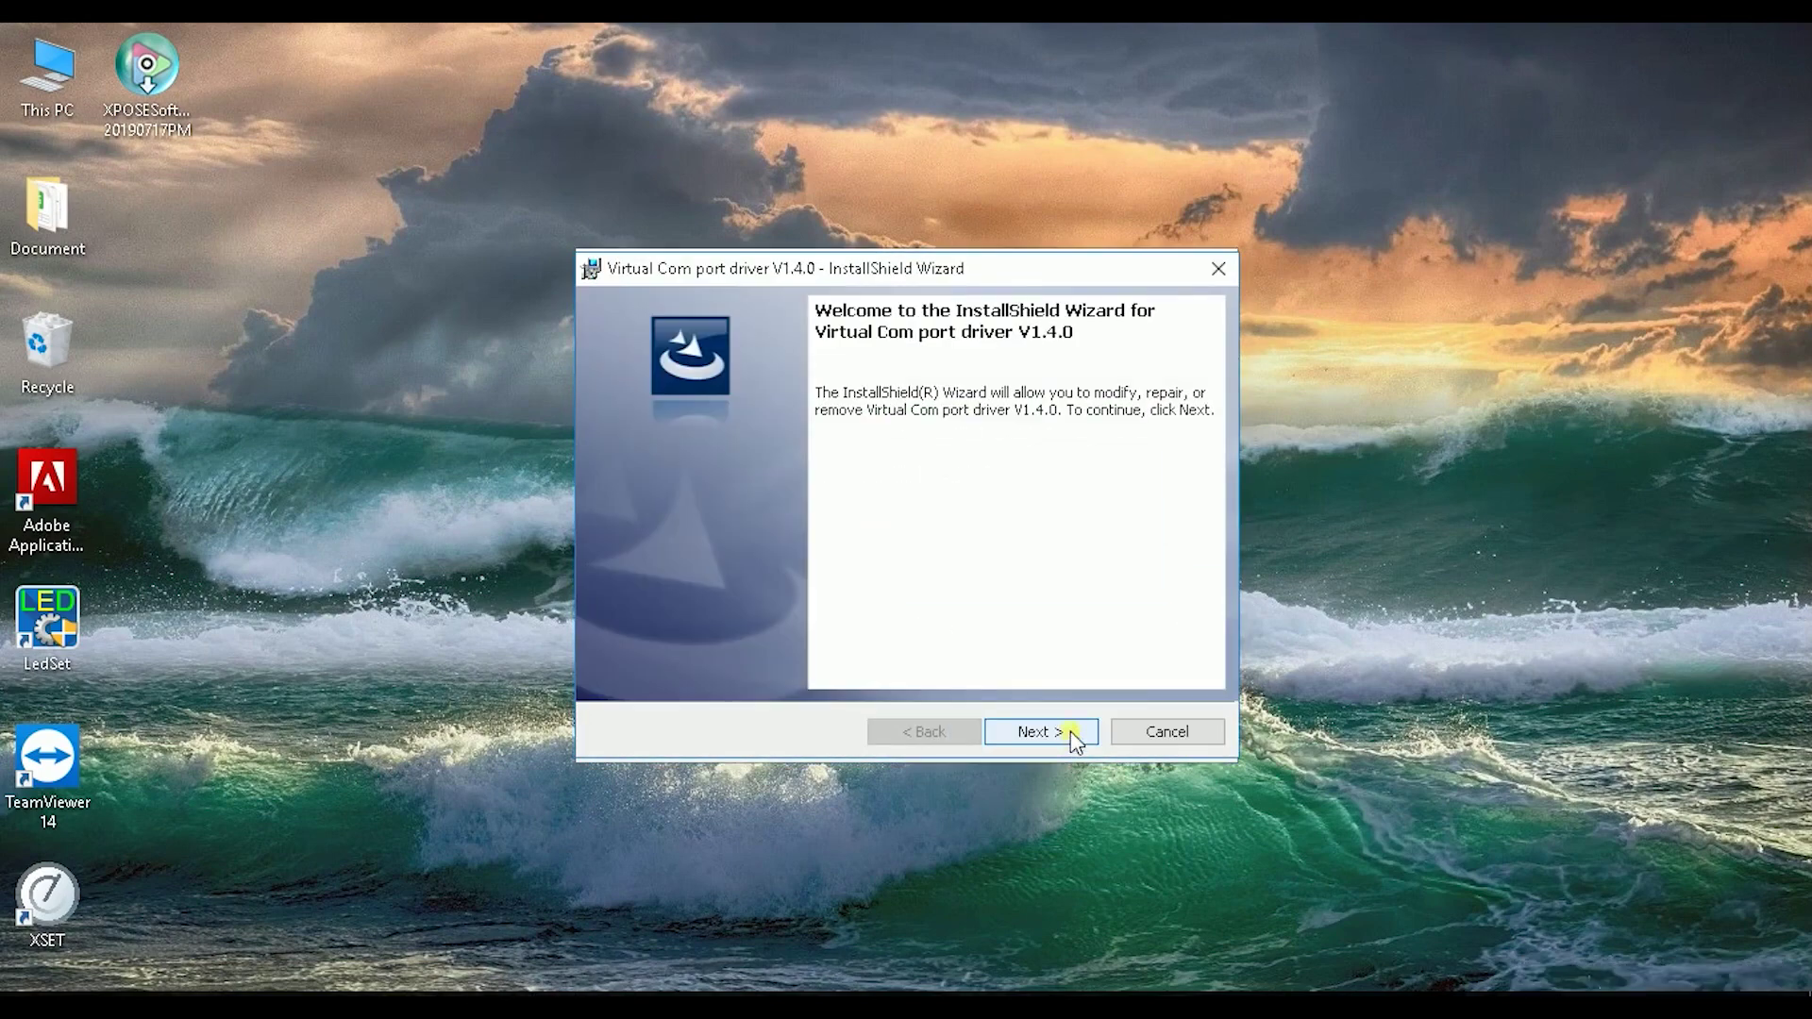
Step: Install the Virtual Com port driver V1.4.0 with its default options and close the wizard
left_click(1074, 733)
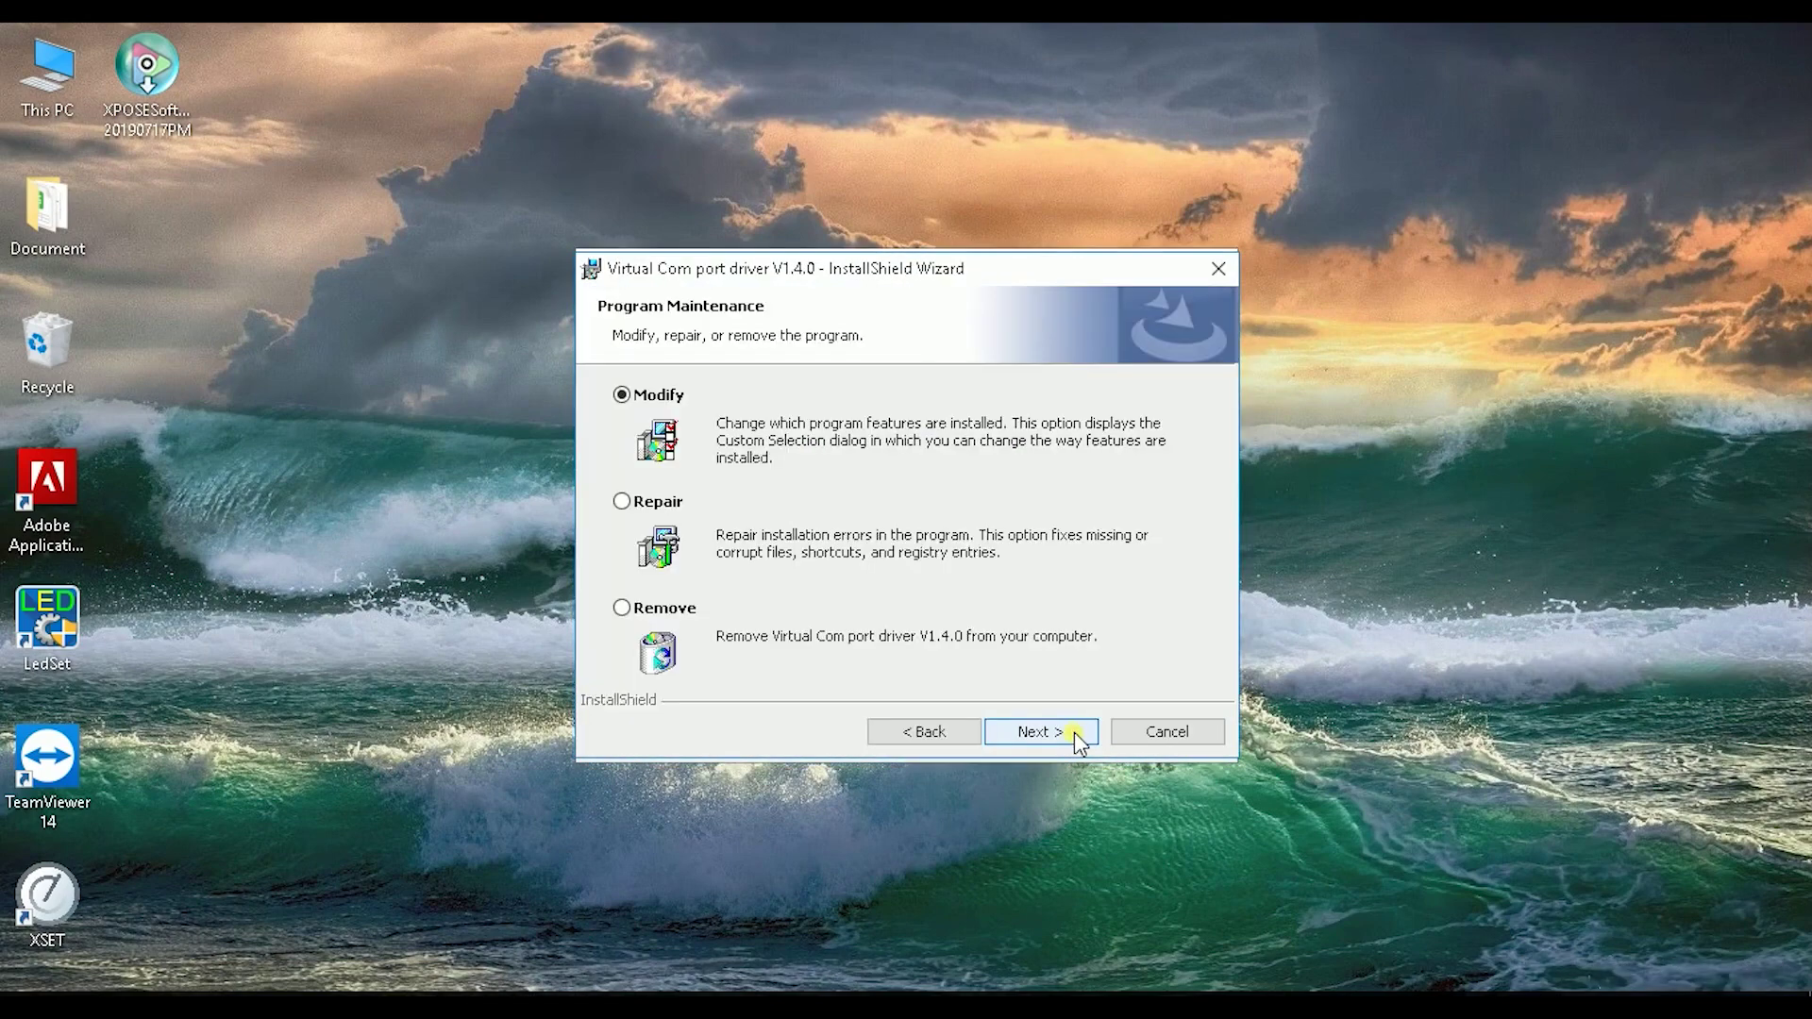
left_click(1074, 733)
left_click(1074, 732)
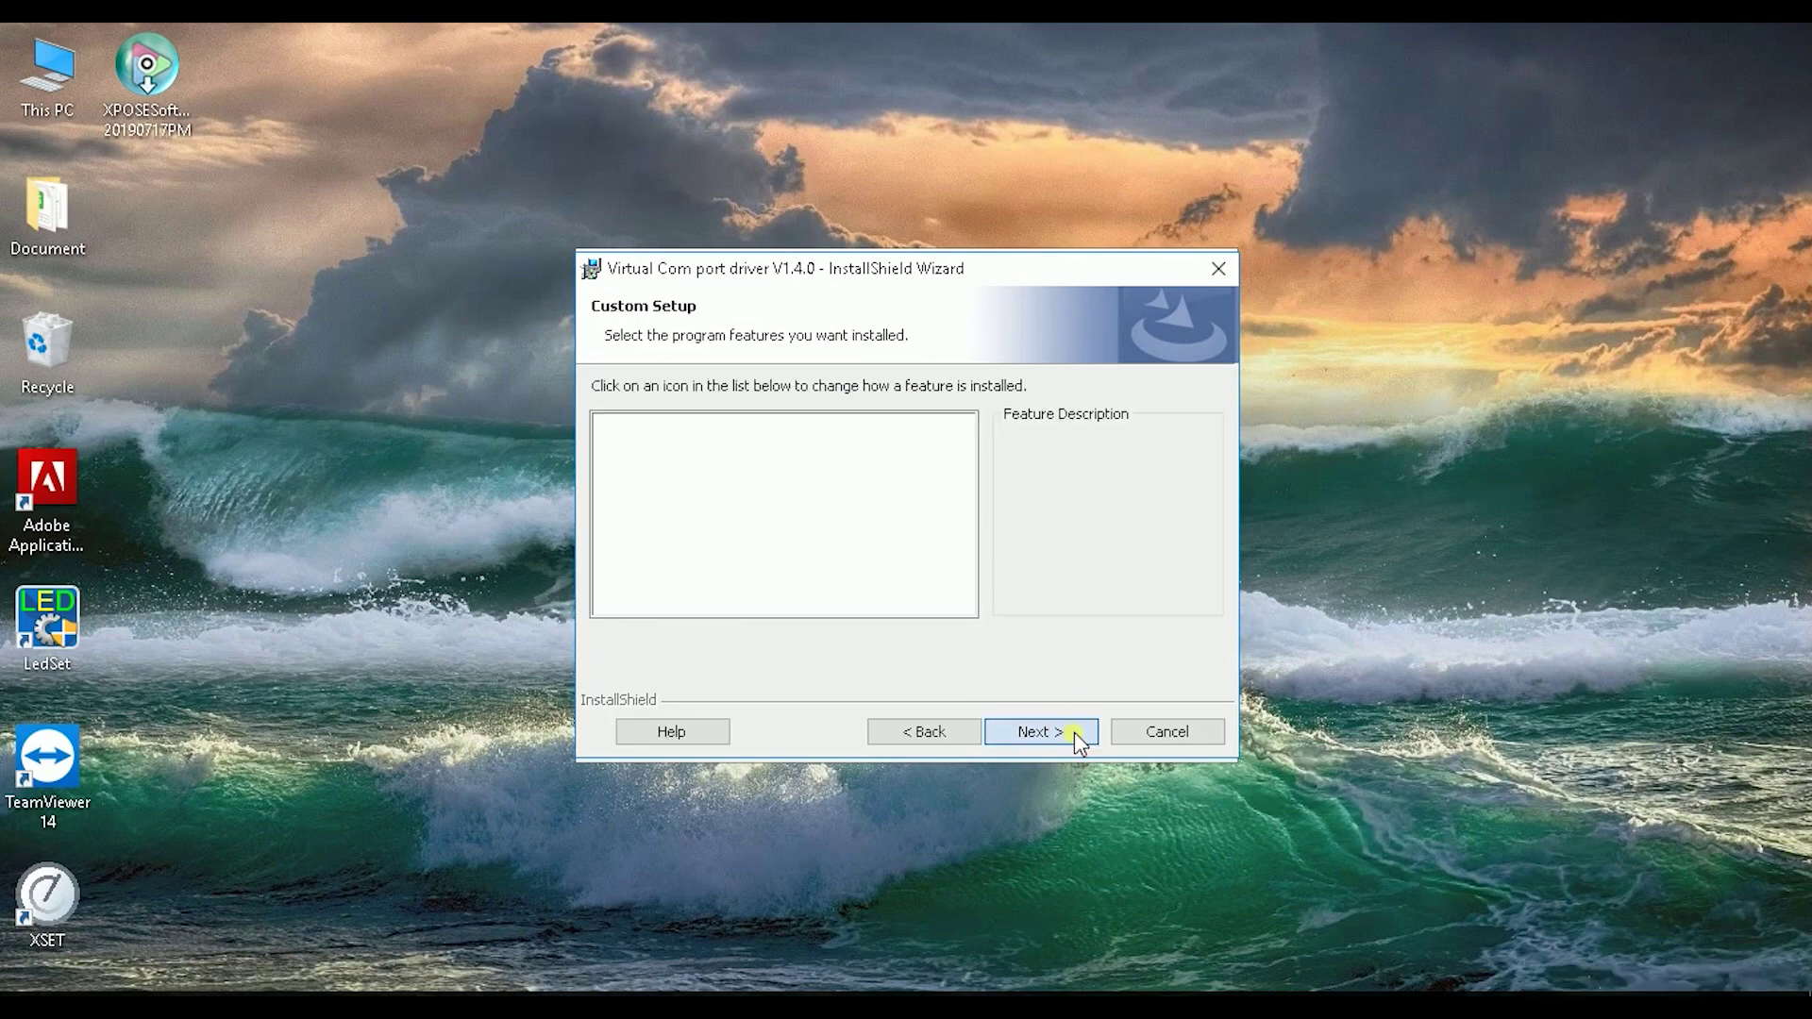
left_click(1074, 732)
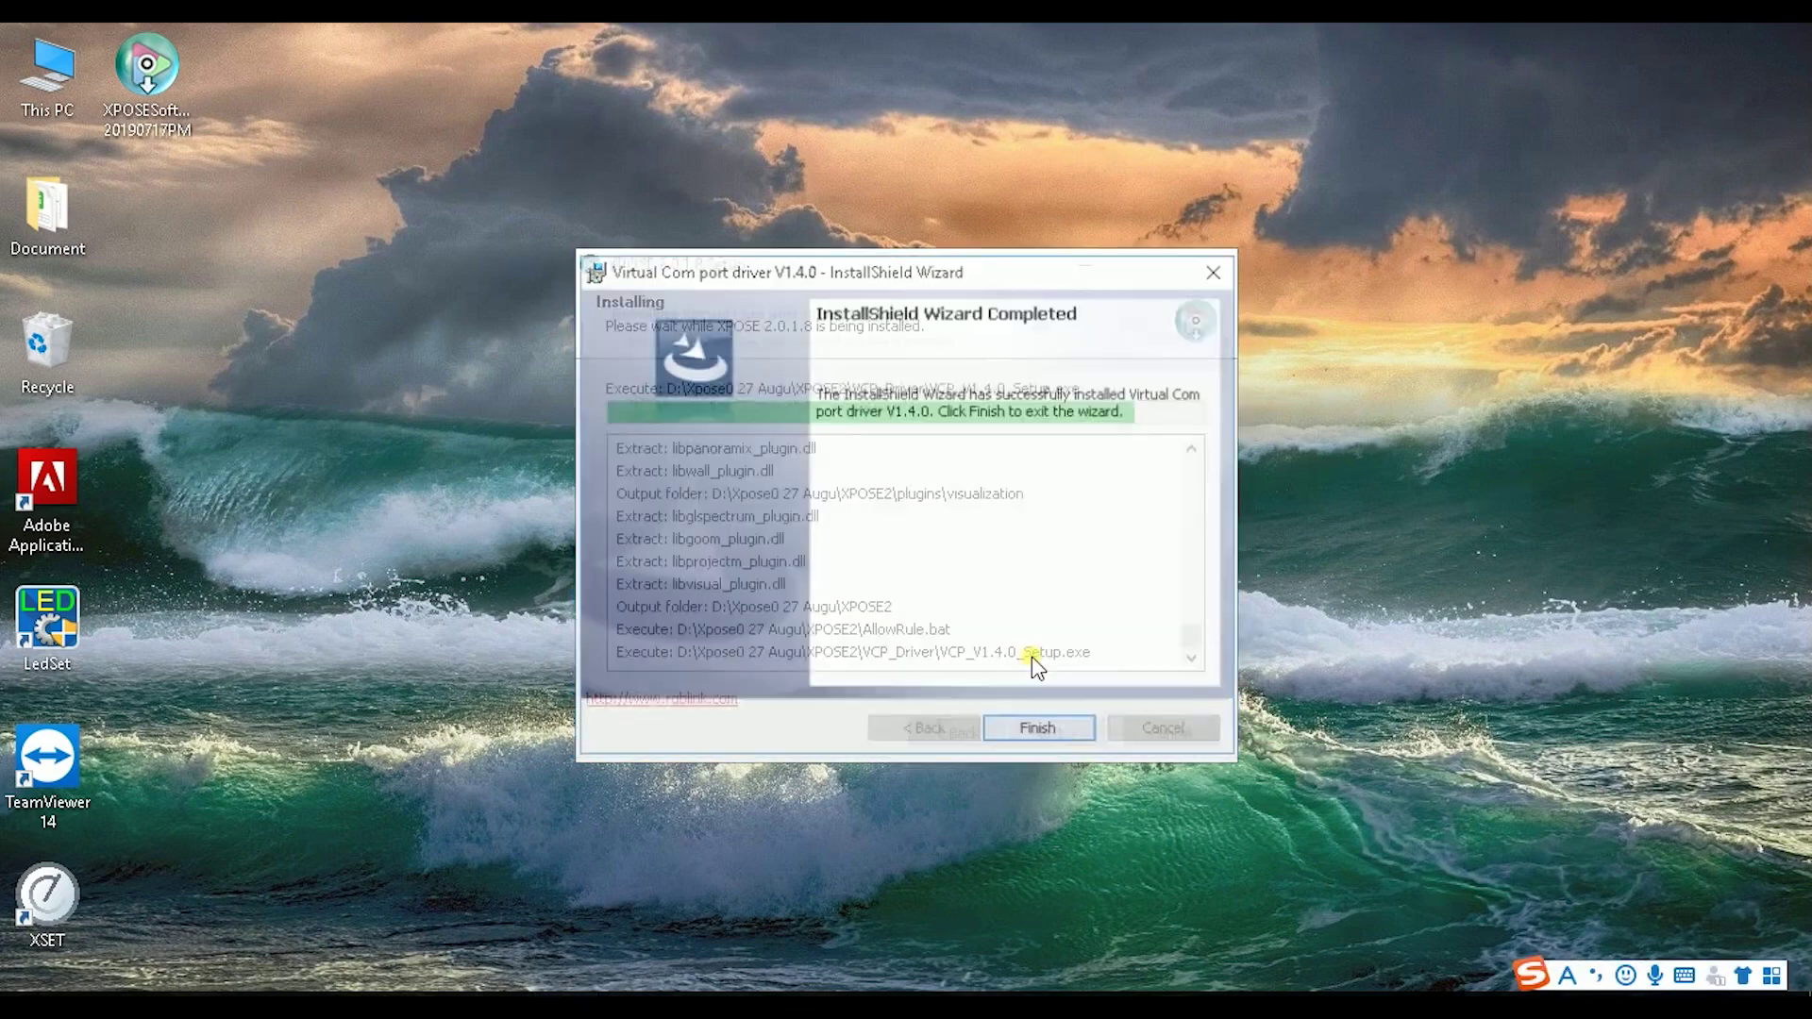
left_click(1051, 731)
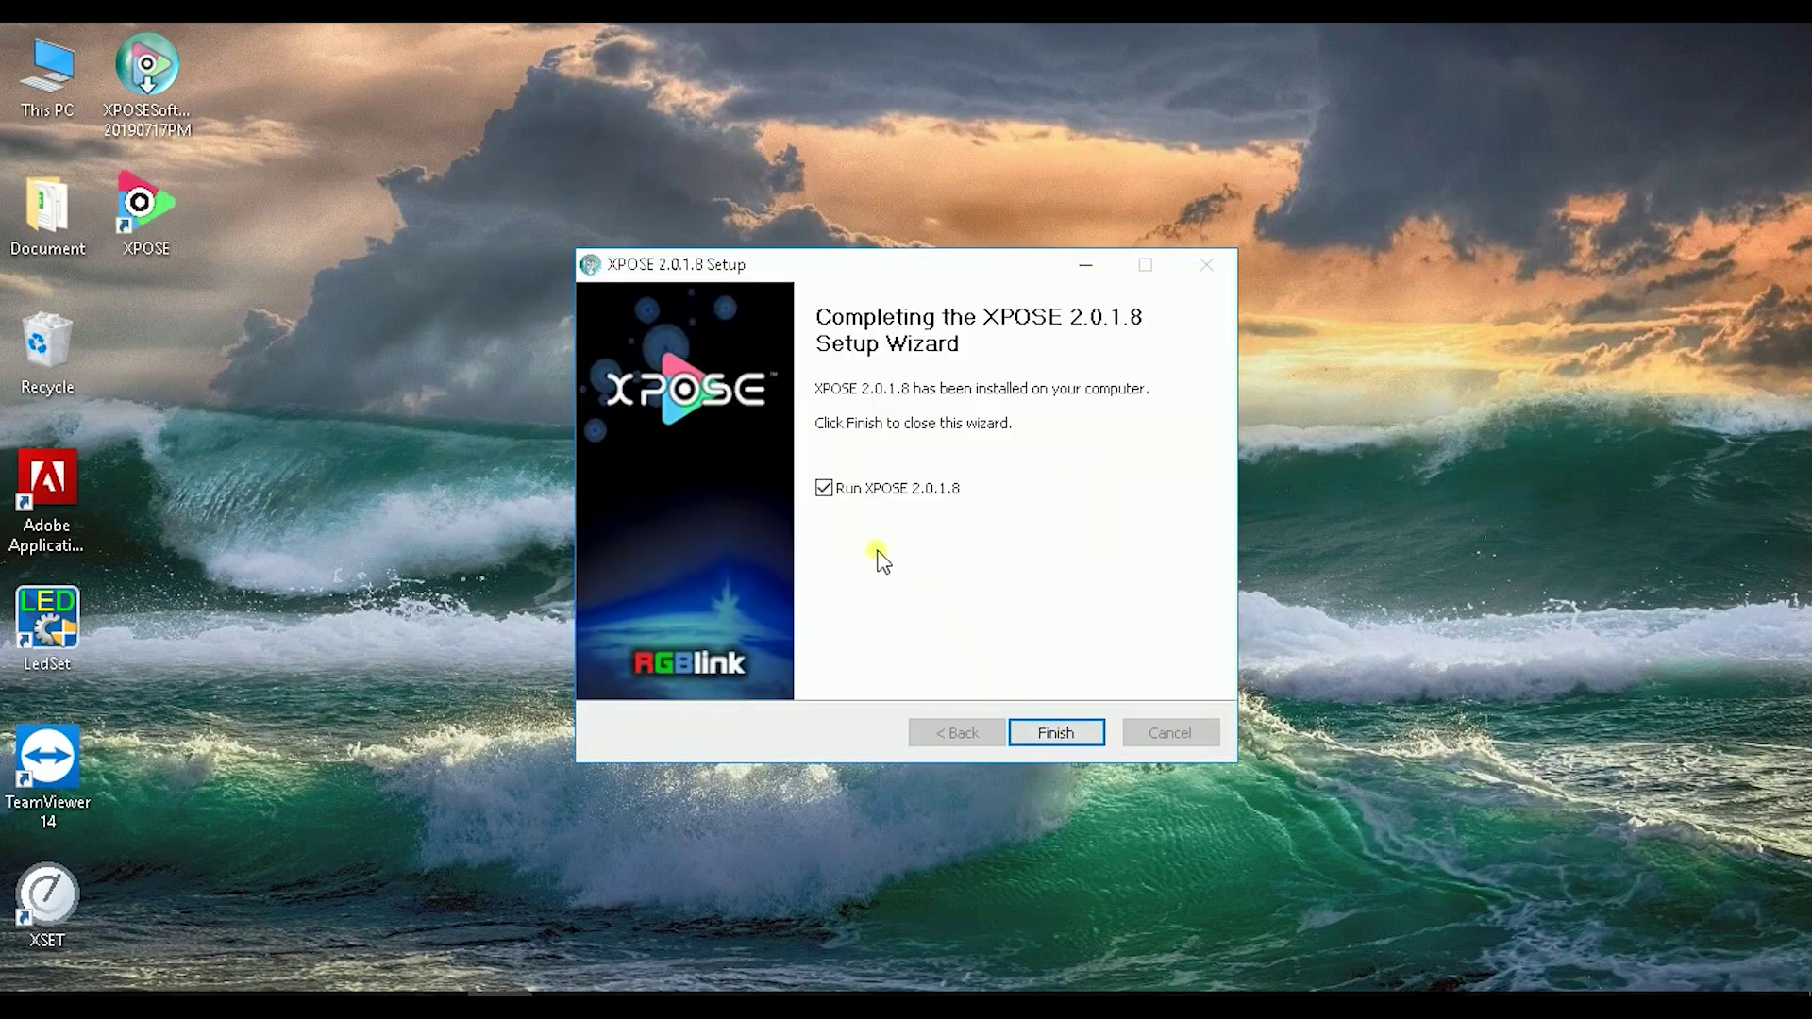
Step: Launch XPOSE and enter the user's first name, last name and e-mail in the registration form
left_click(1055, 733)
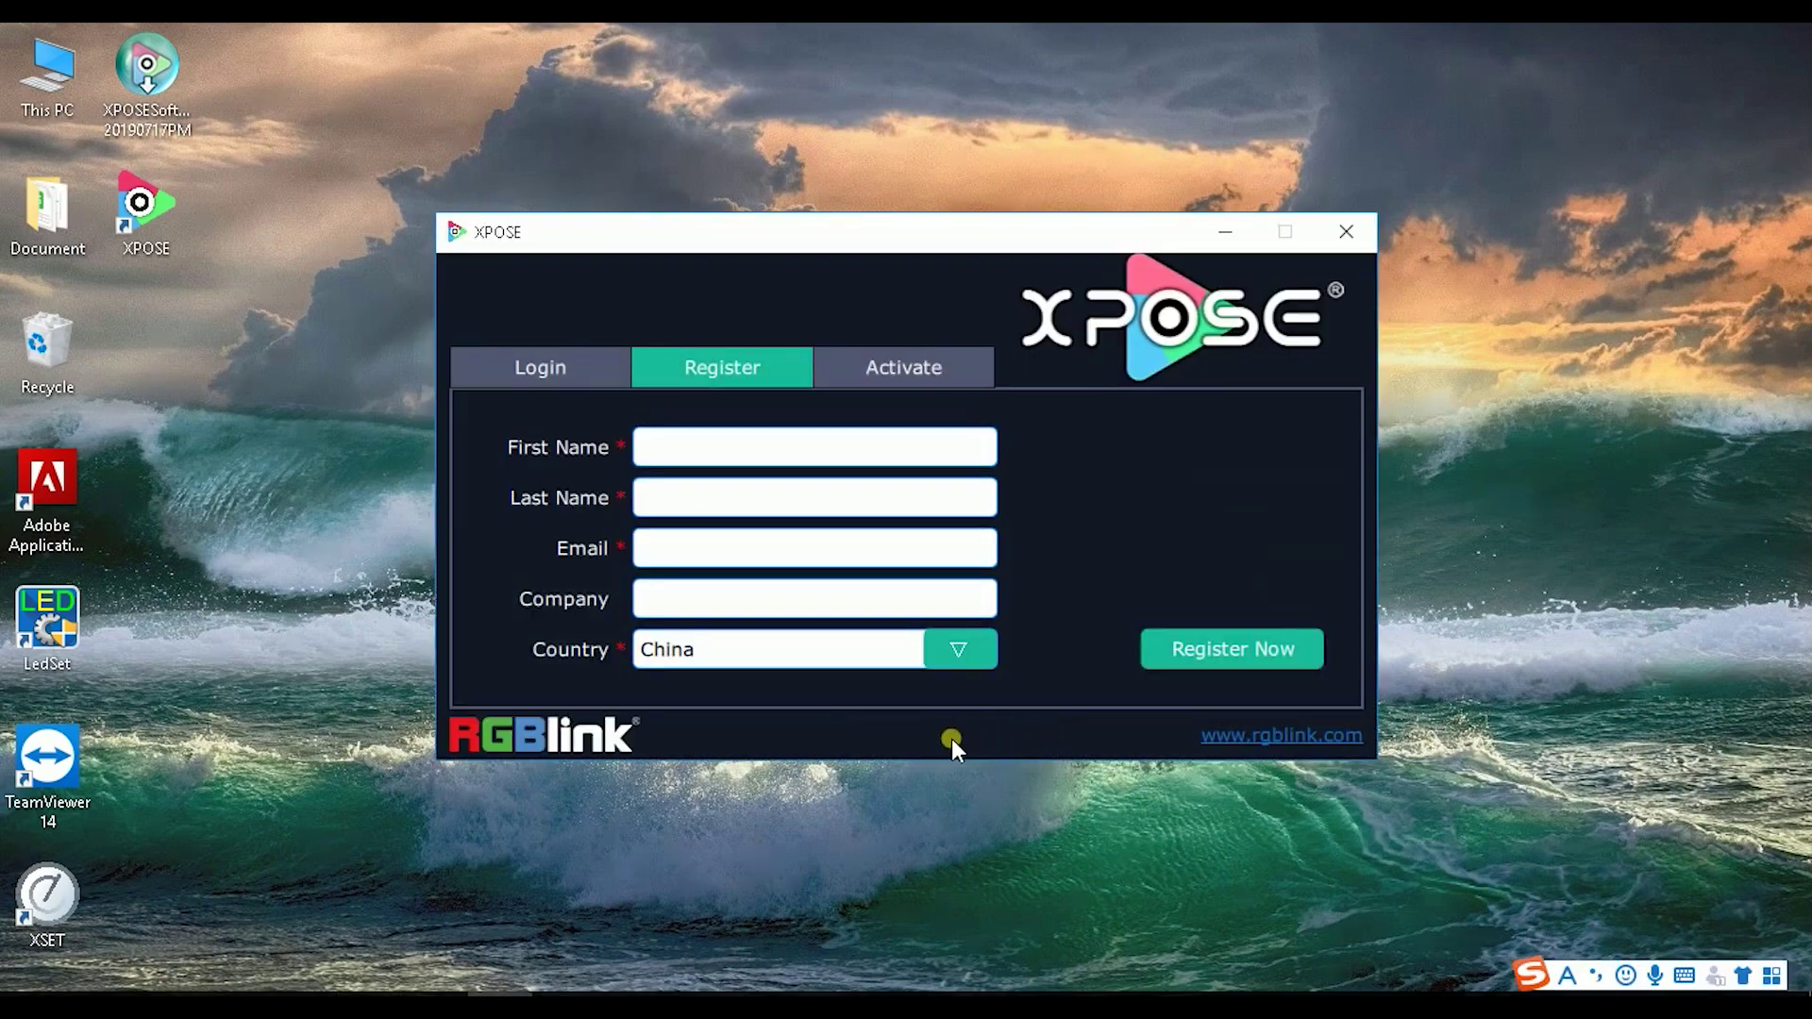
left_click(1204, 643)
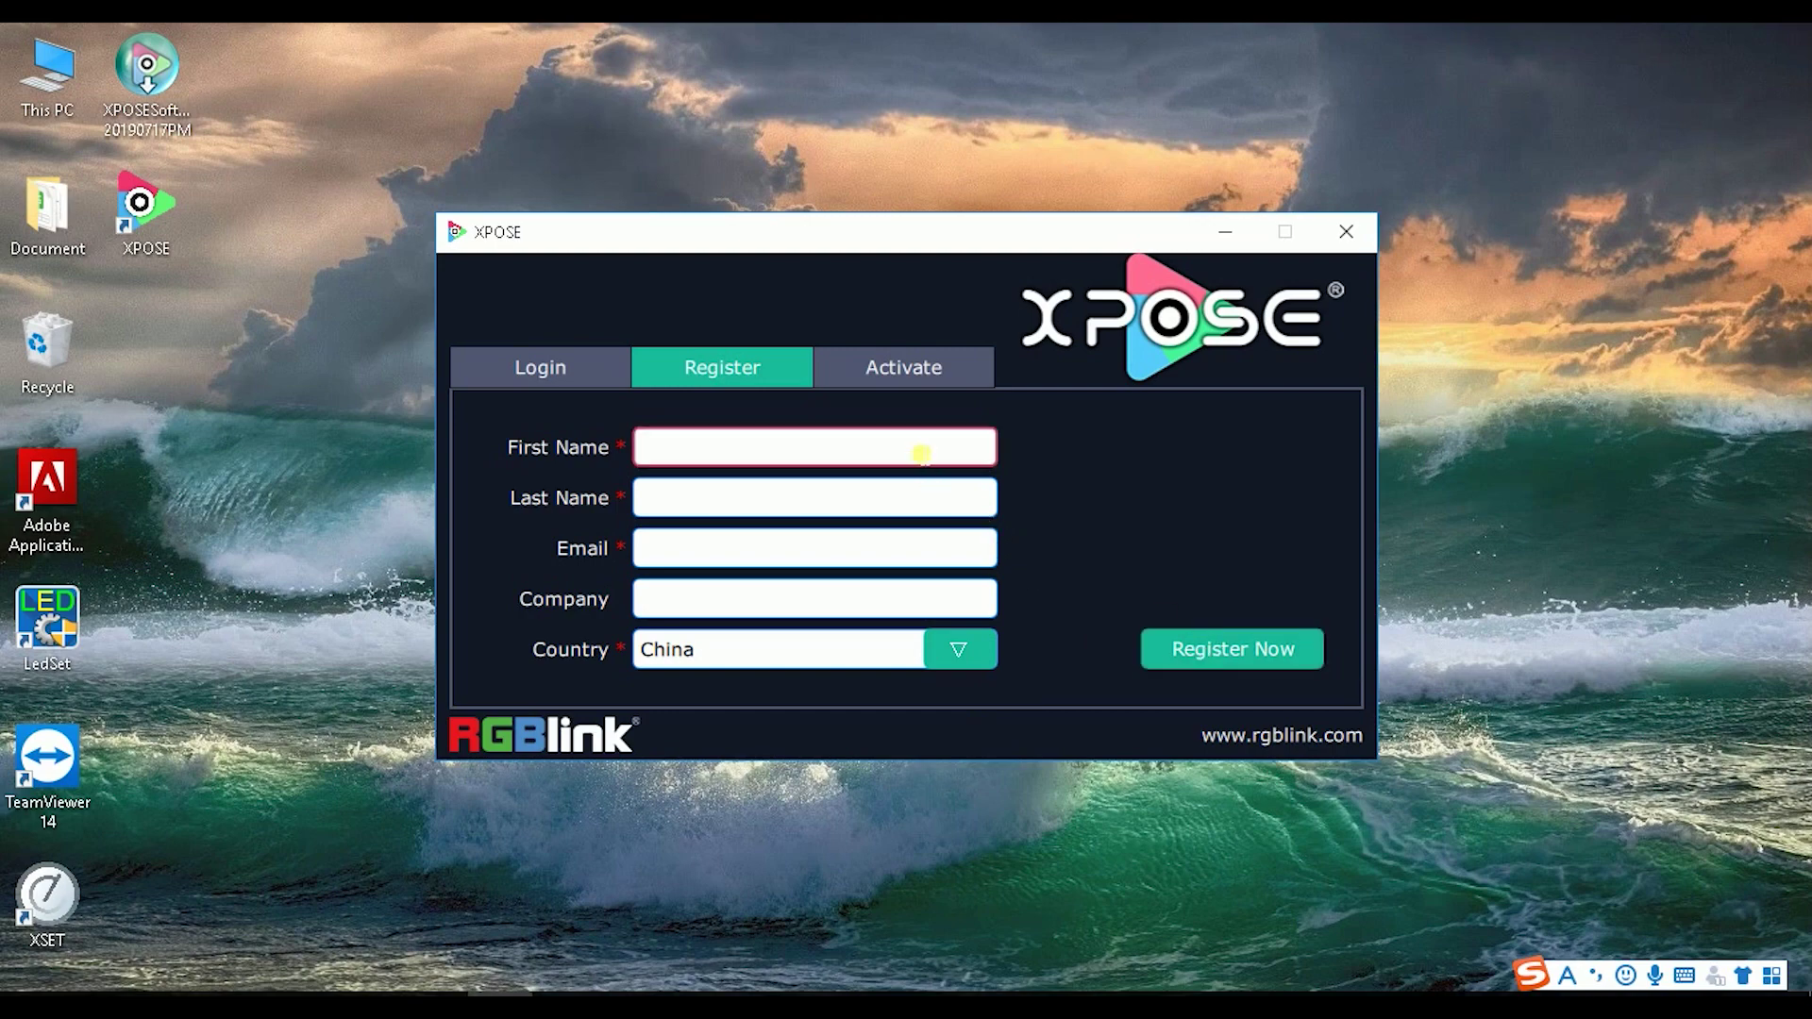
key("Tab")
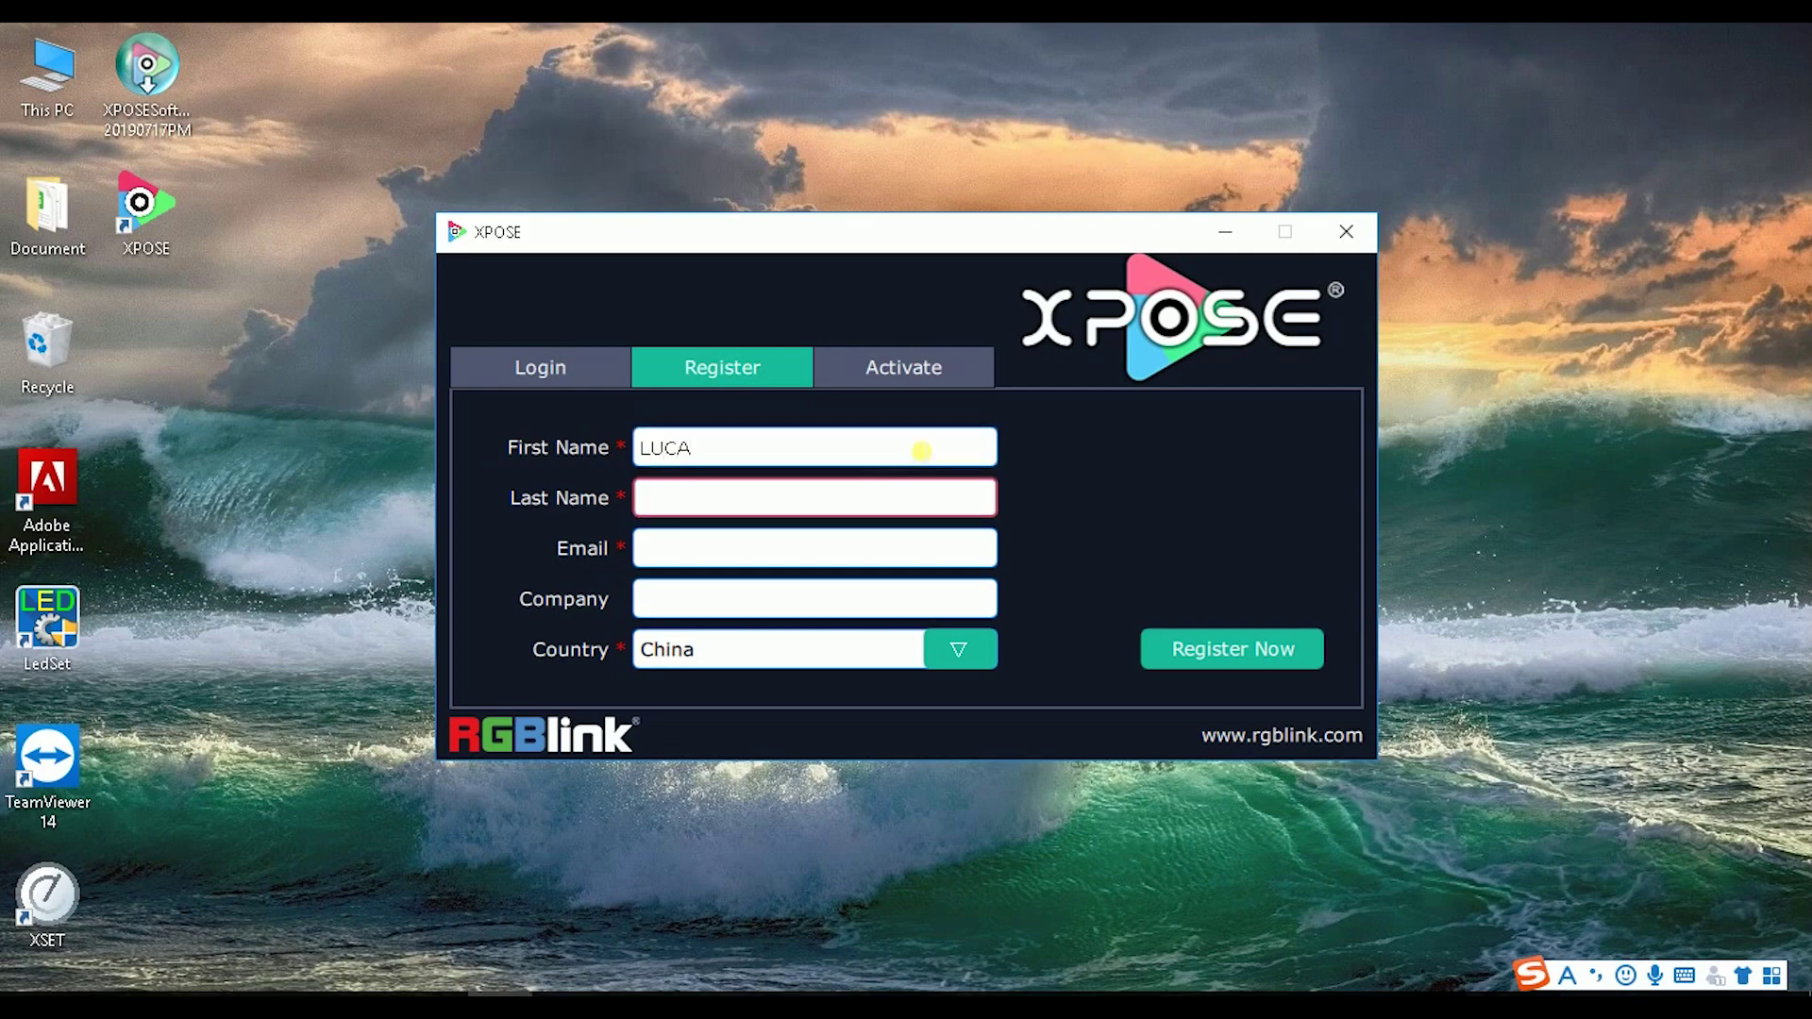
key("Tab")
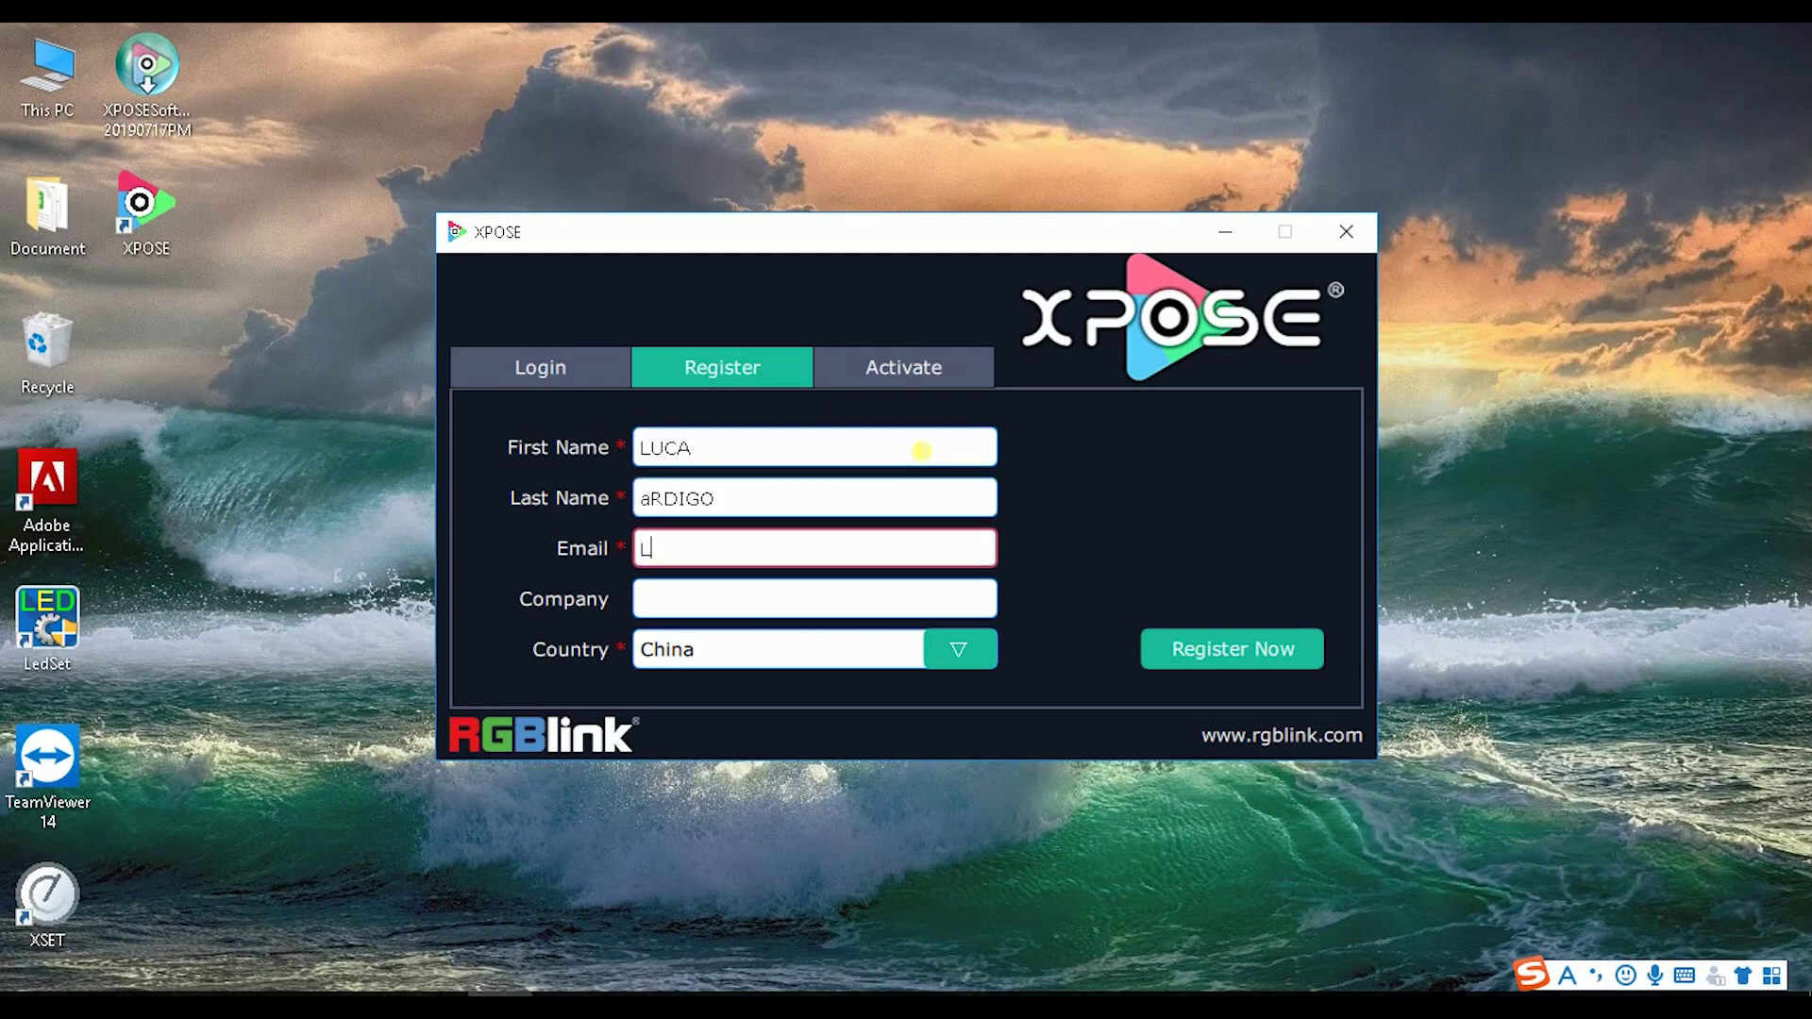
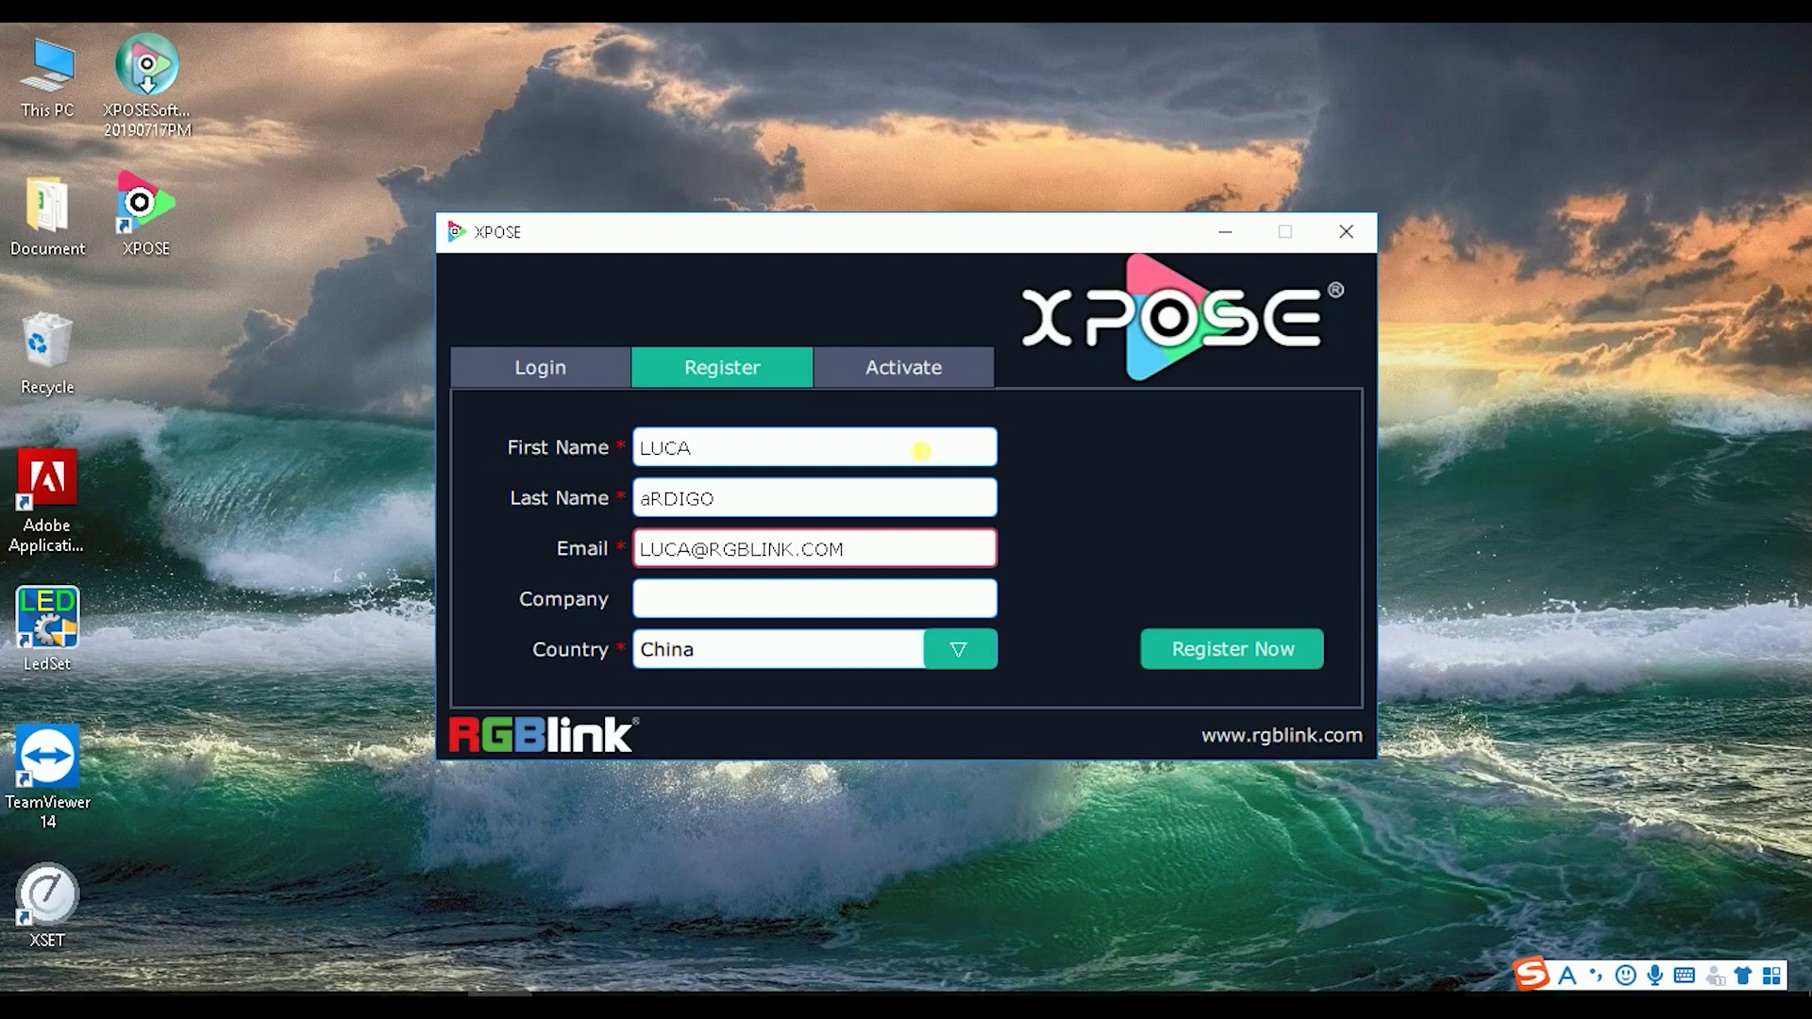
Step: Enter company XXXXX, choose Denmark as country, and submit the registration
left_click(700, 600)
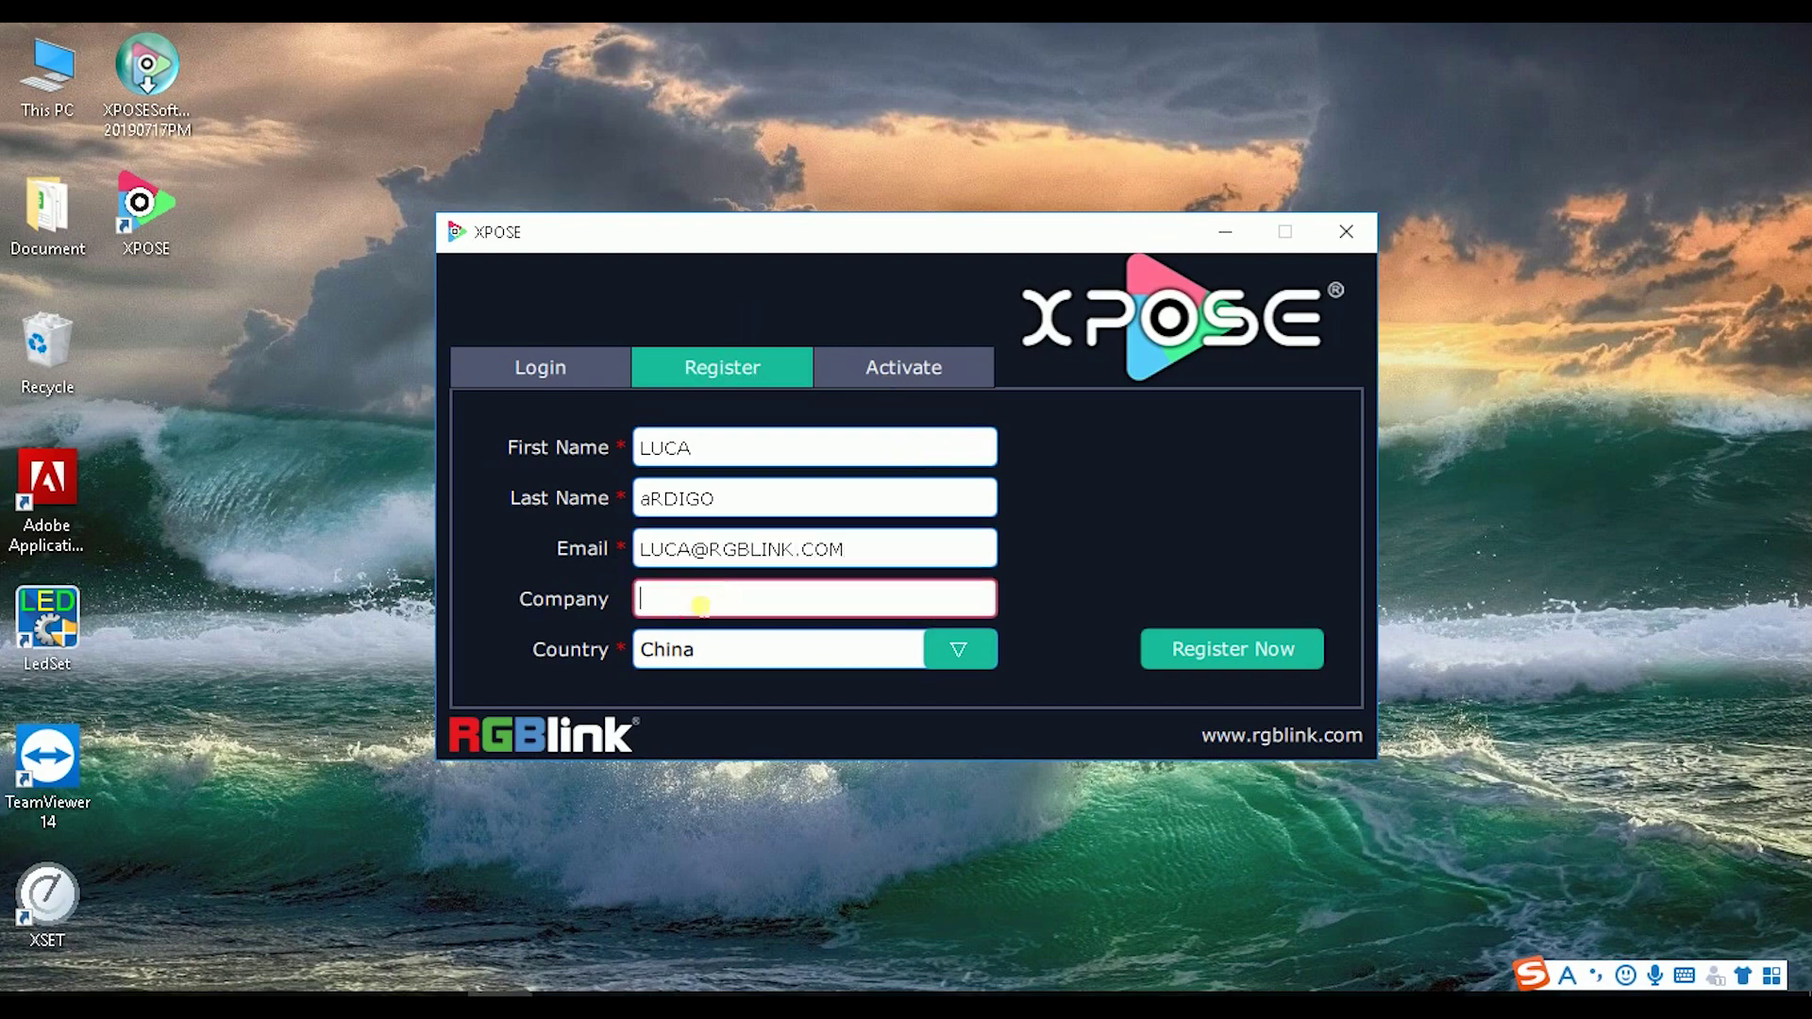
type("XXXXX")
left_click(944, 661)
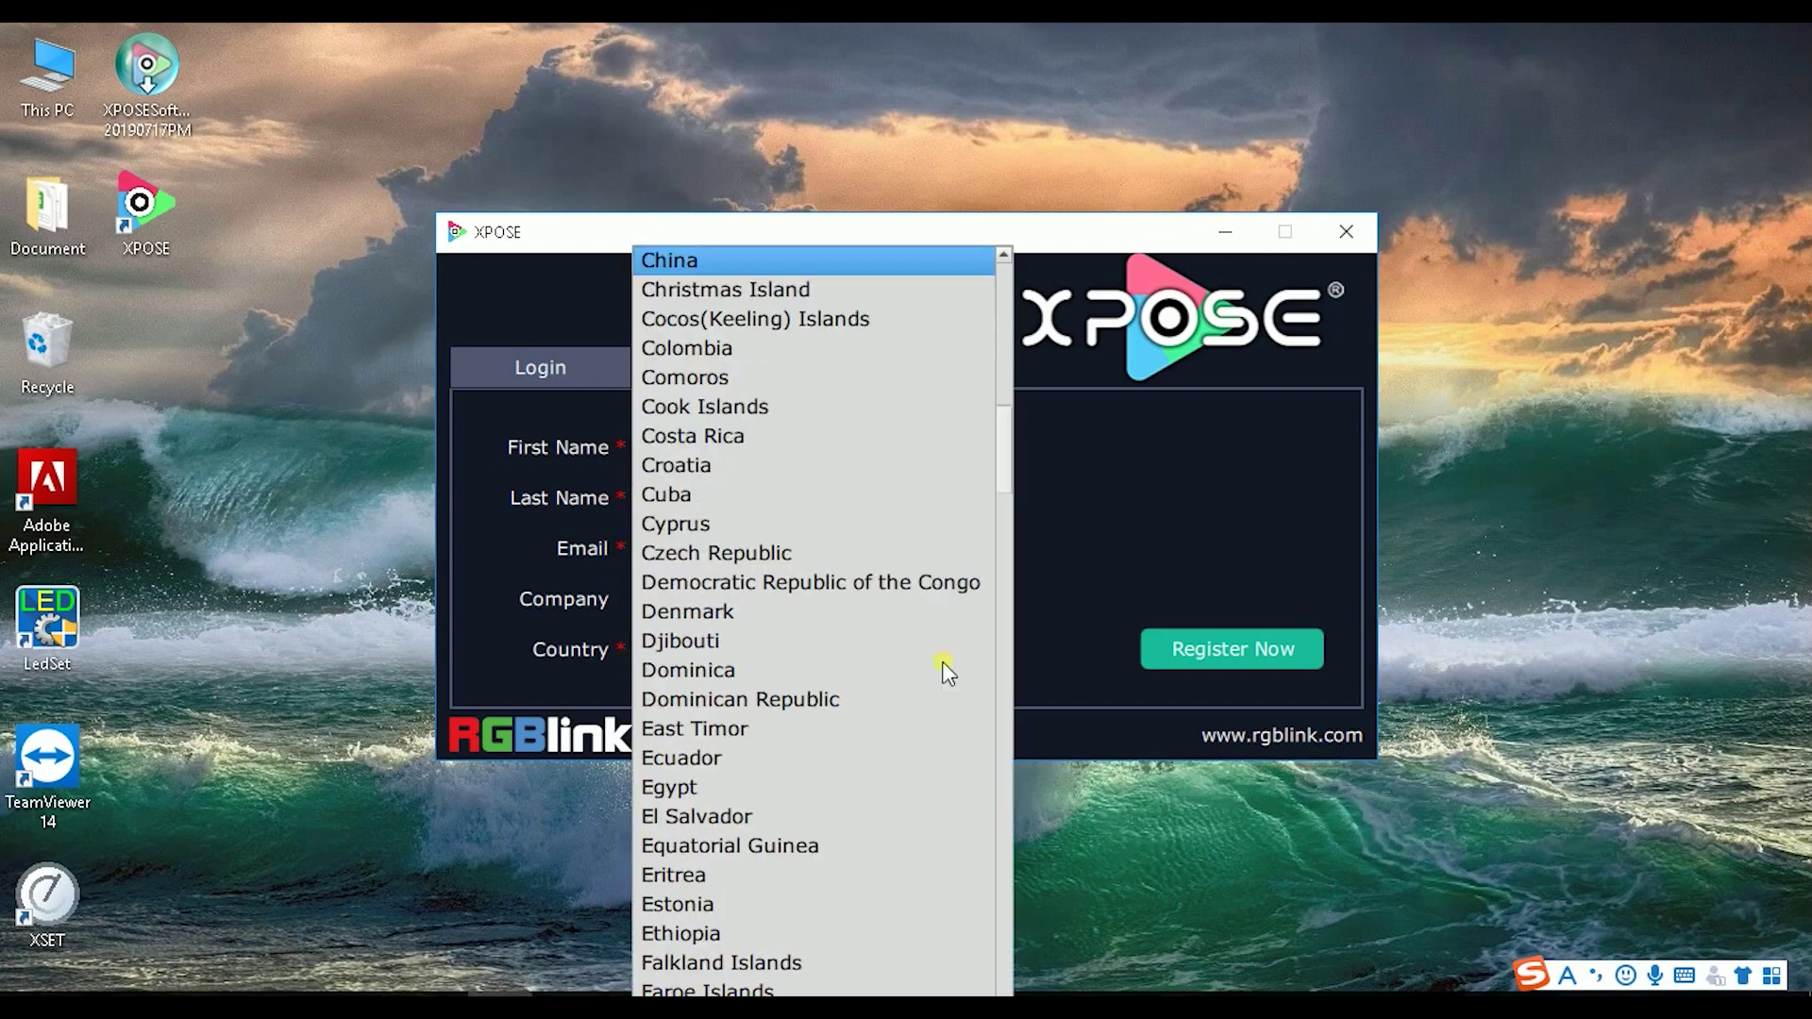
left_click(840, 611)
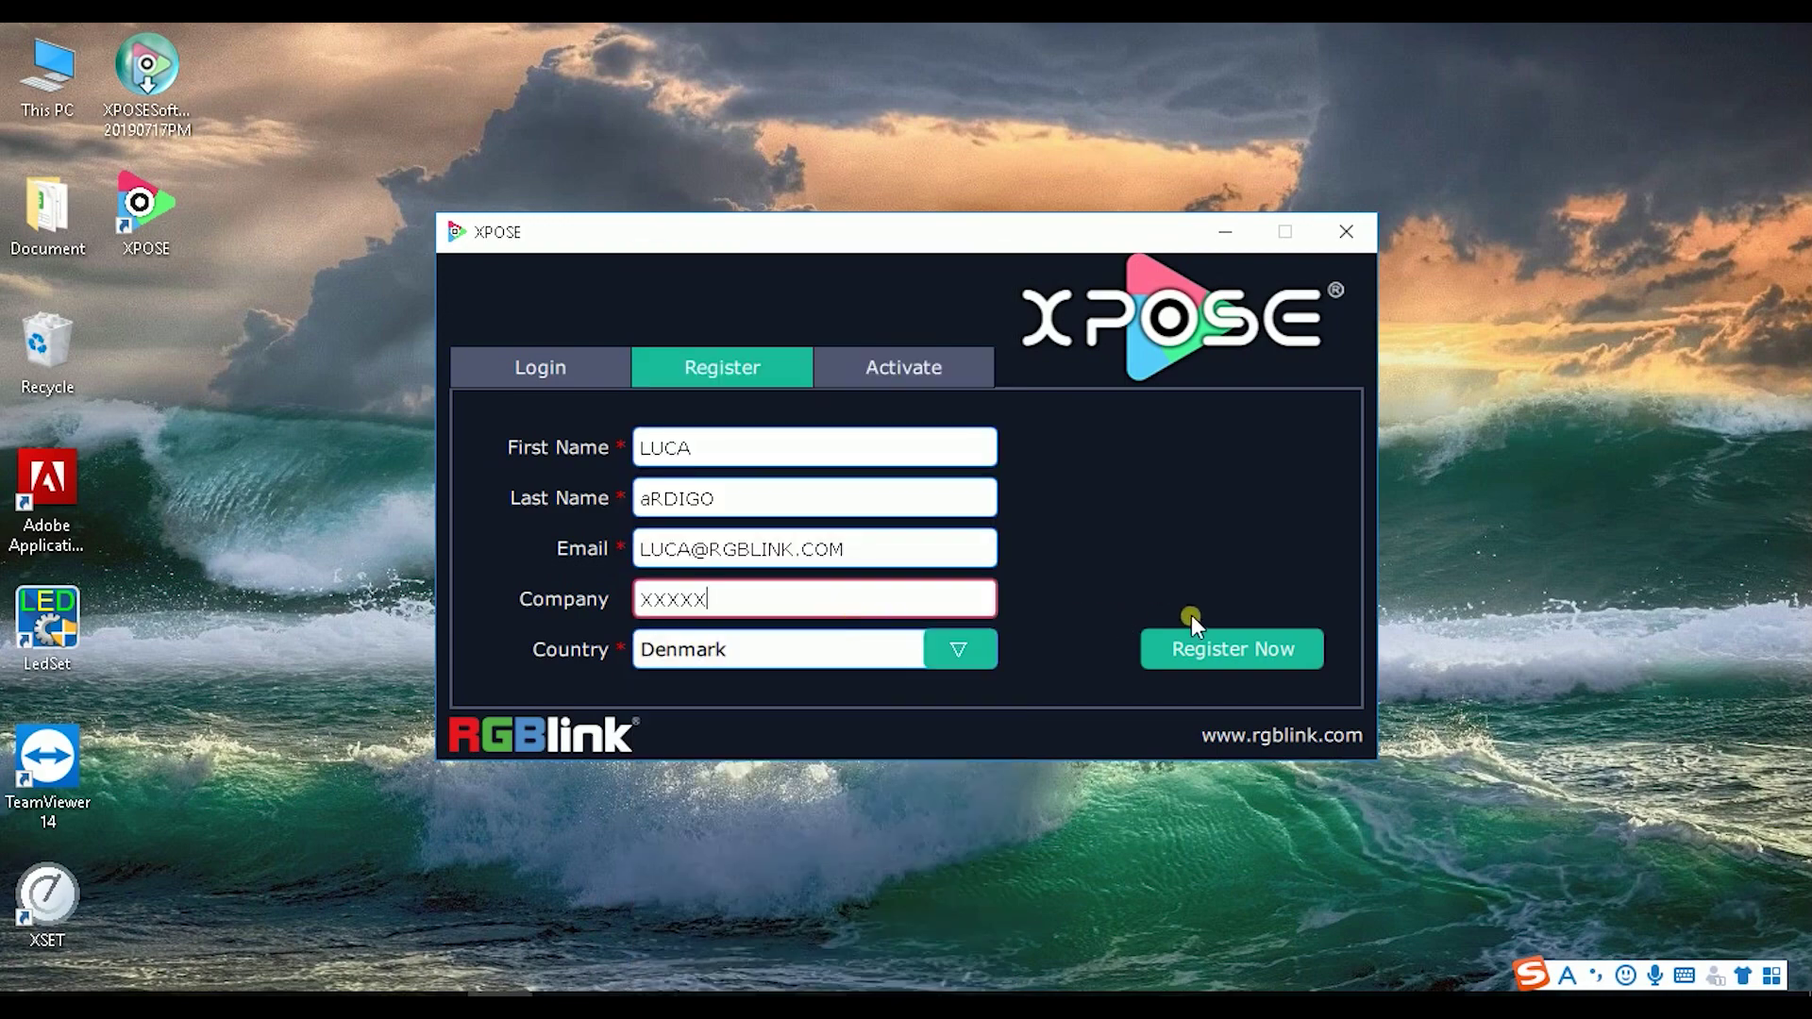
left_click(1199, 646)
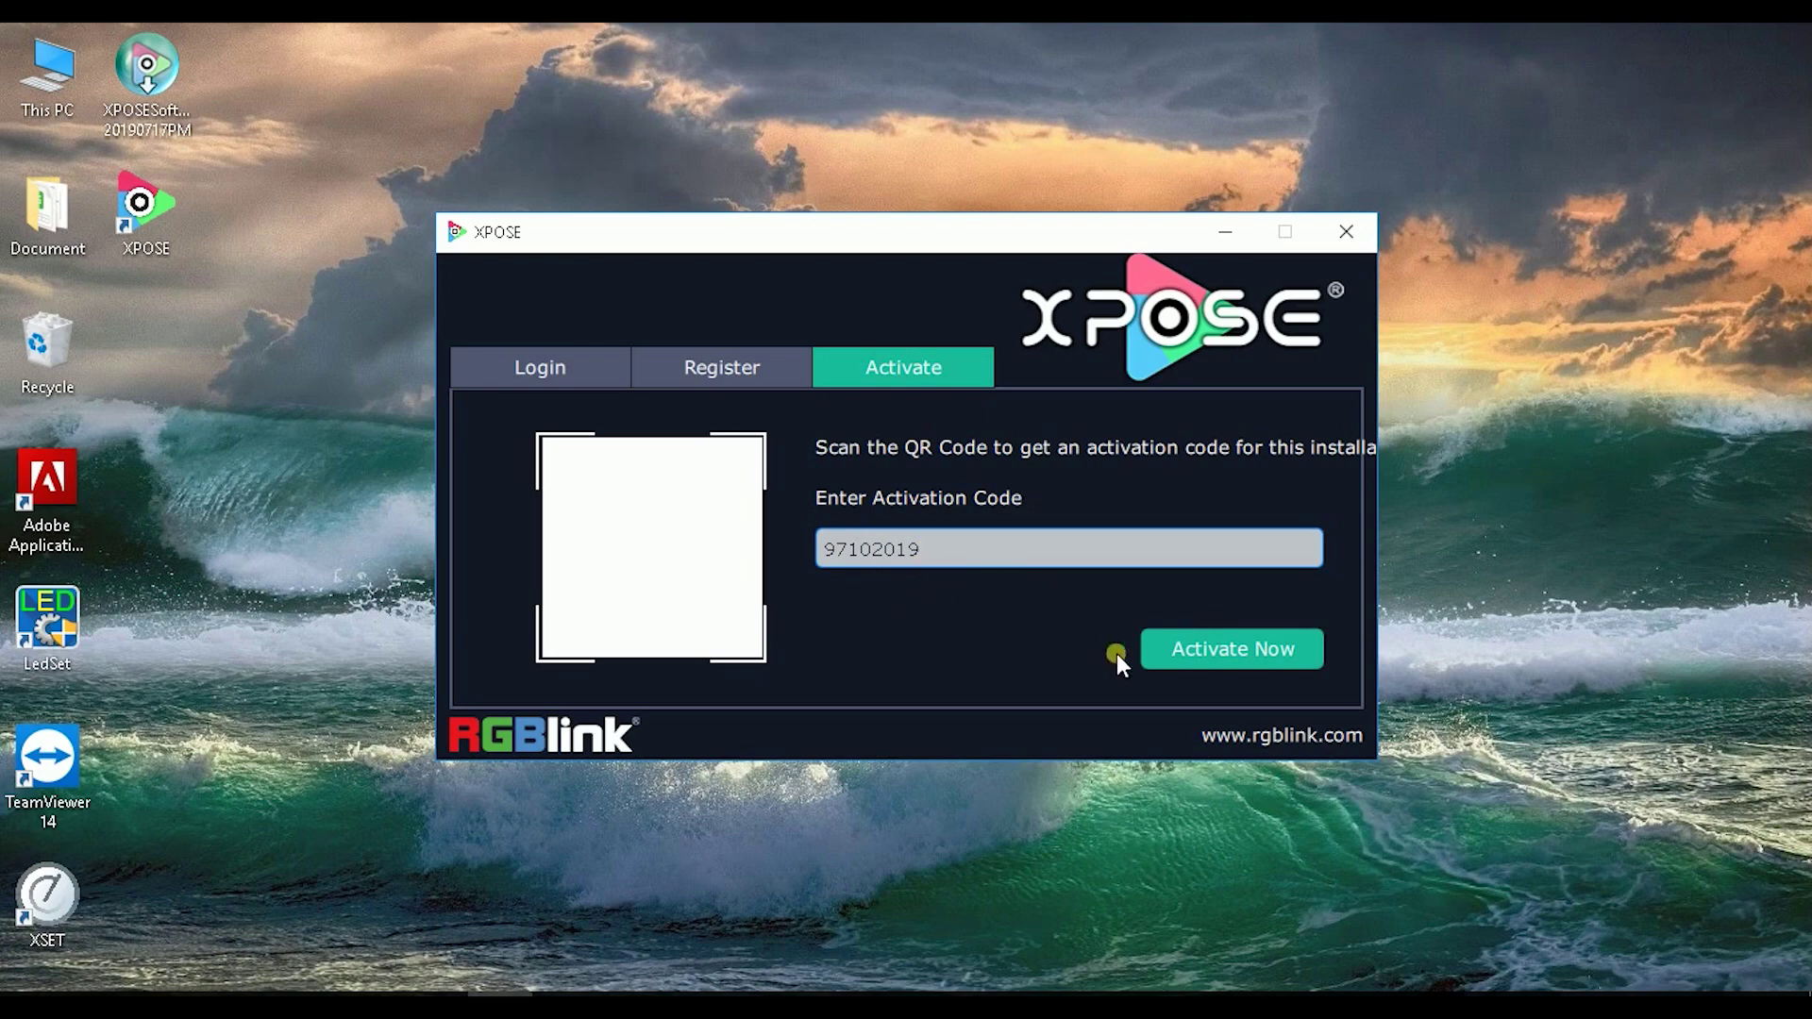
Step: Activate XPOSE with the entered code and allow it through the Windows firewall
left_click(1196, 647)
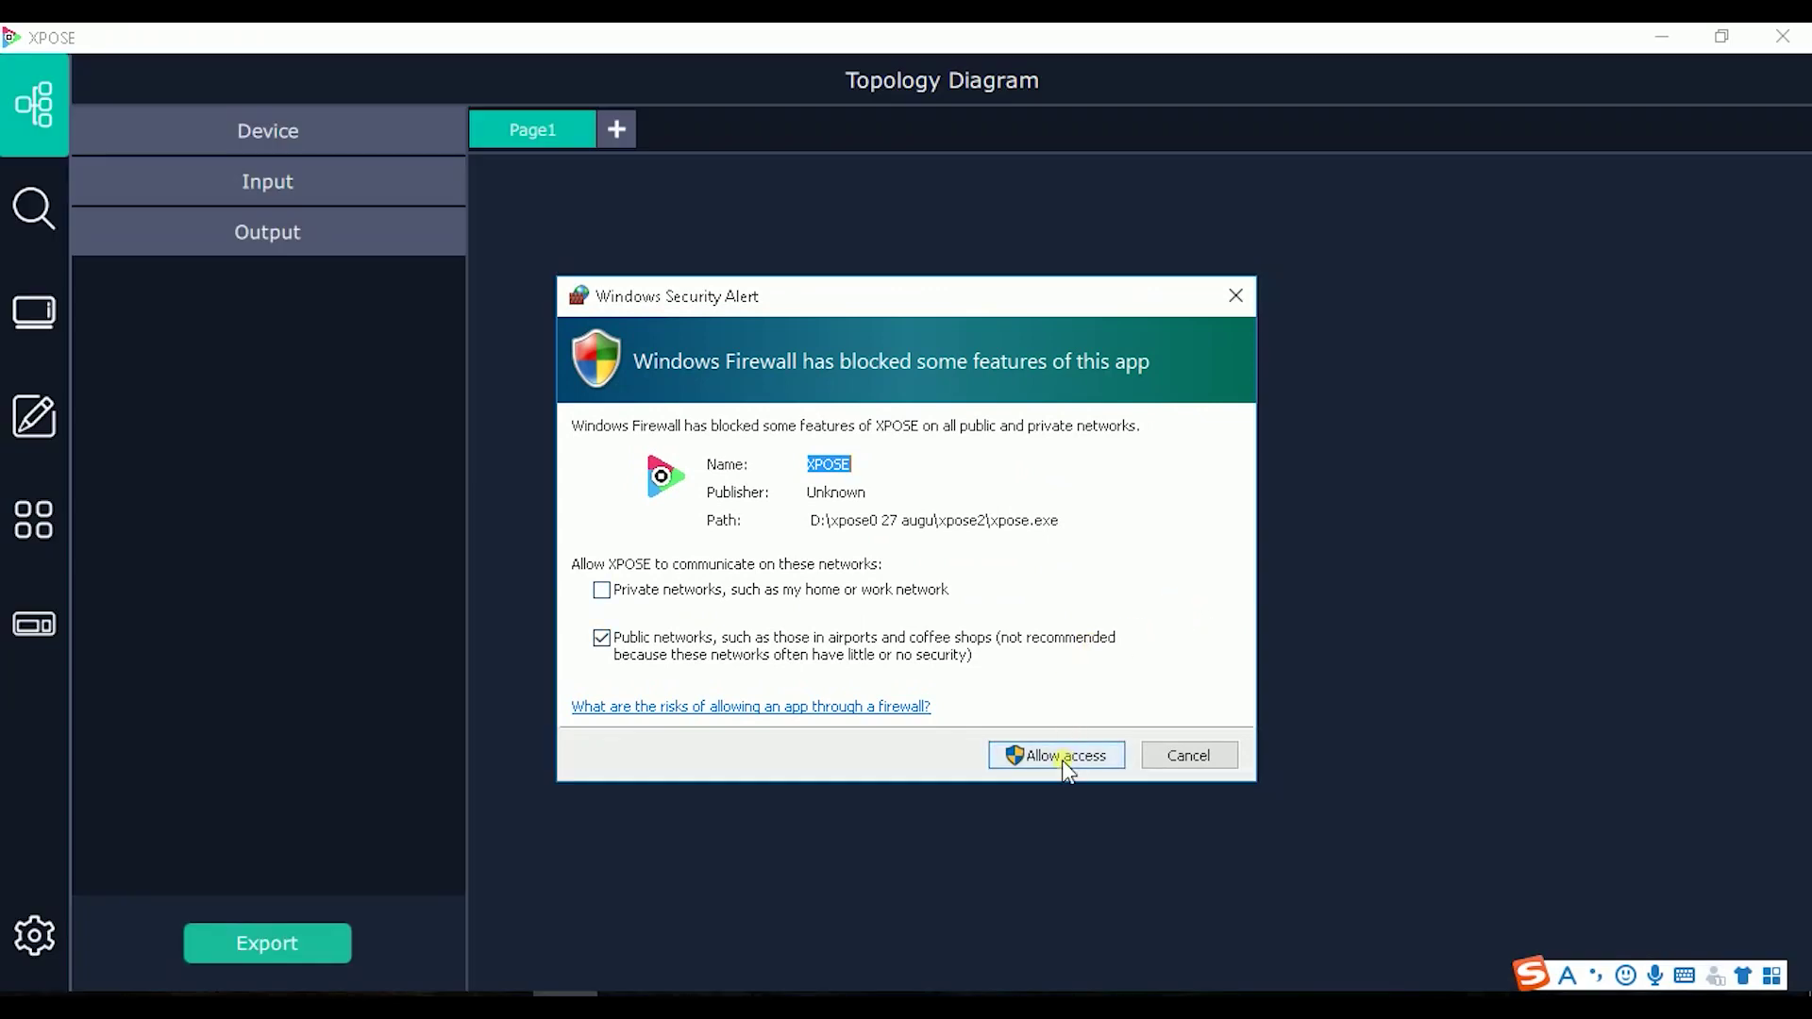
left_click(1061, 760)
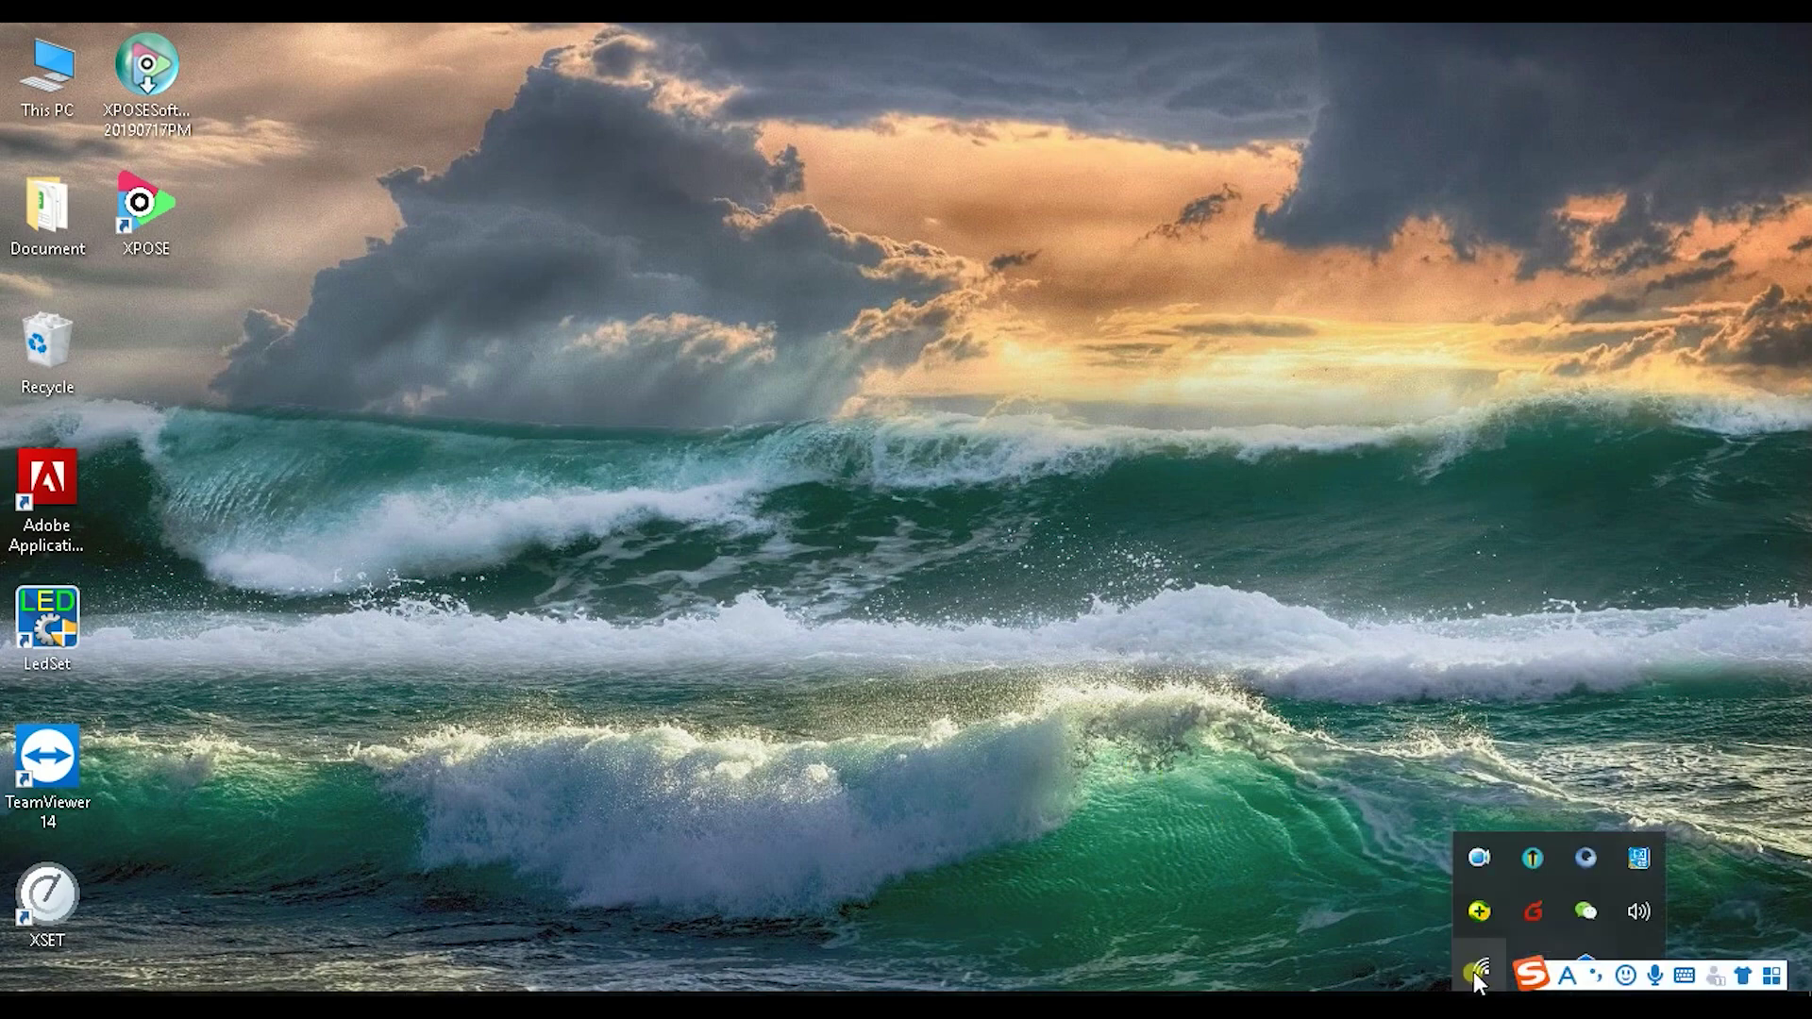
right_click(1475, 967)
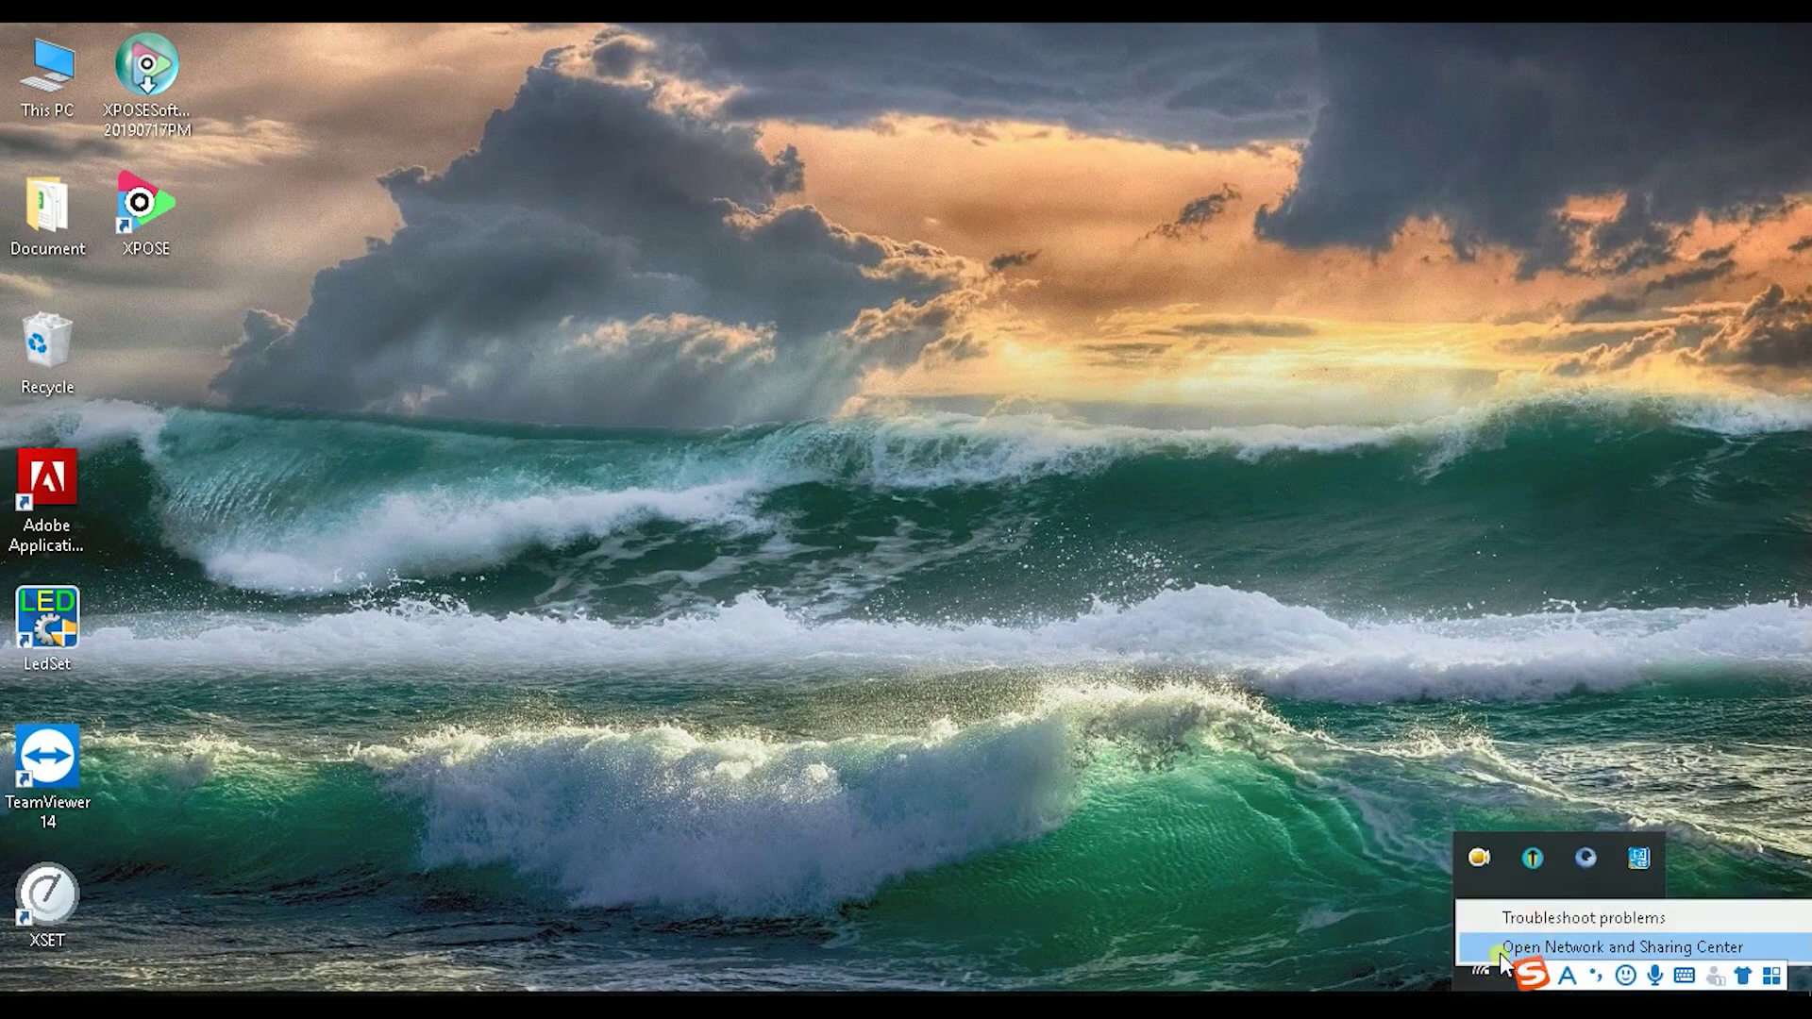
left_click(1505, 947)
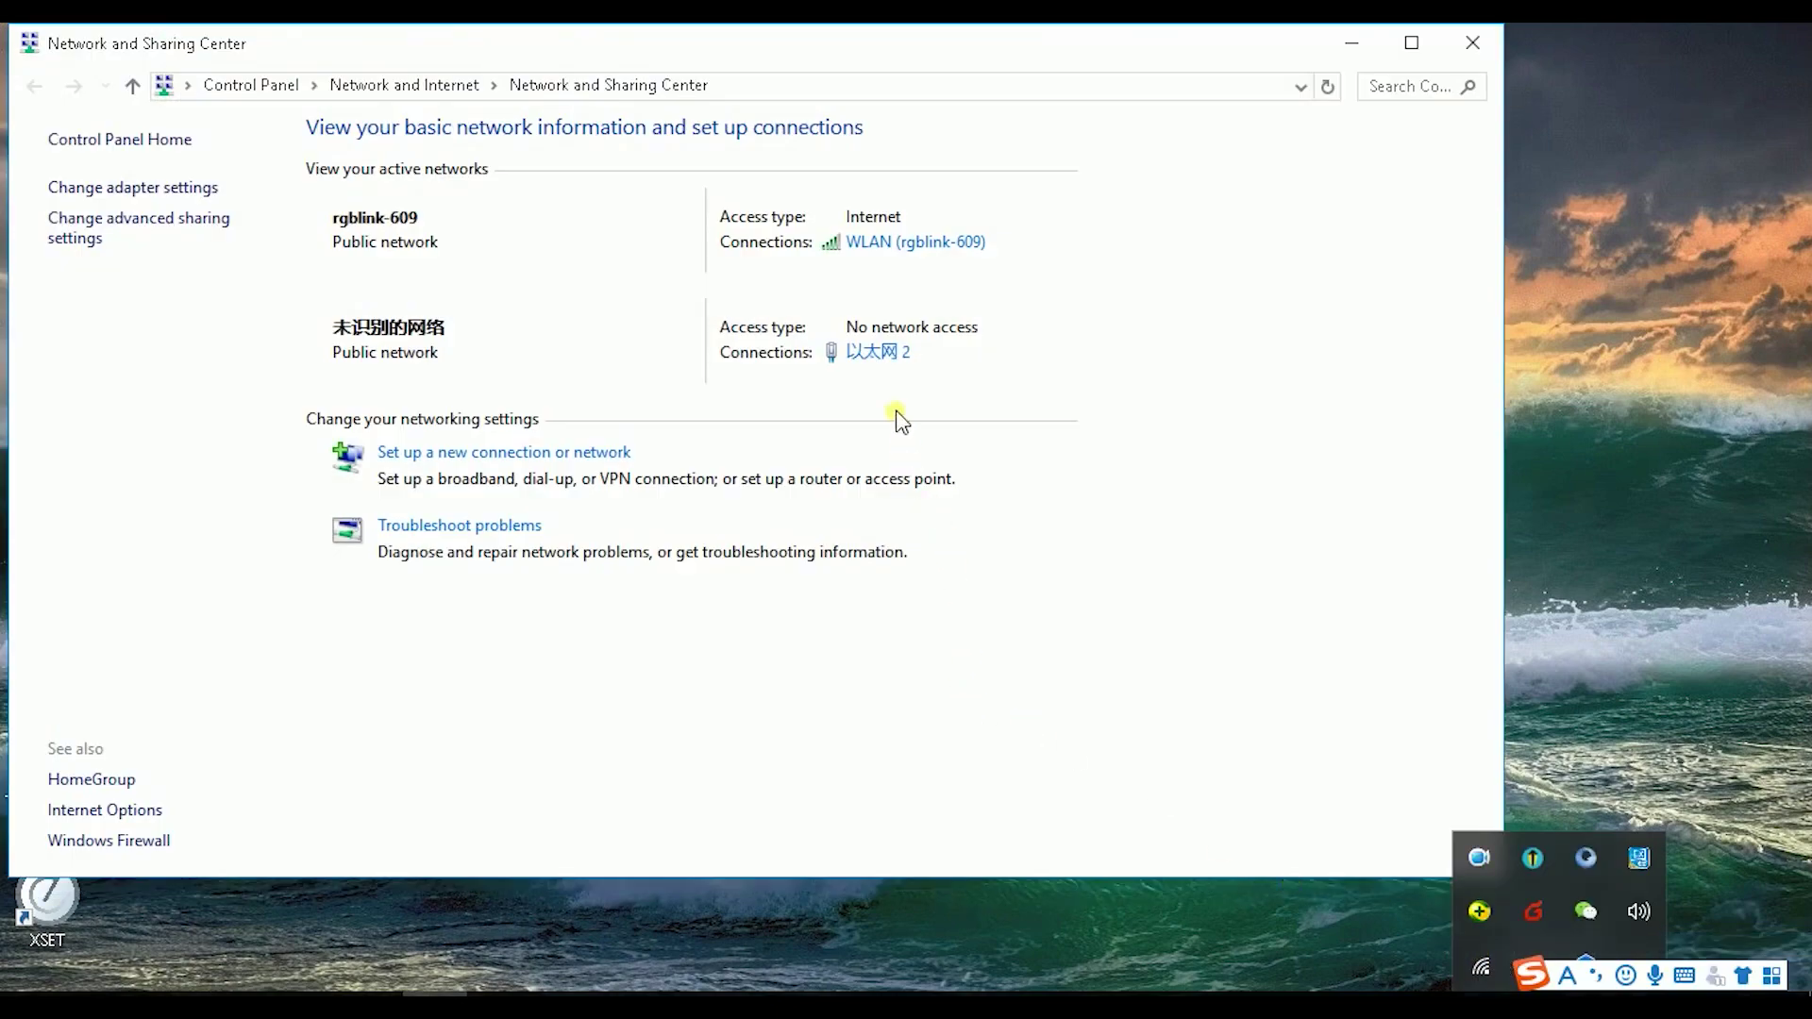
left_click(875, 354)
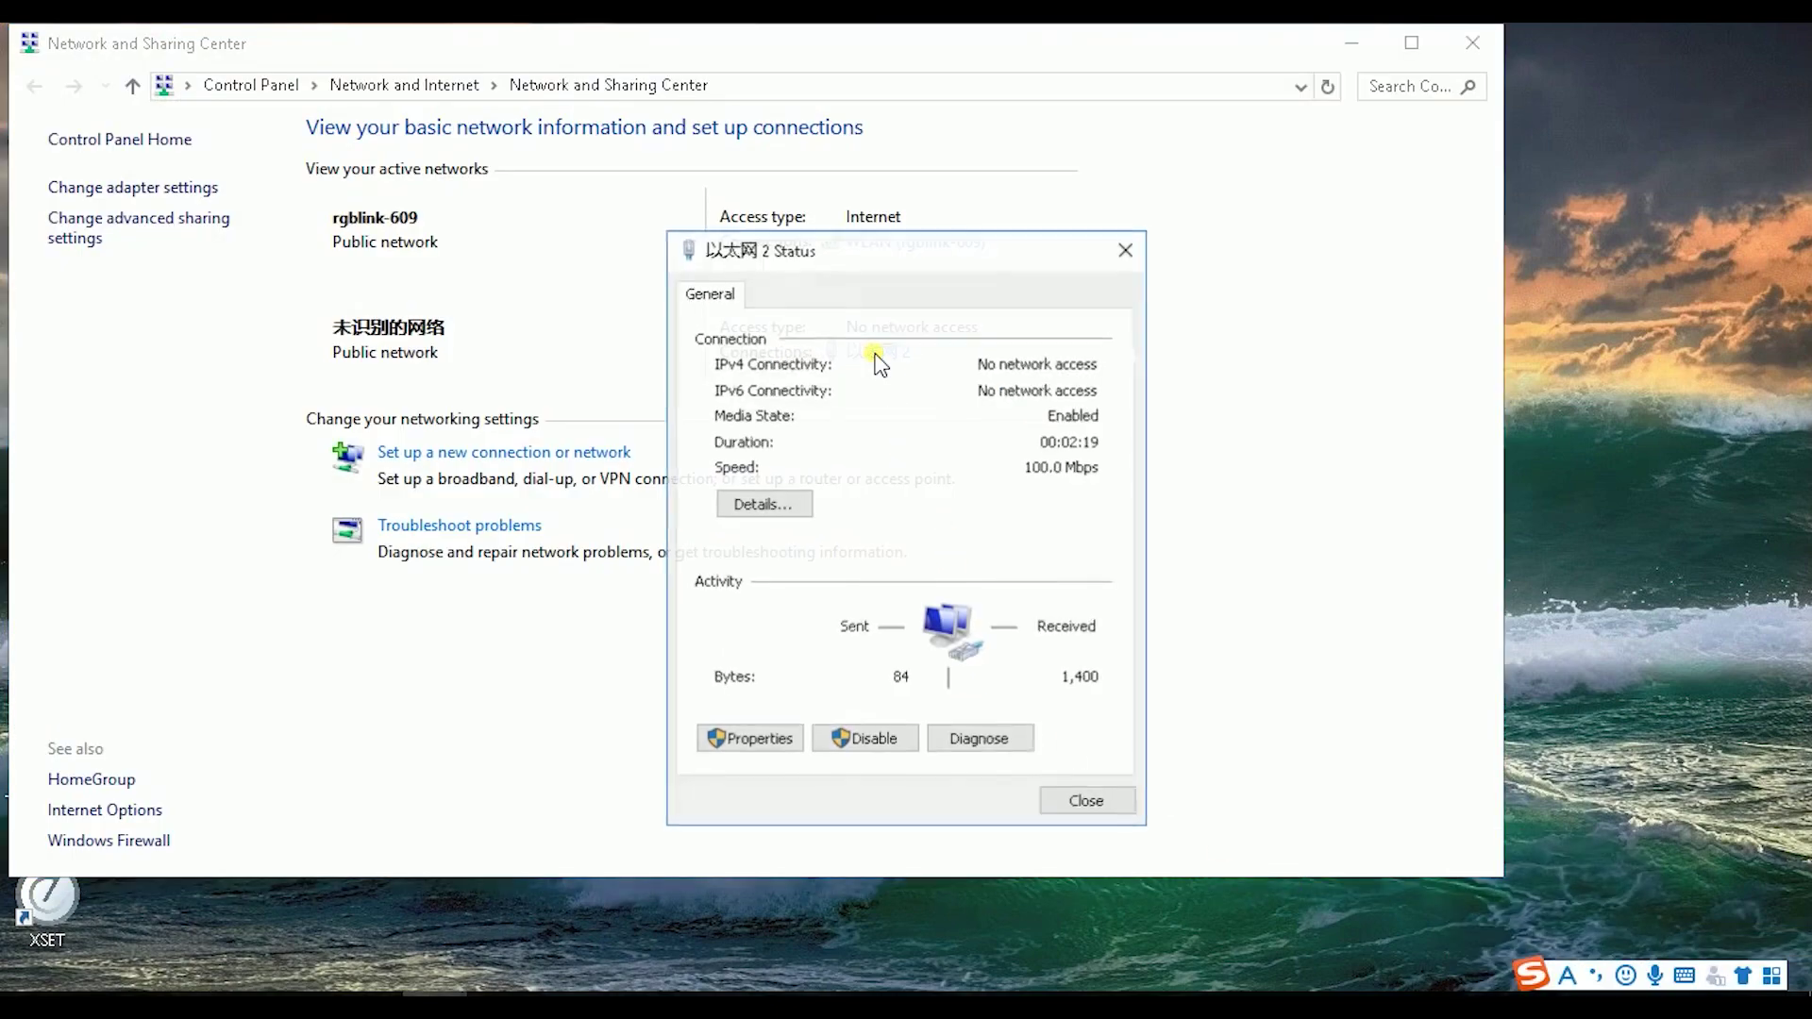
left_click(761, 739)
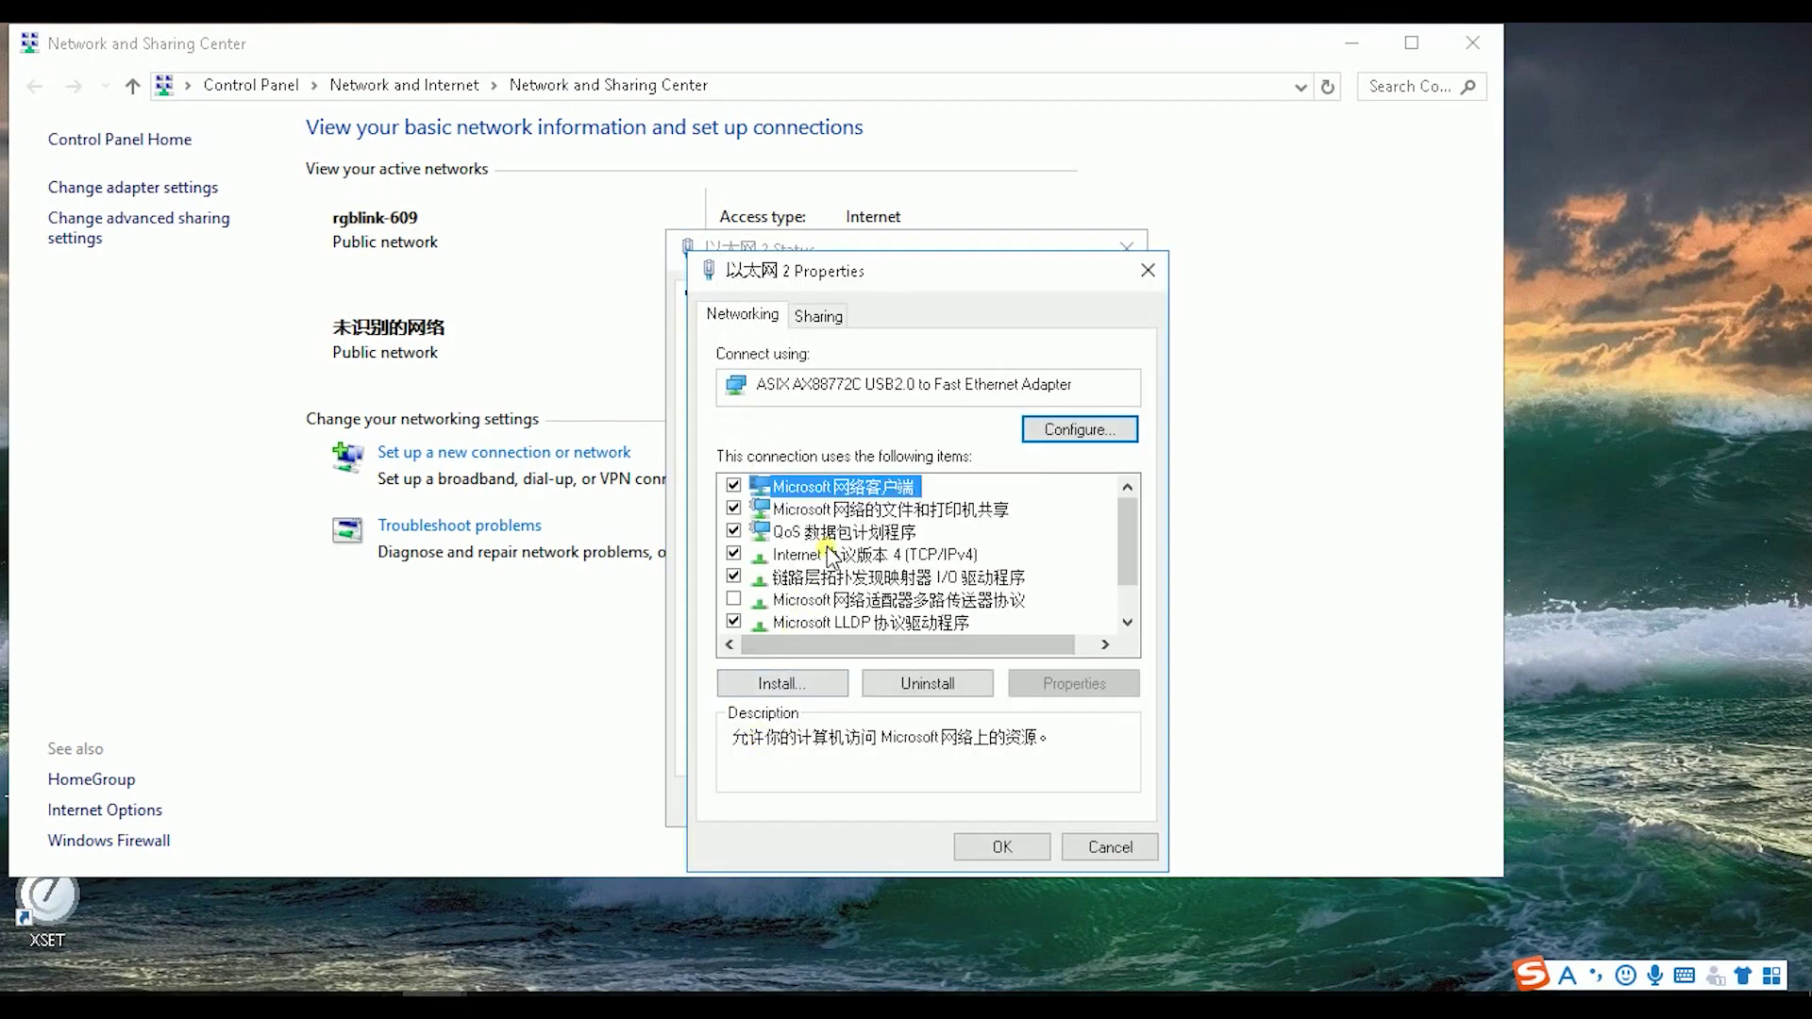
double_click(820, 555)
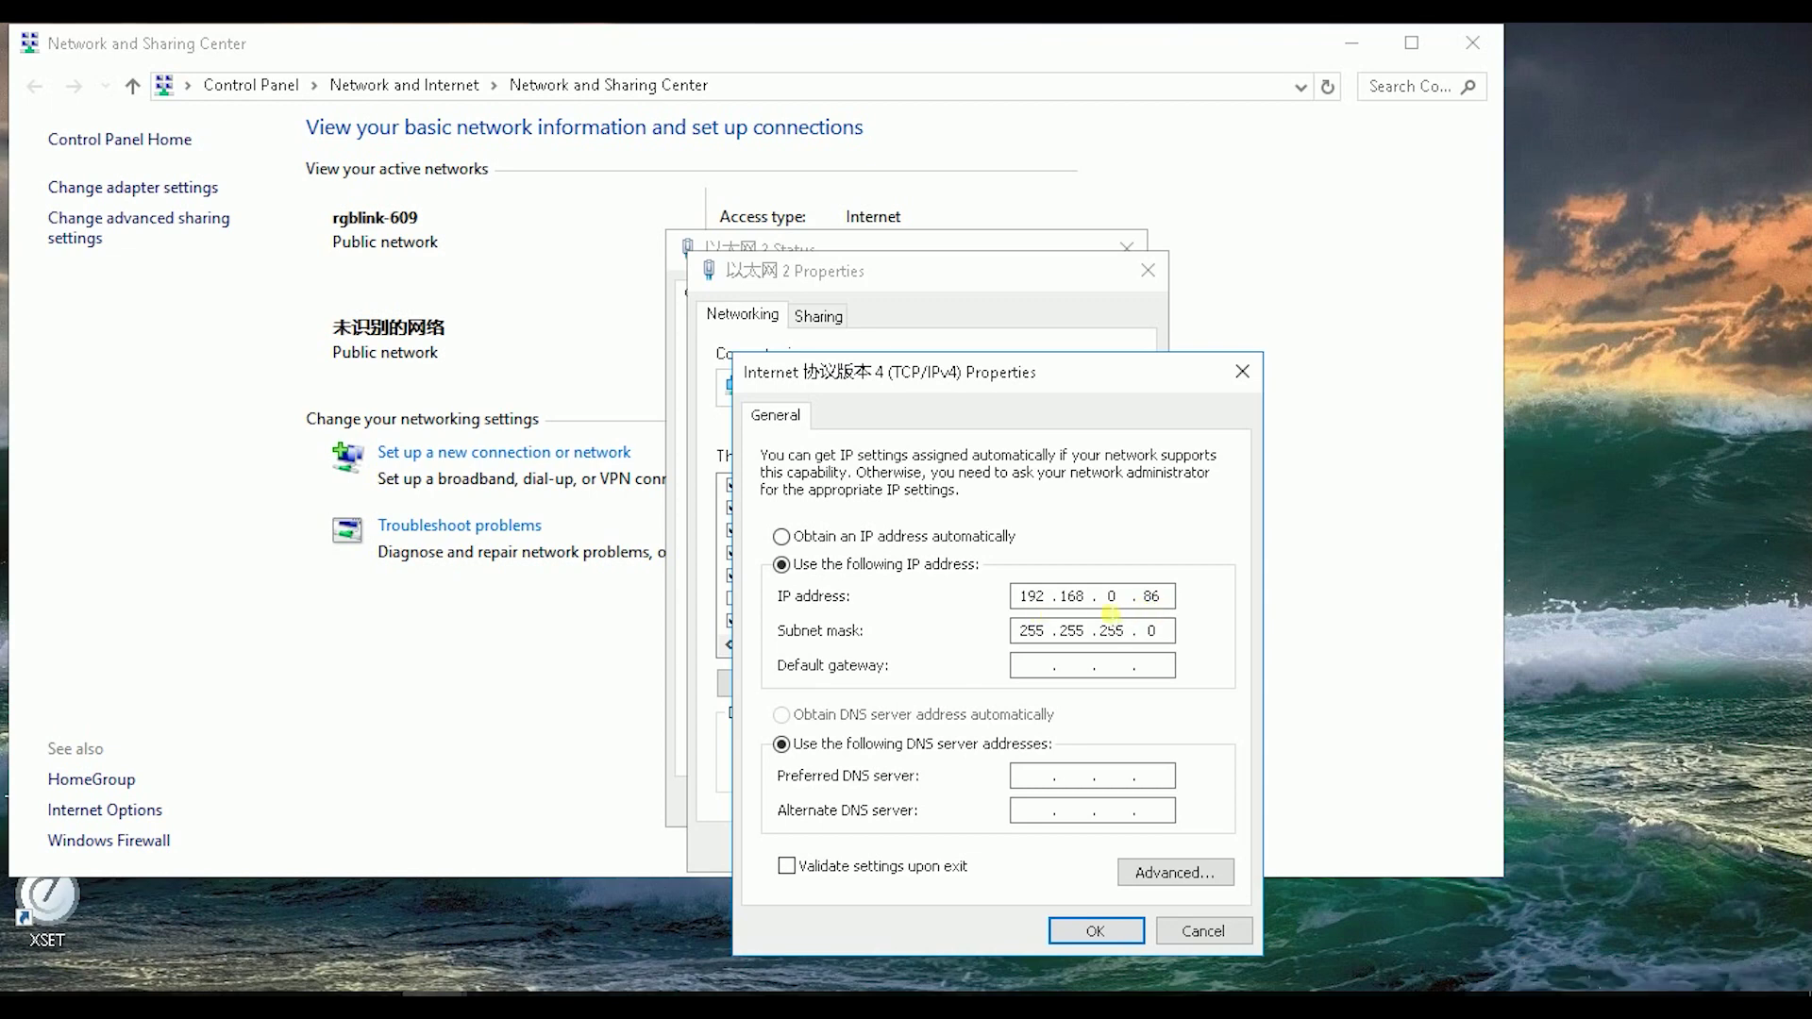
left_click(1091, 930)
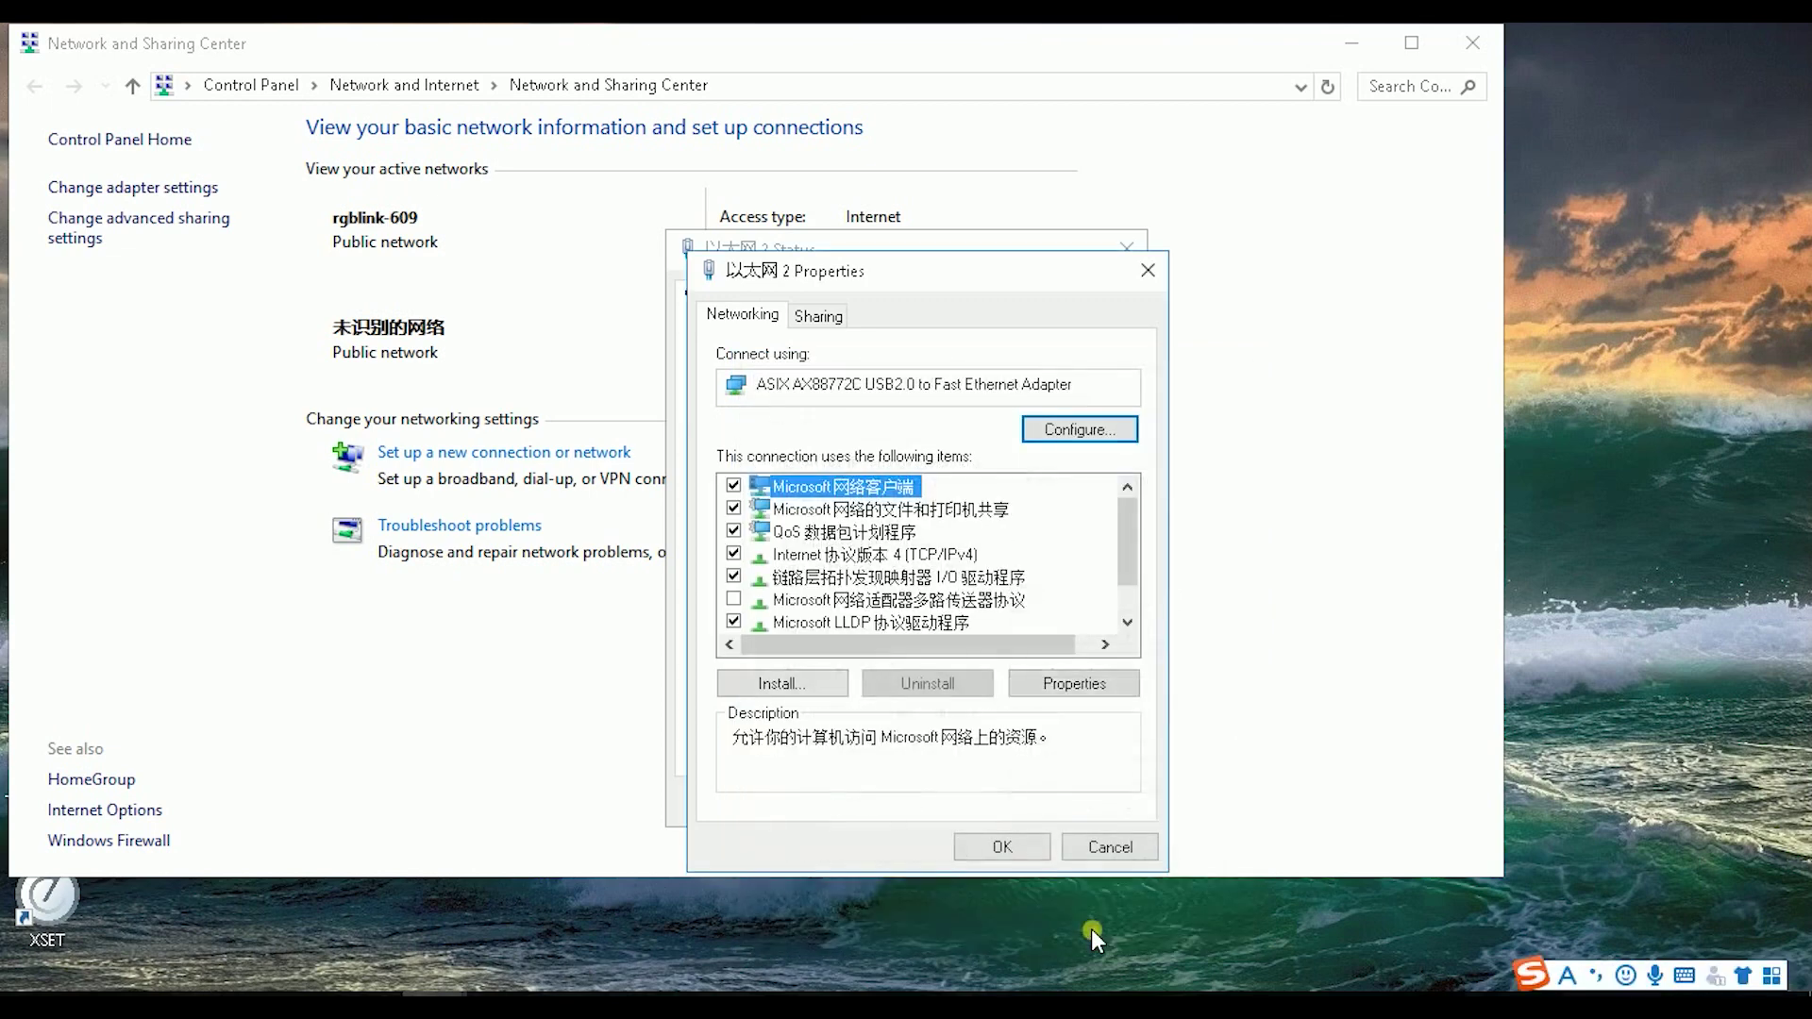
left_click(1148, 269)
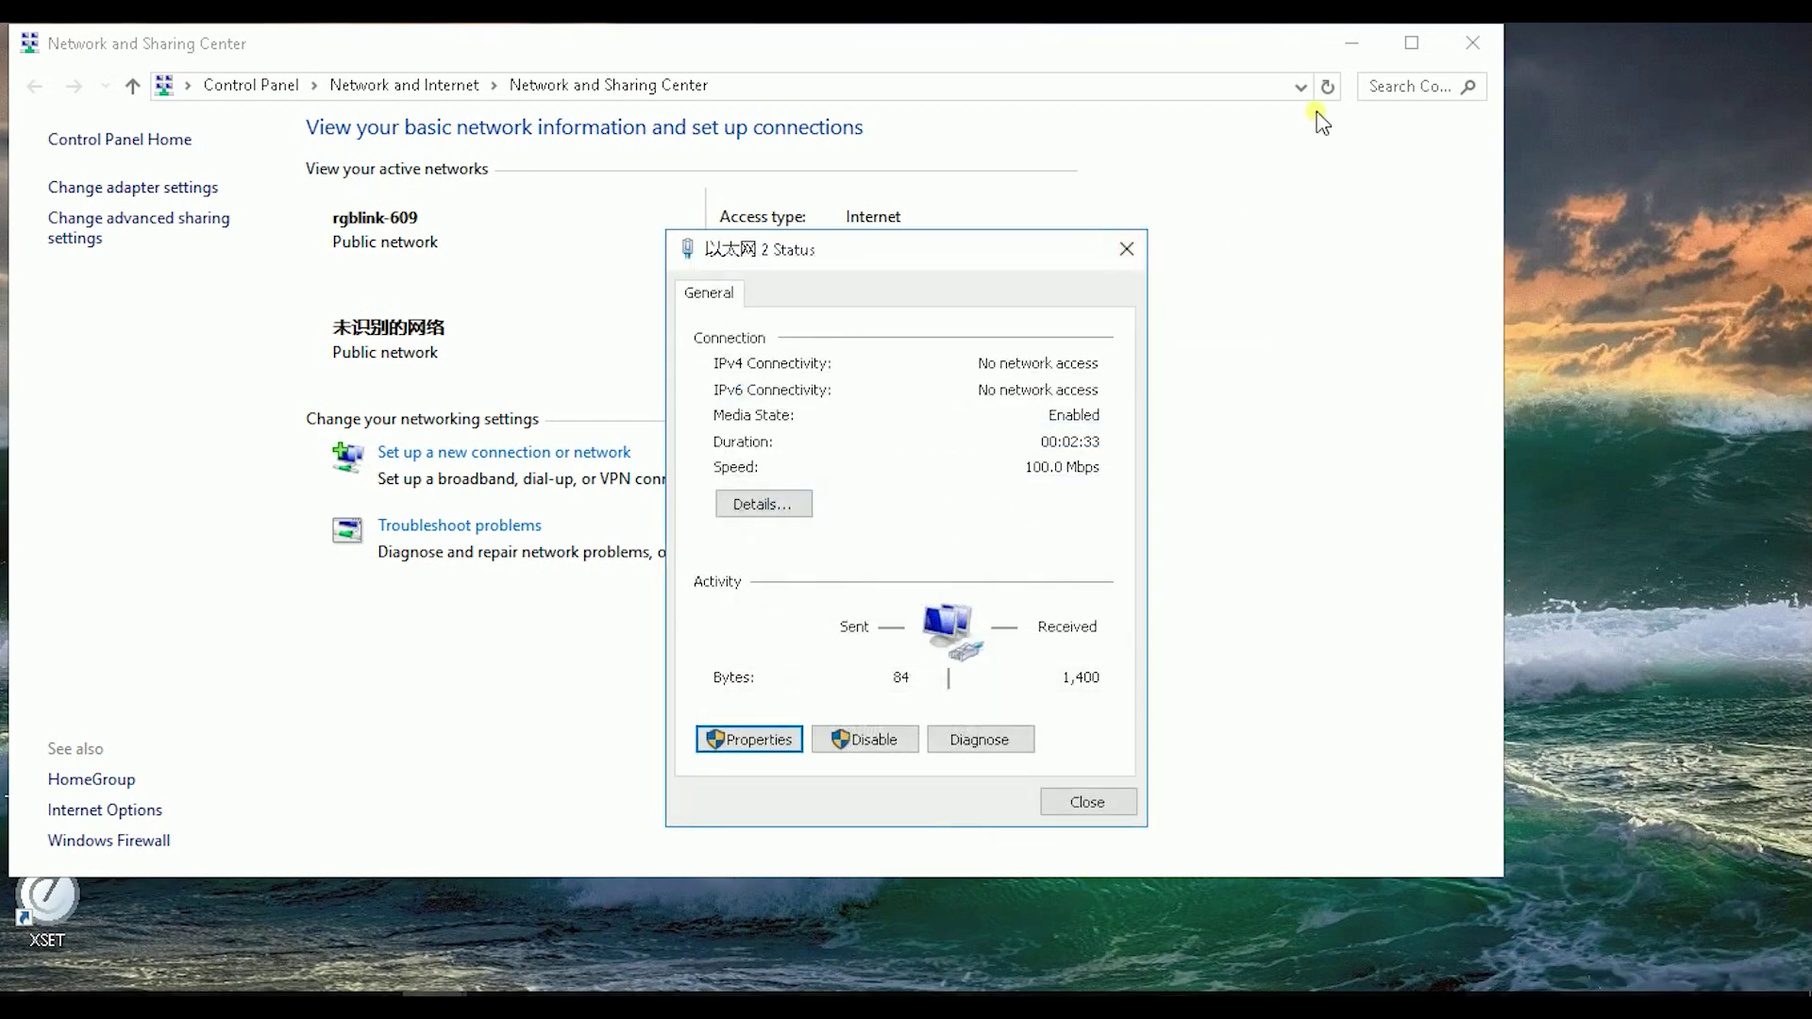
left_click(1351, 43)
left_click(1127, 248)
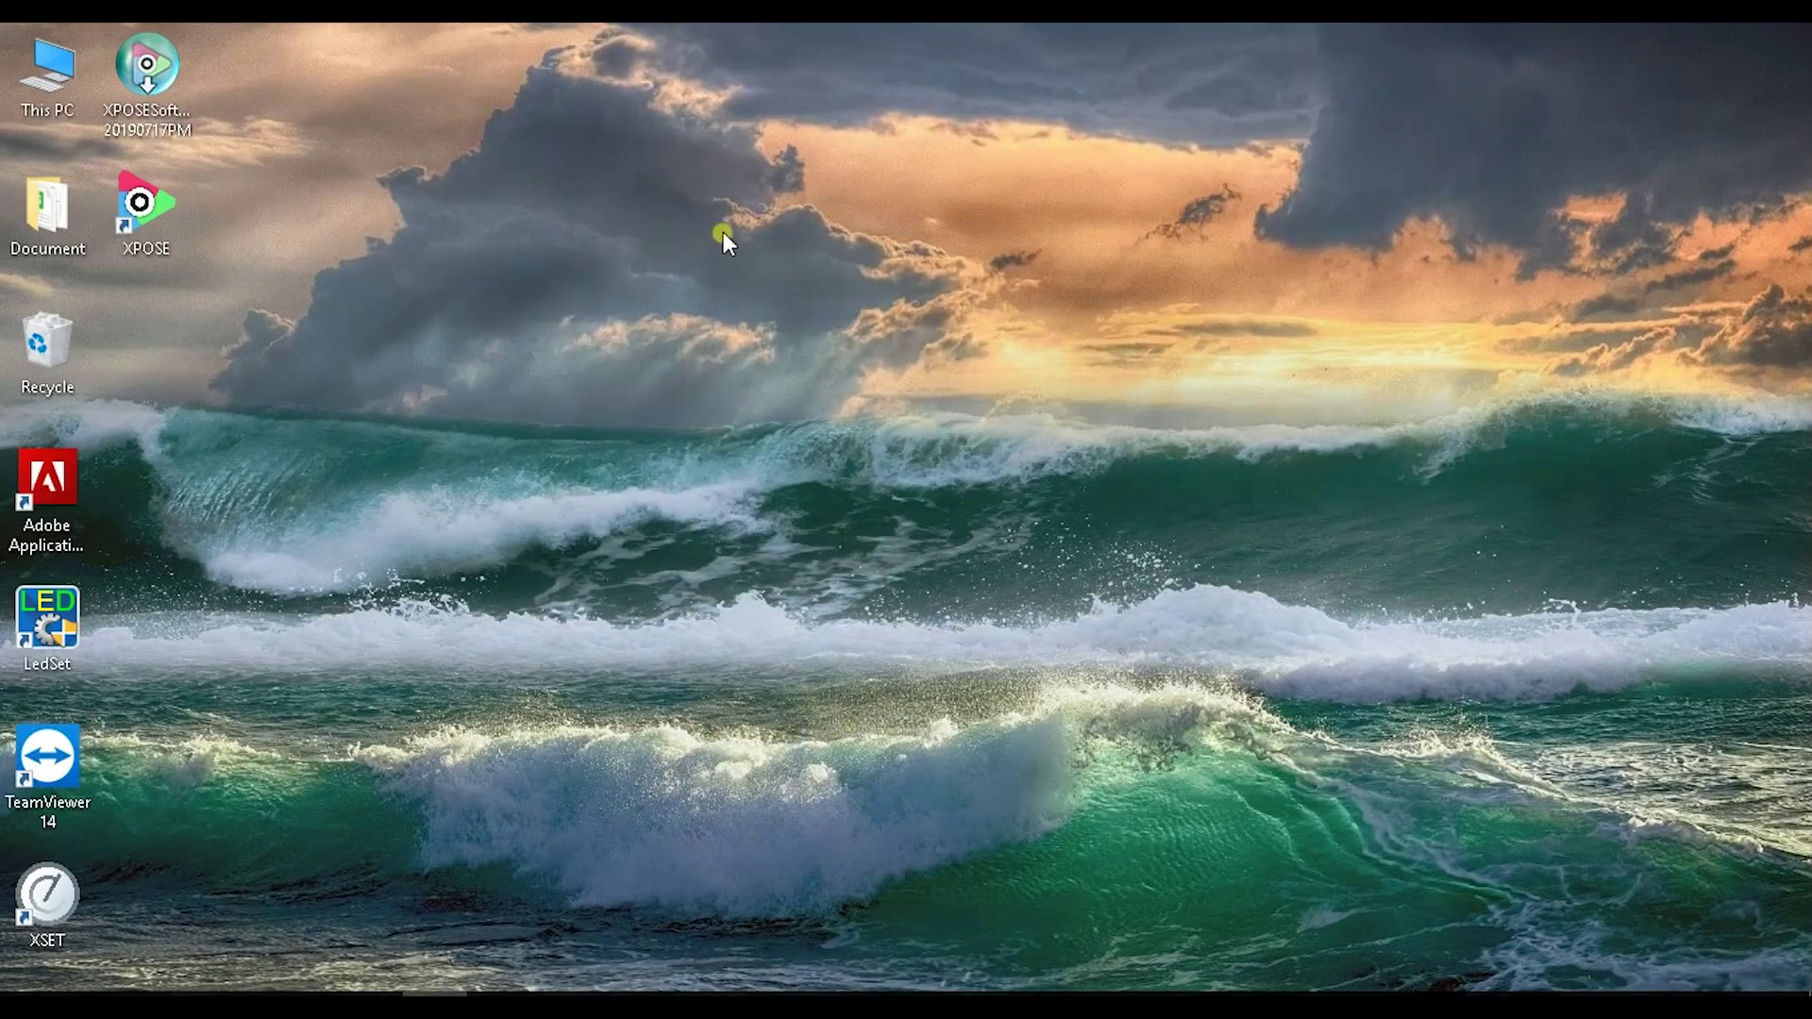
Step: Launch XPOSE, start it from the login window, and open the device search view
double_click(145, 223)
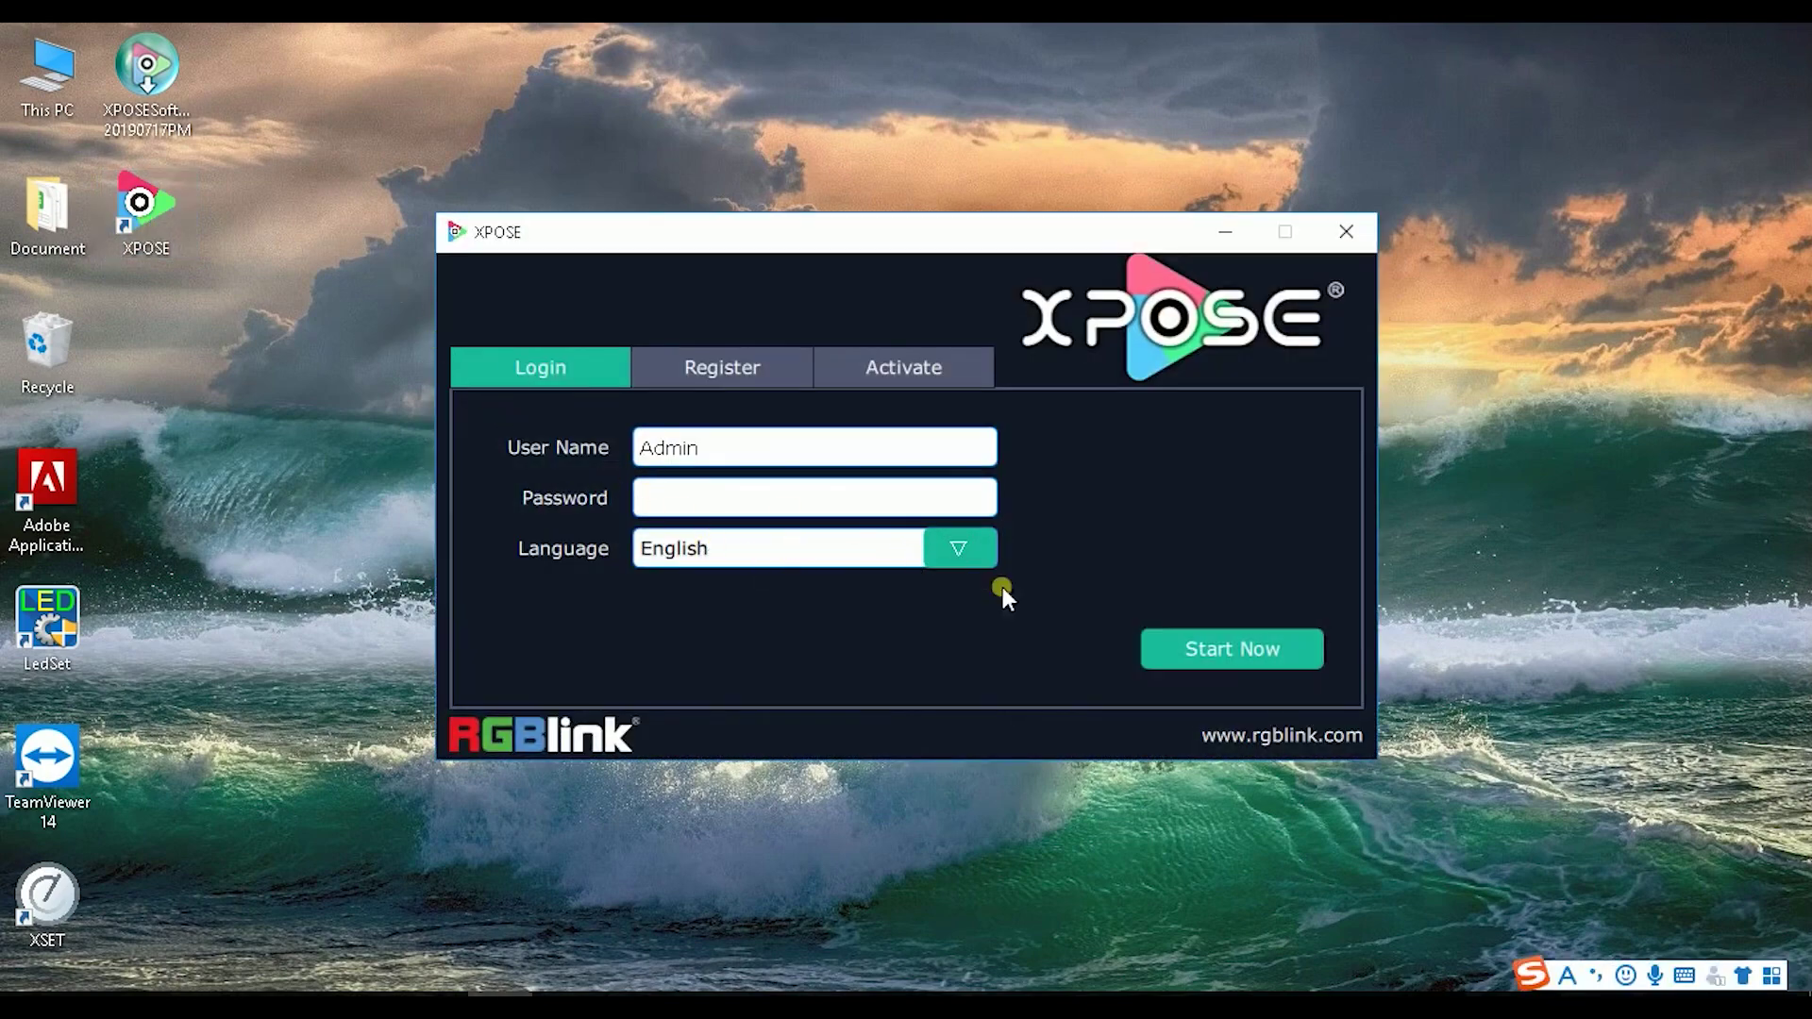
left_click(1196, 646)
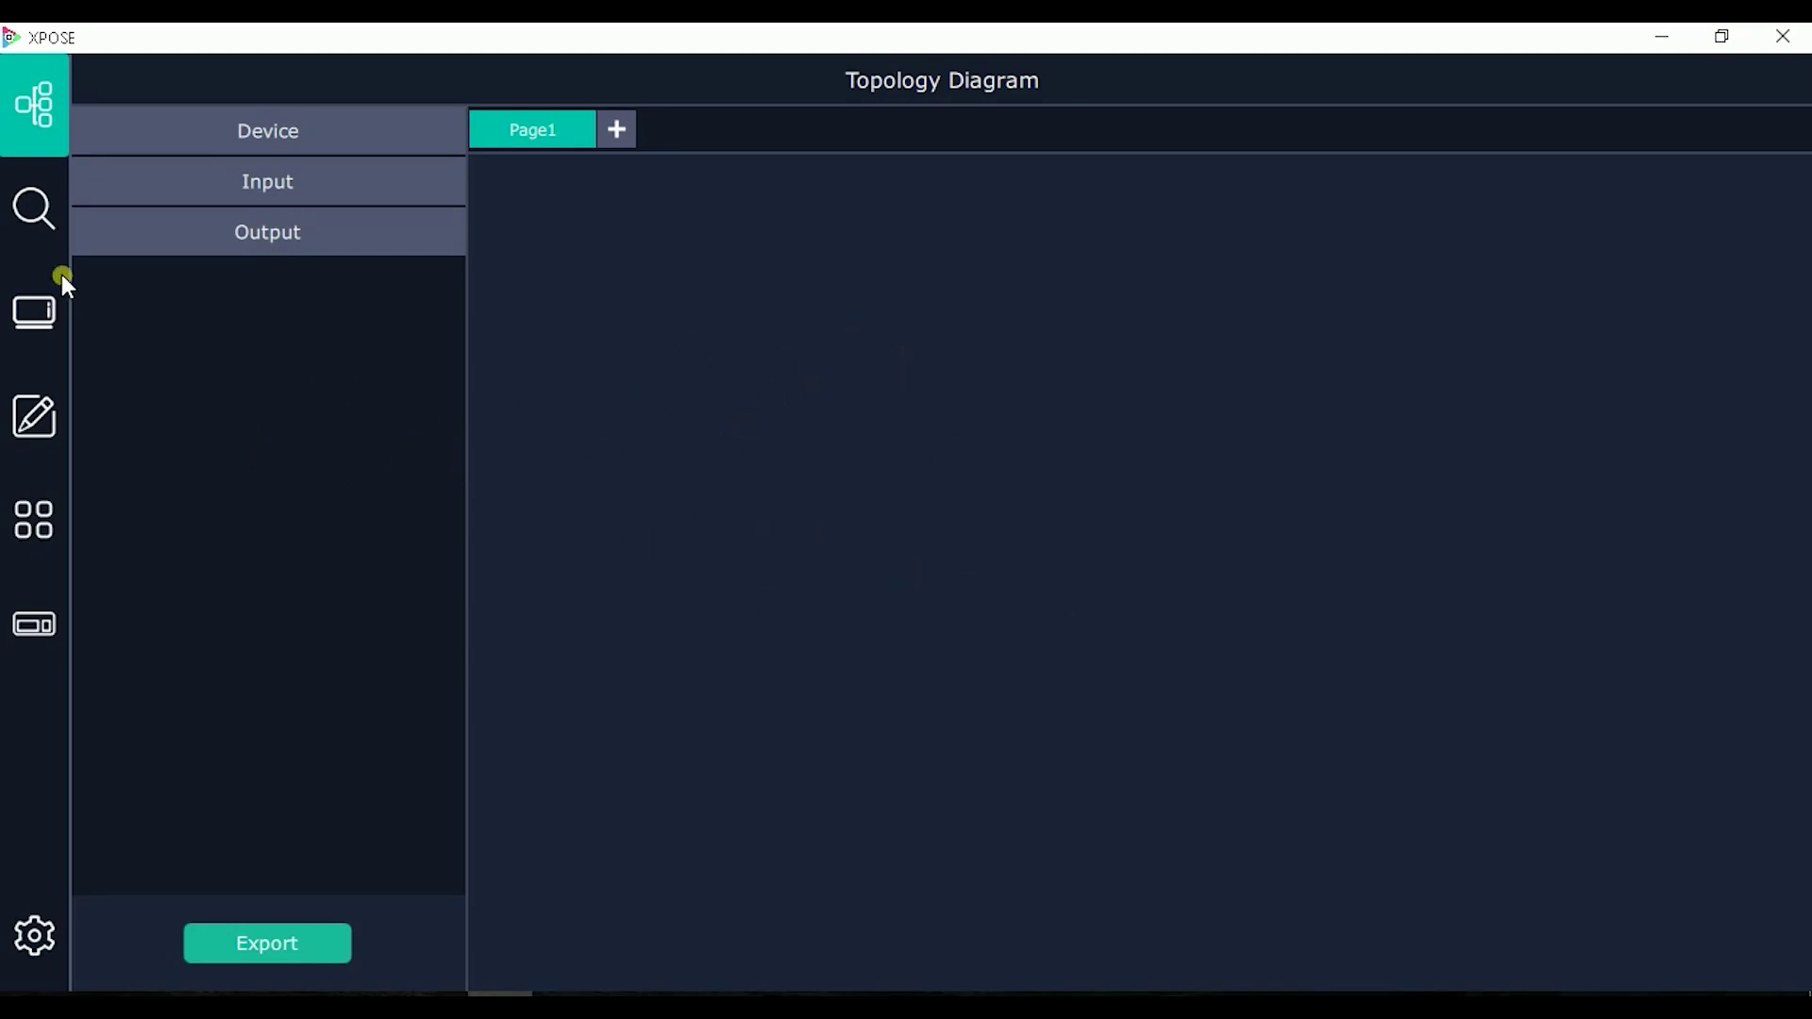
left_click(26, 221)
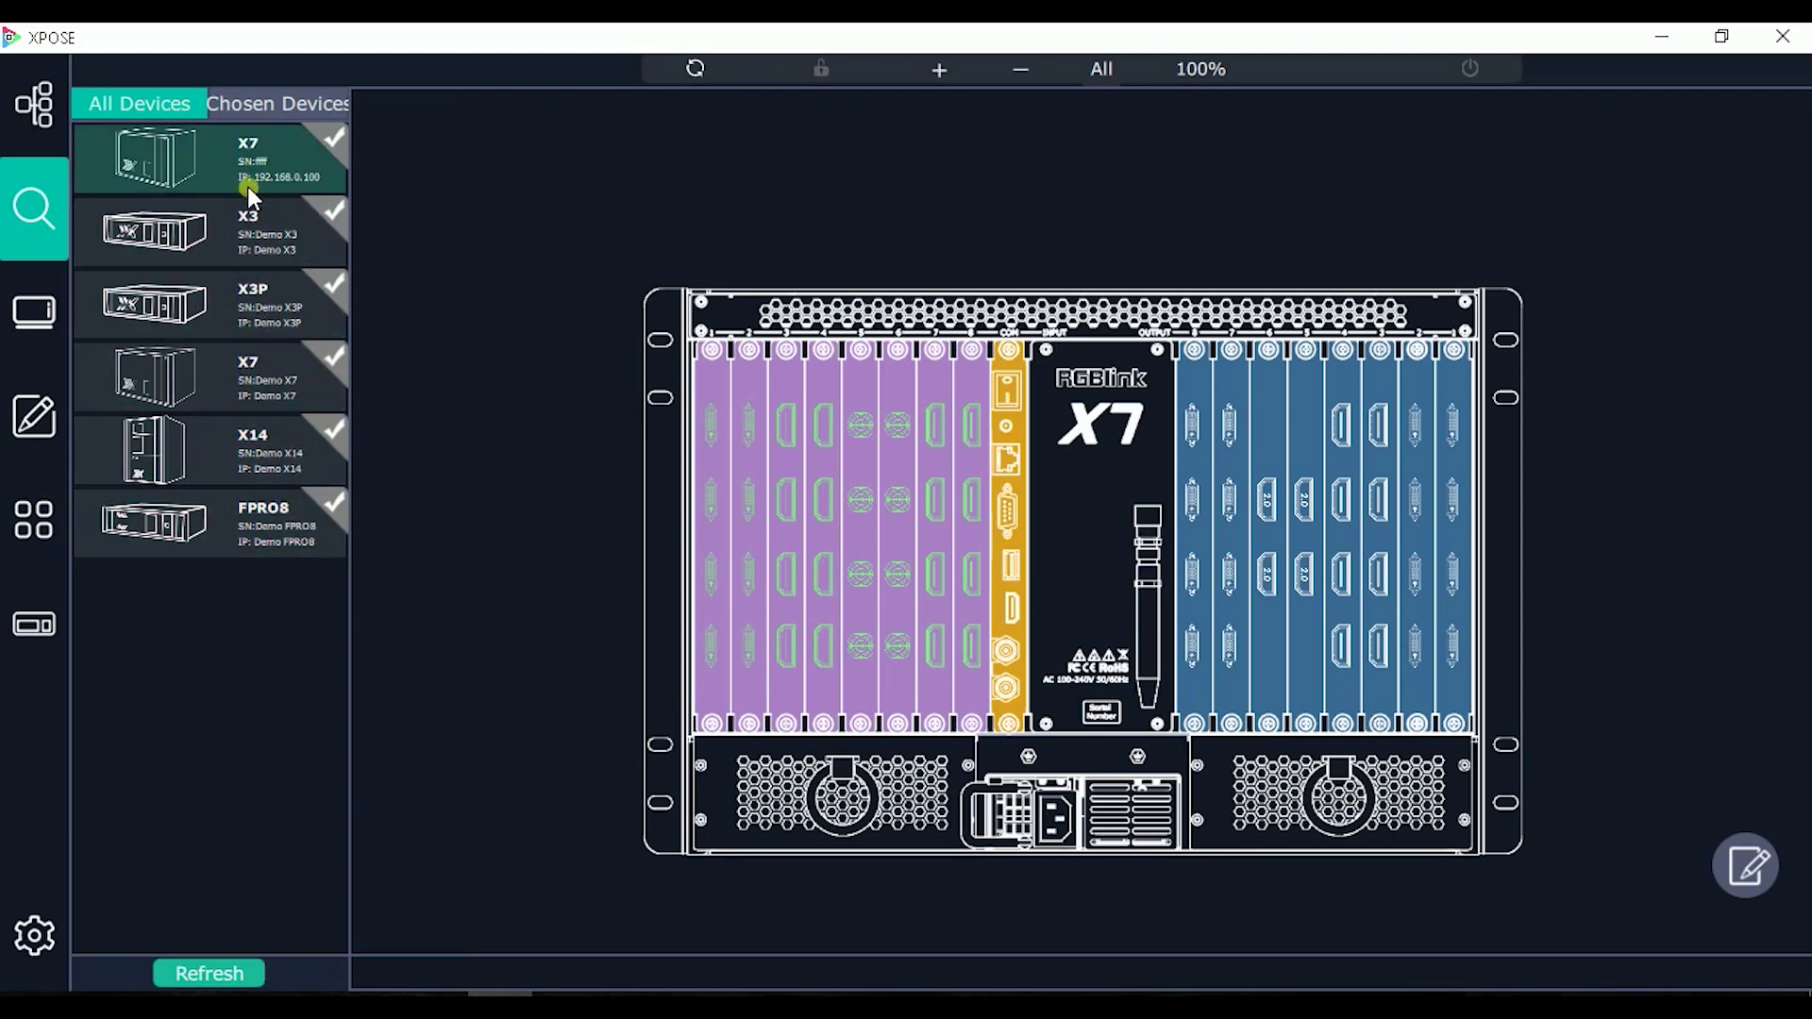
Step: Choose and connect only the X7 at 192.168.0.100, then reposition its chassis drawing
left_click(336, 142)
left_click(260, 98)
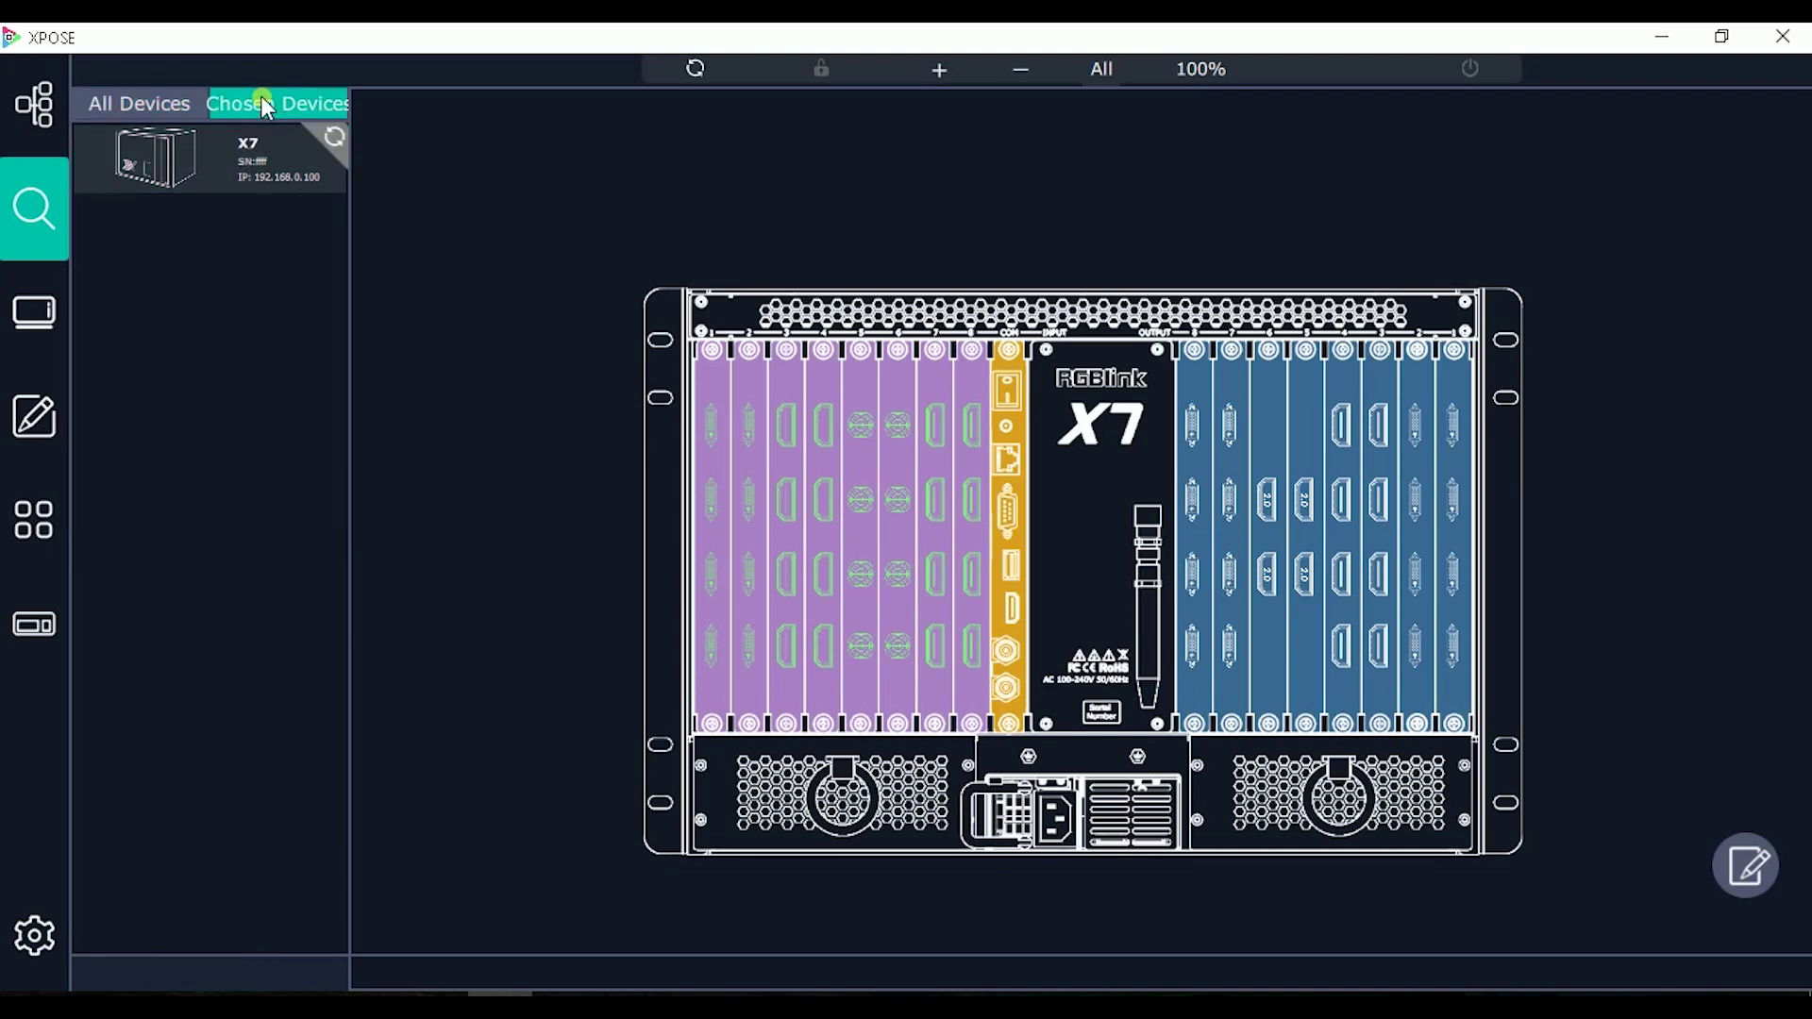
left_click(335, 141)
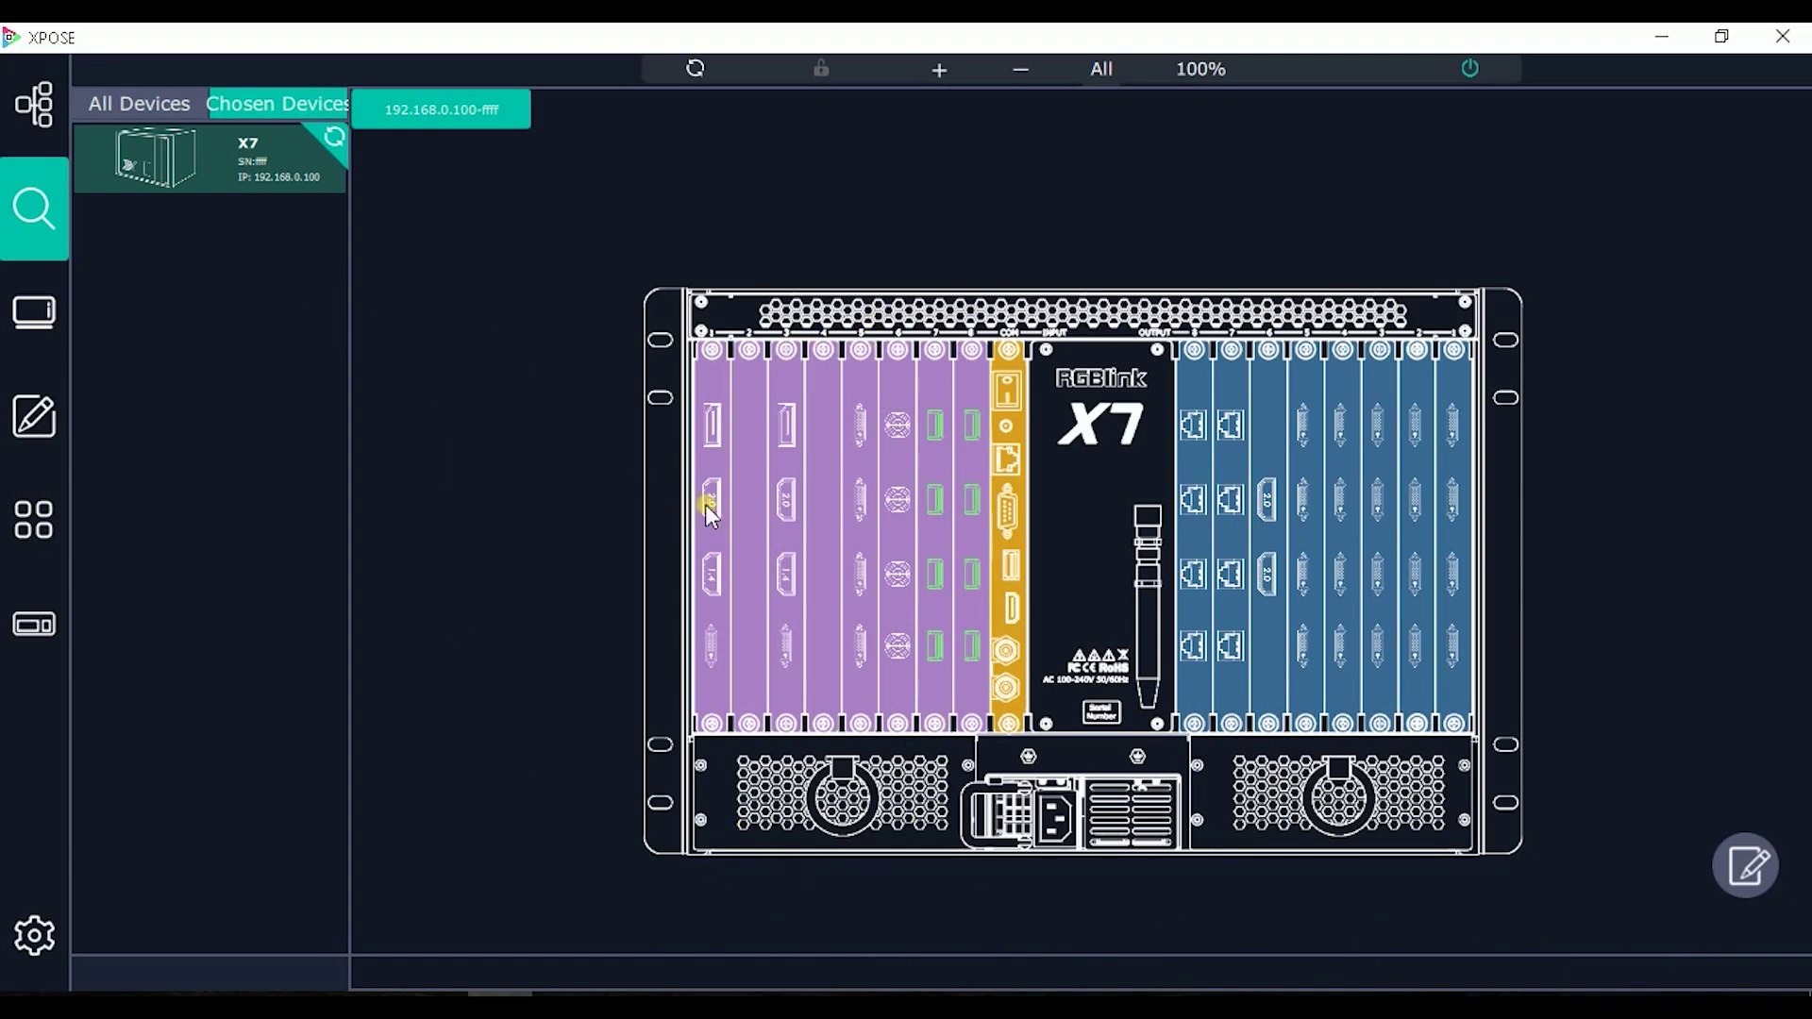
left_click_drag(829, 303, 780, 188)
Step: Zoom the X7 chassis drawing to 112% and open an output port's resolution settings
scroll(926, 312, "down", 3)
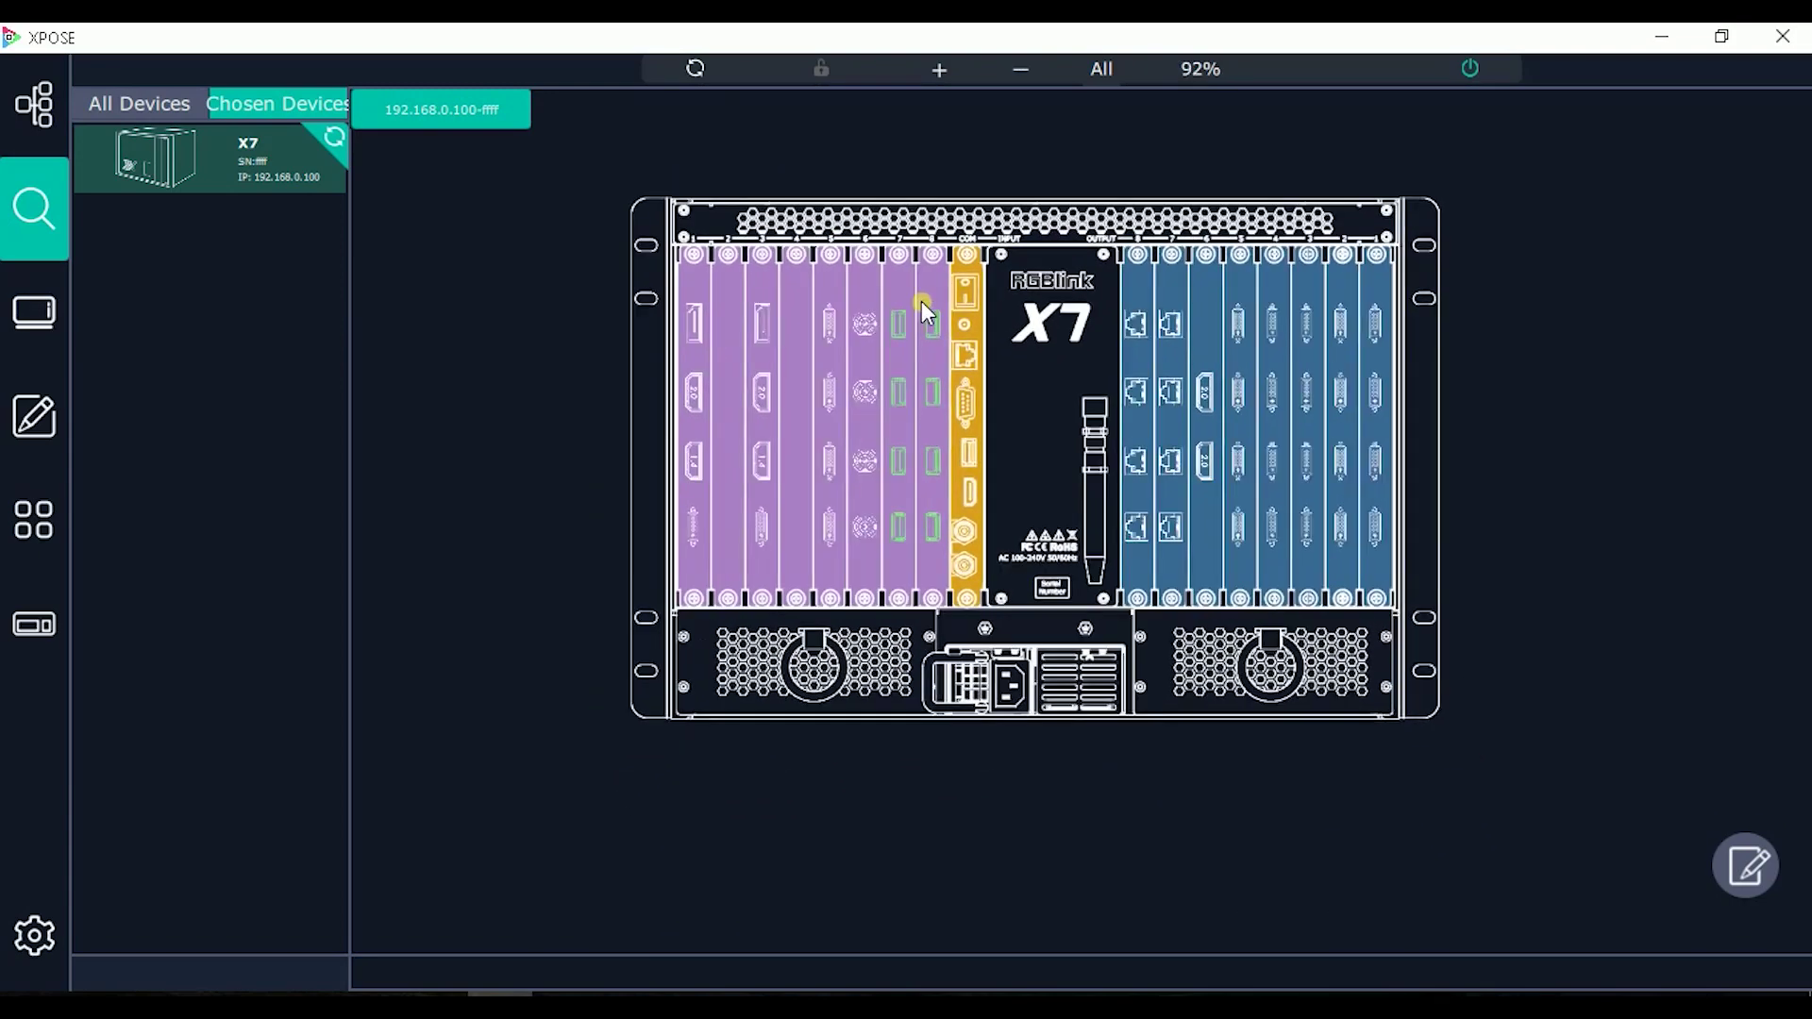
scroll(922, 302, "up", 4)
scroll(921, 302, "up", 1)
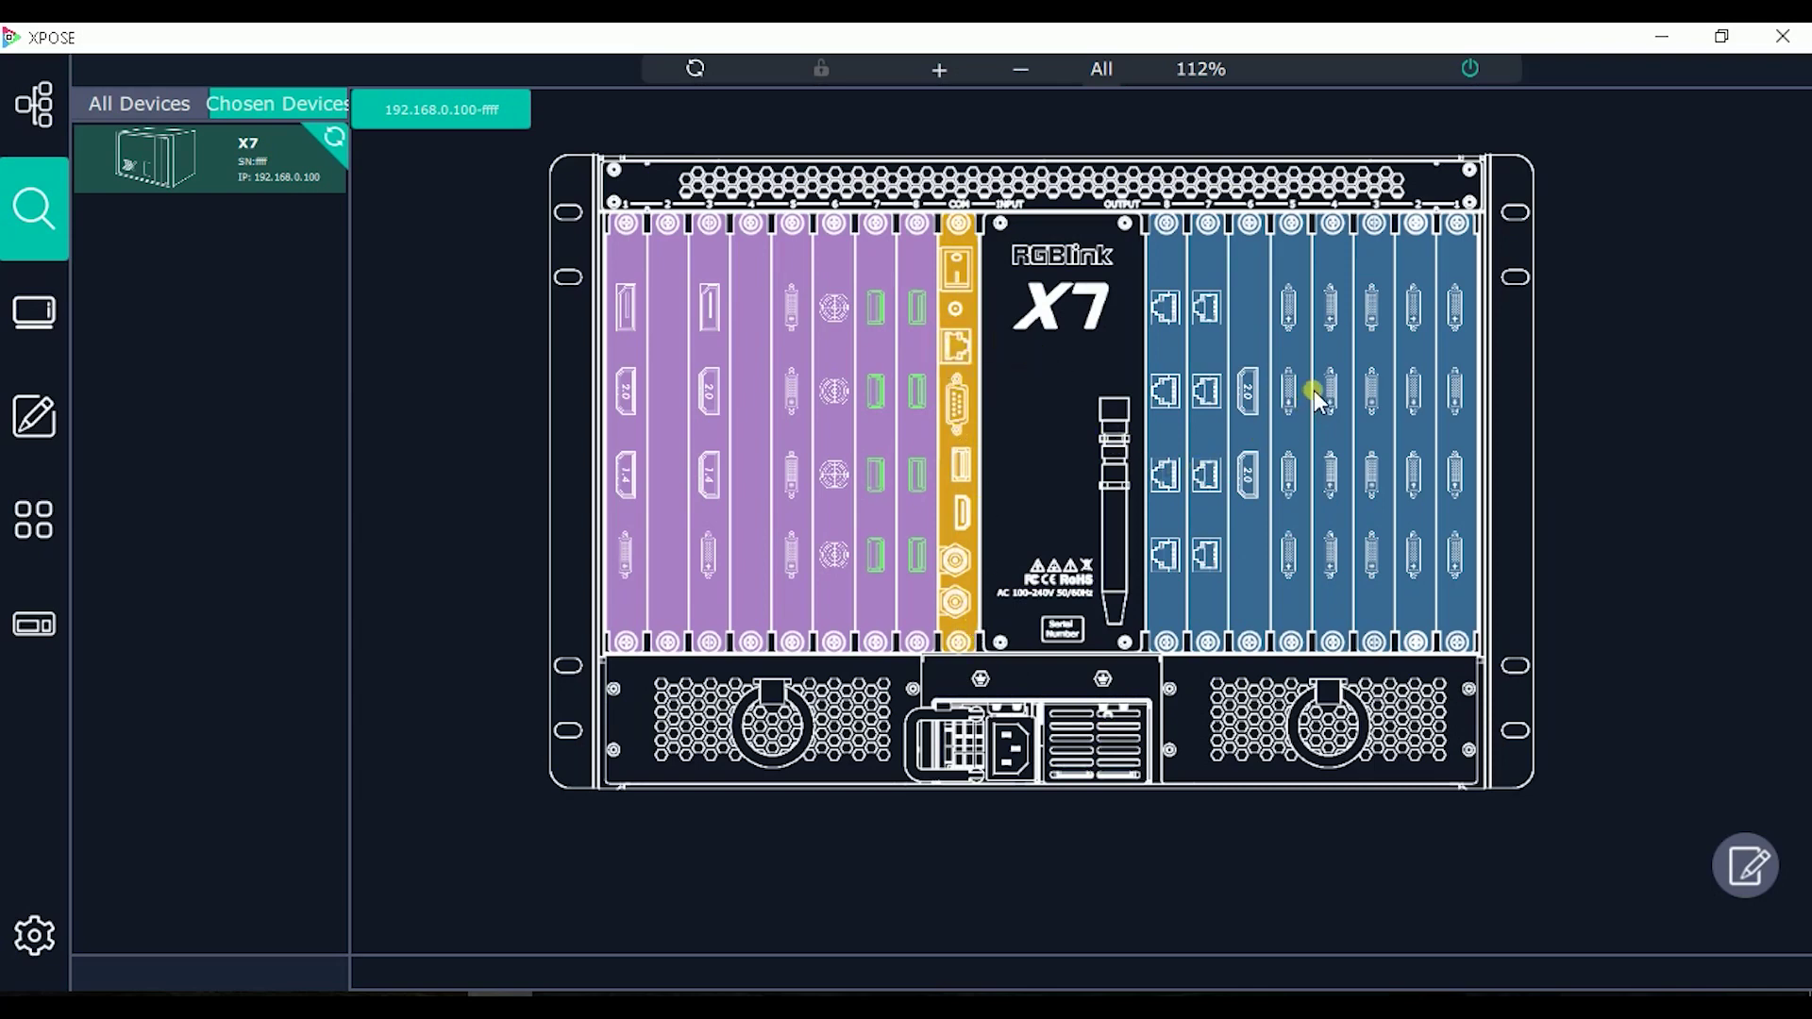
left_click(1185, 281)
Step: Set the marked output port to 3840x2160@60, then apply that format to a second port
left_click(1752, 866)
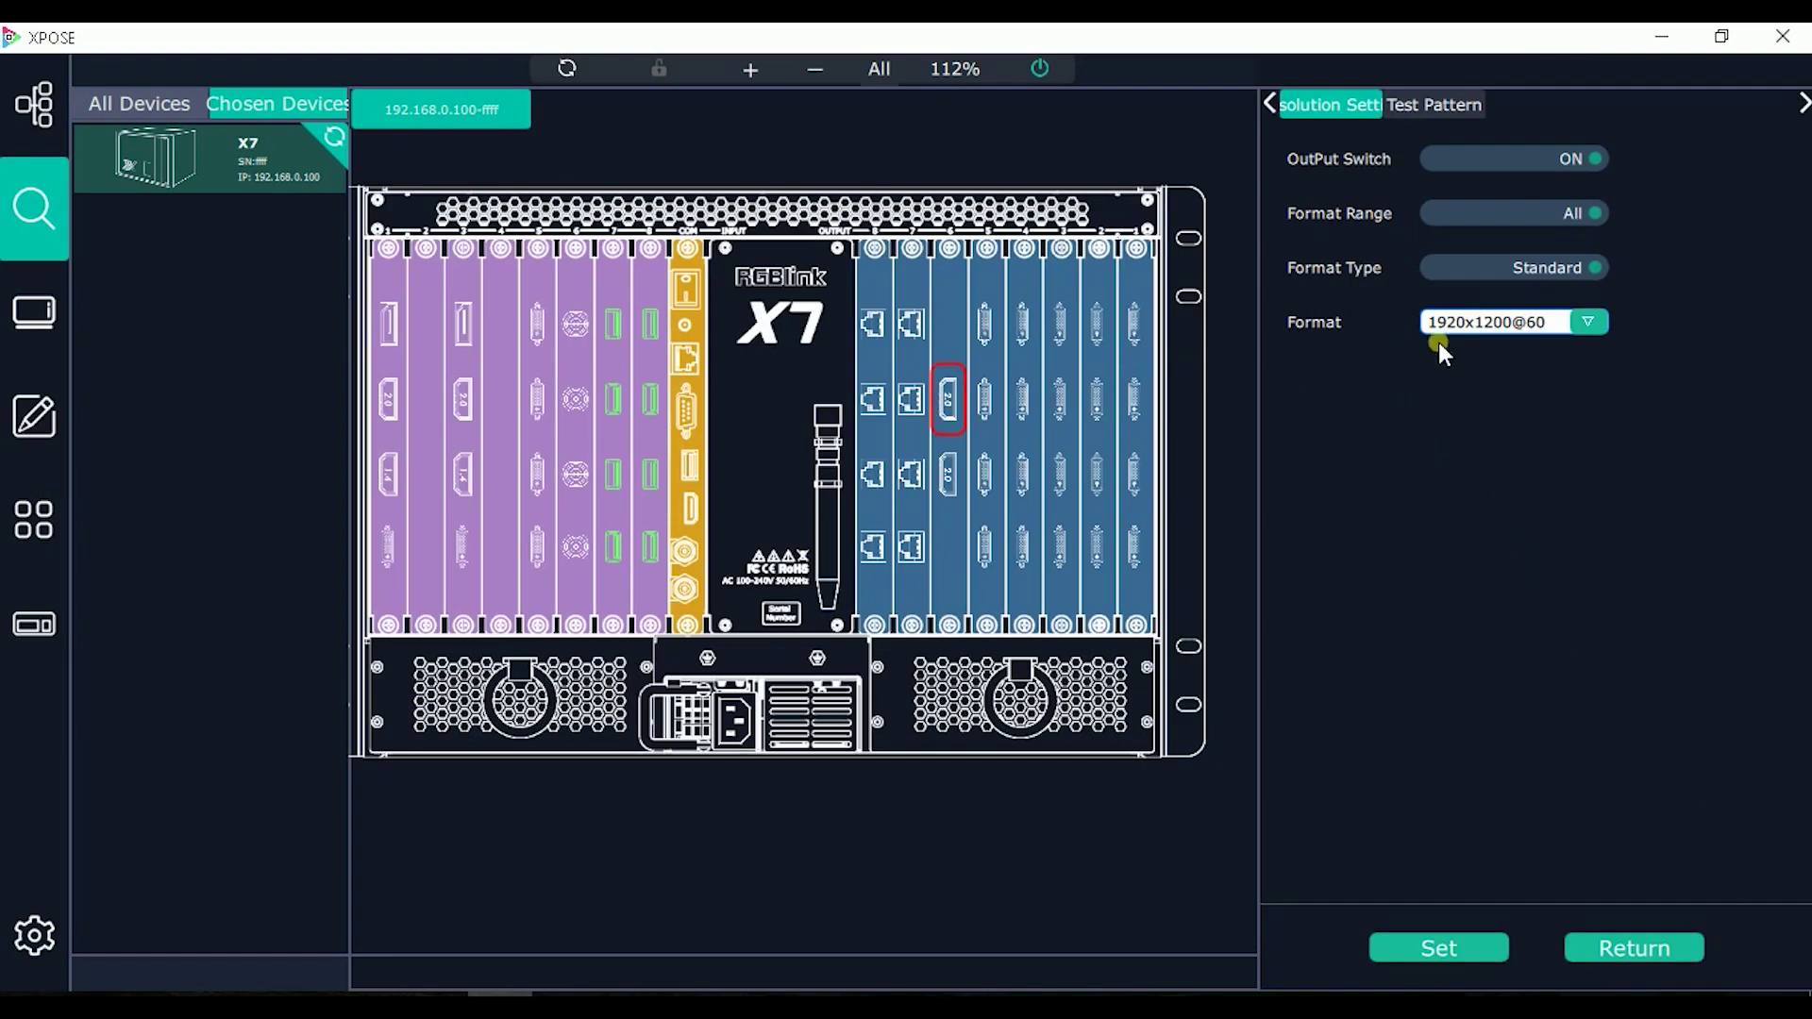
left_click(1558, 322)
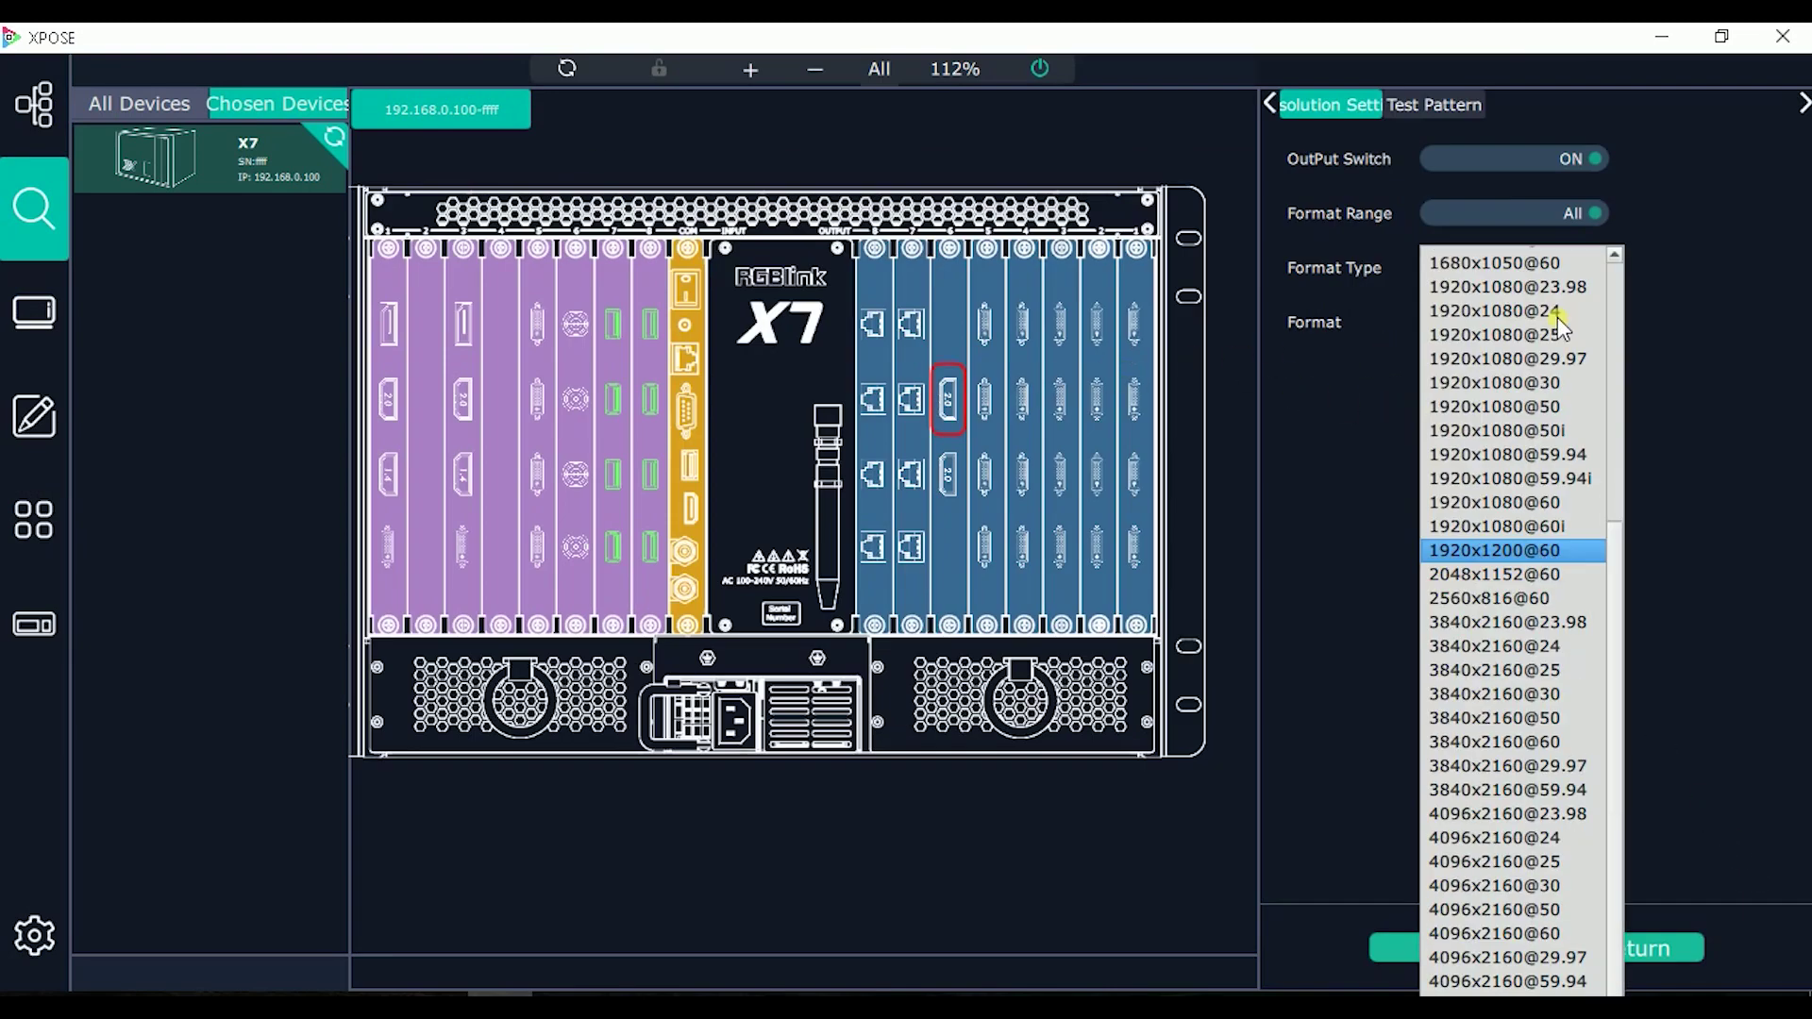
left_click(1645, 310)
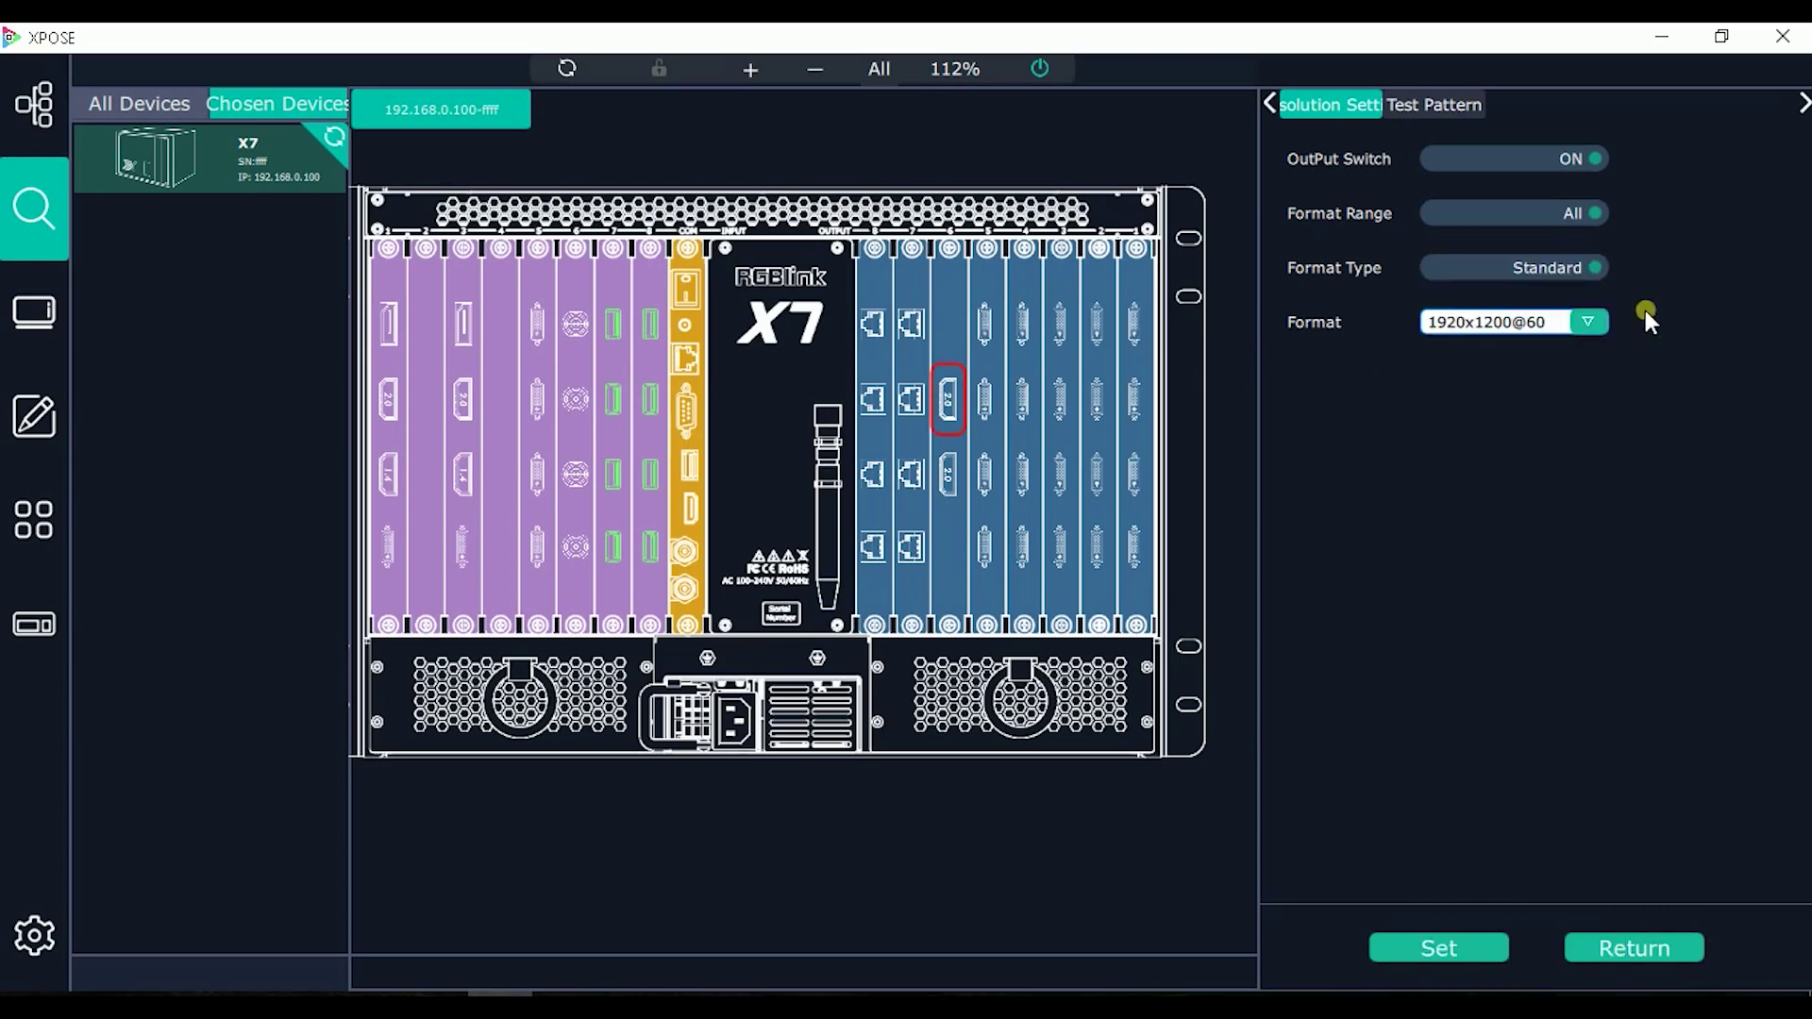
left_click(1579, 274)
left_click(1580, 274)
left_click(1587, 322)
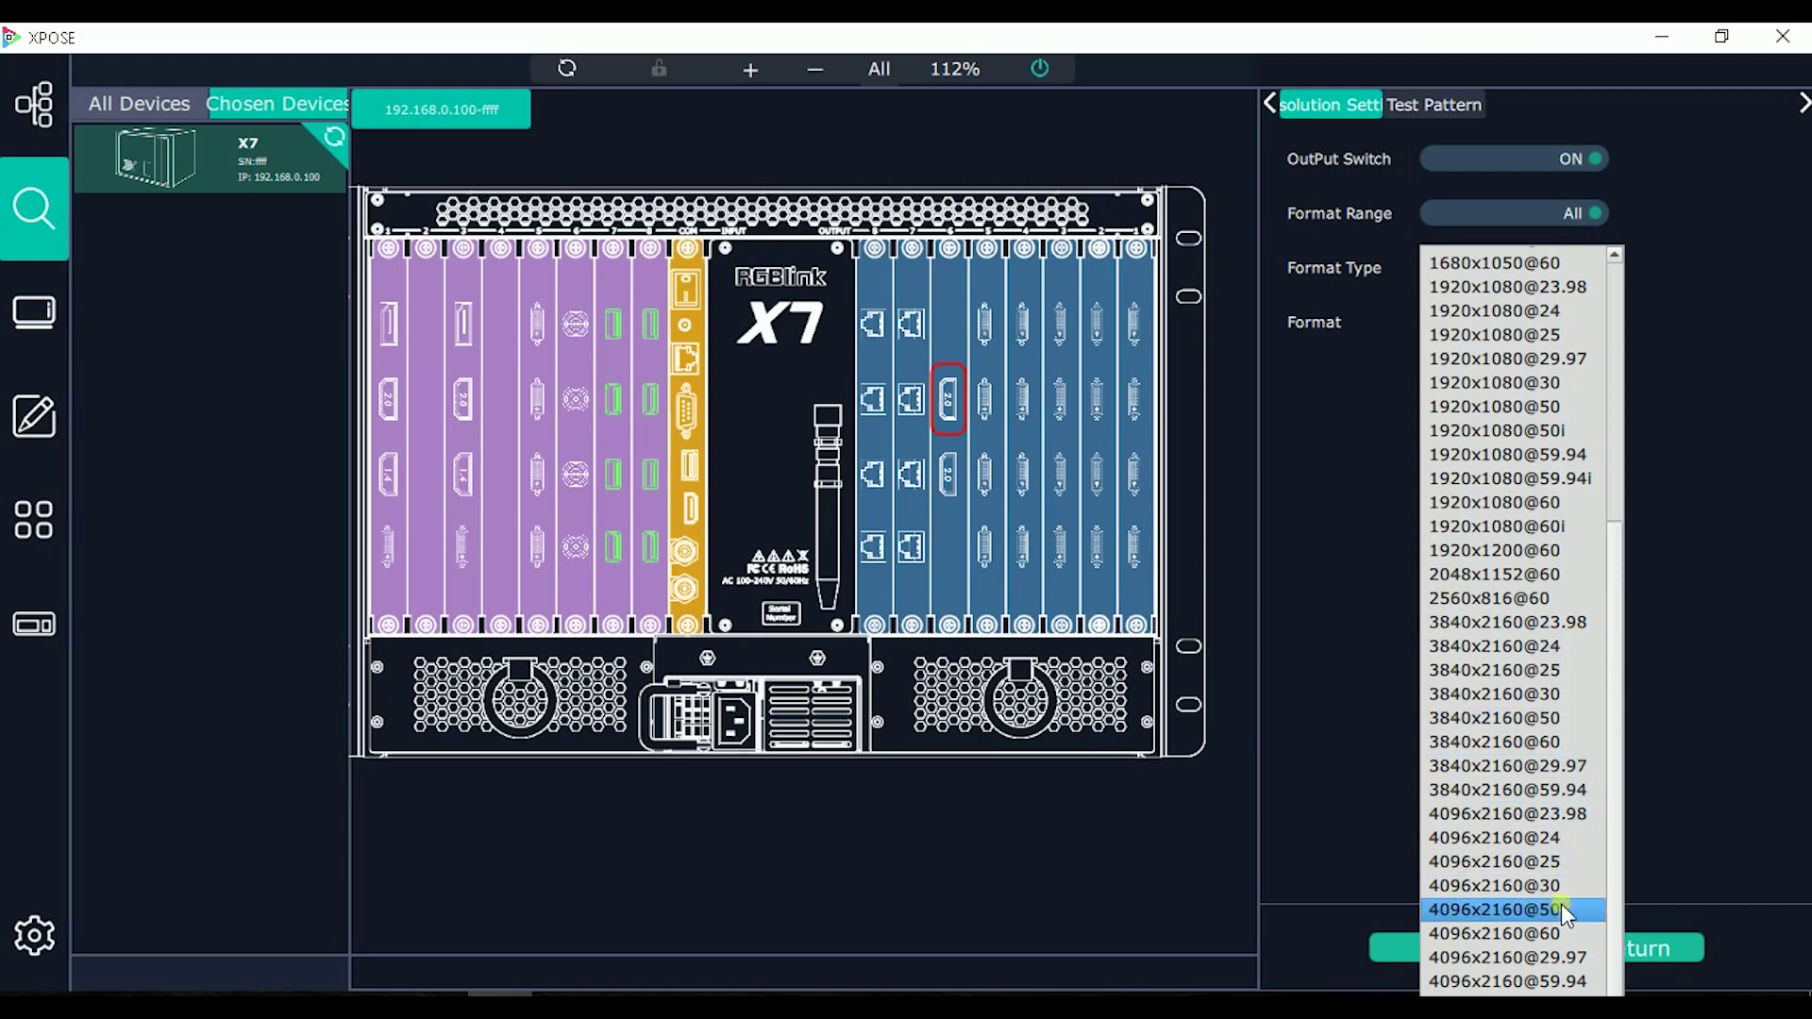
left_click(1528, 742)
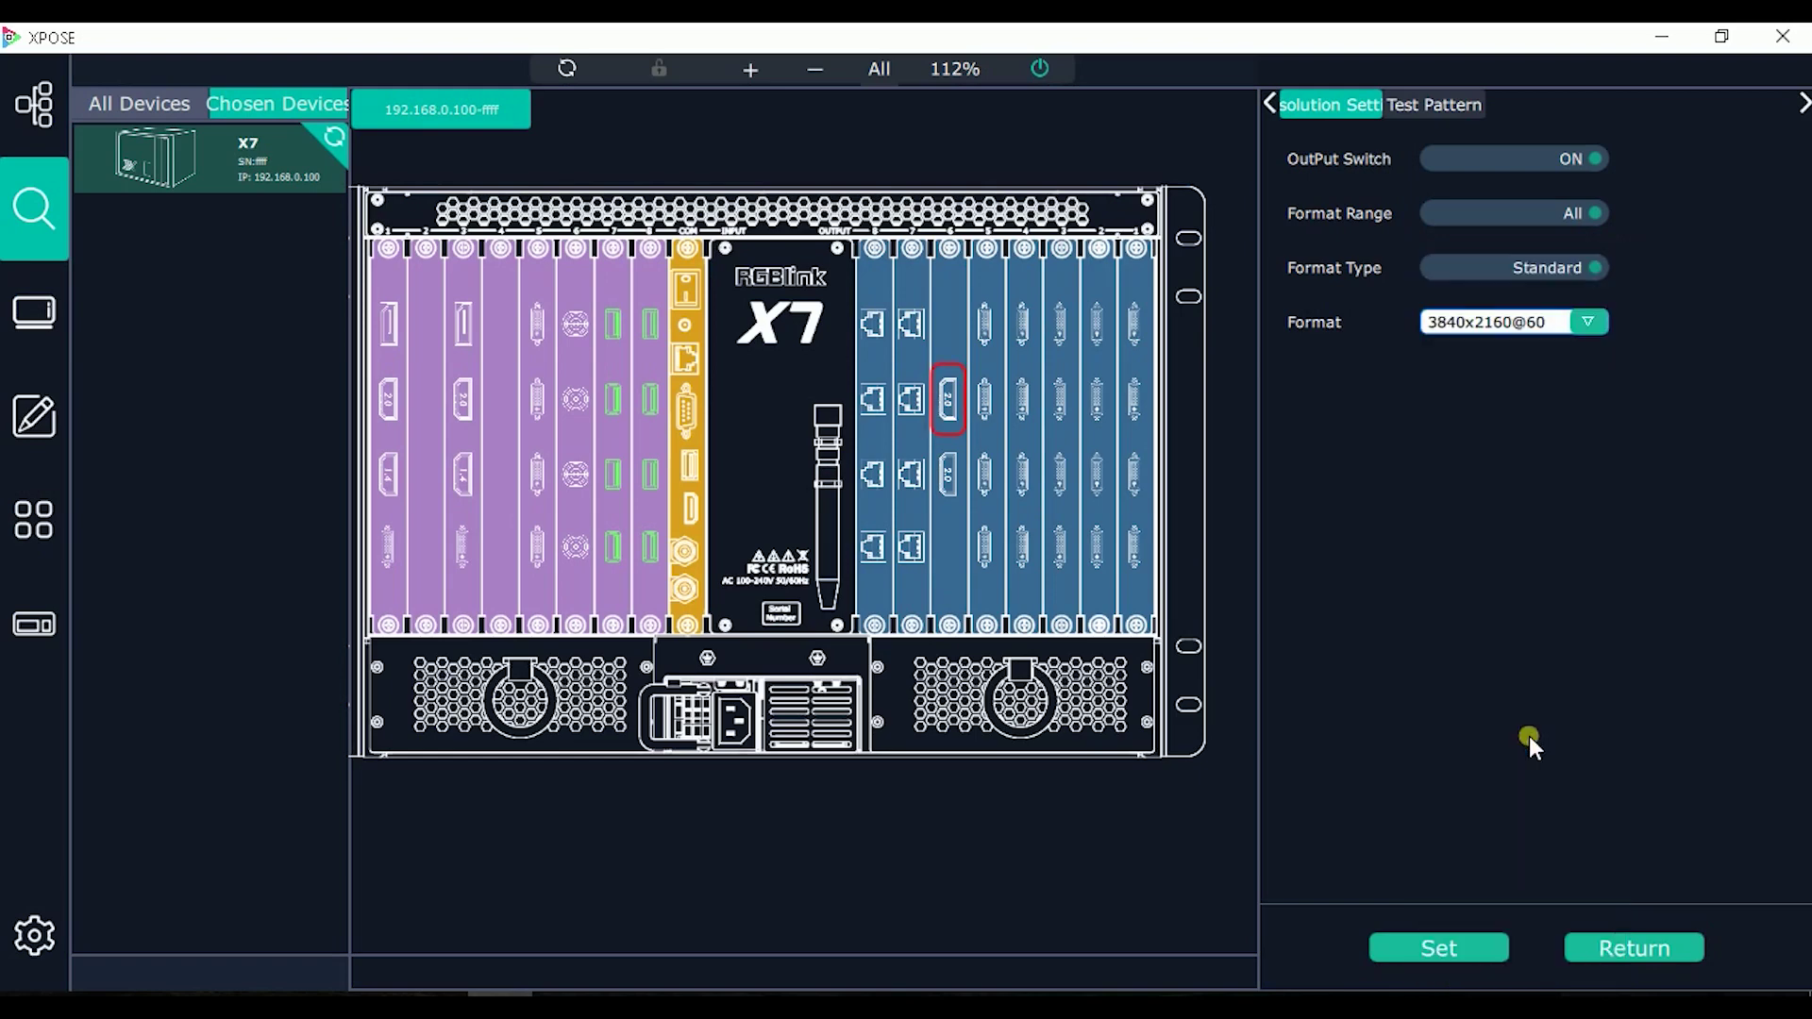
left_click(1465, 948)
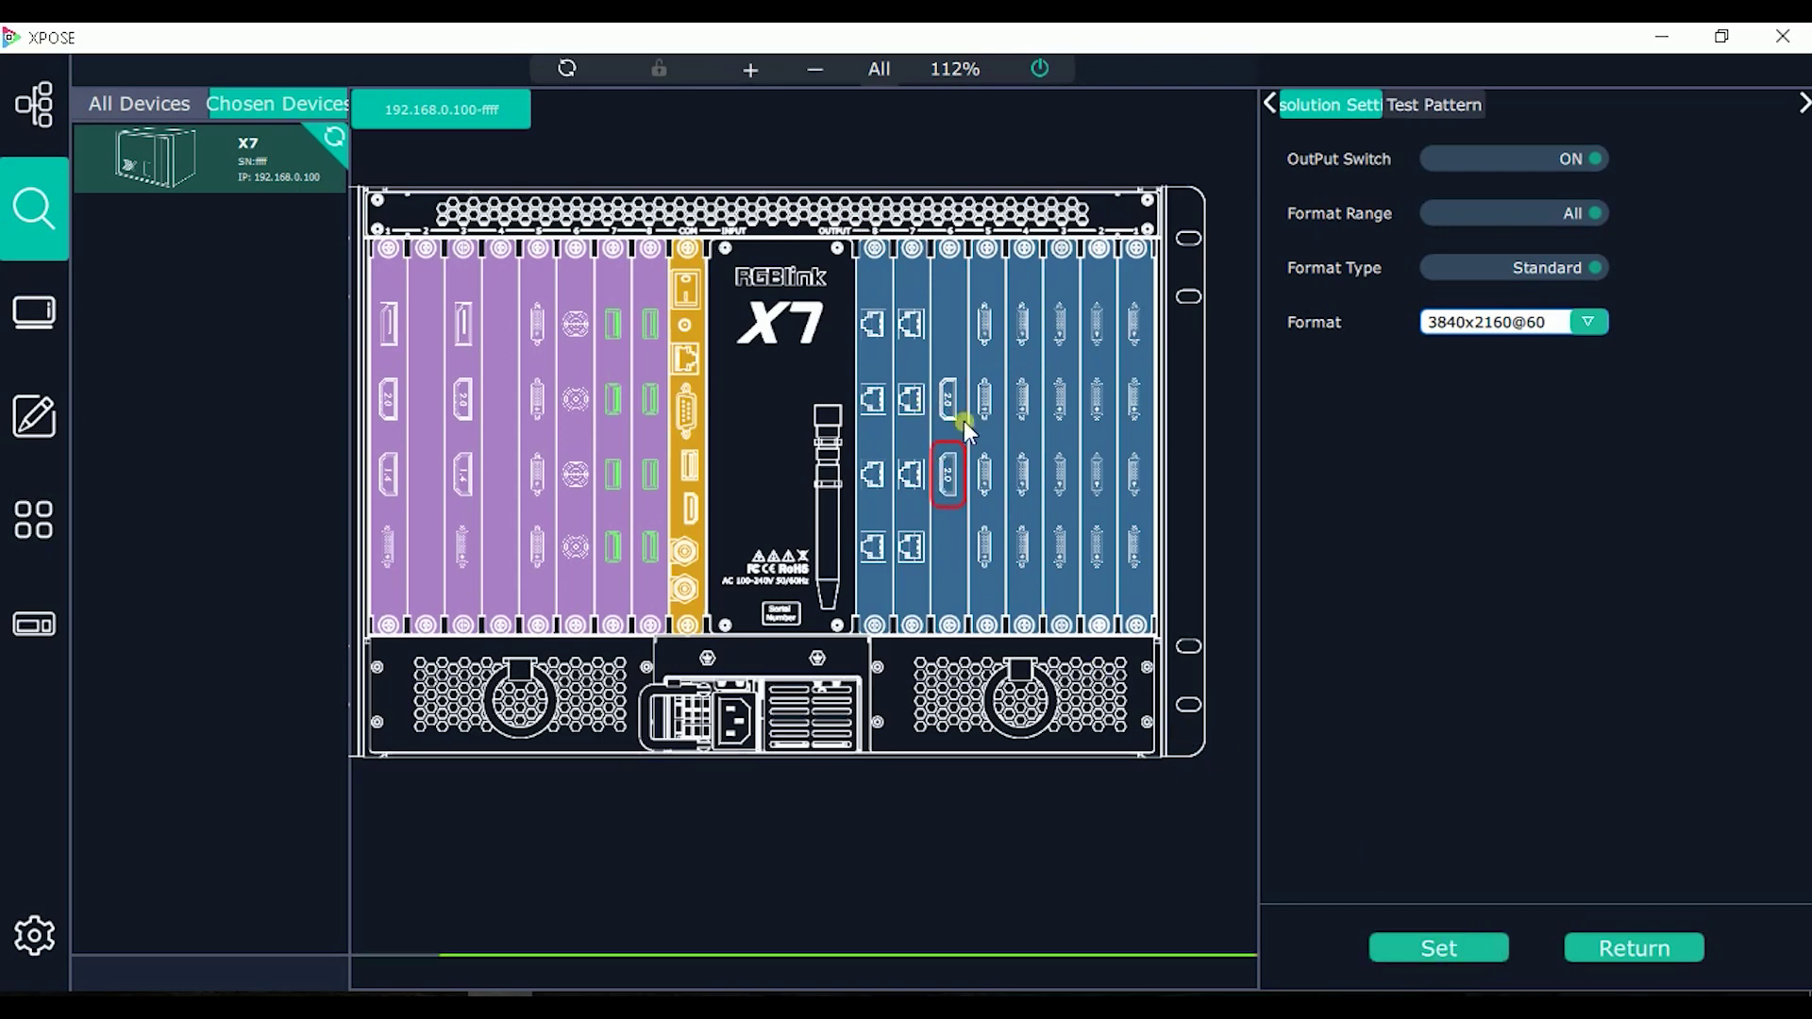
left_click(951, 472)
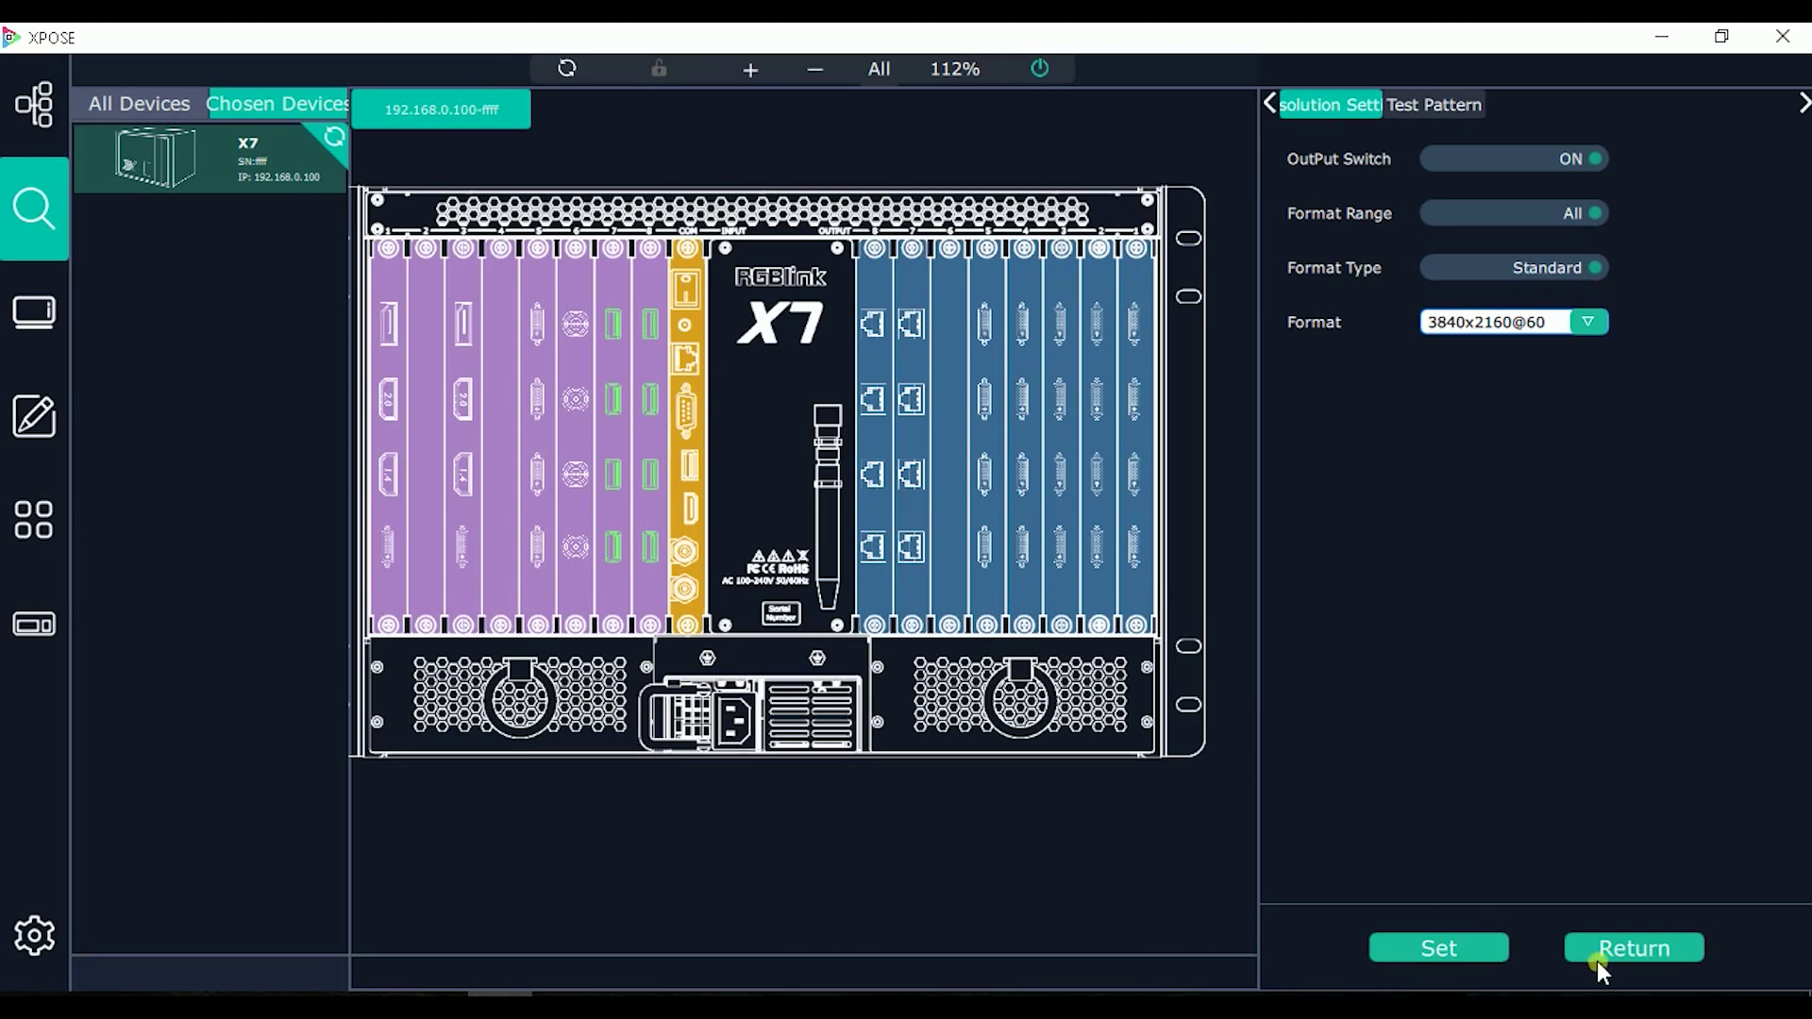
left_click(1479, 951)
Step: Leave the resolution settings, refresh the device, and reopen the X7 device overview
left_click(1630, 949)
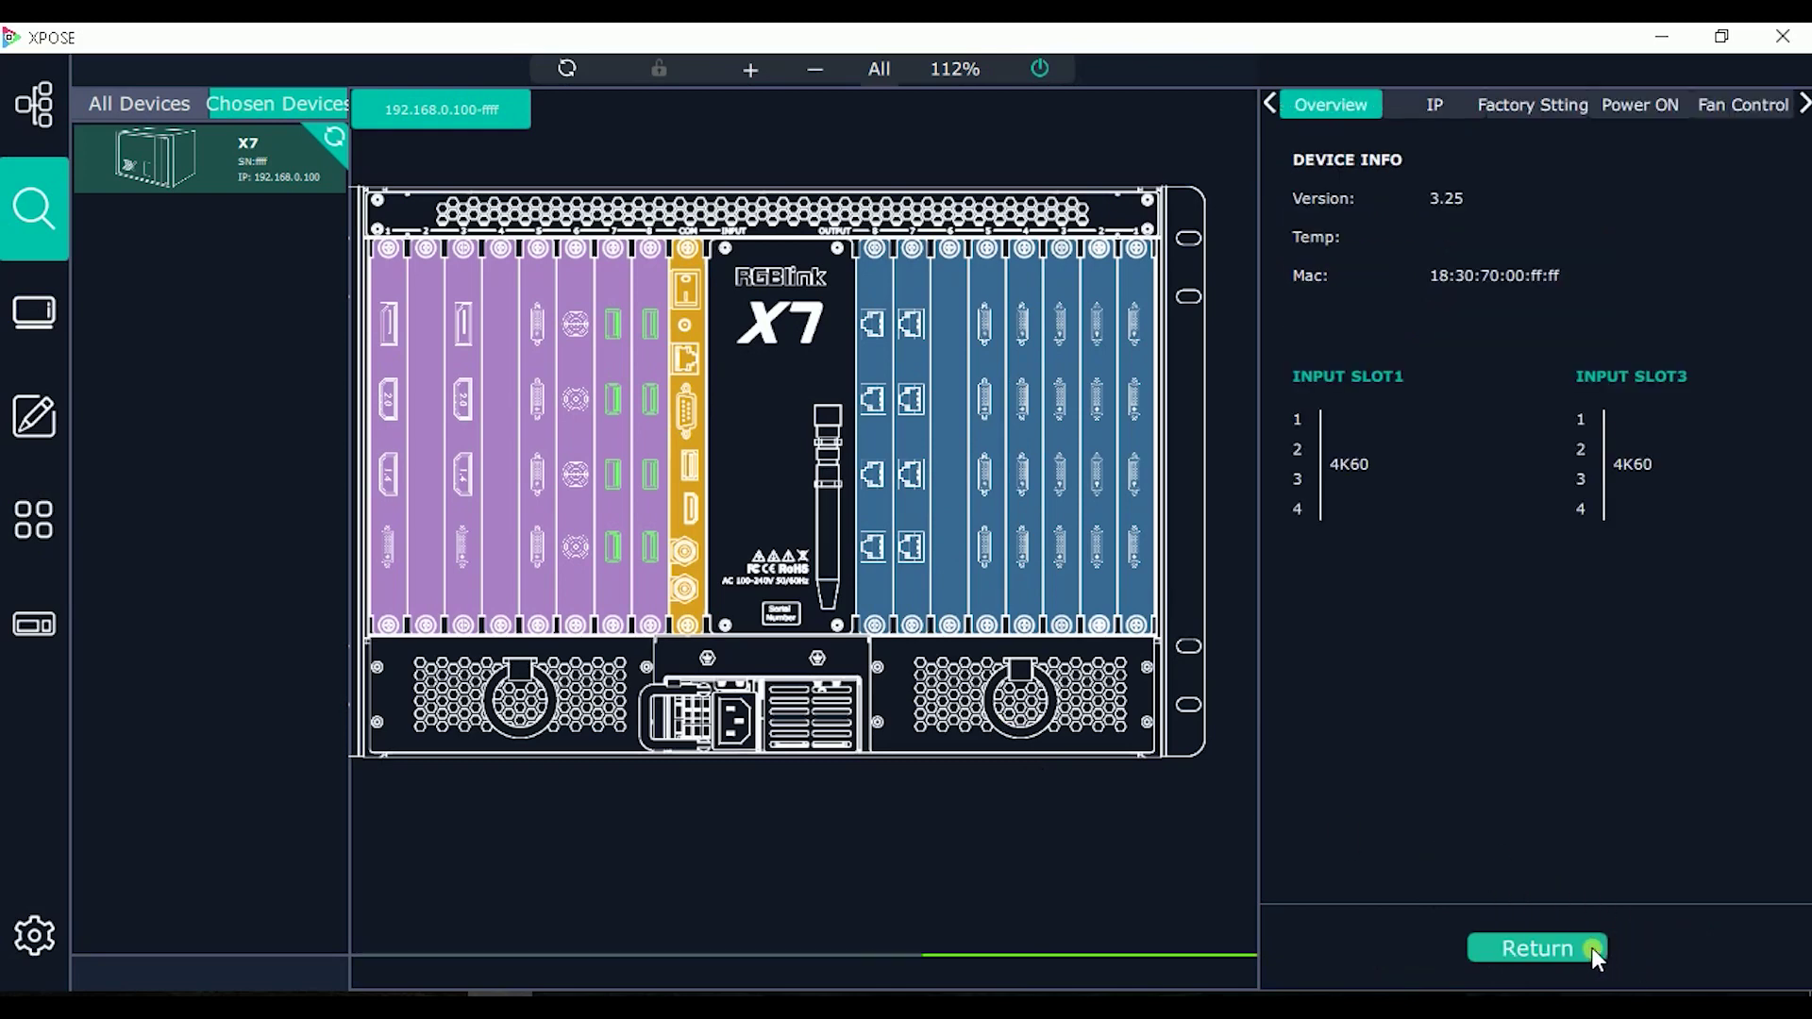
left_click(564, 68)
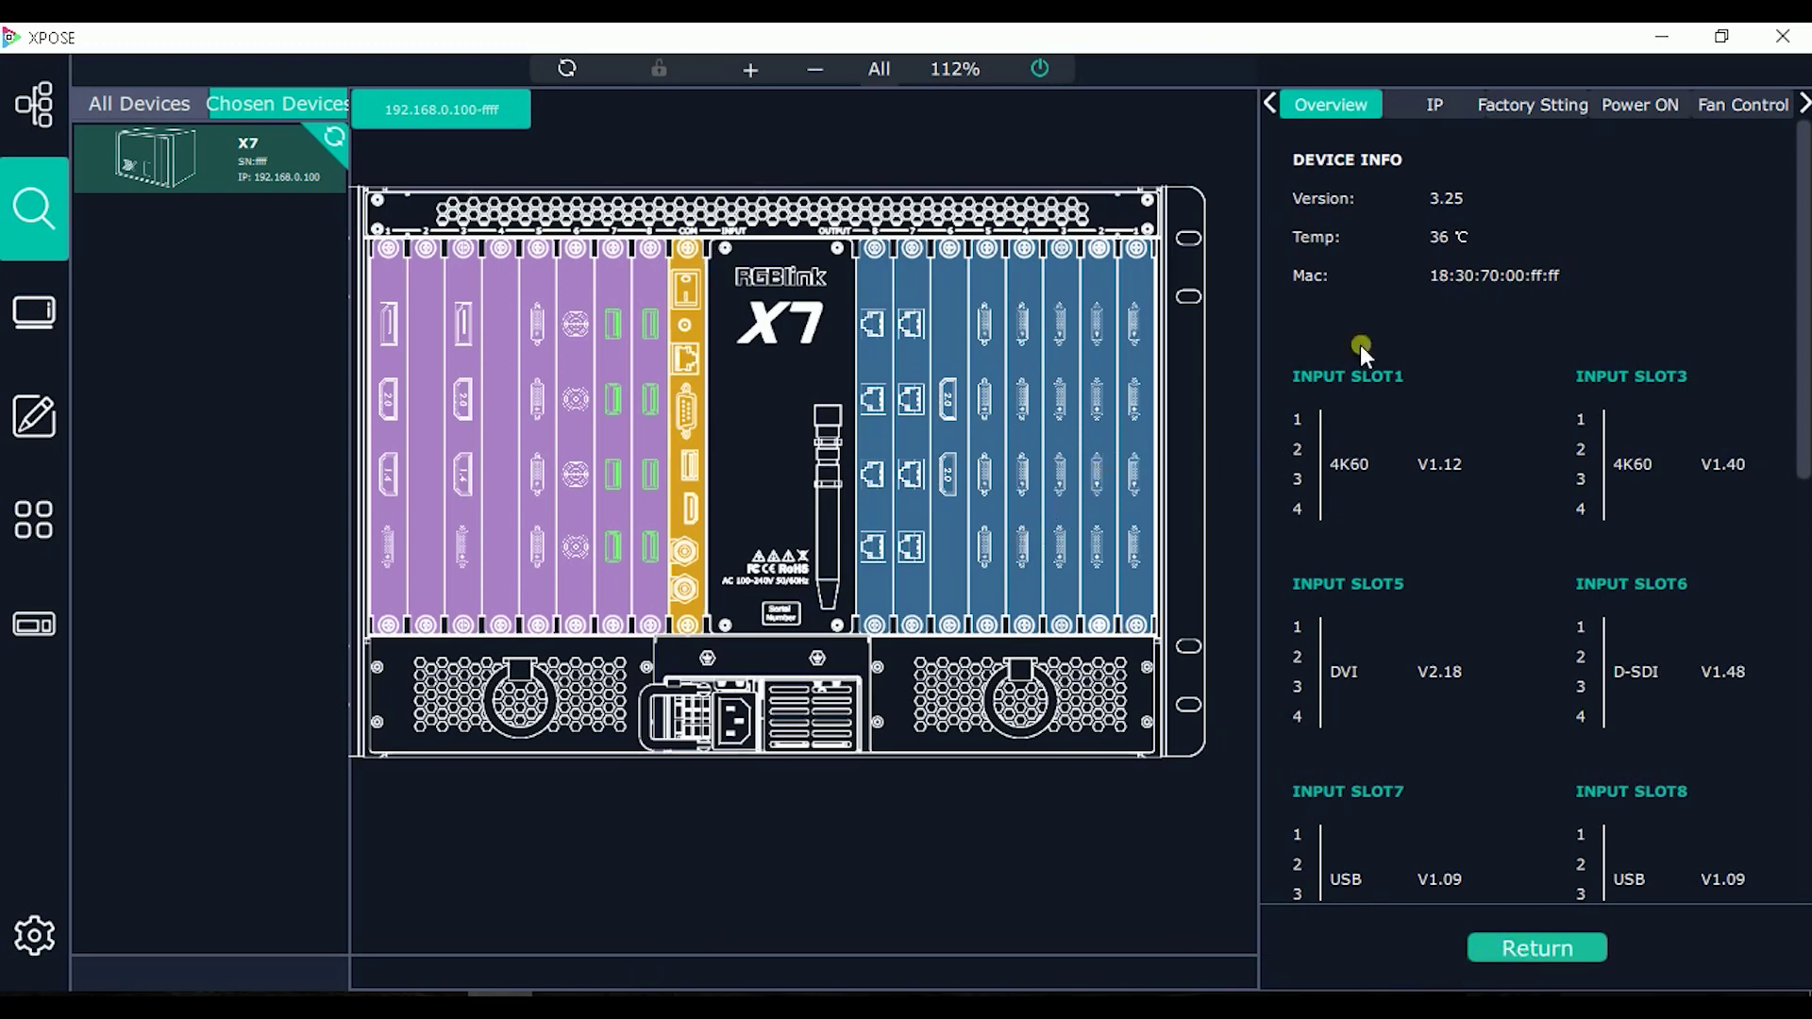
left_click(1559, 949)
left_click(1734, 869)
Step: Scroll through output slots 1–8 and their firmware versions, then show the IP settings
scroll(1406, 411, "down", 1)
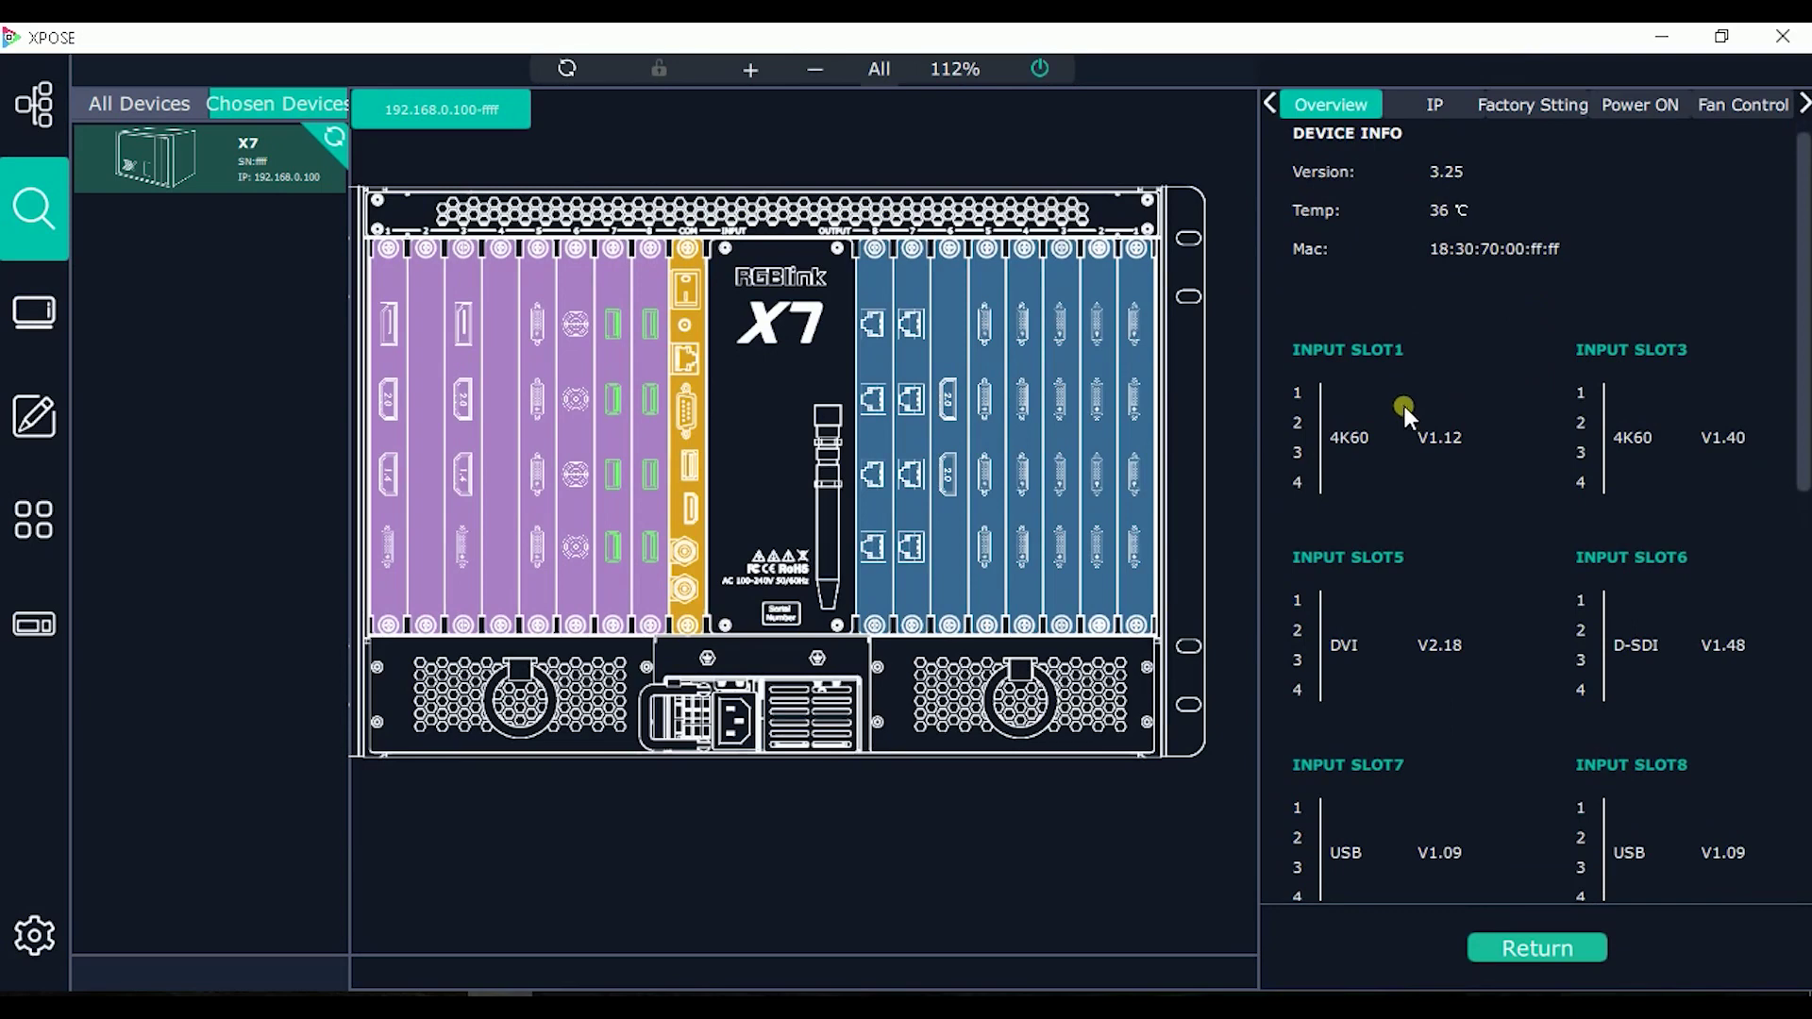
scroll(1347, 351, "down", 2)
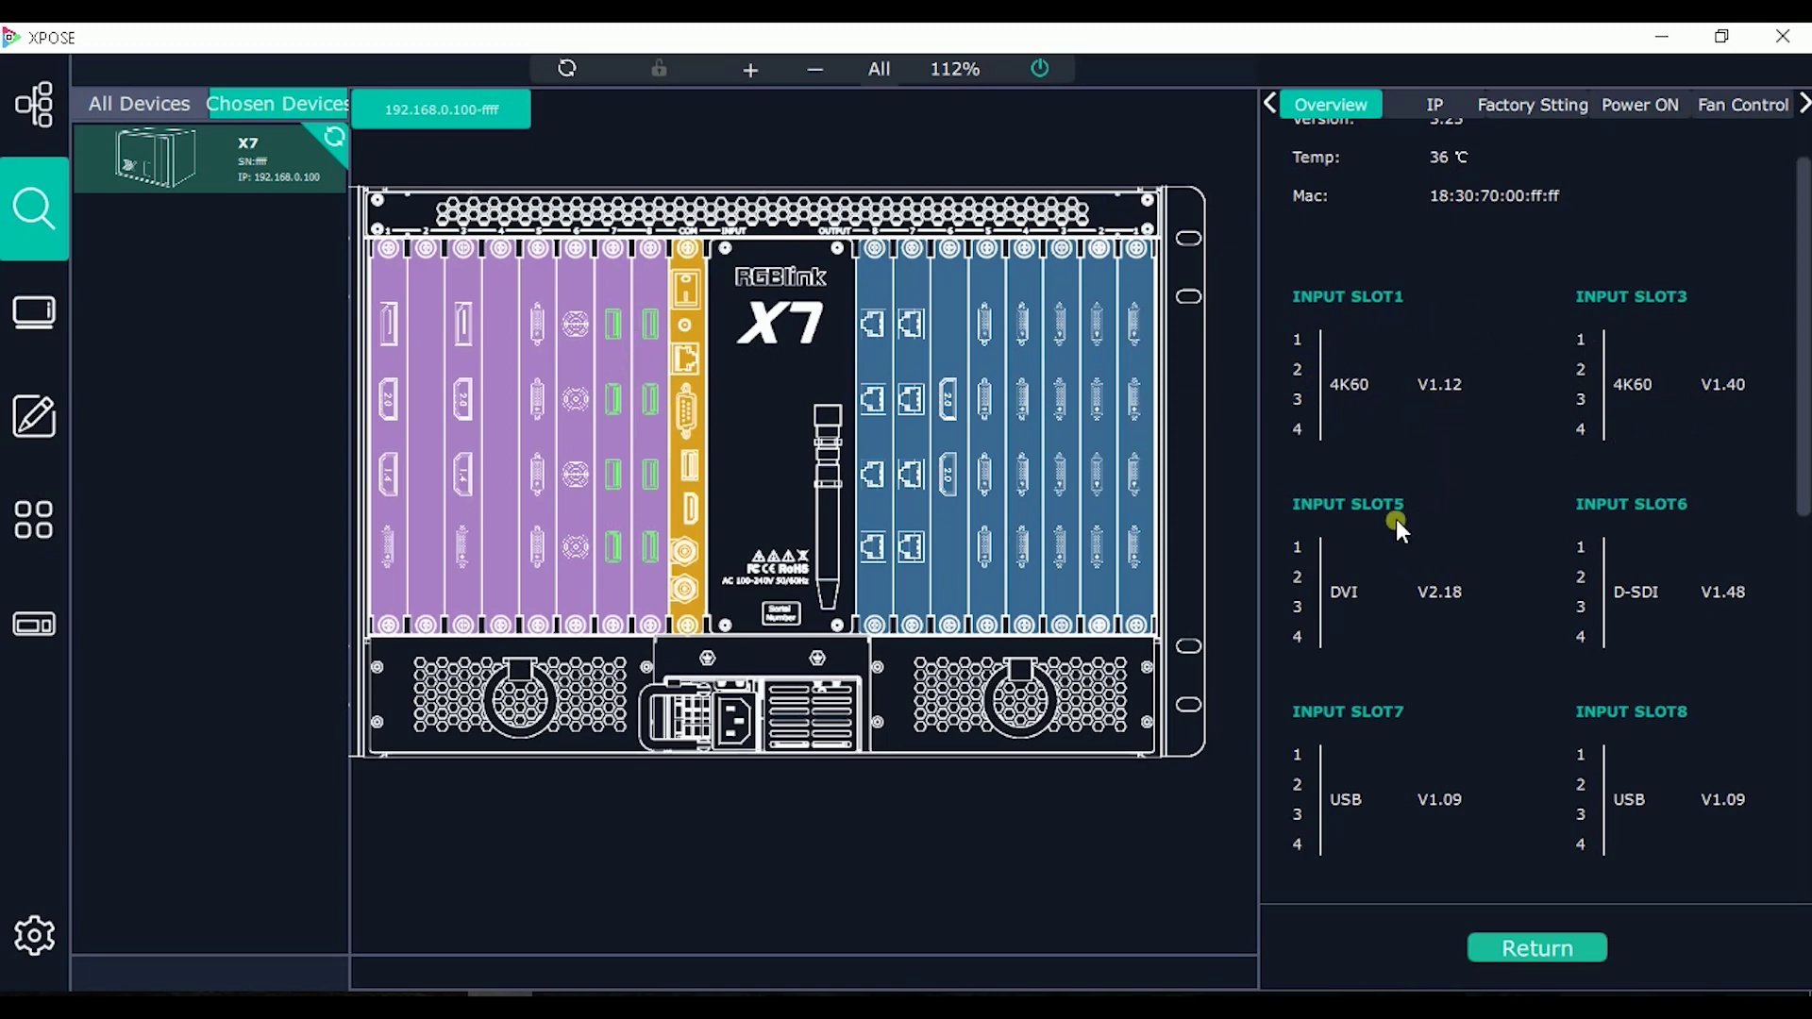
scroll(1396, 527, "down", 3)
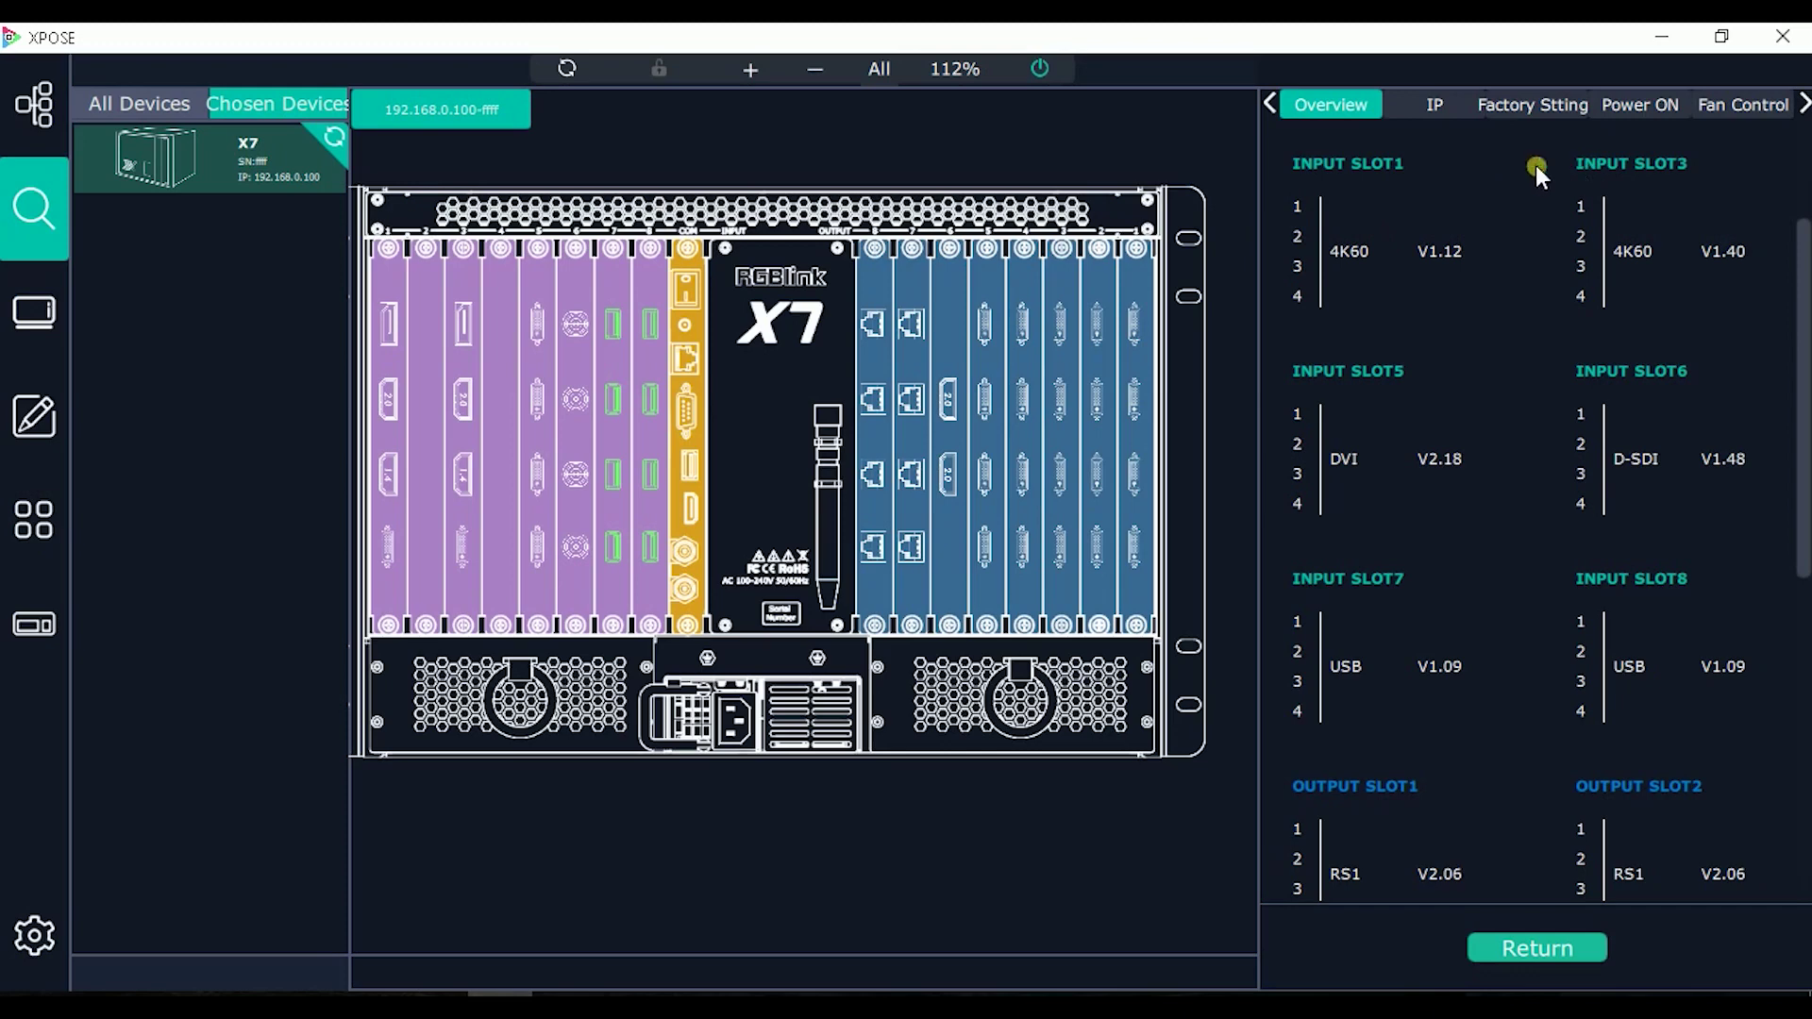
scroll(1536, 166, "up", 1)
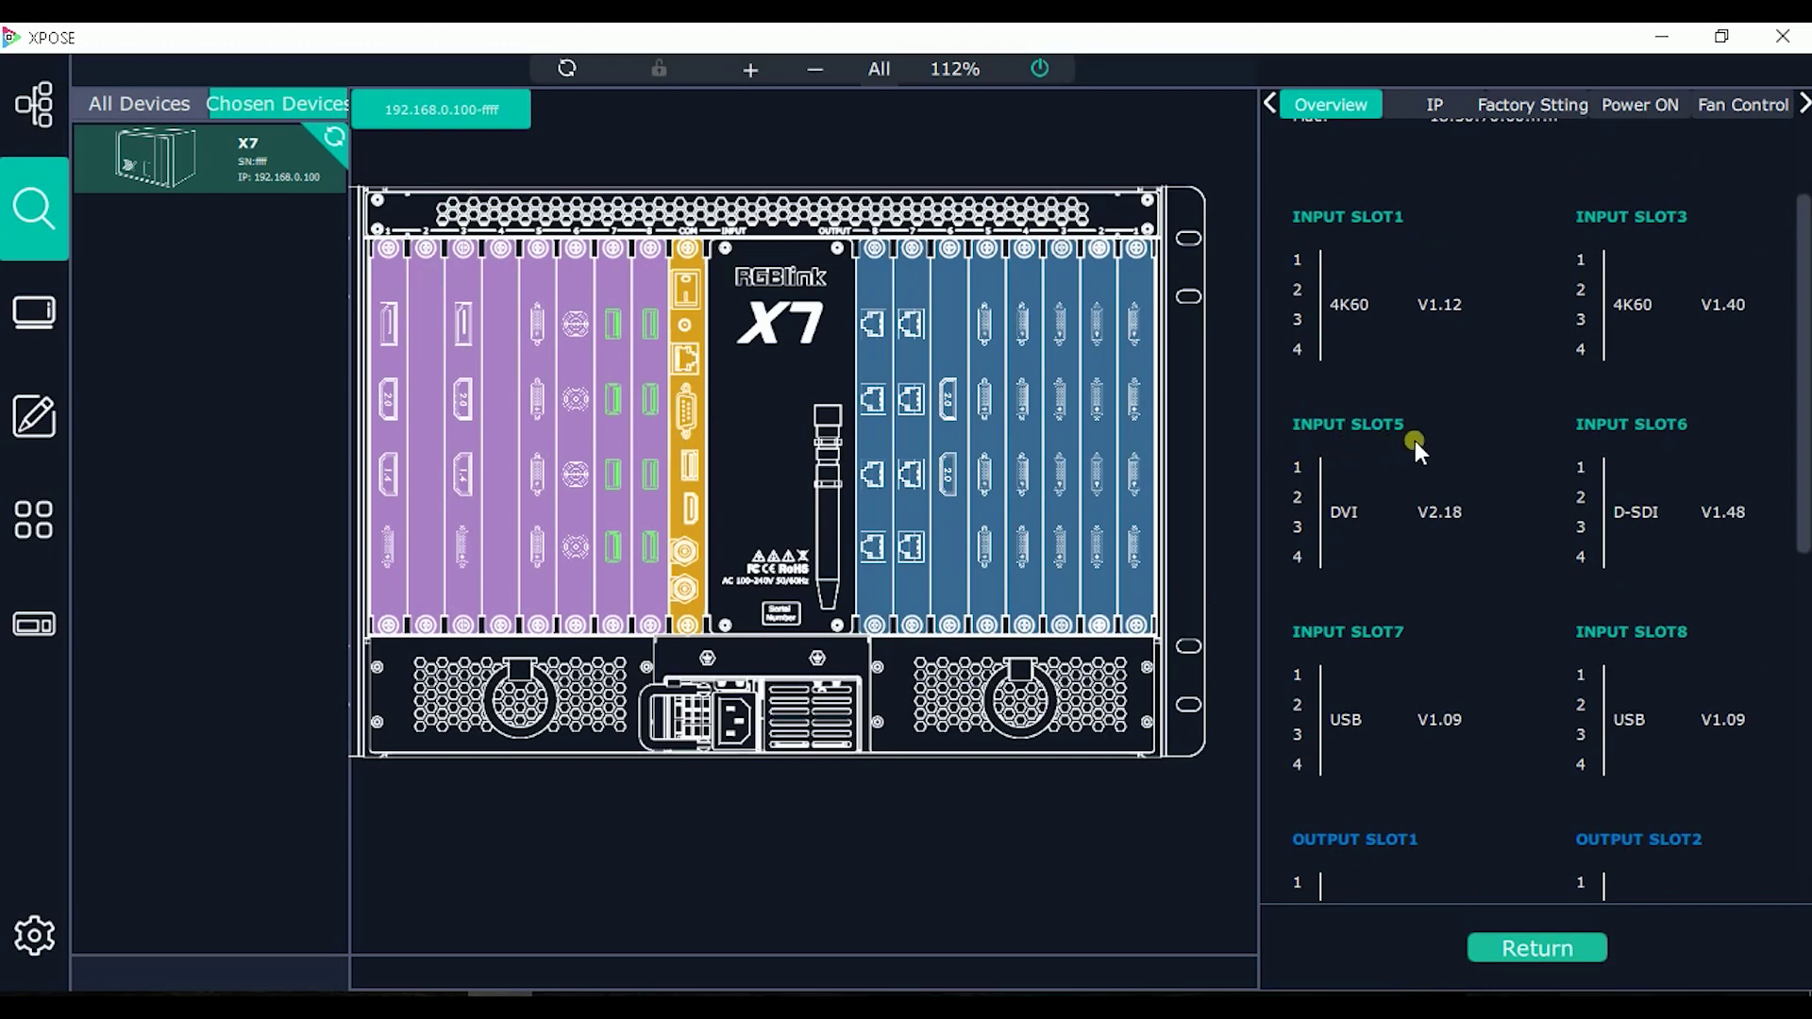
scroll(1469, 625, "down", 8)
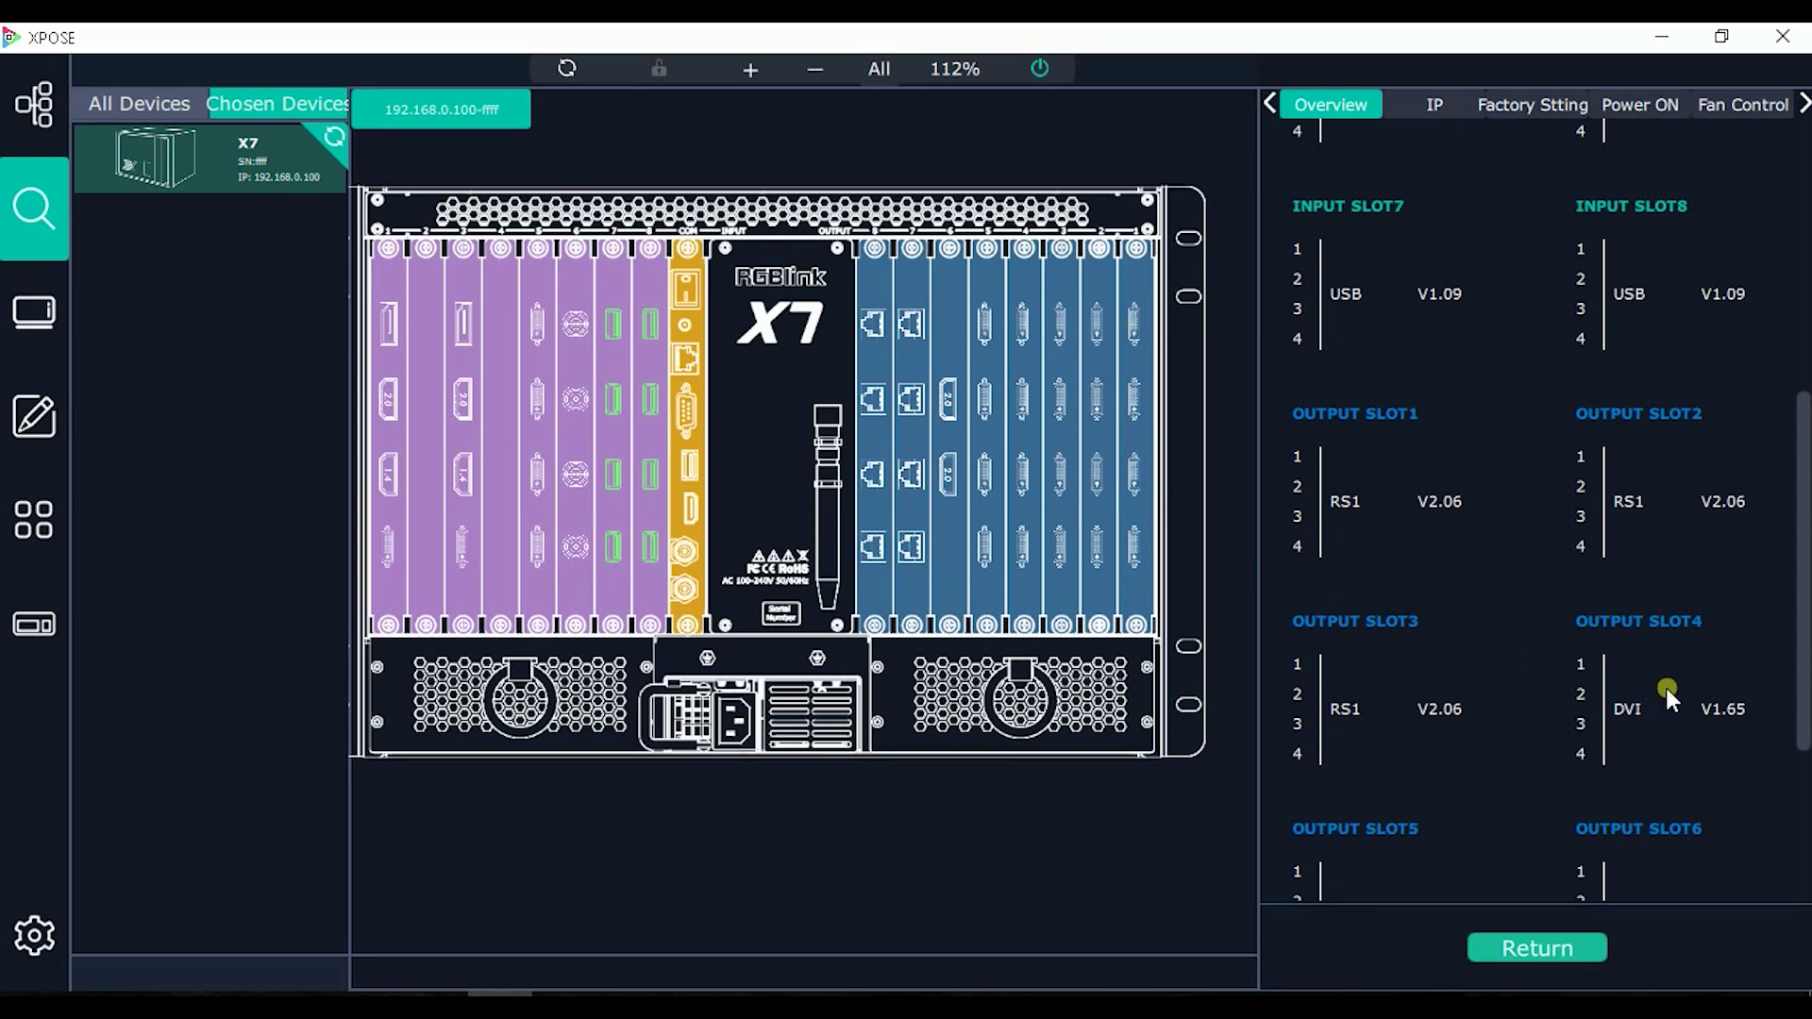
scroll(1678, 690, "down", 1)
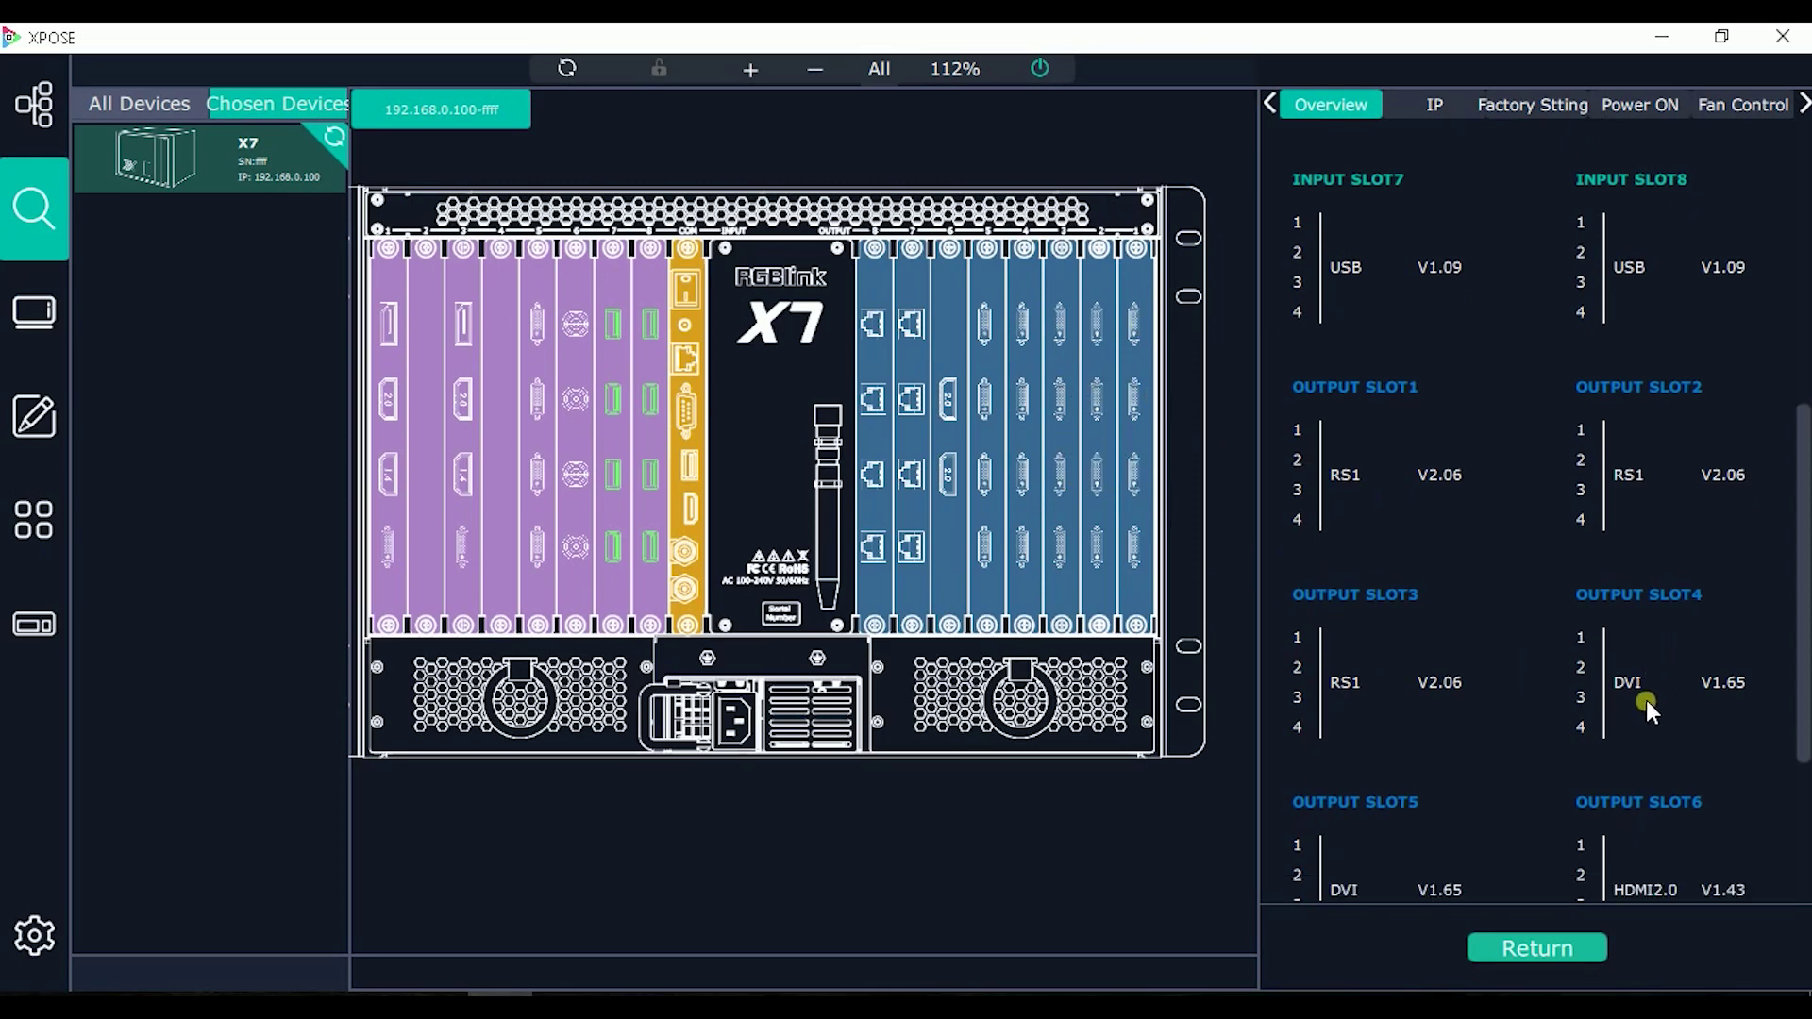
scroll(1453, 691, "down", 3)
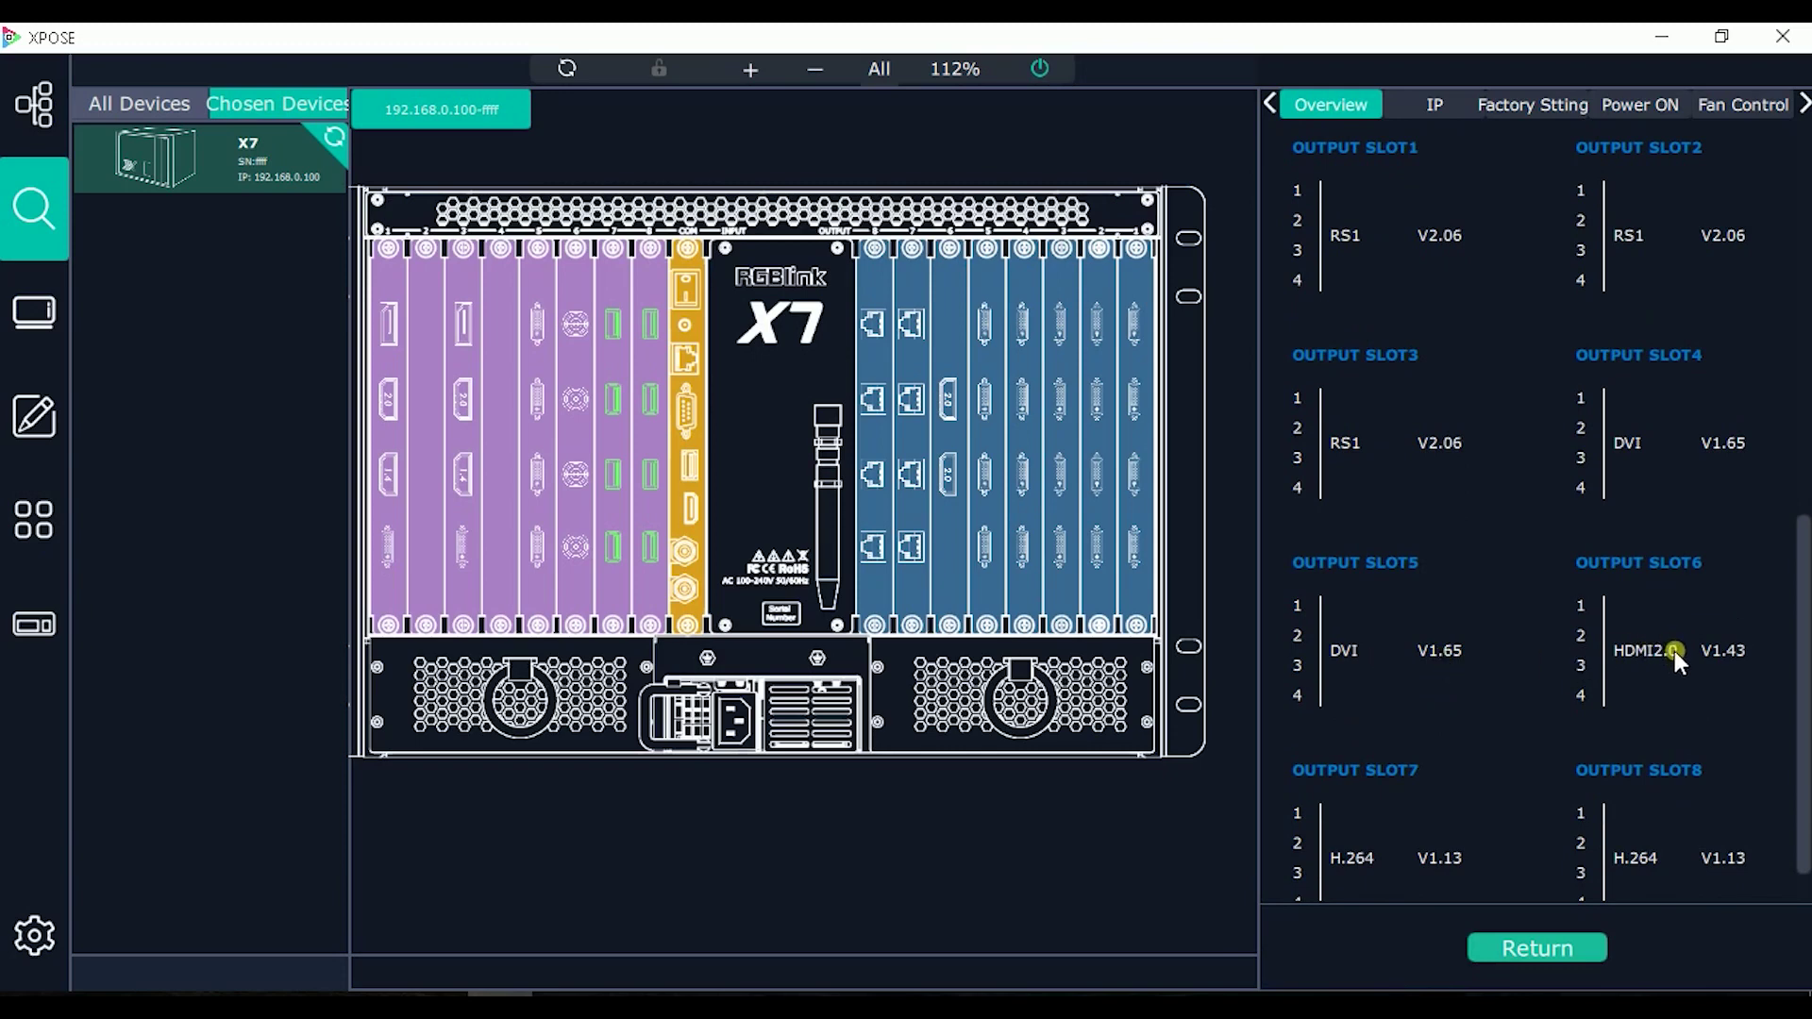
scroll(1689, 654, "down", 1)
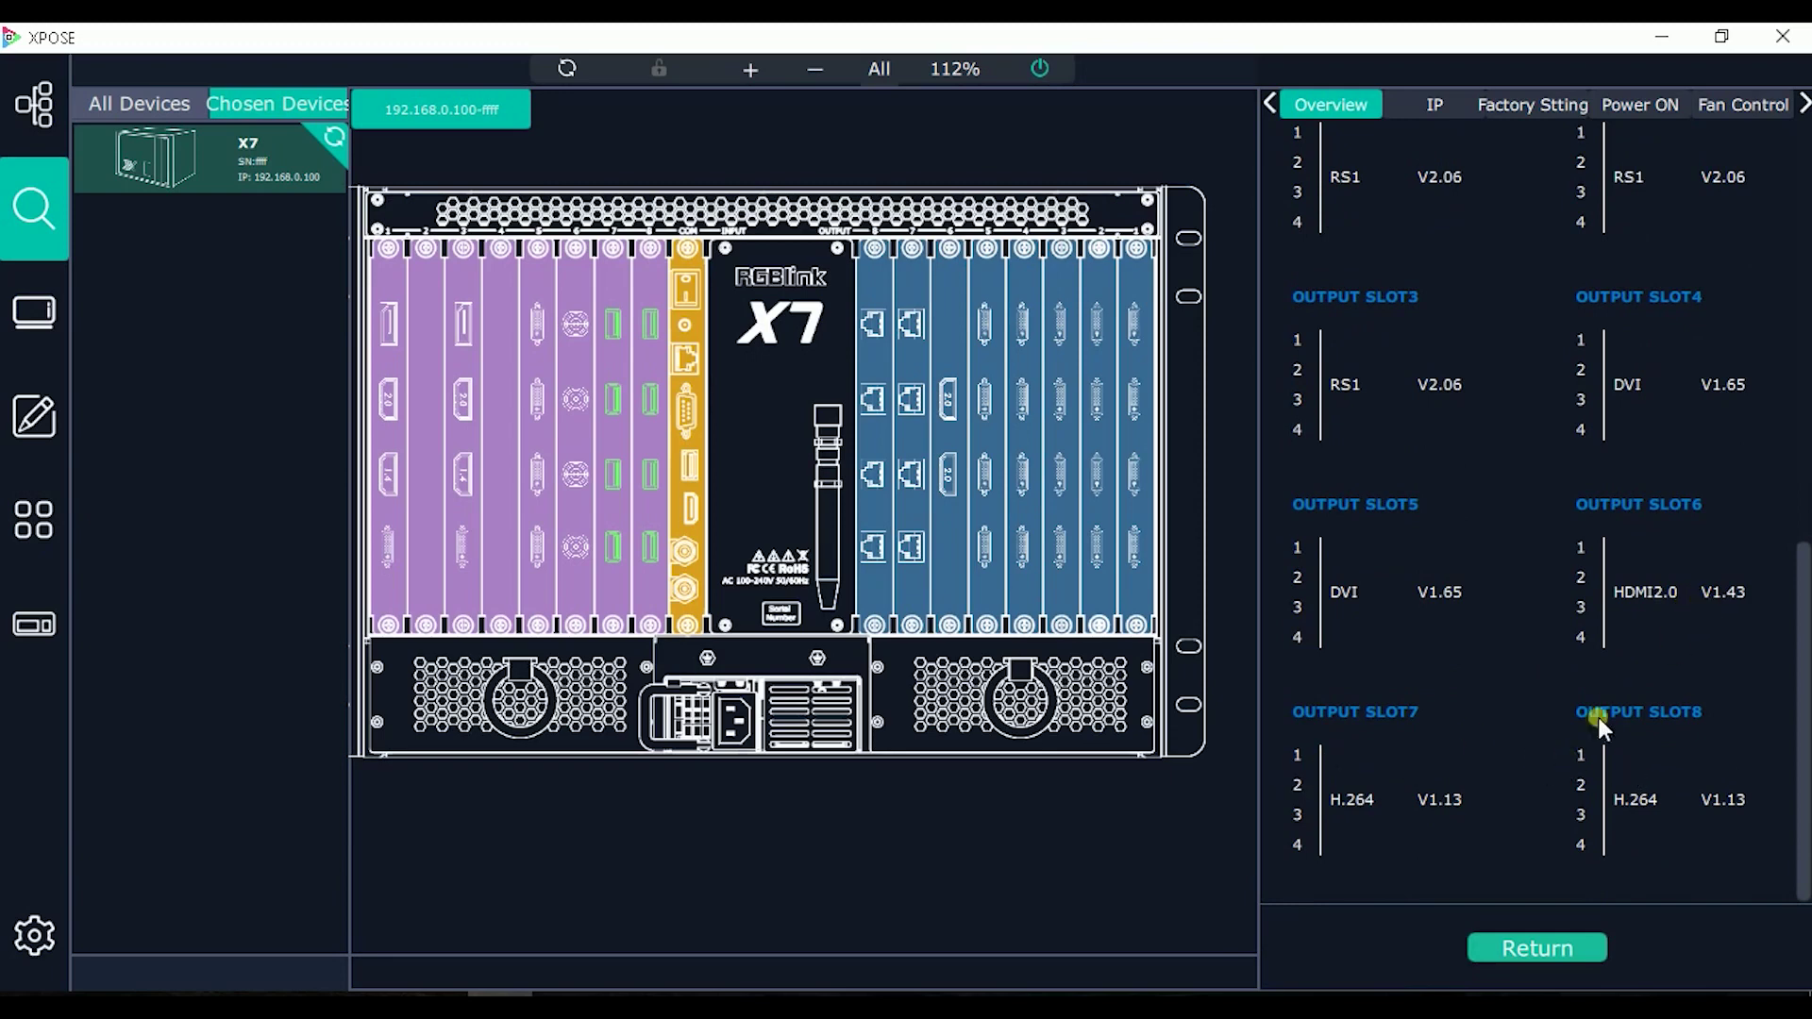
left_click(1431, 104)
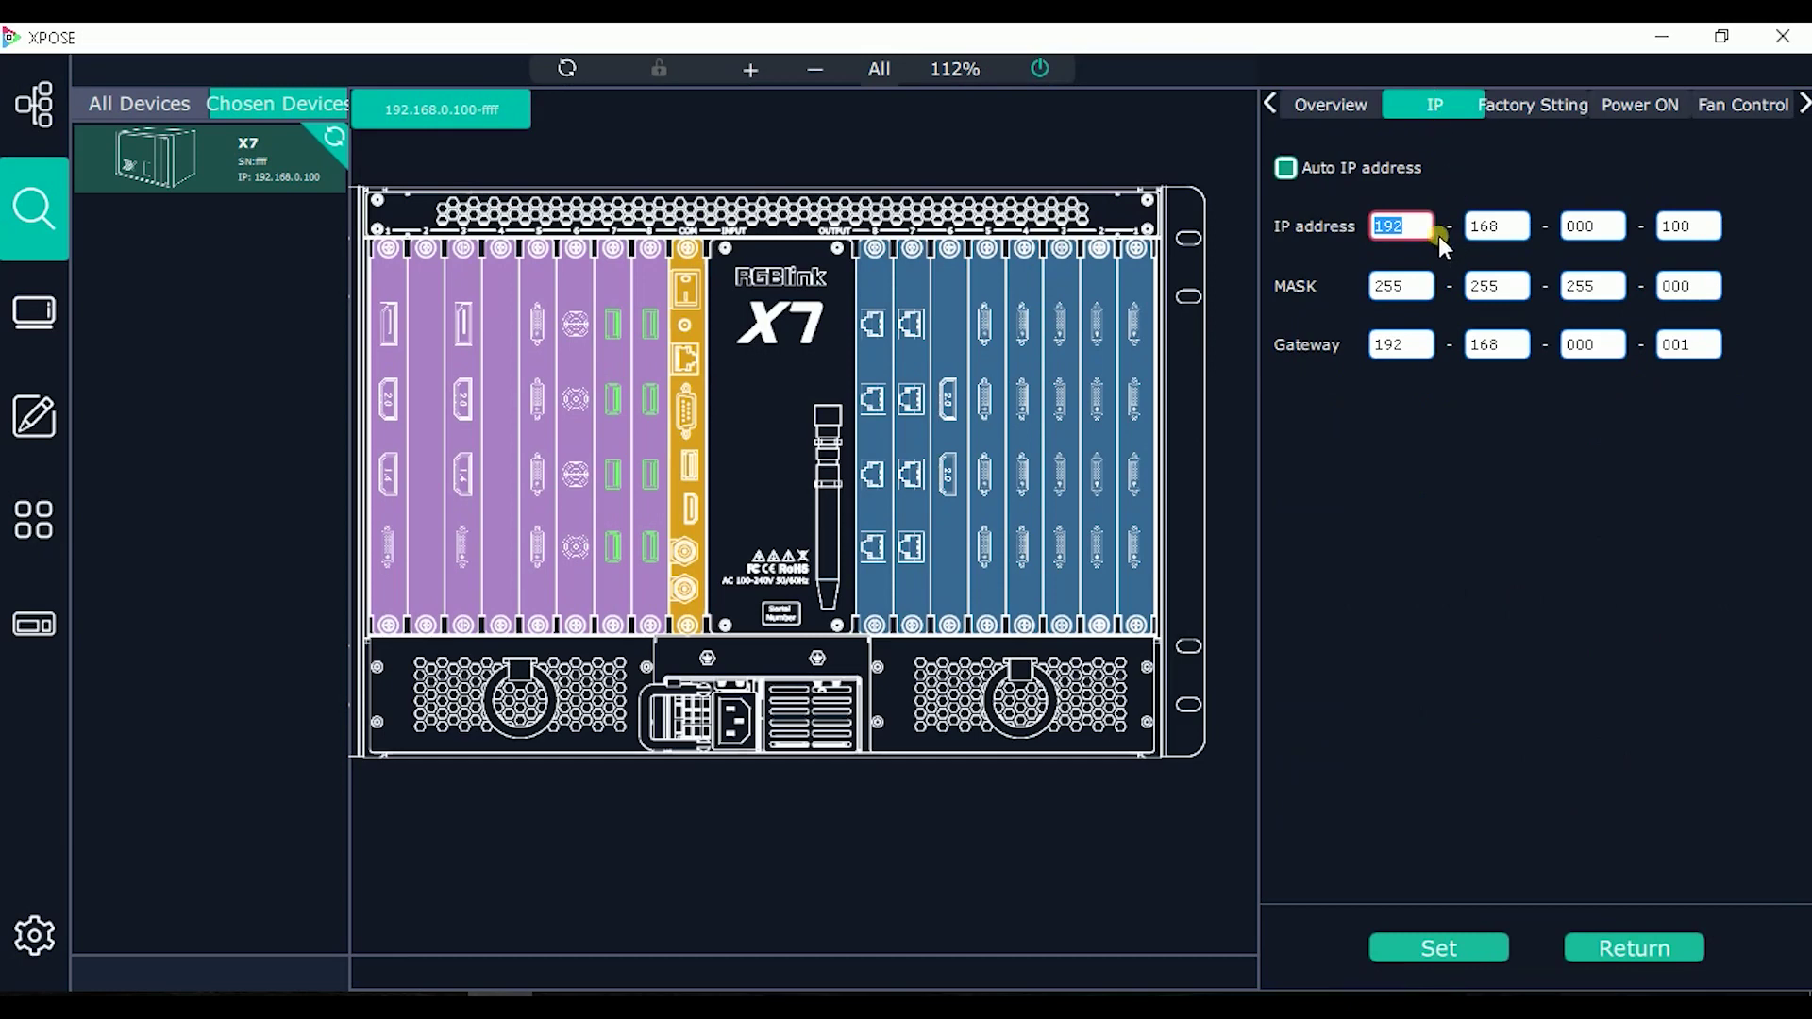
Step: Look over the IP address fields, factory reset options and power-on delay setting
left_click(1432, 238)
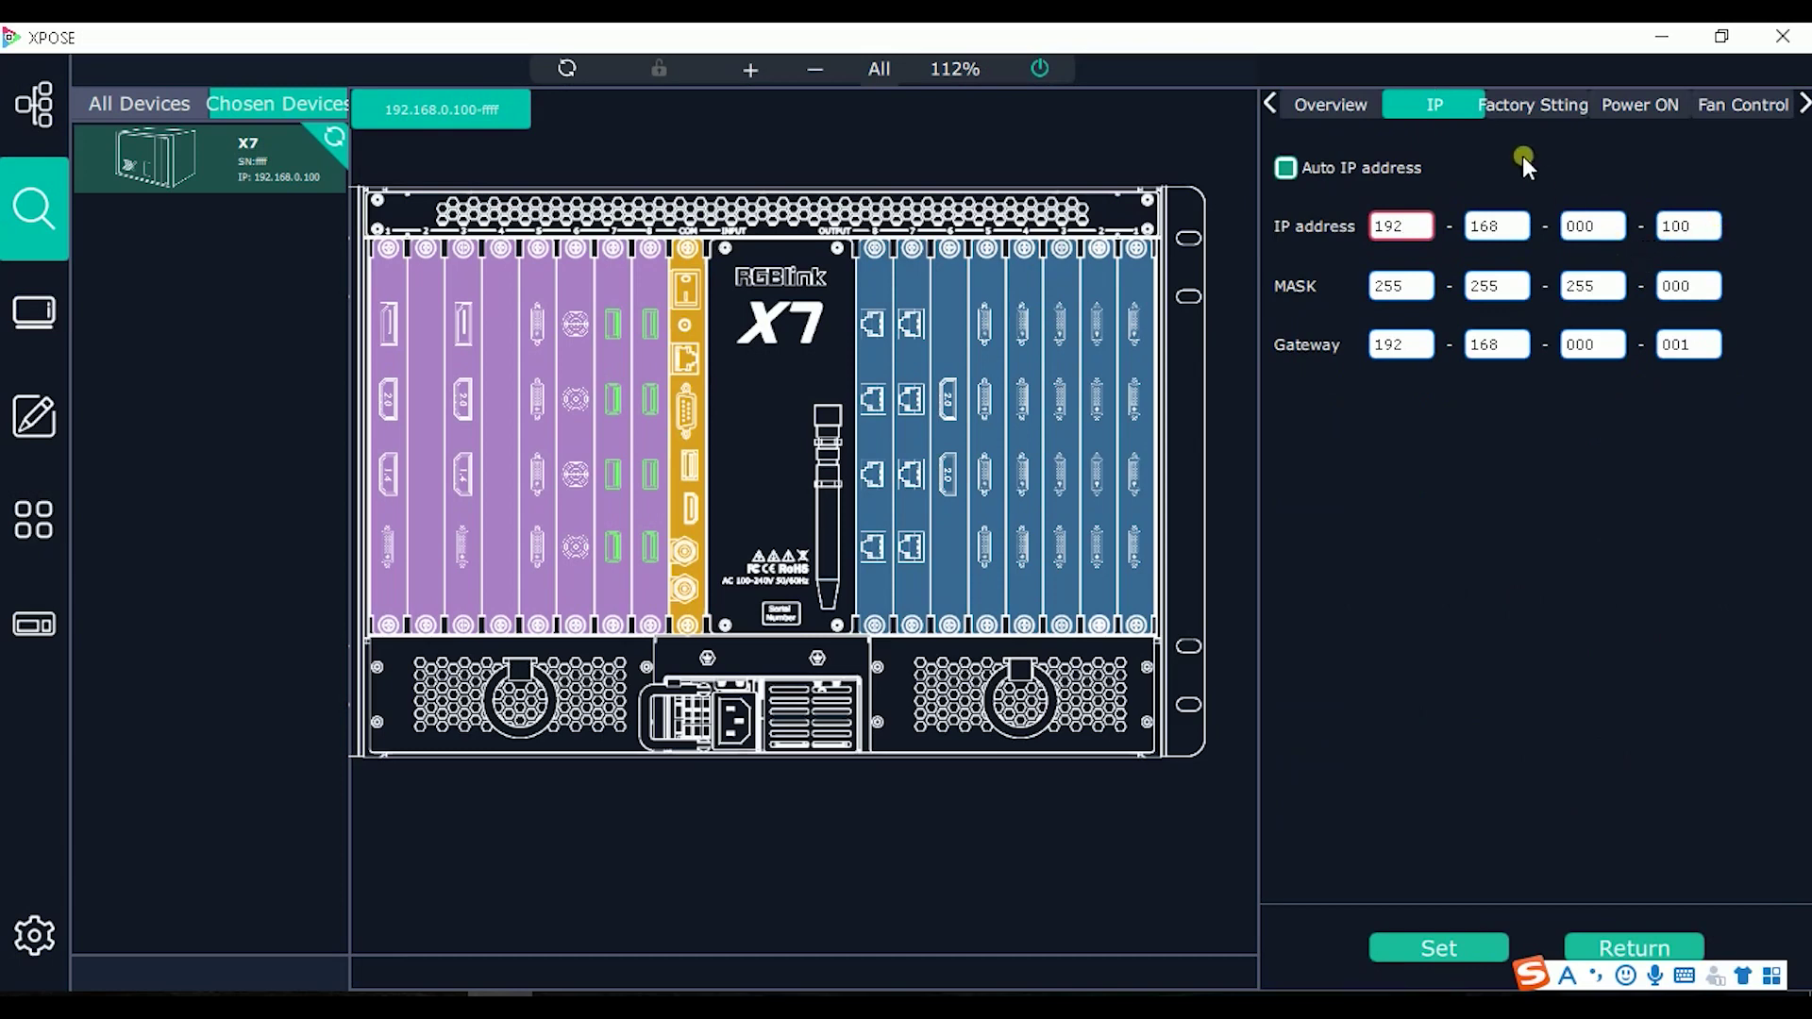
left_click(1538, 104)
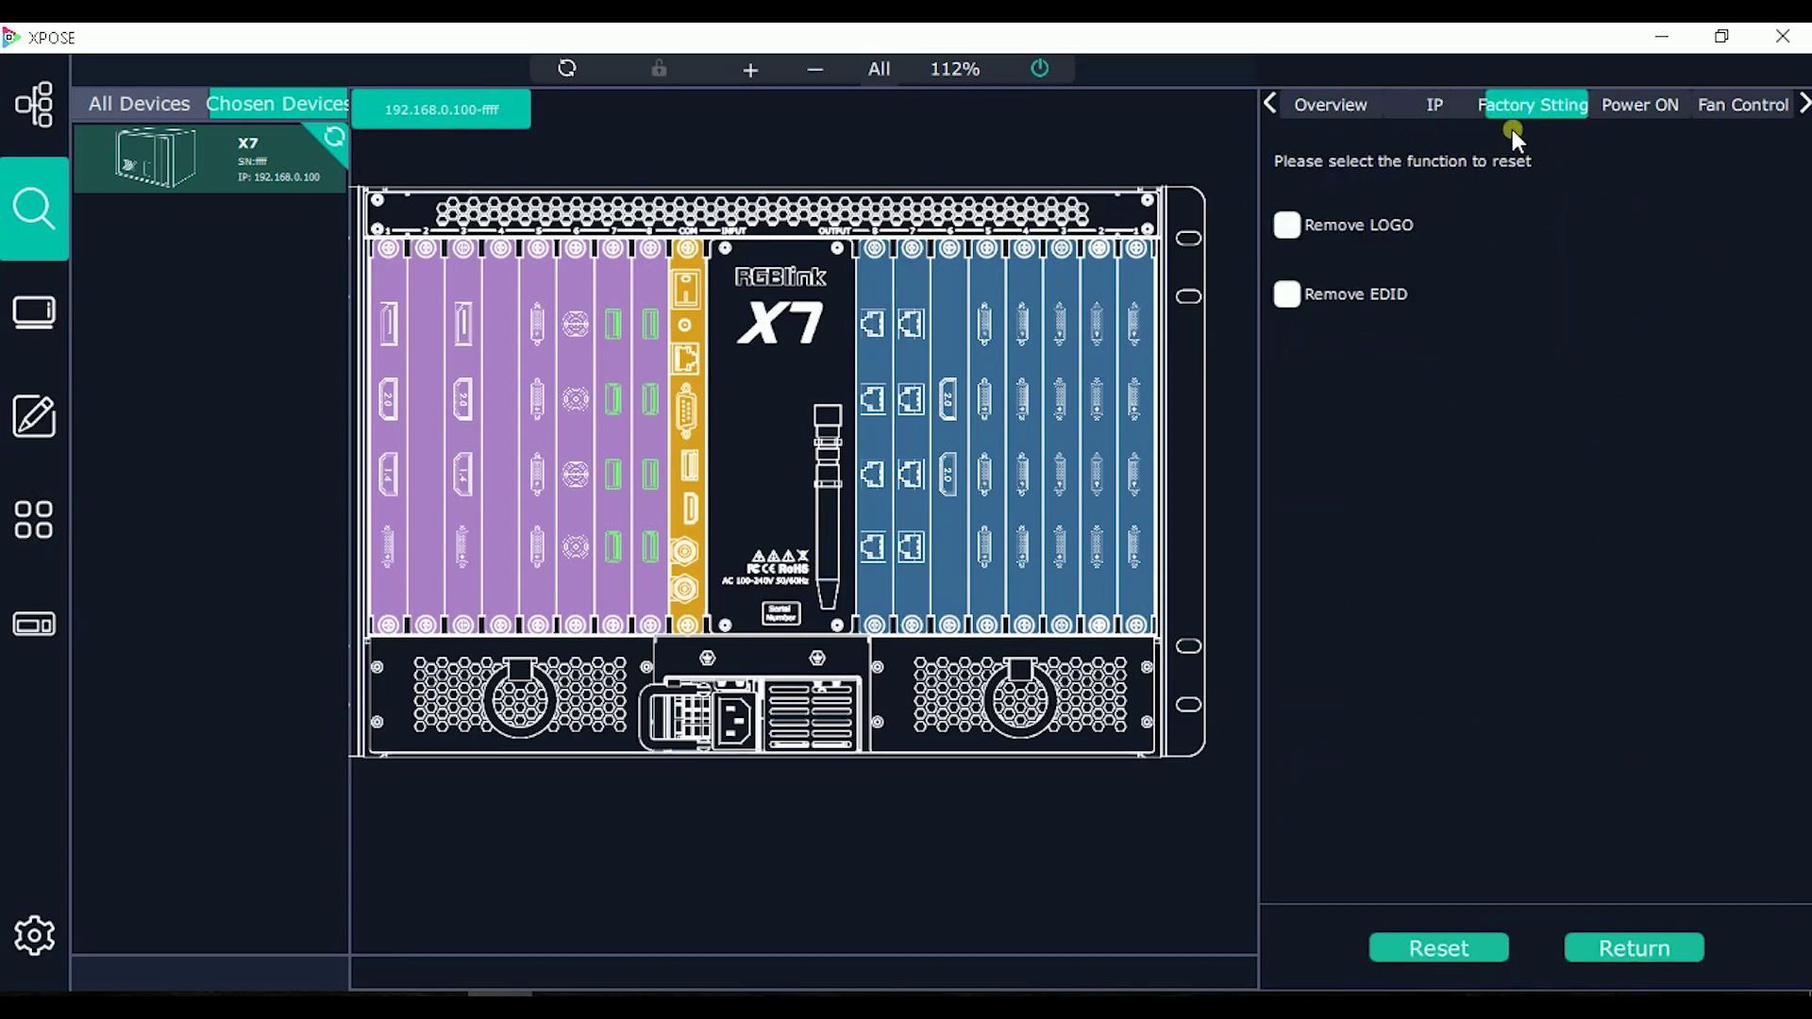
left_click(1623, 102)
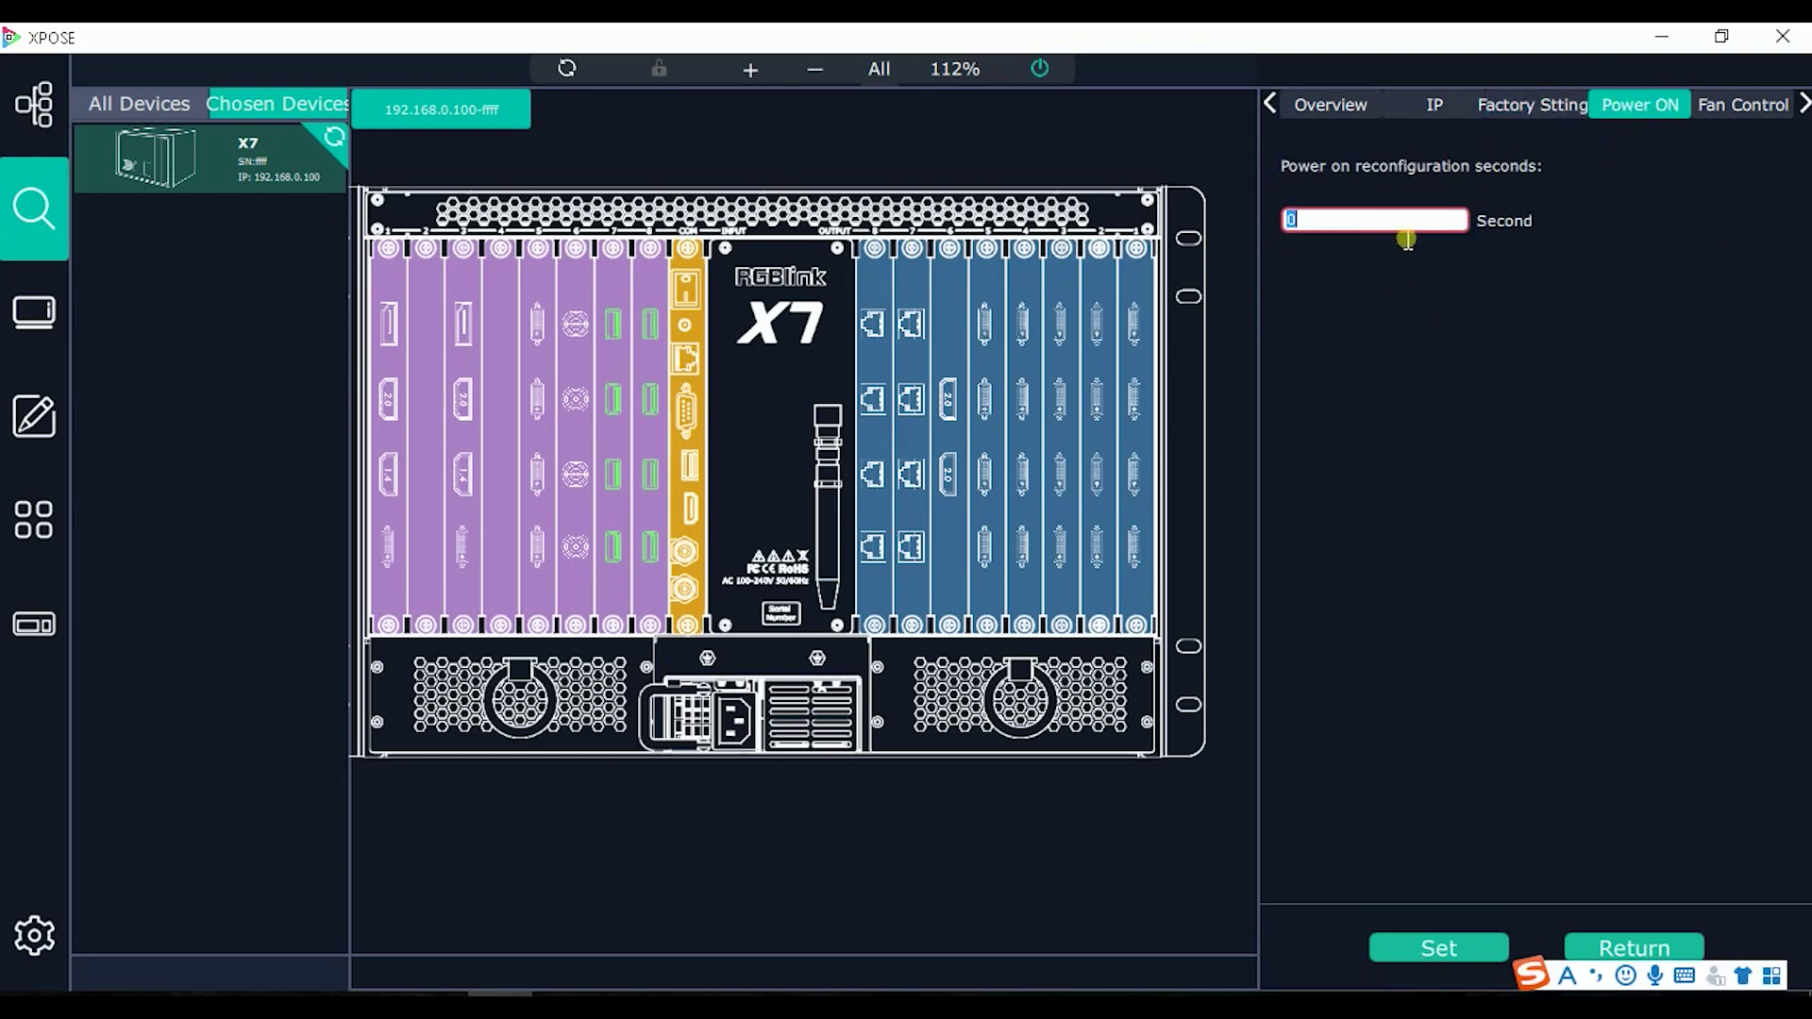
Step: Enter fan speed 30 in Fan Control and close the device settings panel
left_click(1713, 102)
double_click(1489, 231)
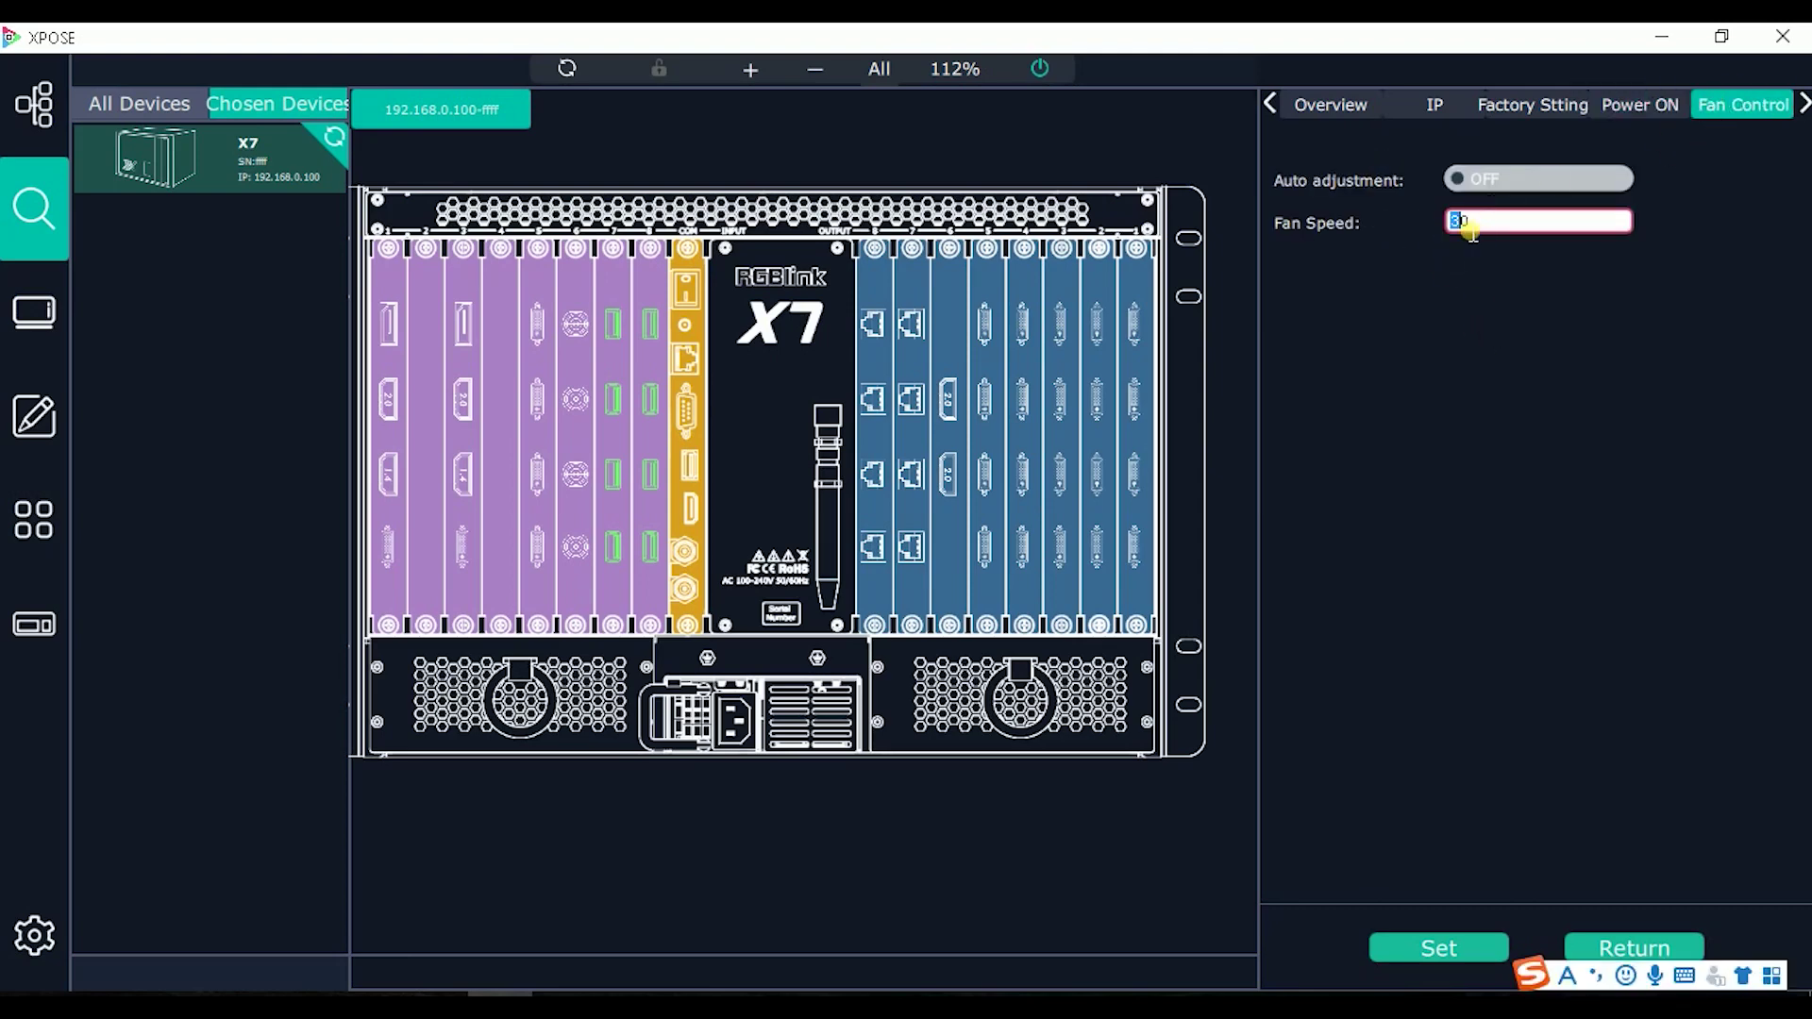
type("28")
key("BackSpace")
type("3")
key("ctrl+a")
type("30")
left_click(1621, 944)
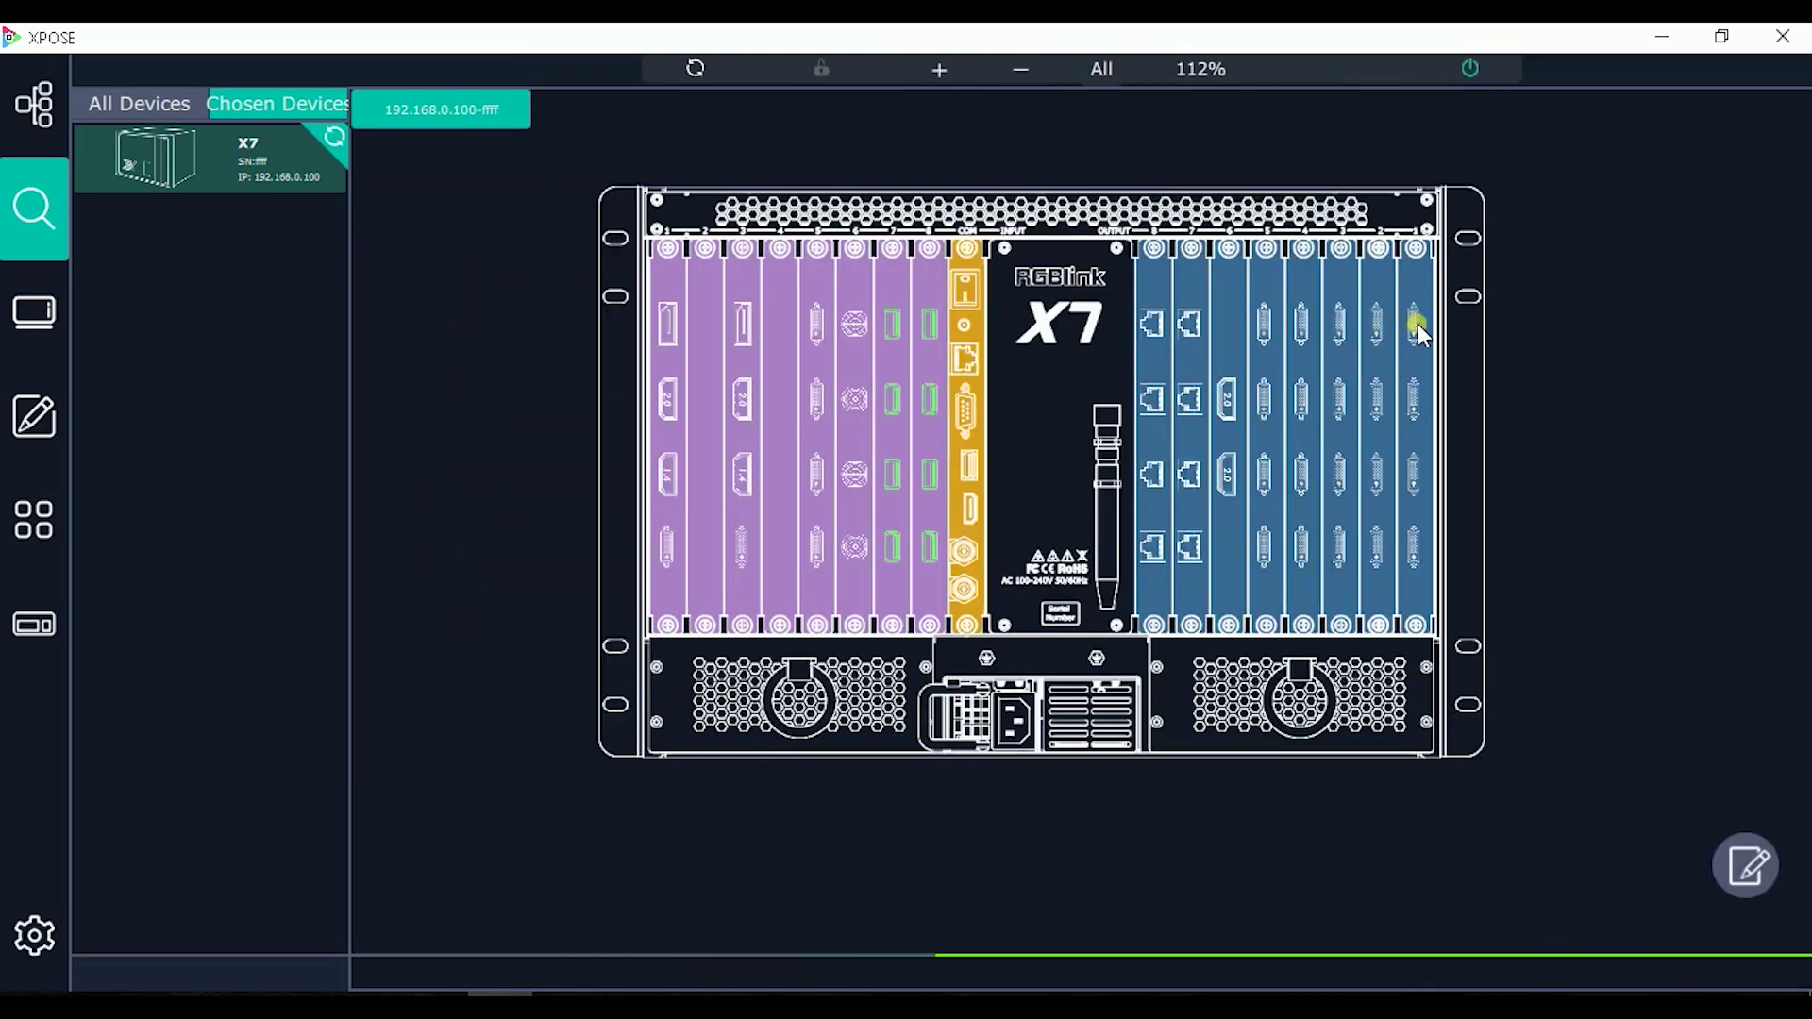
Step: Browse Port3/Port4 test patterns and colour choices, then open an output port's resolution settings
left_click(1746, 863)
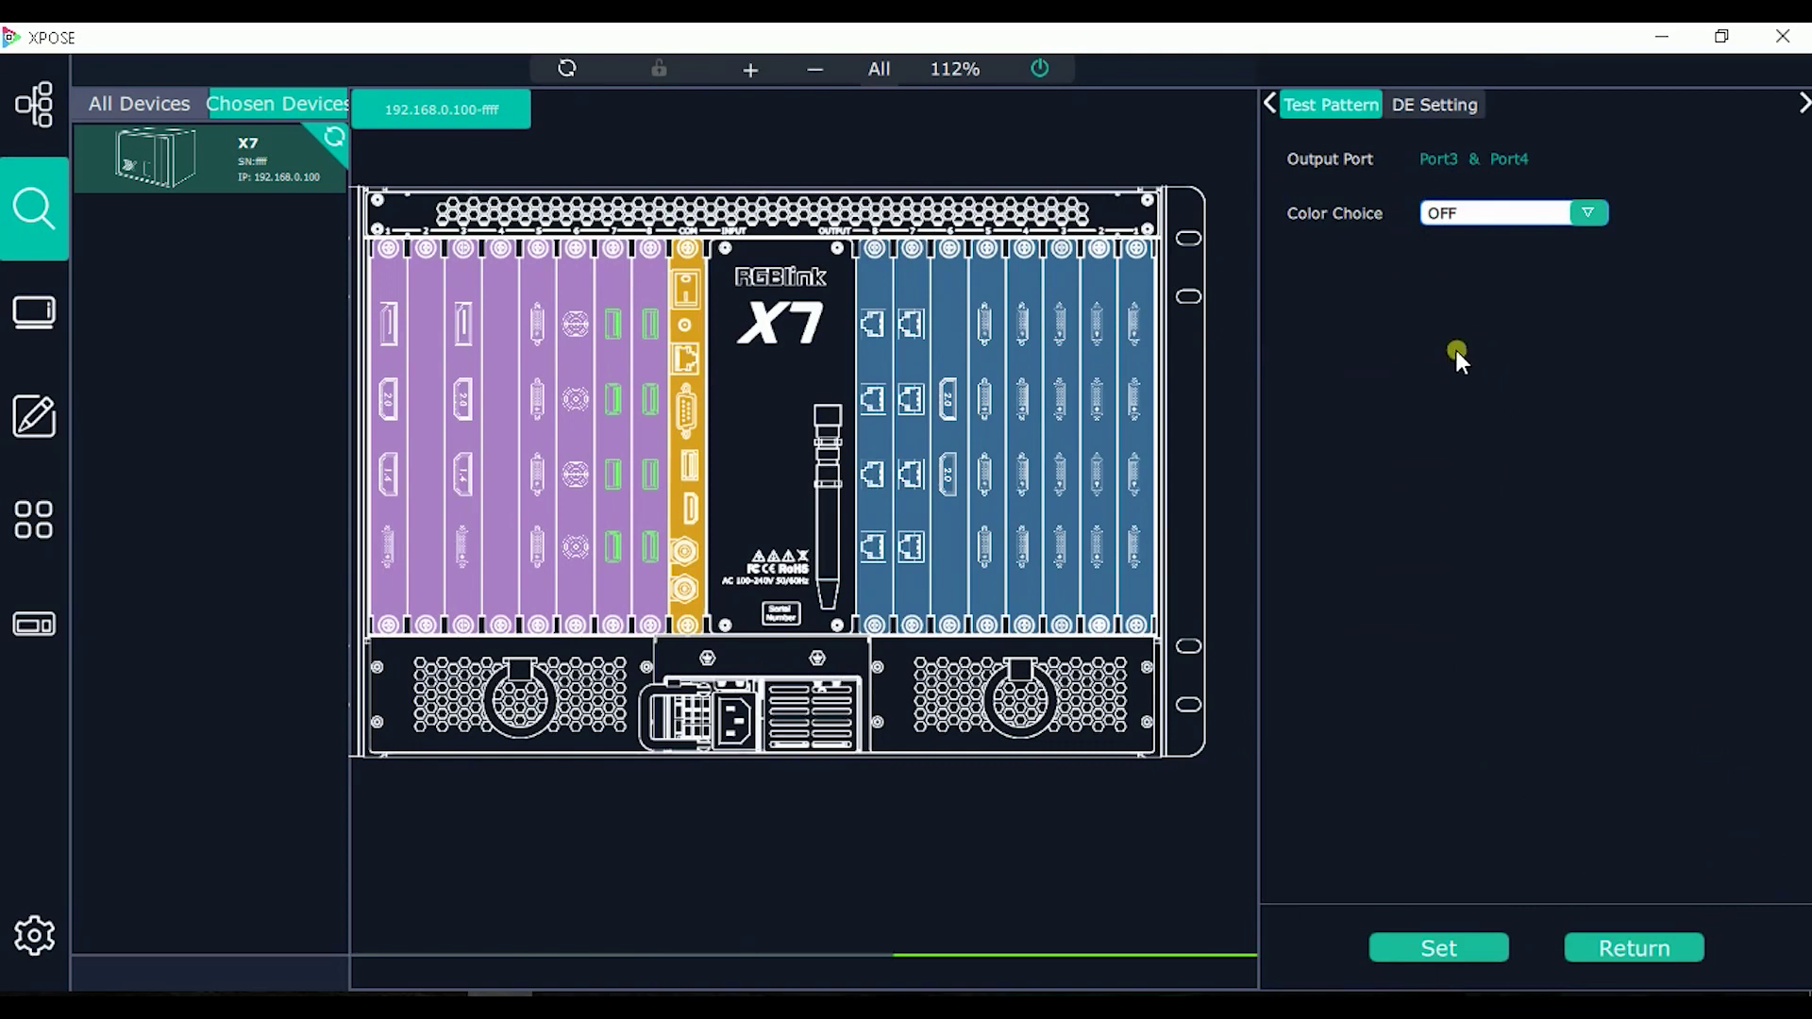
key("Down")
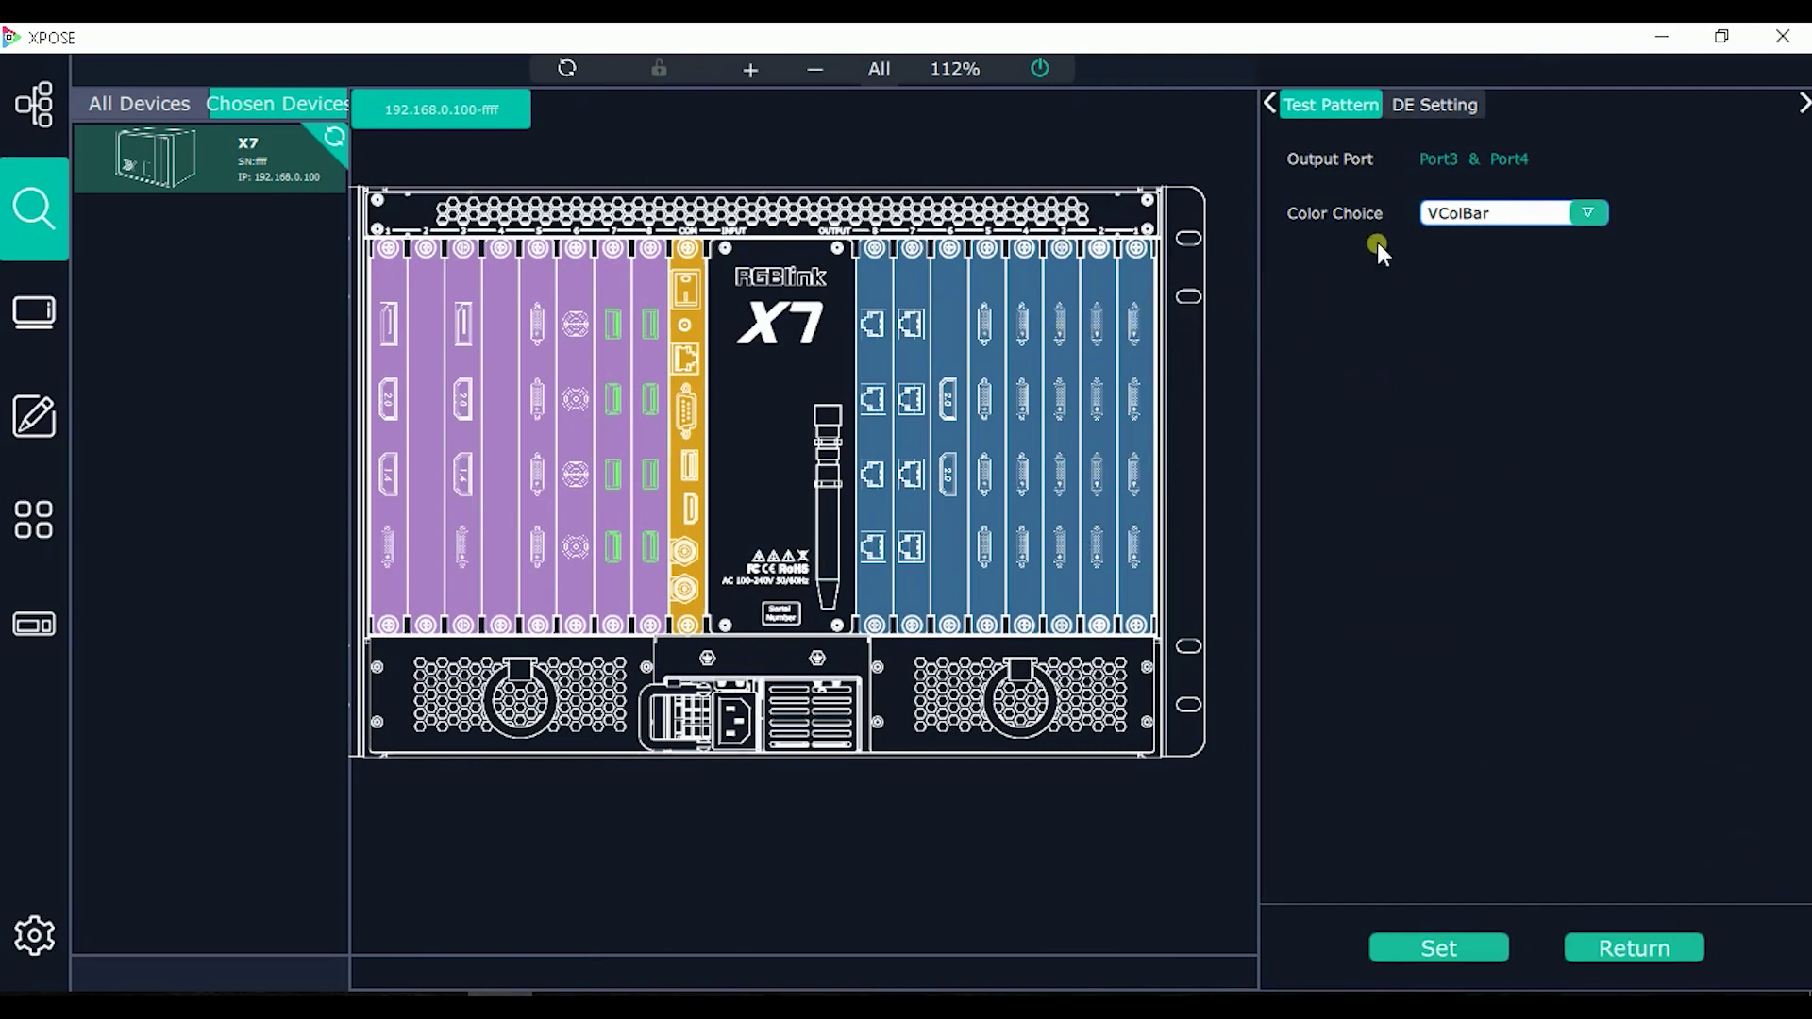
left_click(1590, 215)
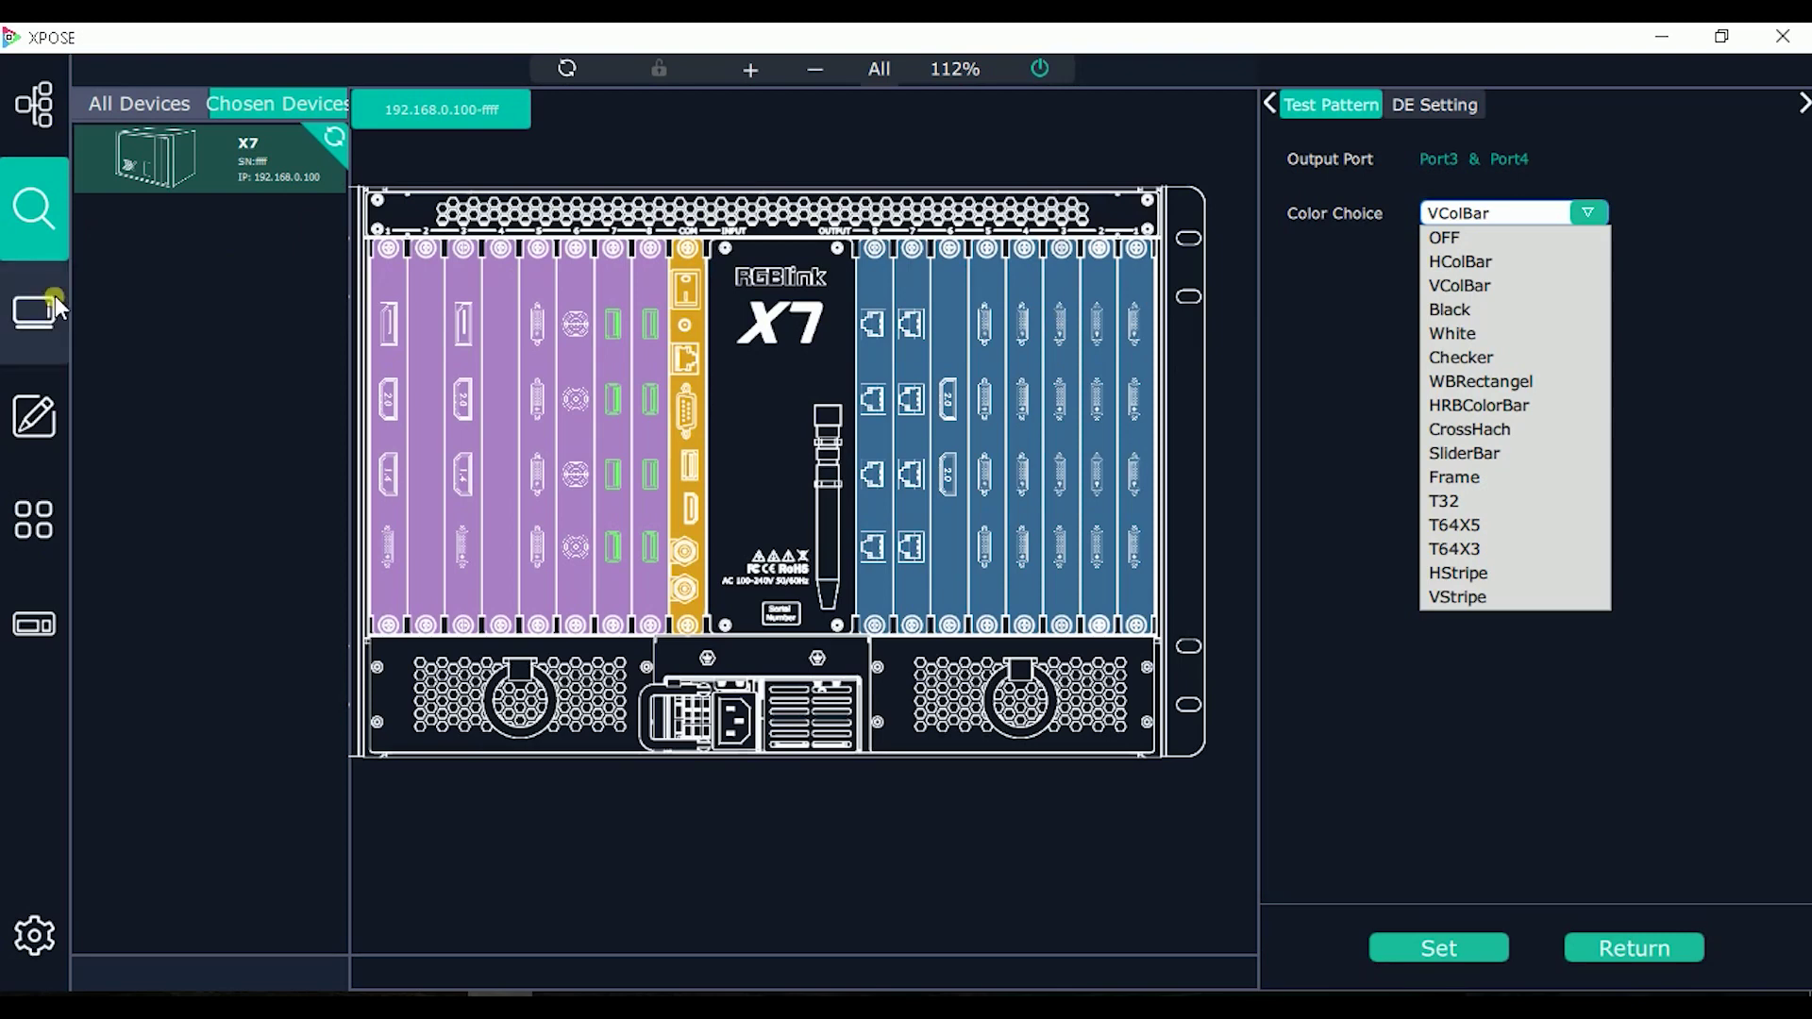
left_click(1024, 330)
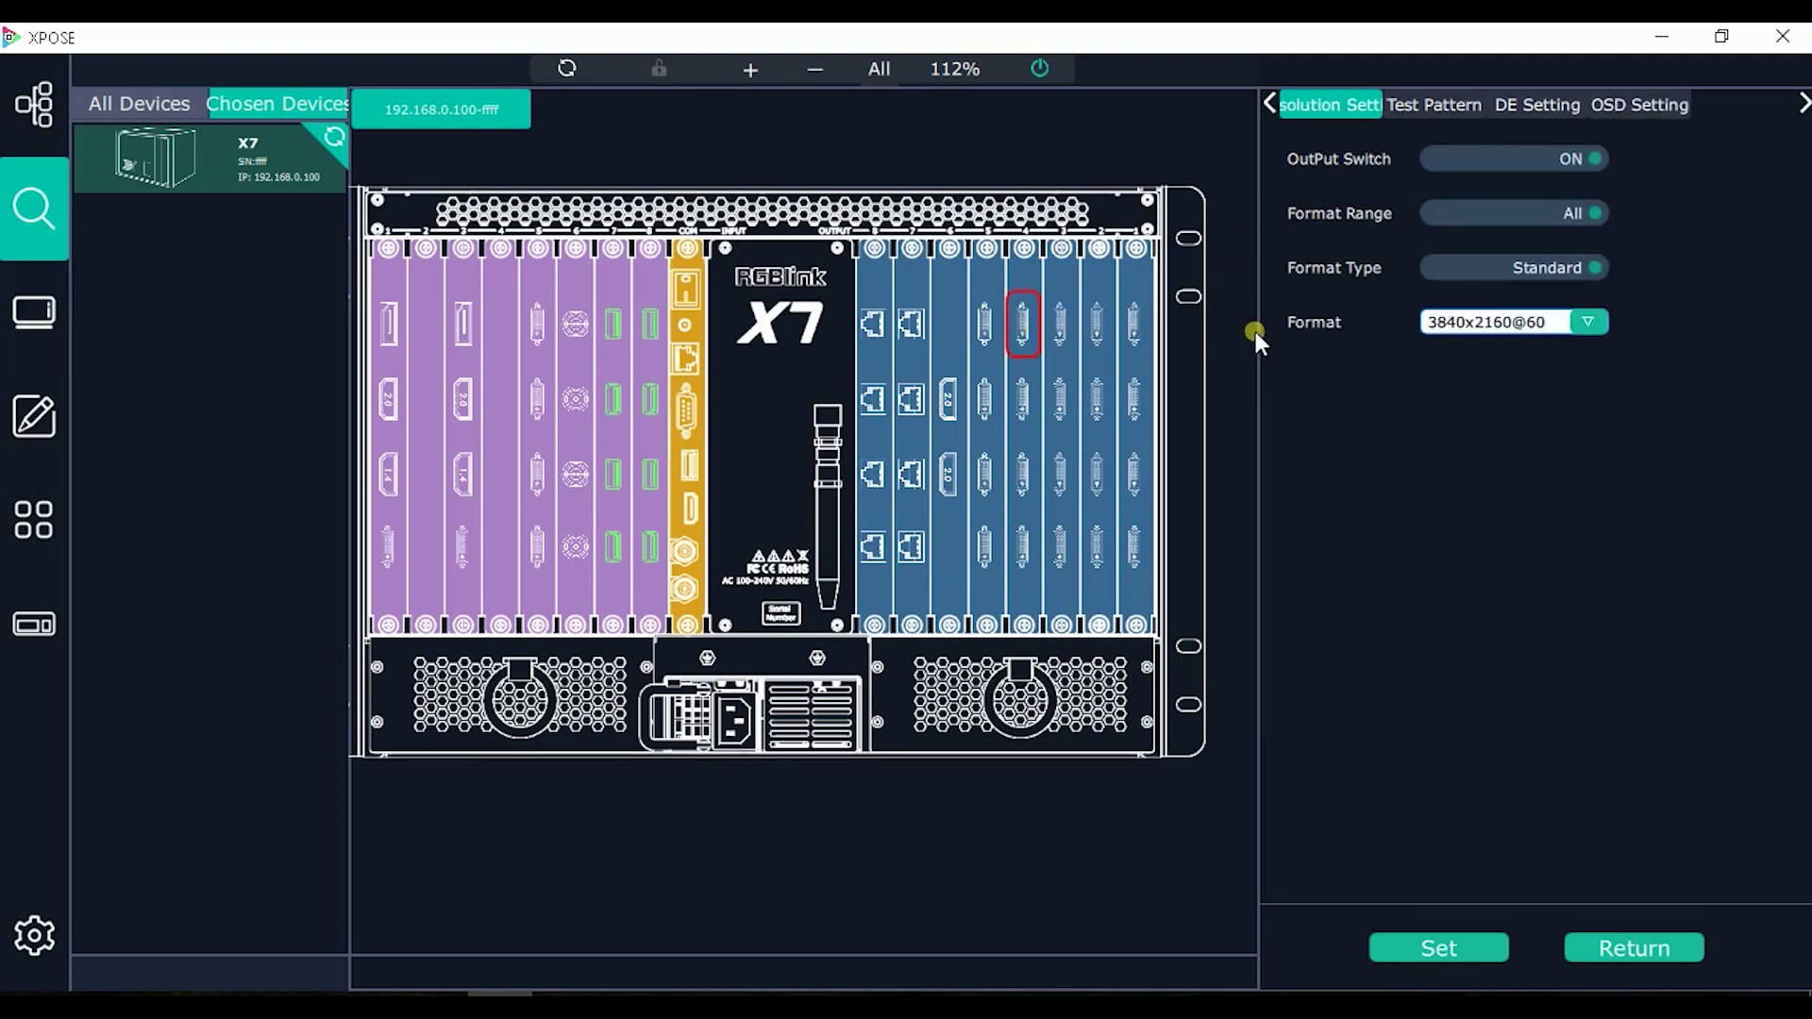
Step: Change the output port's format to 1920x1080@60, apply it, and return to the overview
left_click(1598, 320)
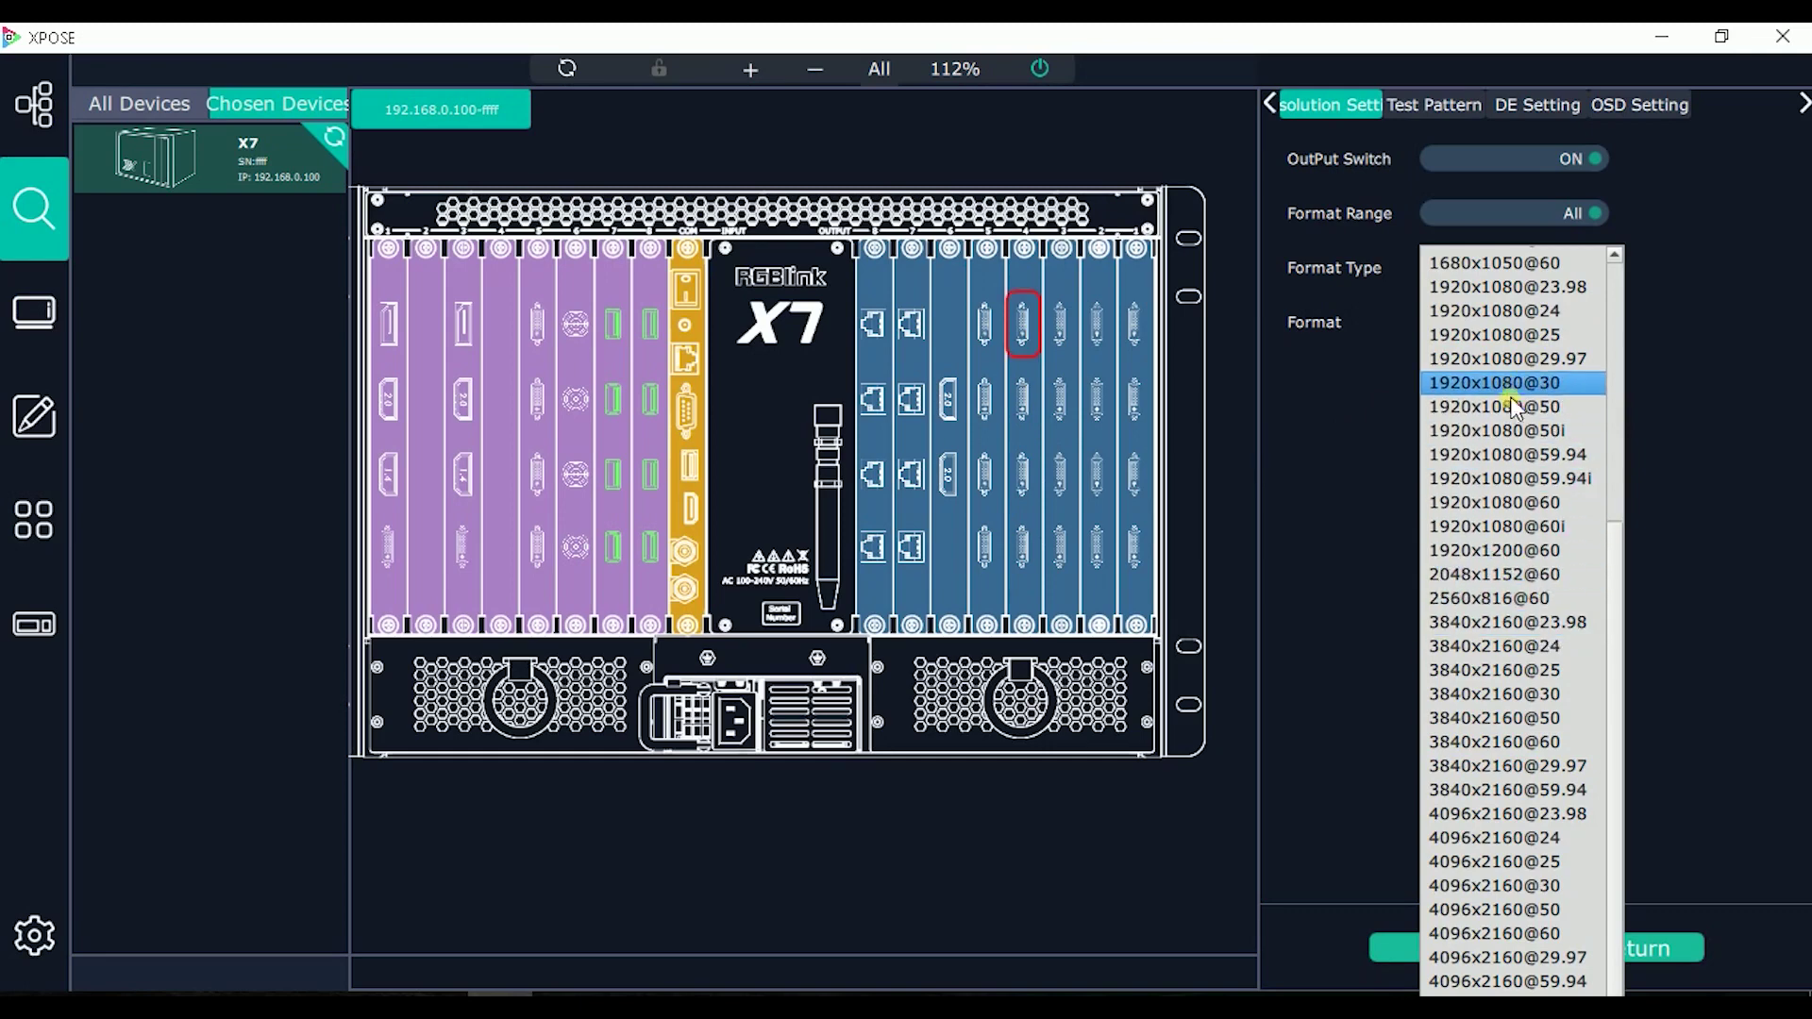
left_click(1519, 502)
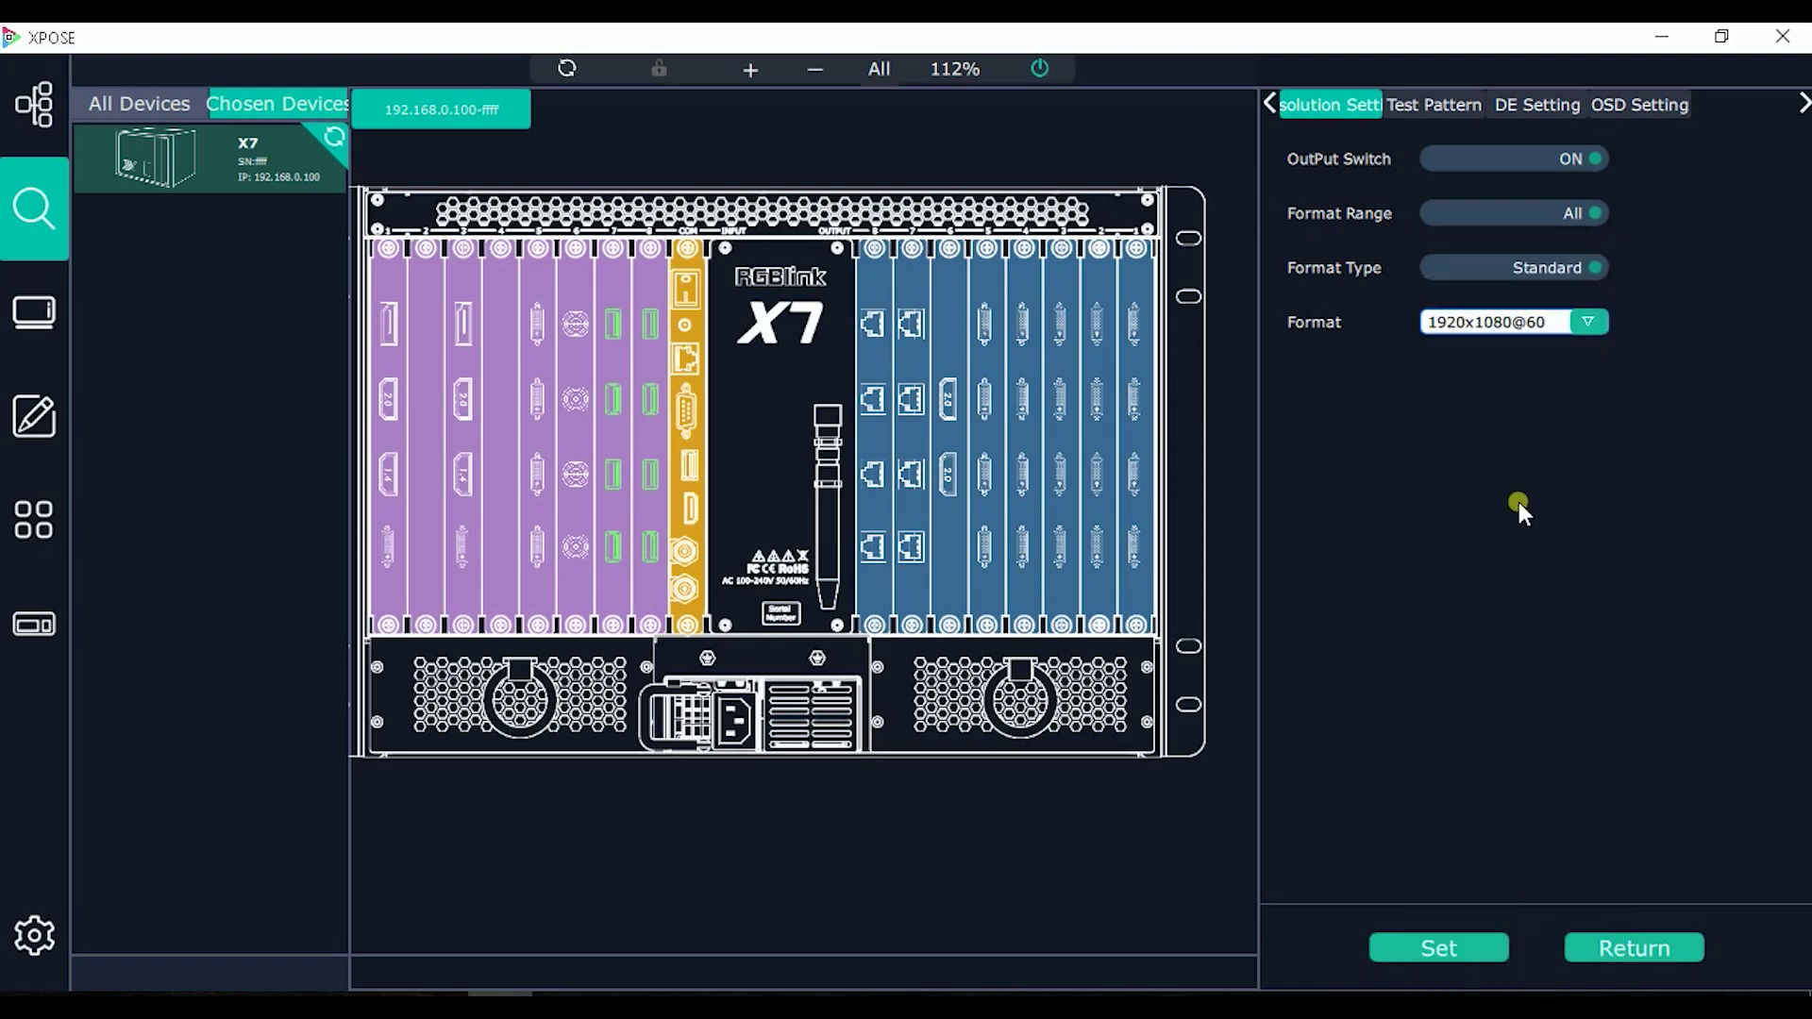
left_click(1460, 943)
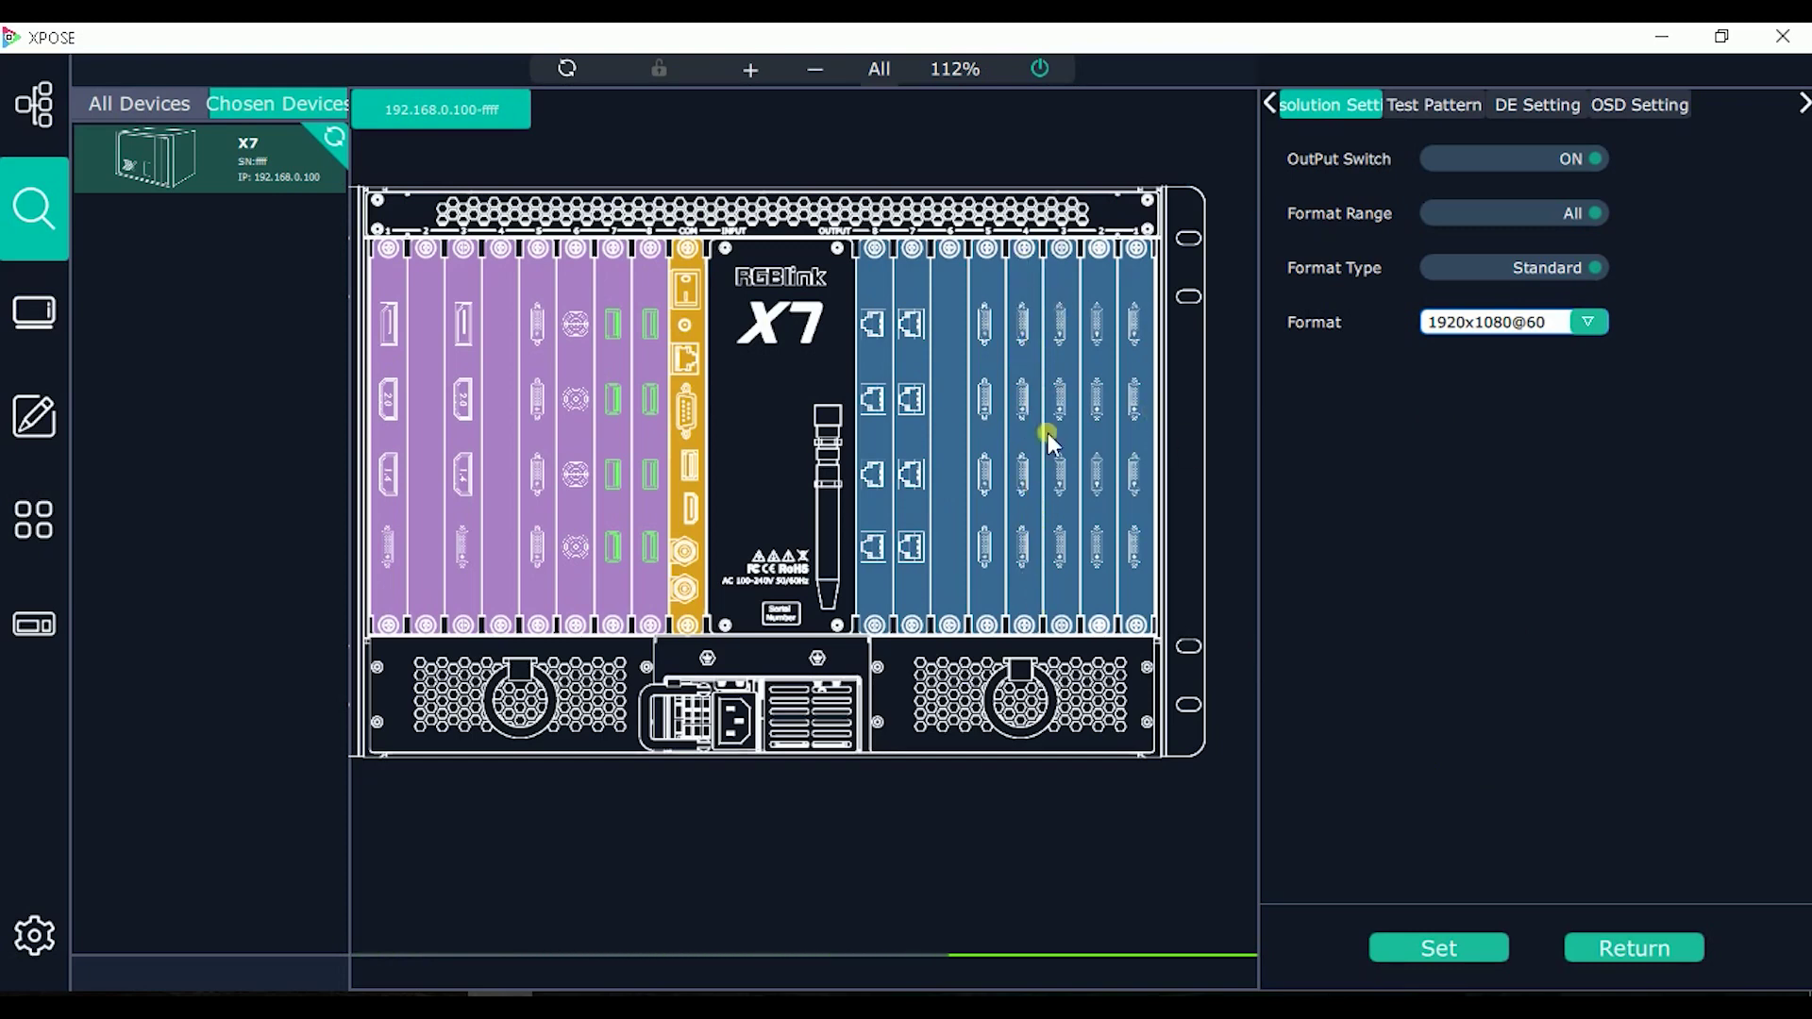
left_click(1617, 949)
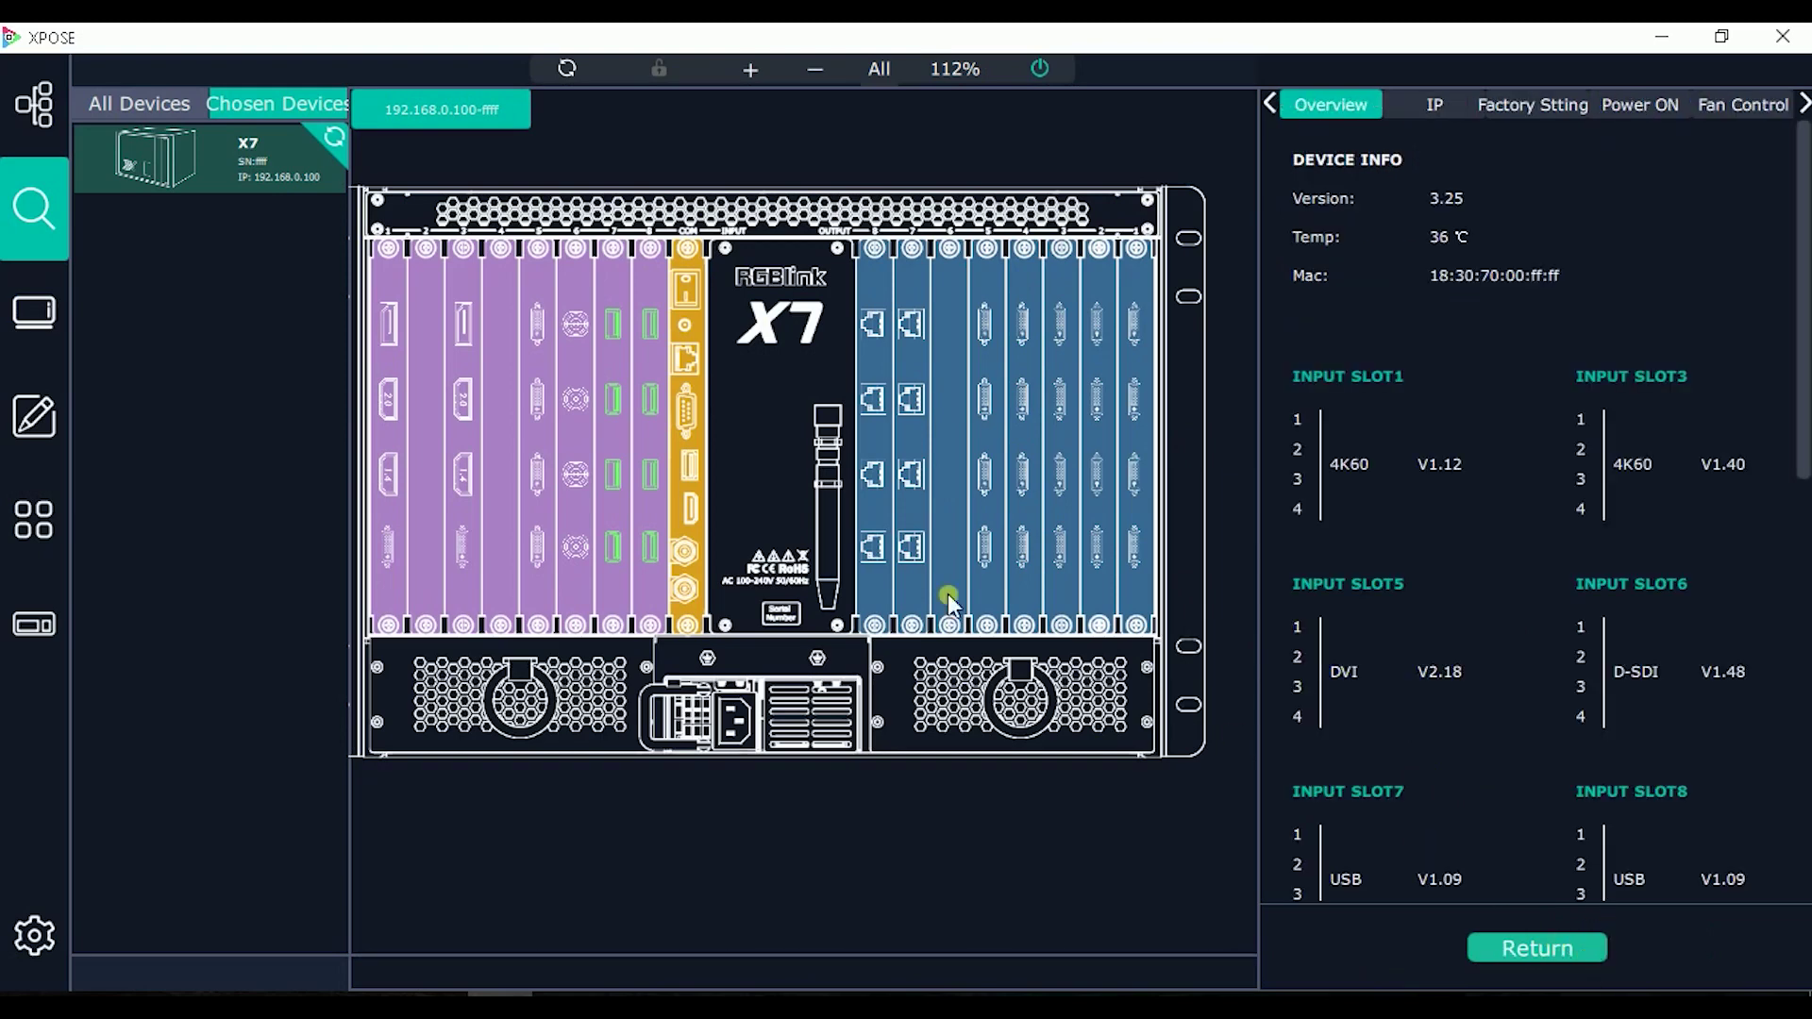
Step: Refresh the slot layout, check an H.264 port's streaming settings, then open slot 1's first input
left_click(565, 70)
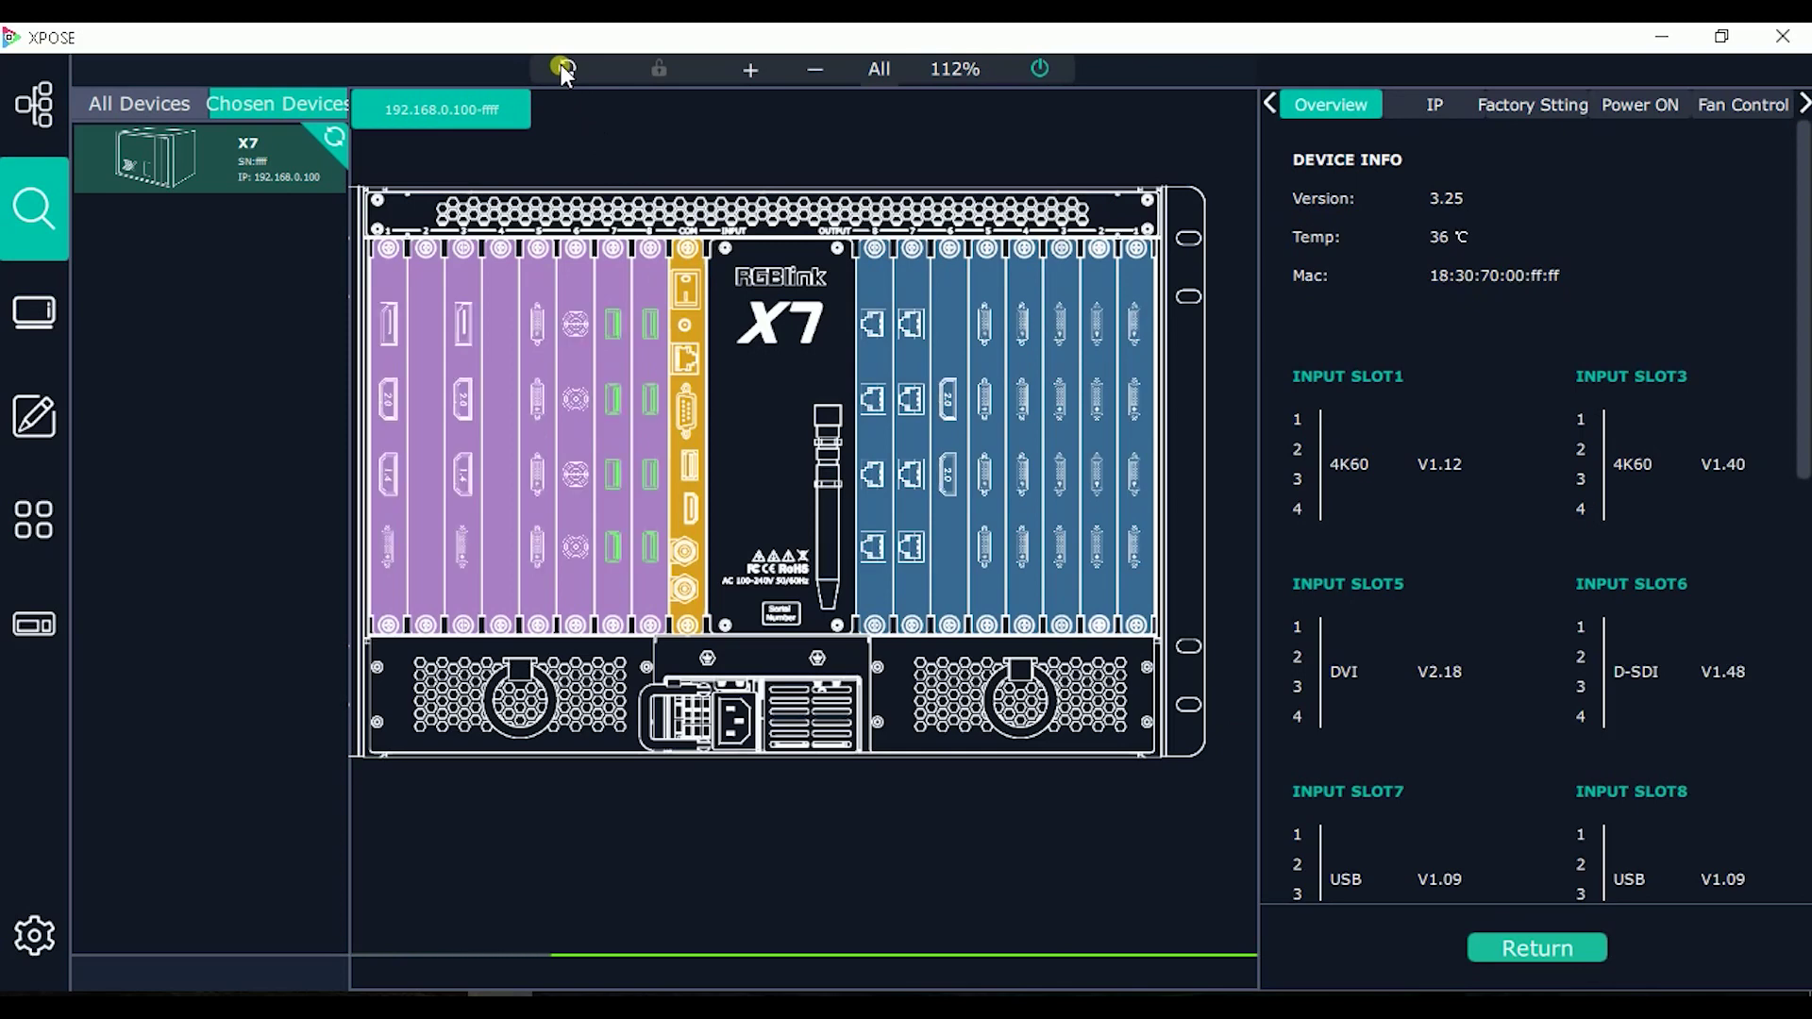
left_click(1521, 953)
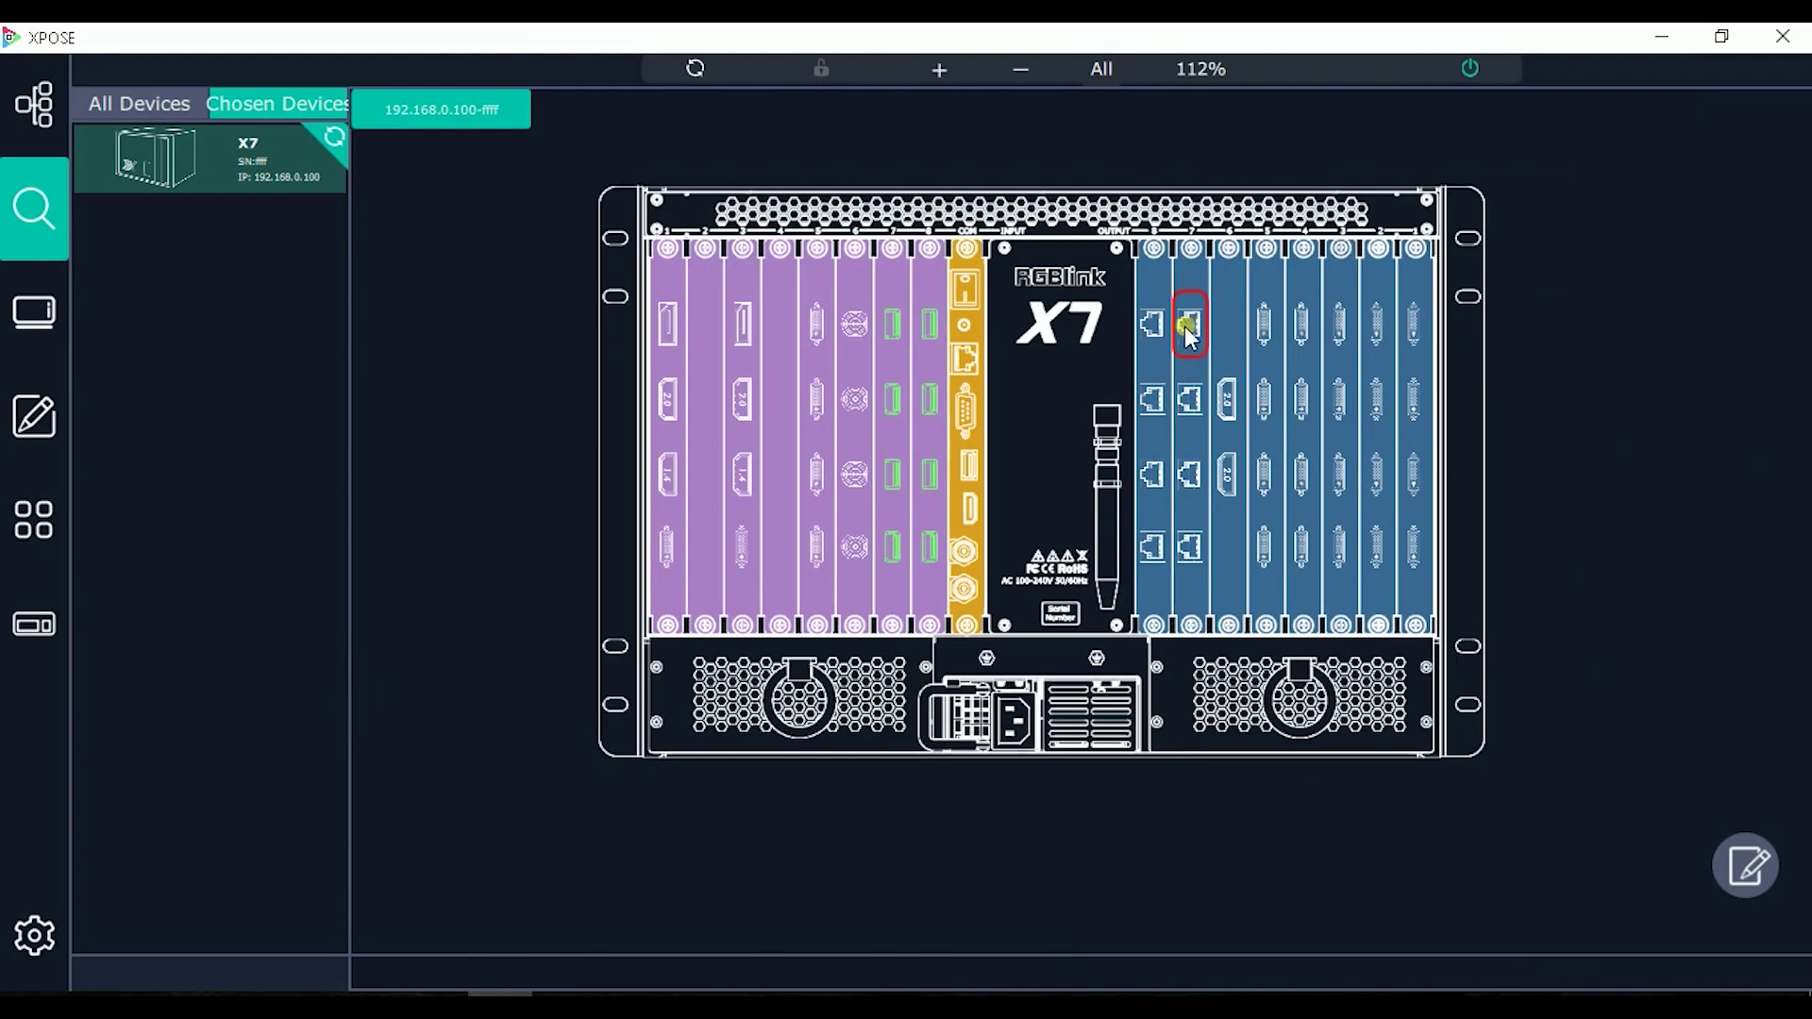
left_click(1745, 865)
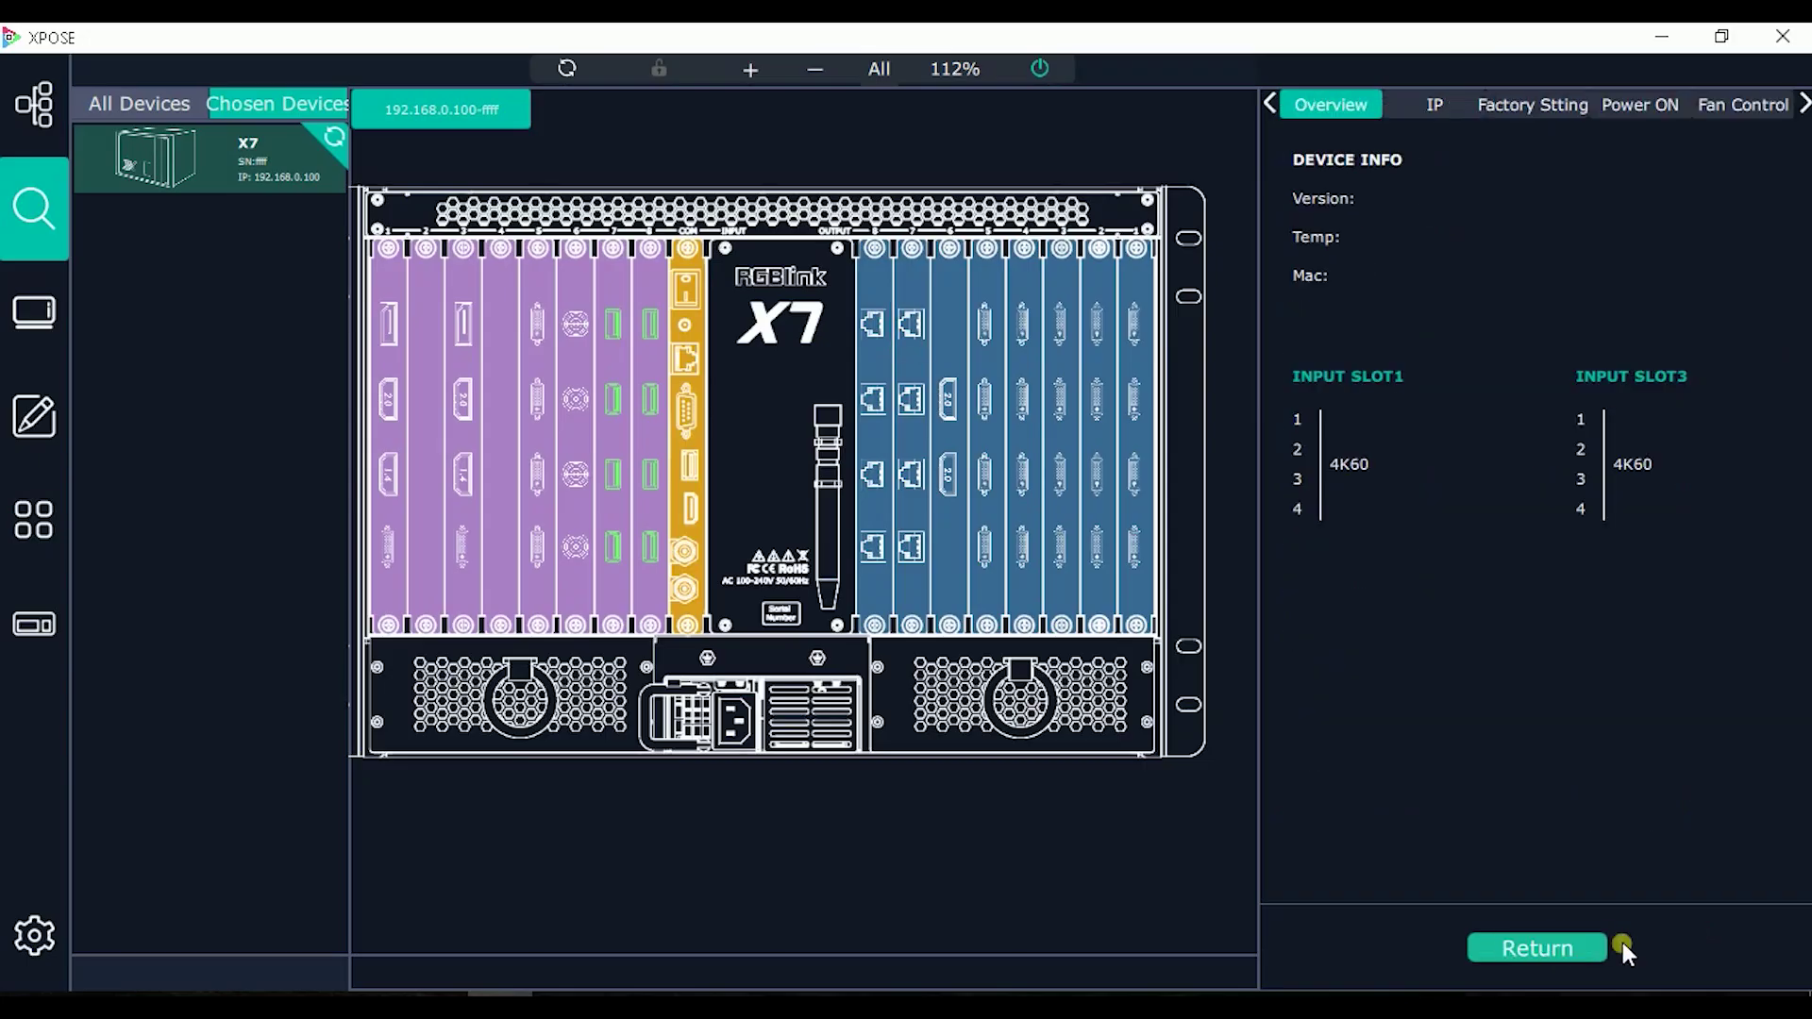
left_click(387, 331)
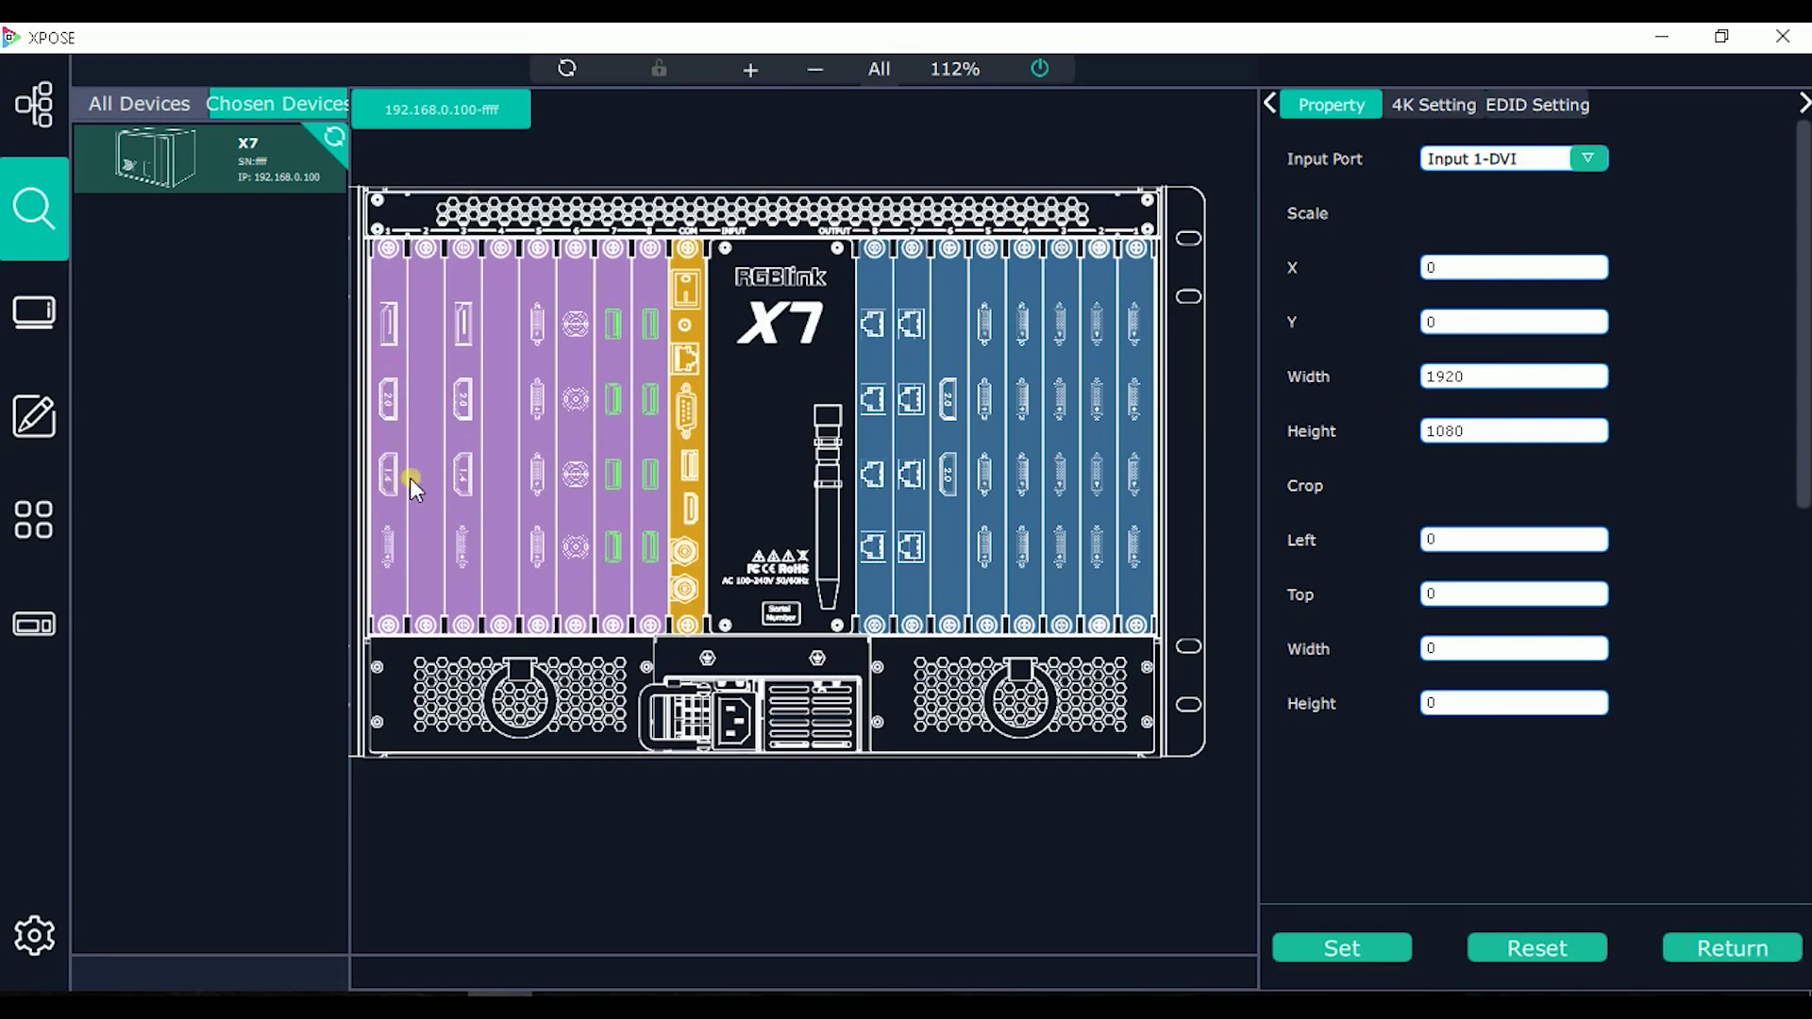
Step: Switch to slot 1's HDMI 2.0 input port, select its Width value, and show 4K options
left_click(393, 401)
double_click(1495, 378)
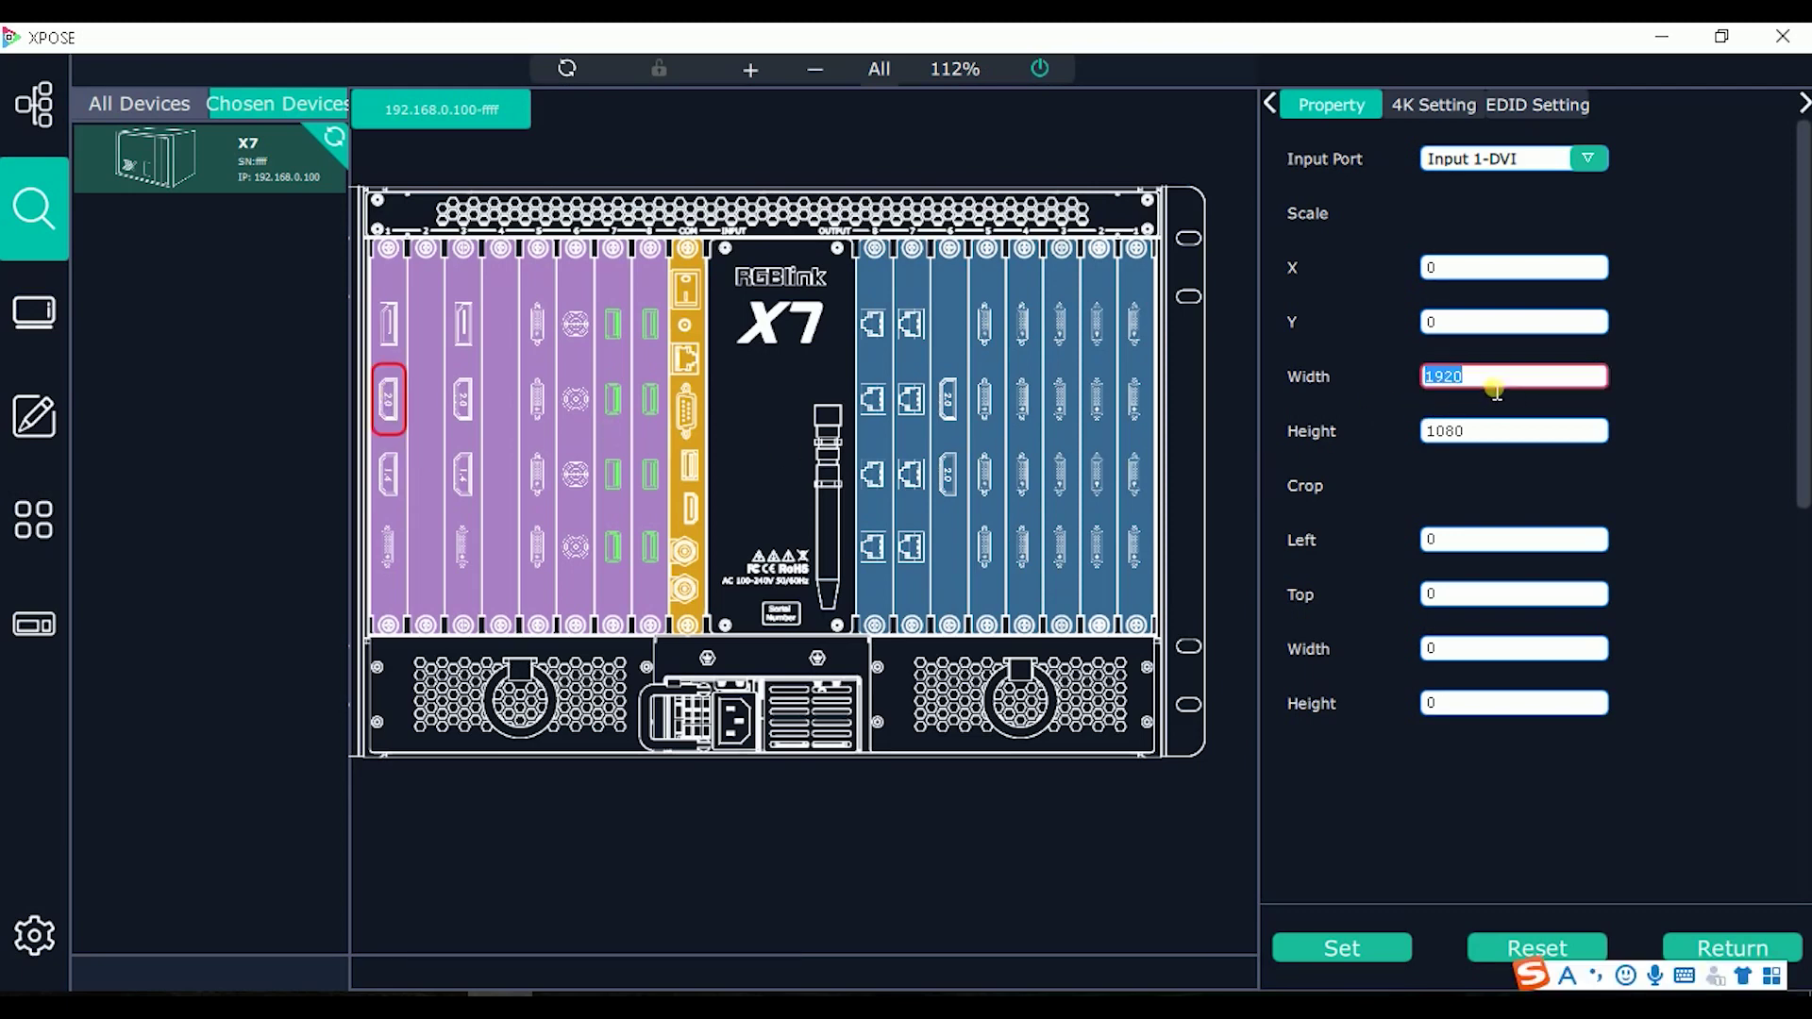
left_click(1417, 99)
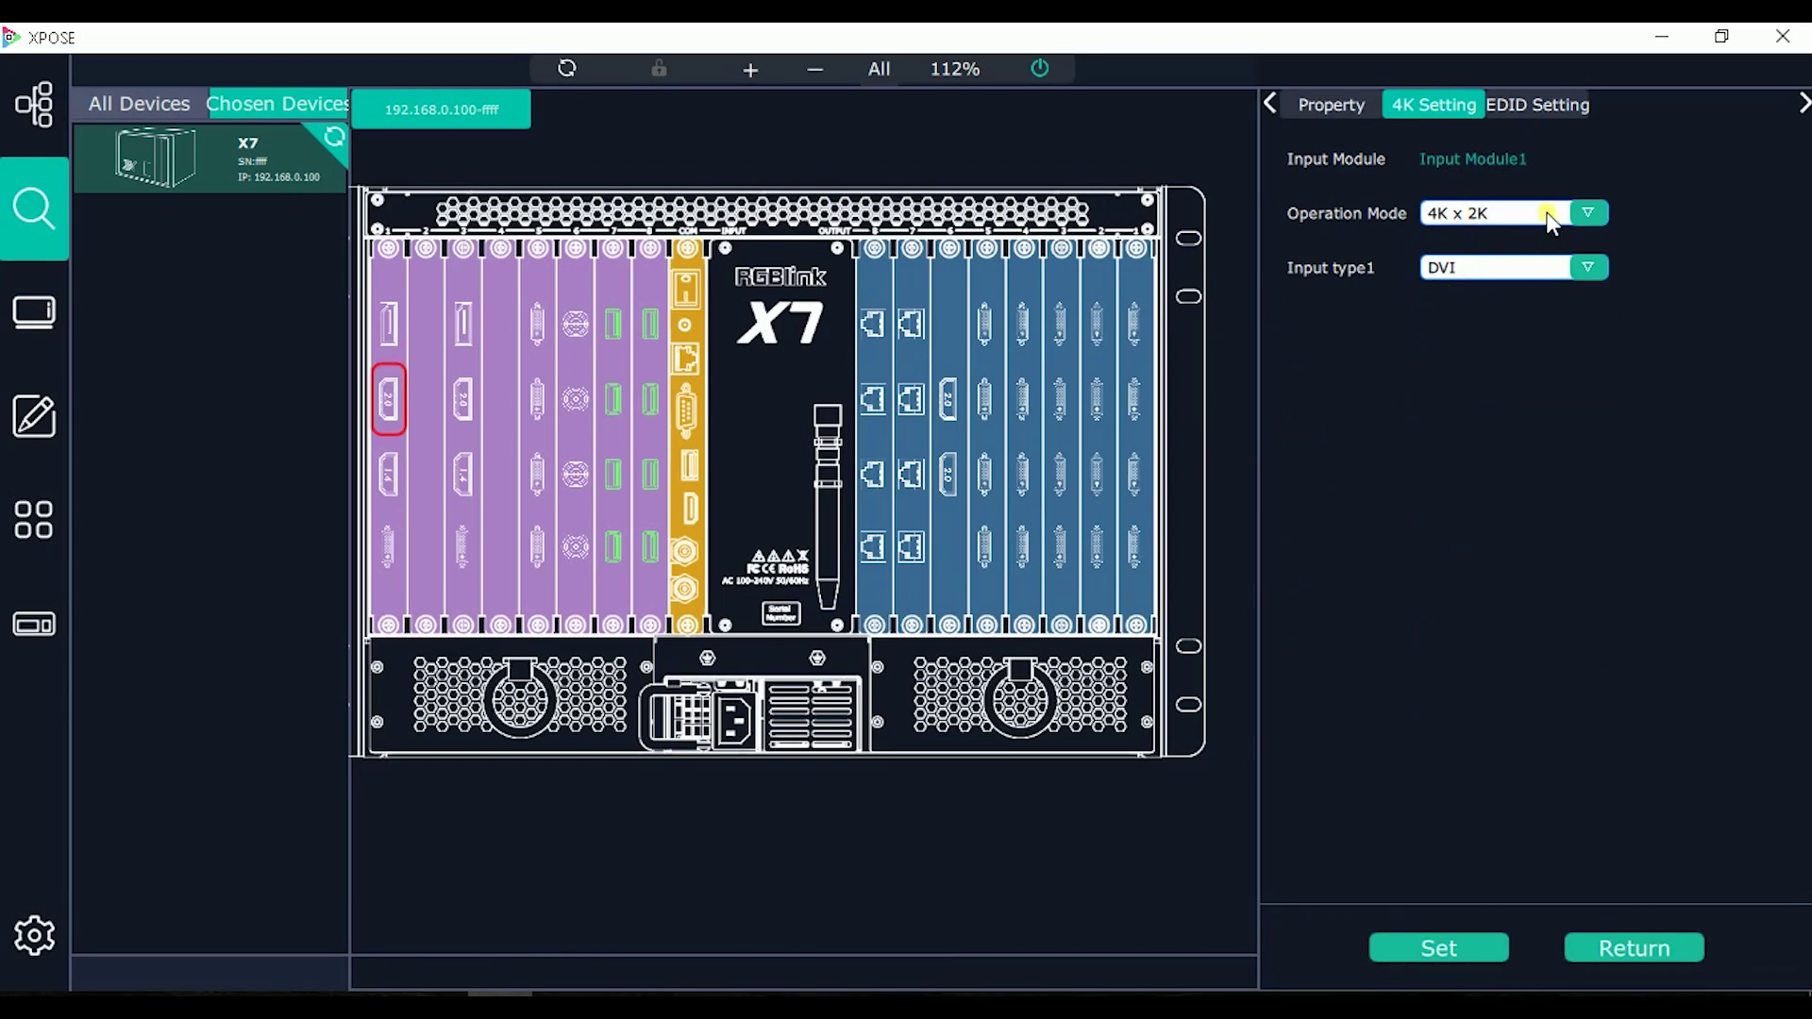
Step: Set Input Module1's input type to HDMI 2.0, send it to the device, and reload the layout
left_click(1509, 264)
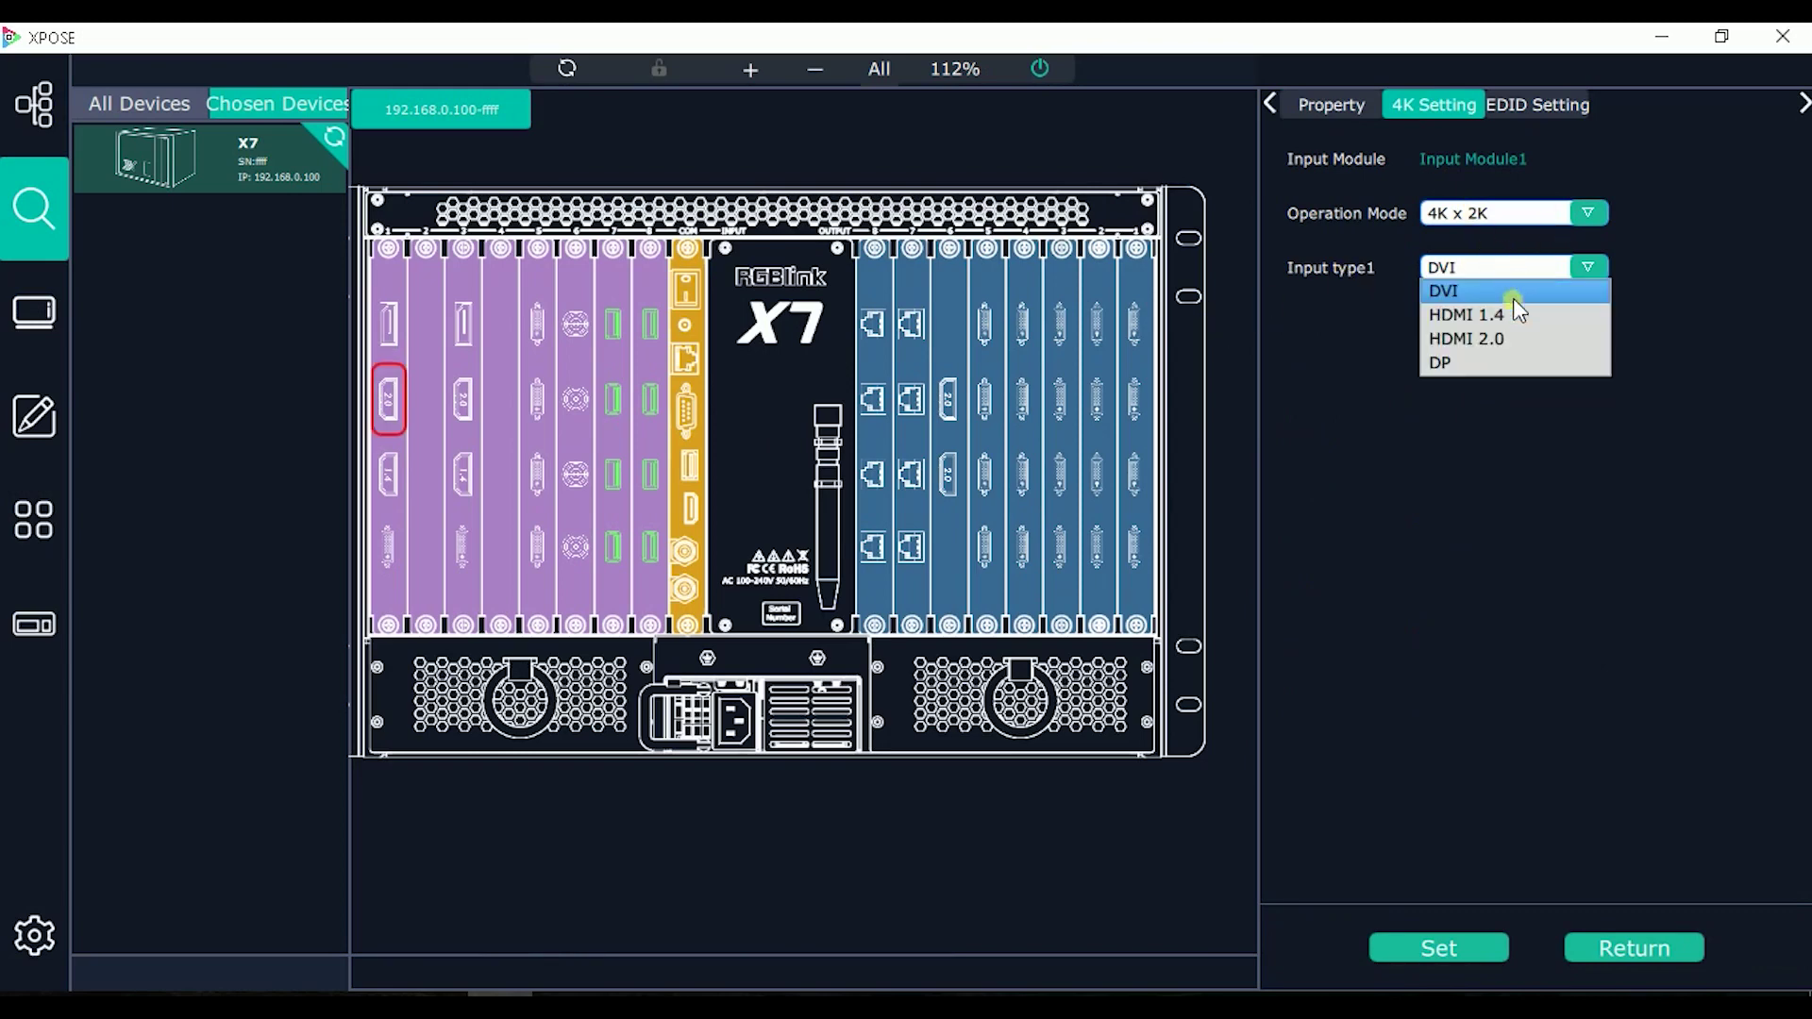
left_click(1514, 340)
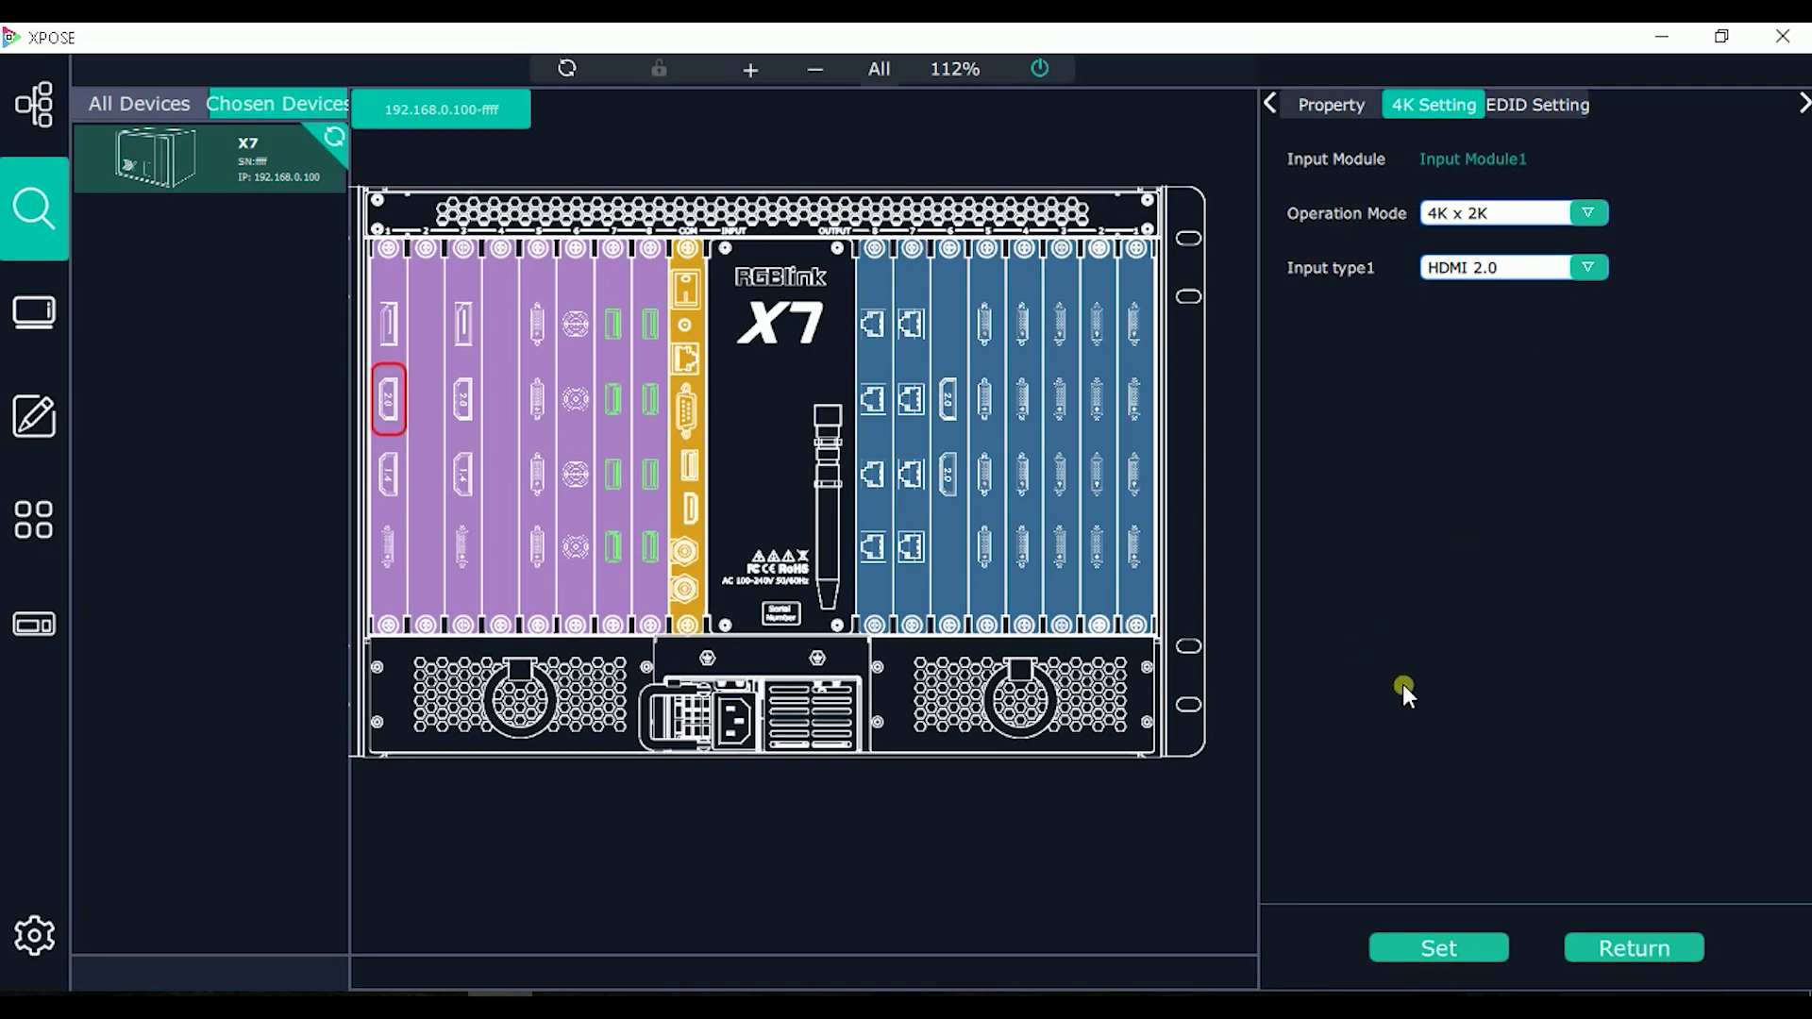
left_click(1470, 944)
left_click(1470, 944)
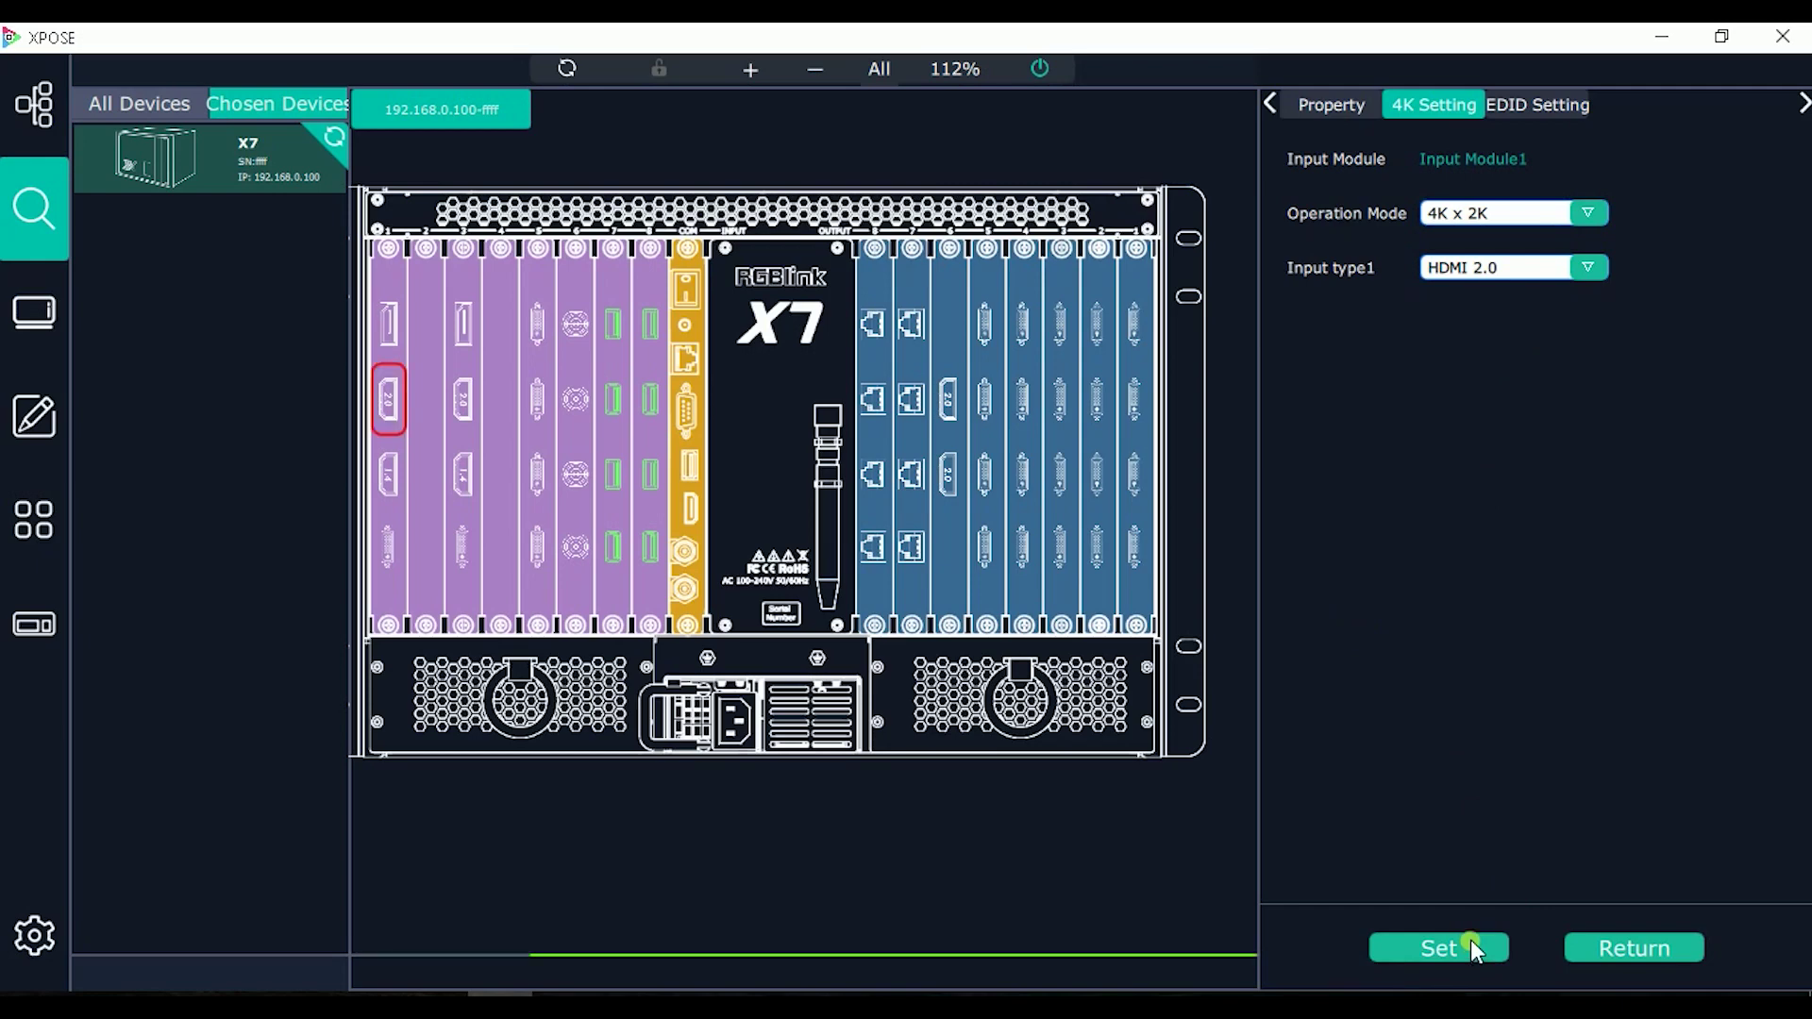
left_click(1615, 944)
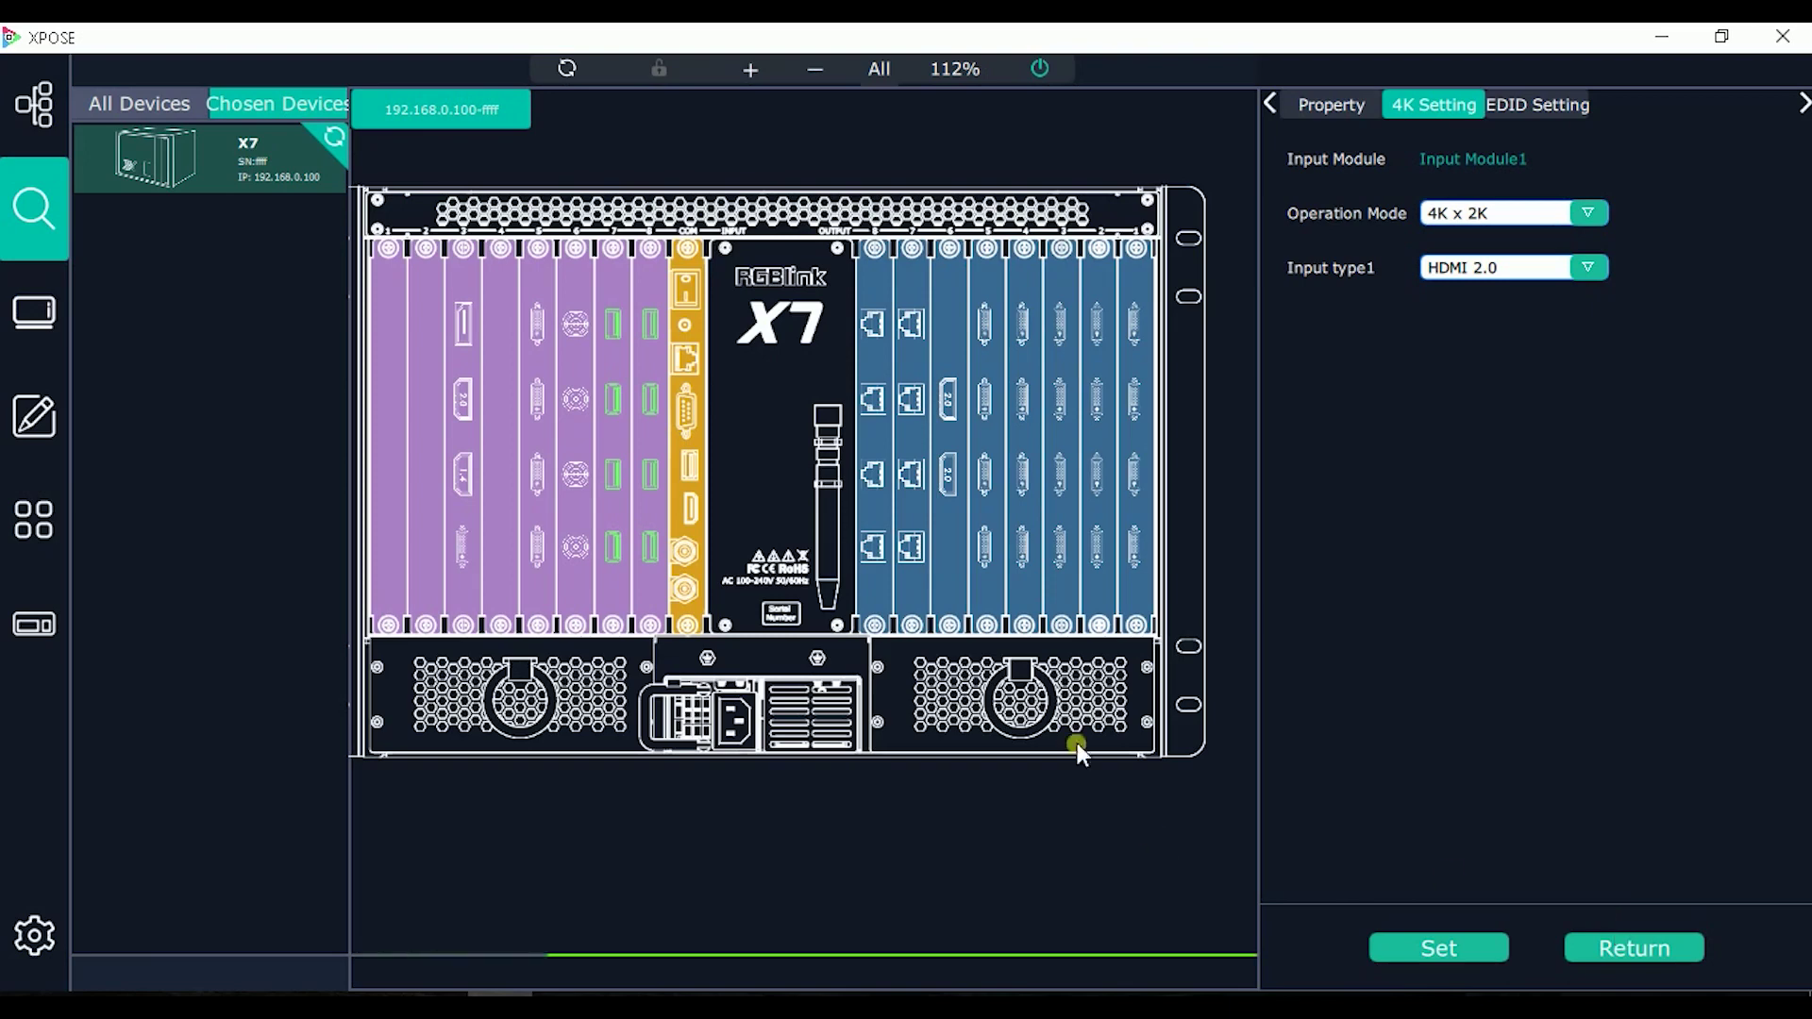
left_click(565, 66)
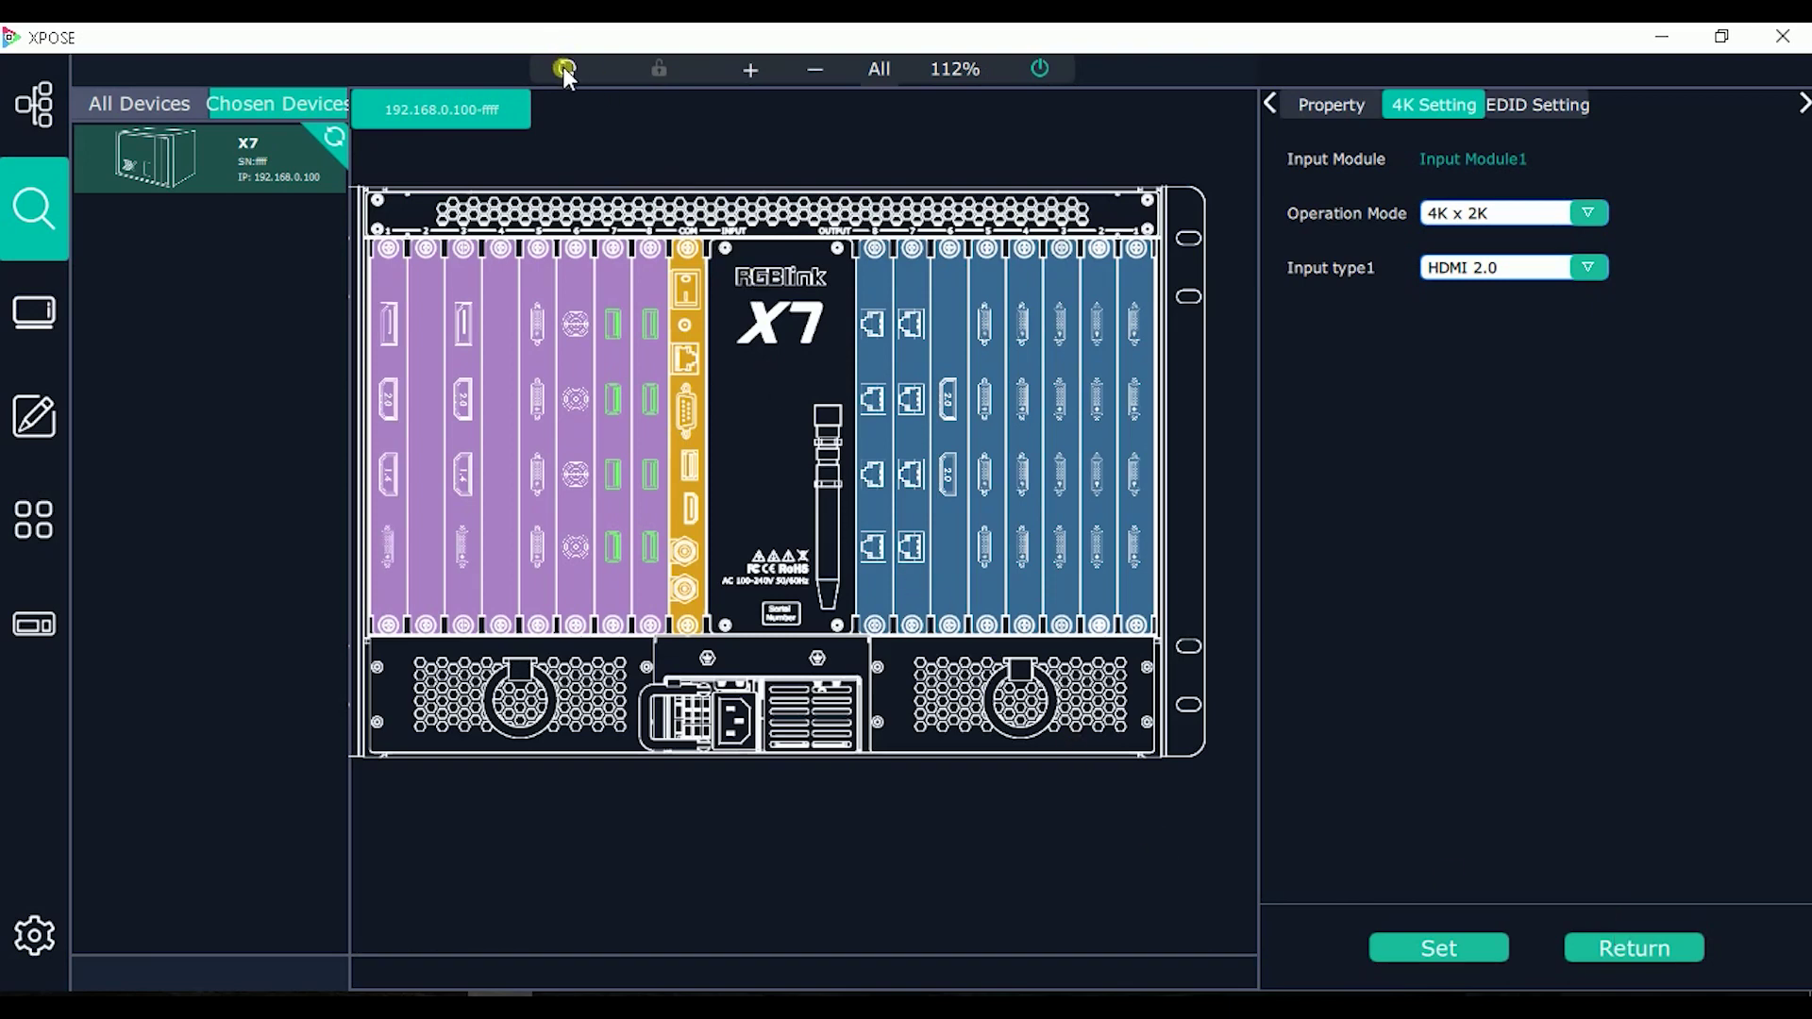
Step: Apply 4K x 2K mode with HDMI 2.0 input type to slot 3's Input Module3
left_click(478, 385)
left_click(460, 401)
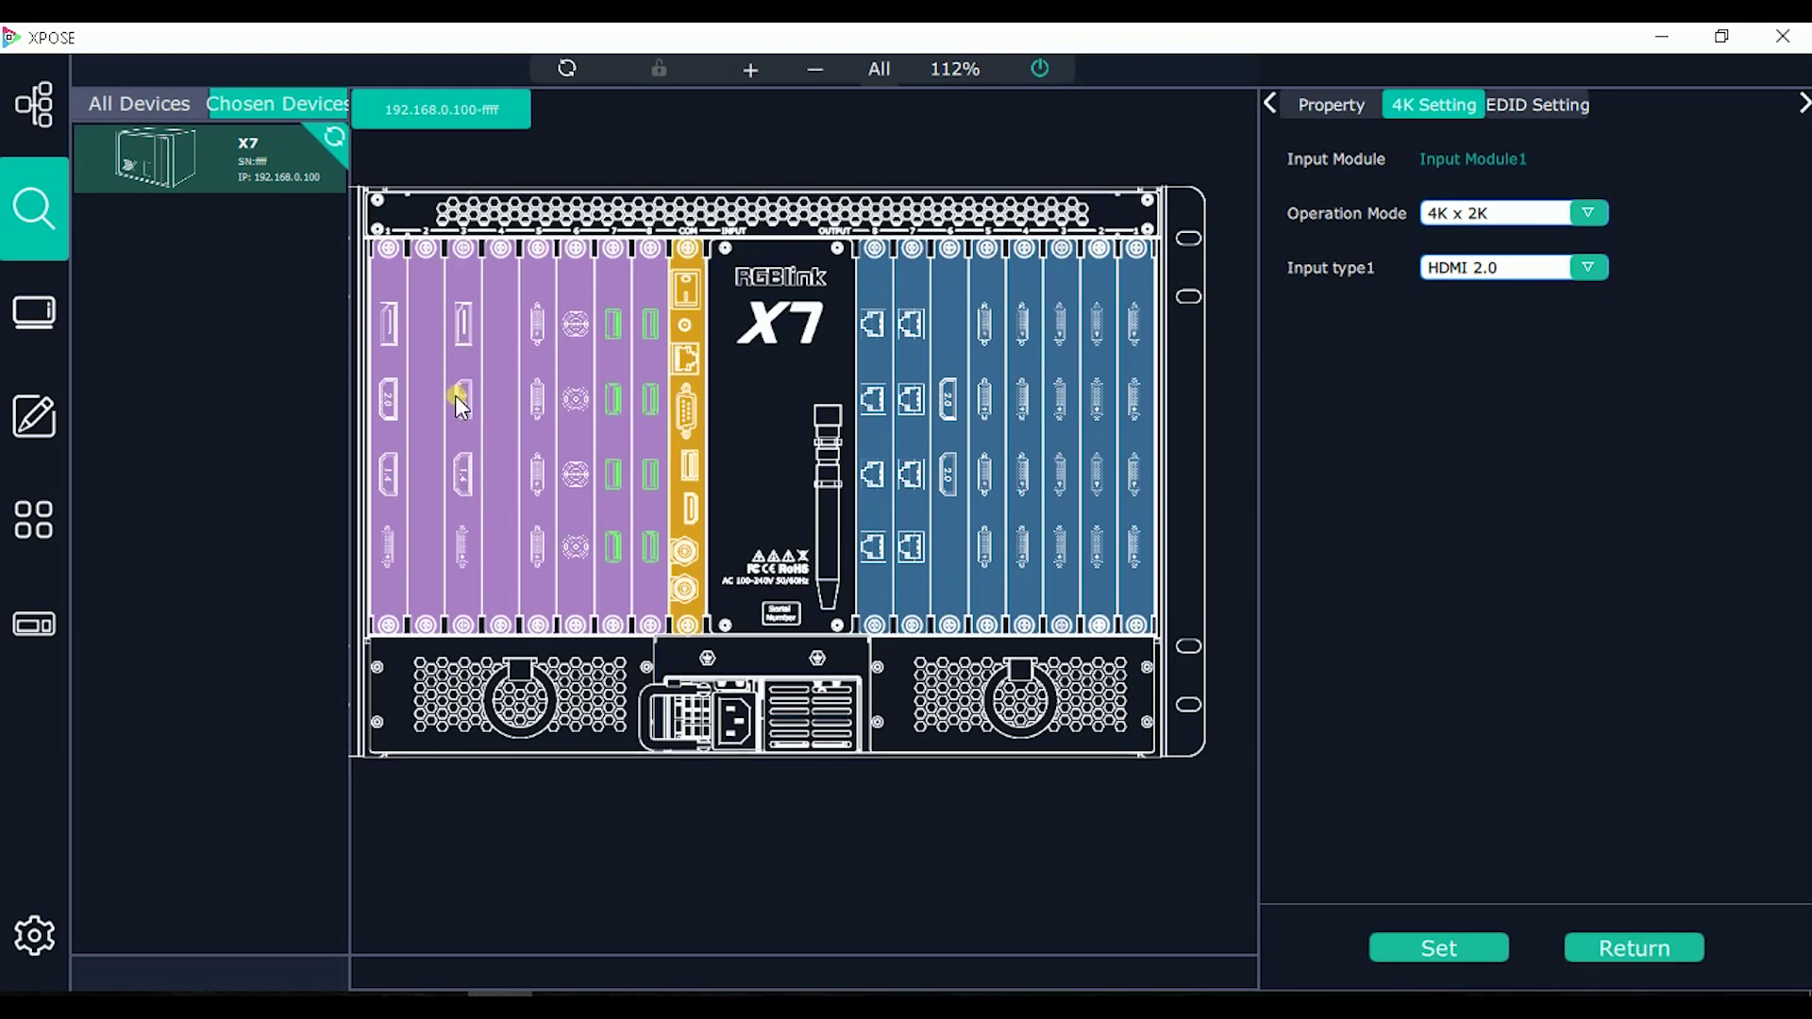
left_click(1425, 106)
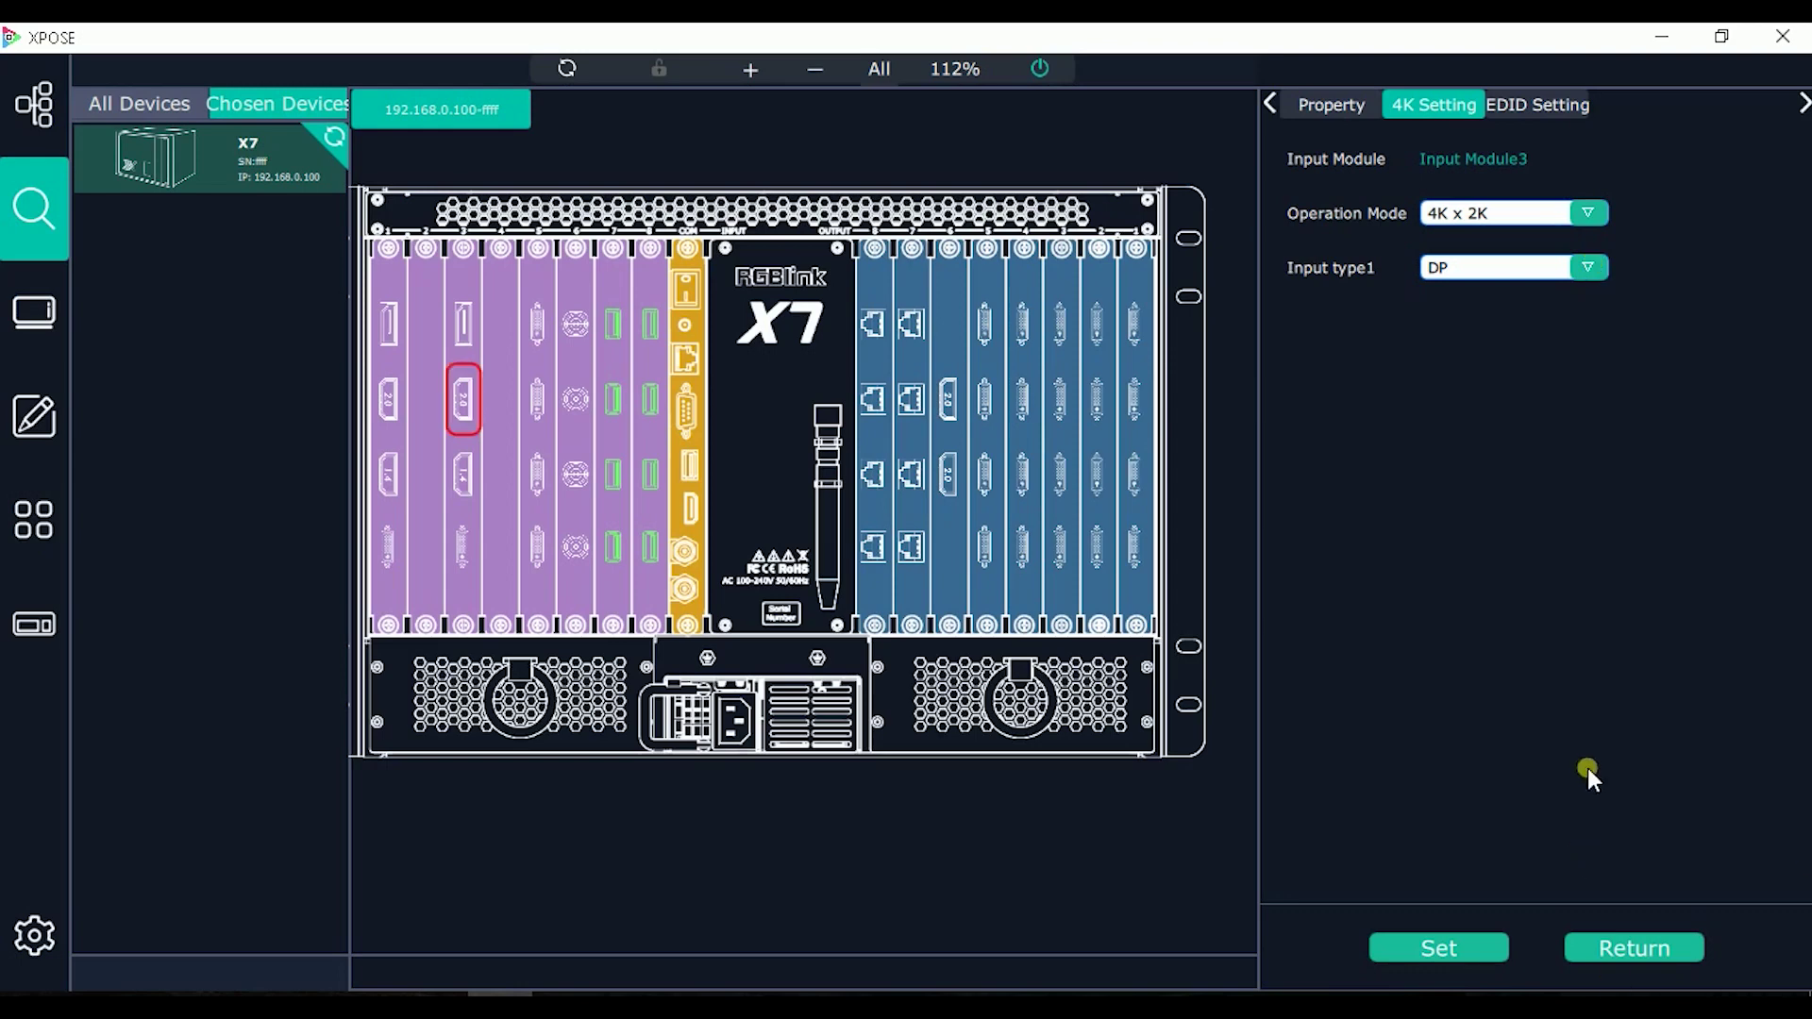
left_click(1588, 267)
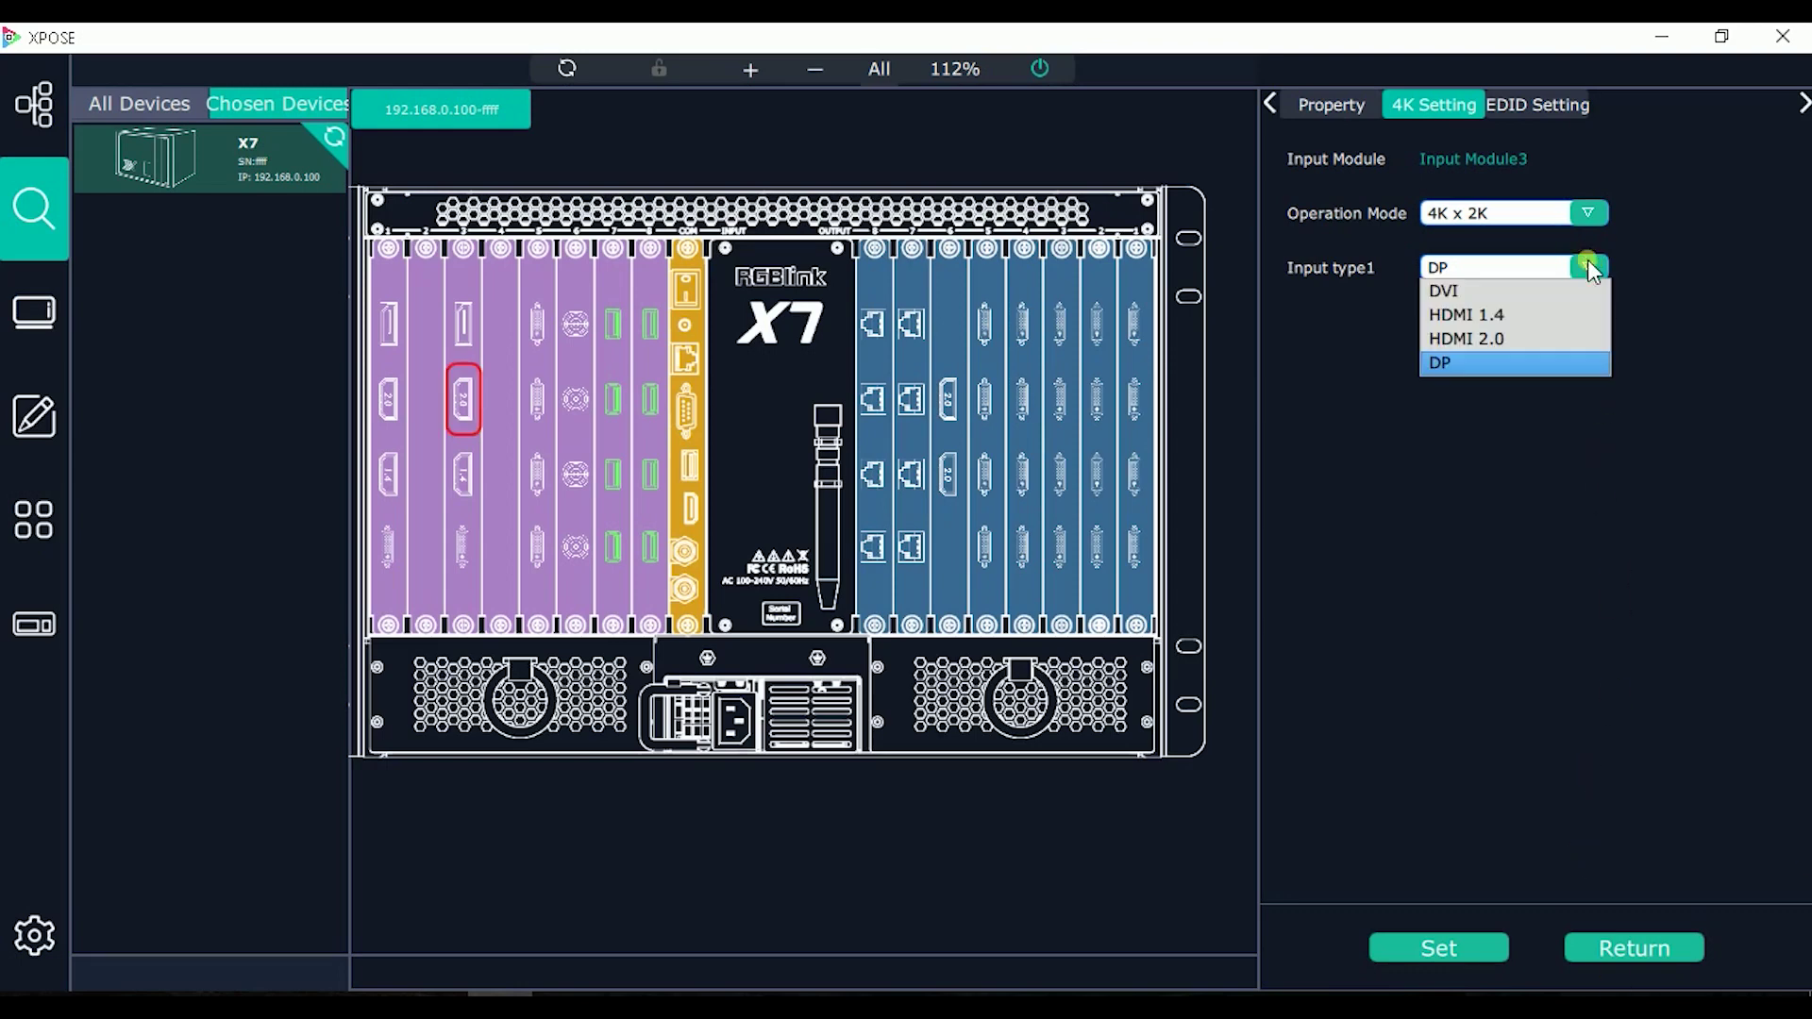
left_click(1566, 338)
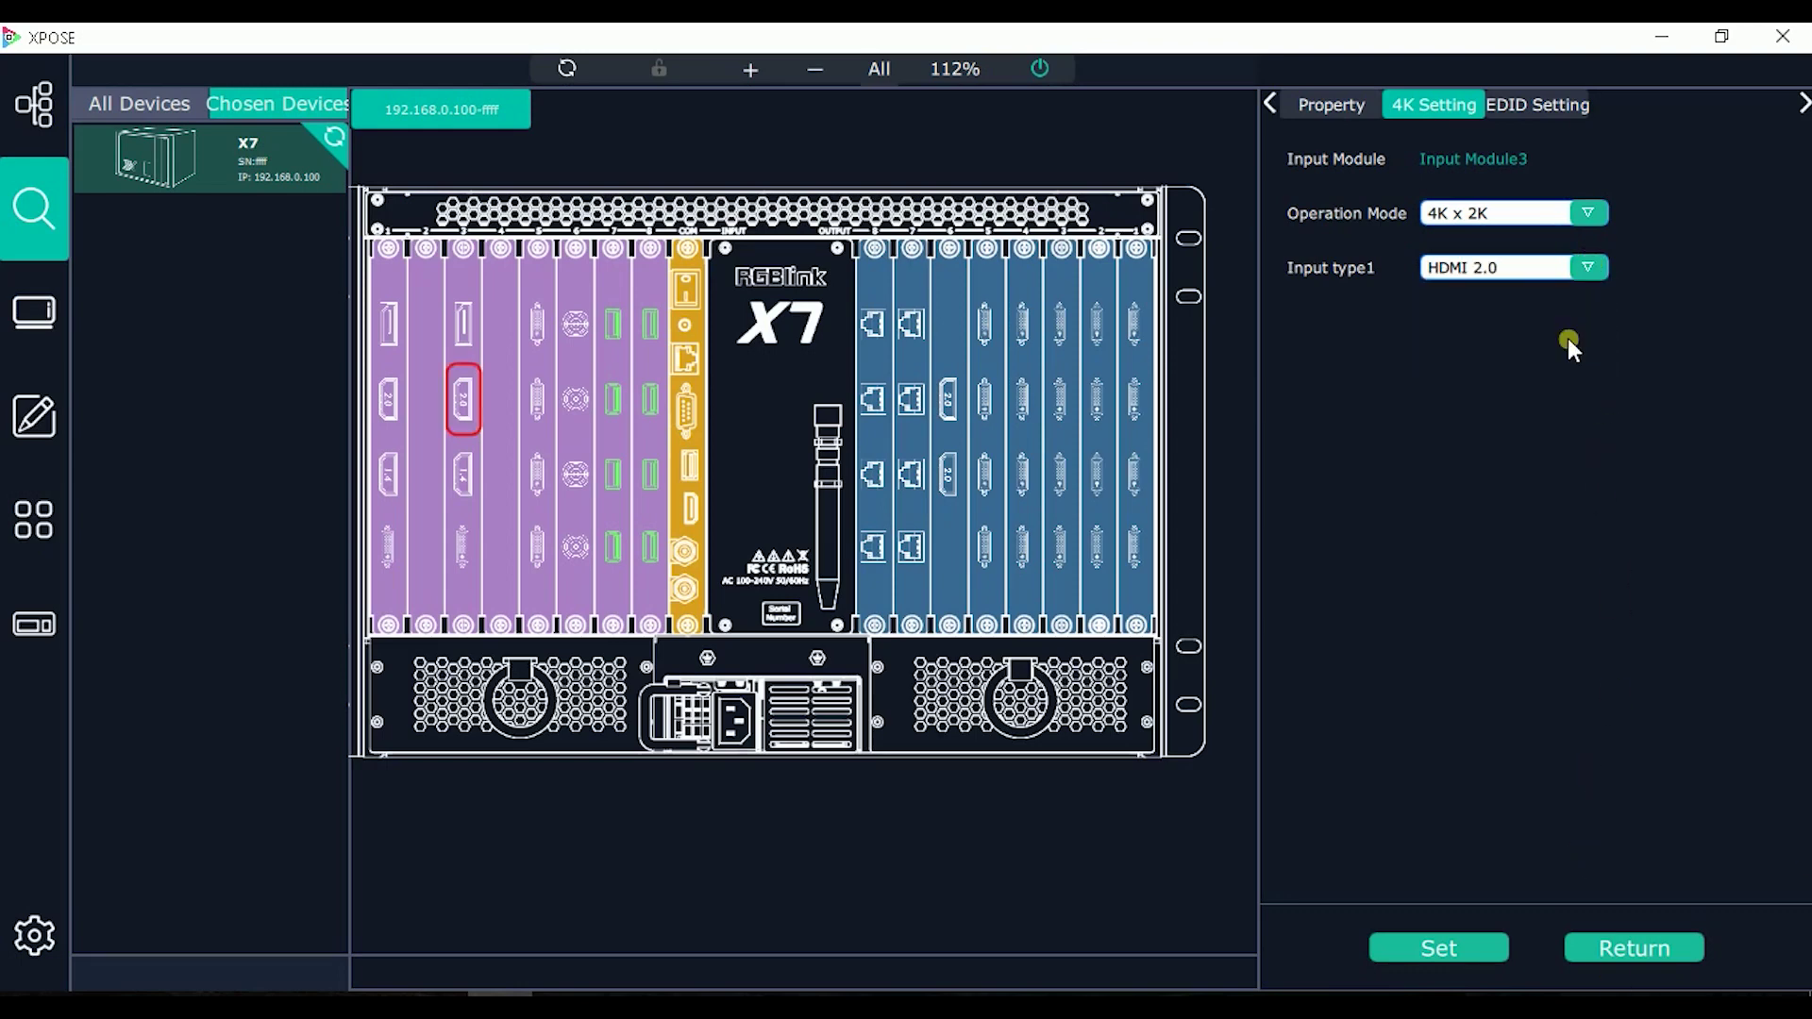
left_click(1453, 957)
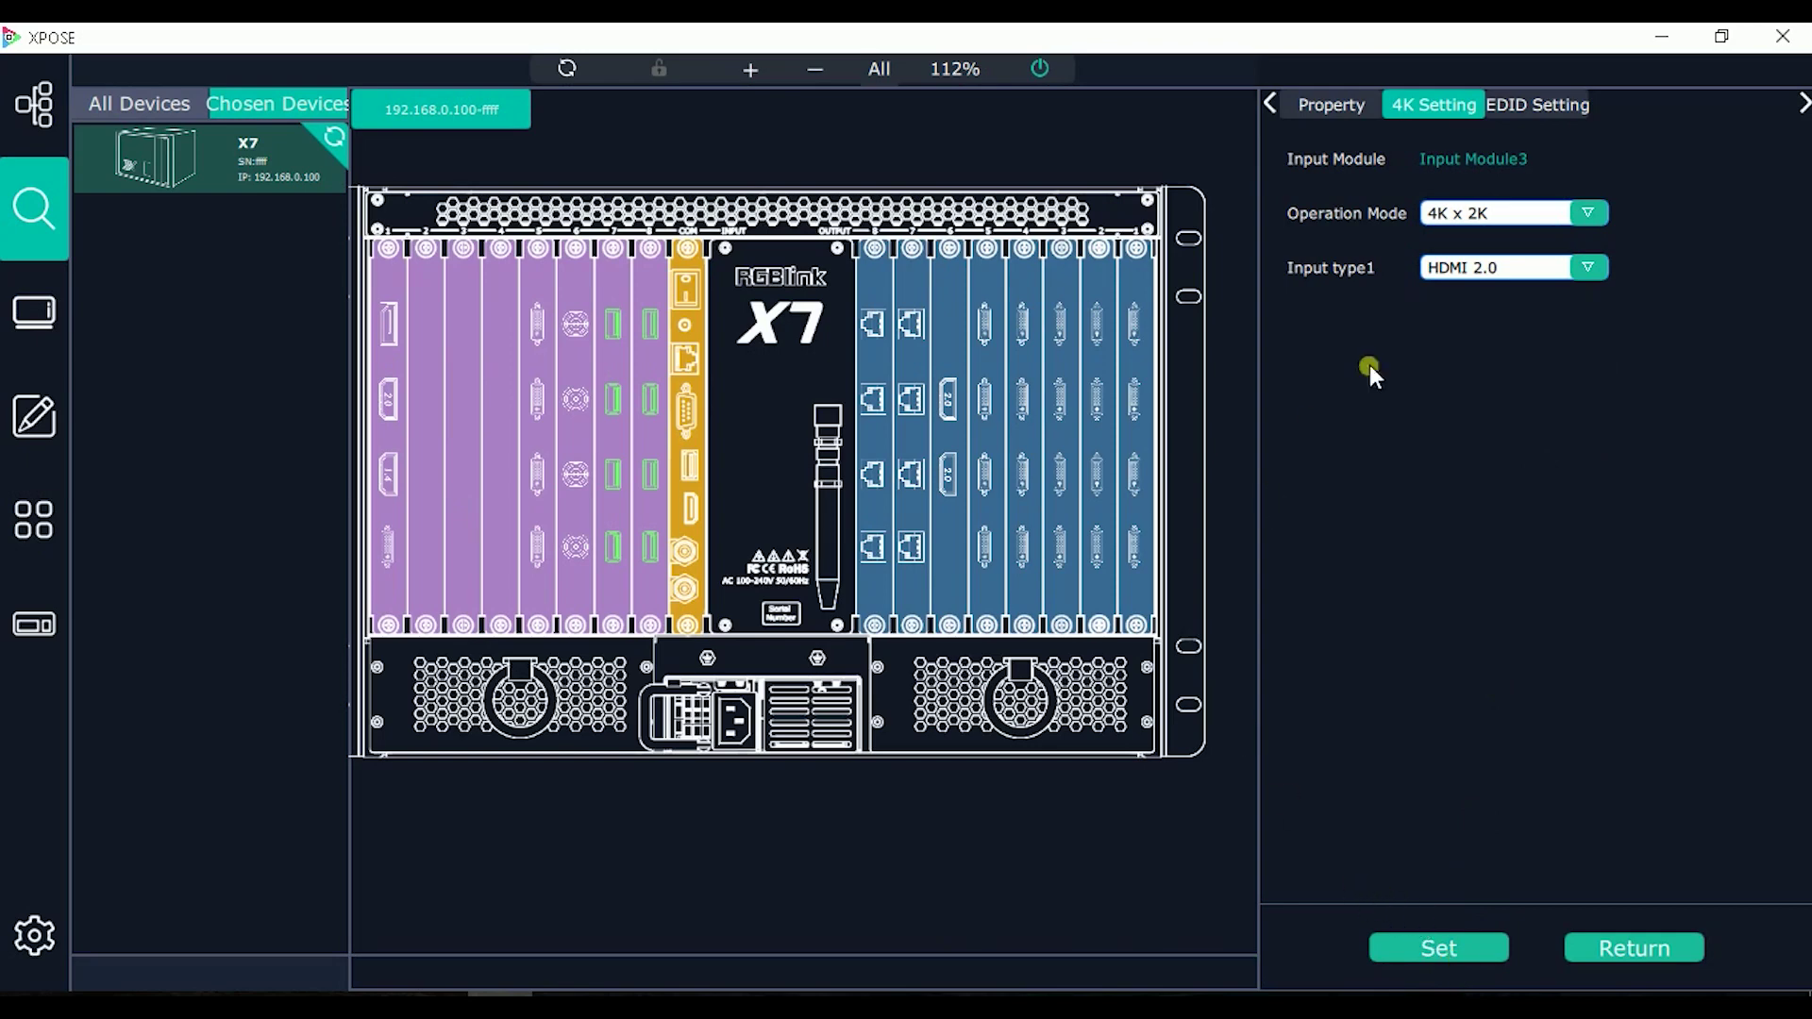
left_click(1441, 945)
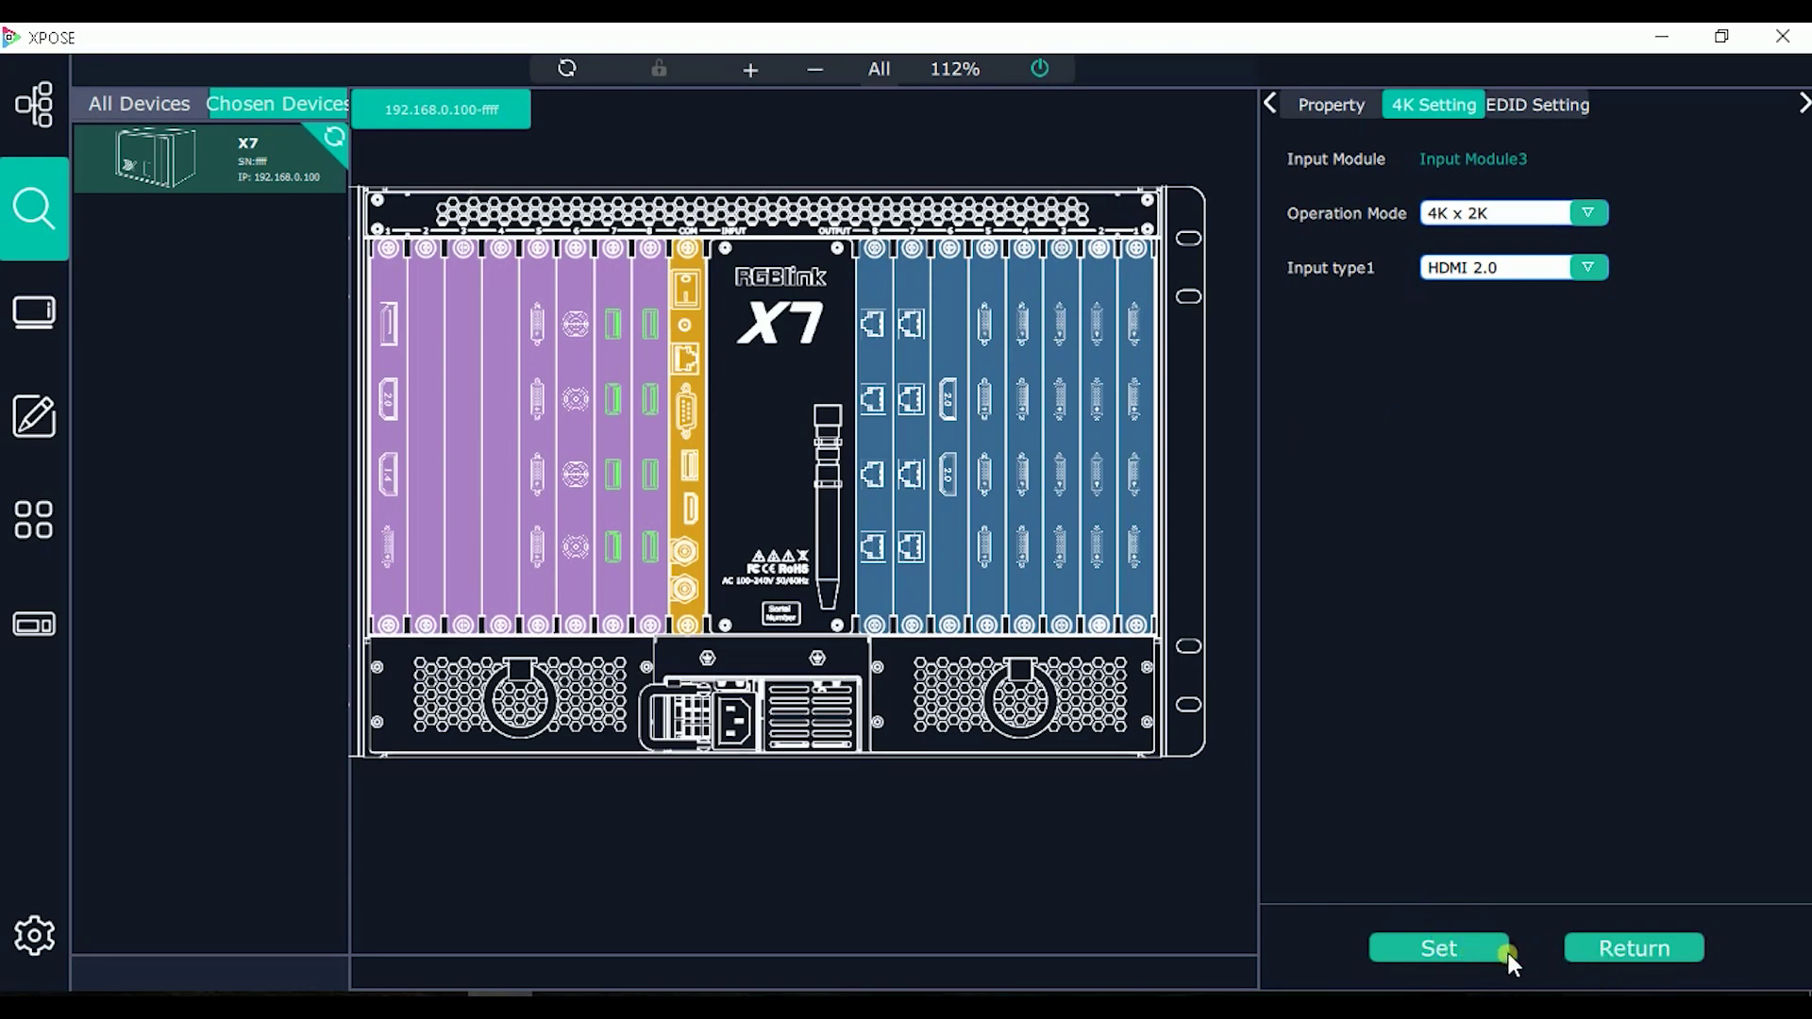
left_click(1622, 949)
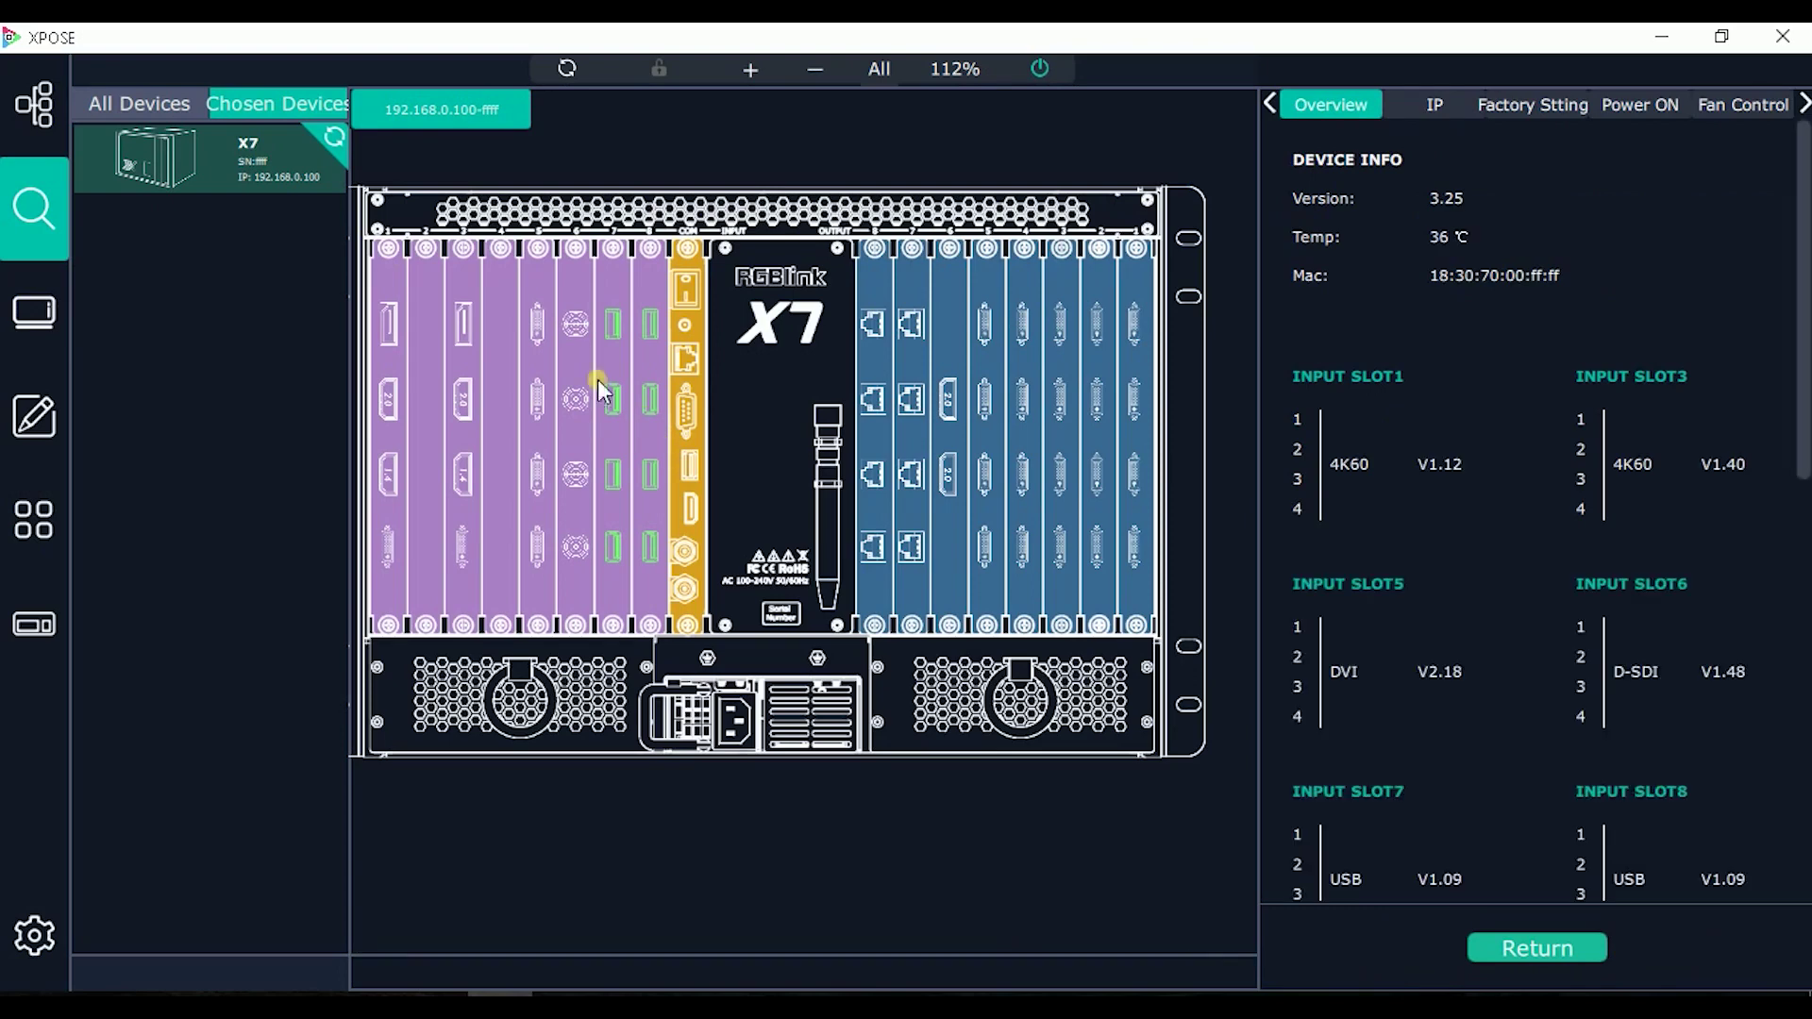
Step: Set input module 1 to HDMI 2.0 from a slot 1 port and return to the overview
left_click(394, 474)
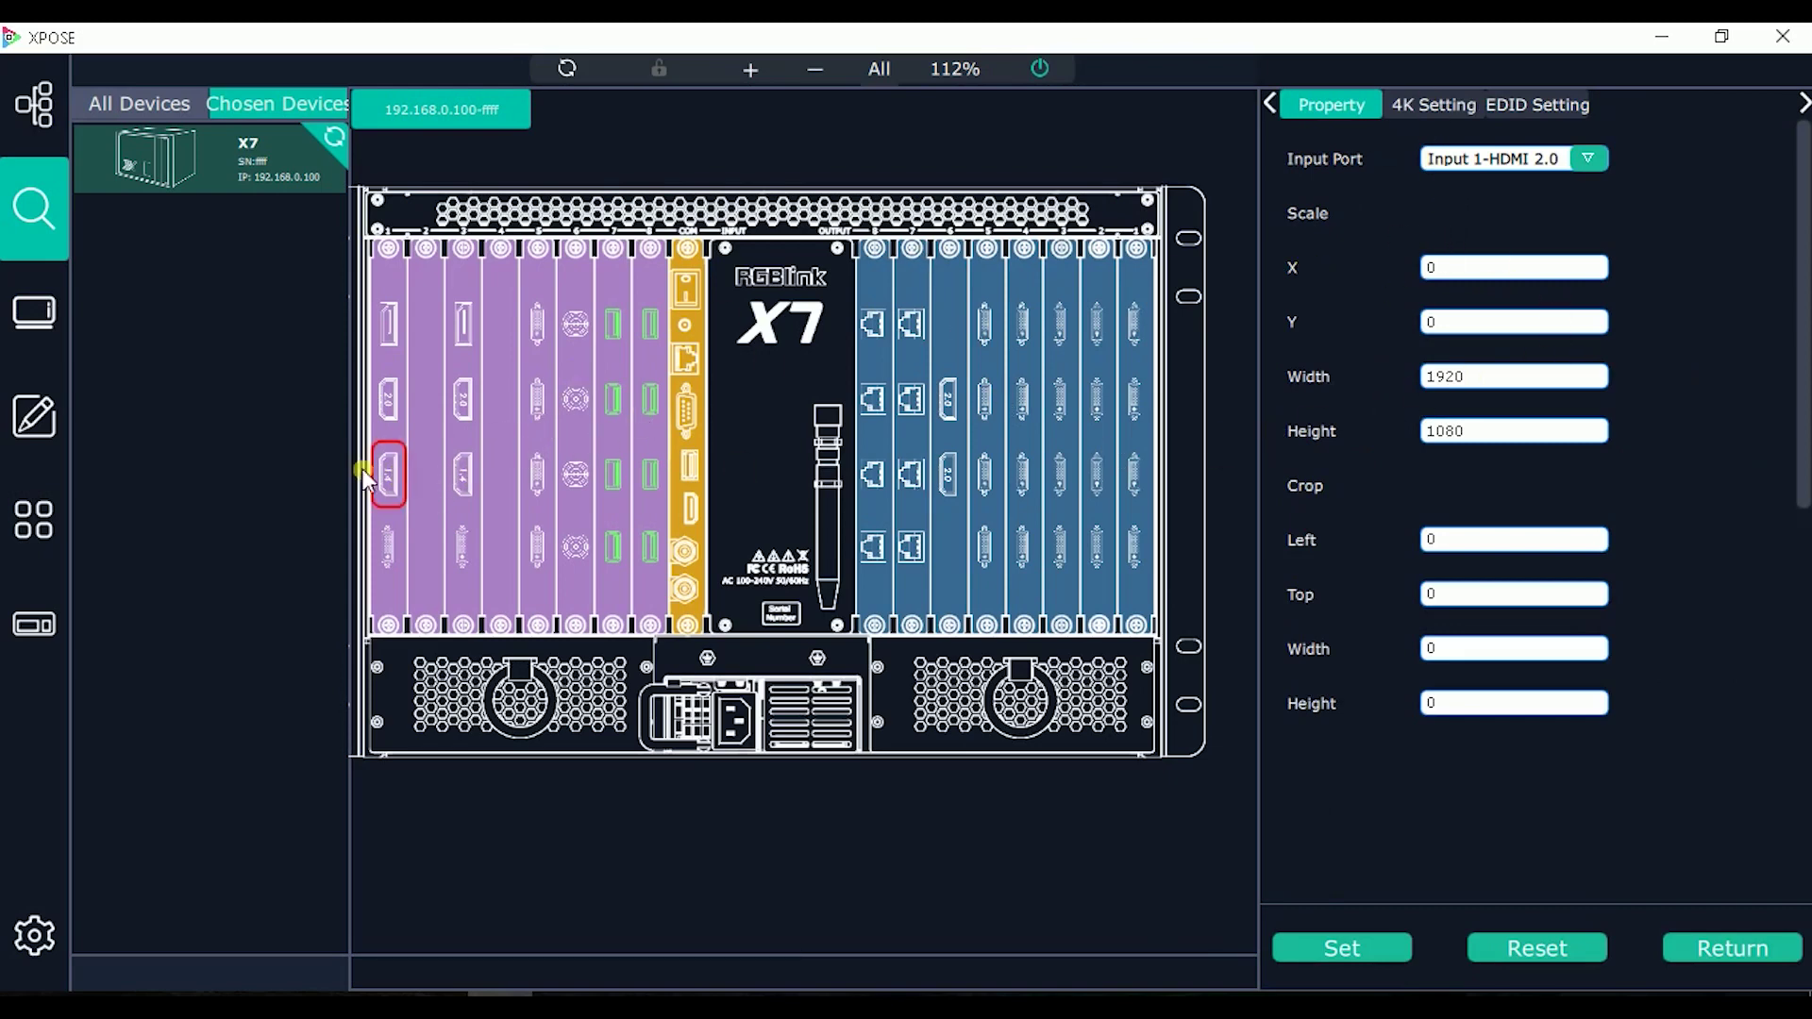
left_click(1442, 104)
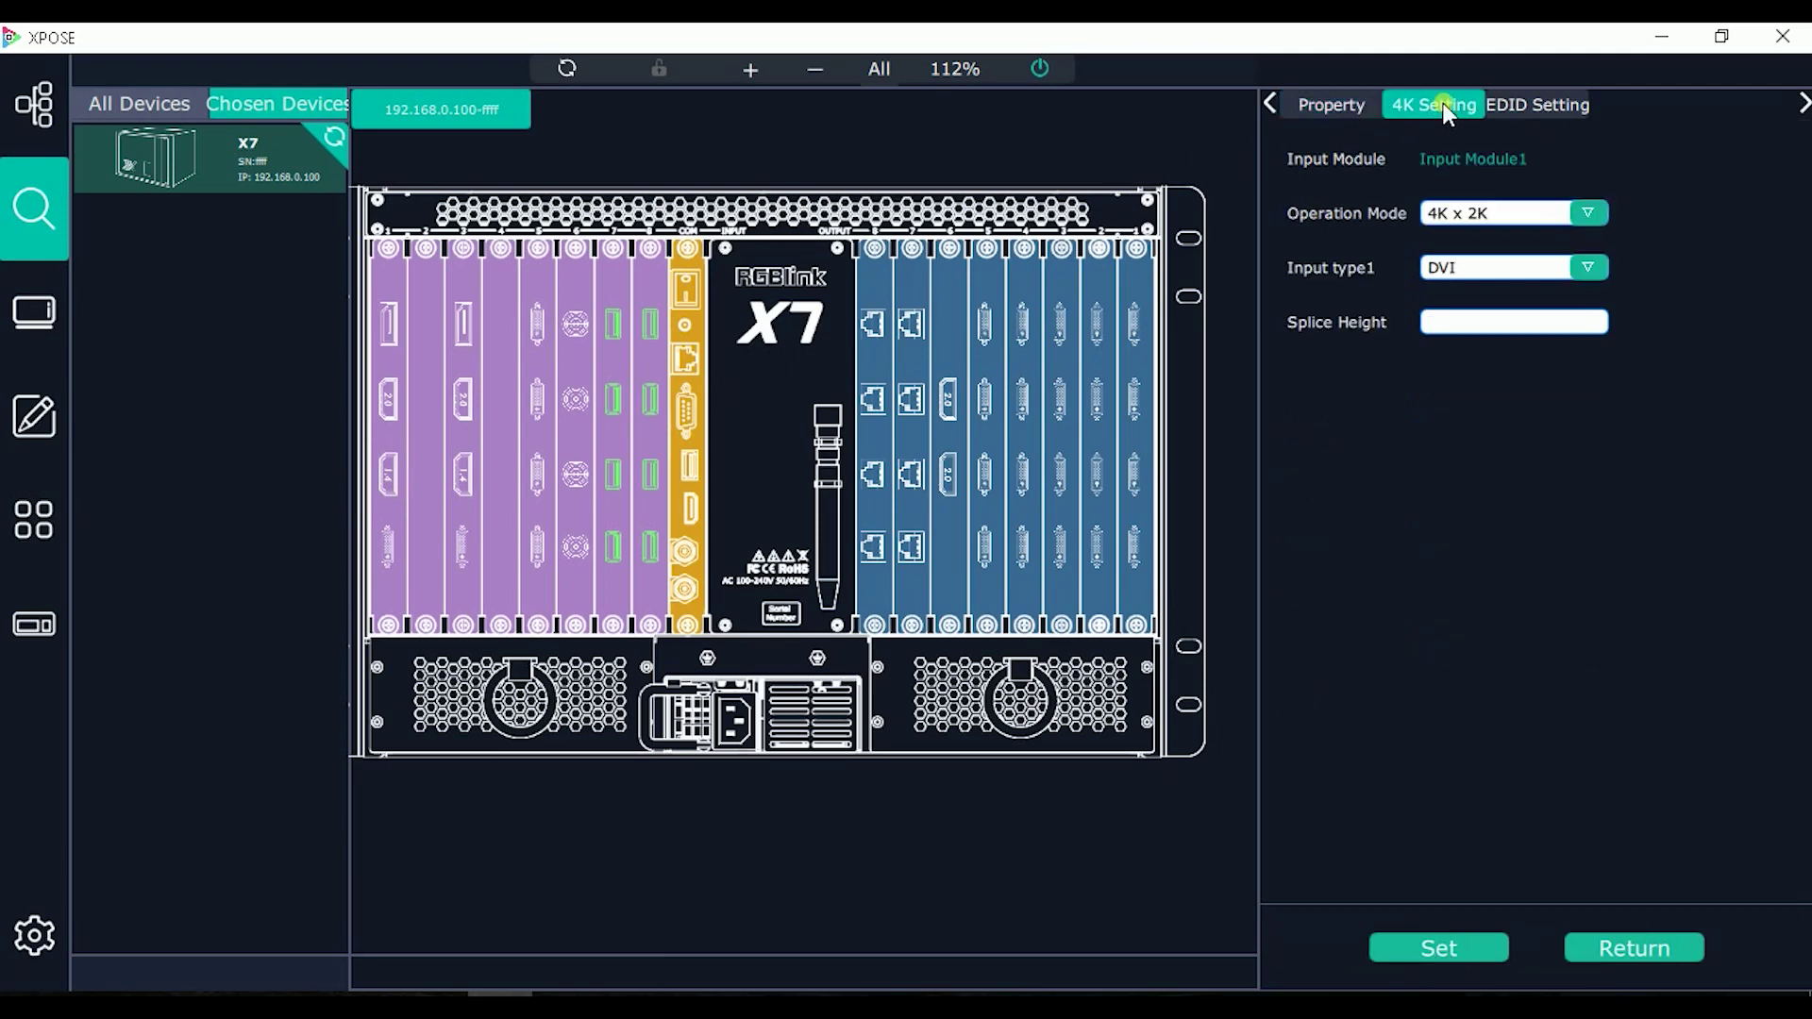
left_click(1583, 268)
left_click(1557, 311)
left_click(1417, 949)
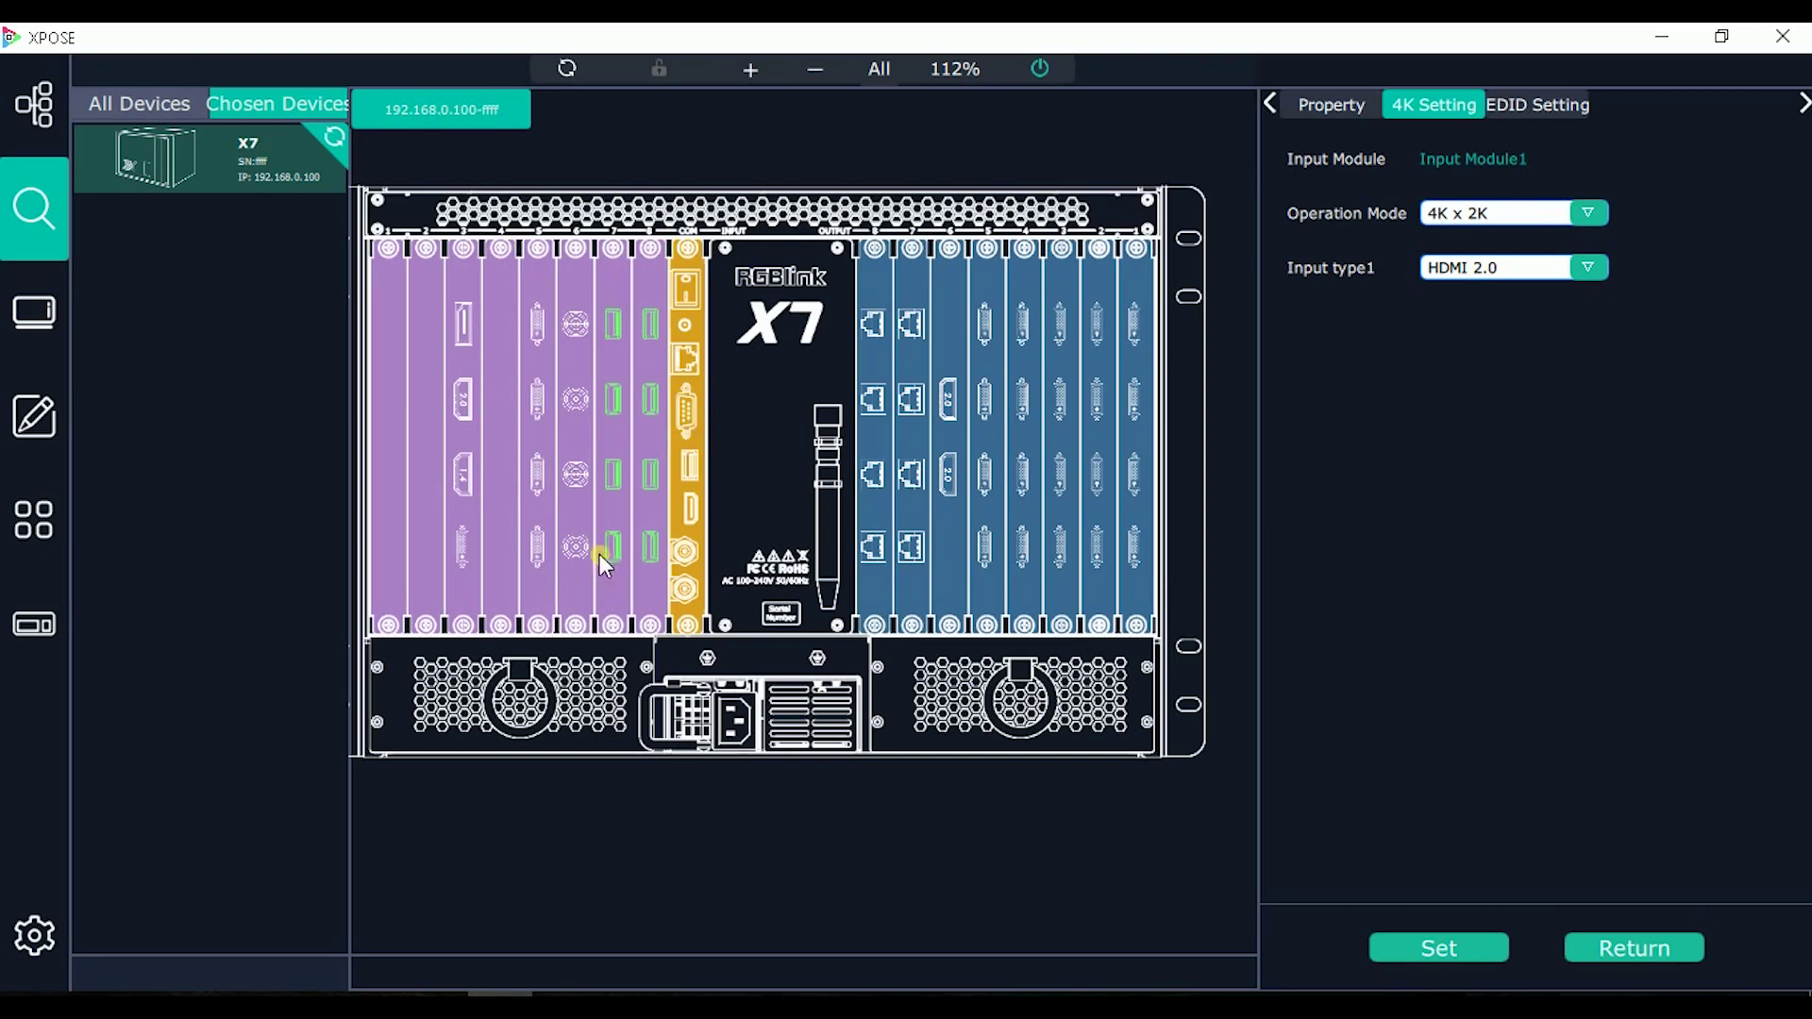
left_click(1612, 949)
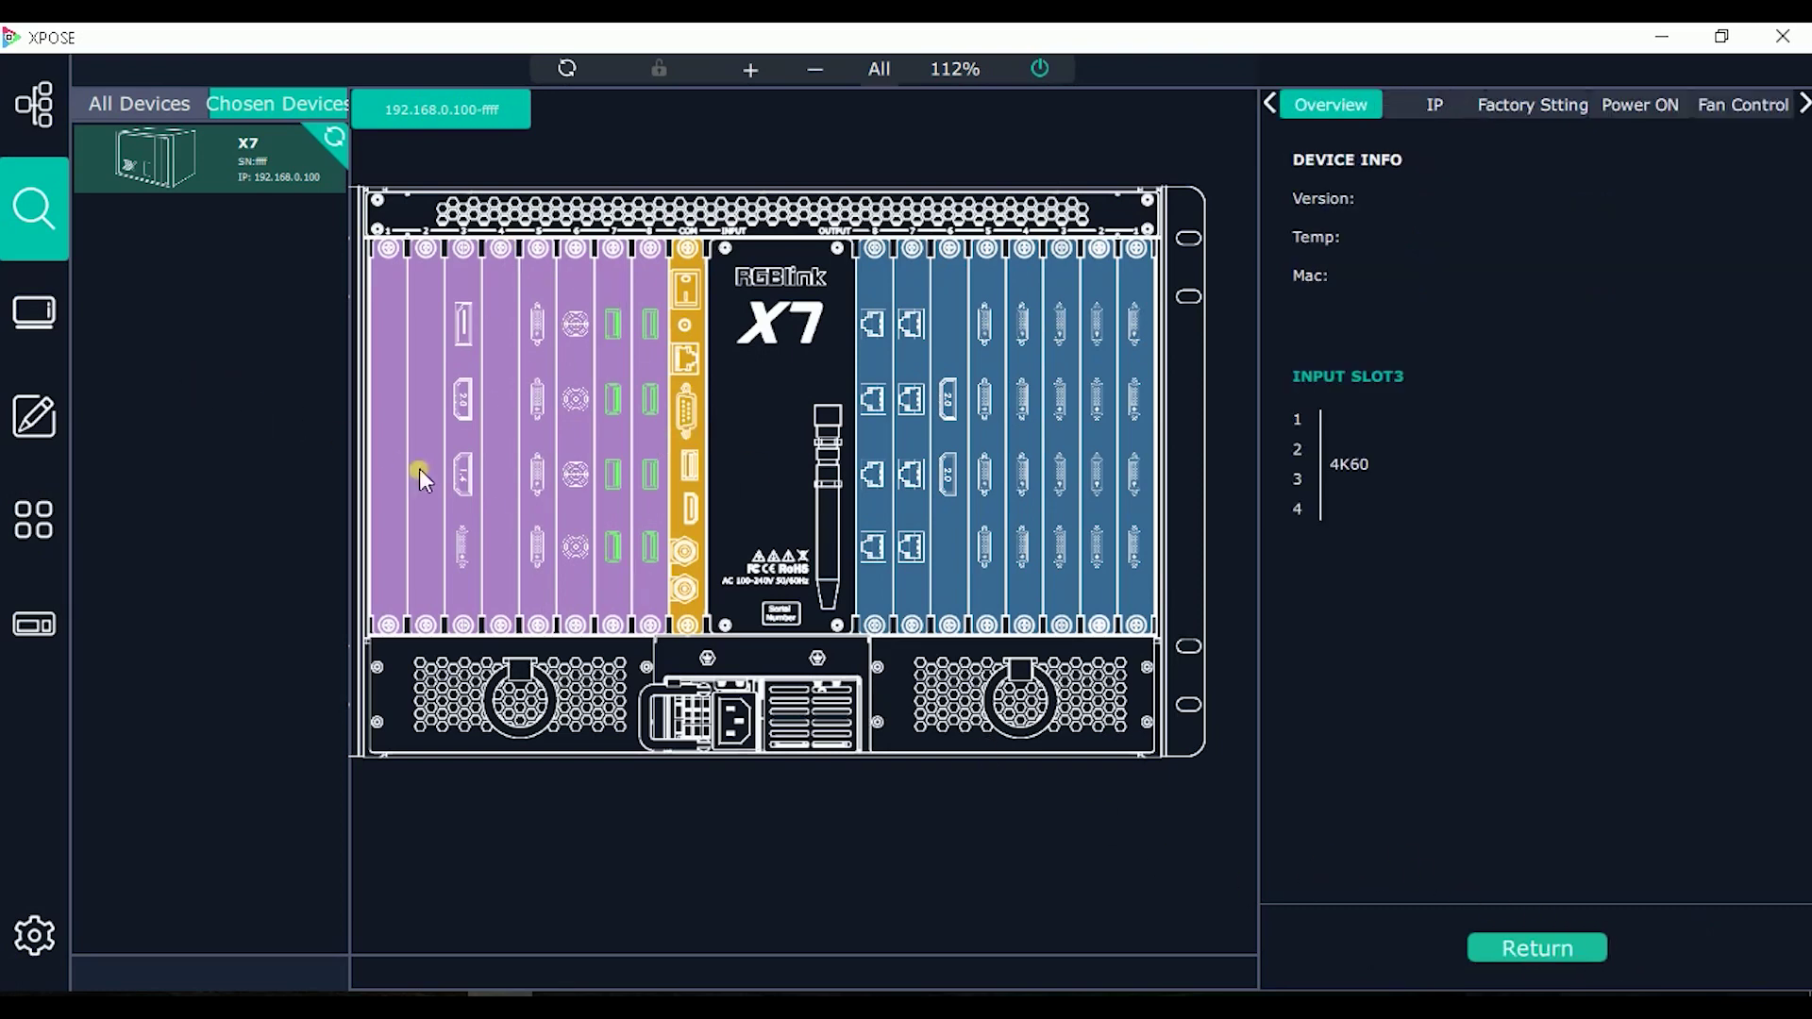
Step: Switch input module 3 to HDMI 2.0, then to HDMI 1.4, applying each
left_click(466, 476)
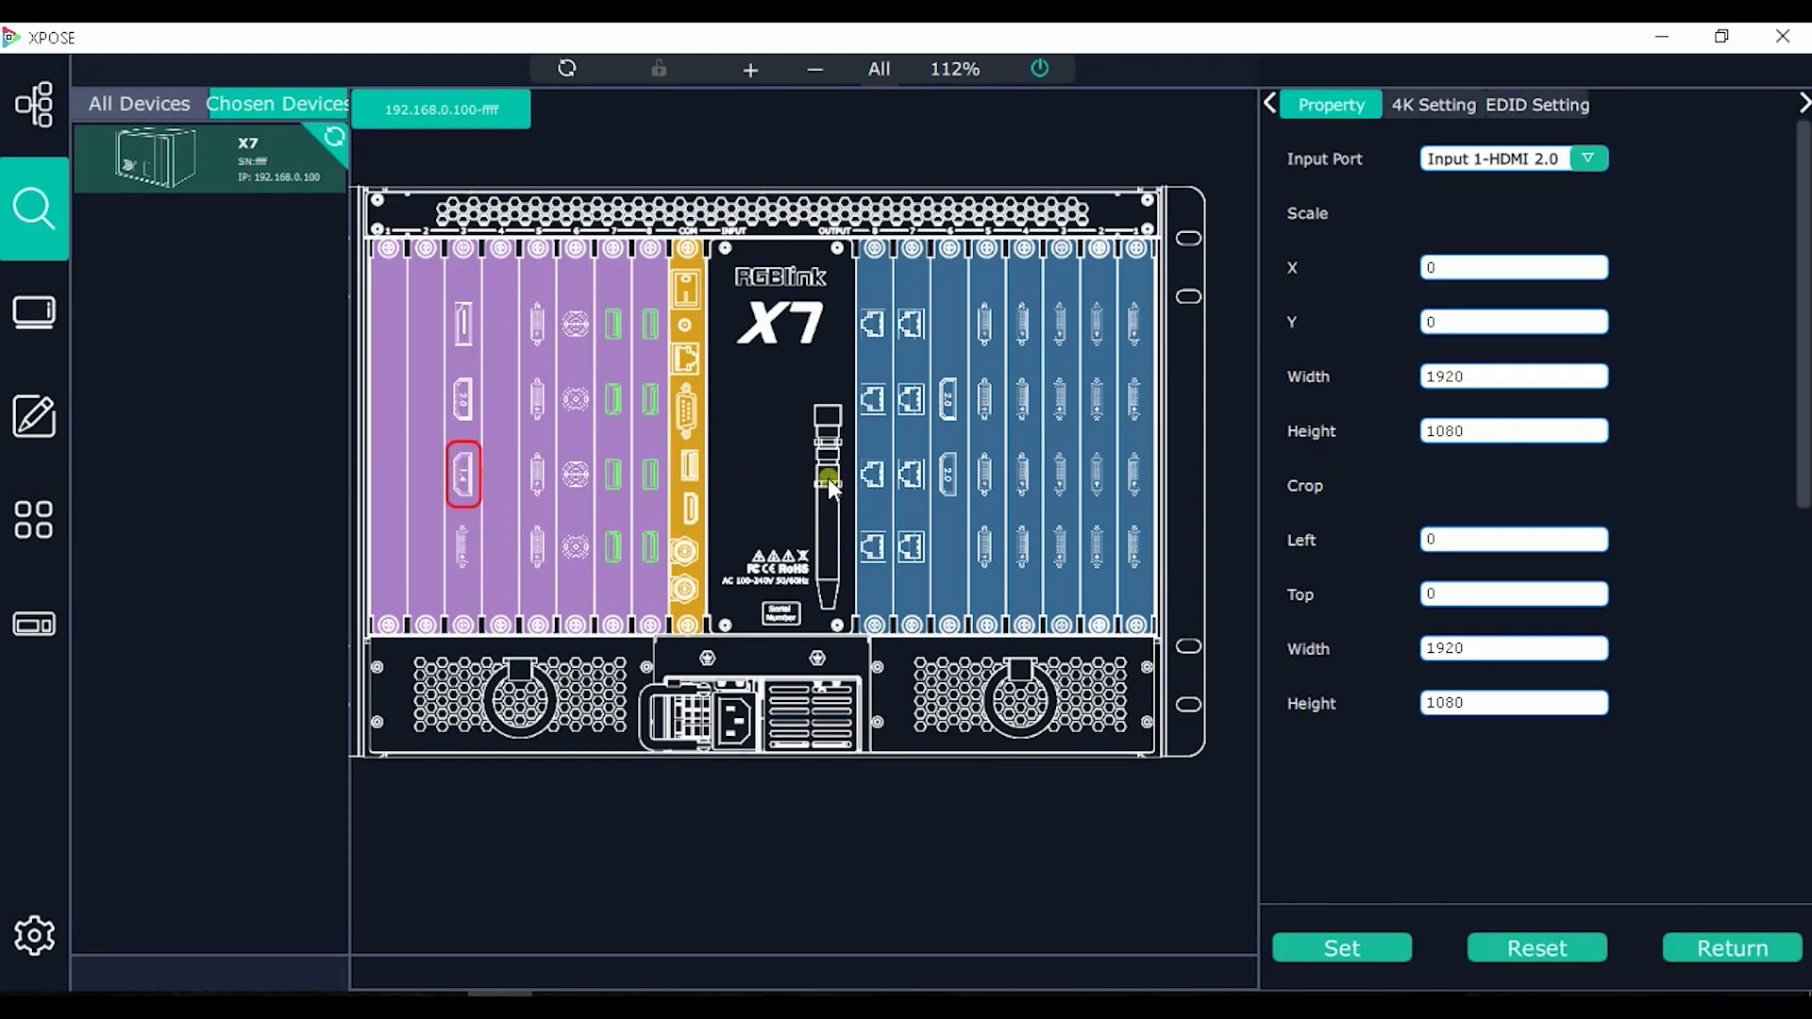
left_click(1453, 106)
left_click(1521, 268)
left_click(1521, 301)
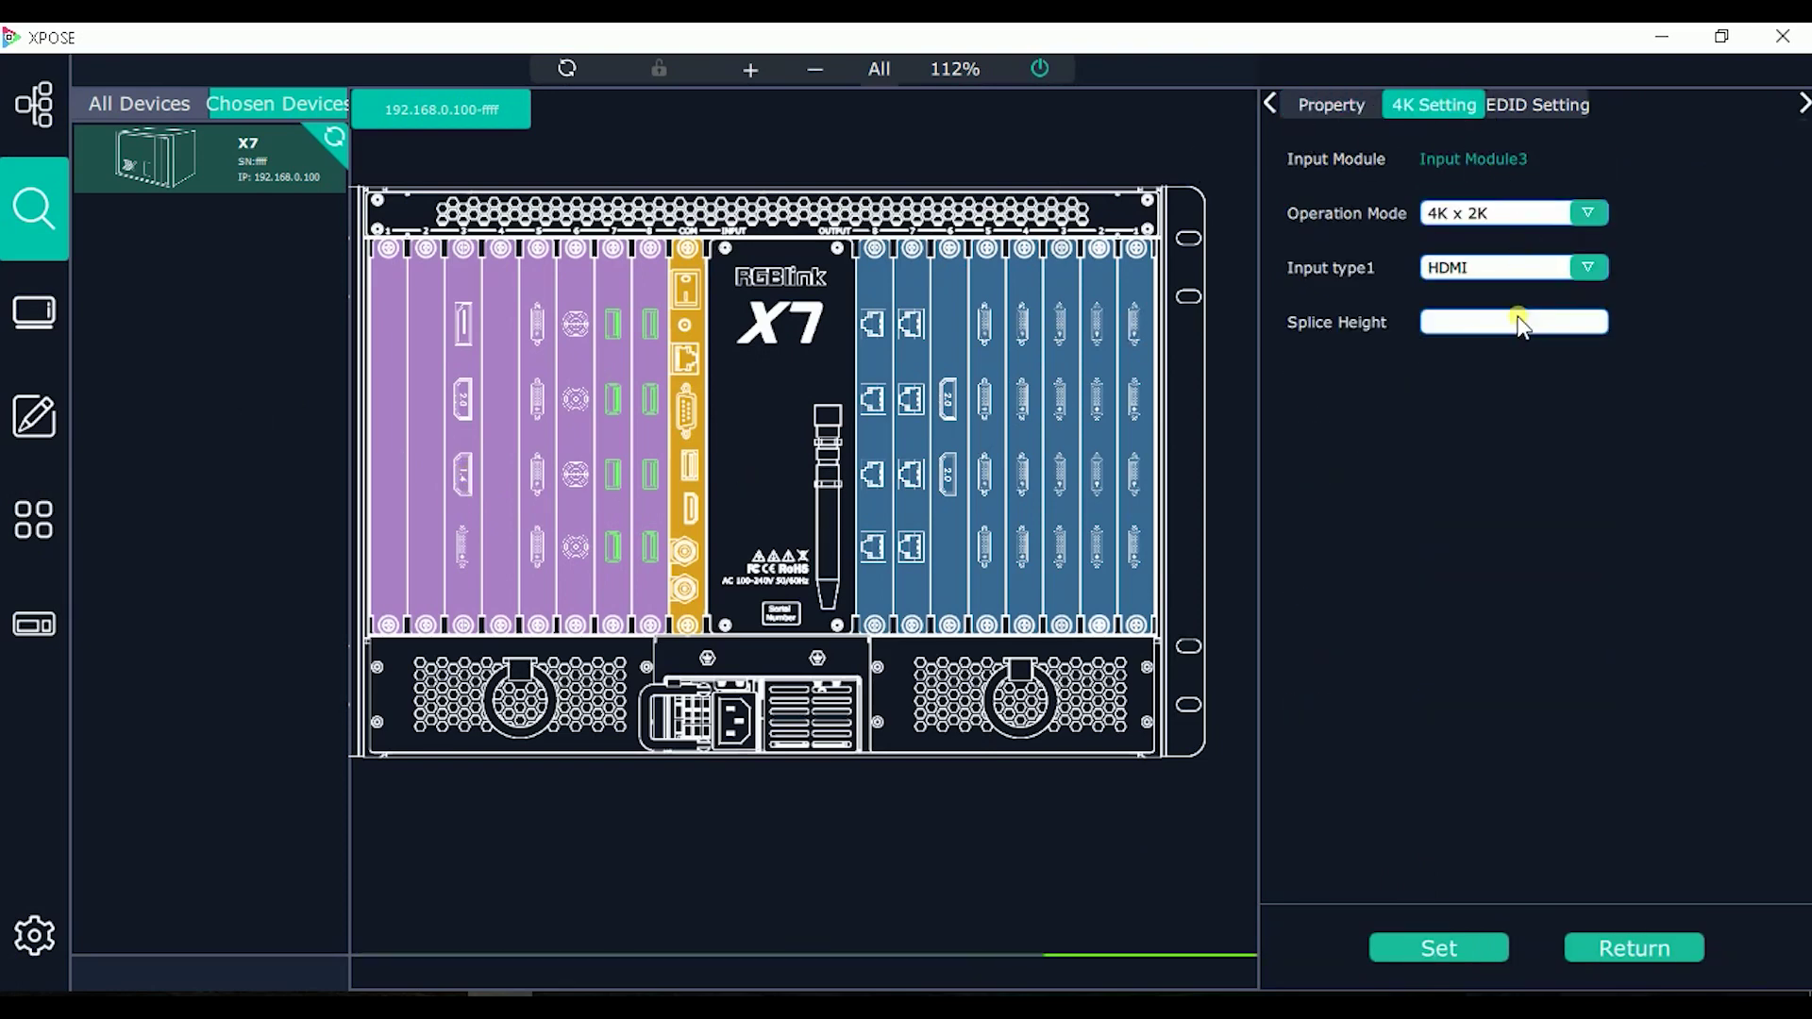
left_click(1413, 948)
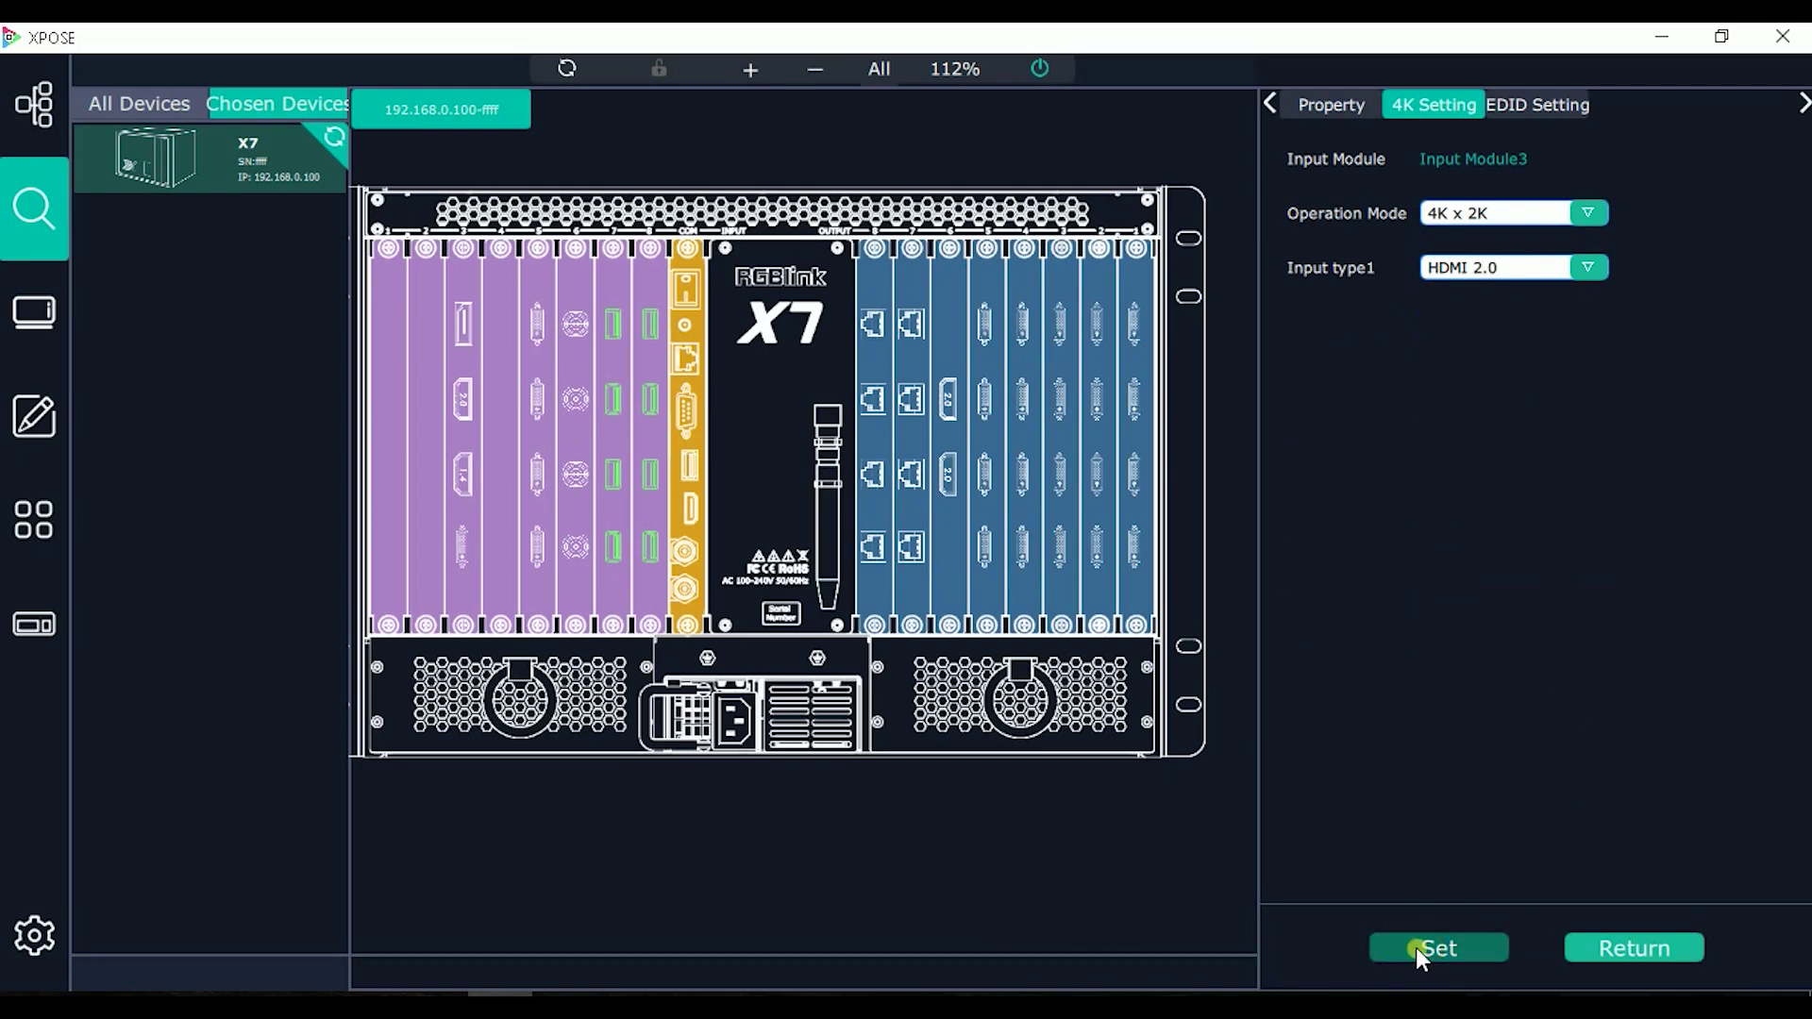
left_click(1558, 274)
left_click(1549, 321)
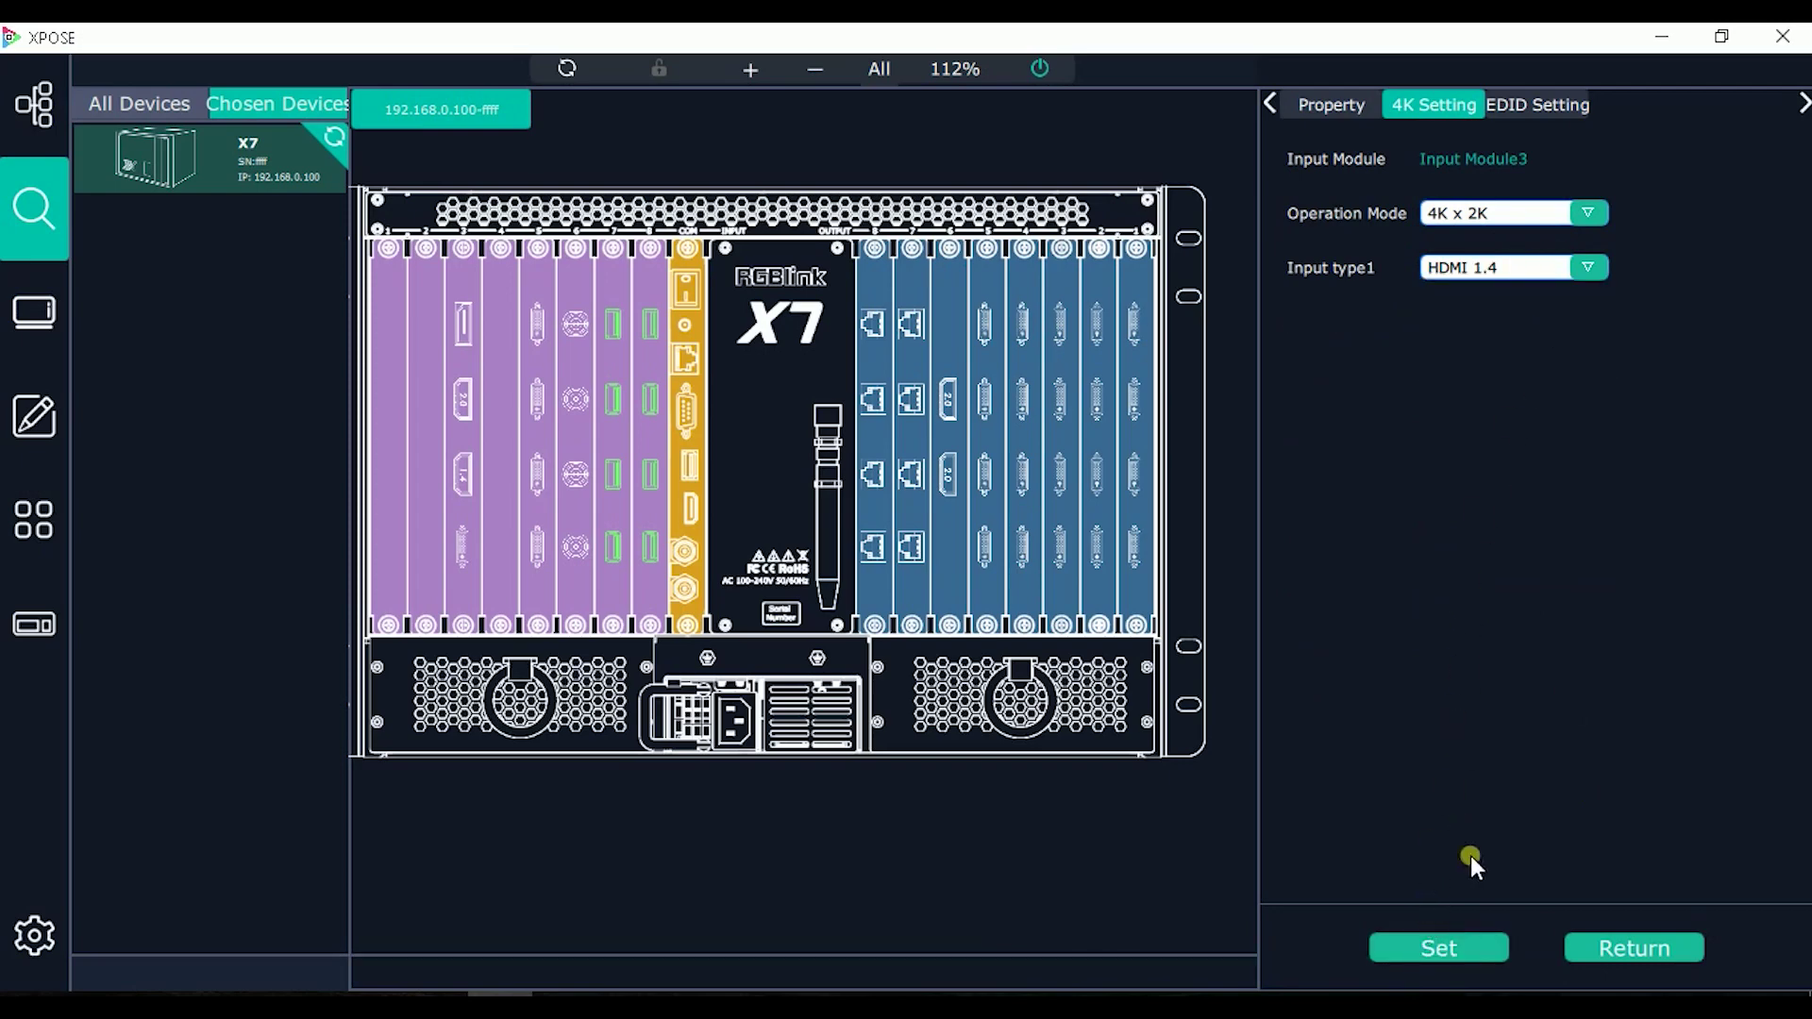
left_click(1480, 949)
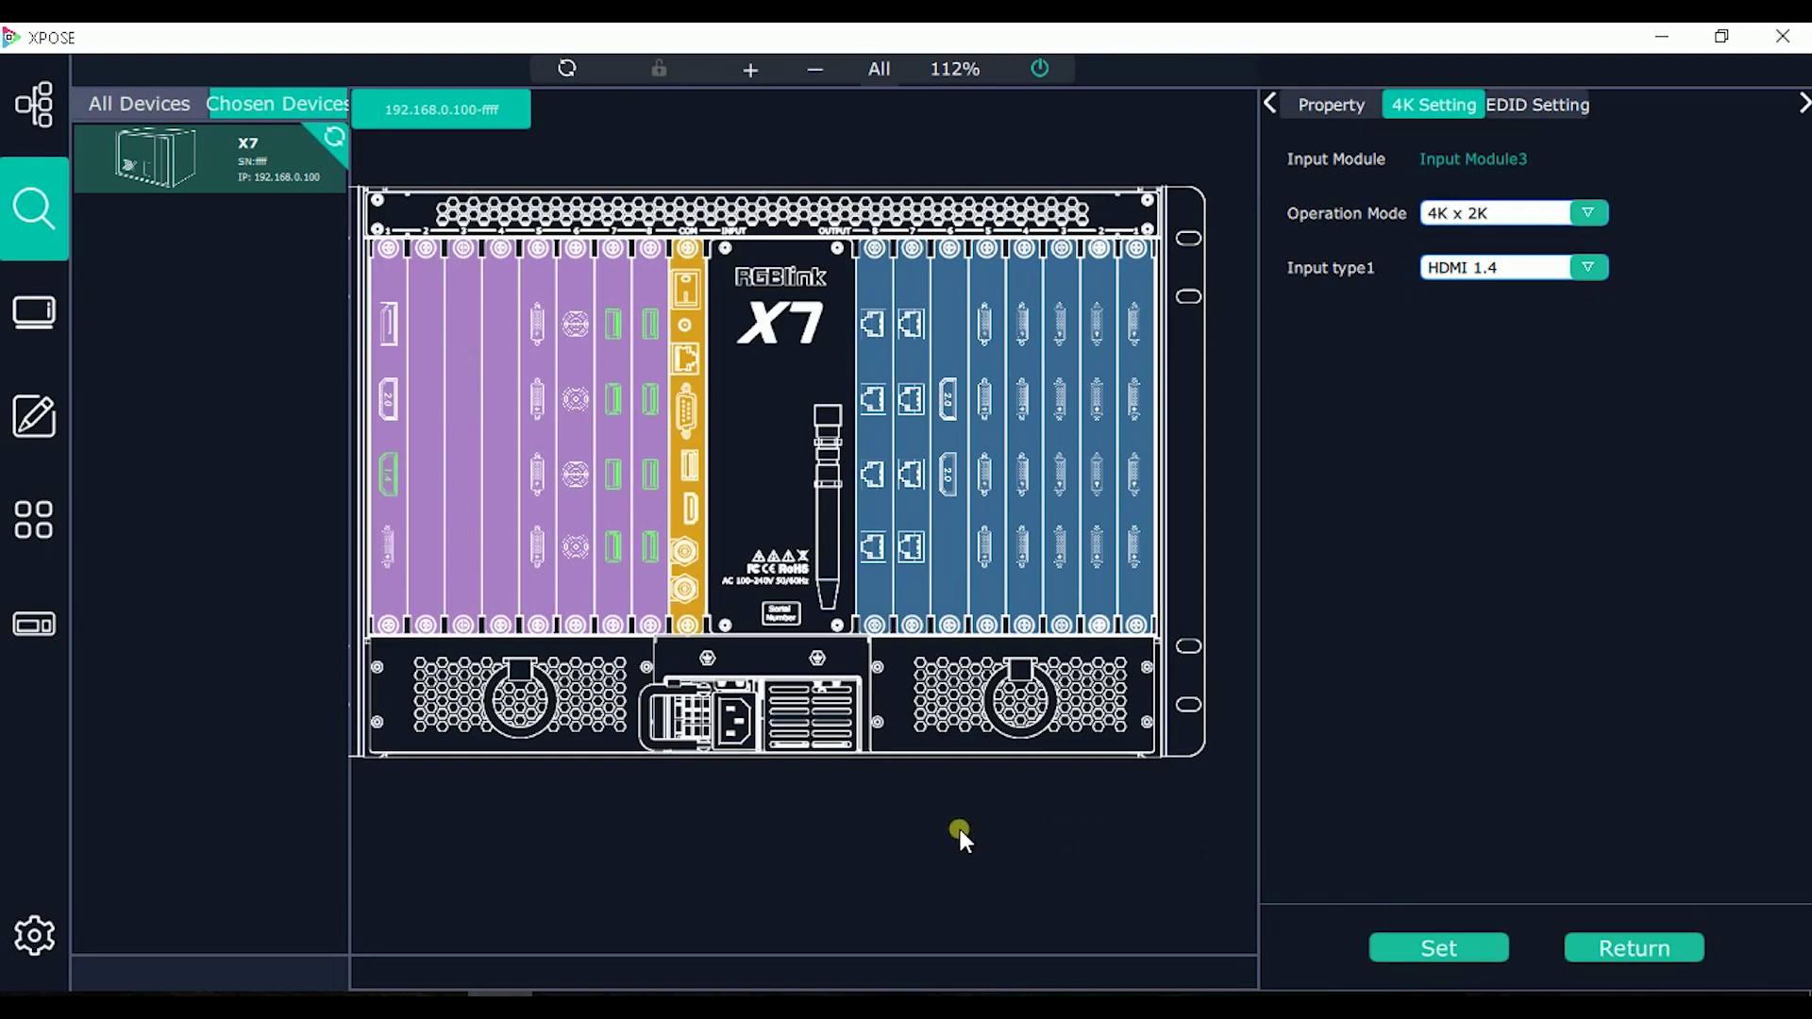
left_click(1650, 951)
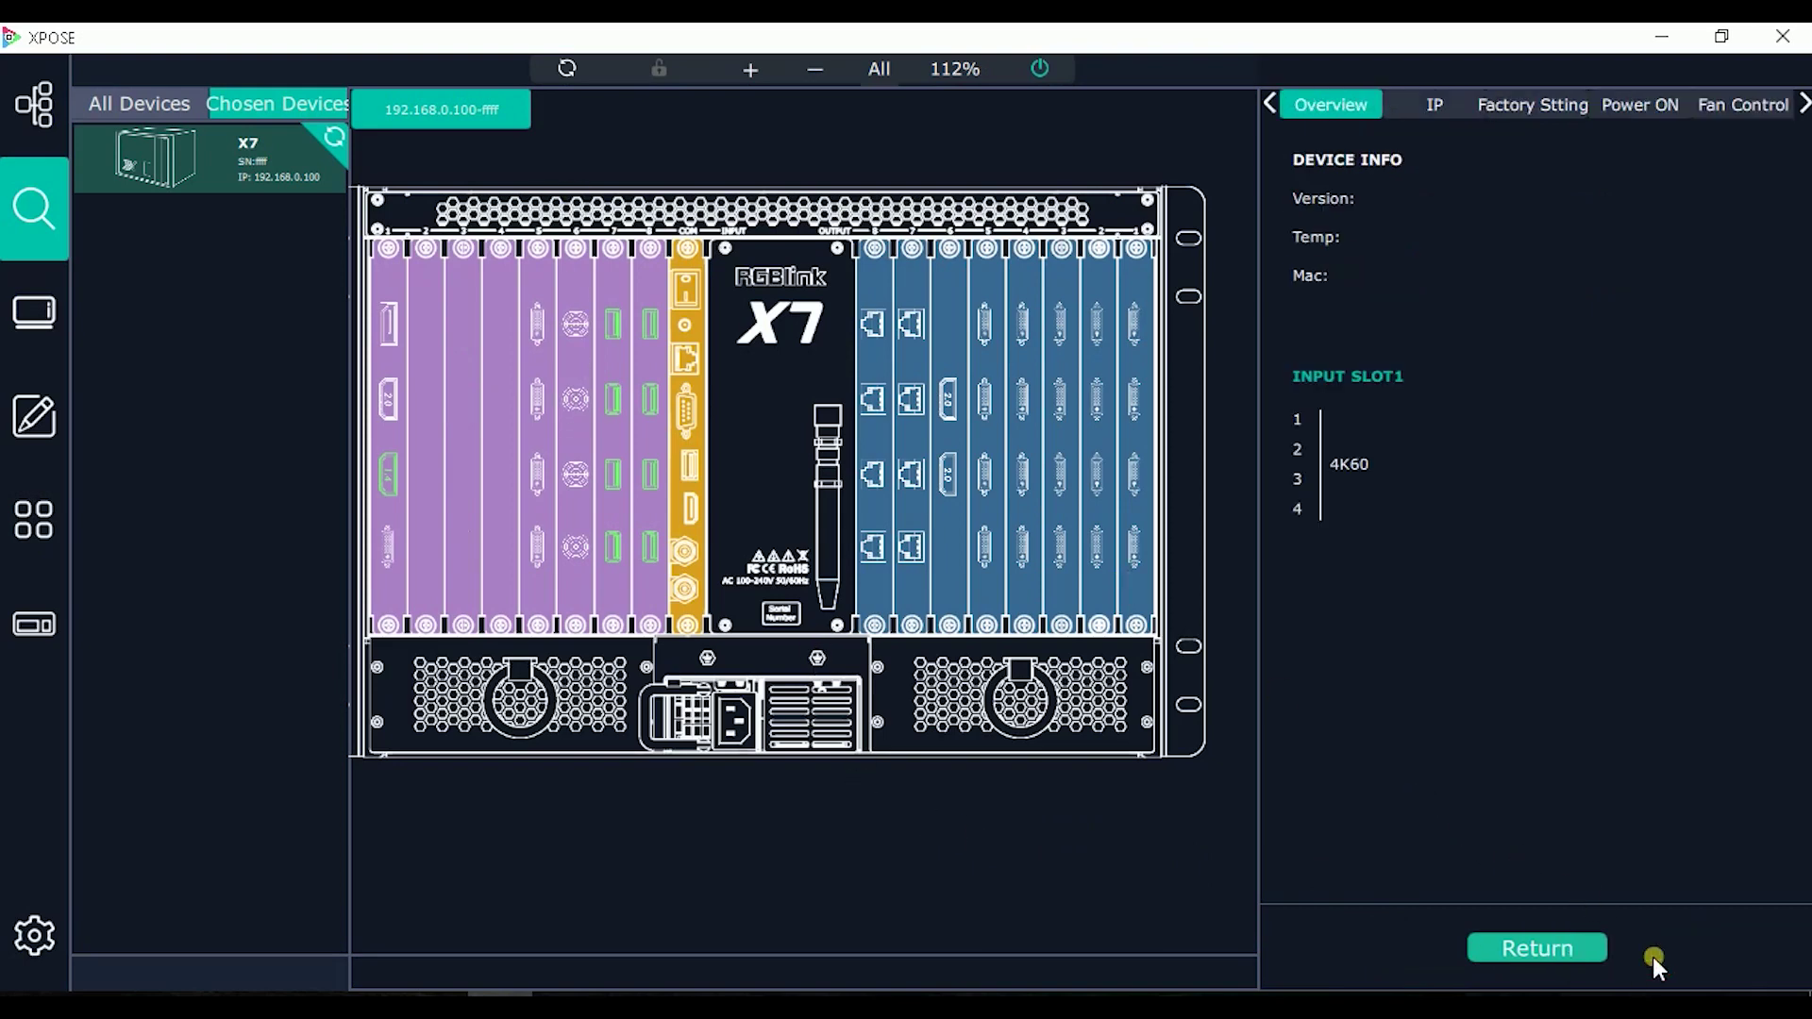
left_click(648, 277)
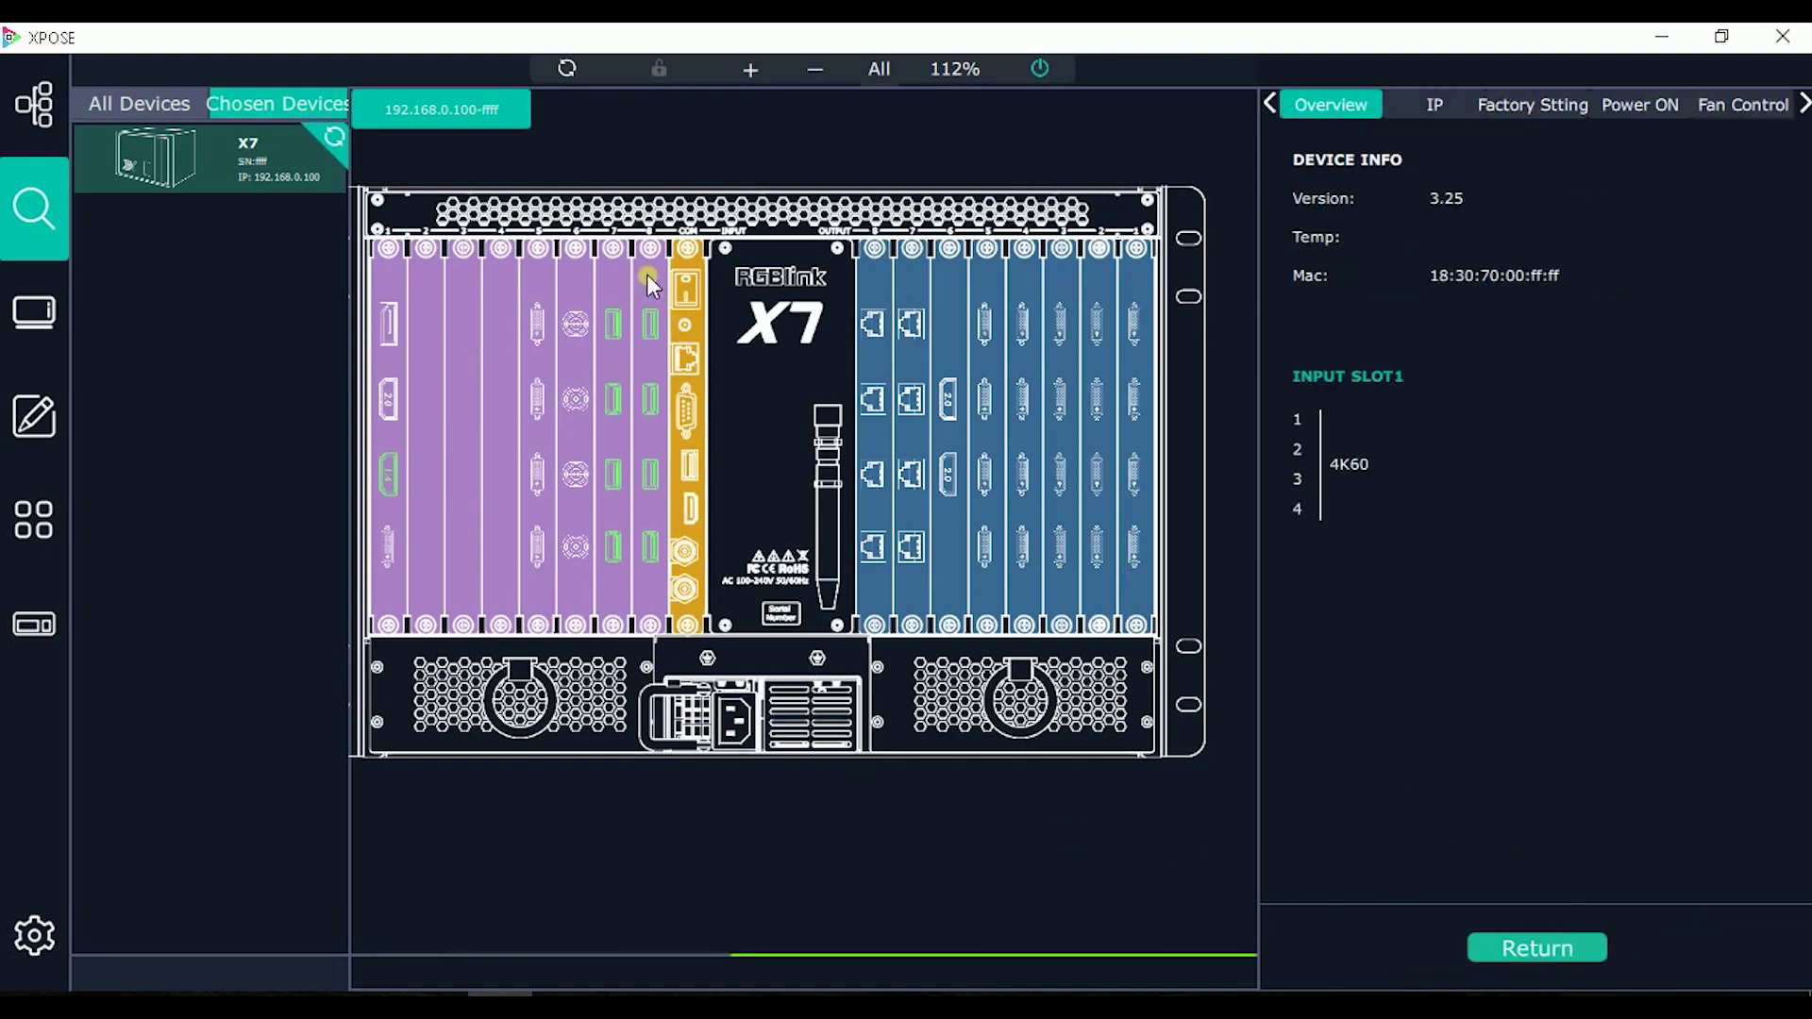
Step: Refresh the X7 device status, close the info panel, and open the USB input port's settings
left_click(569, 70)
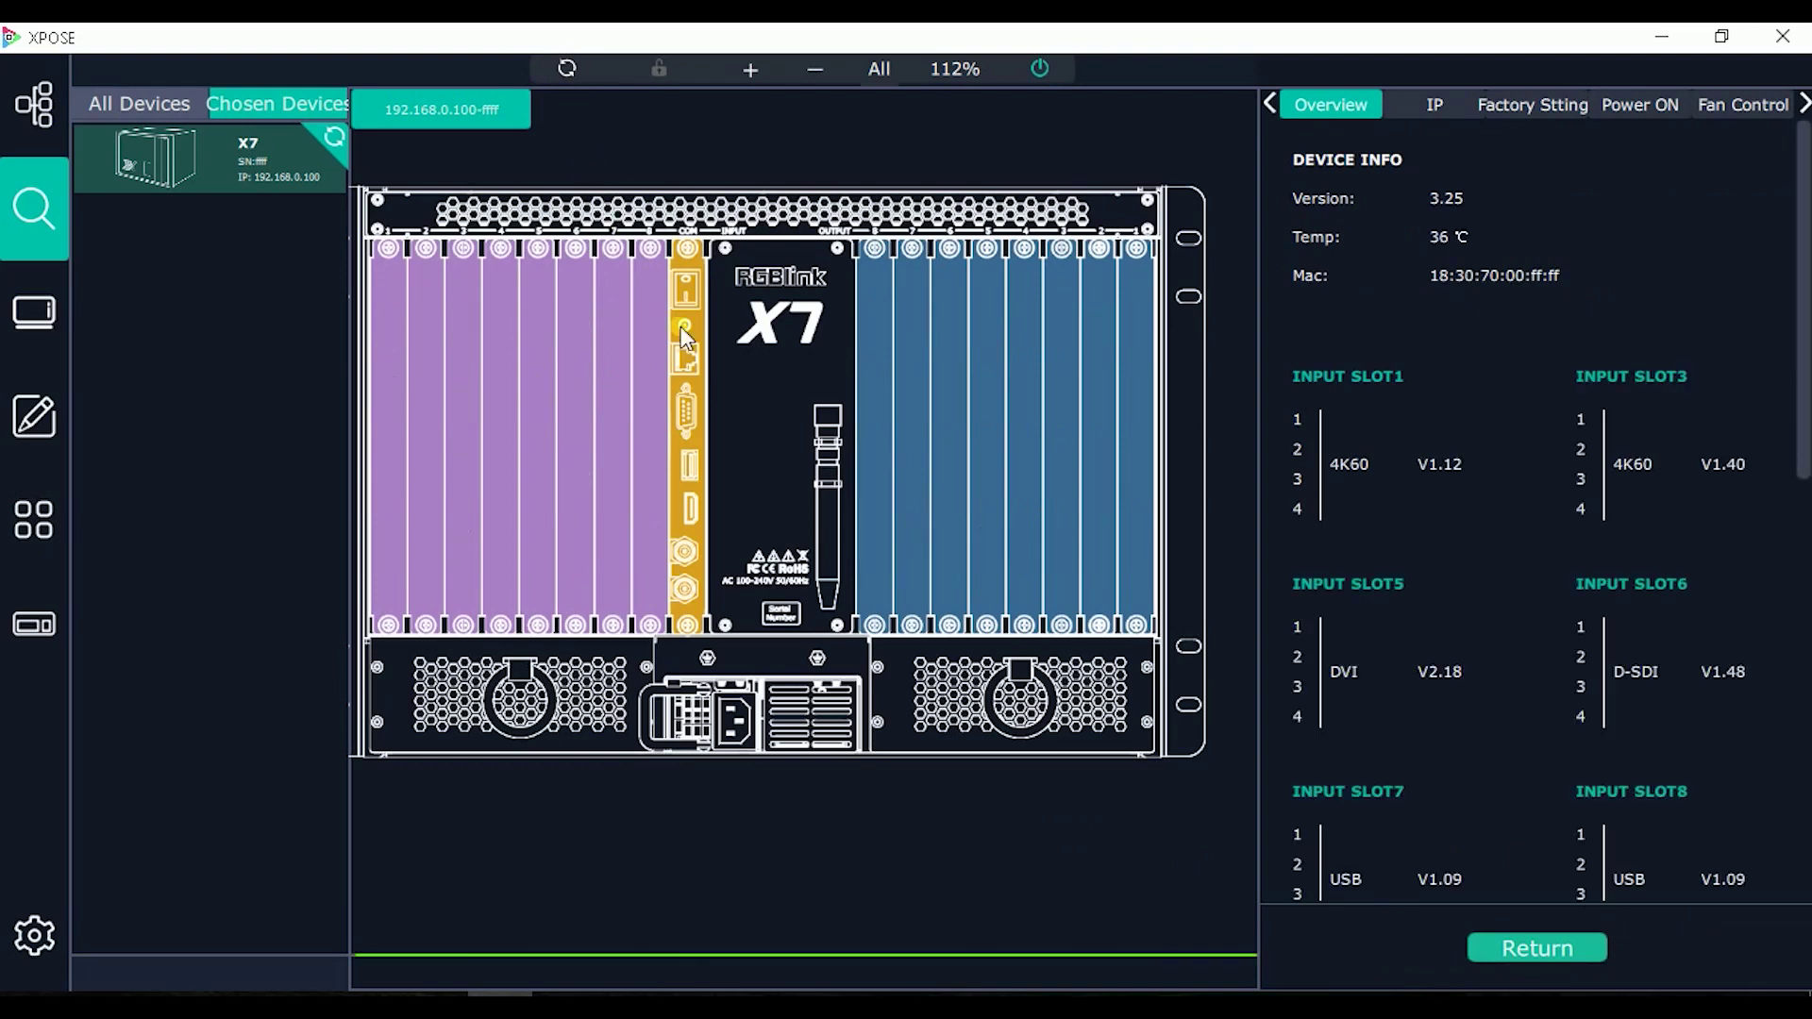
left_click(1499, 947)
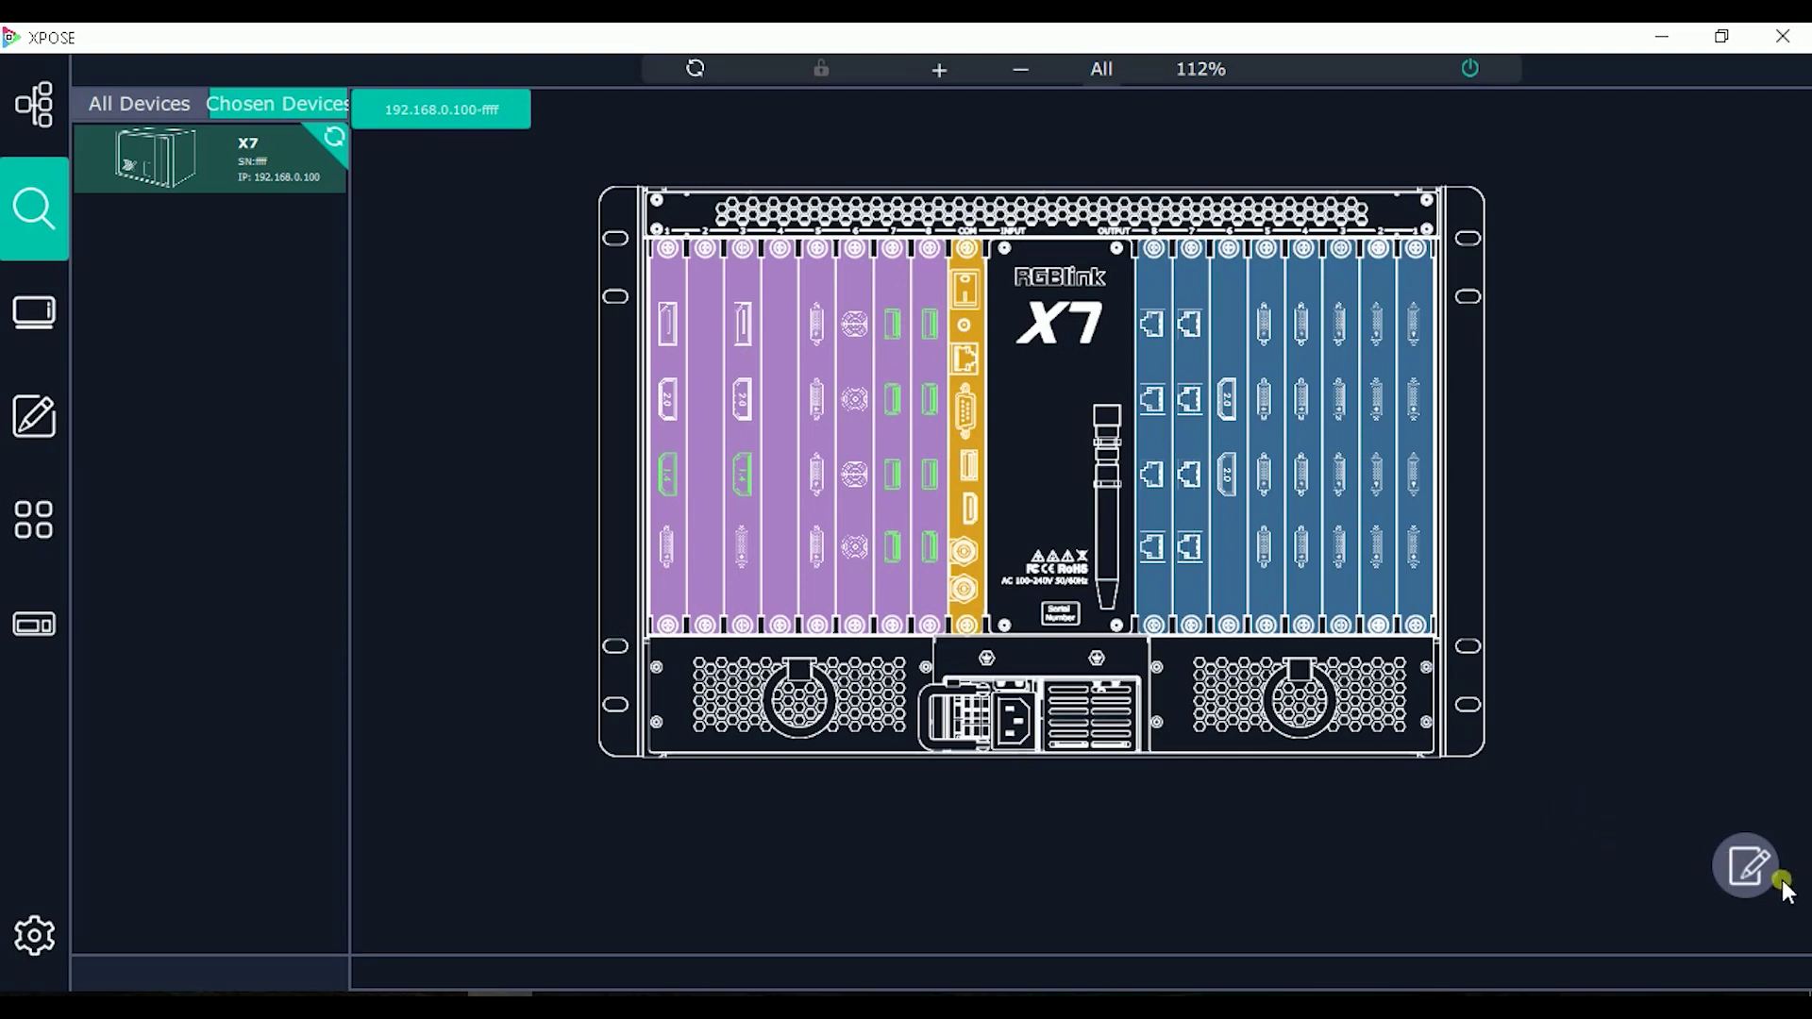
left_click(1747, 865)
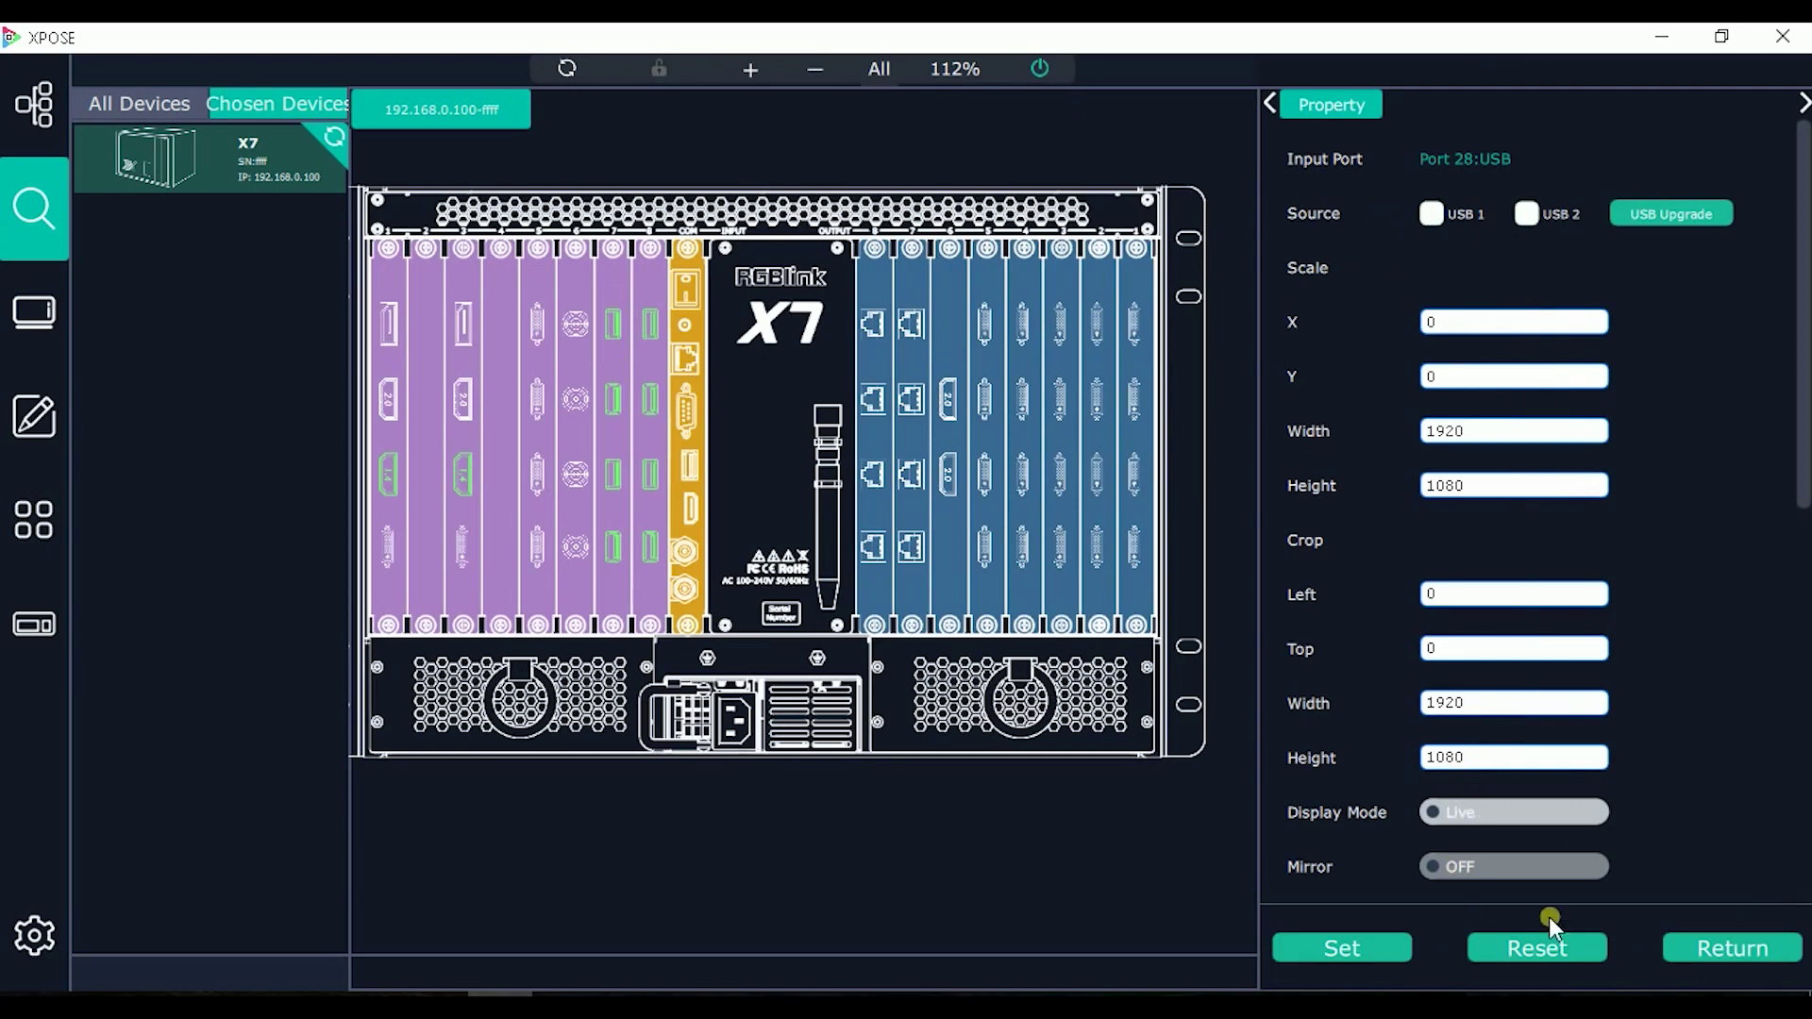
Step: Close the USB input port's Property panel
left_click(1713, 943)
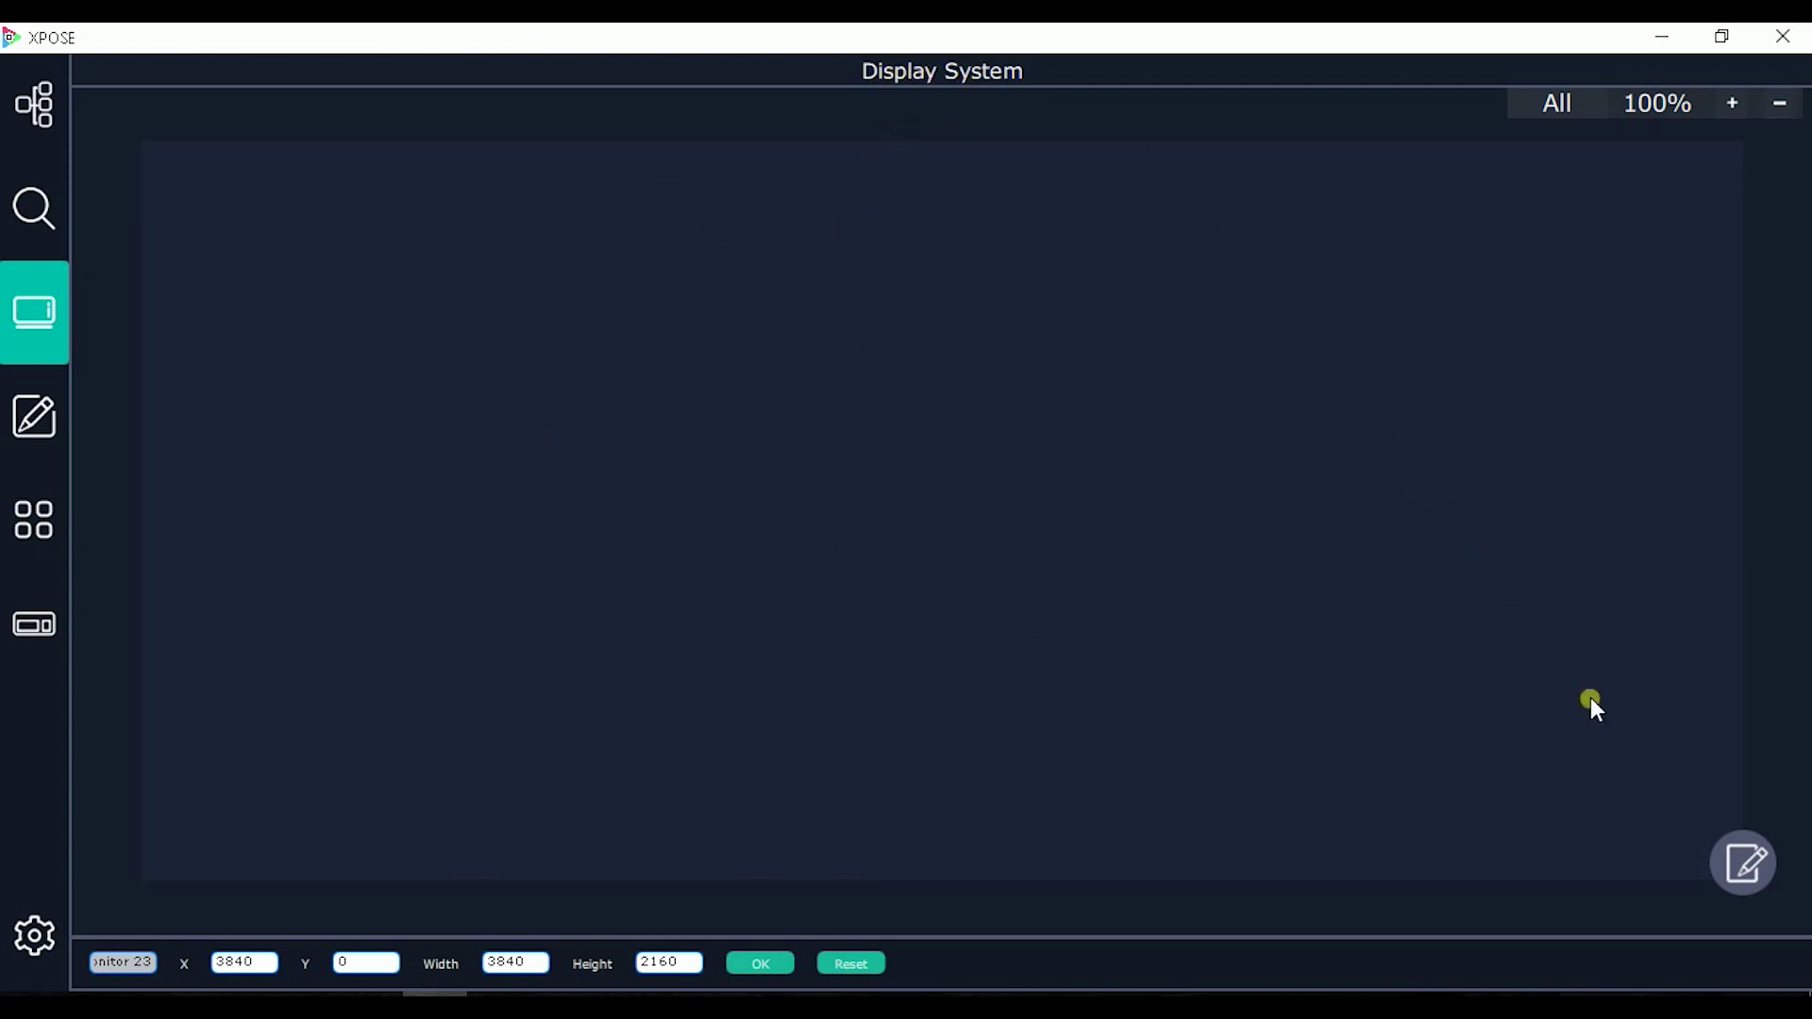
Step: Open the screen template panel and bring up the list of screen modes
left_click(1744, 862)
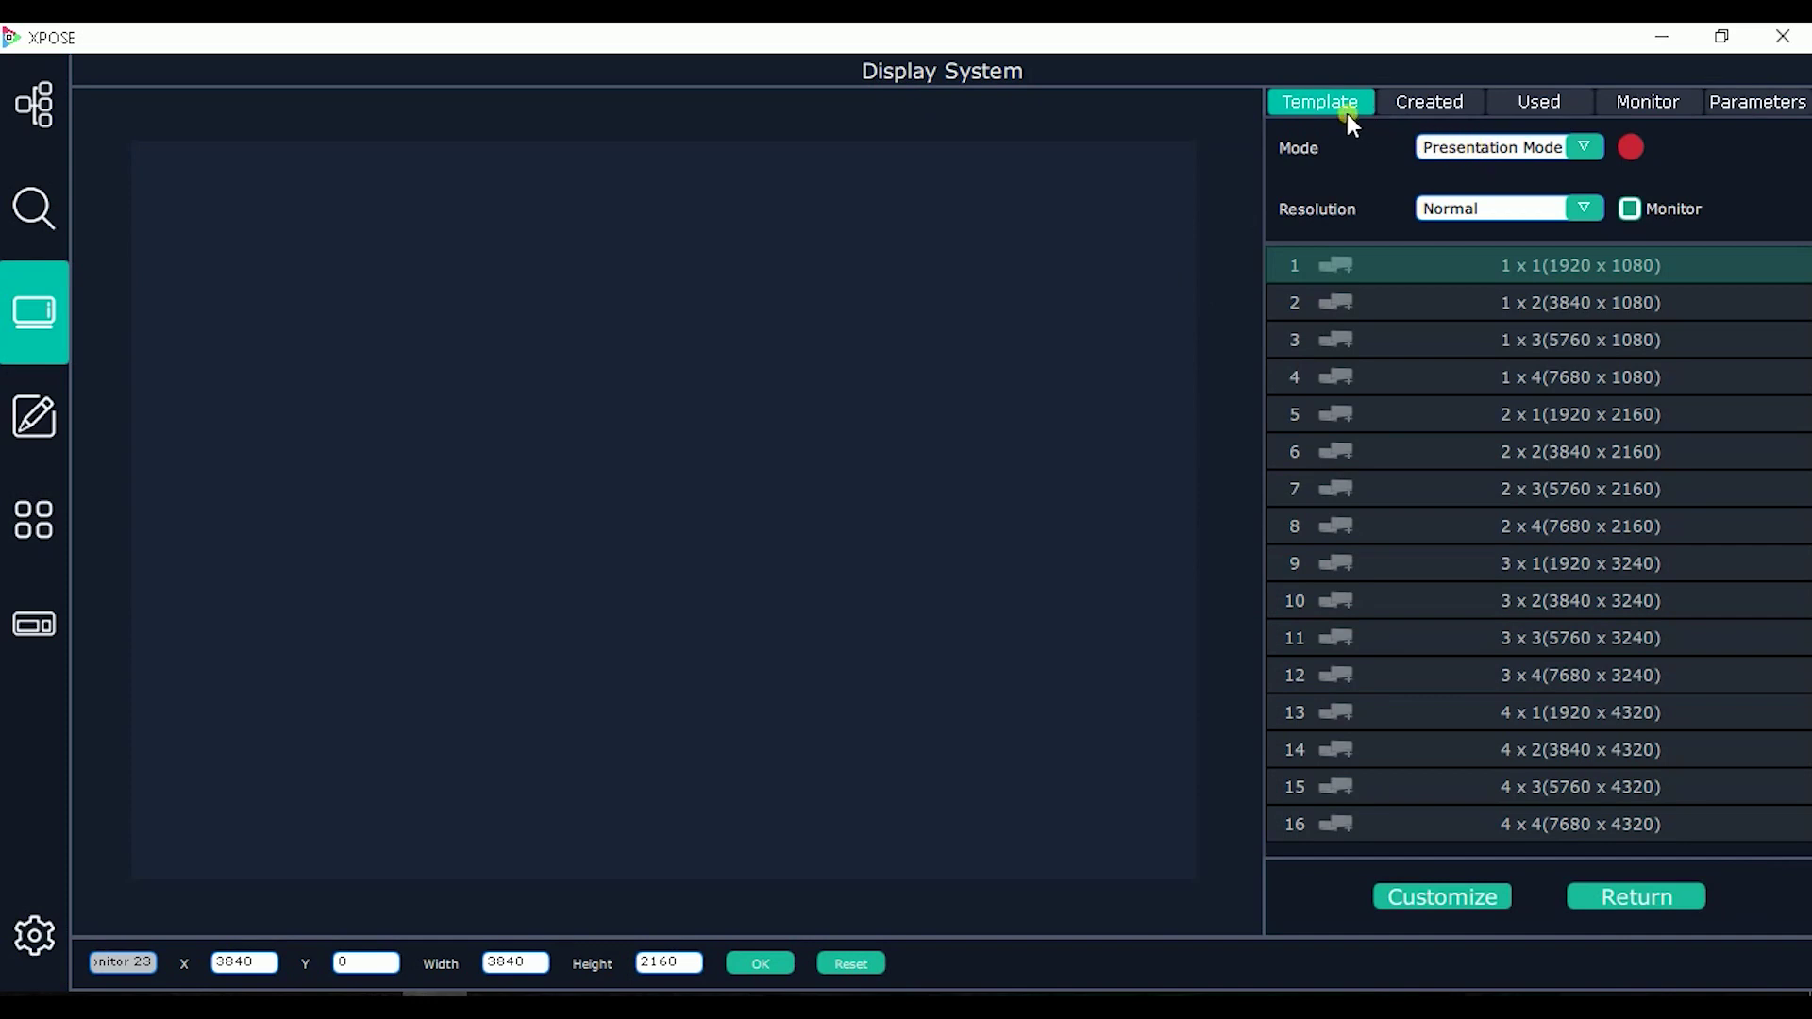
left_click(1457, 145)
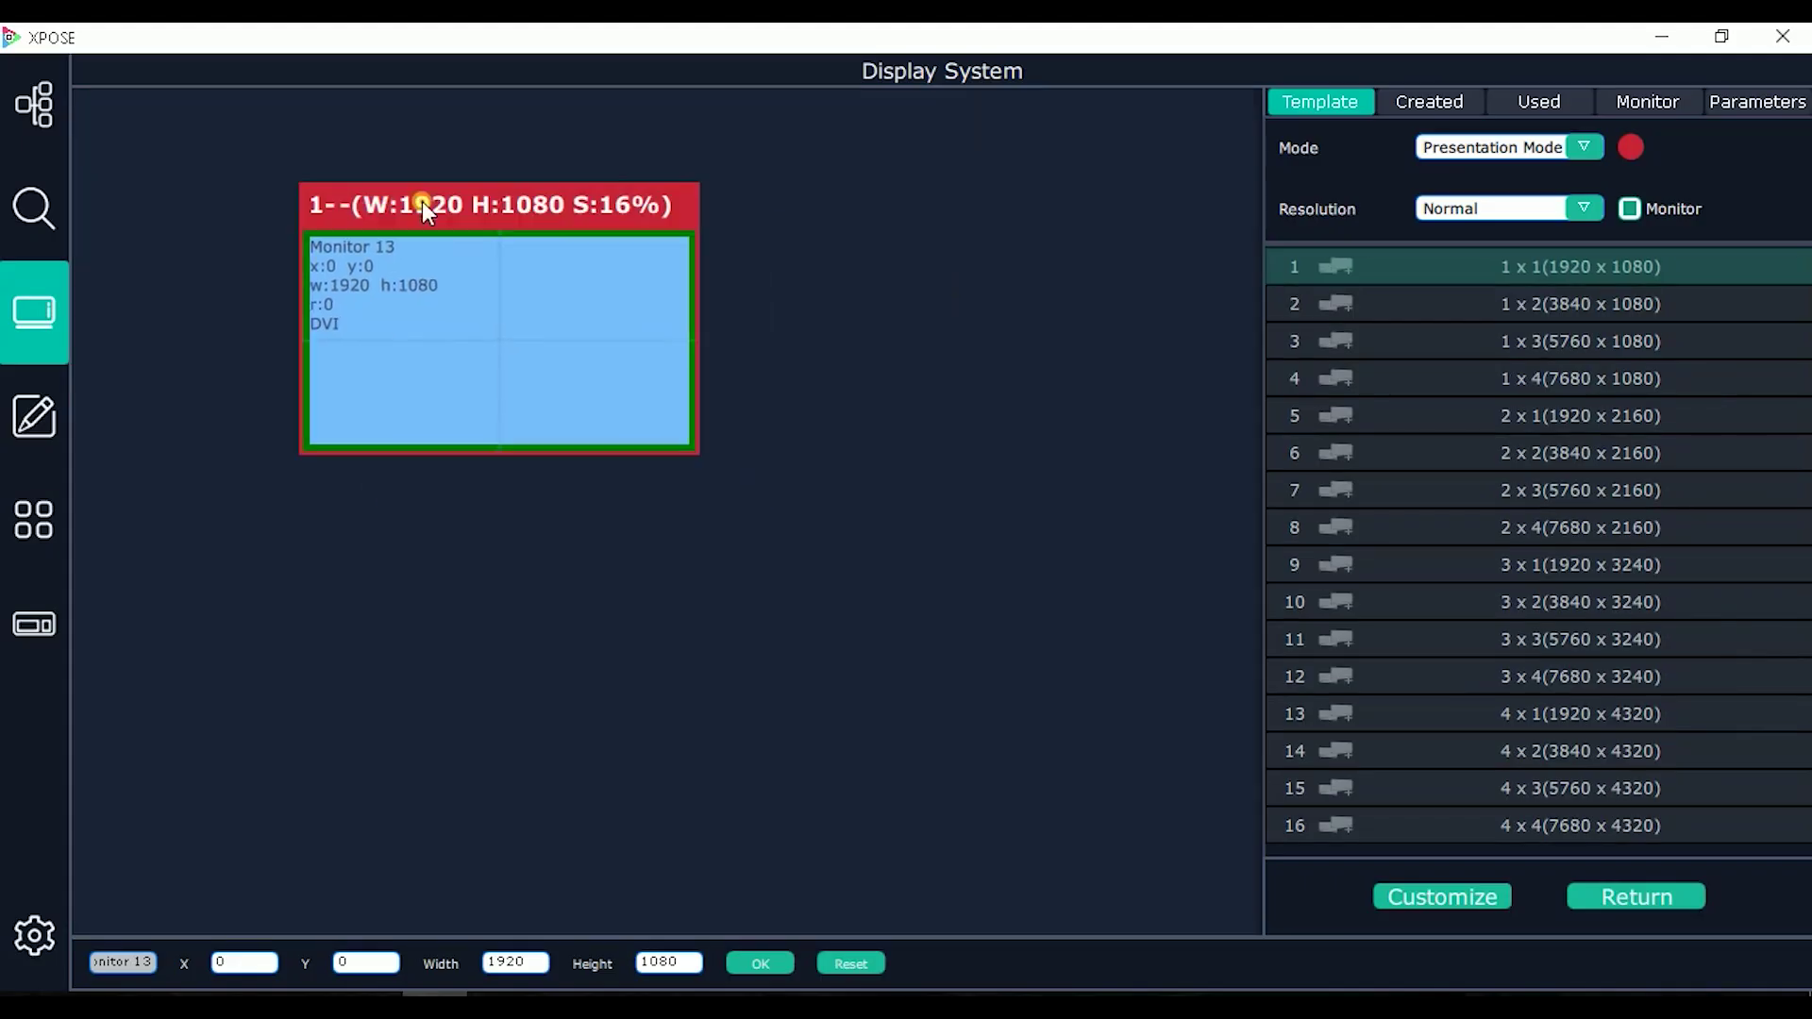
left_click(1536, 149)
Step: Switch to PST+PGM mode and add a 1 x 1 screen 2, shrunk to about 9% below screen 1
left_click(1505, 190)
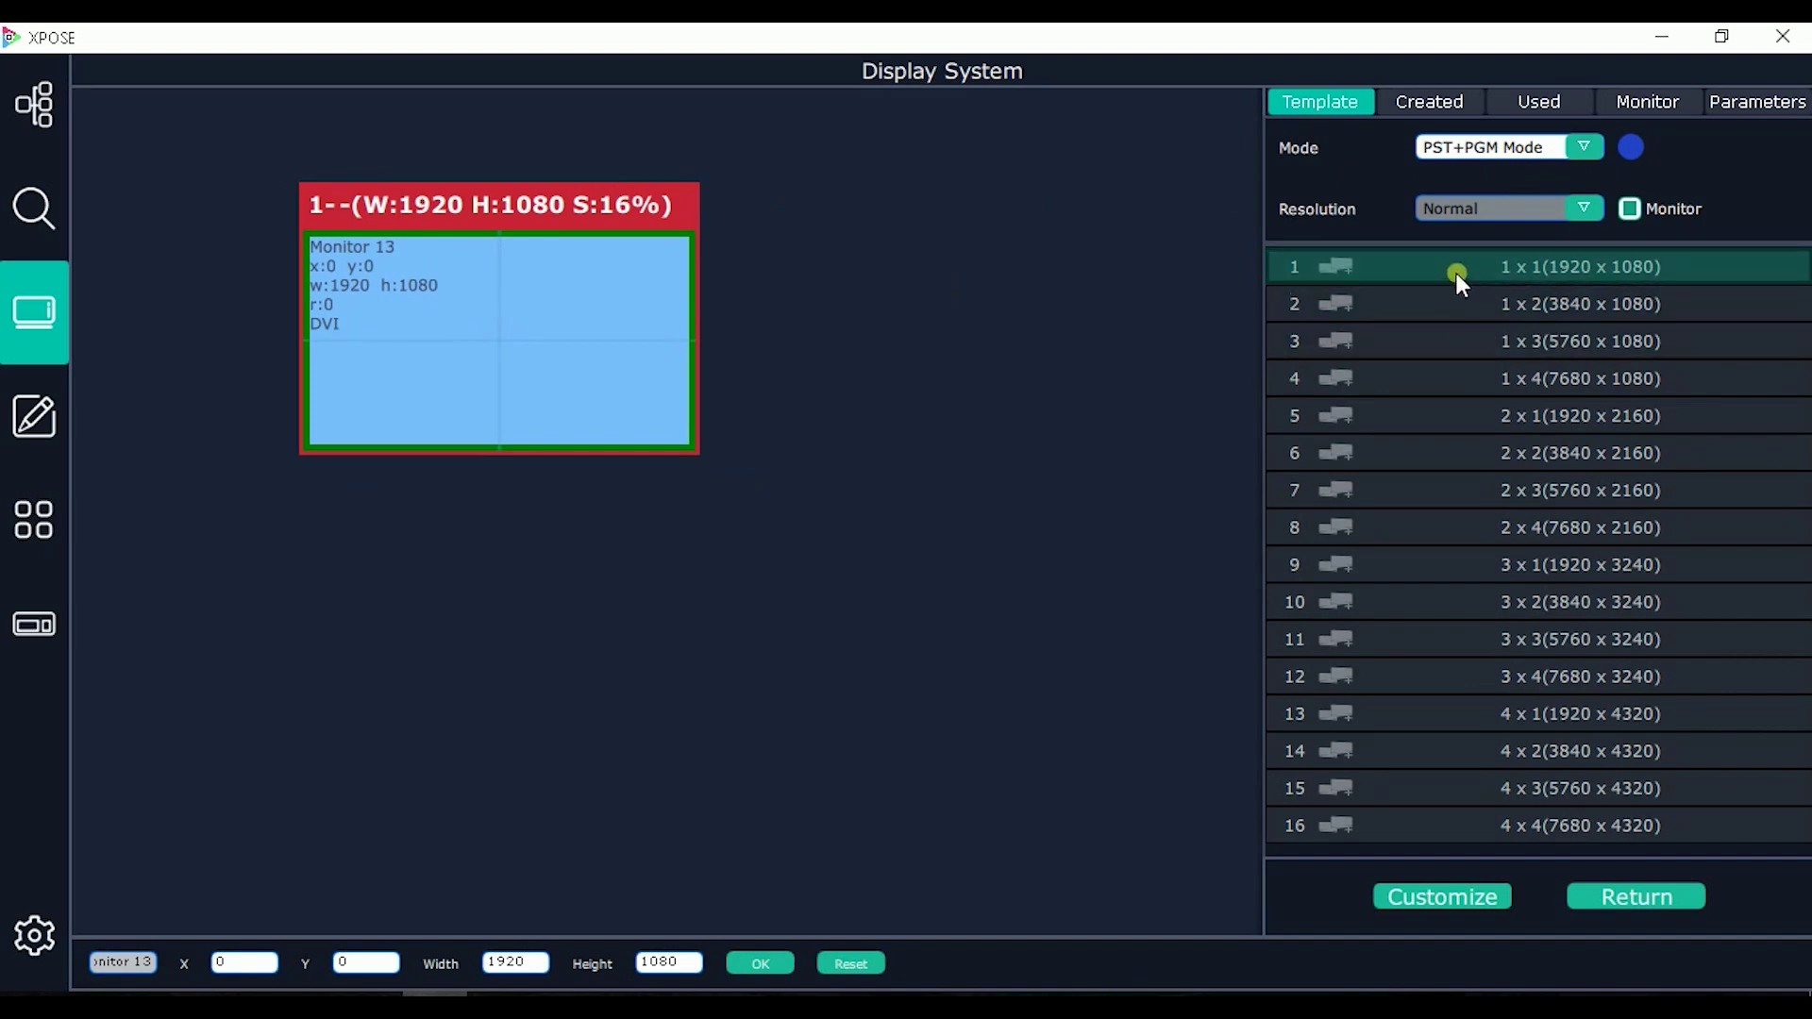
left_click_drag(1456, 273, 477, 496)
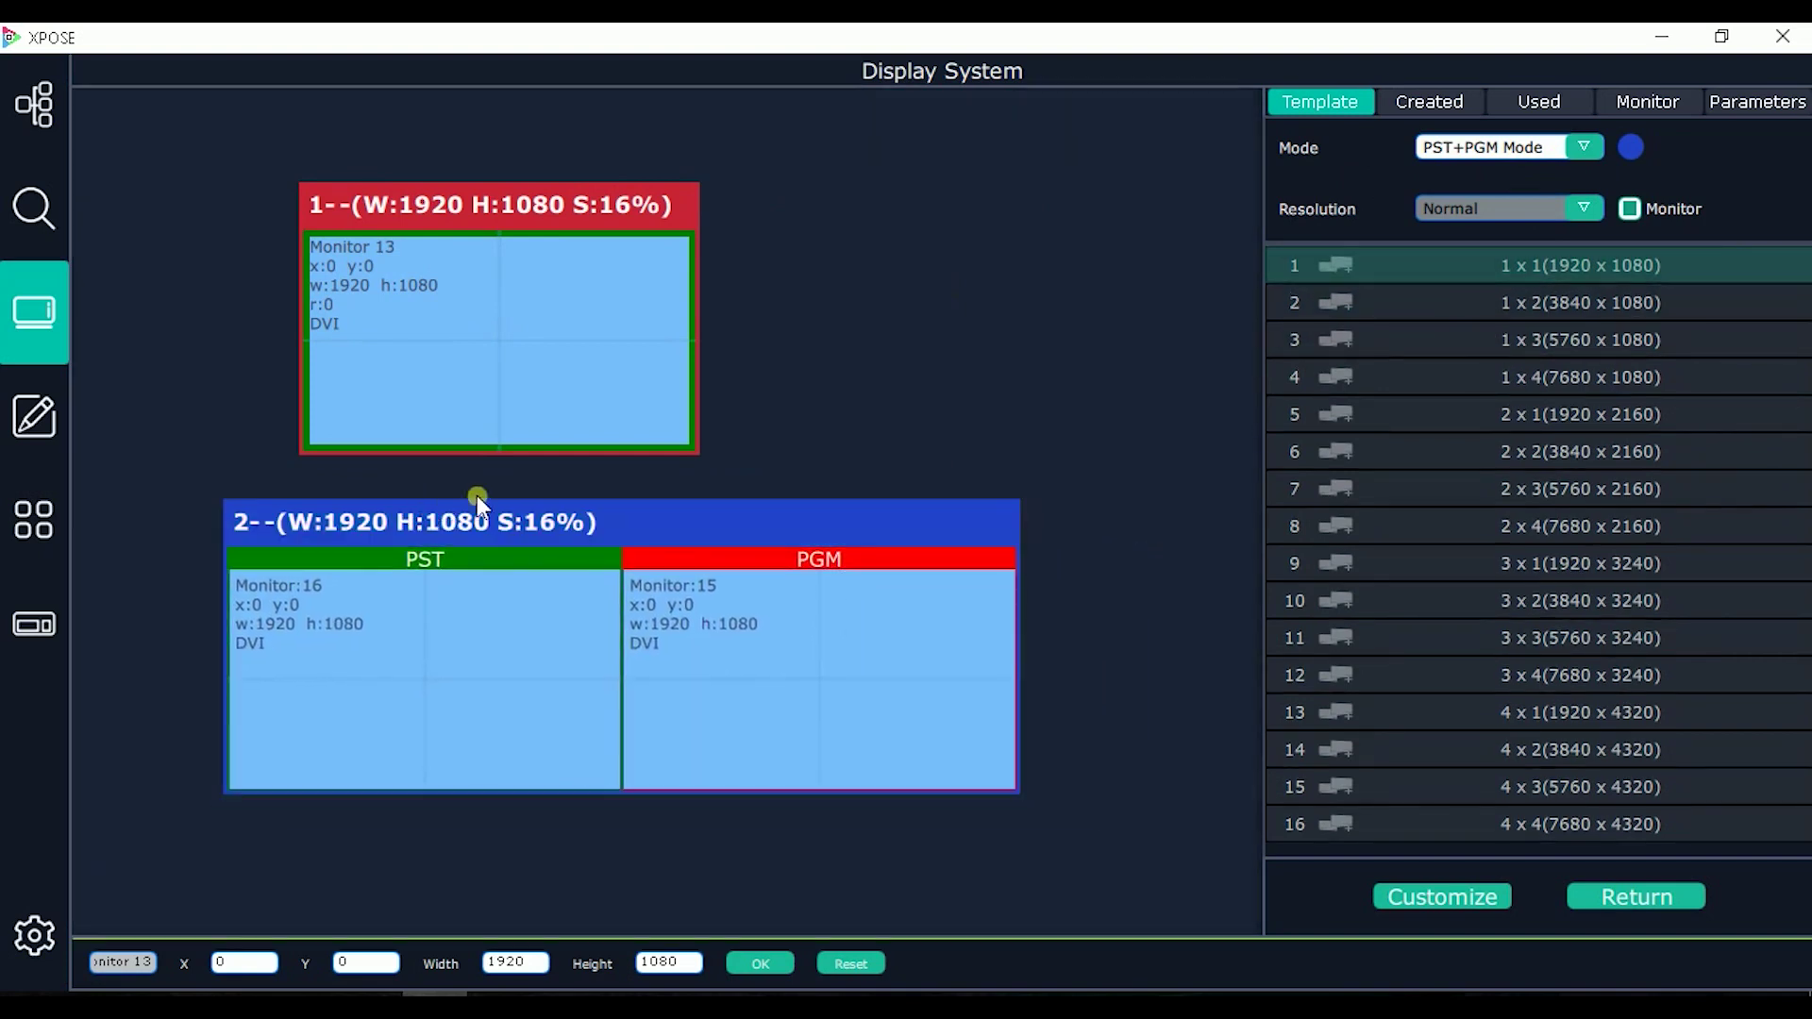
left_click_drag(602, 509, 691, 503)
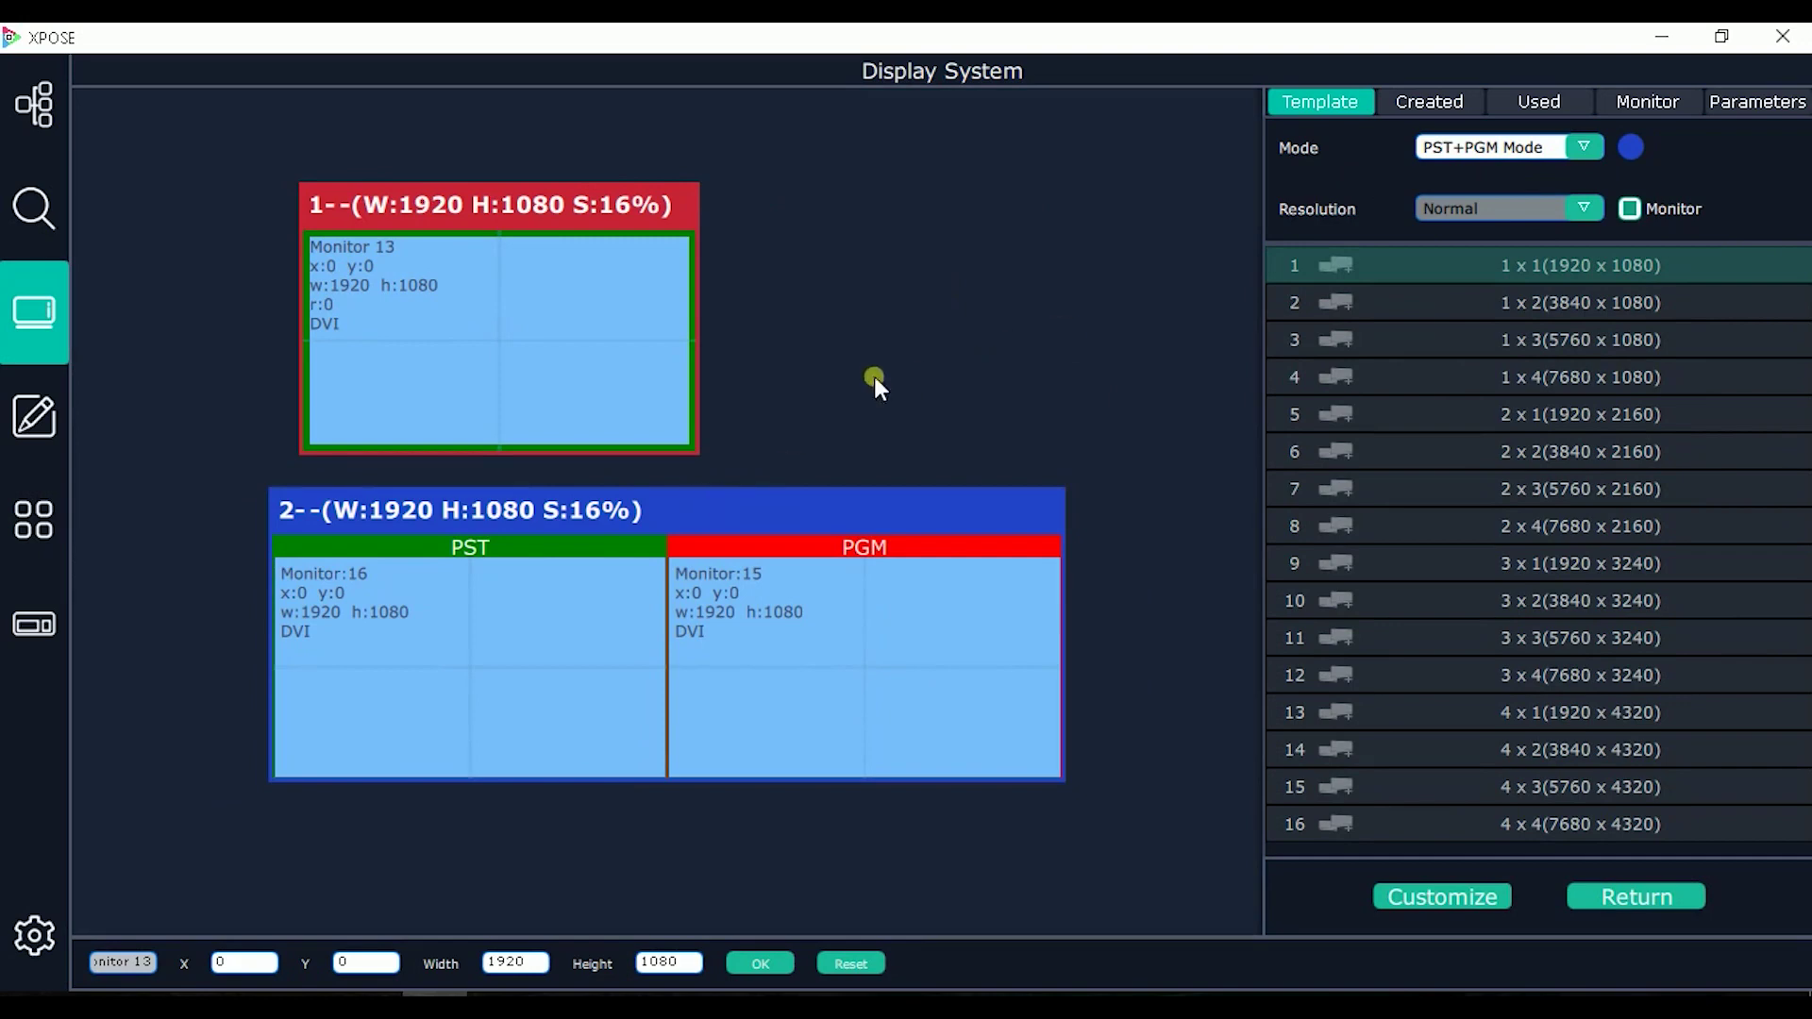
left_click_drag(1064, 594, 738, 555)
left_click_drag(580, 528, 652, 461)
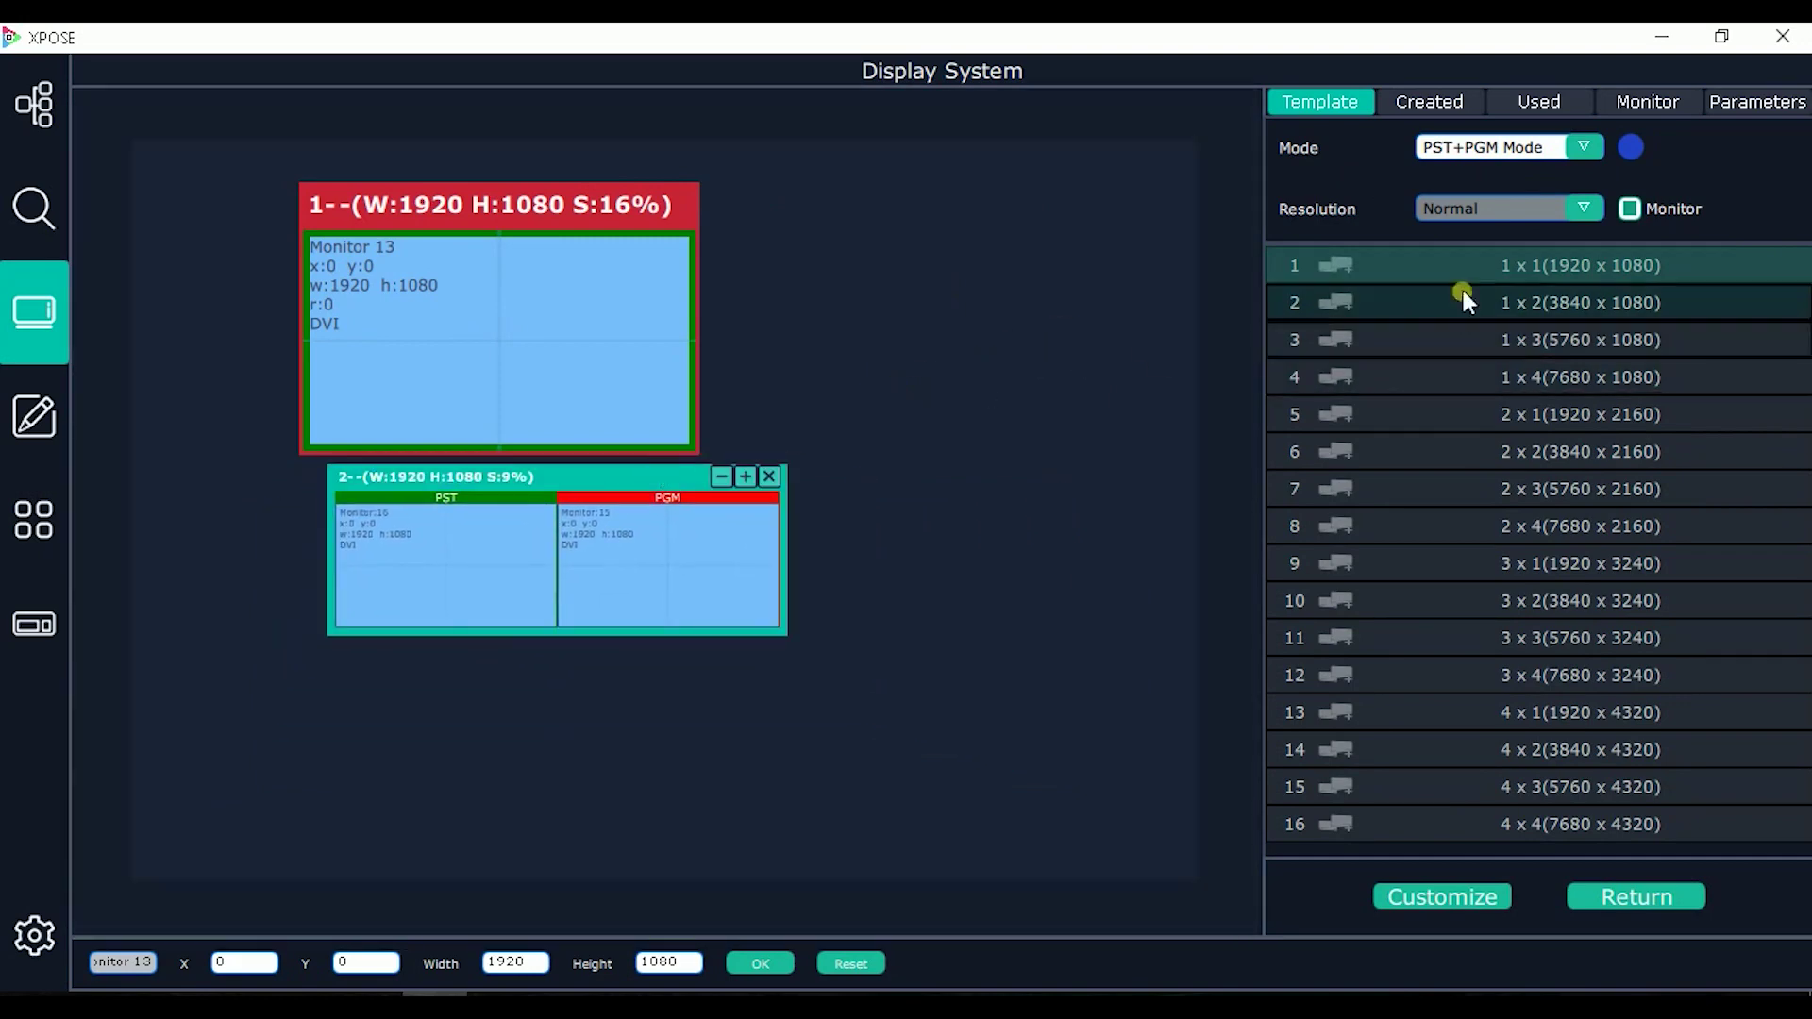
Step: Switch to Matrix | AUX mode and add a 1 x 1 screen 3 below screen 2
left_click(1525, 158)
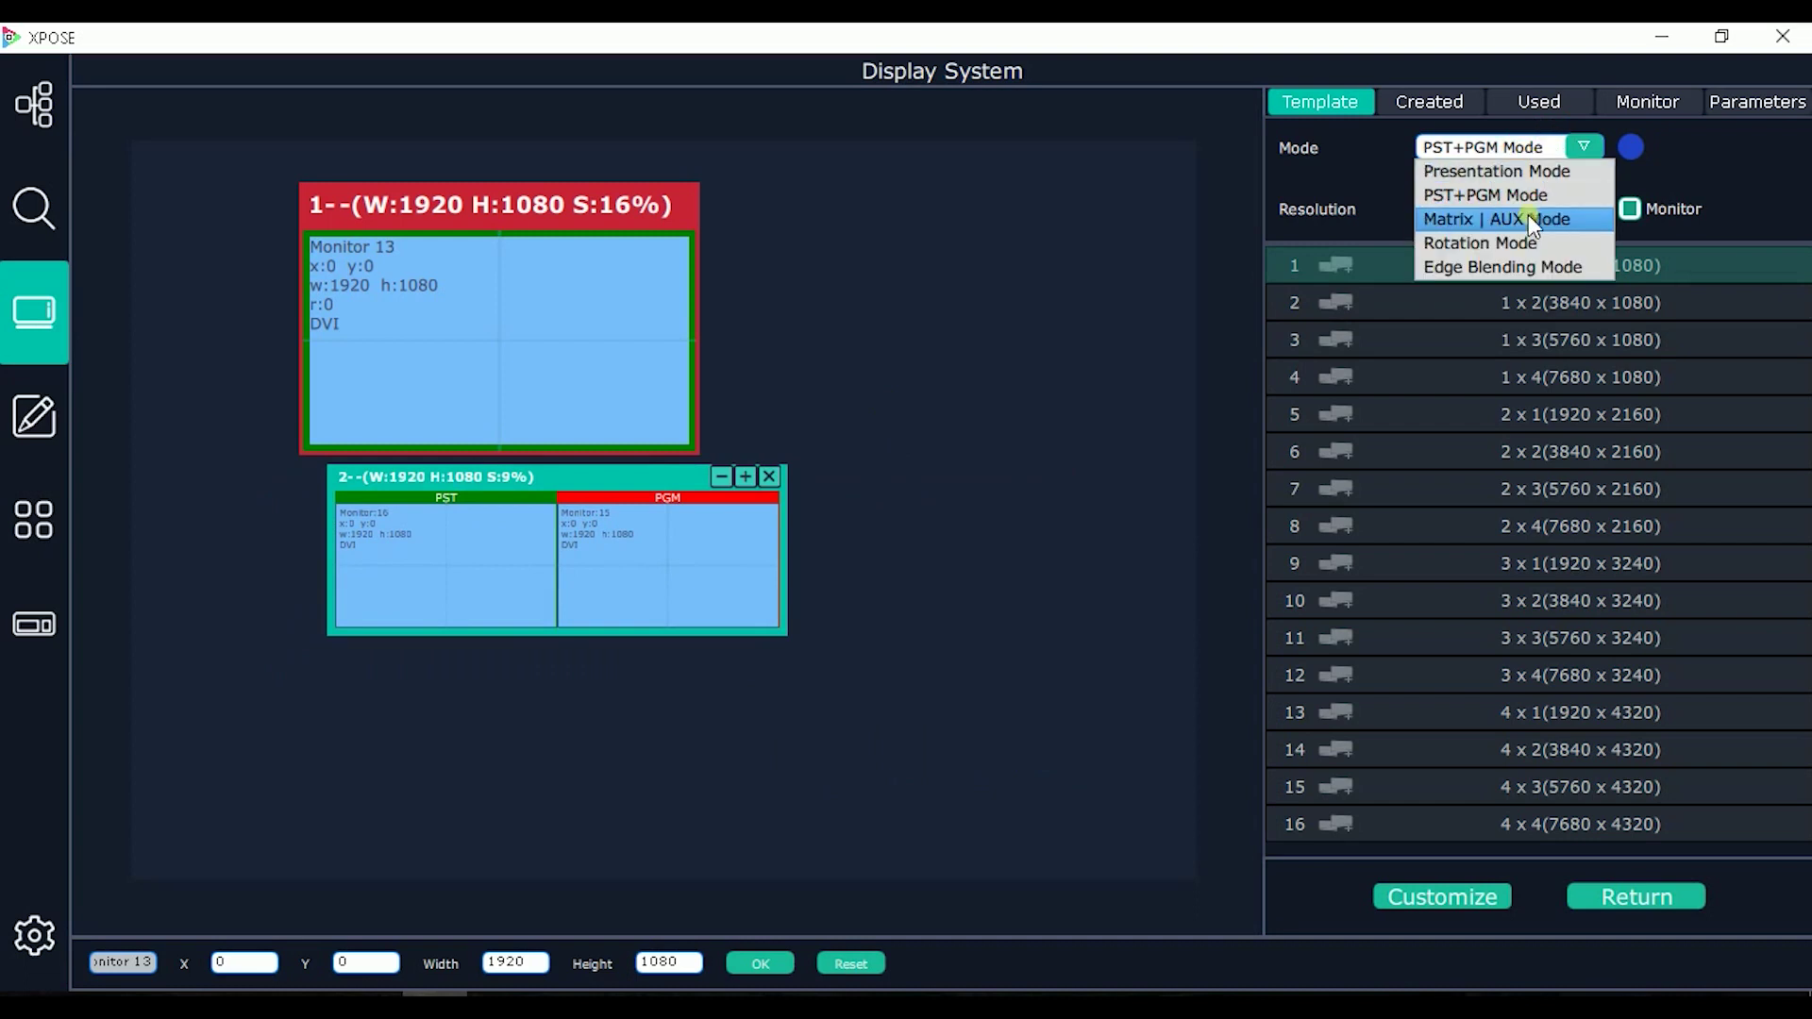
left_click(1527, 213)
left_click_drag(1558, 274, 434, 719)
left_click_drag(568, 691, 473, 670)
scroll(785, 747, "down", 1)
scroll(787, 746, "down", 1)
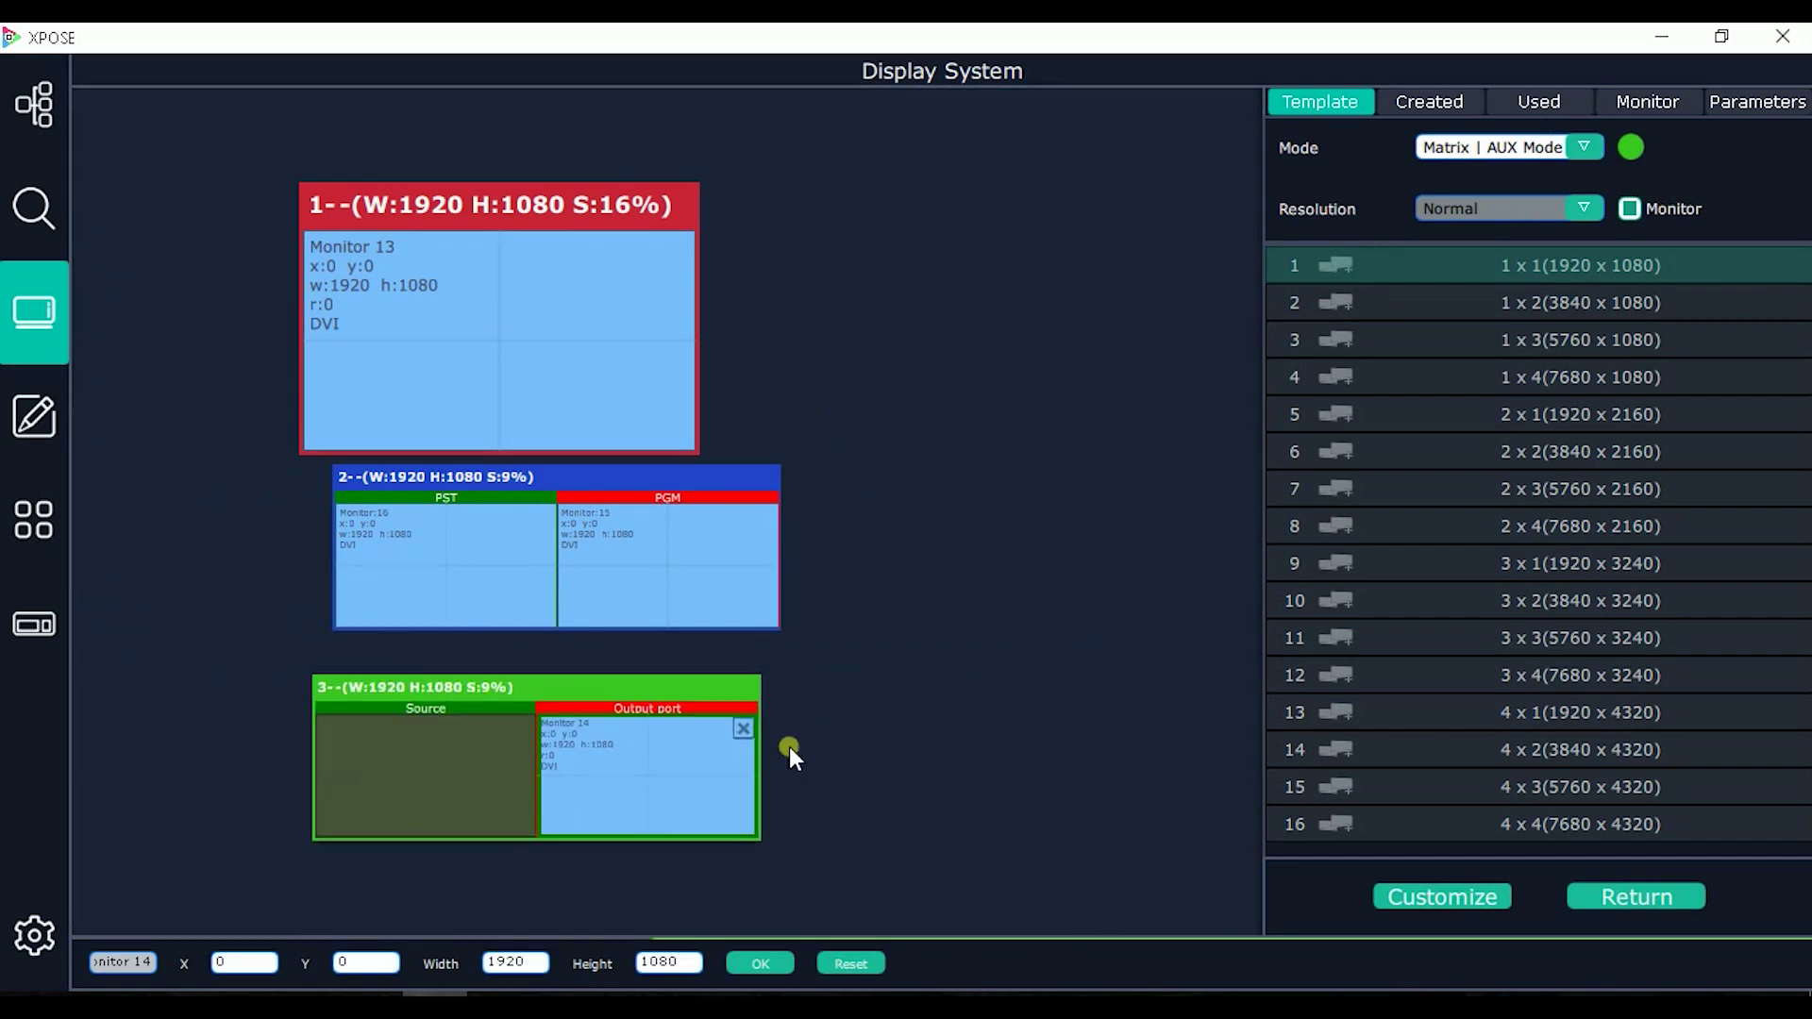
Step: Switch to Rotation mode and add a 6 x 6 rotation screen 4 to the canvas
left_click(1566, 156)
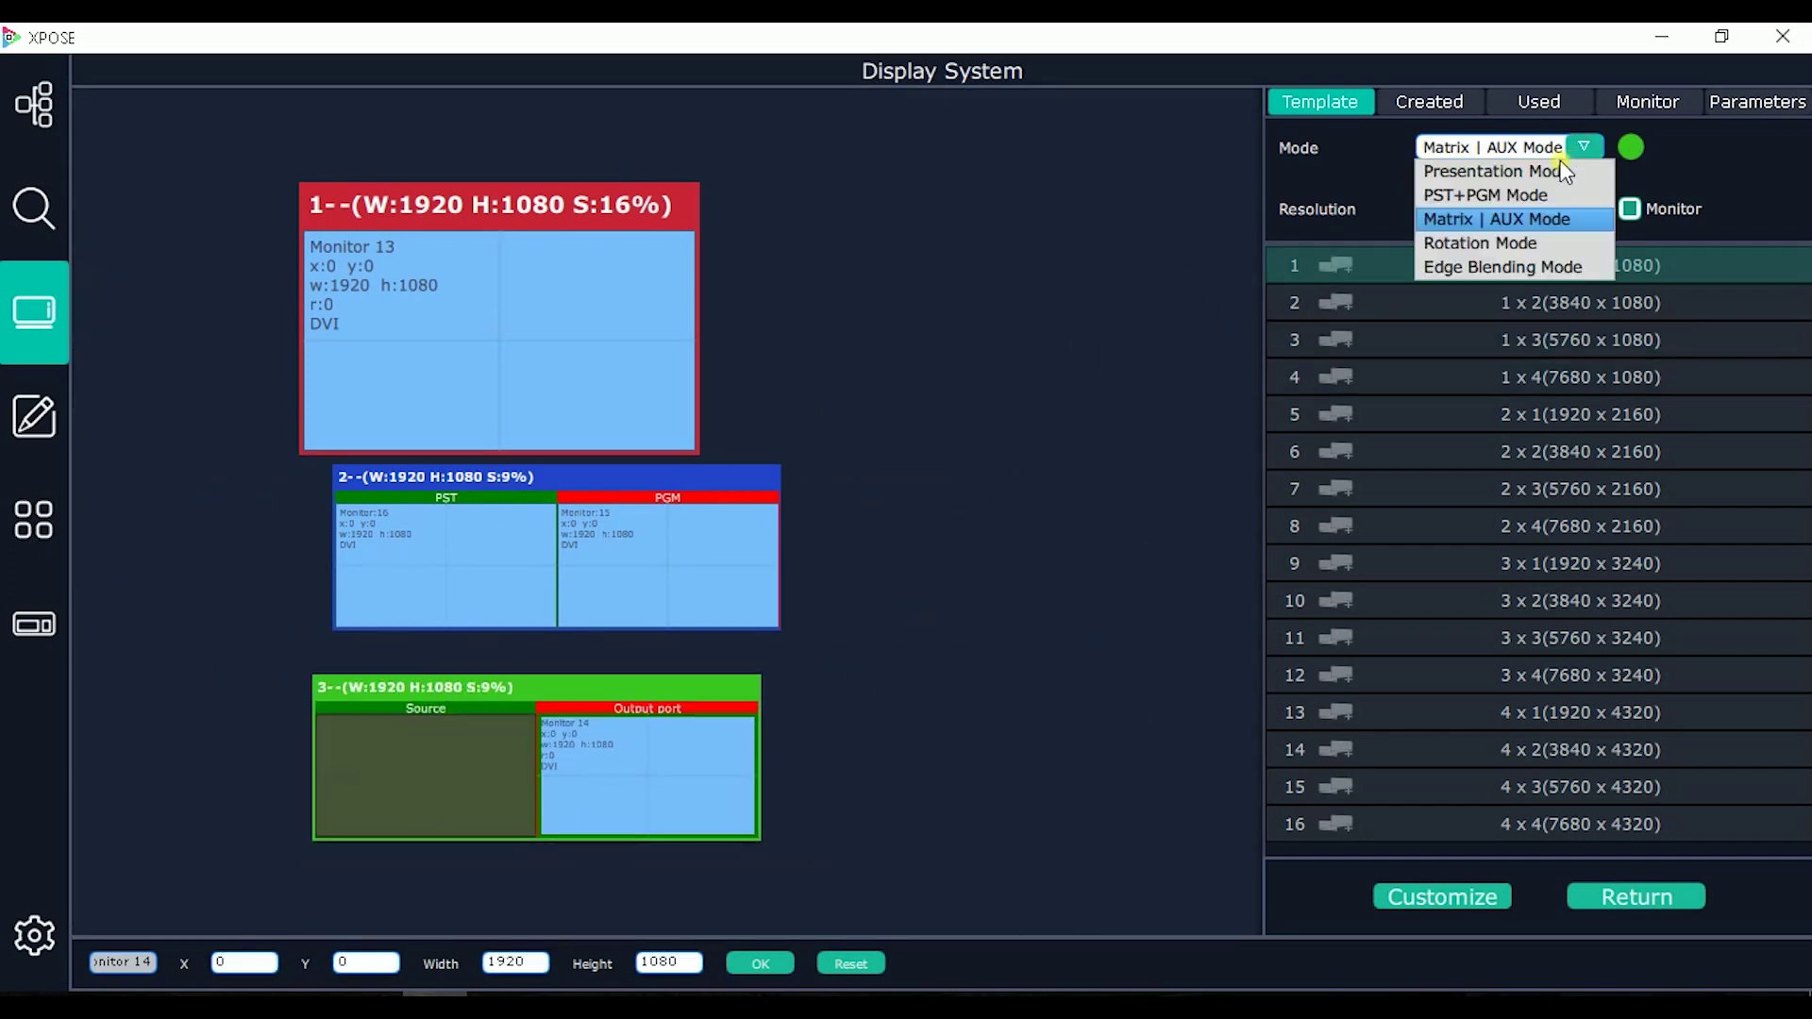
left_click(1530, 243)
left_click_drag(1557, 267, 982, 232)
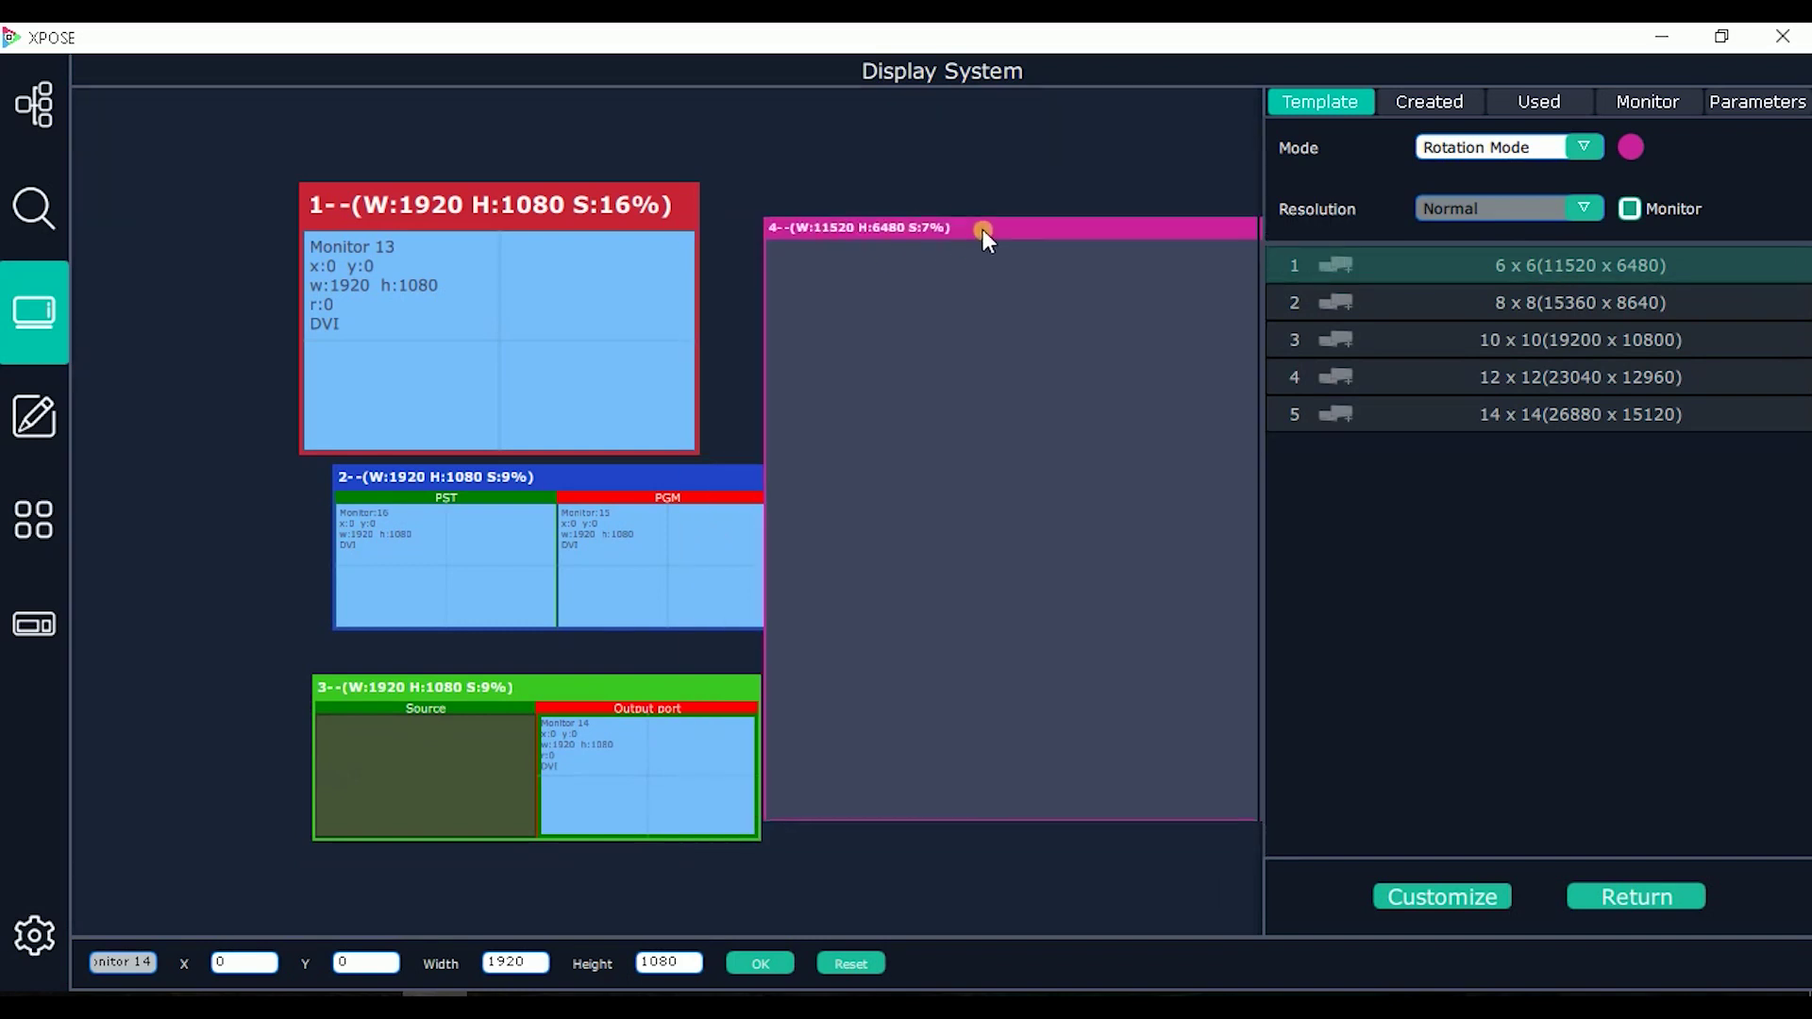
left_click(1560, 150)
Step: Switch to Edge Blending mode and place the 6 x 6 and 8 x 8 edge blending layouts
left_click(1526, 257)
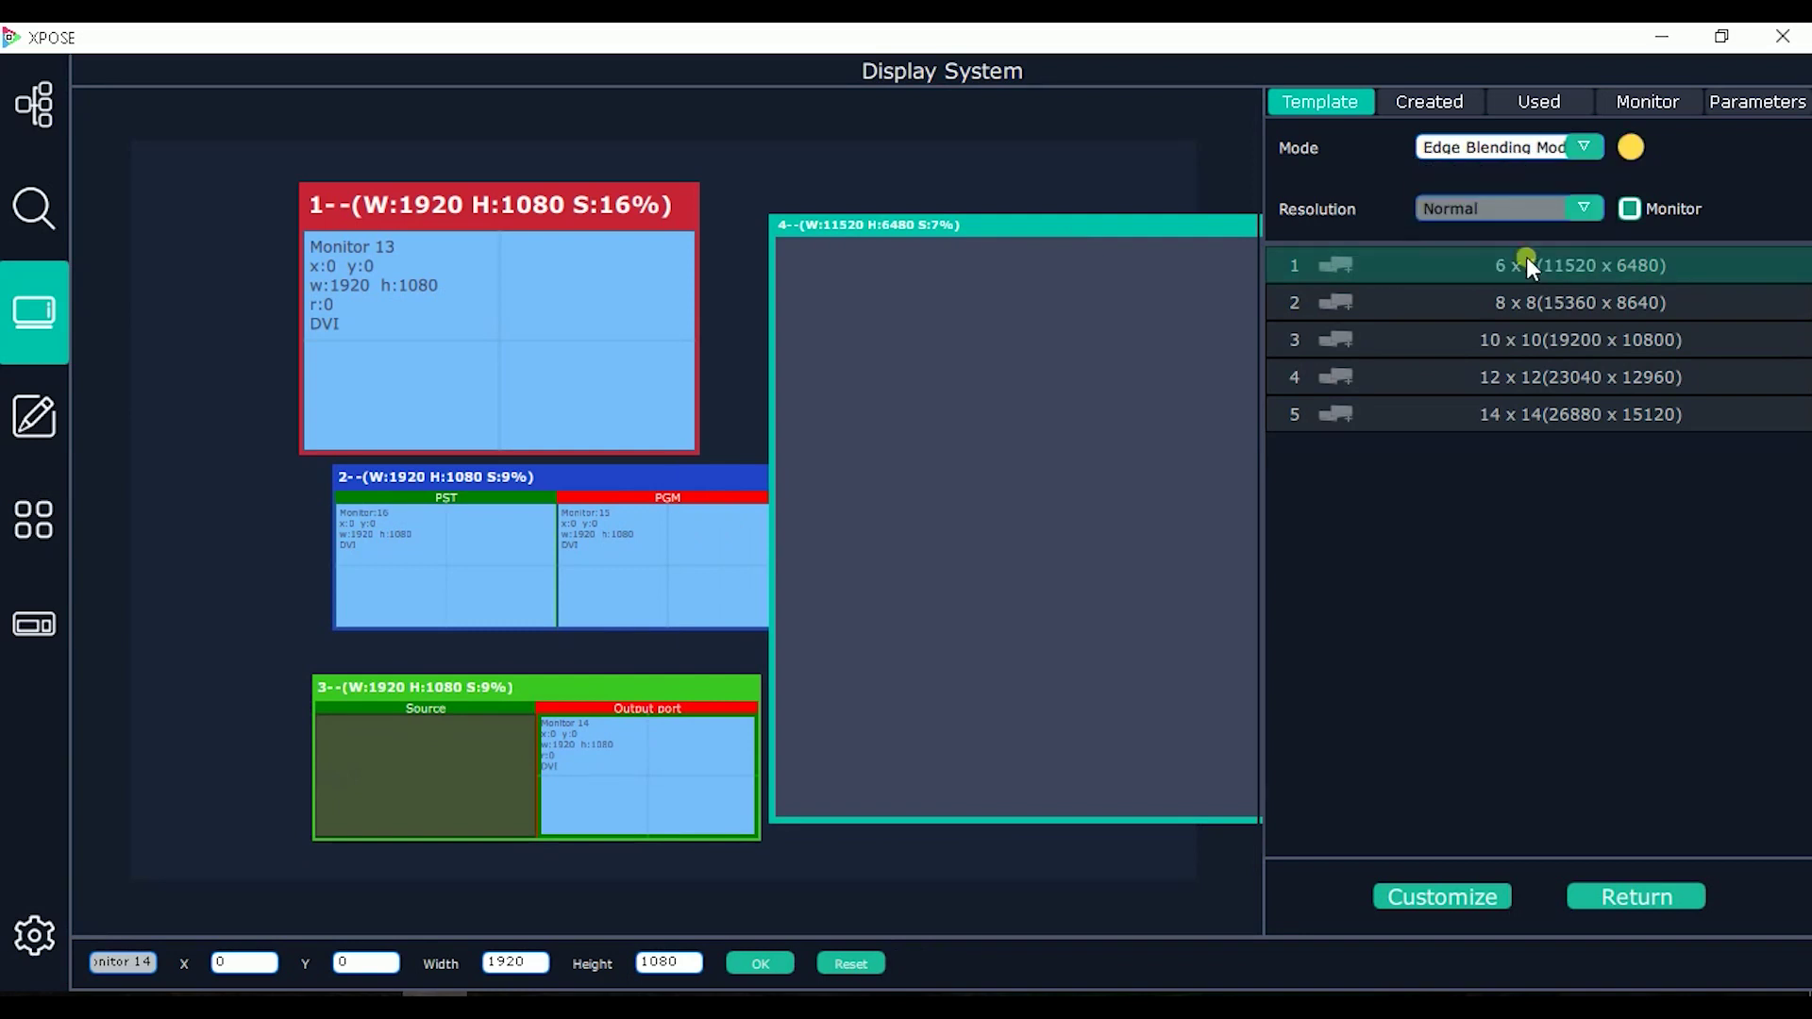
left_click_drag(1516, 289, 804, 435)
left_click_drag(1509, 303, 517, 415)
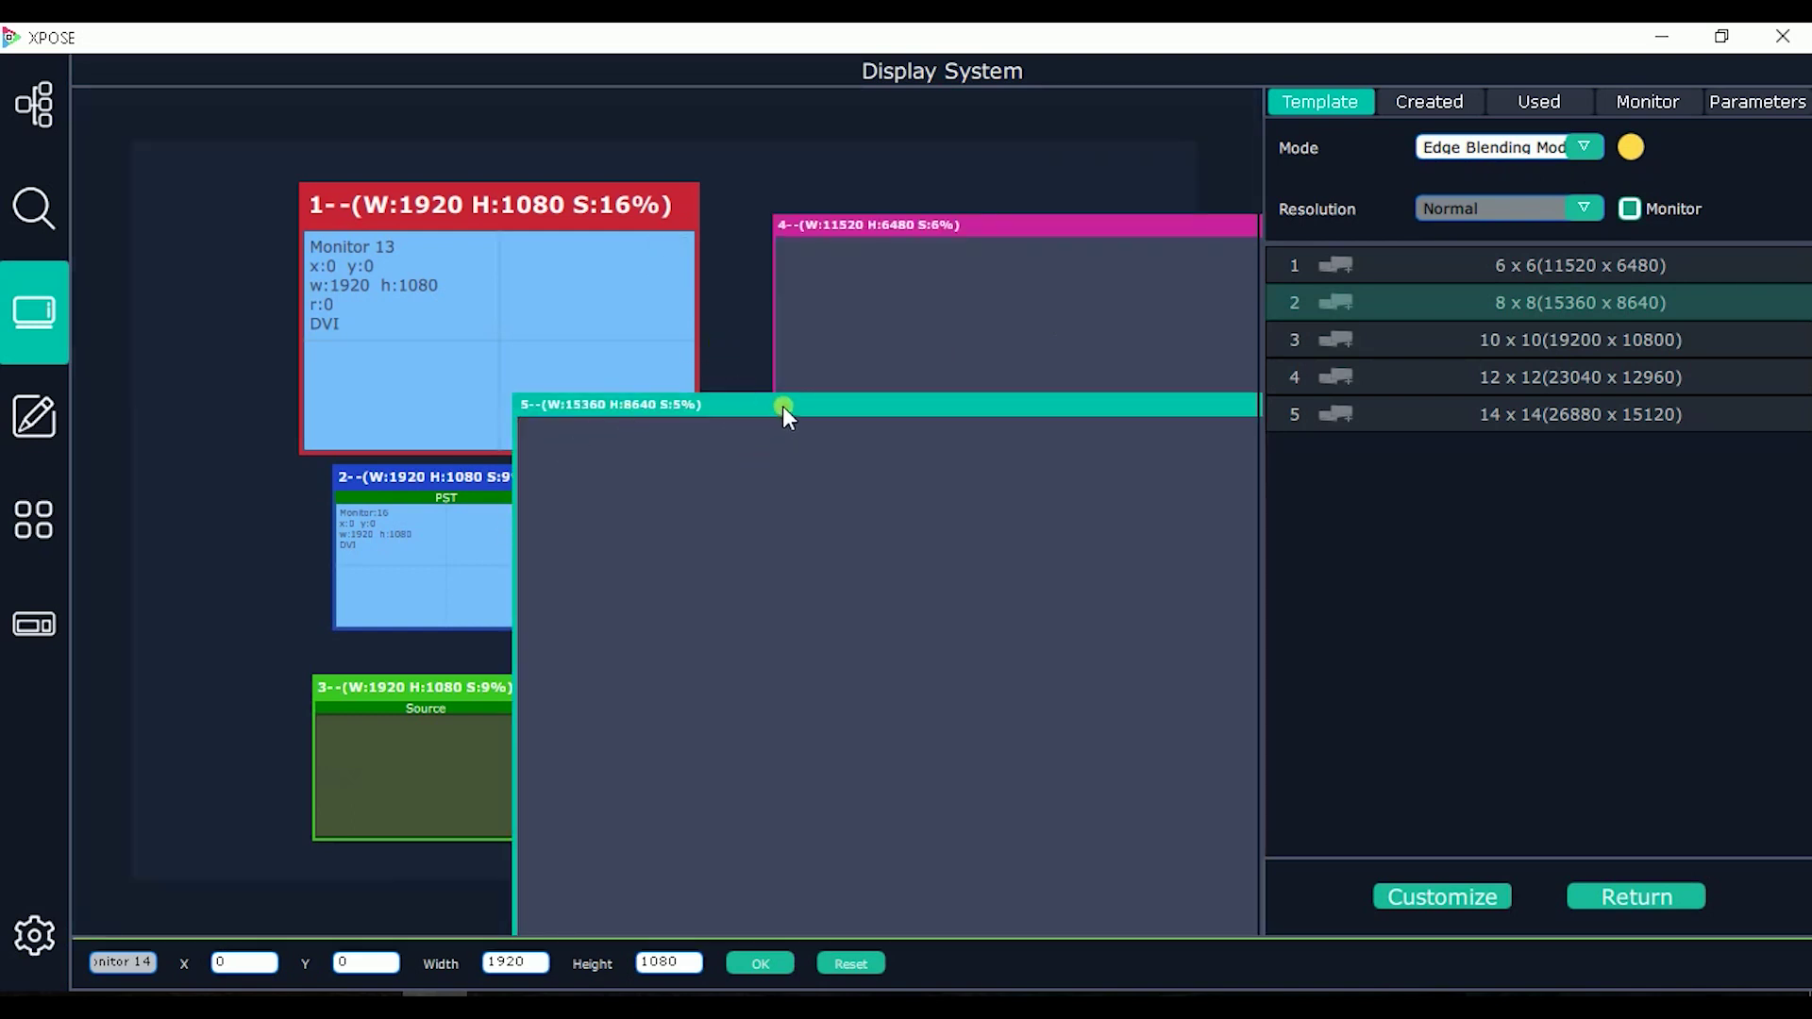
left_click(785, 402)
left_click_drag(786, 403, 796, 402)
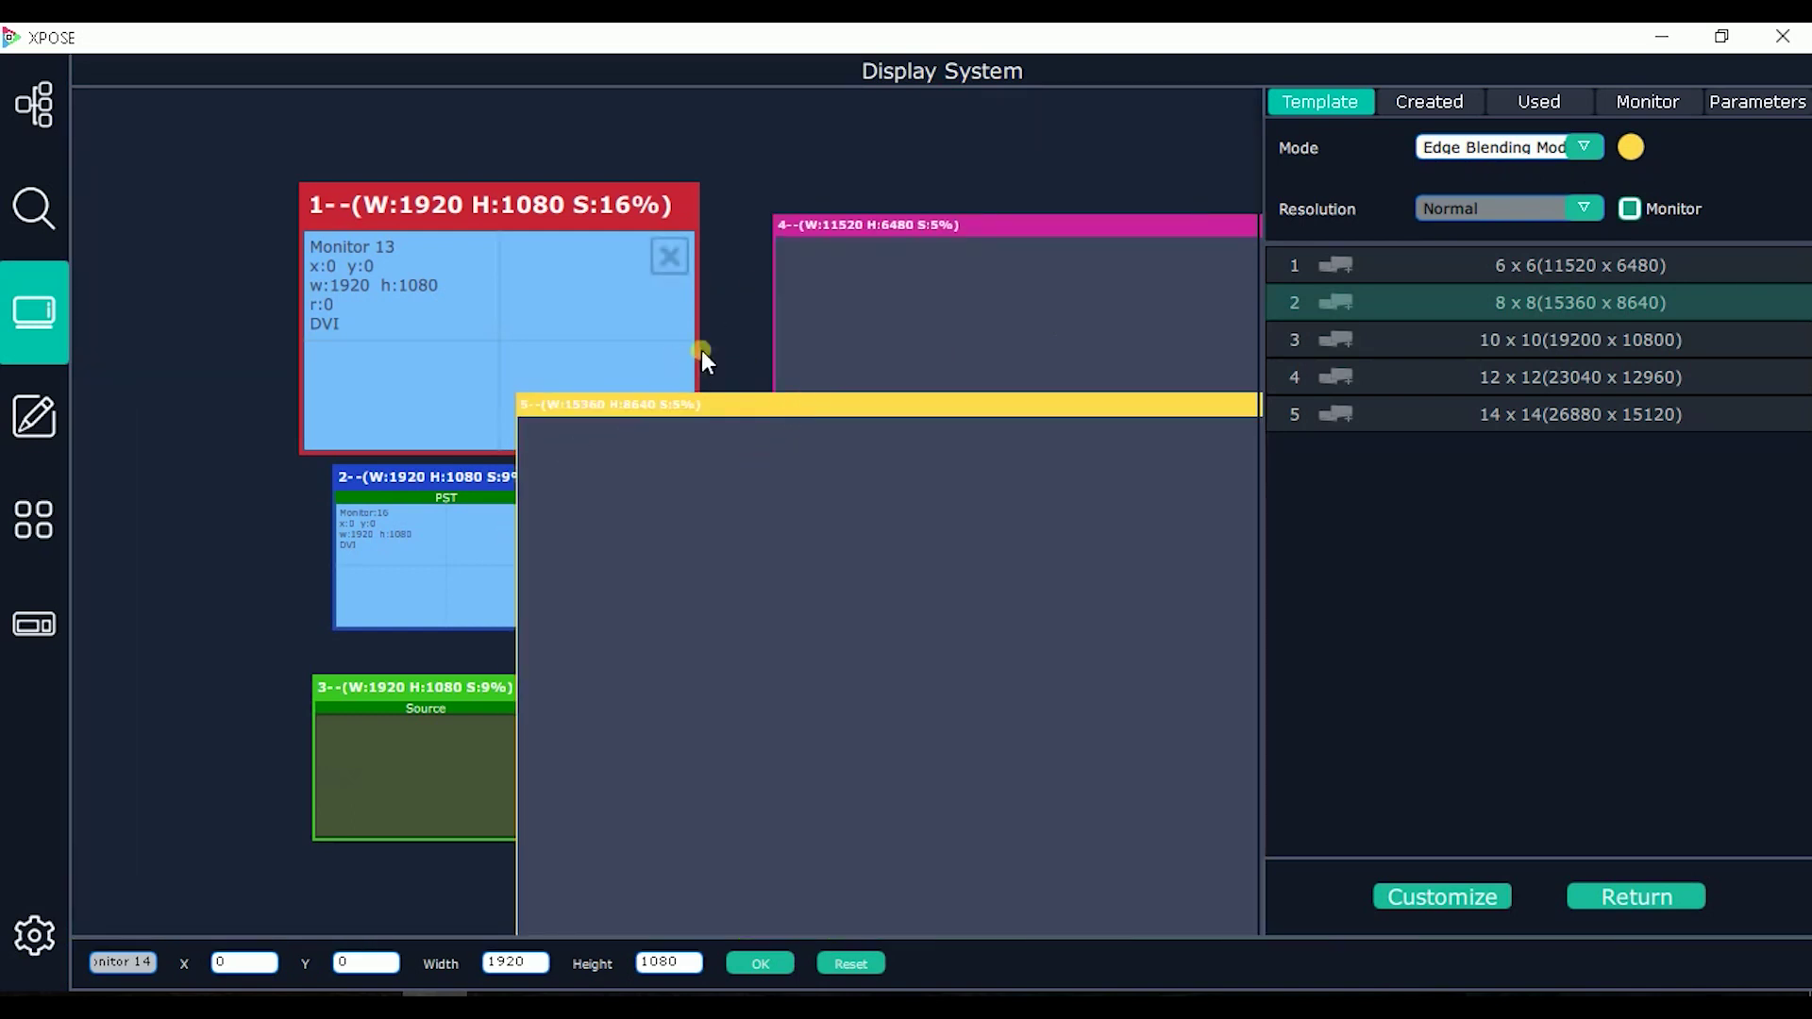
left_click(1519, 149)
left_click(1024, 407)
left_click_drag(1025, 407, 672, 400)
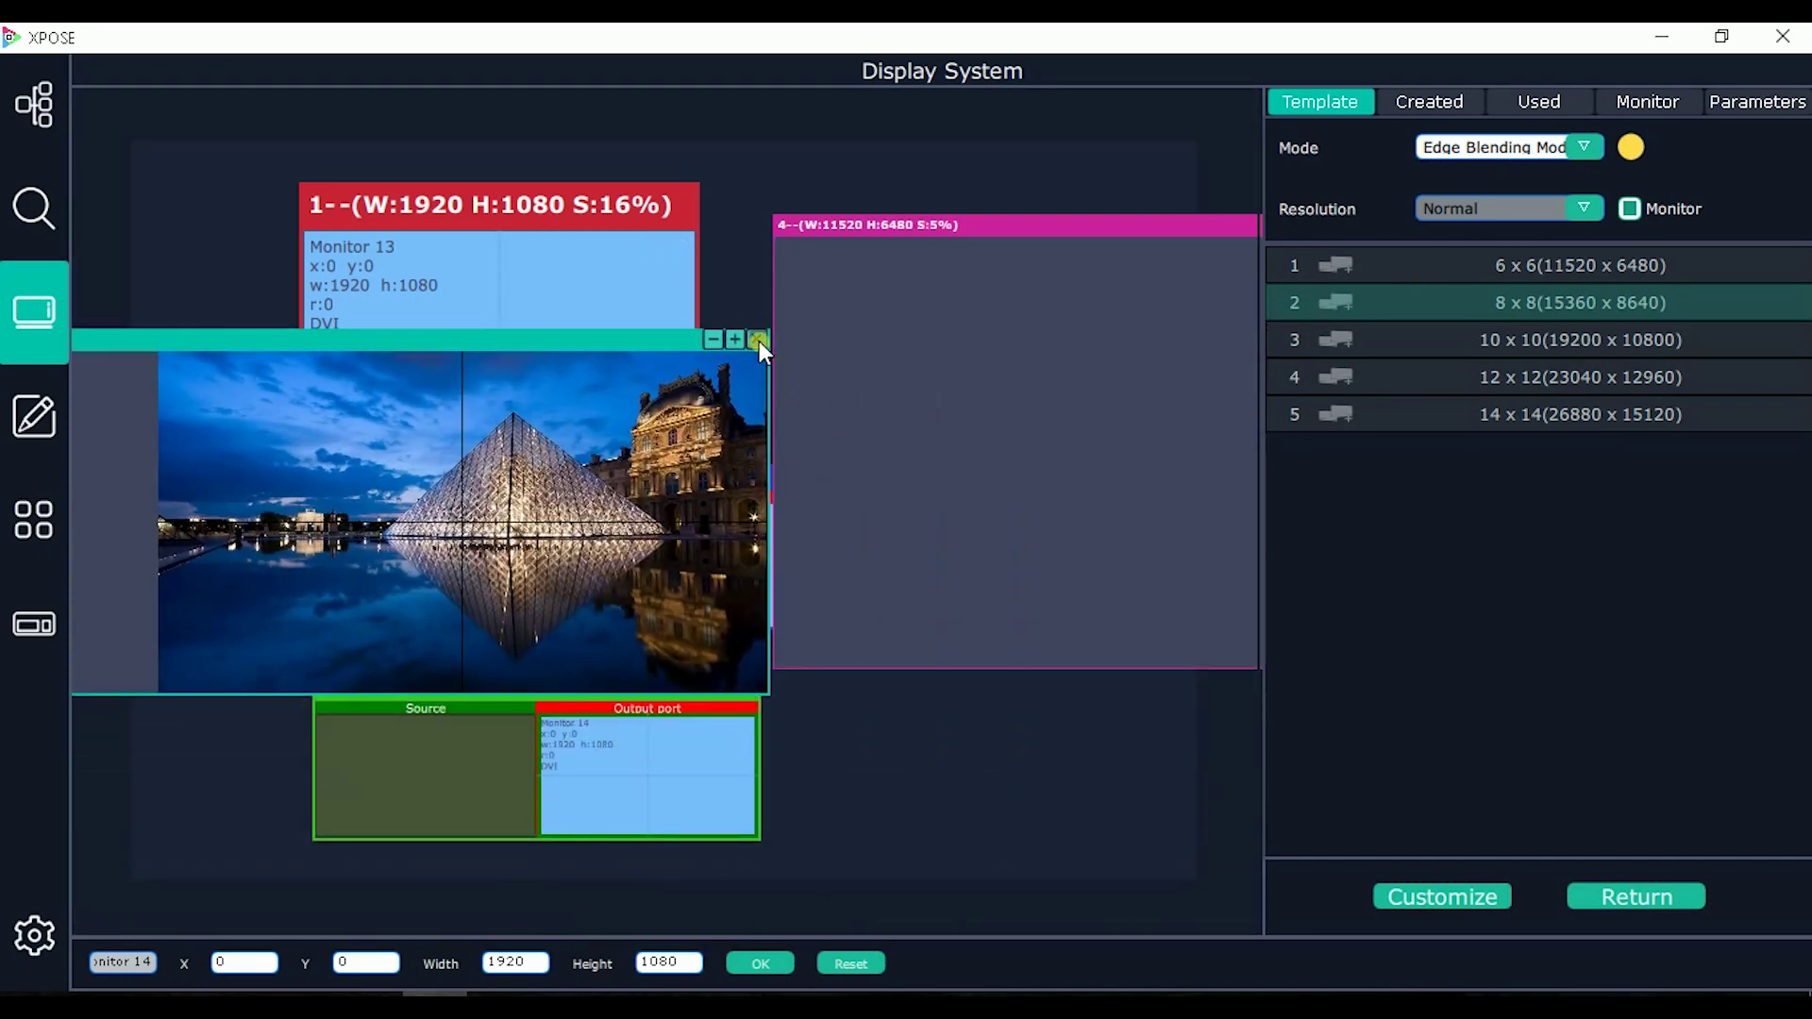
Step: Close the large window and windows 3 and 2, then move window 4 left and select it
left_click(756, 339)
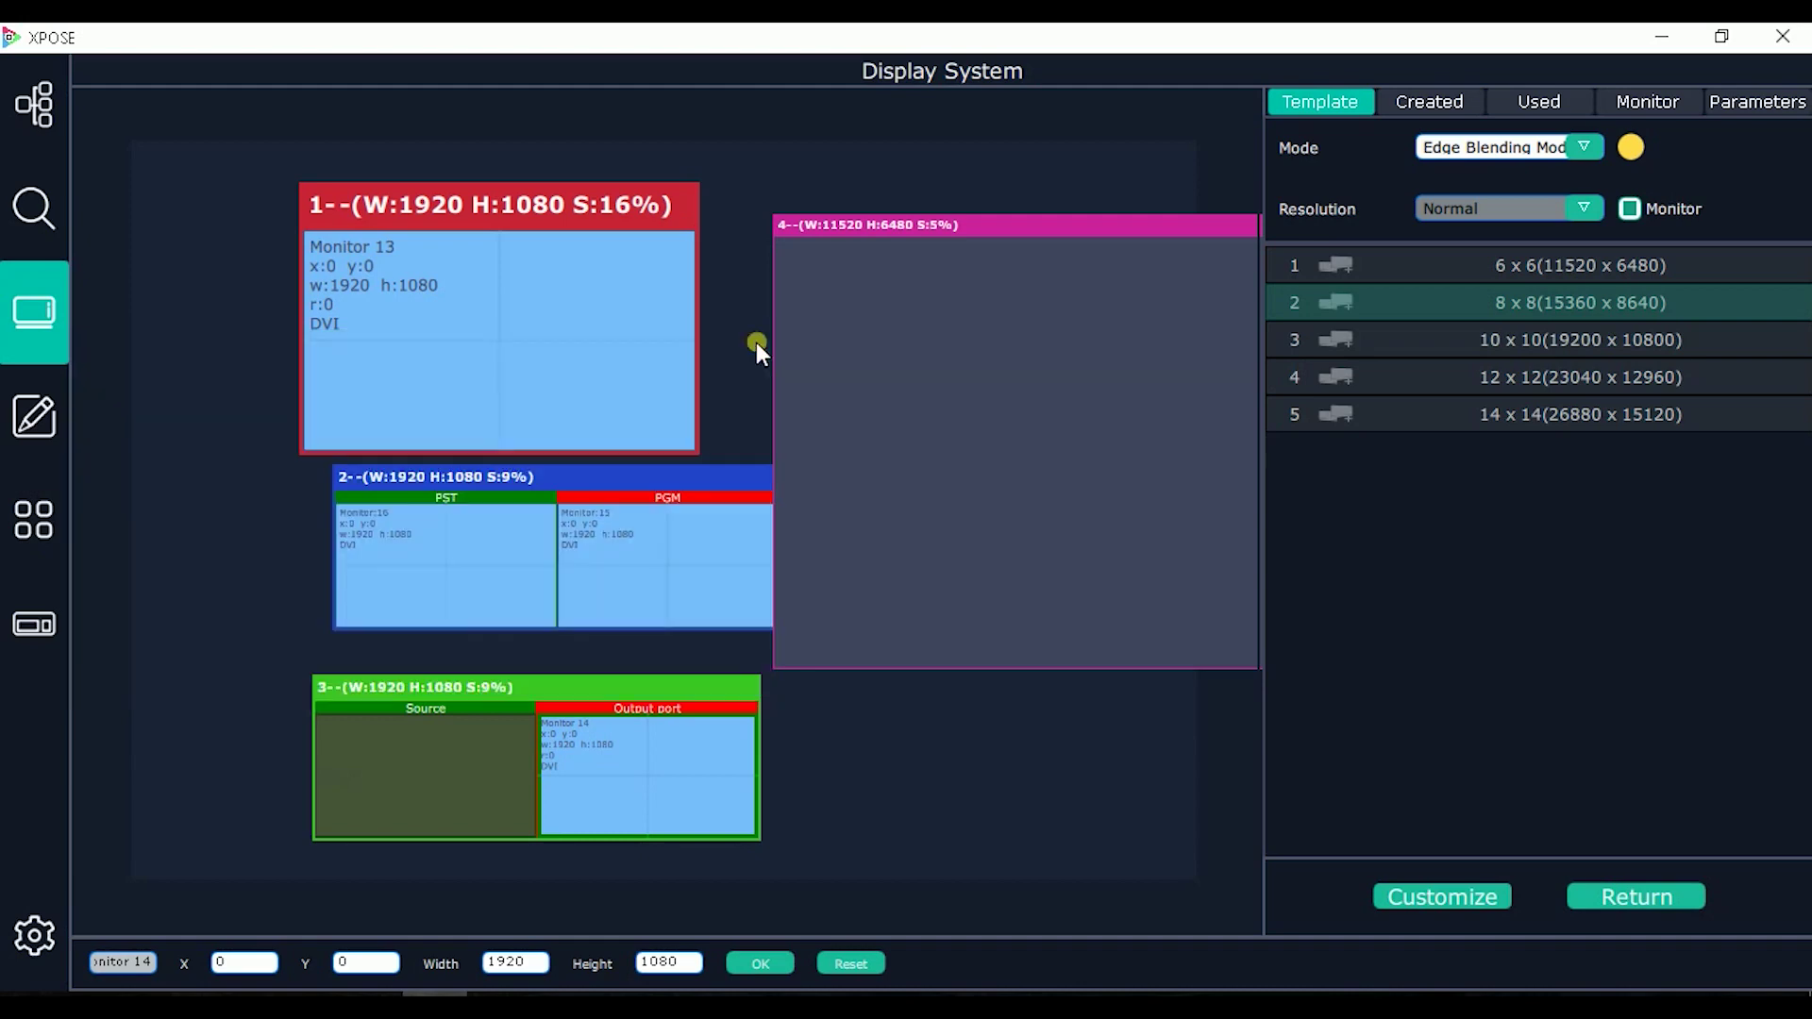
left_click(694, 701)
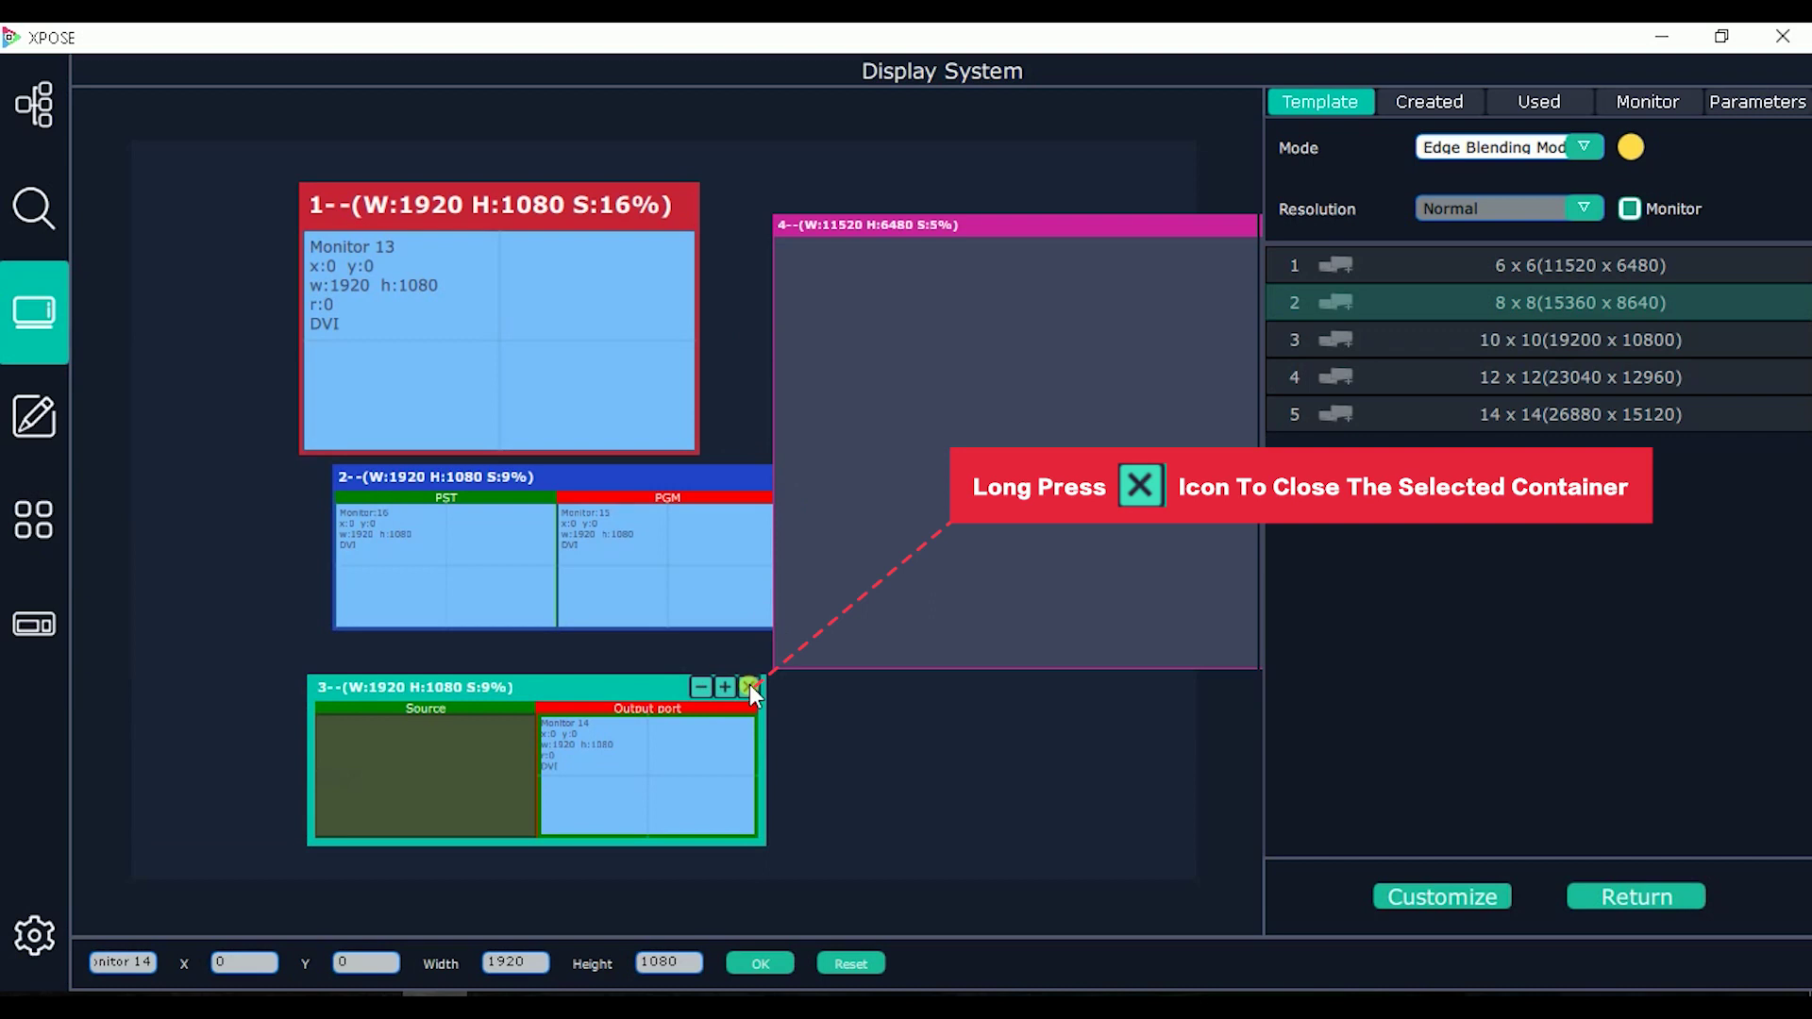
left_click(749, 687)
left_click_drag(711, 484, 498, 478)
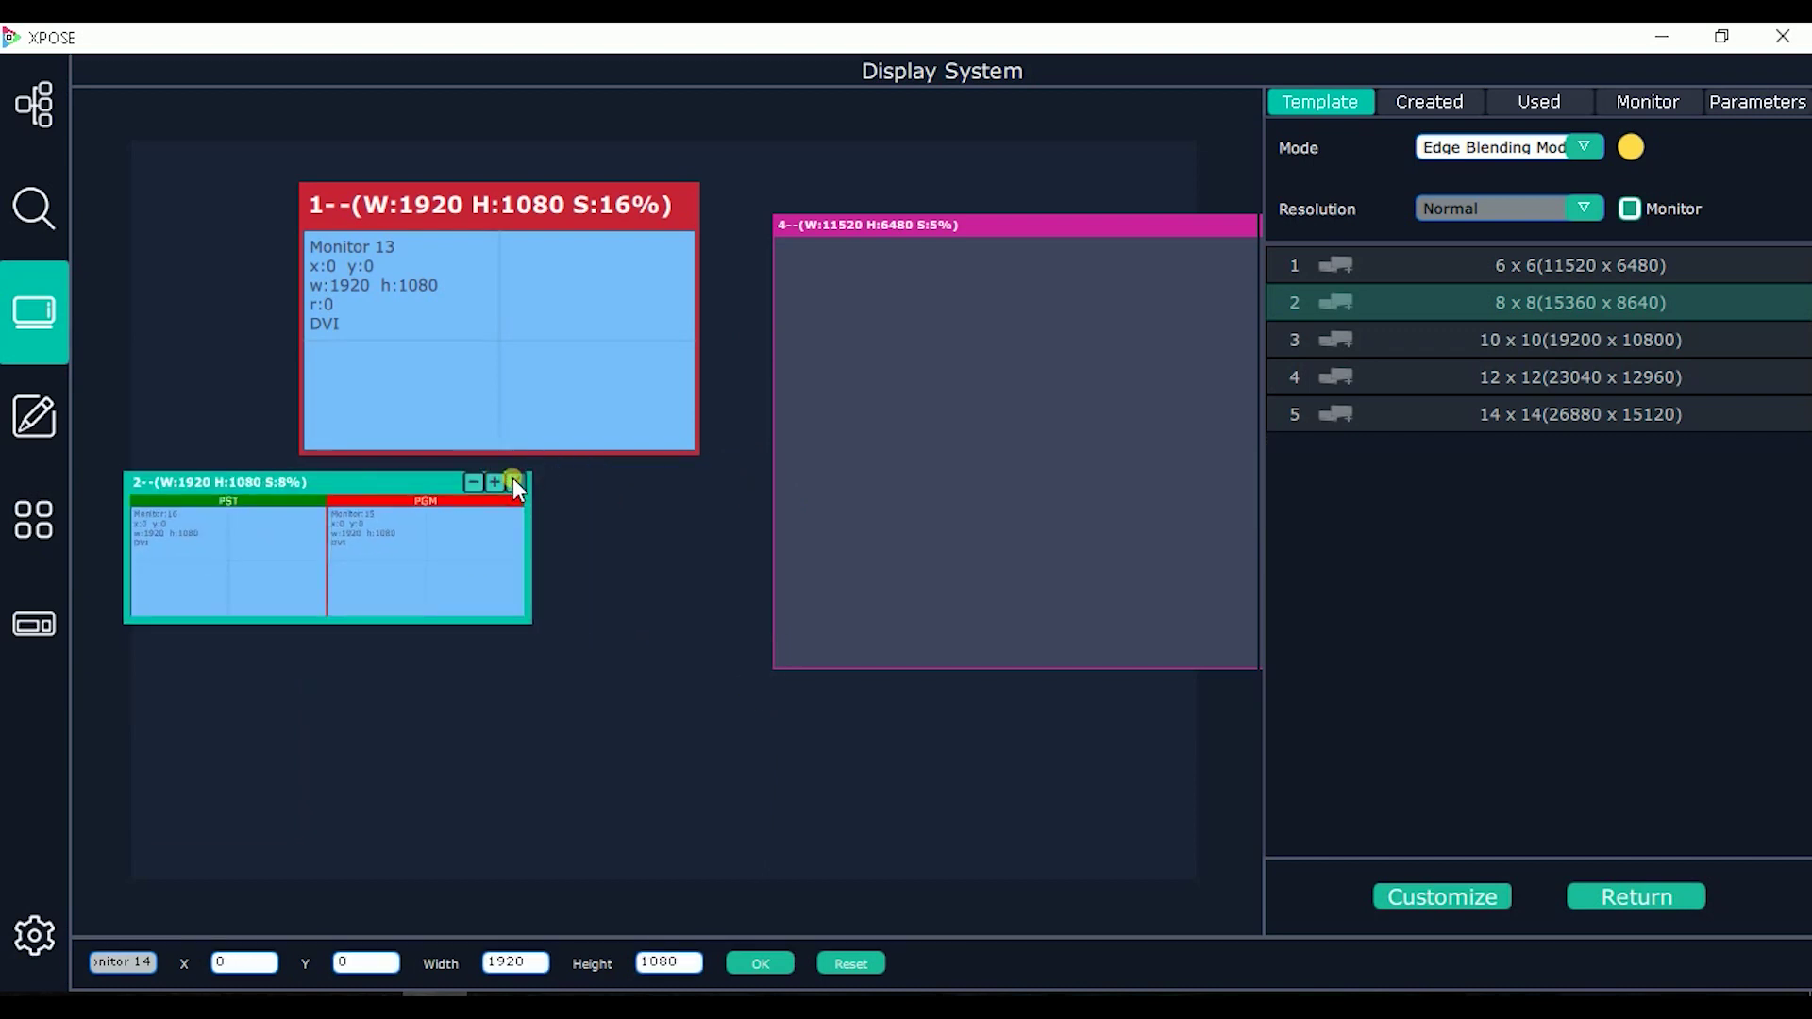
left_click(513, 481)
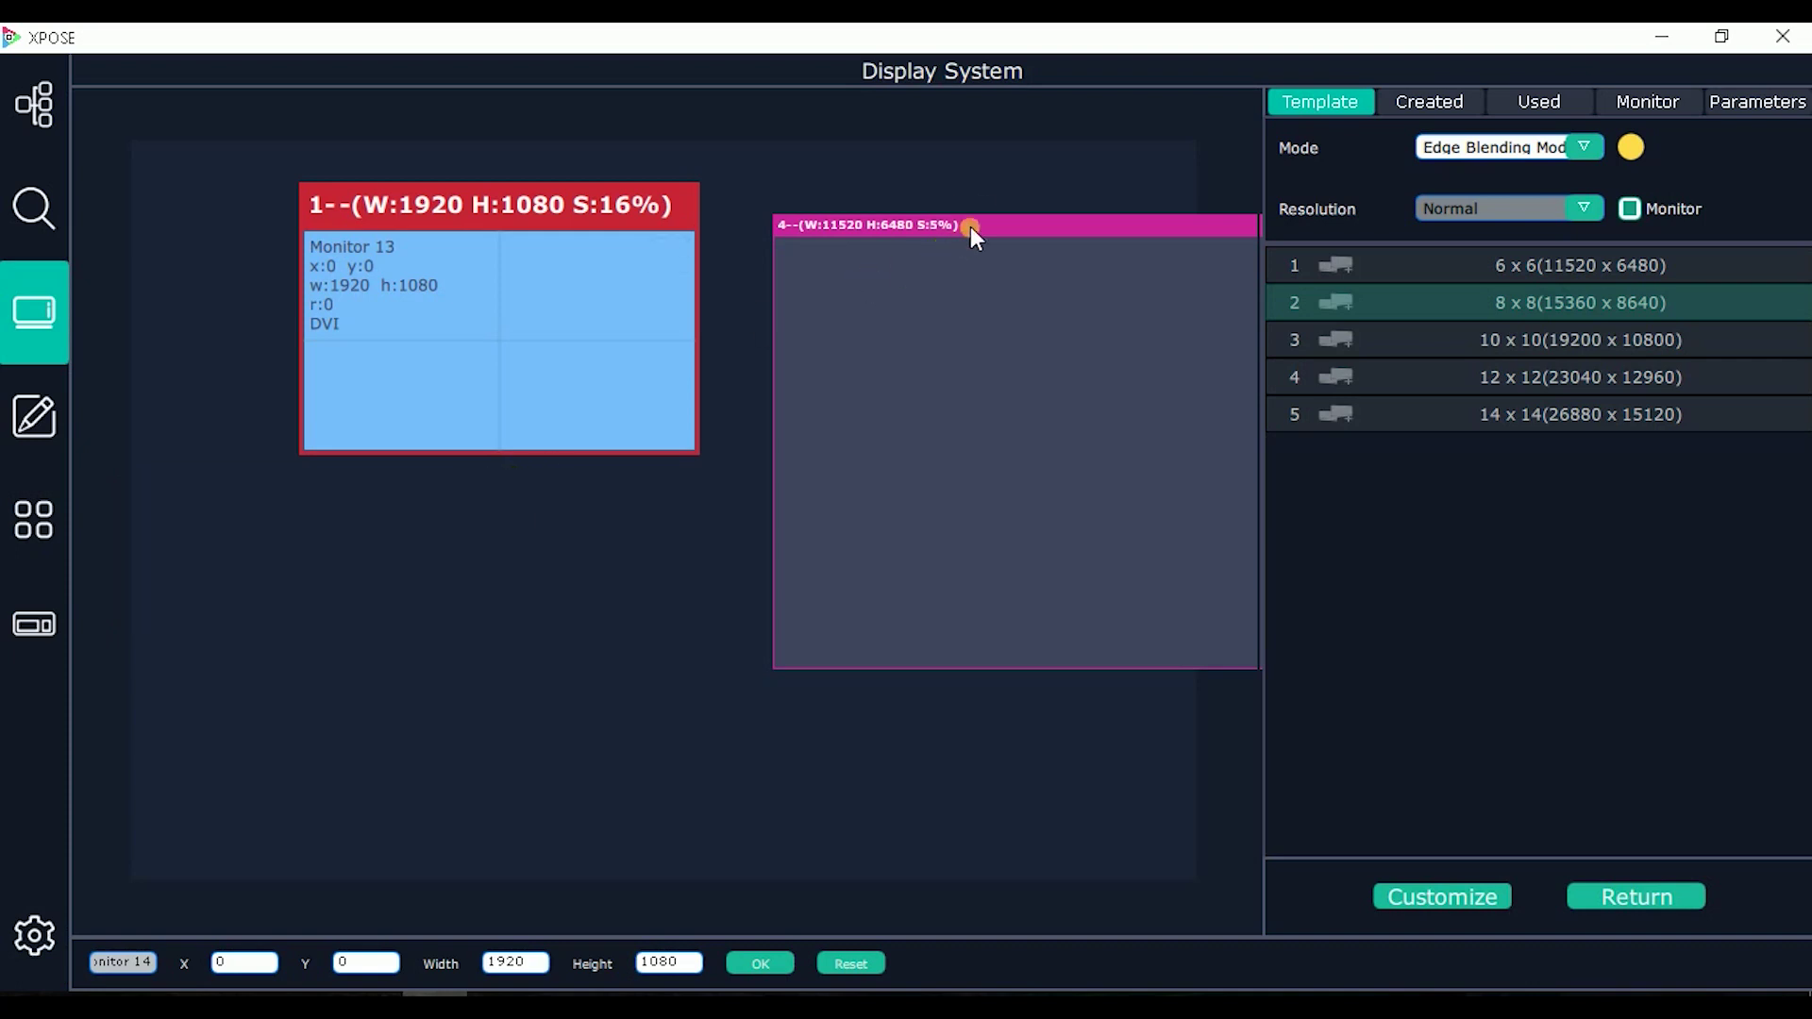
left_click_drag(970, 227, 676, 231)
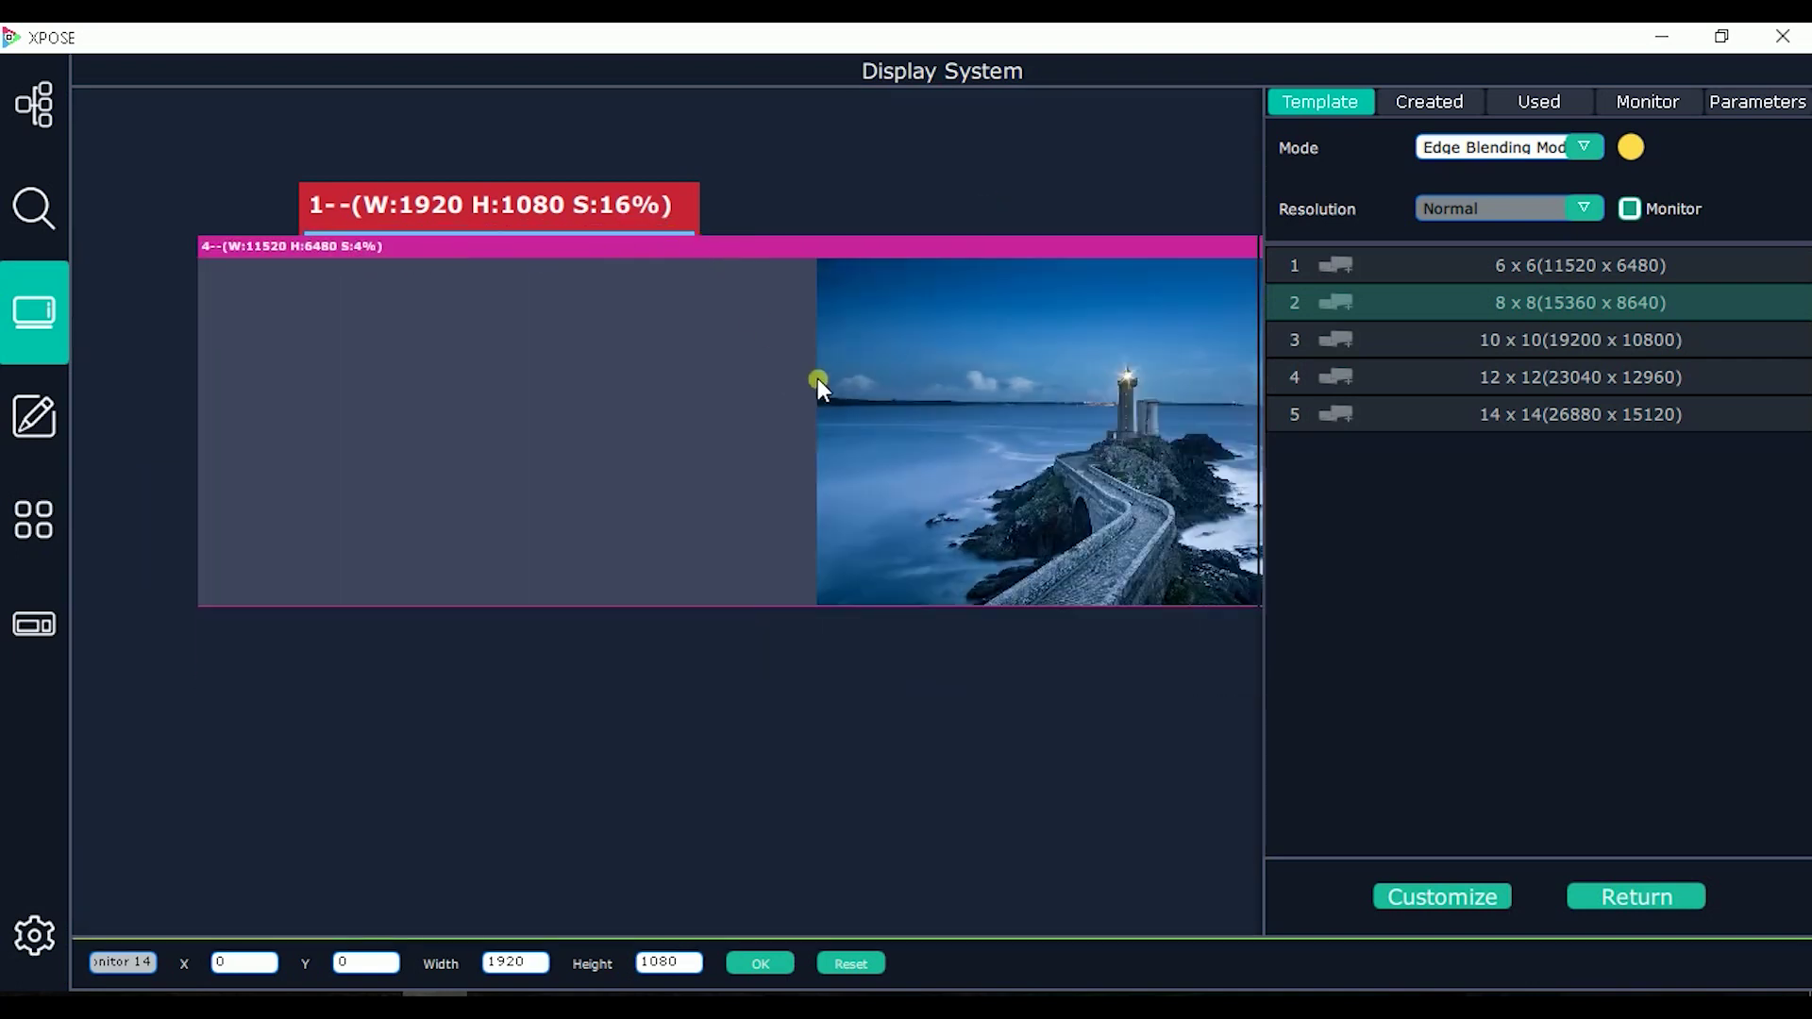
left_click(990, 238)
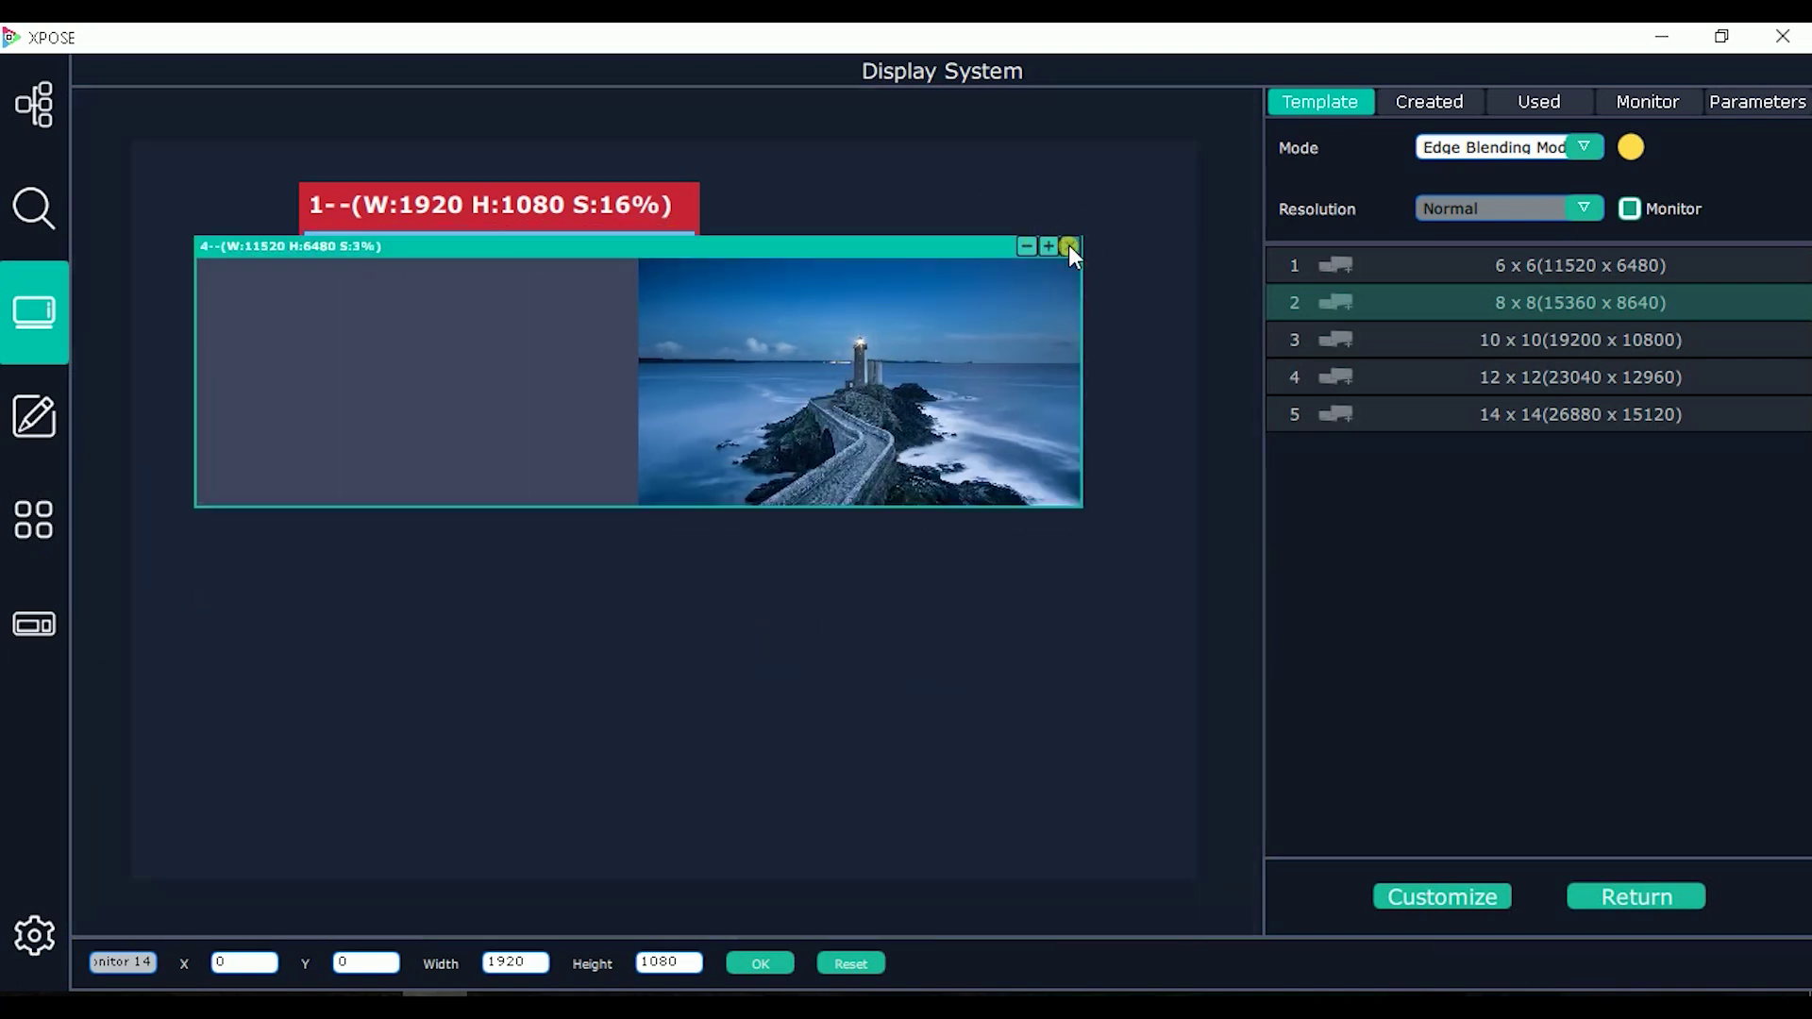
Step: Close windows 4 and 1 to empty the canvas and switch to Presentation Mode
left_click(1069, 247)
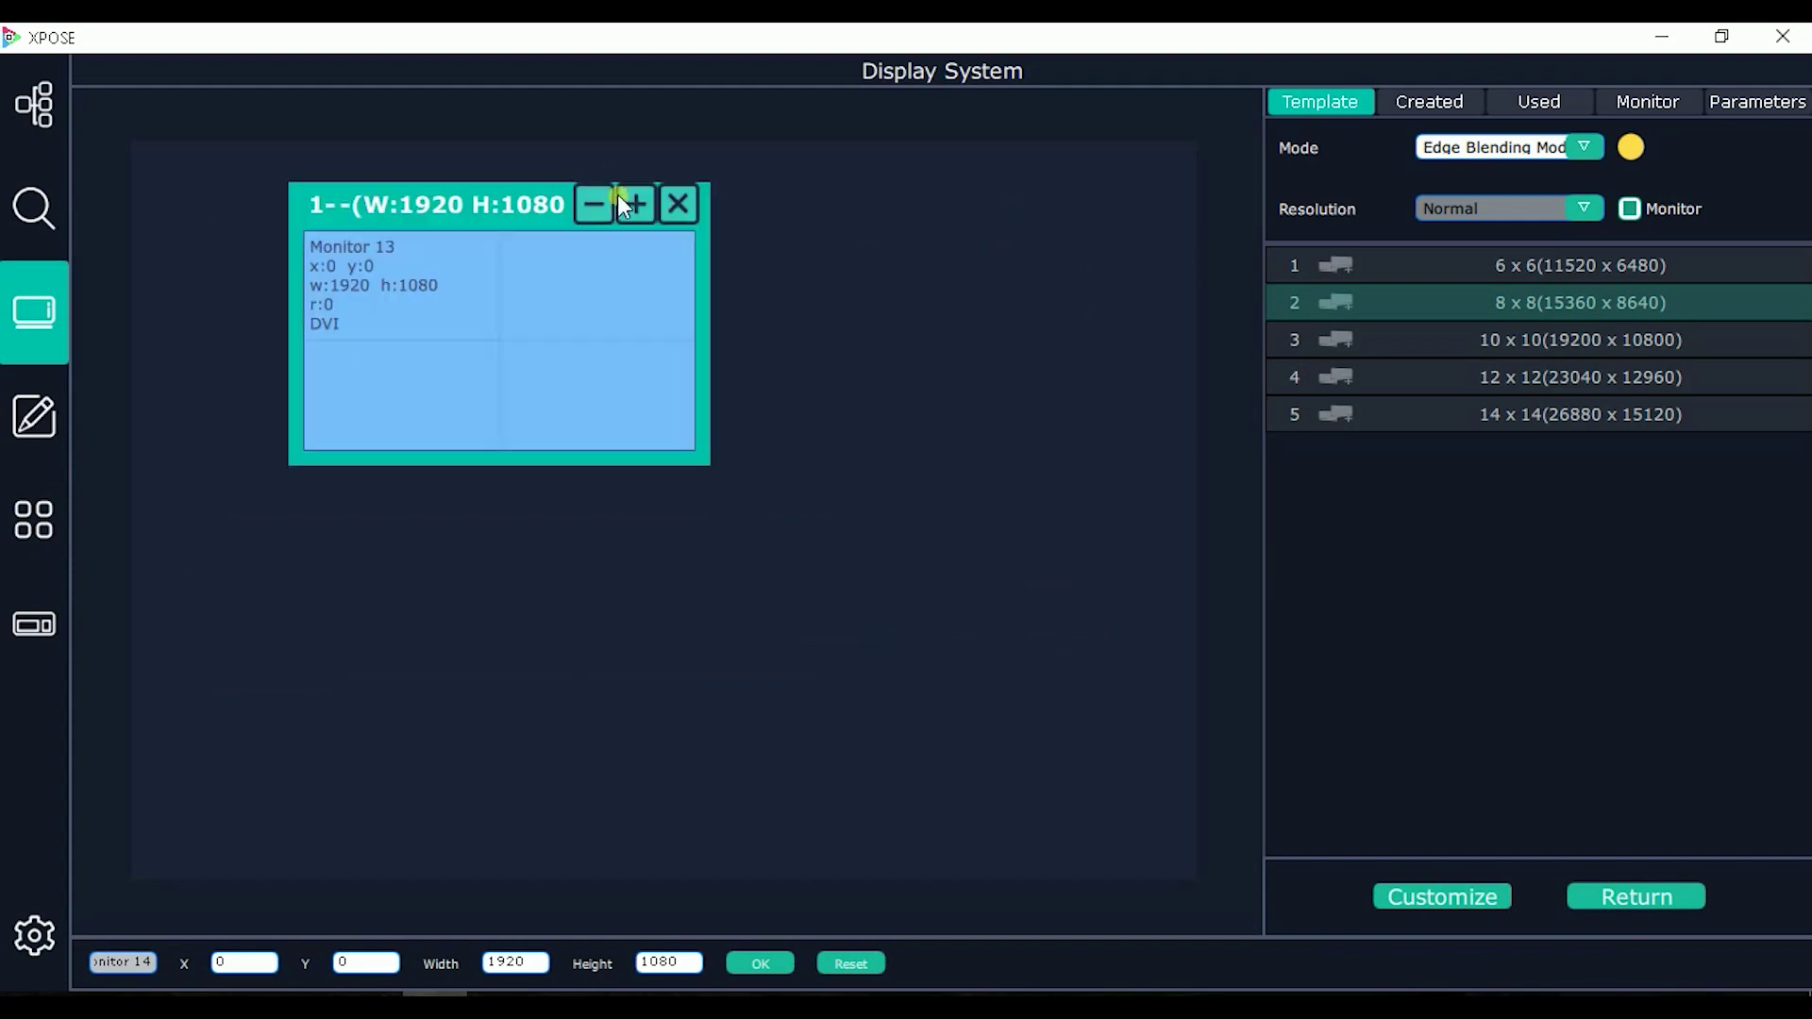
left_click(676, 203)
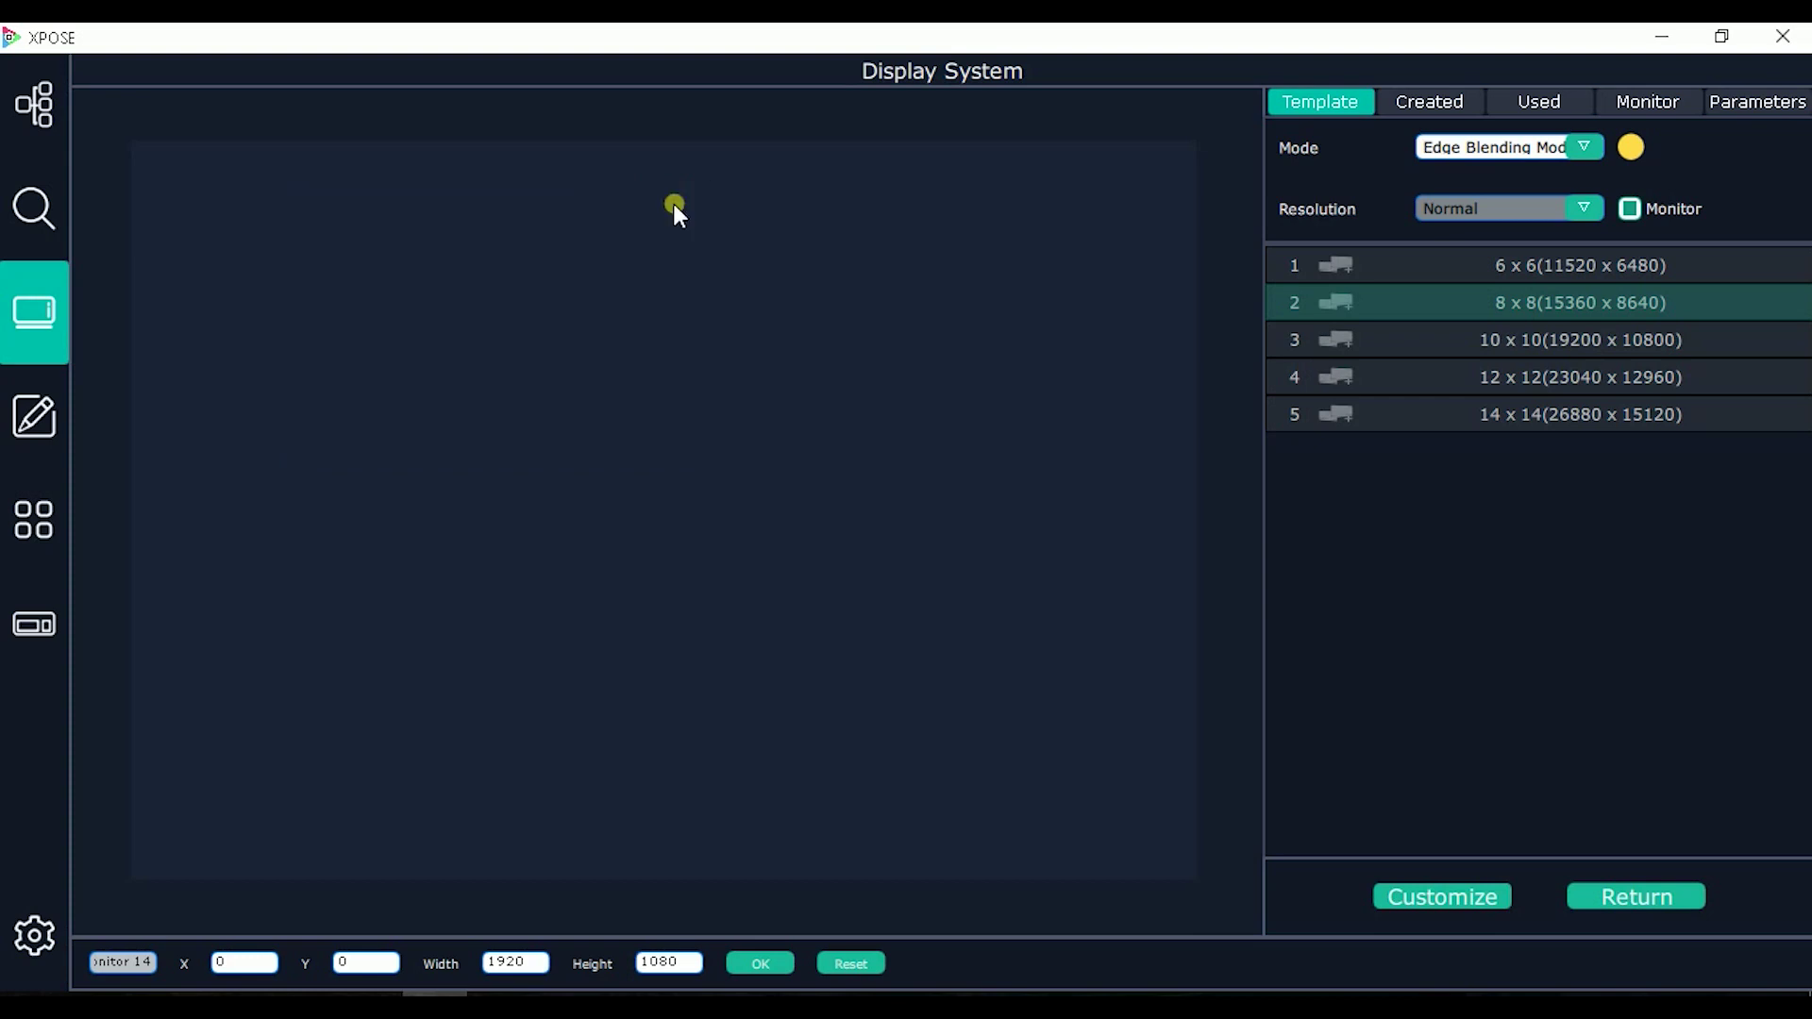
left_click(1479, 155)
left_click(1460, 164)
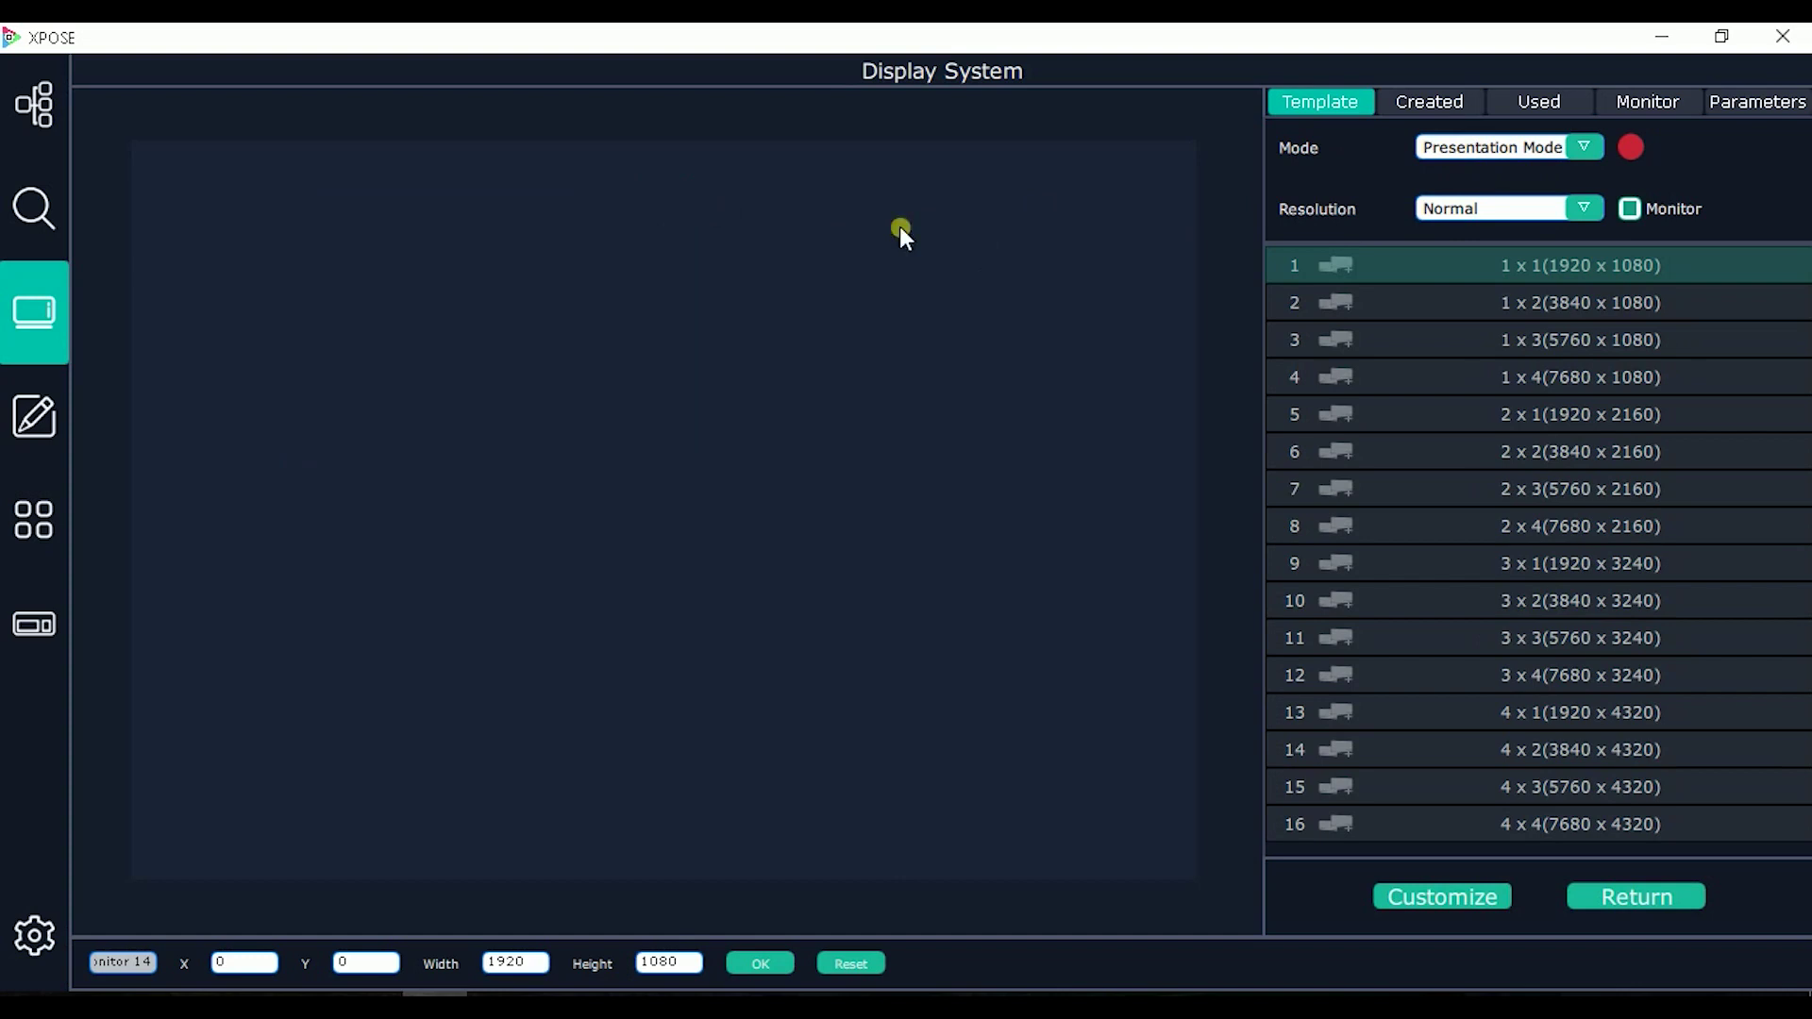
Step: Review the template resolution choices, keep Normal, and return to the X7 device view
left_click(1472, 210)
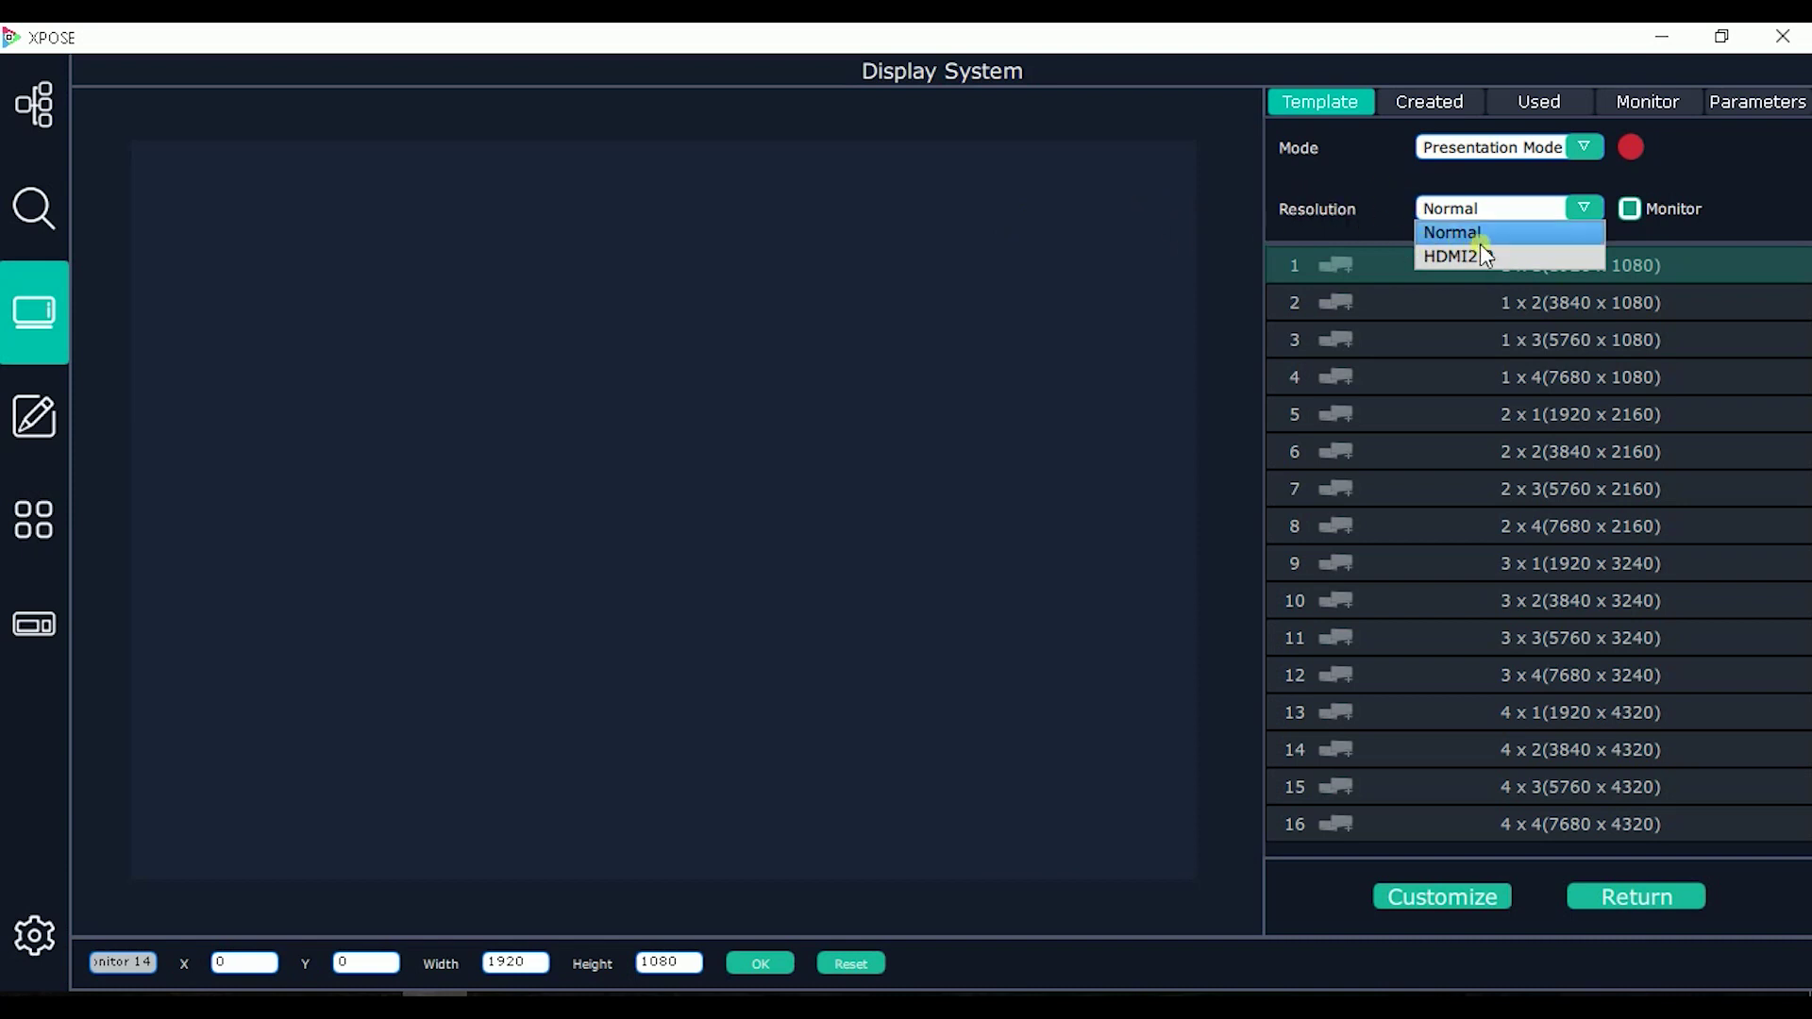
left_click(1338, 248)
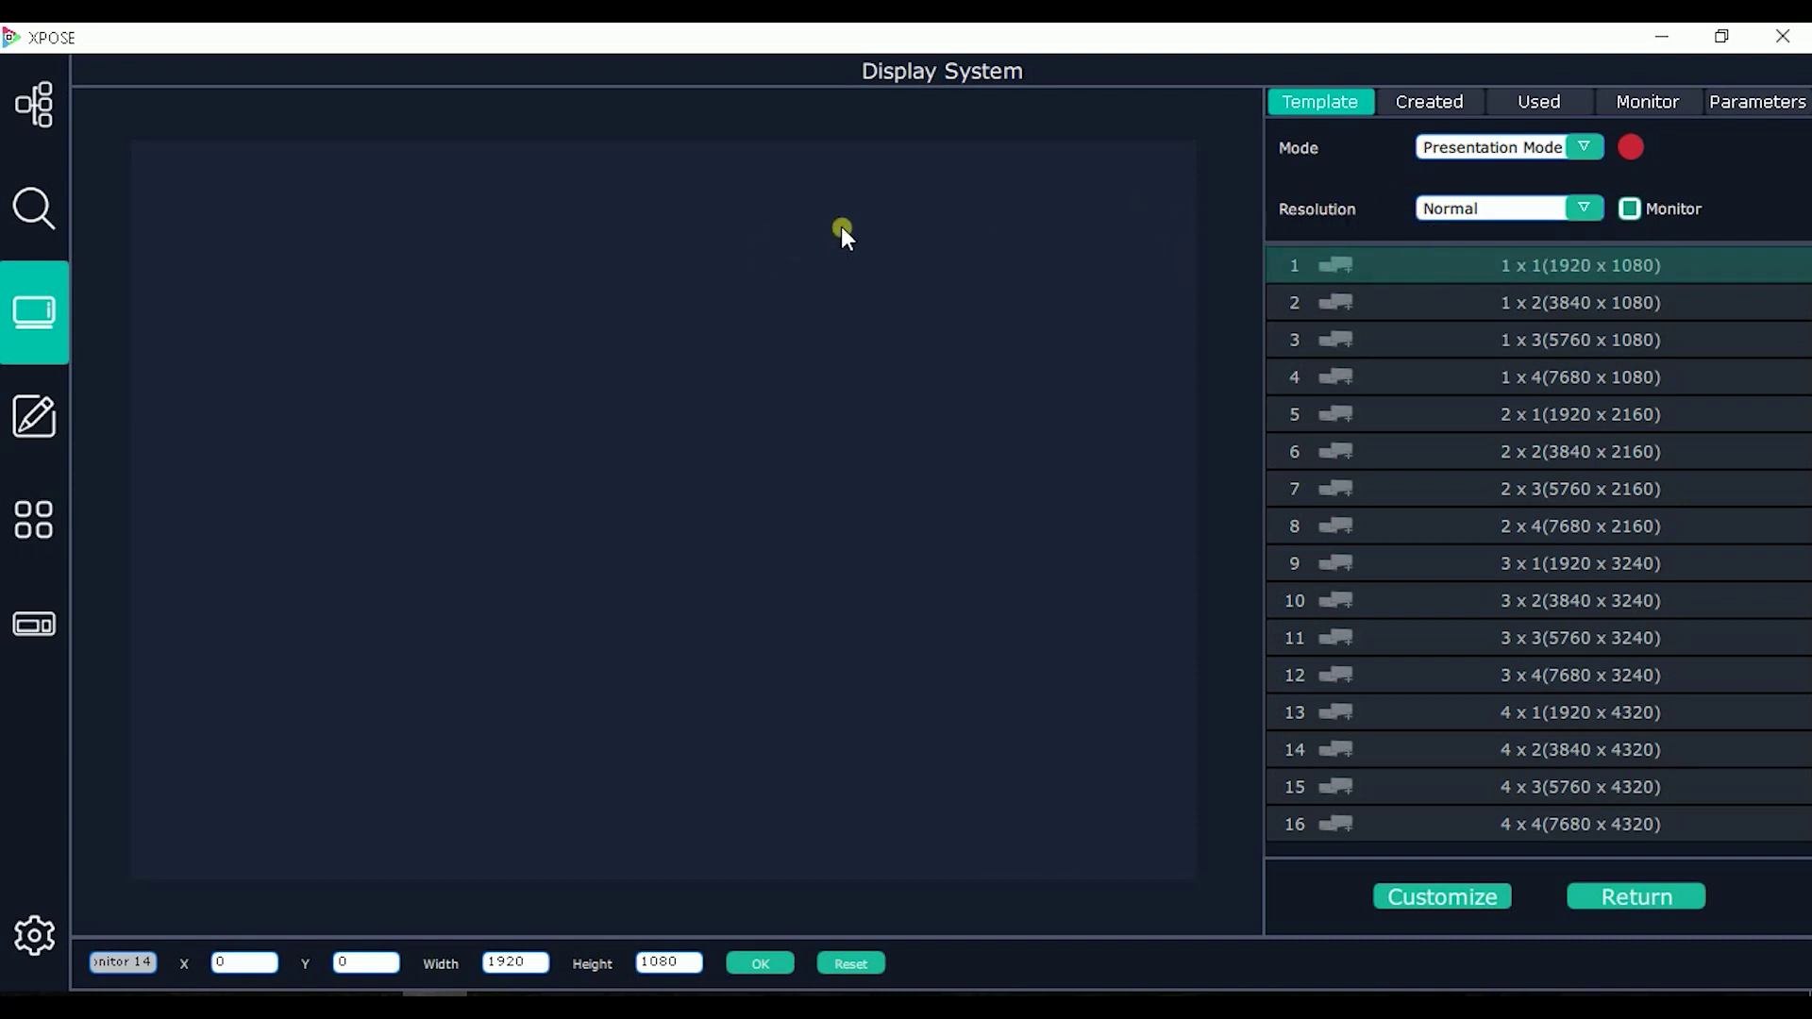
left_click(51, 229)
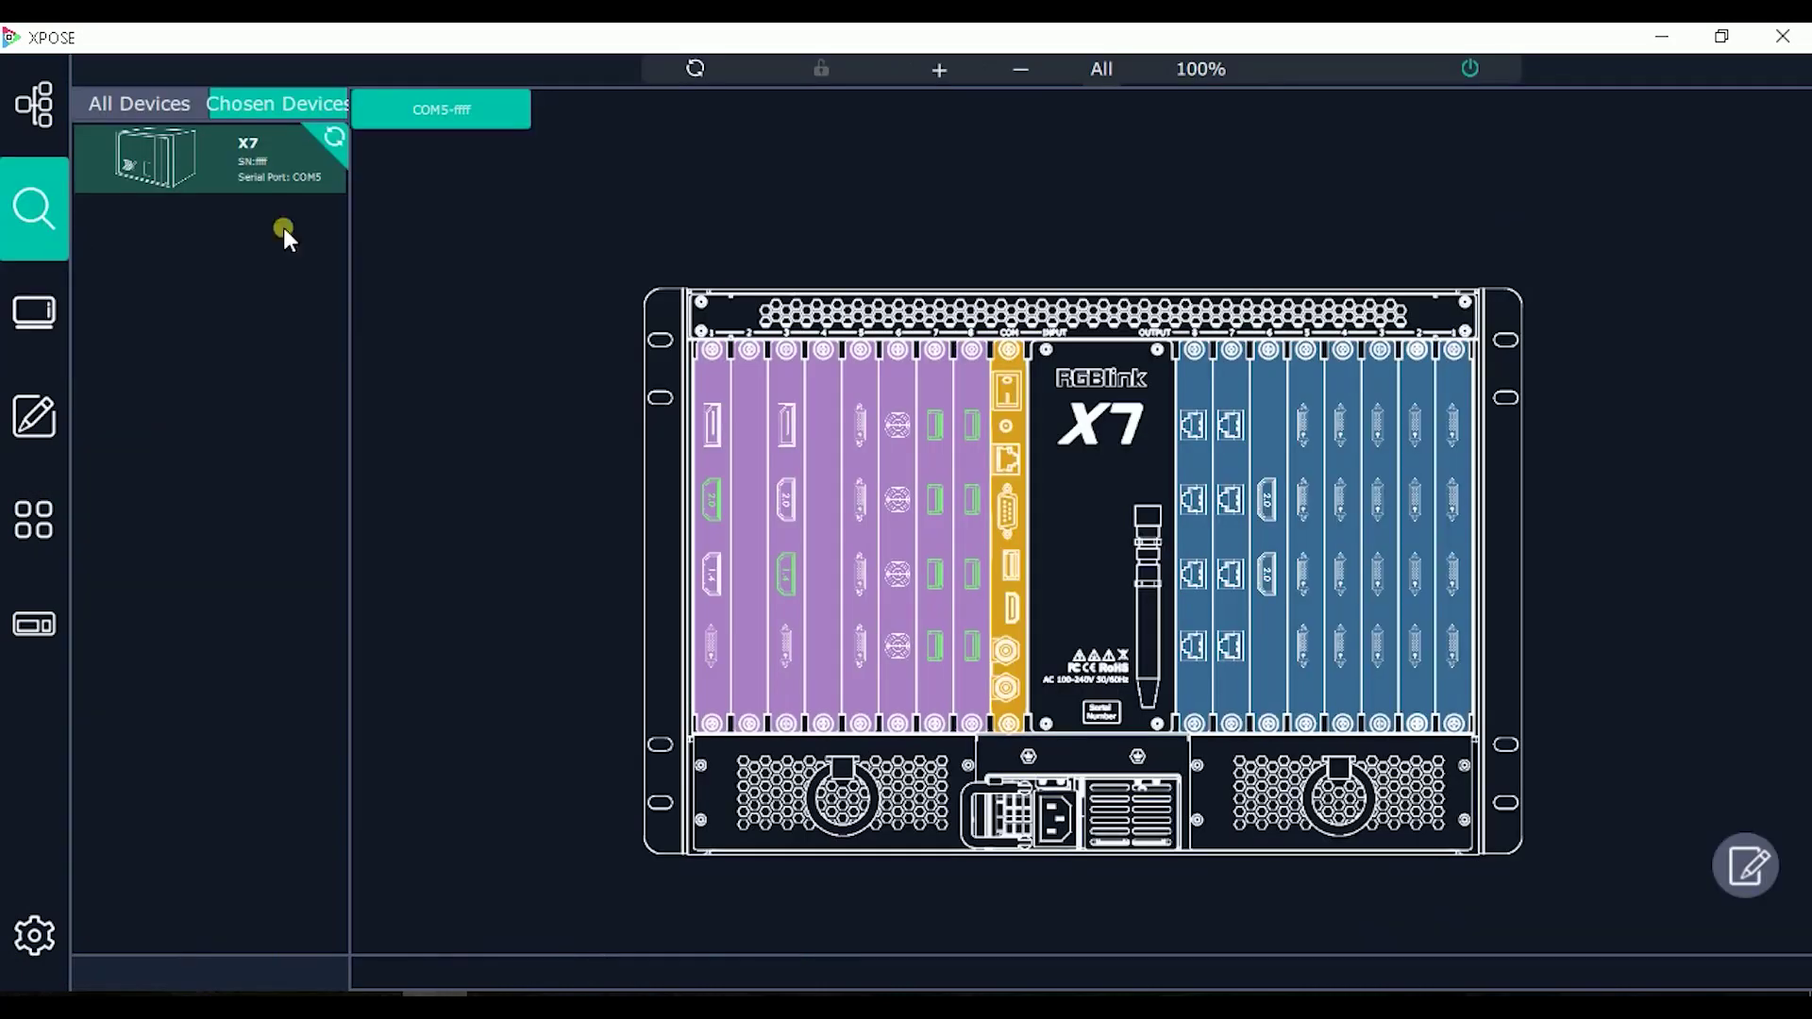
Step: Select an X7 output port, set Format Range to Module and browse the HDMI 2.0 resolutions
left_click(1268, 502)
left_click(1753, 865)
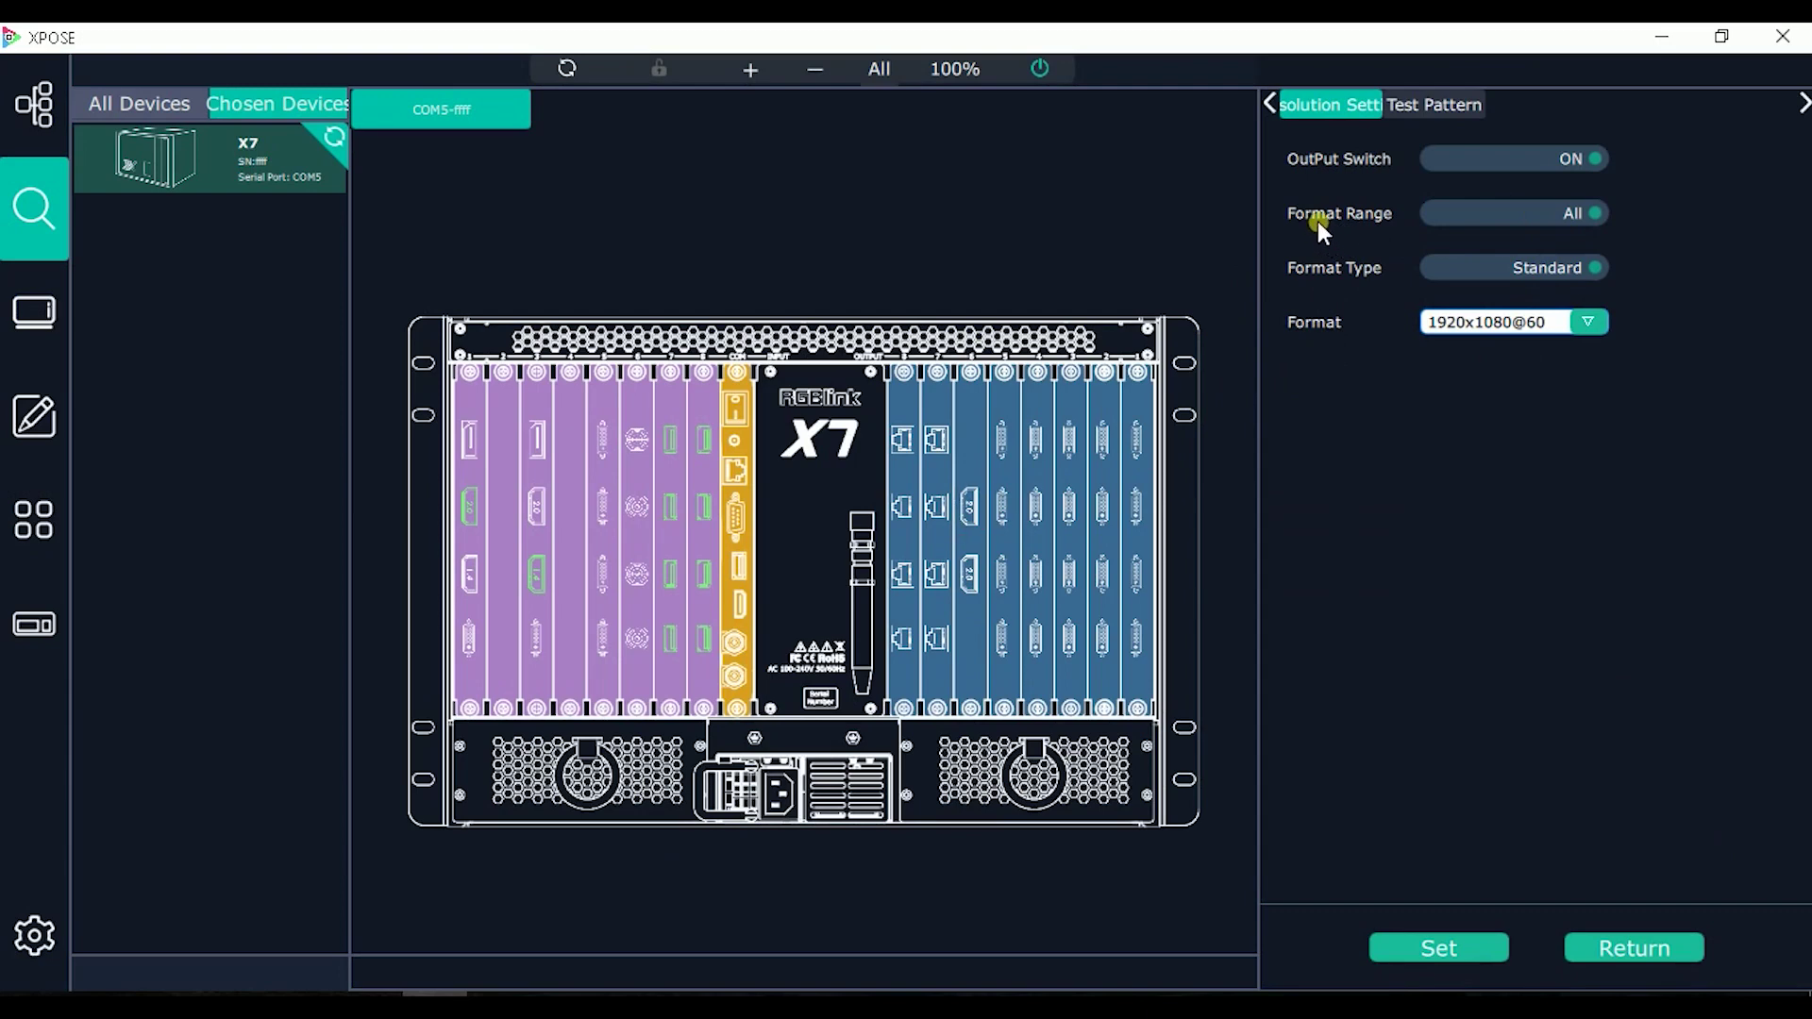
left_click(1537, 209)
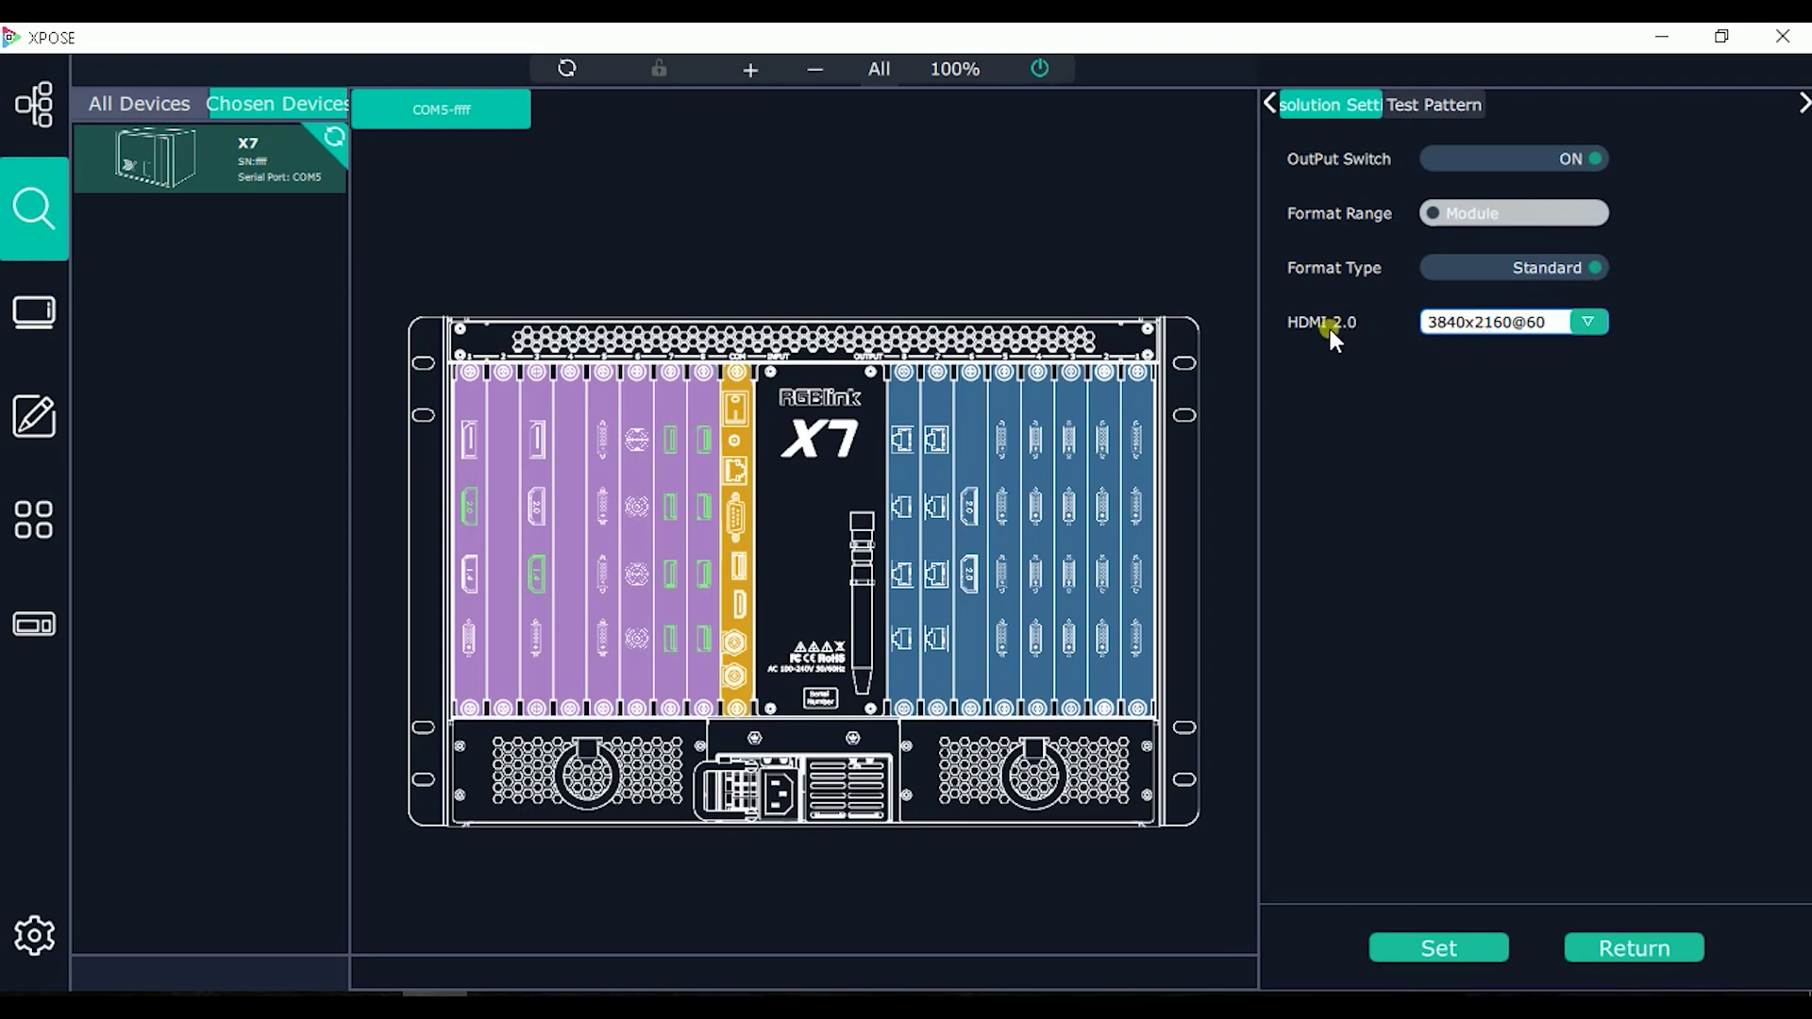
left_click(1474, 322)
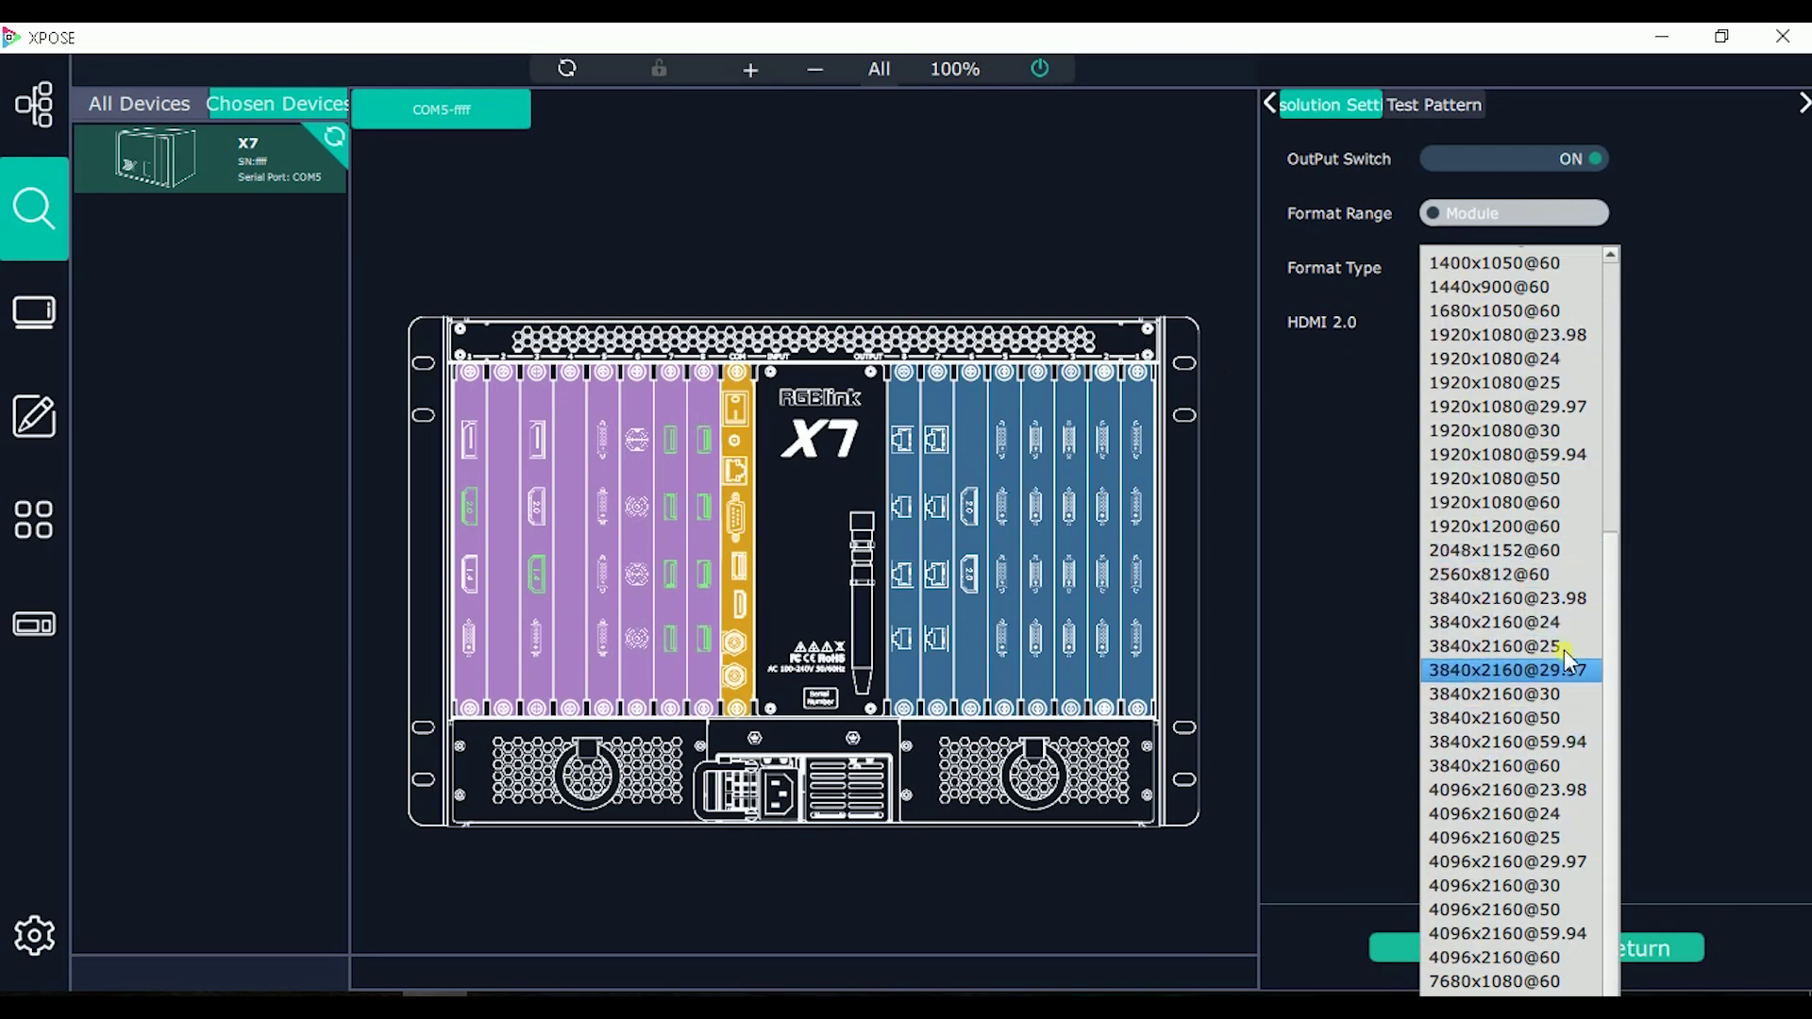
left_click(1685, 530)
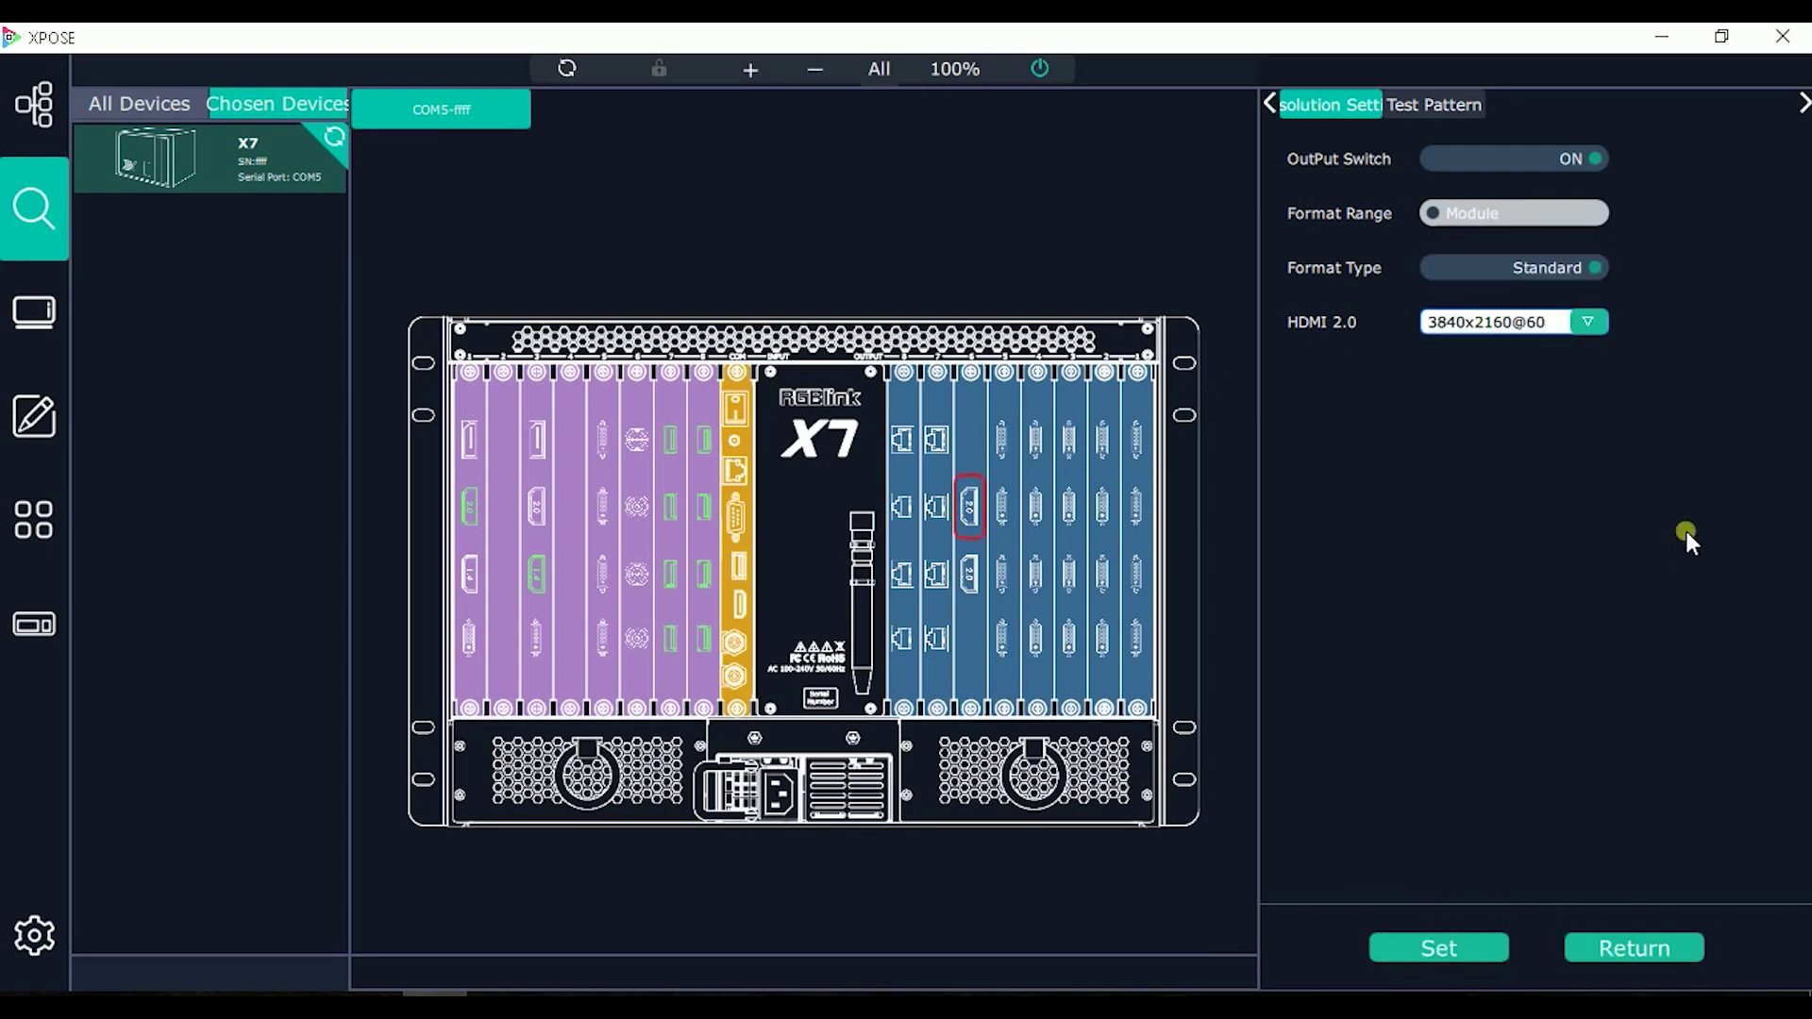
Step: Switch Format Type to Customize, inspect Width, Height and Refresh rate, then close the panels
left_click(1538, 269)
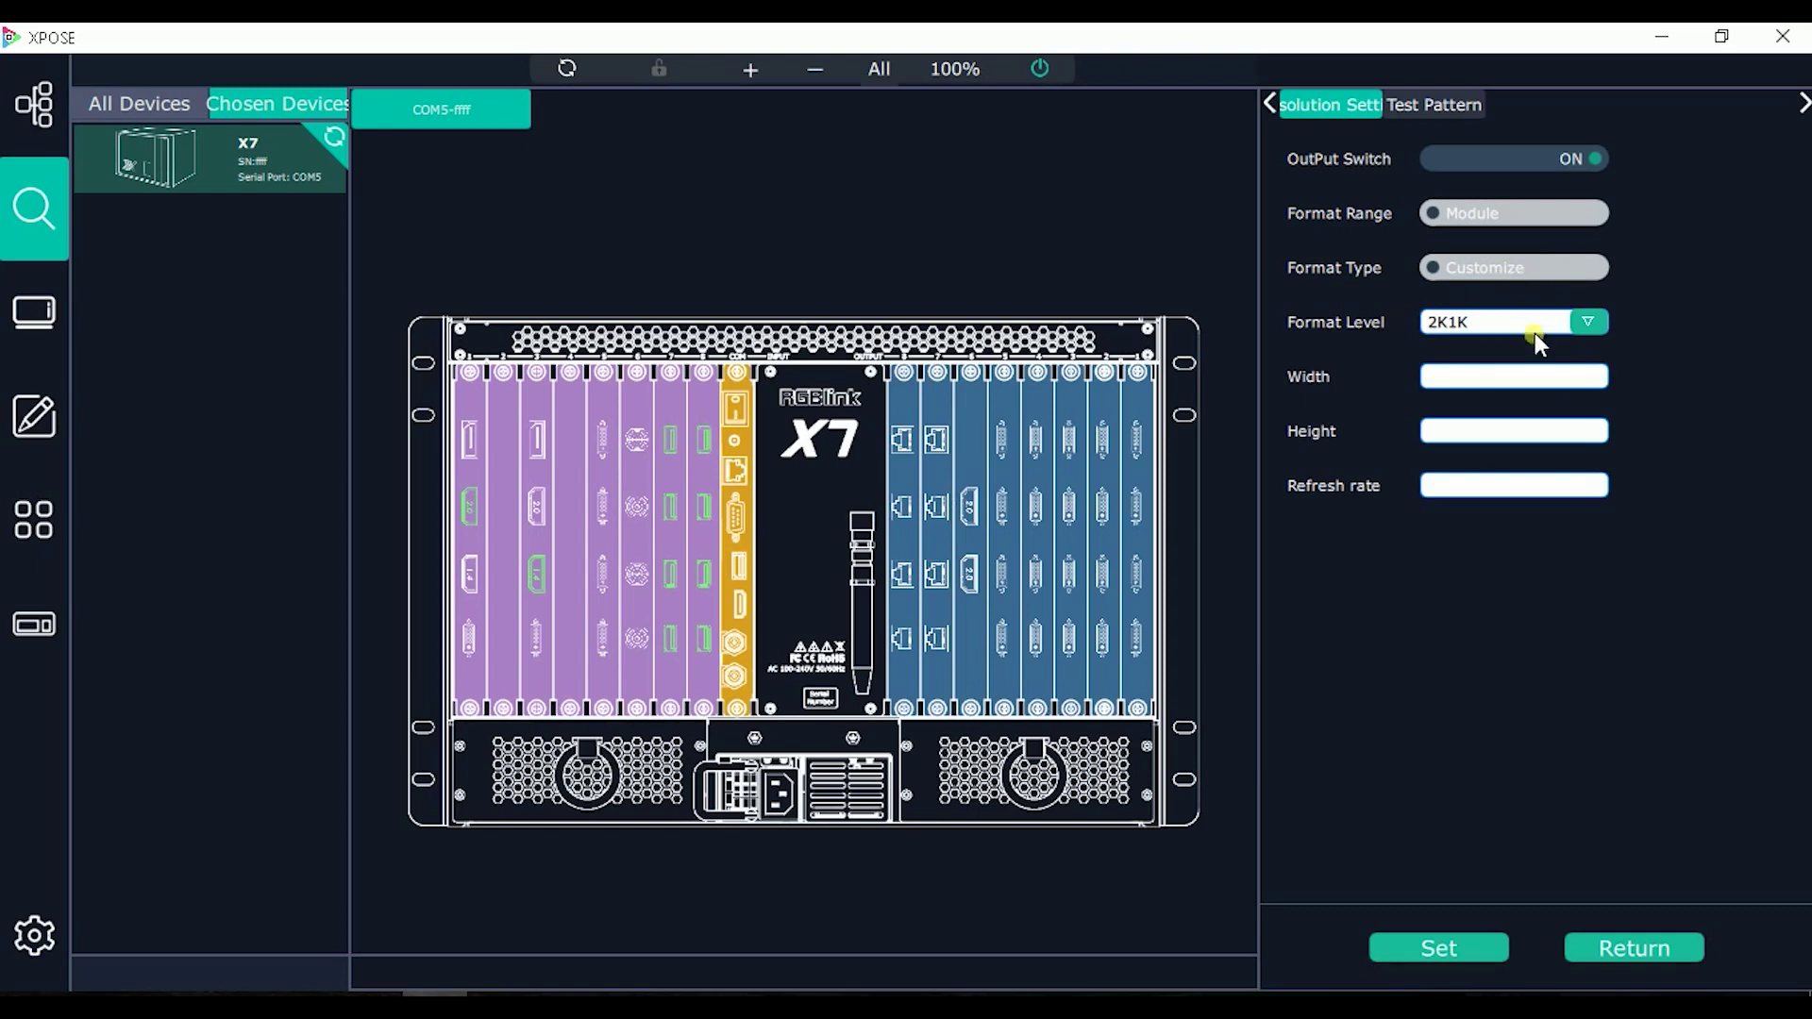
left_click(1481, 382)
left_click(1488, 434)
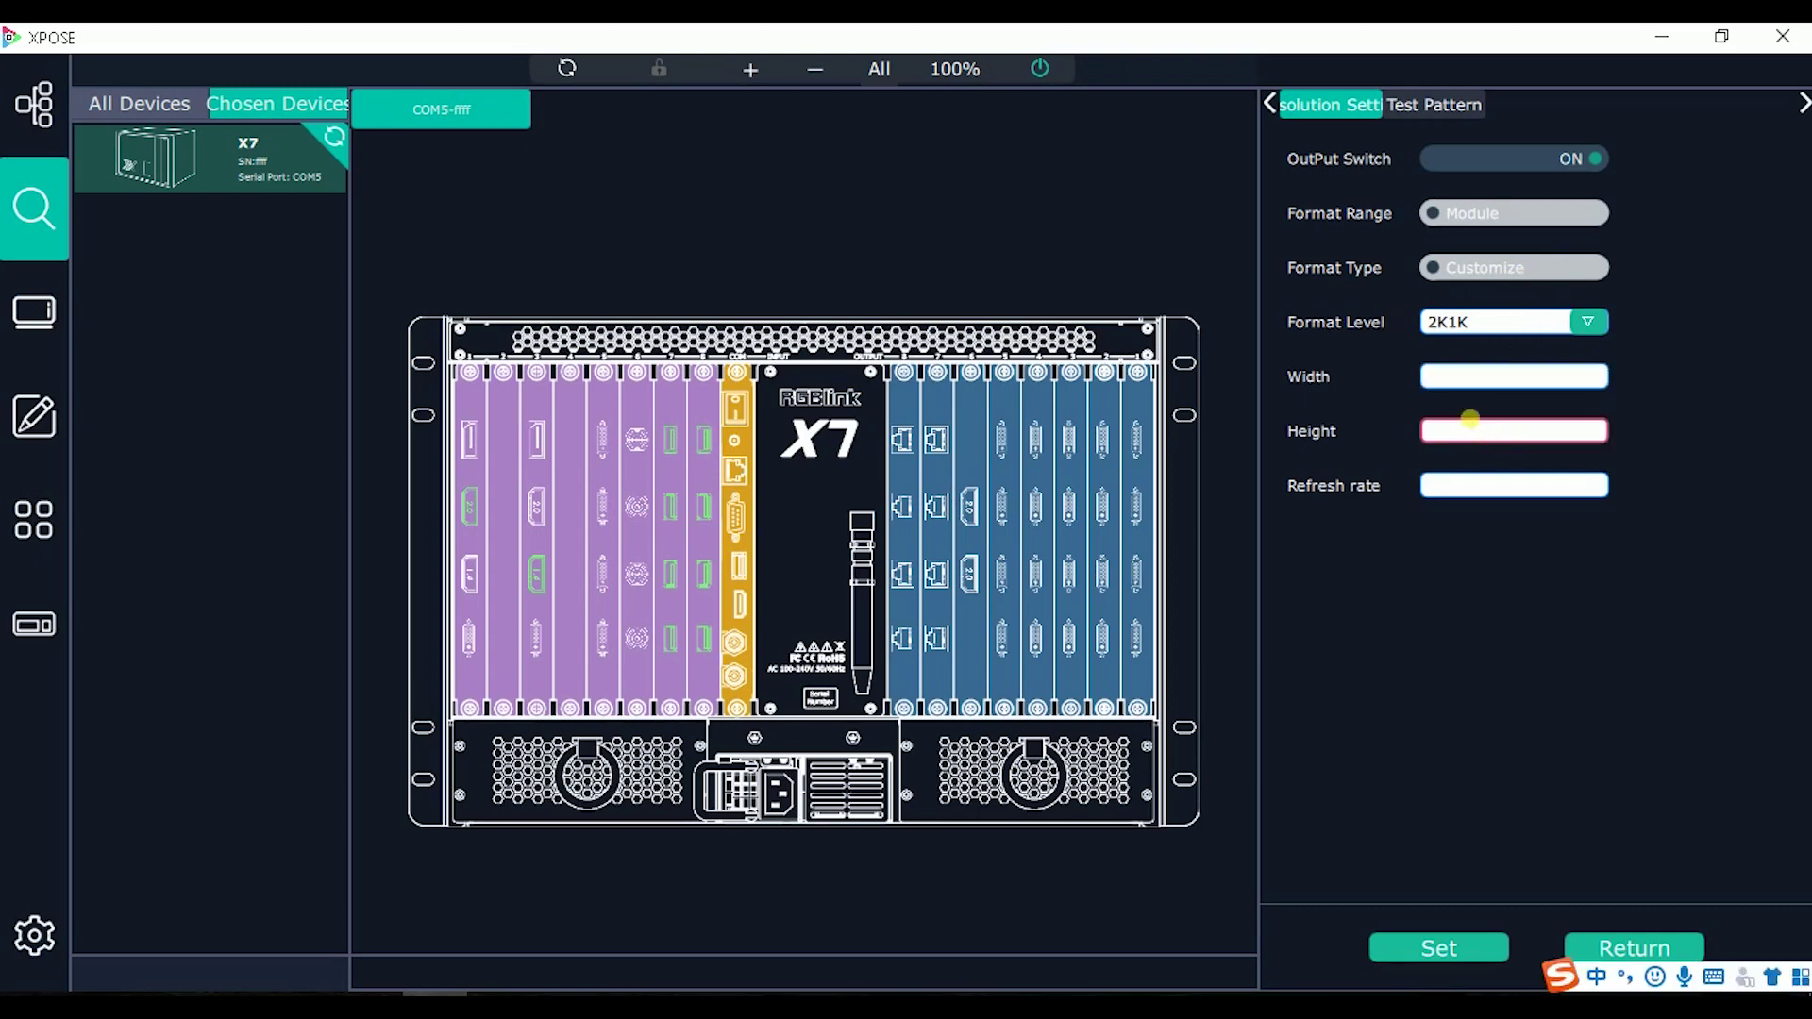
left_click(1435, 472)
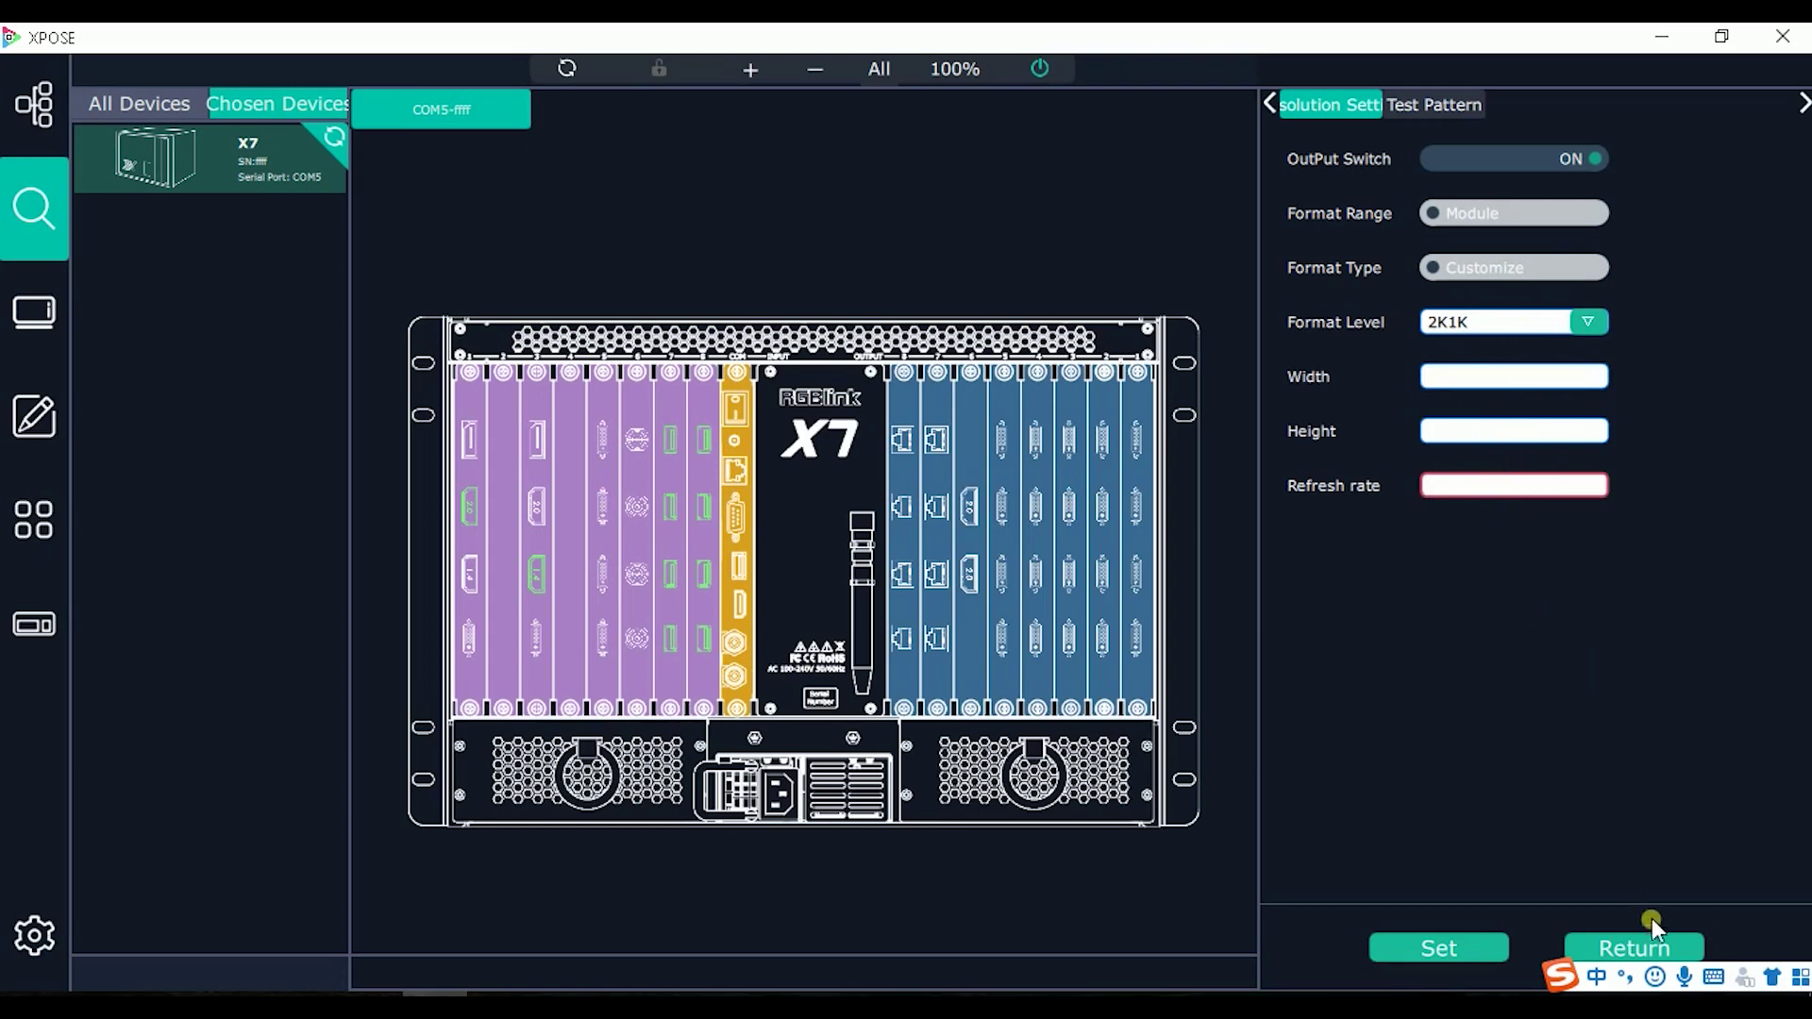
left_click(1656, 944)
left_click(1590, 945)
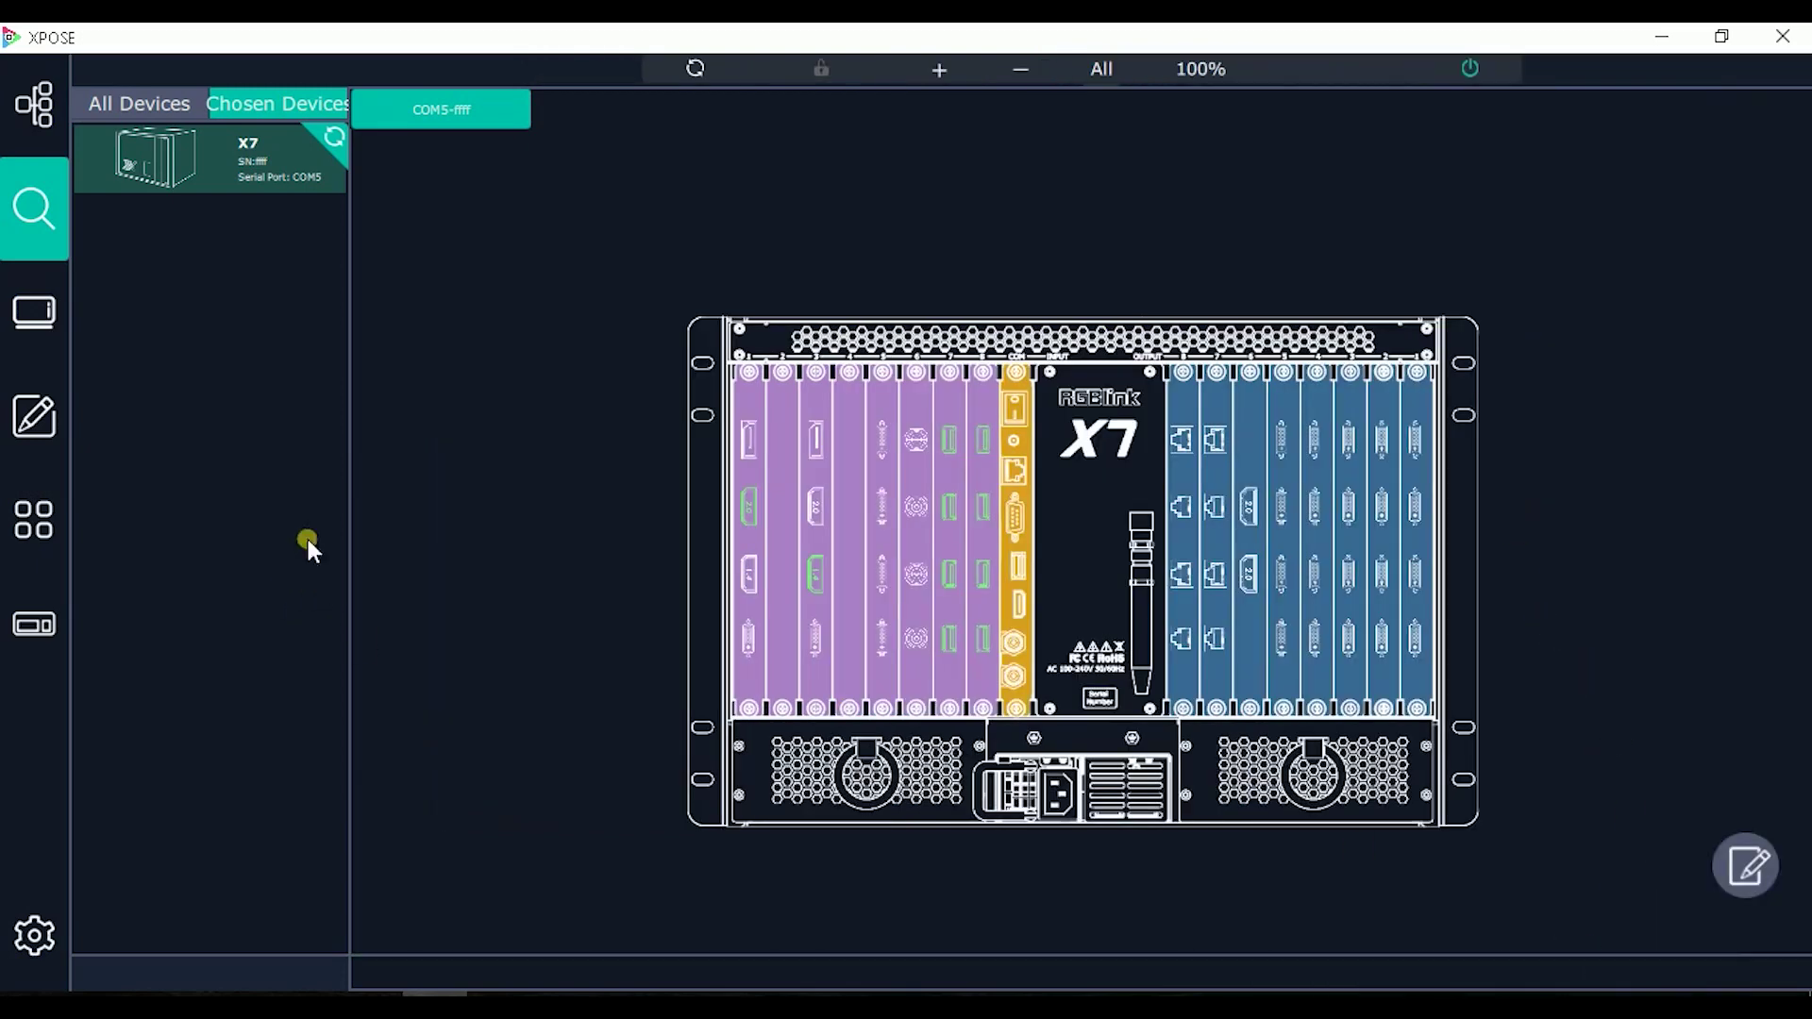
Step: Go back to Display System, open the template panel and switch templates to HDMI2.0 resolution
left_click(36, 313)
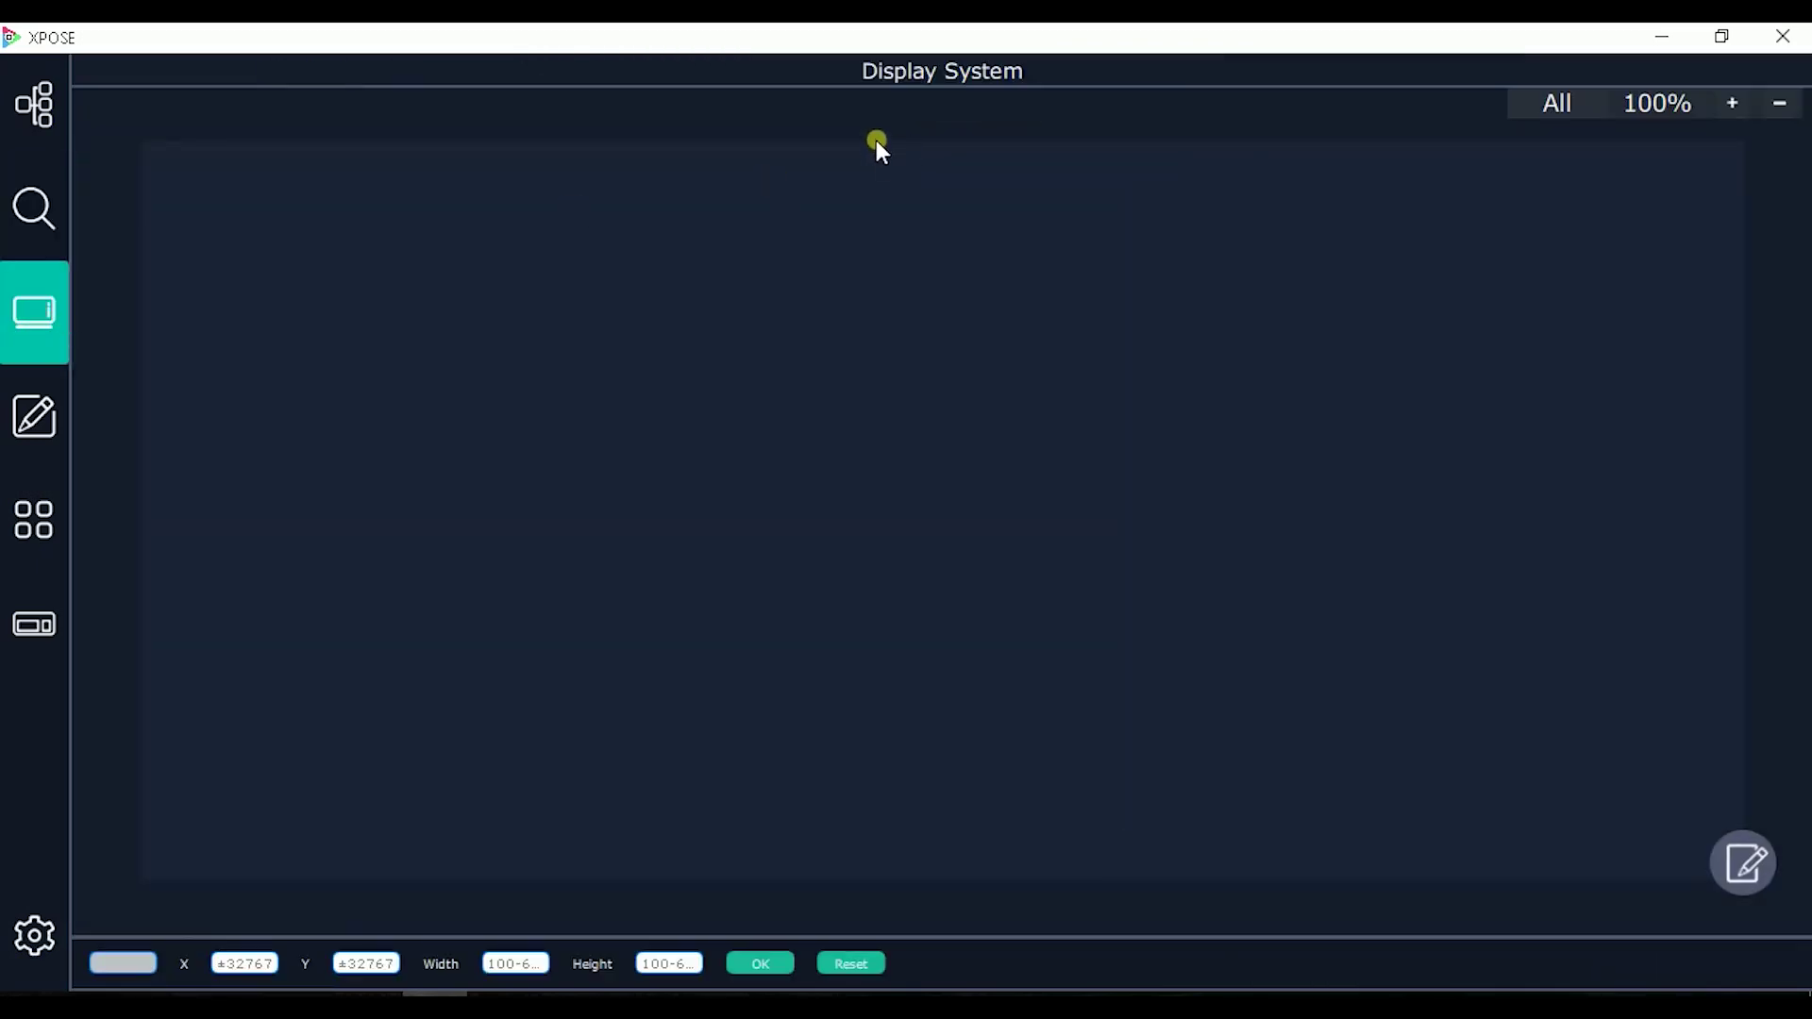
left_click(1753, 873)
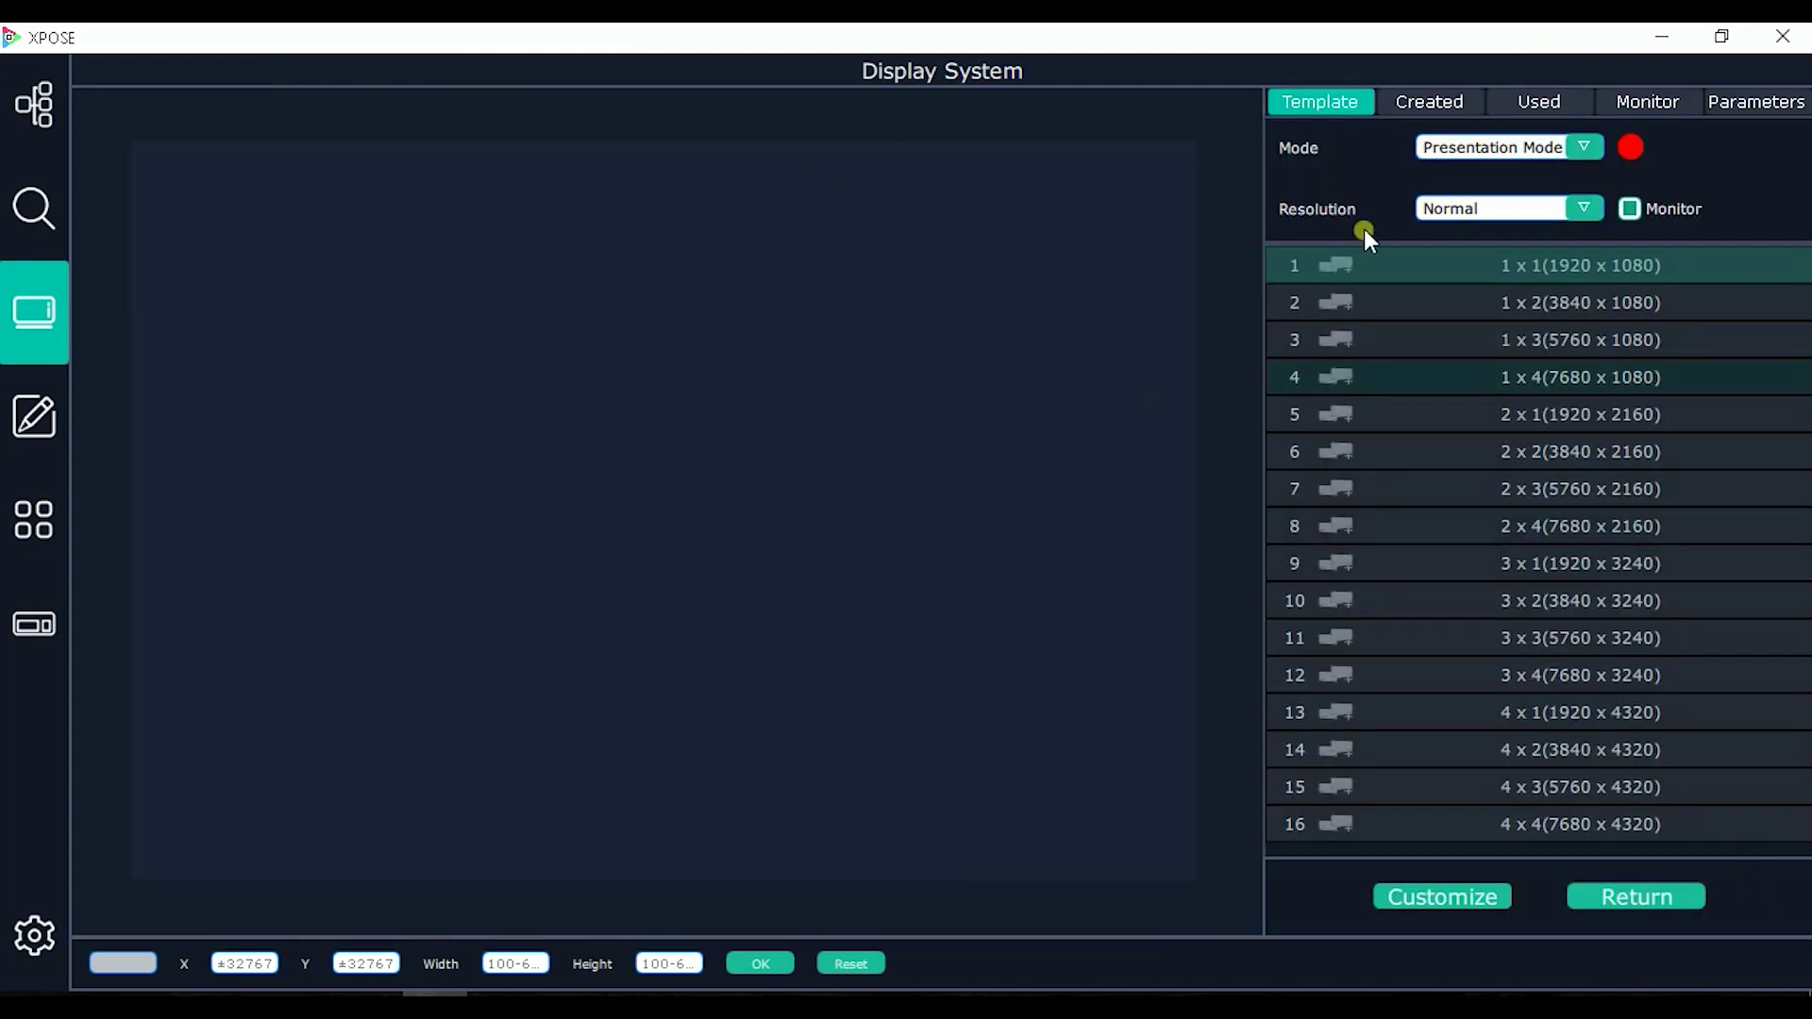
left_click(1470, 249)
left_click(1500, 201)
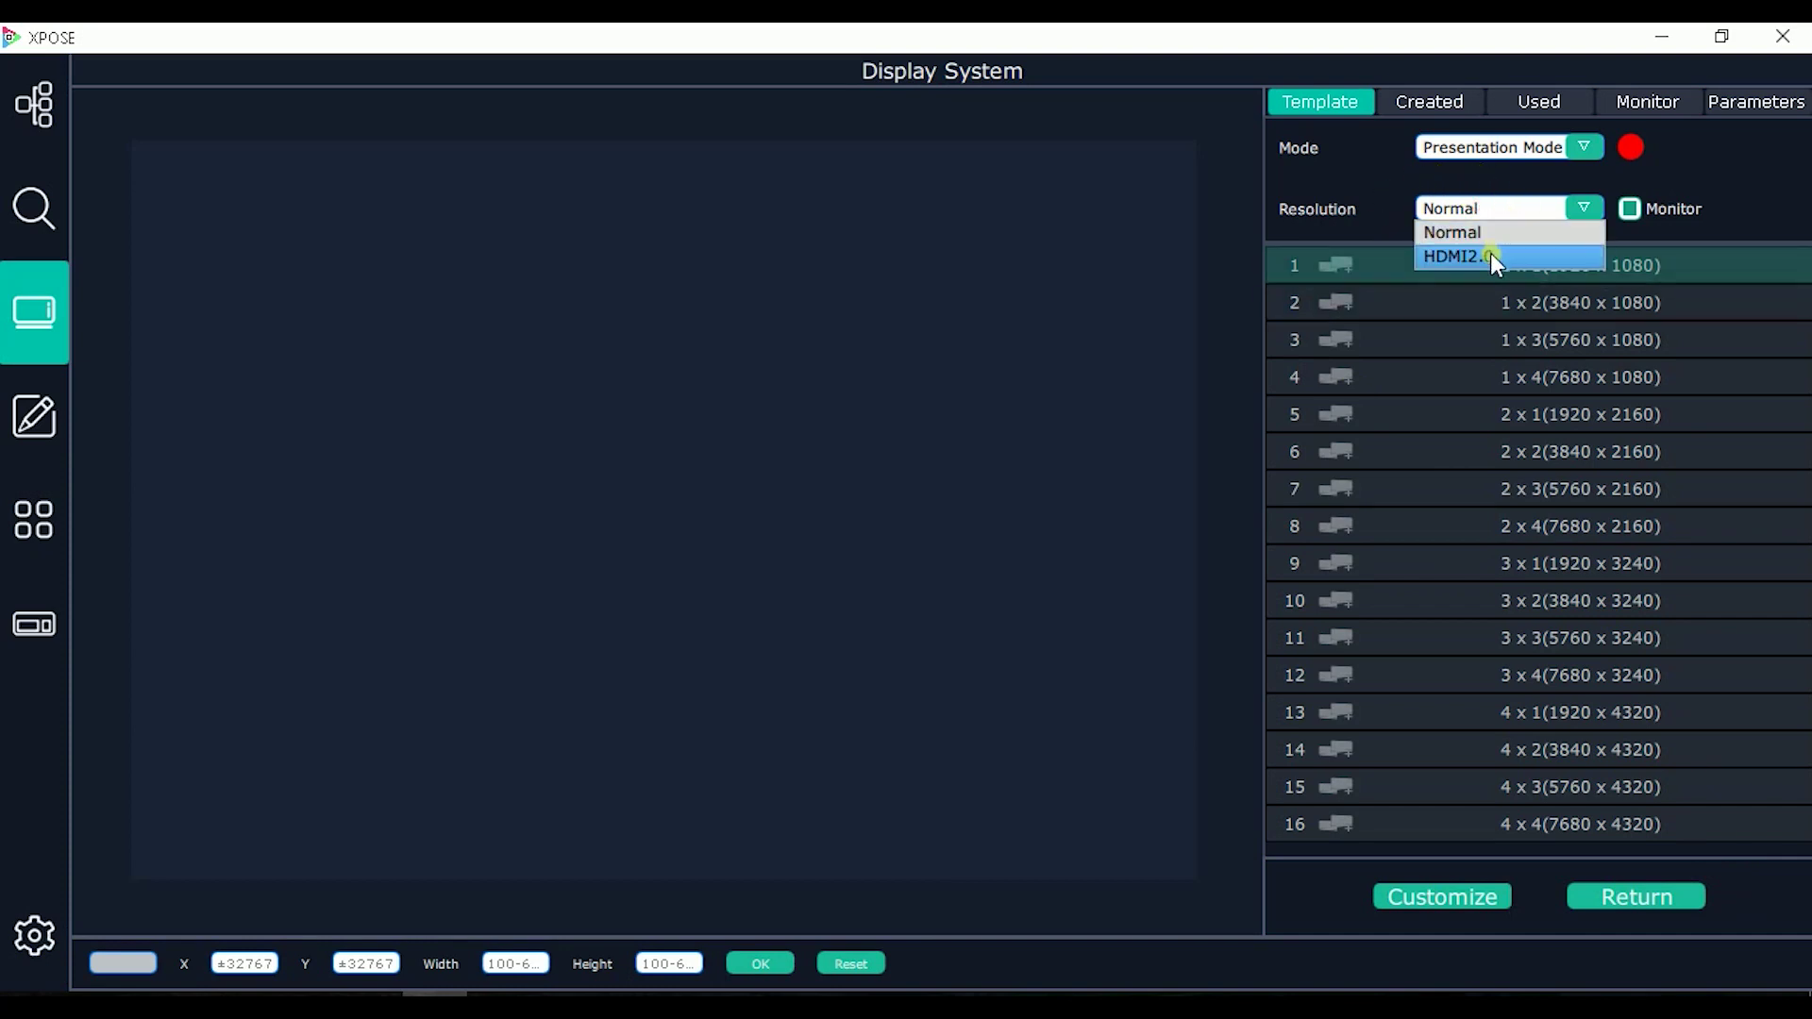
left_click(1491, 253)
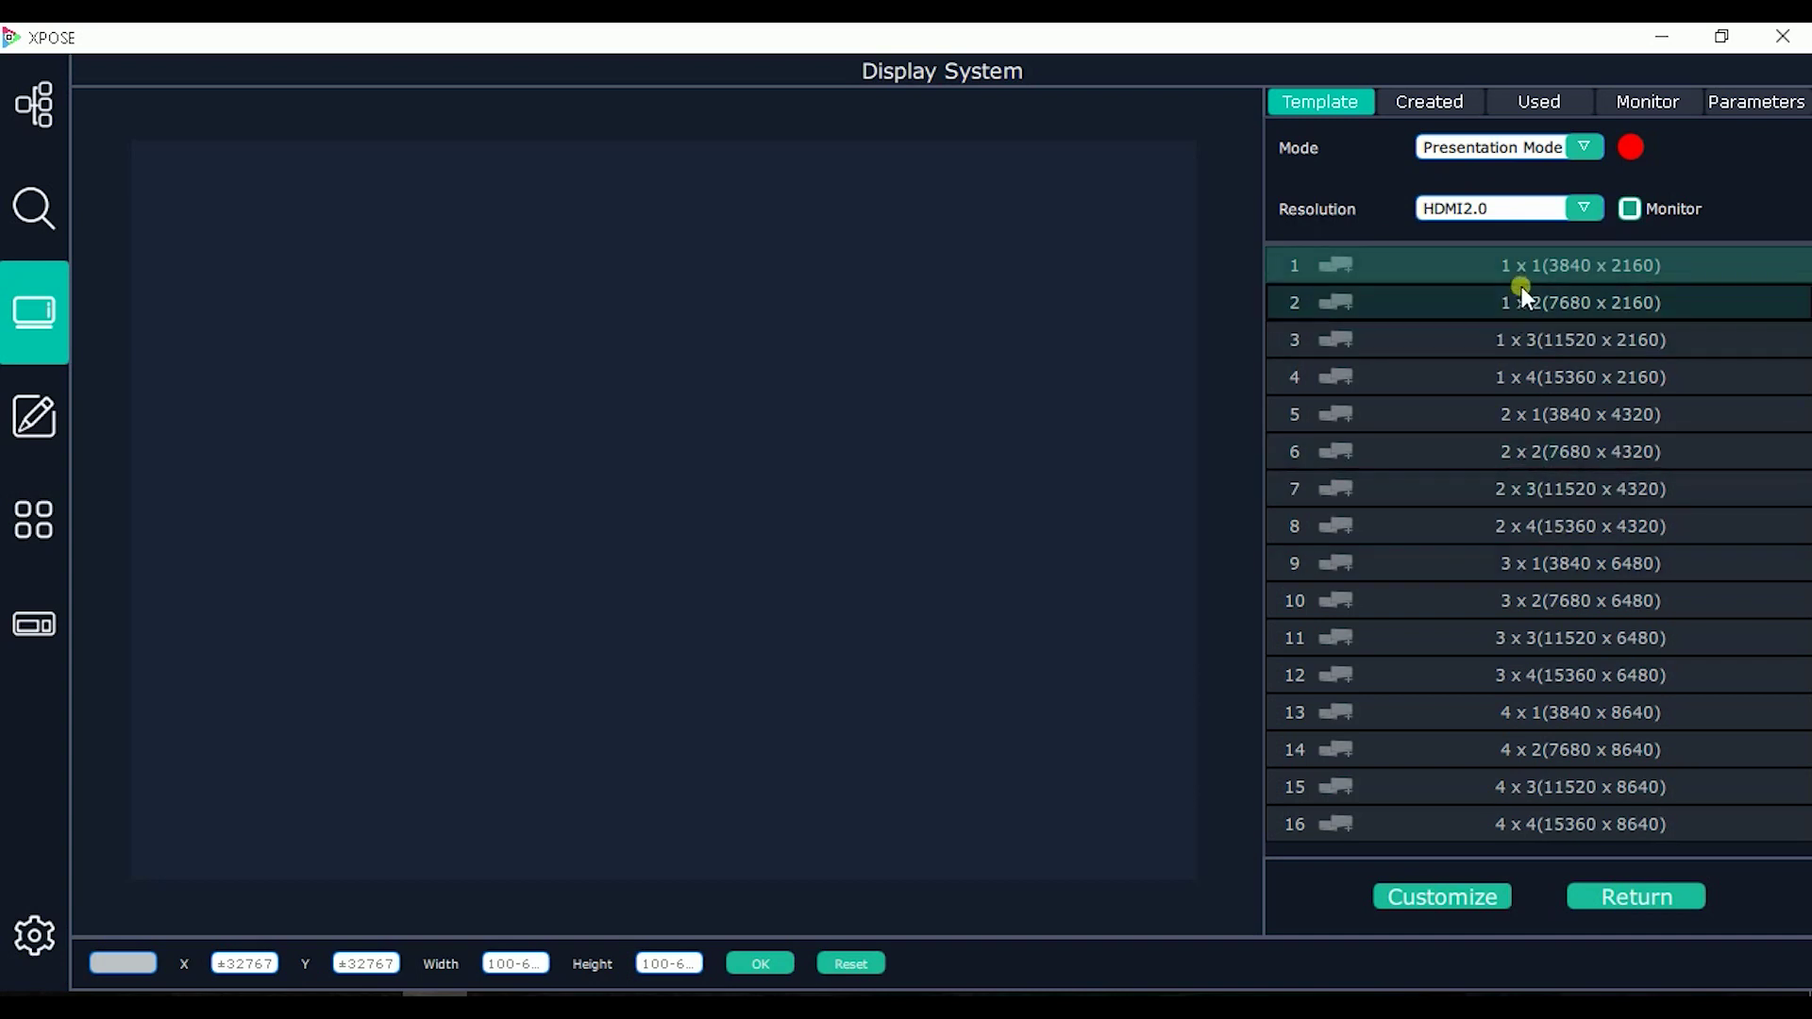
Step: Place the 1 x 2 HDMI2.0 layout with Monitors 21 and 23 and shift it up and right
left_click_drag(1564, 302, 439, 173)
scroll(623, 326, "down", 5)
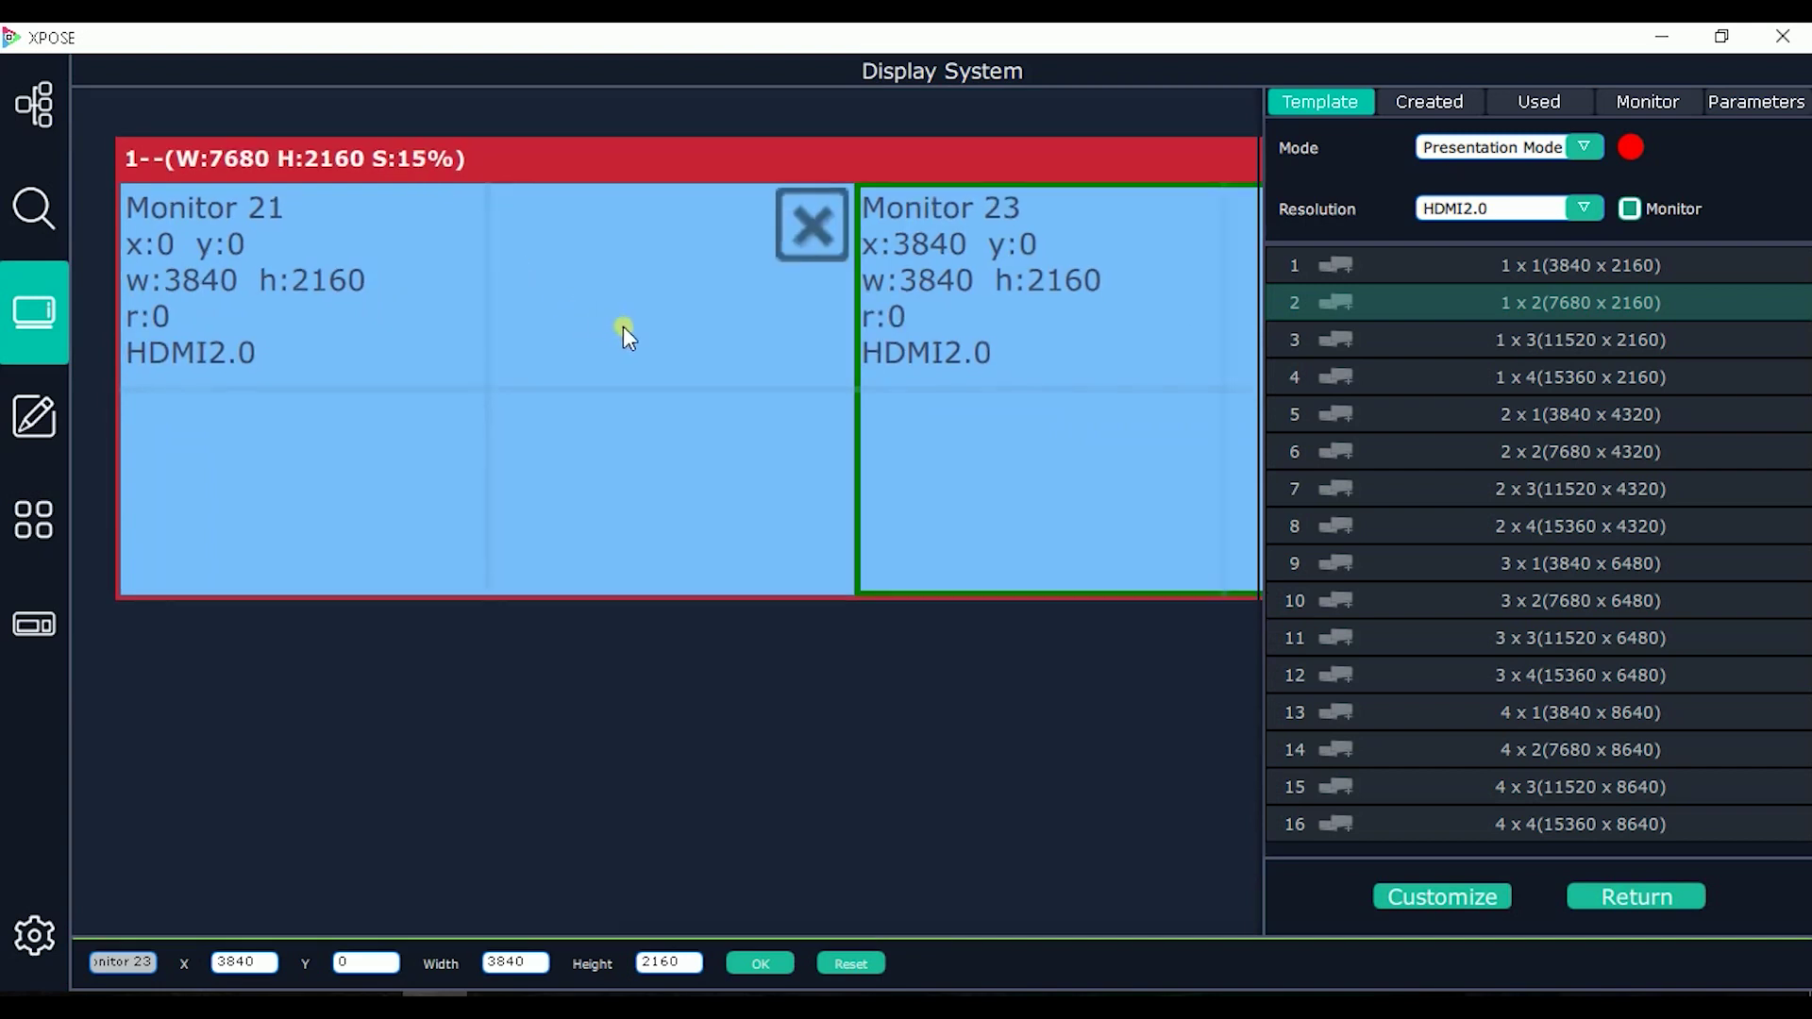
left_click_drag(729, 168, 804, 157)
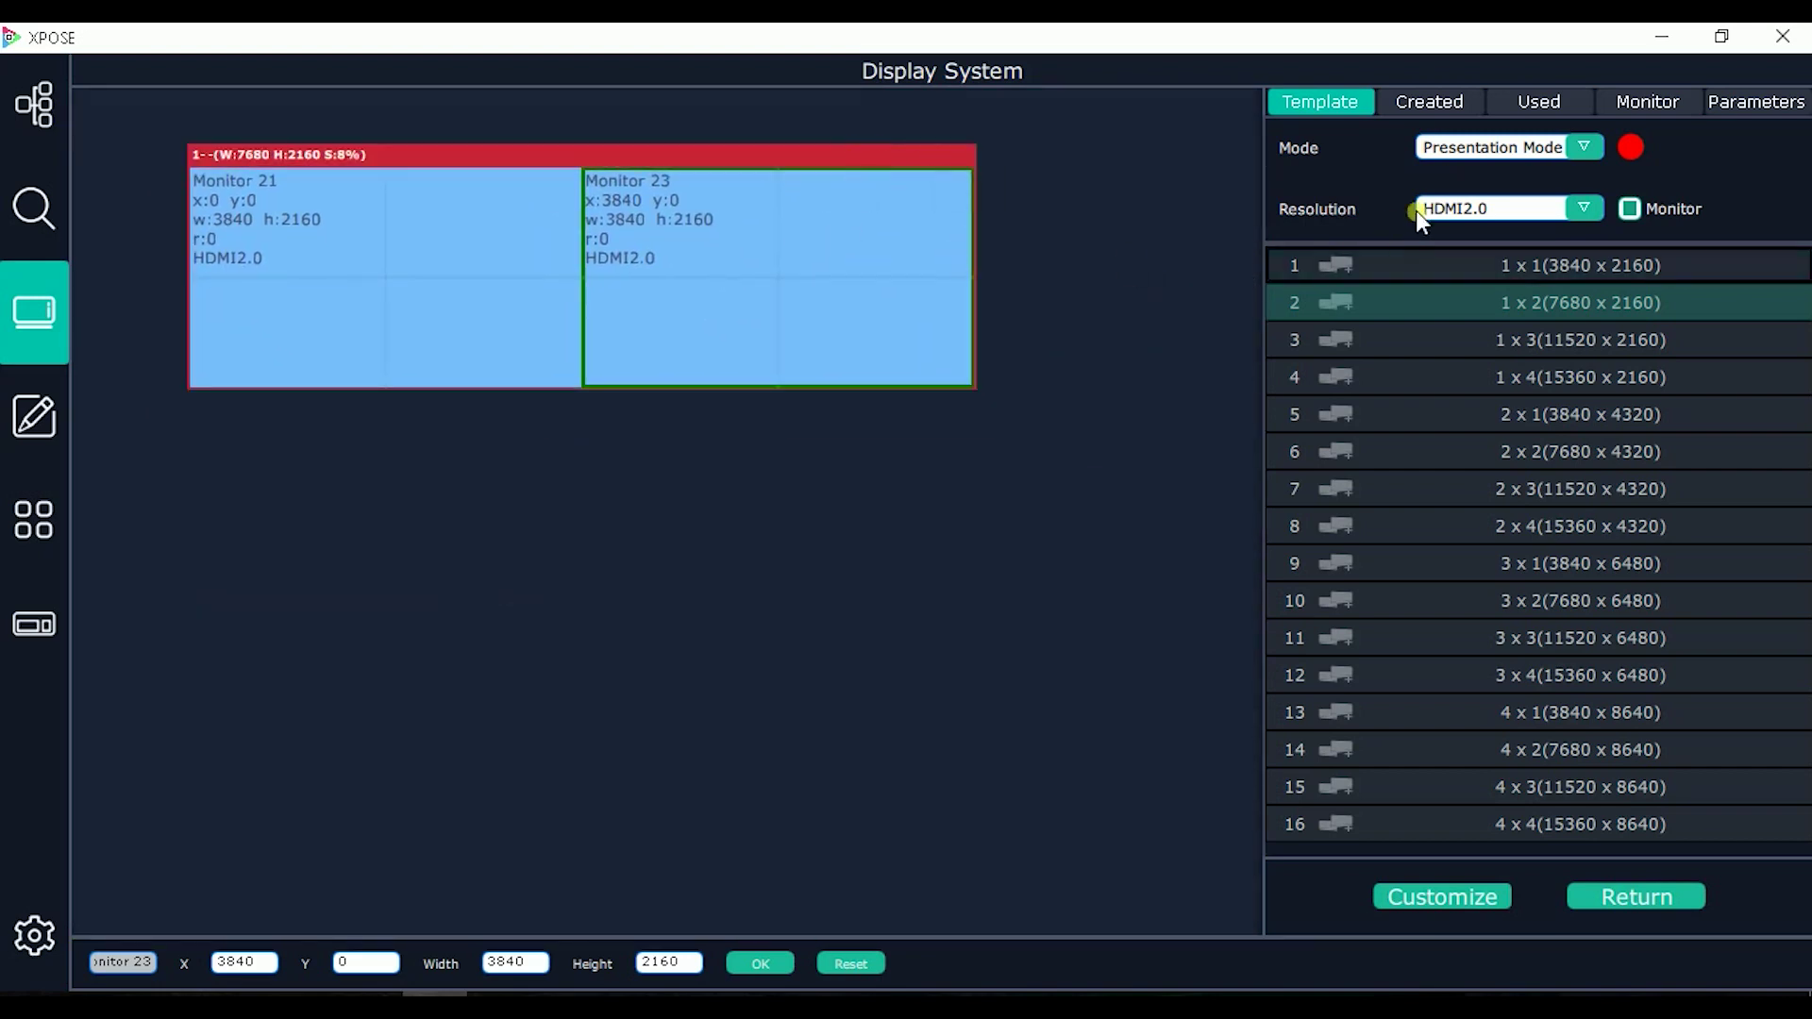
left_click(1464, 212)
Step: Switch templates back to Normal and add a 3x4 7680x3240 display area 2 below area 1
left_click(1491, 230)
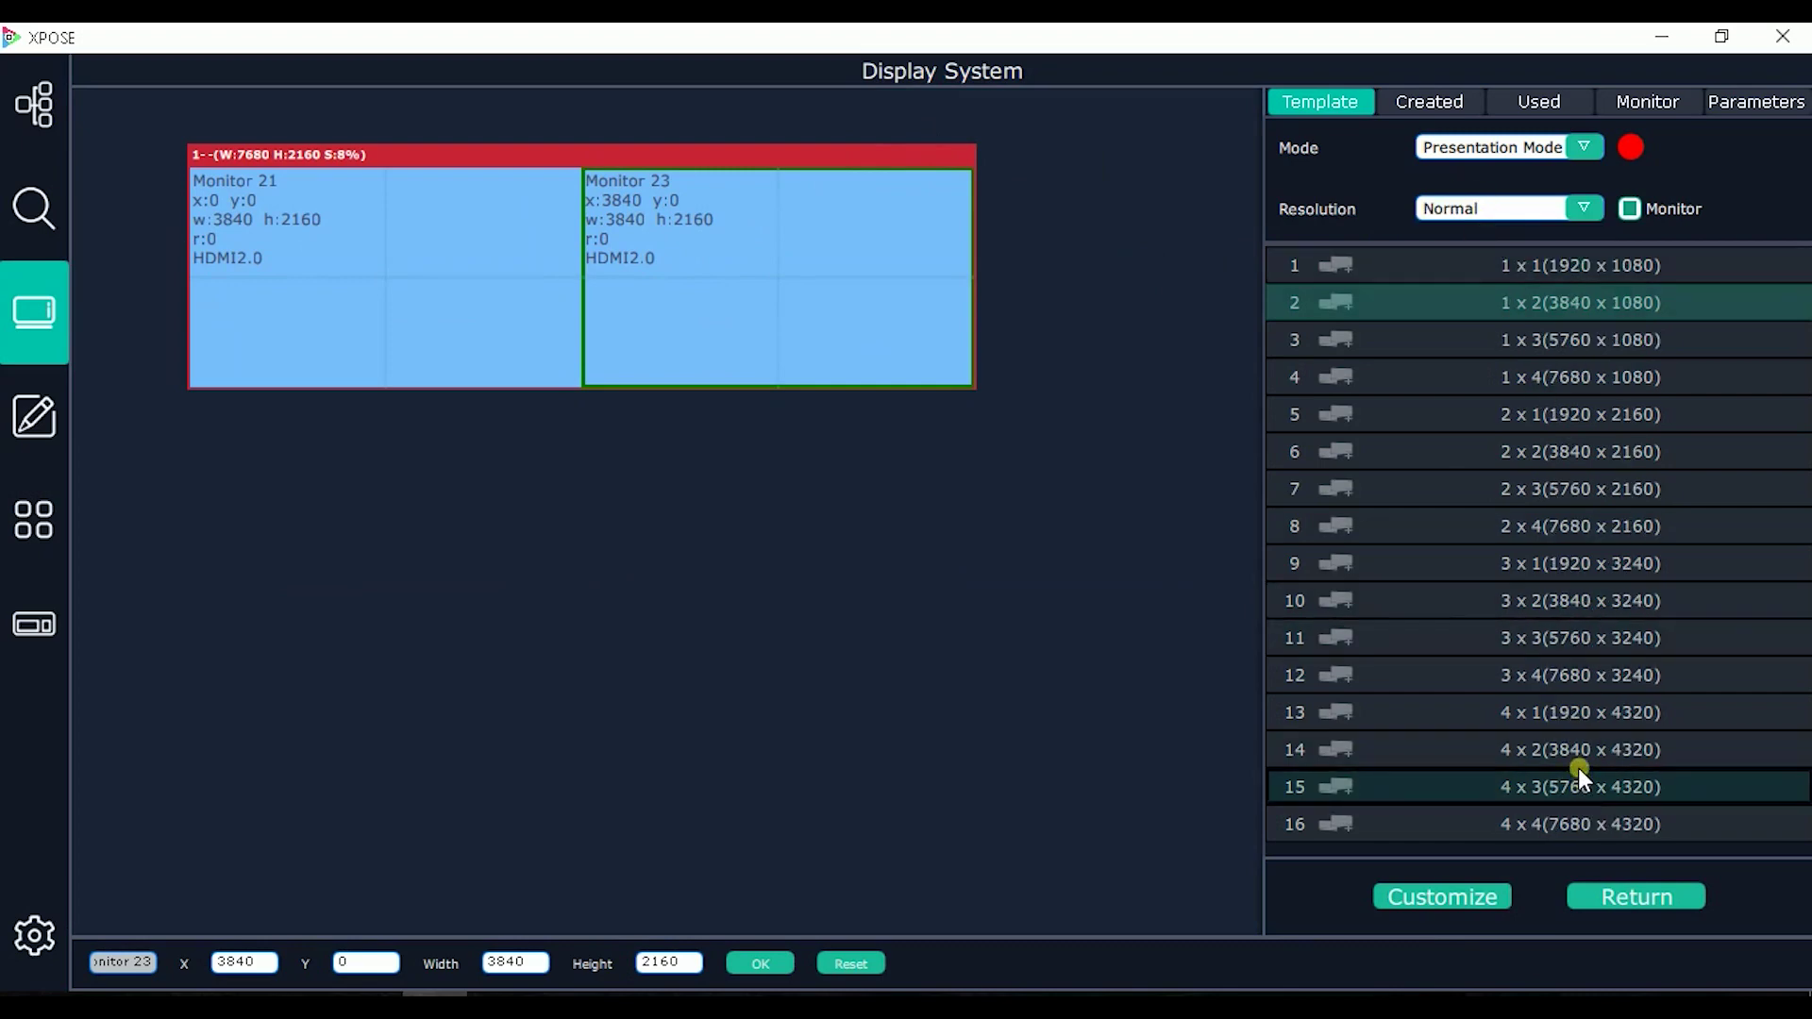
left_click_drag(1538, 676, 405, 525)
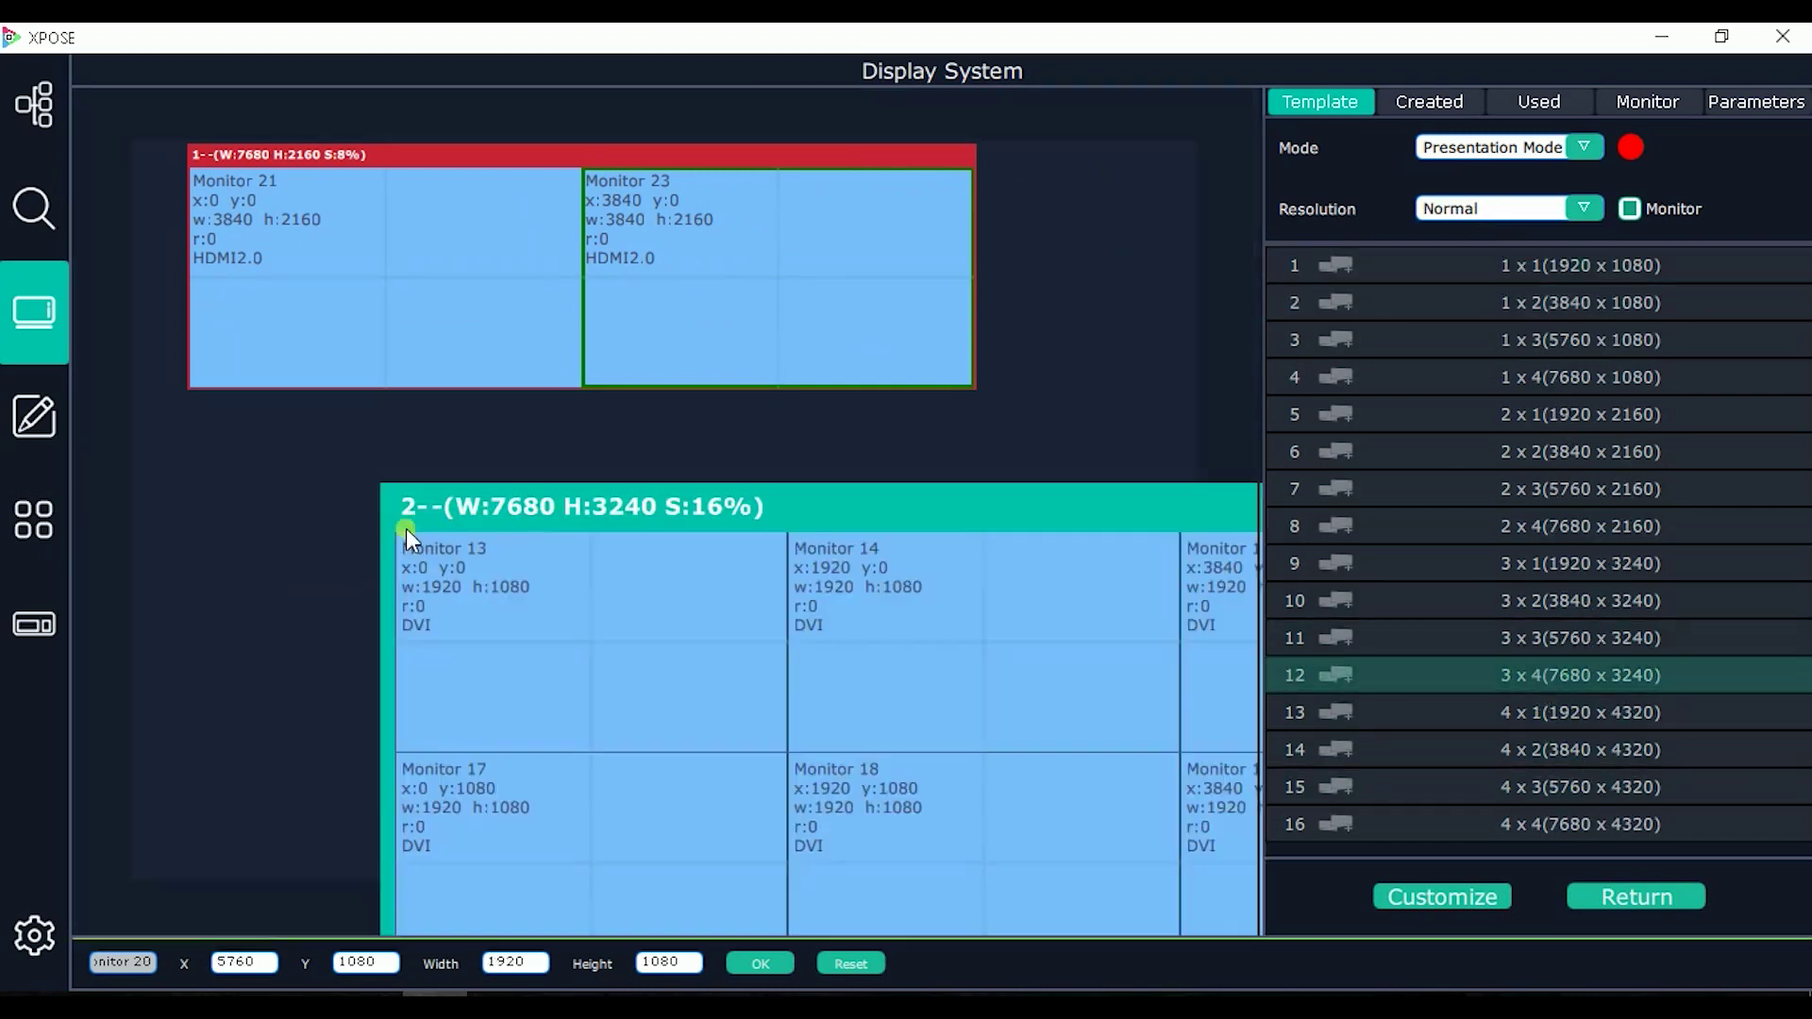
left_click_drag(606, 517, 326, 451)
scroll(617, 562, "down", 4)
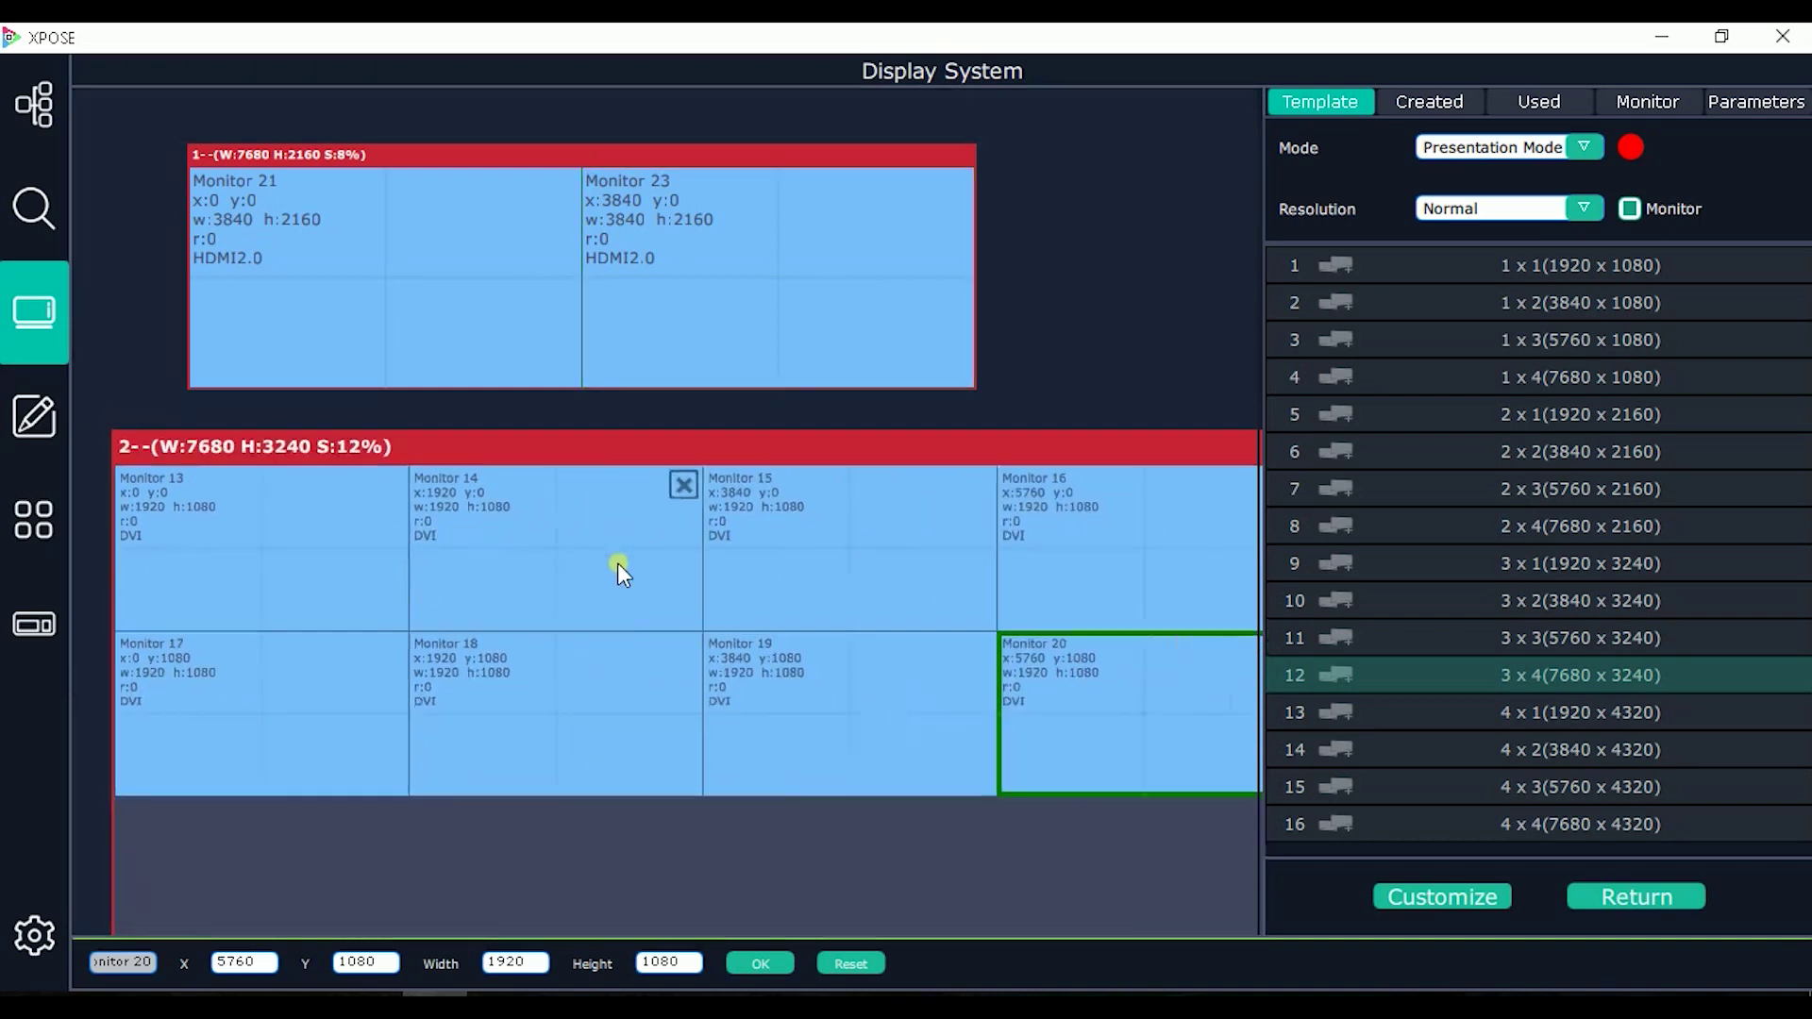
left_click_drag(619, 462, 716, 456)
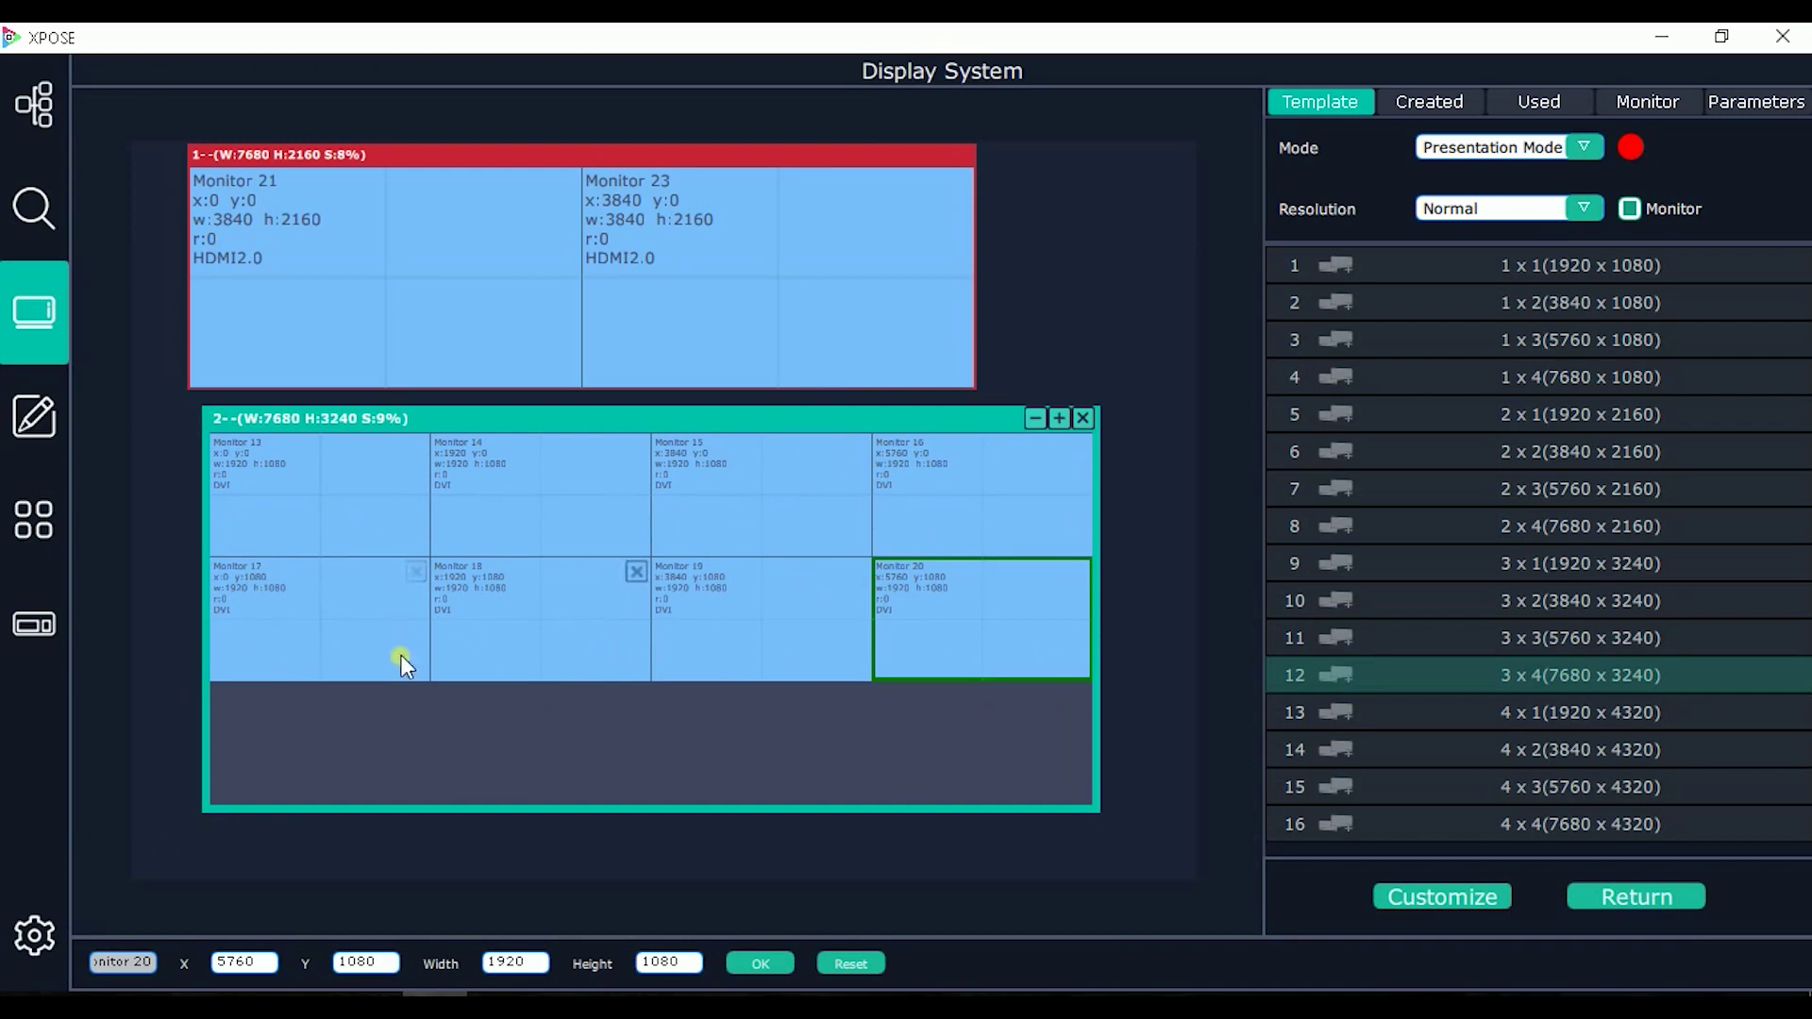
Step: Move Monitors 17, 19 and 20 into the bottom row, checking Monitor 19's position values
left_click_drag(348, 653, 336, 761)
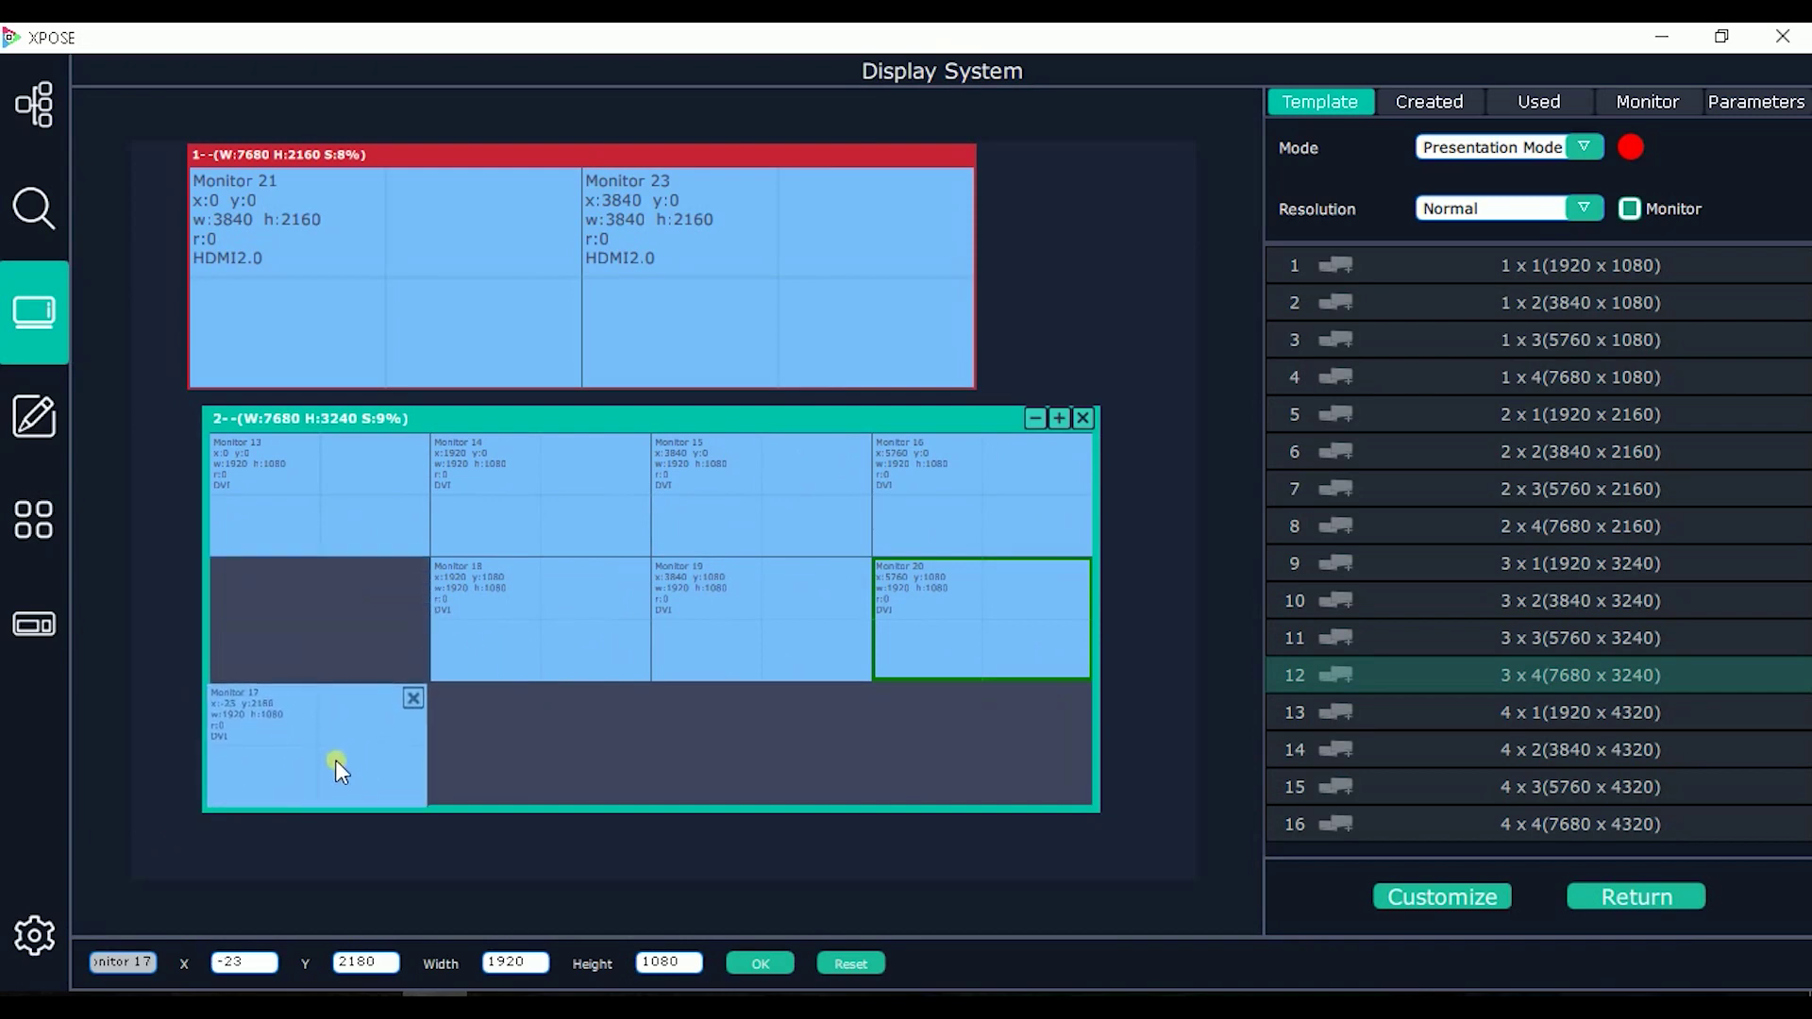
left_click_drag(515, 665, 529, 759)
left_click_drag(715, 638, 715, 766)
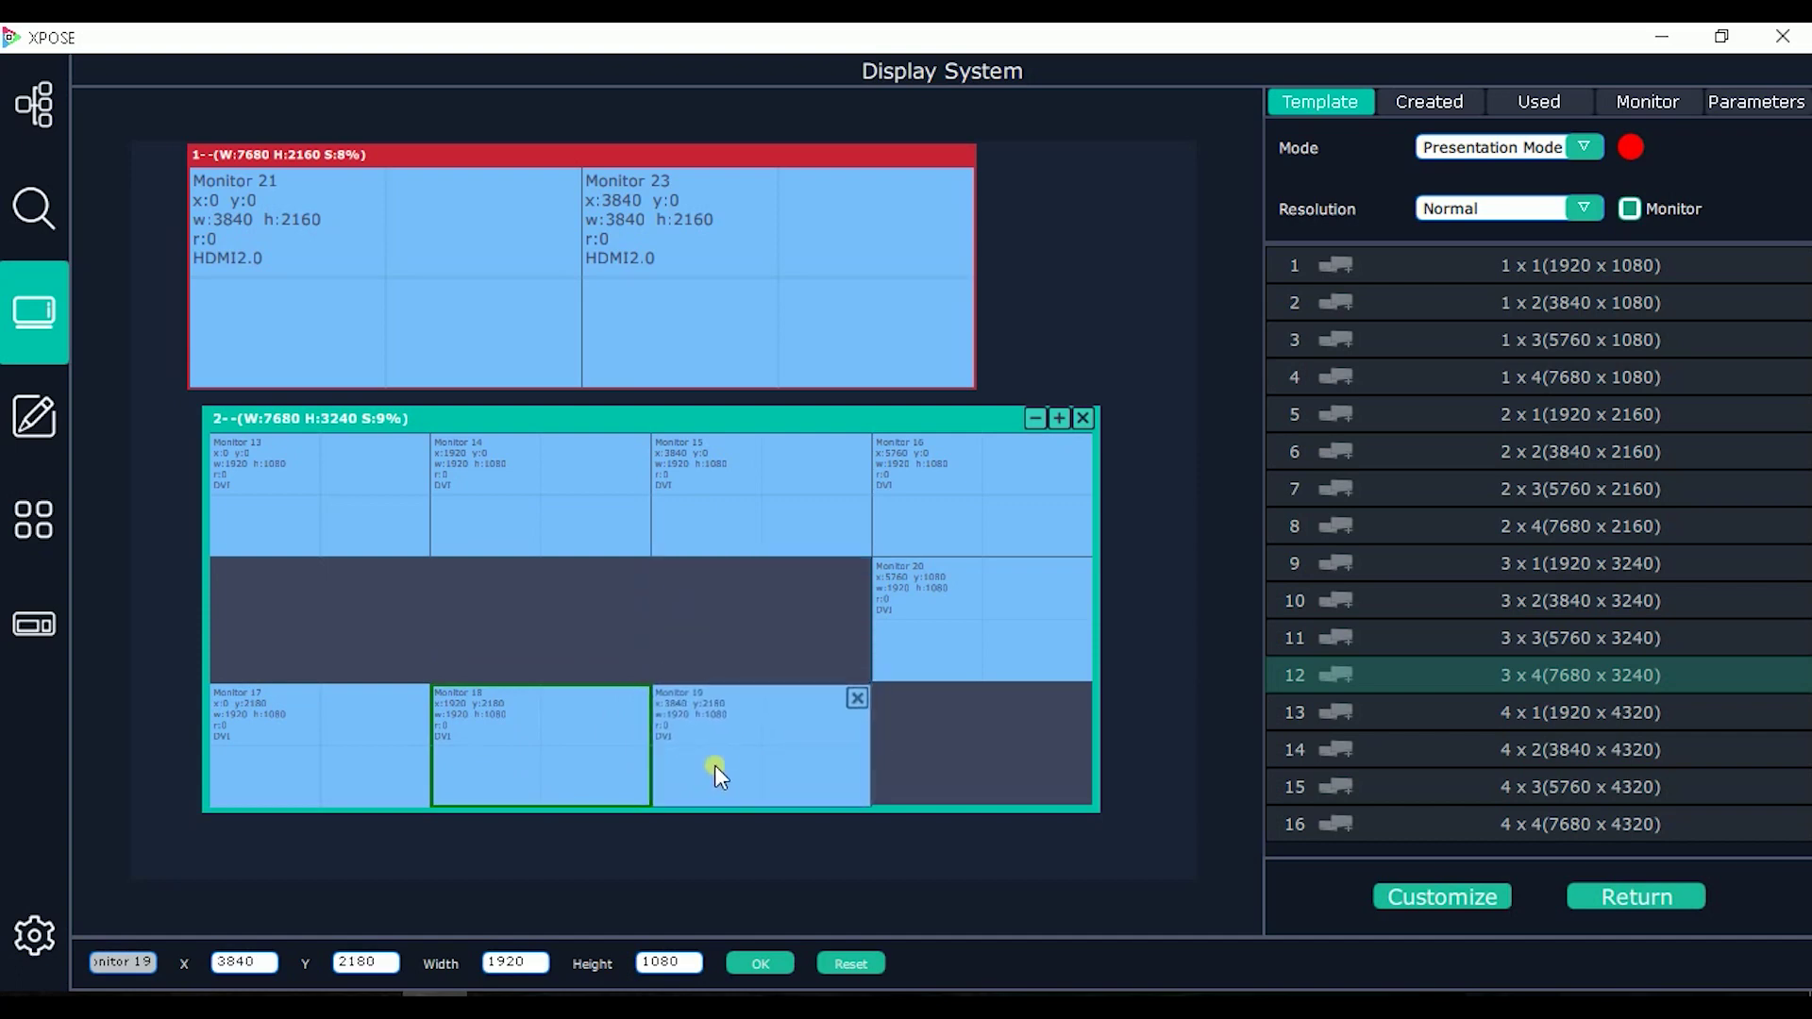
left_click(260, 967)
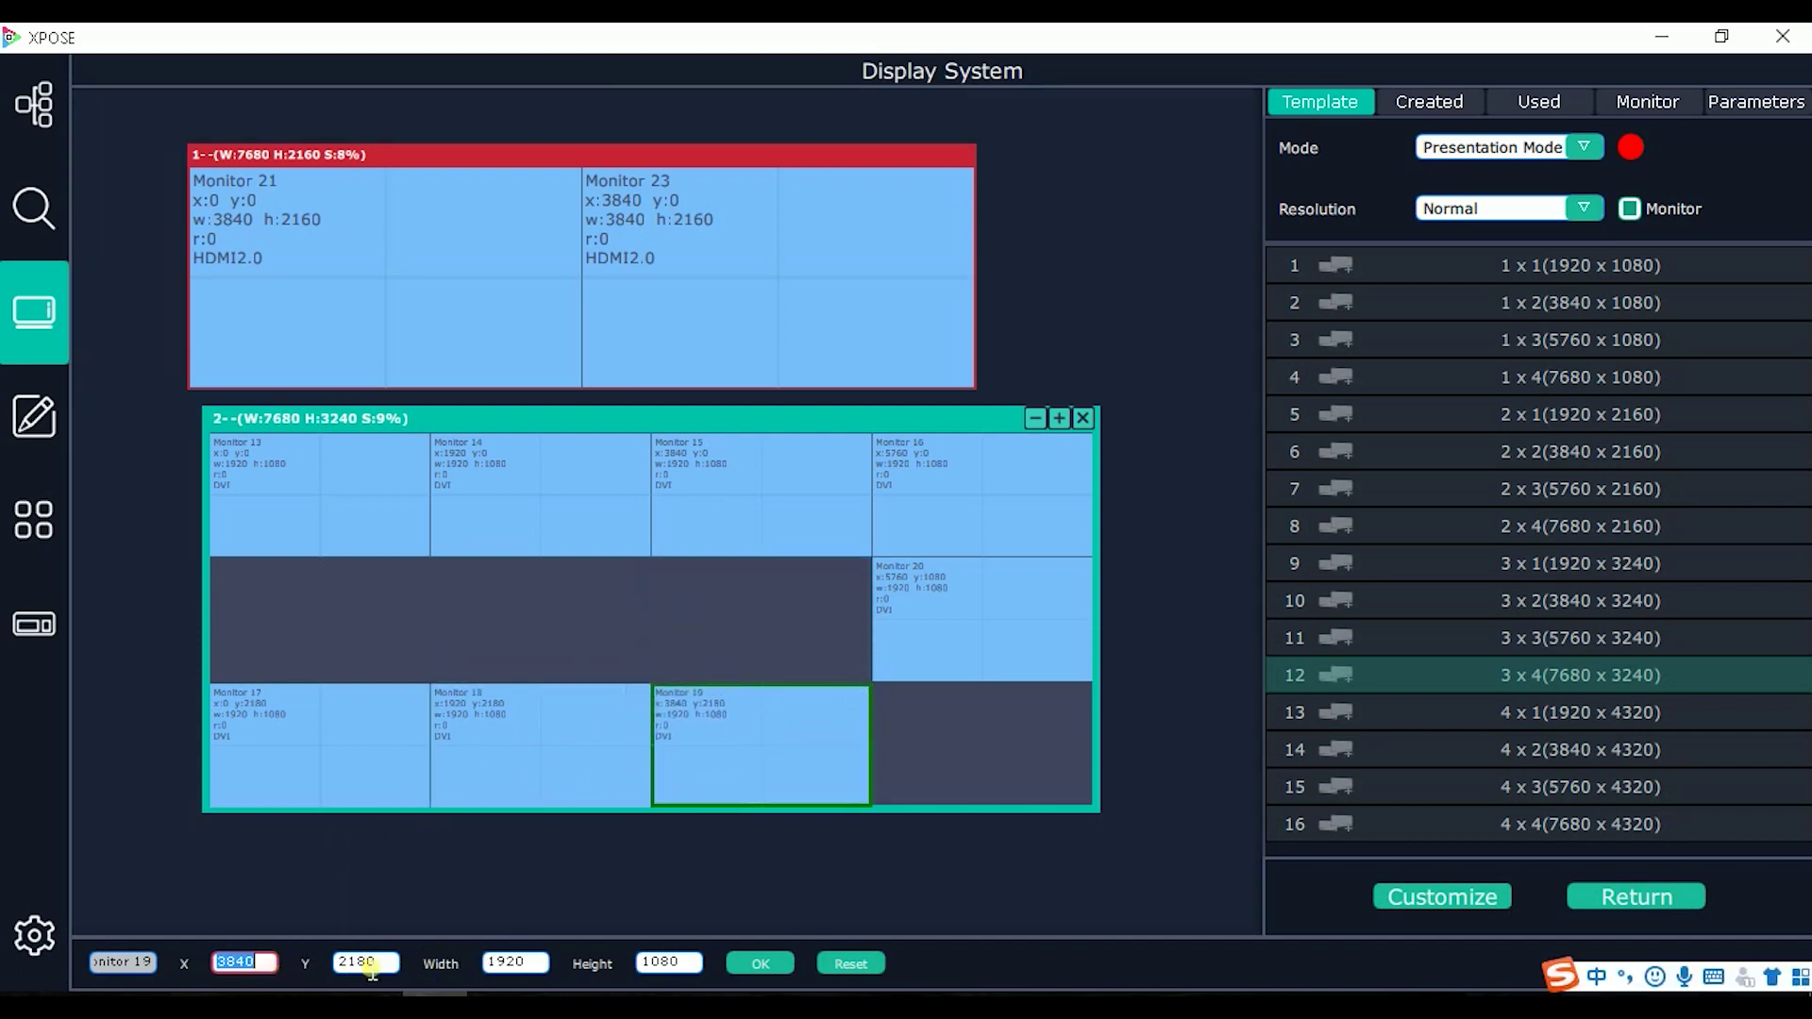
left_click(386, 965)
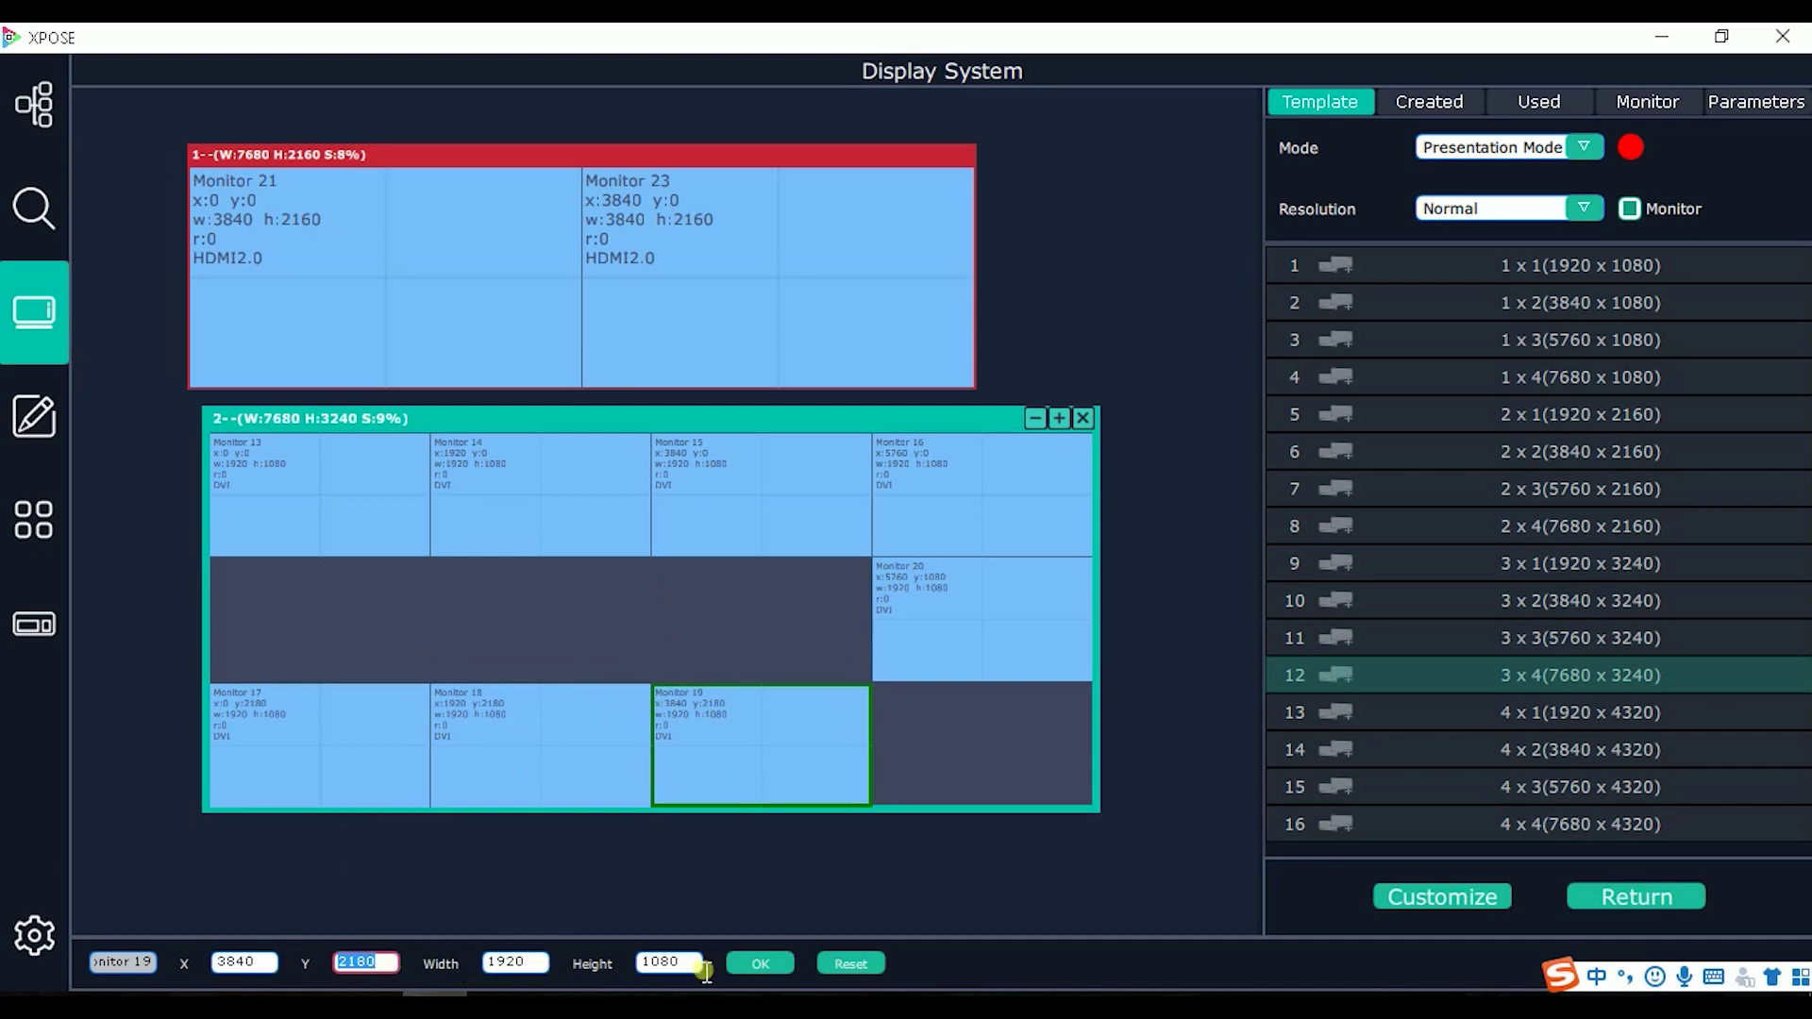
left_click(695, 962)
left_click_drag(944, 660, 960, 756)
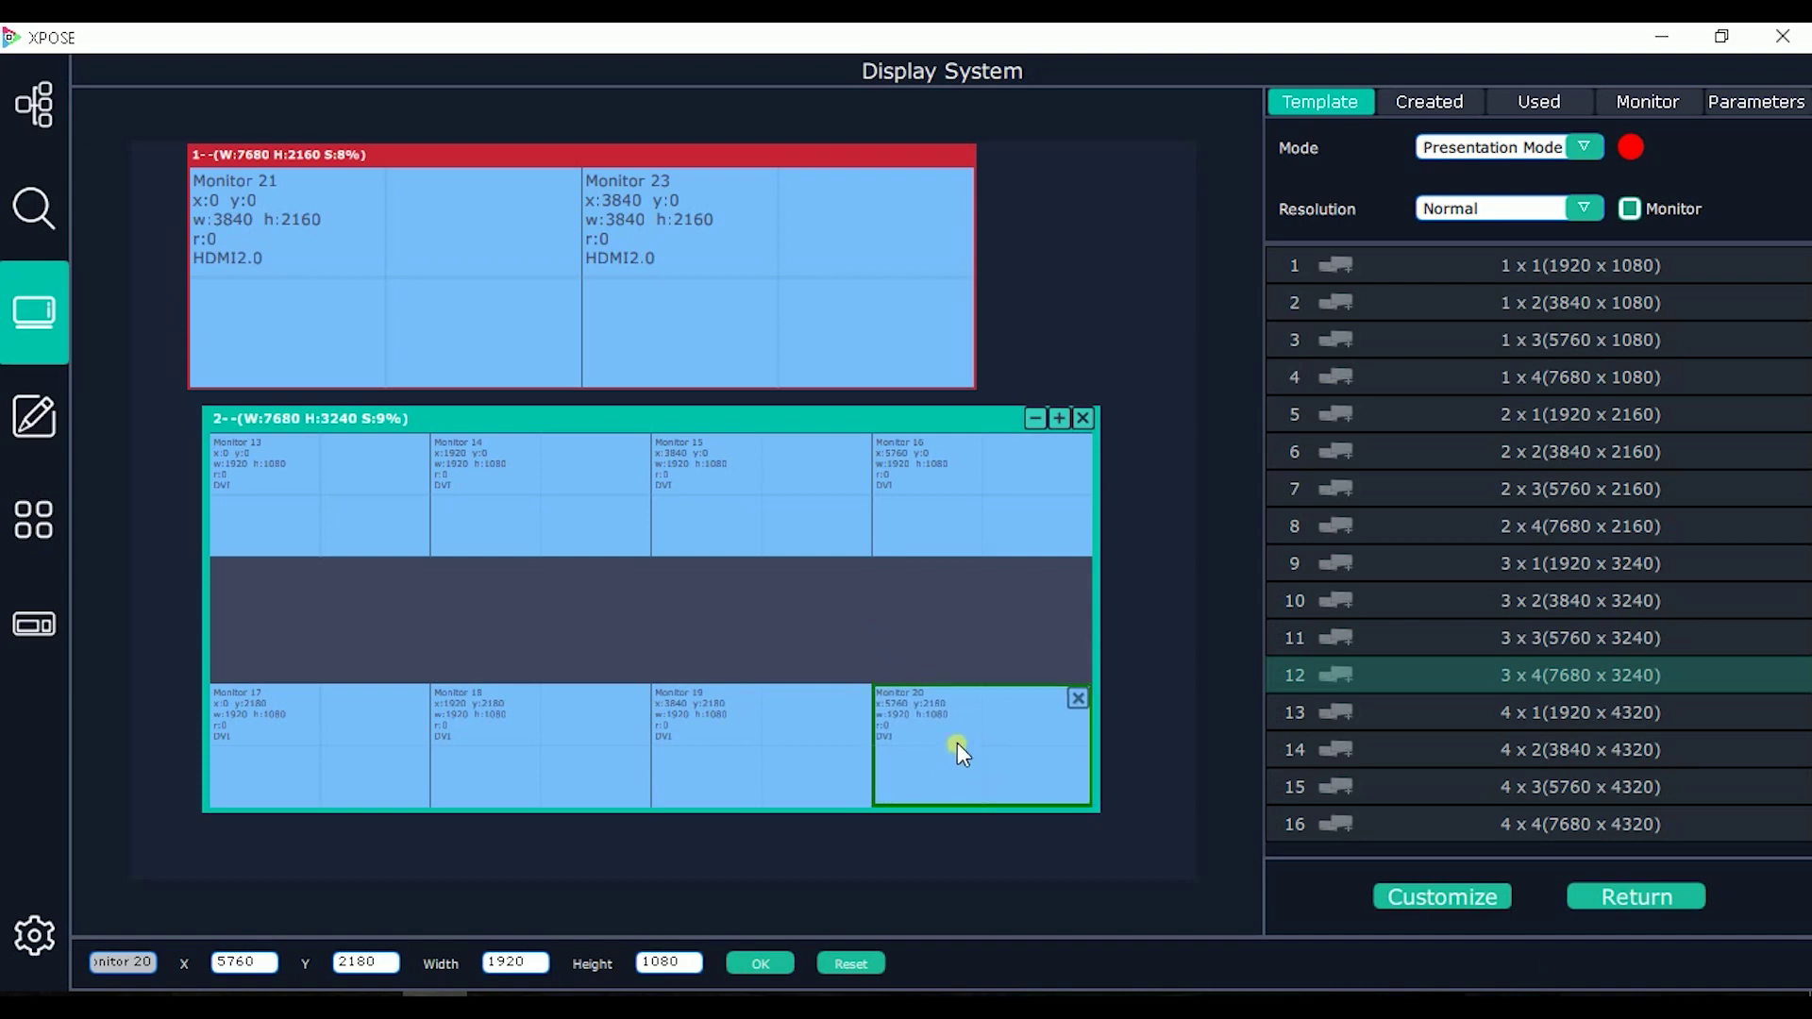
Step: Move Monitors 14–16 into the middle row and centre Monitor 13 on top
left_click_drag(446, 487, 437, 623)
left_click_drag(707, 509, 637, 630)
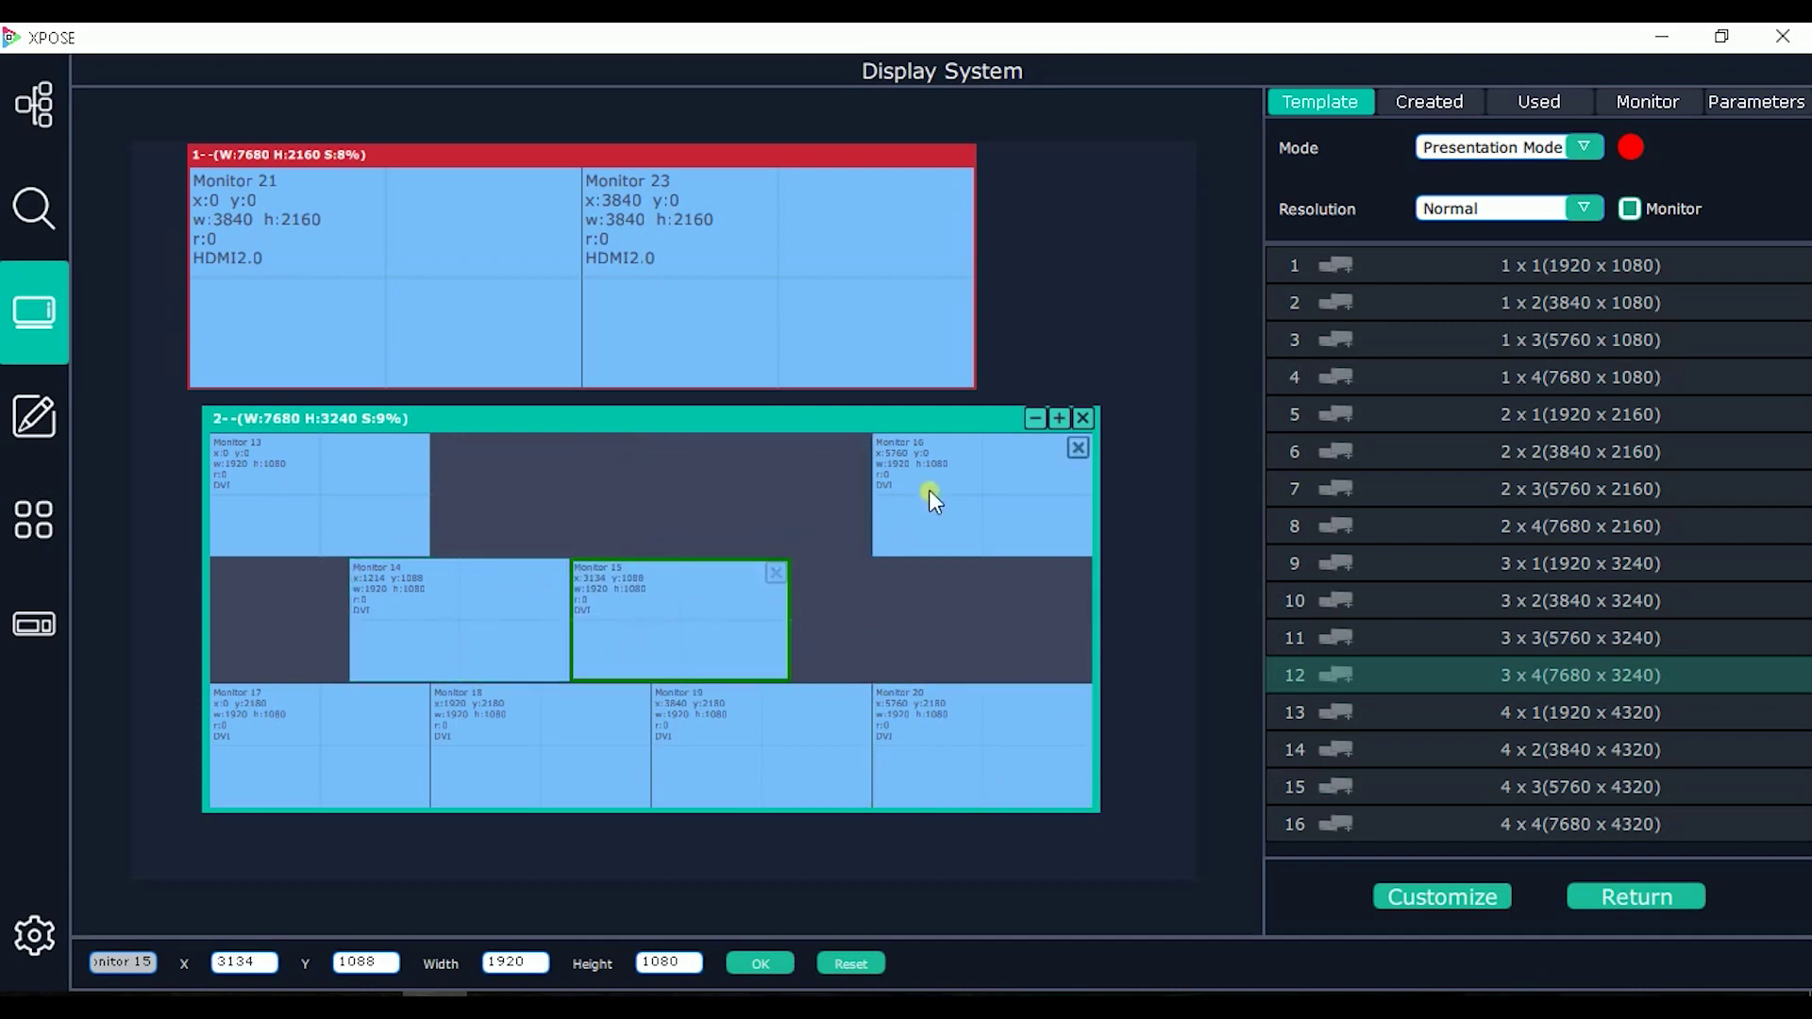
left_click_drag(928, 490, 857, 624)
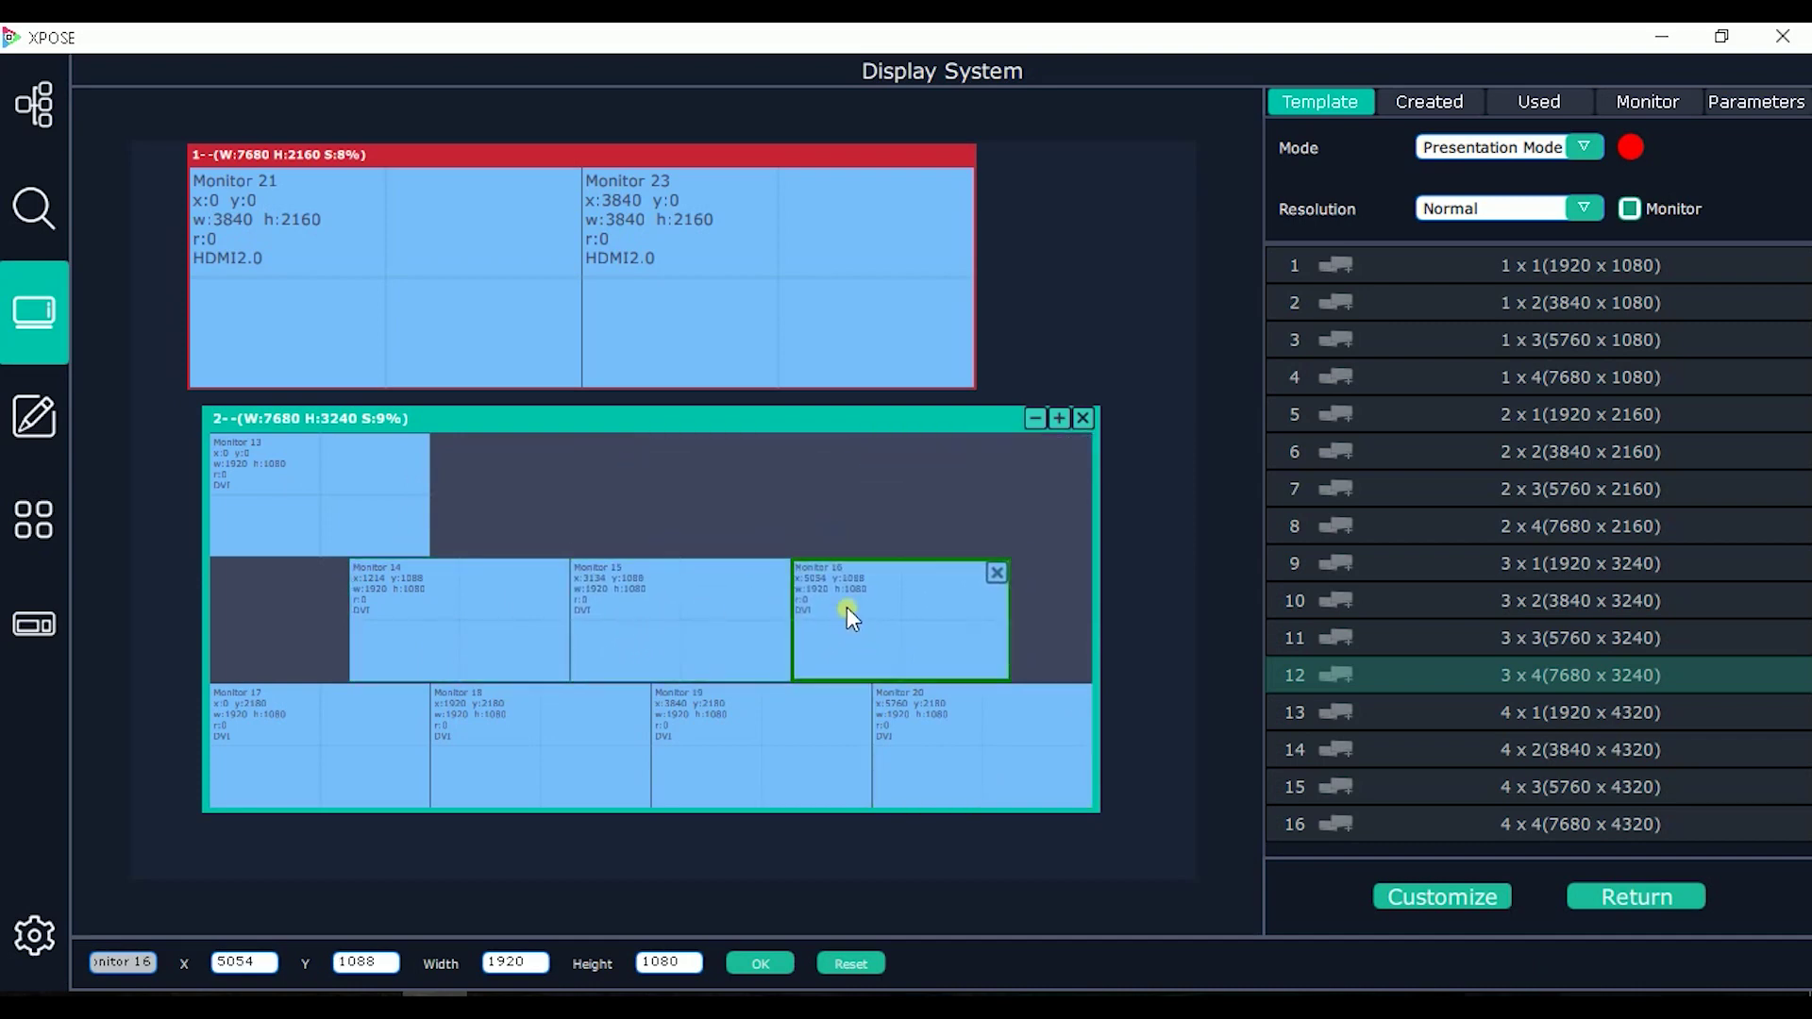
left_click_drag(357, 483, 729, 495)
left_click(728, 493)
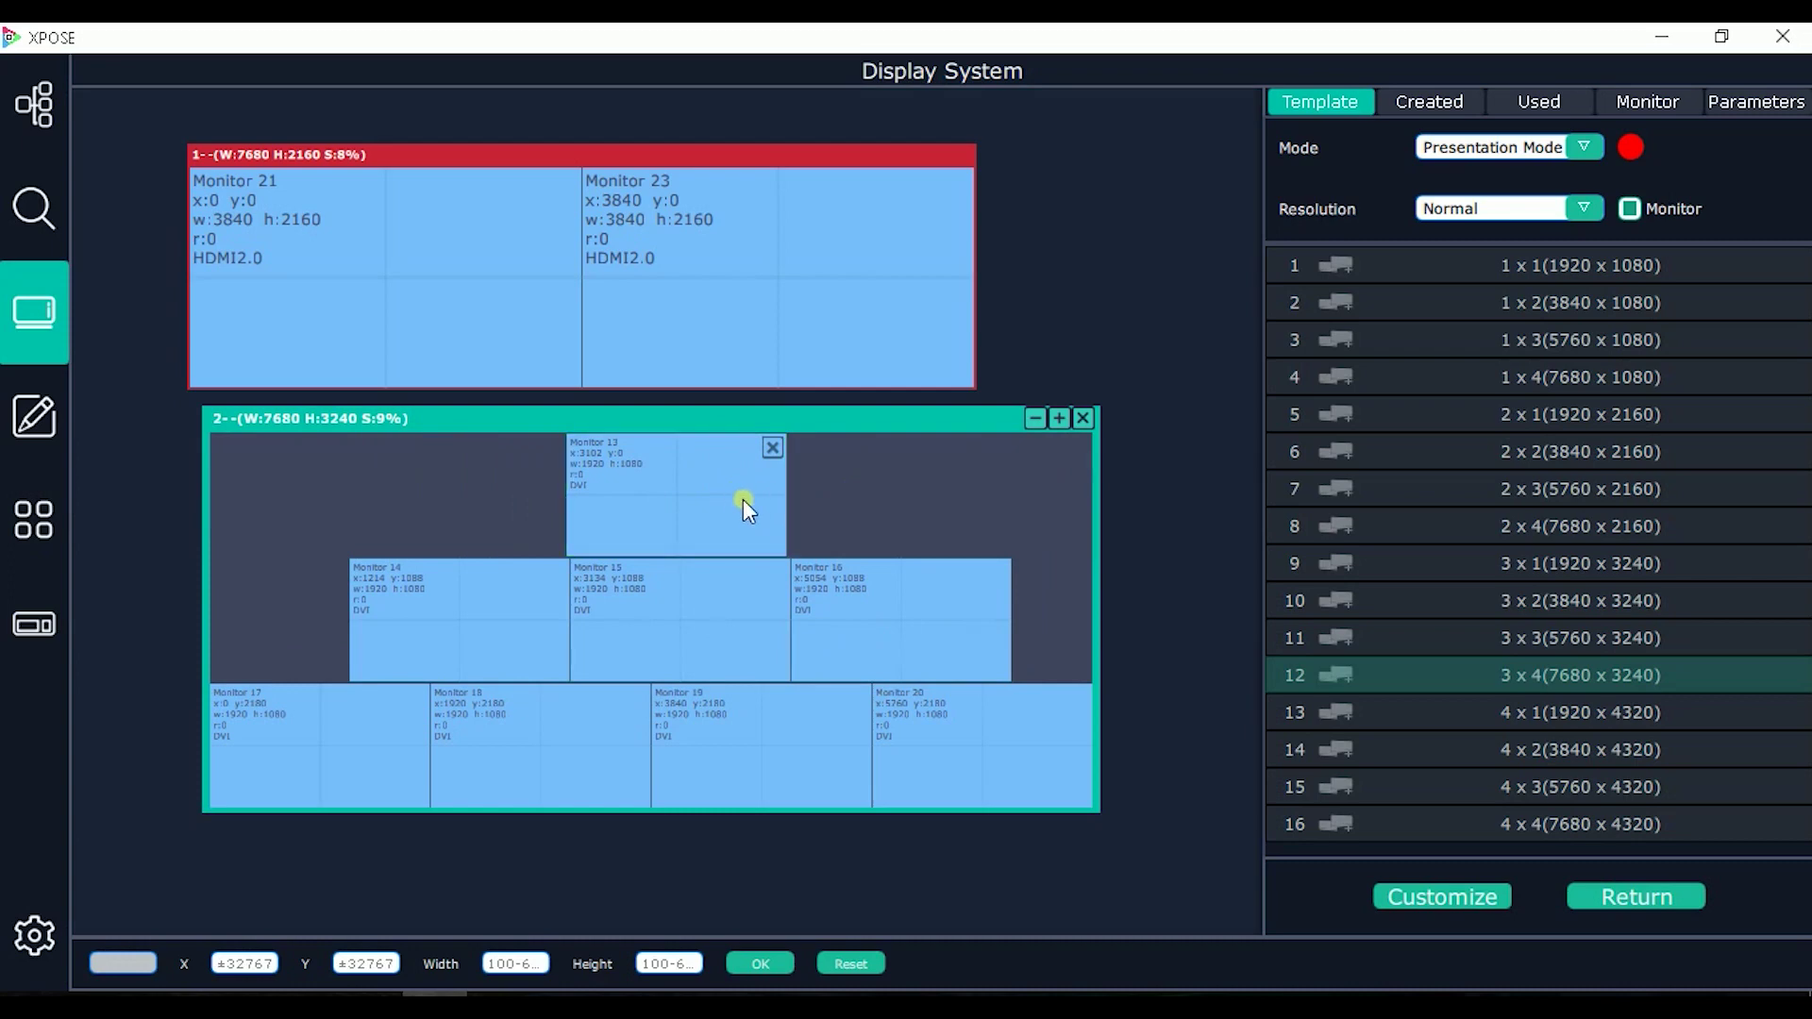
left_click(733, 502)
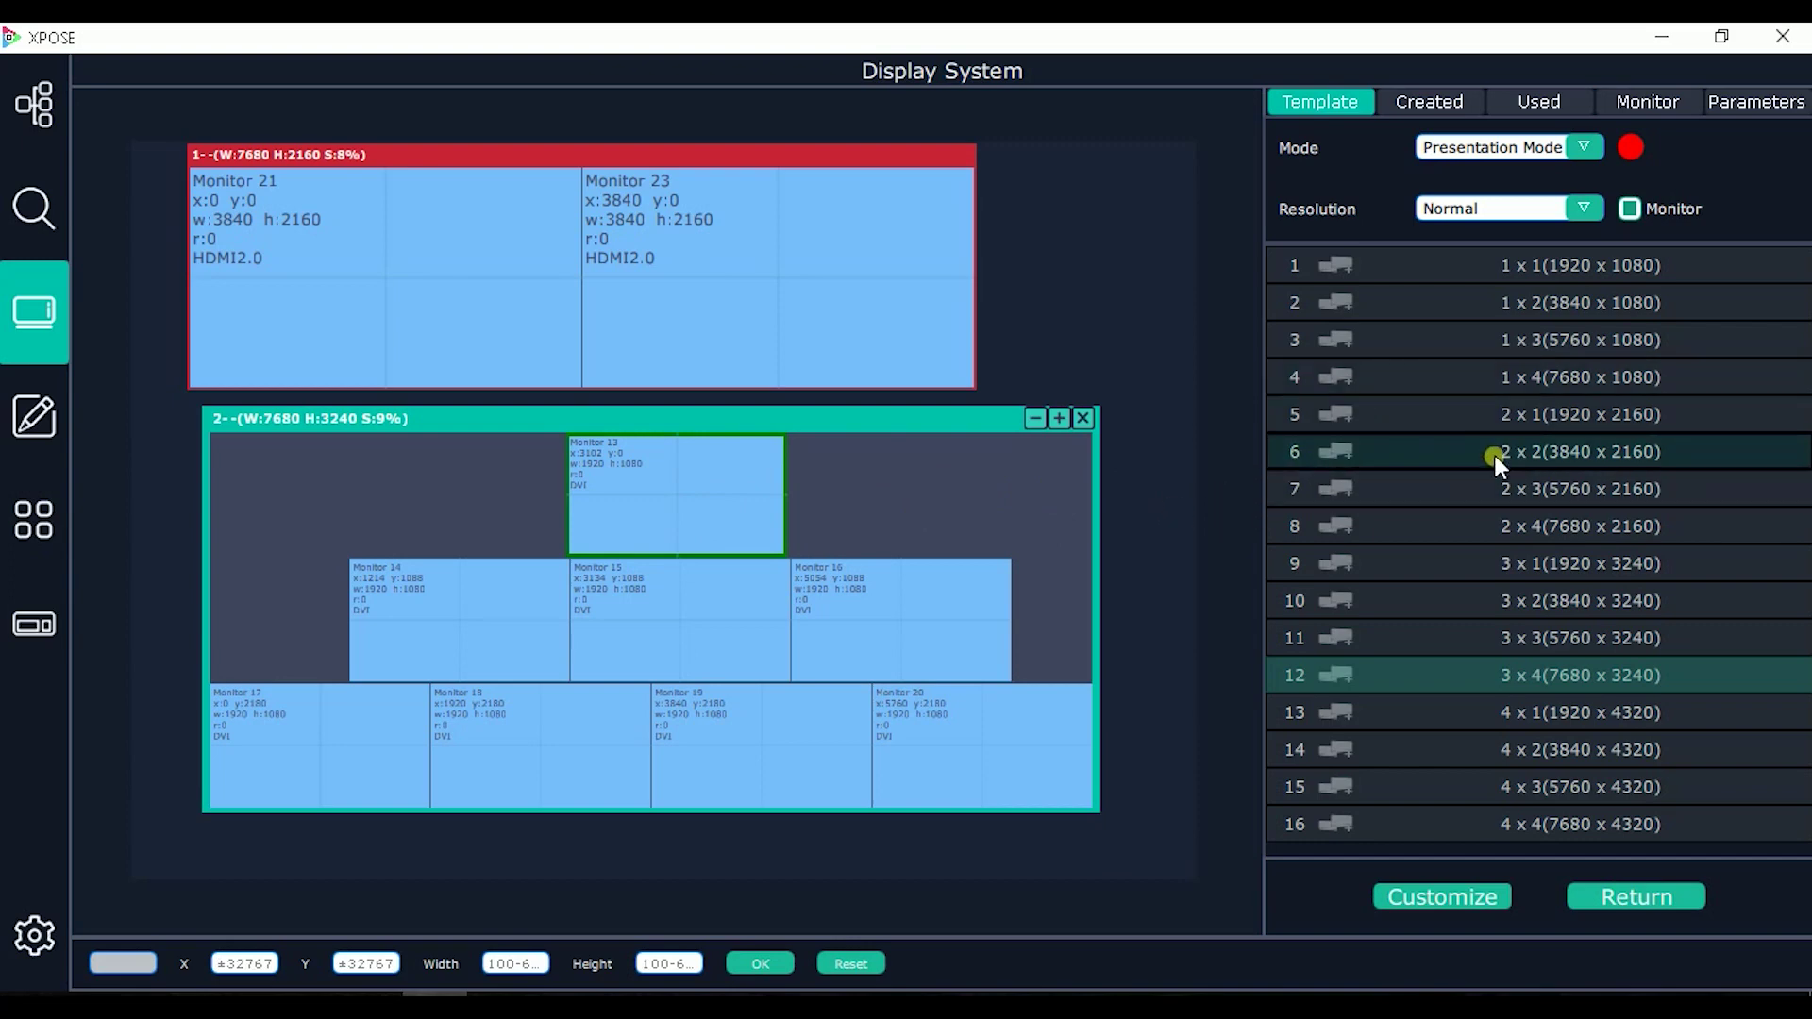
Step: Review the Created form's H total 1920, V total 1080, Row 1 and Column 1, then view the Used list
left_click(1425, 105)
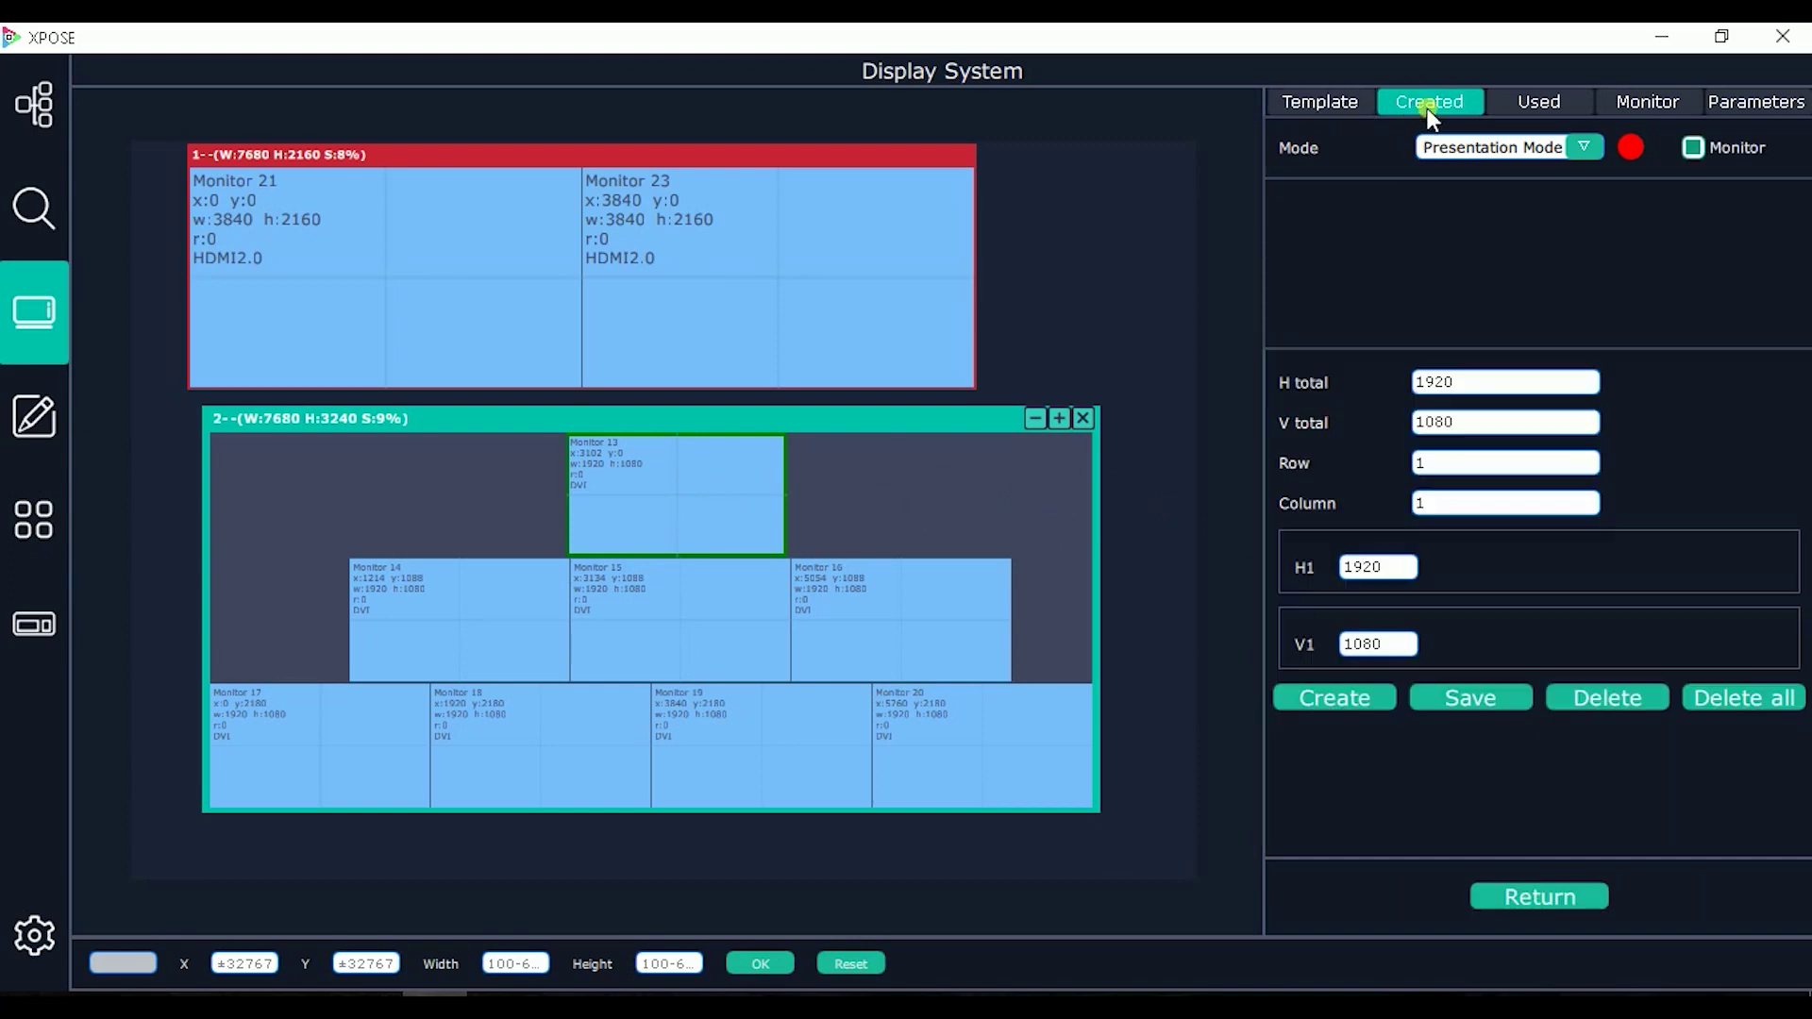
left_click(1472, 387)
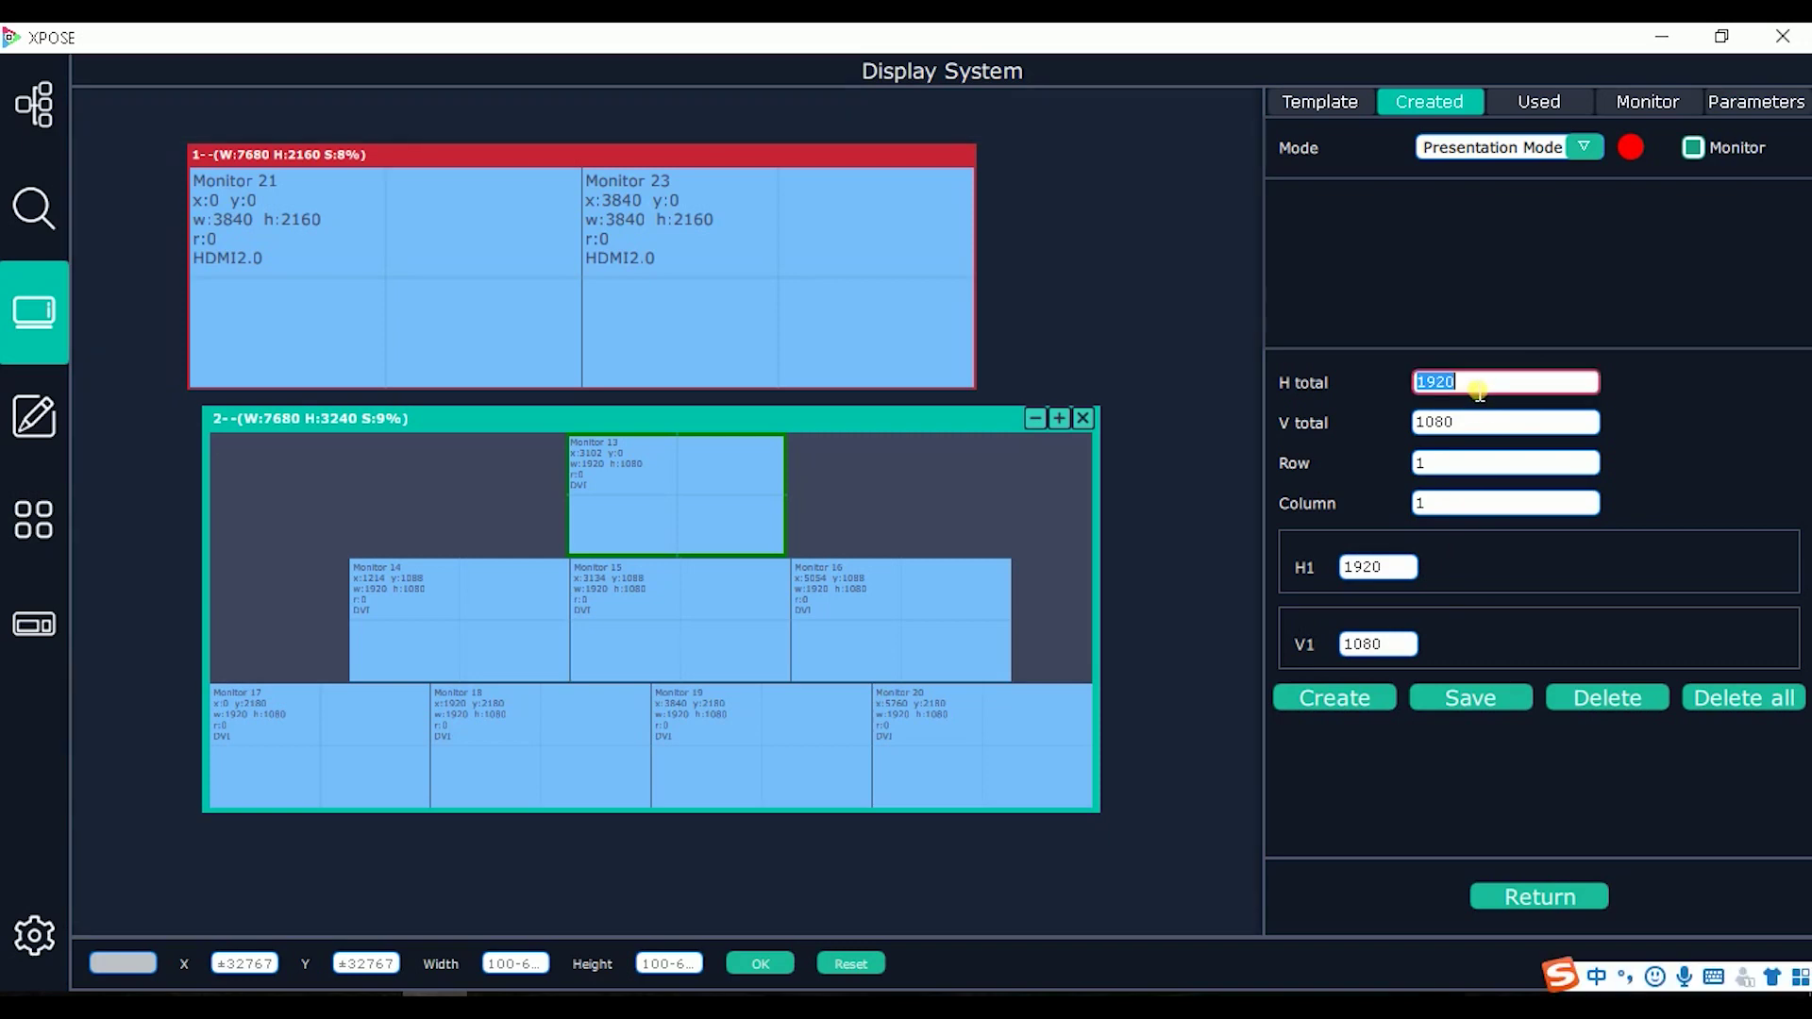
left_click(1480, 426)
left_click(1478, 467)
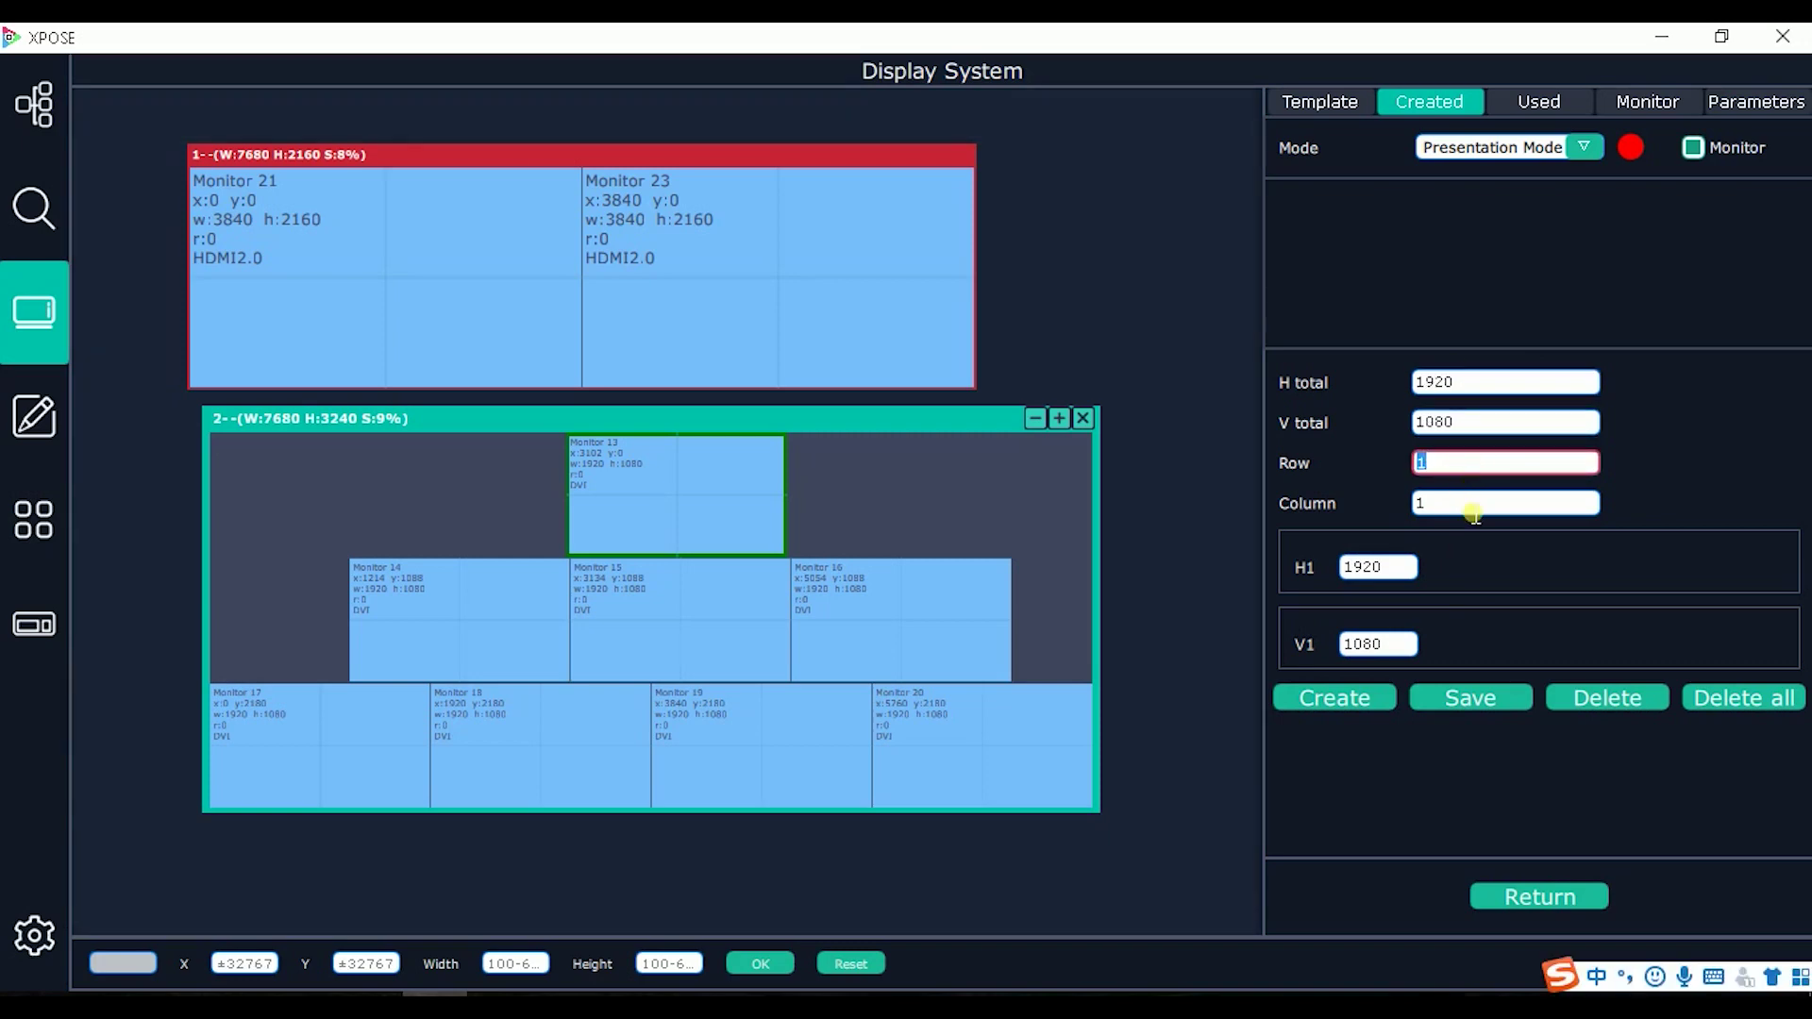
left_click(1441, 492)
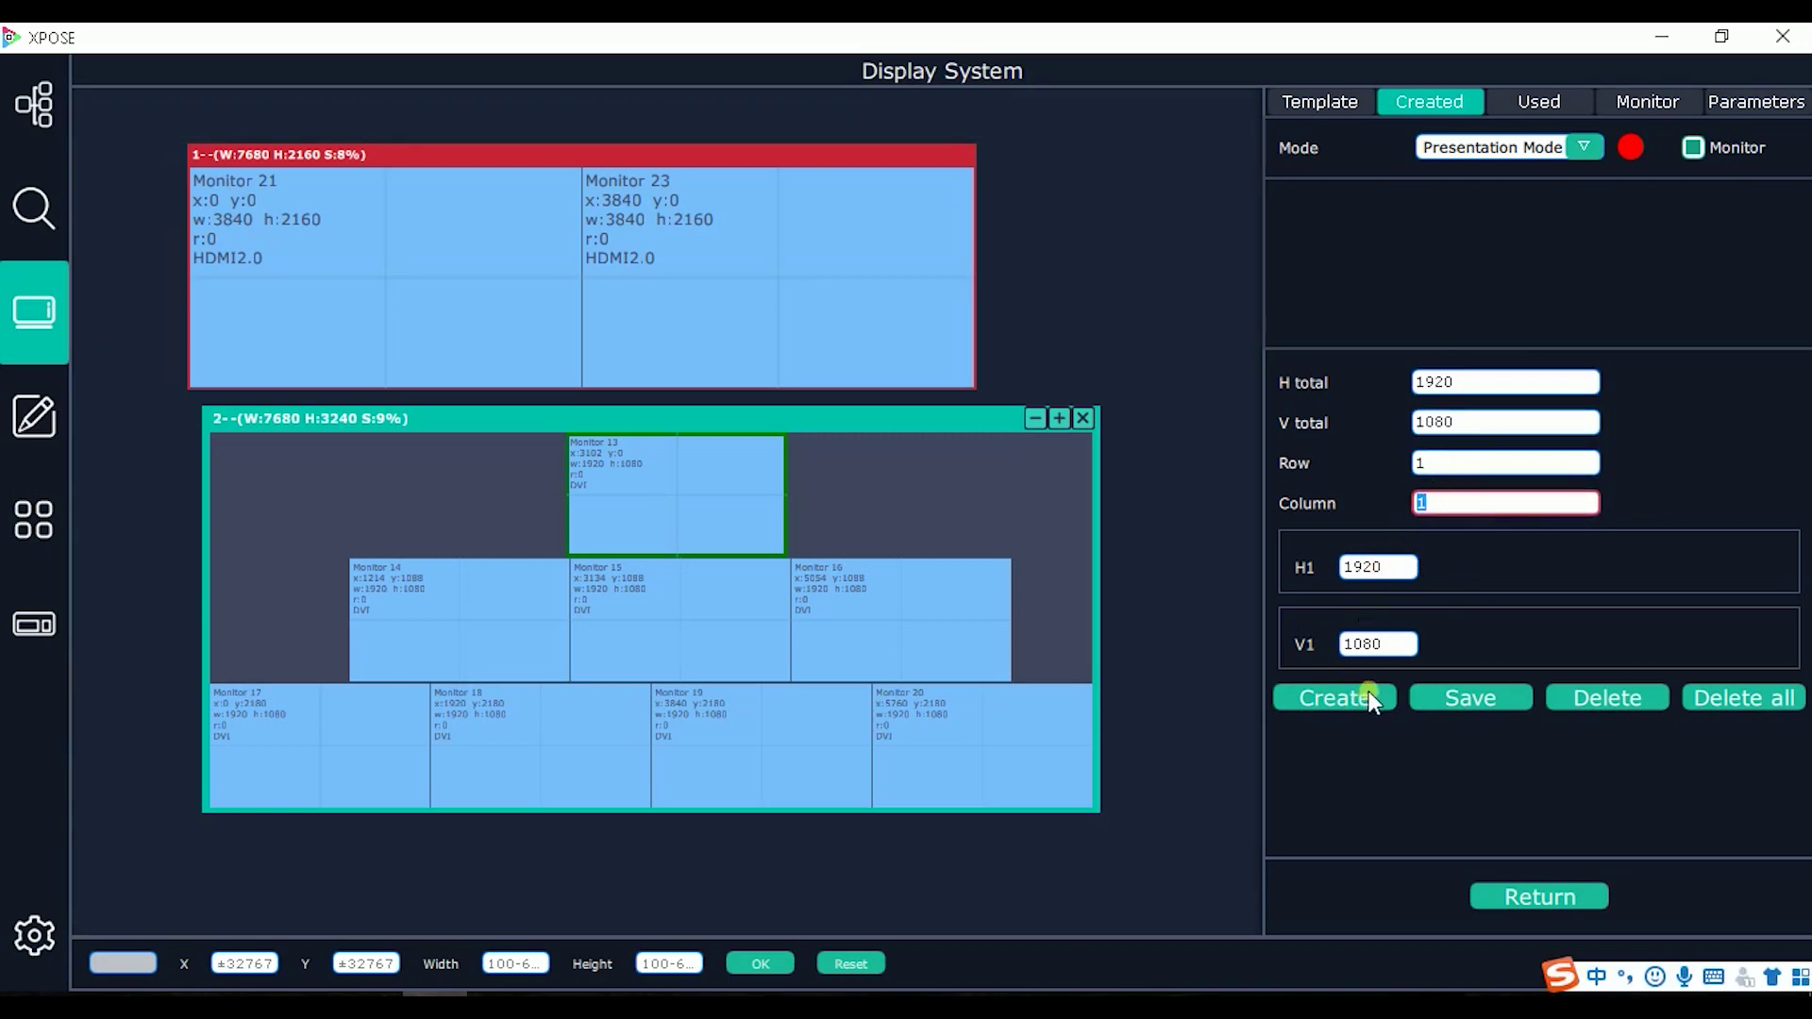
left_click(1543, 104)
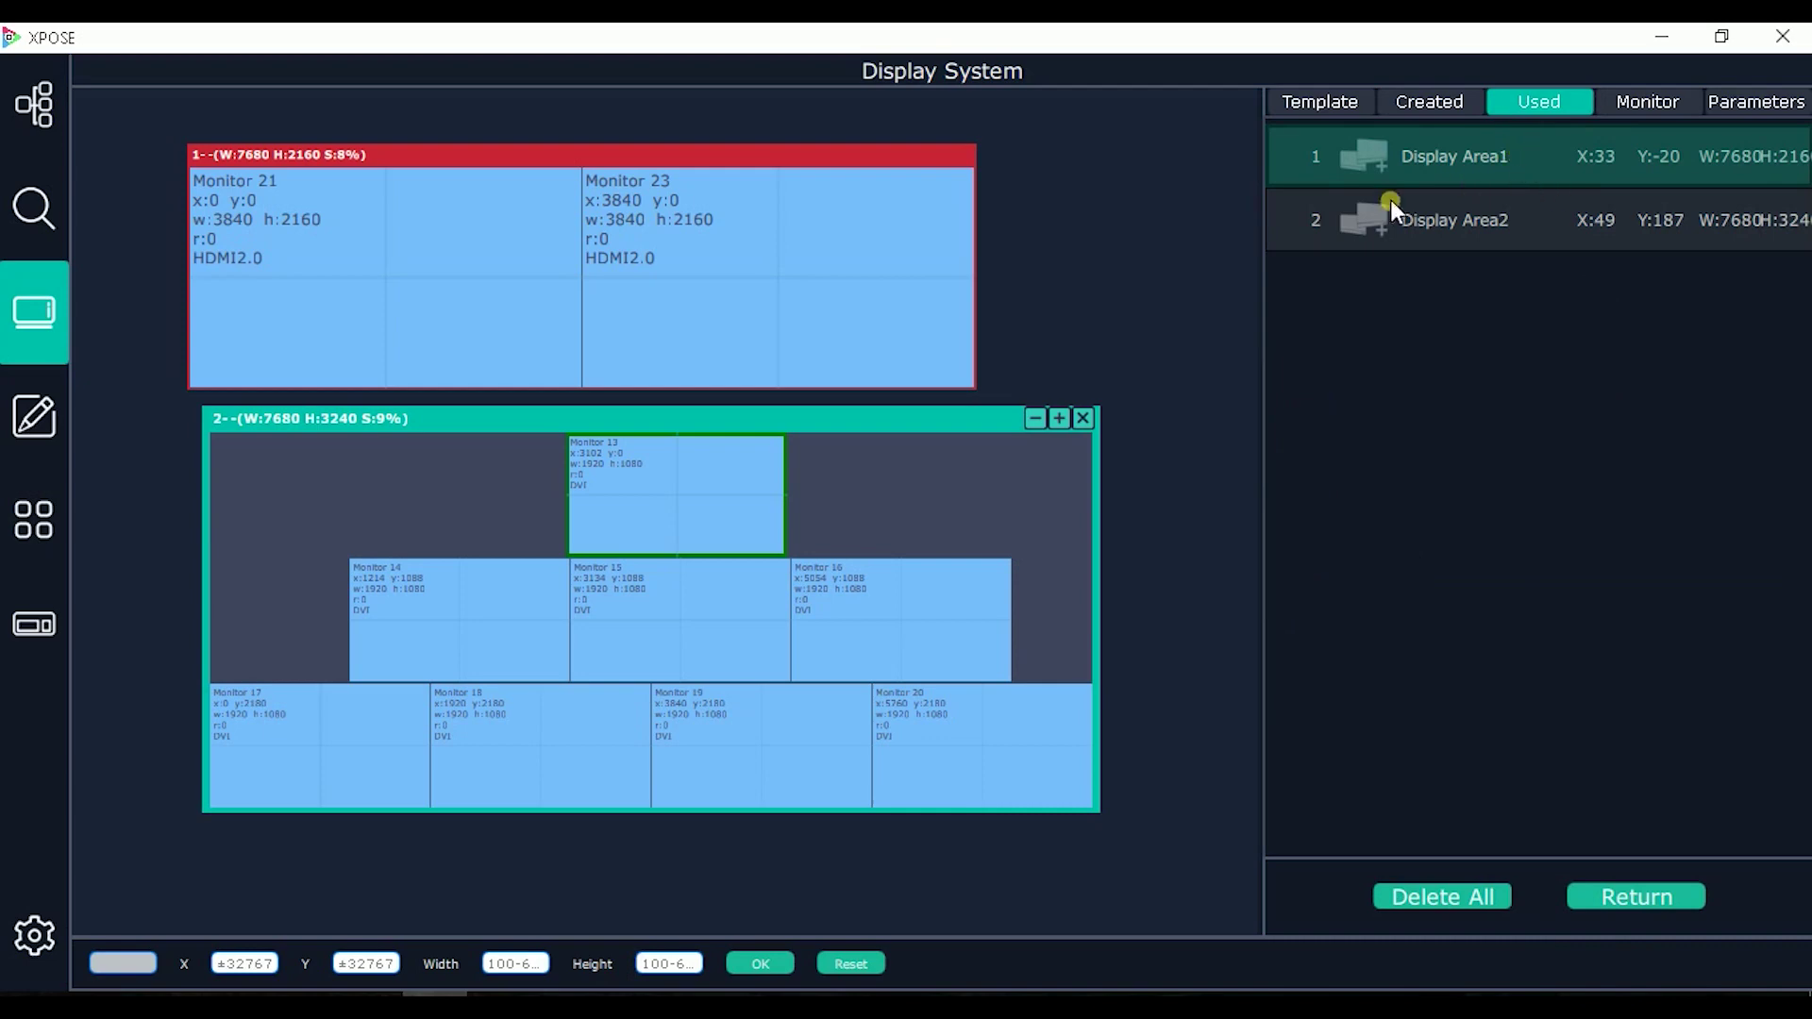
Step: Show the output monitors and their resolutions in the side panel
mouse_move(590, 241)
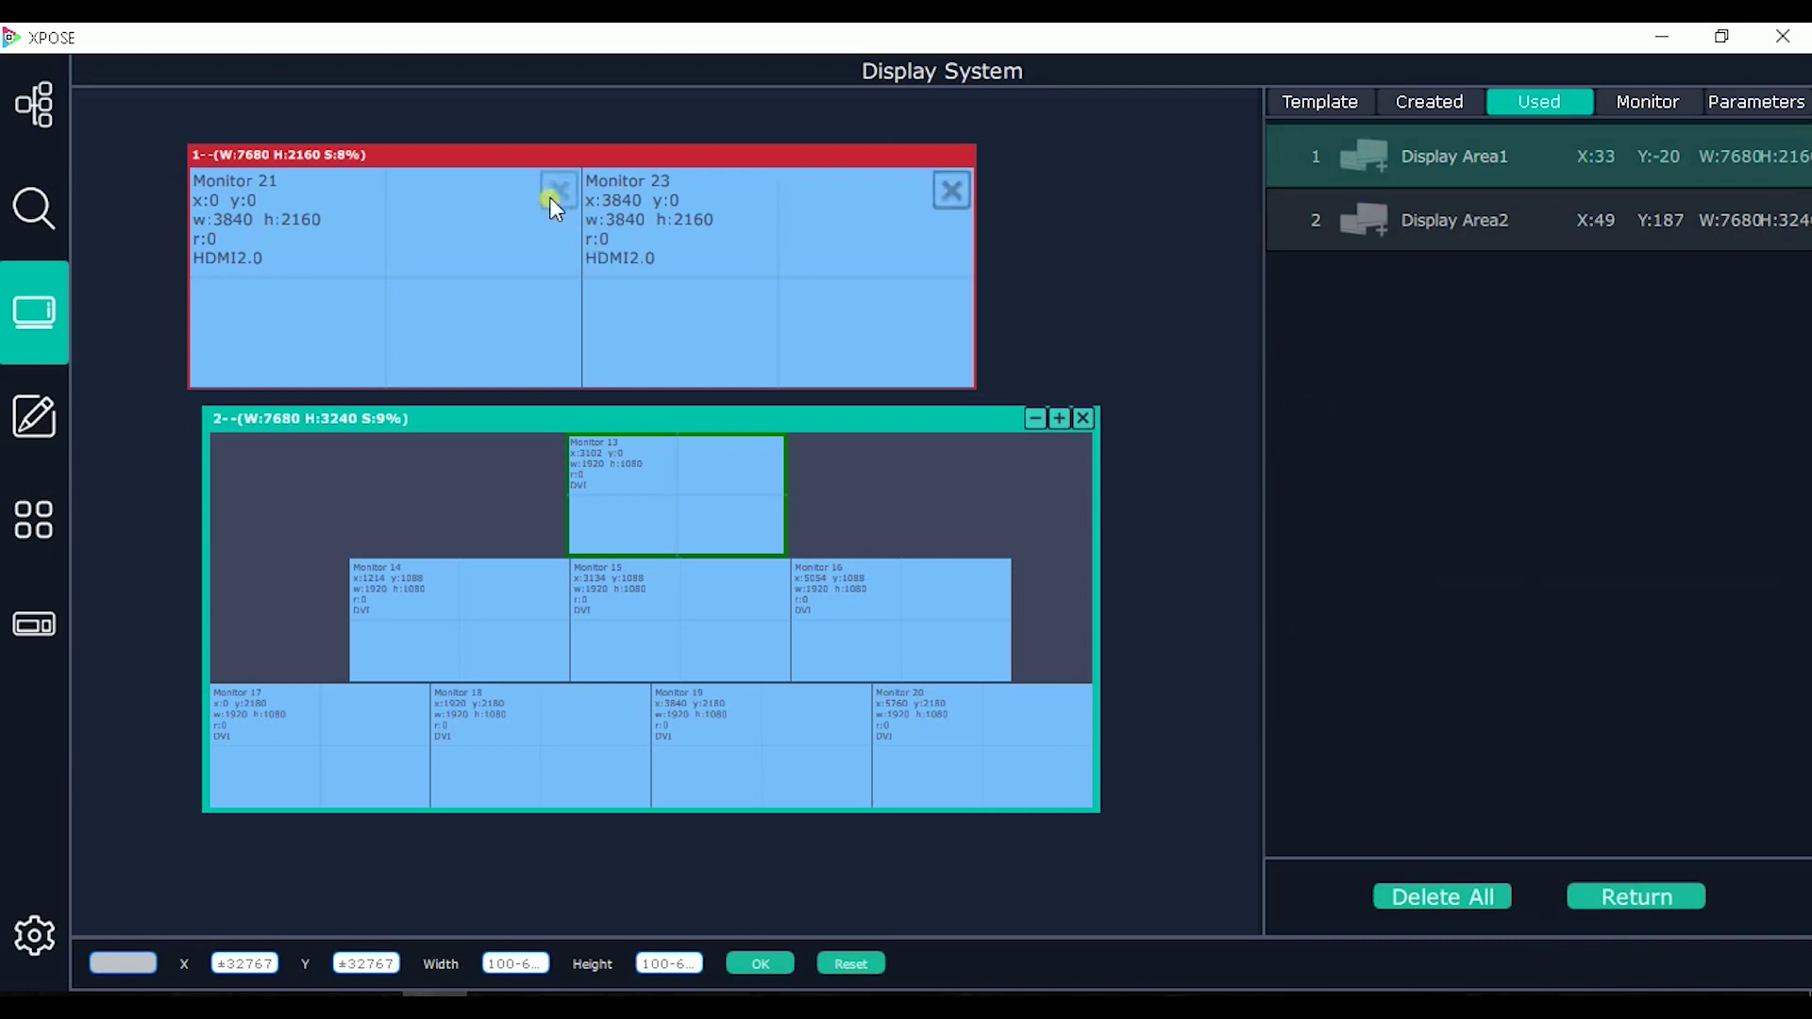
mouse_move(749, 547)
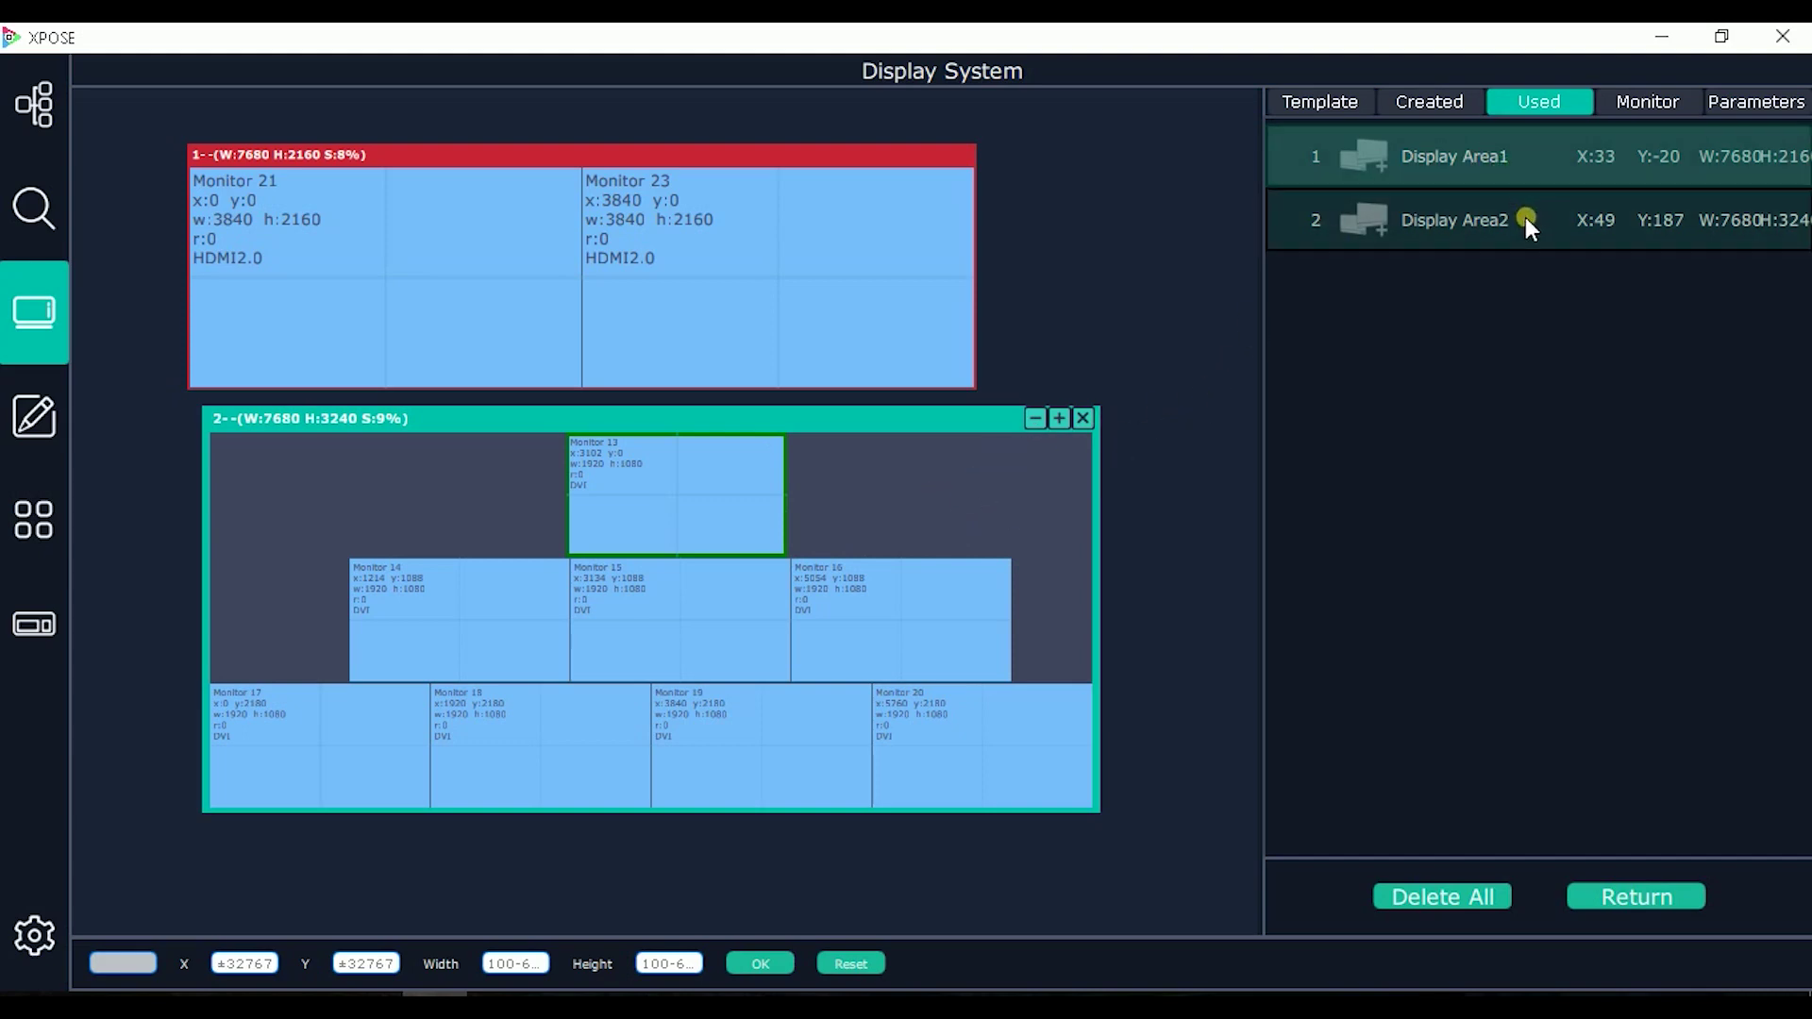
left_click(1634, 103)
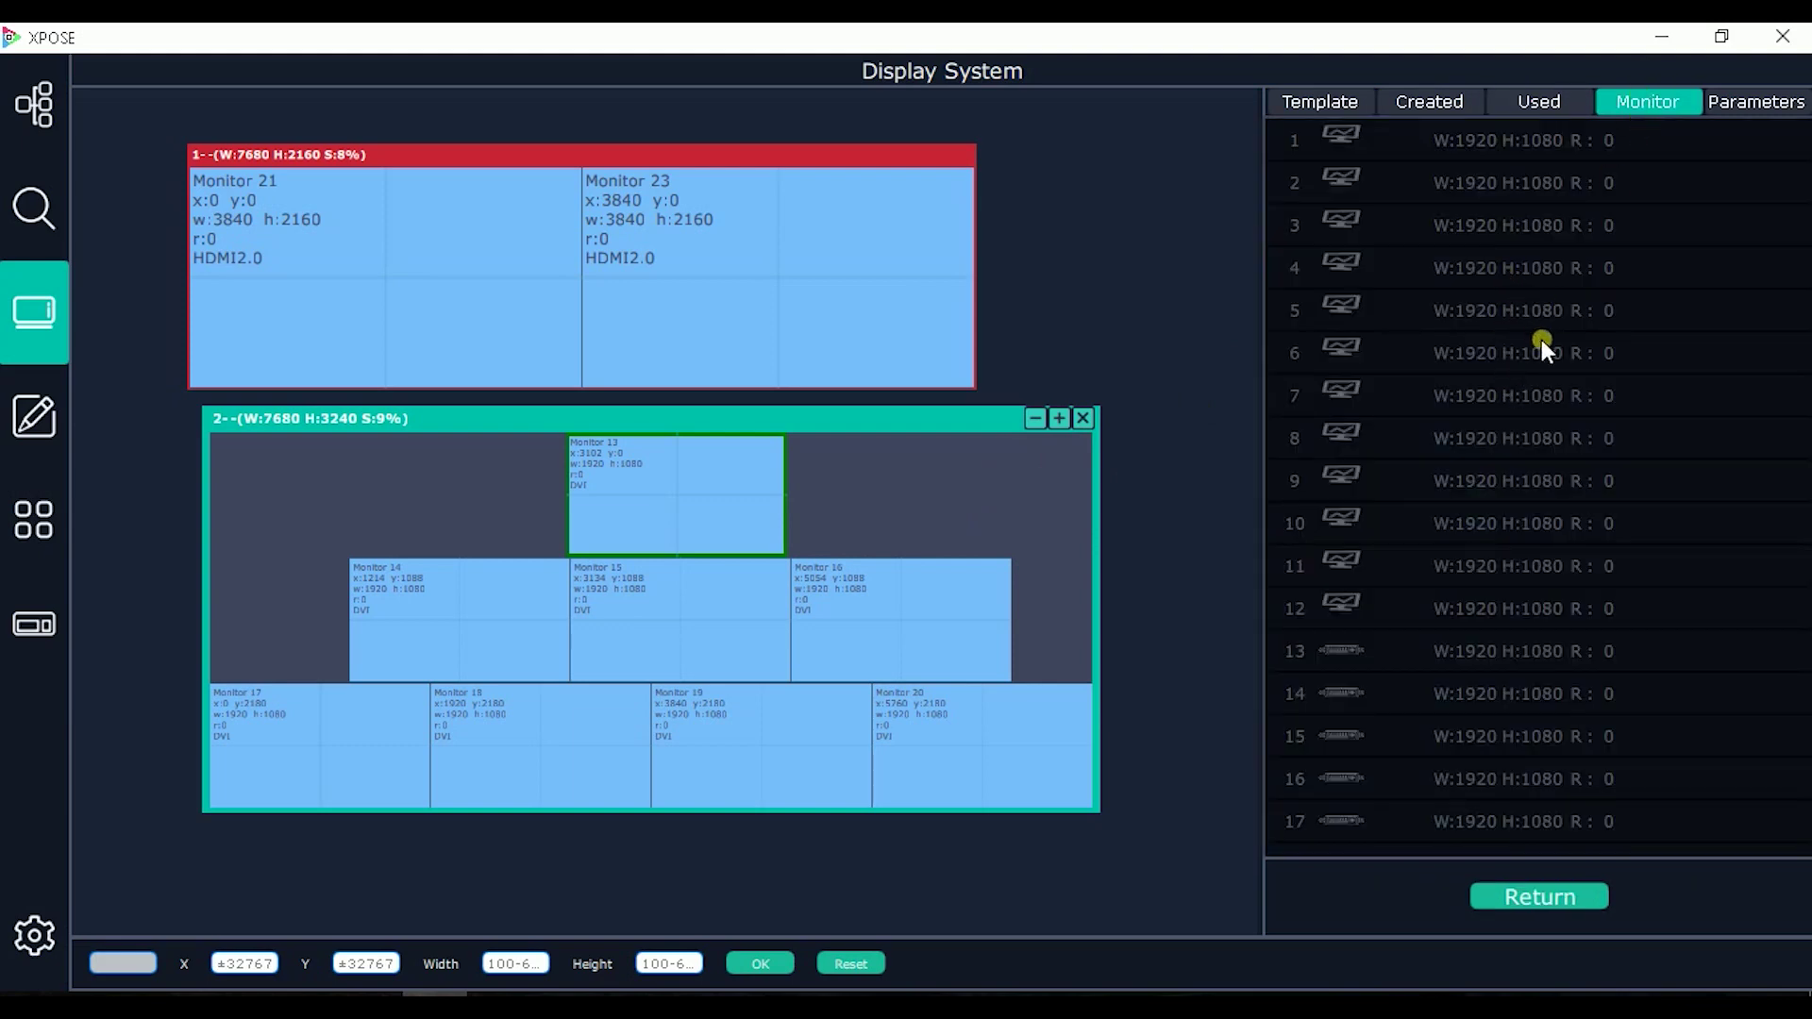
scroll(1523, 340, "down", 5)
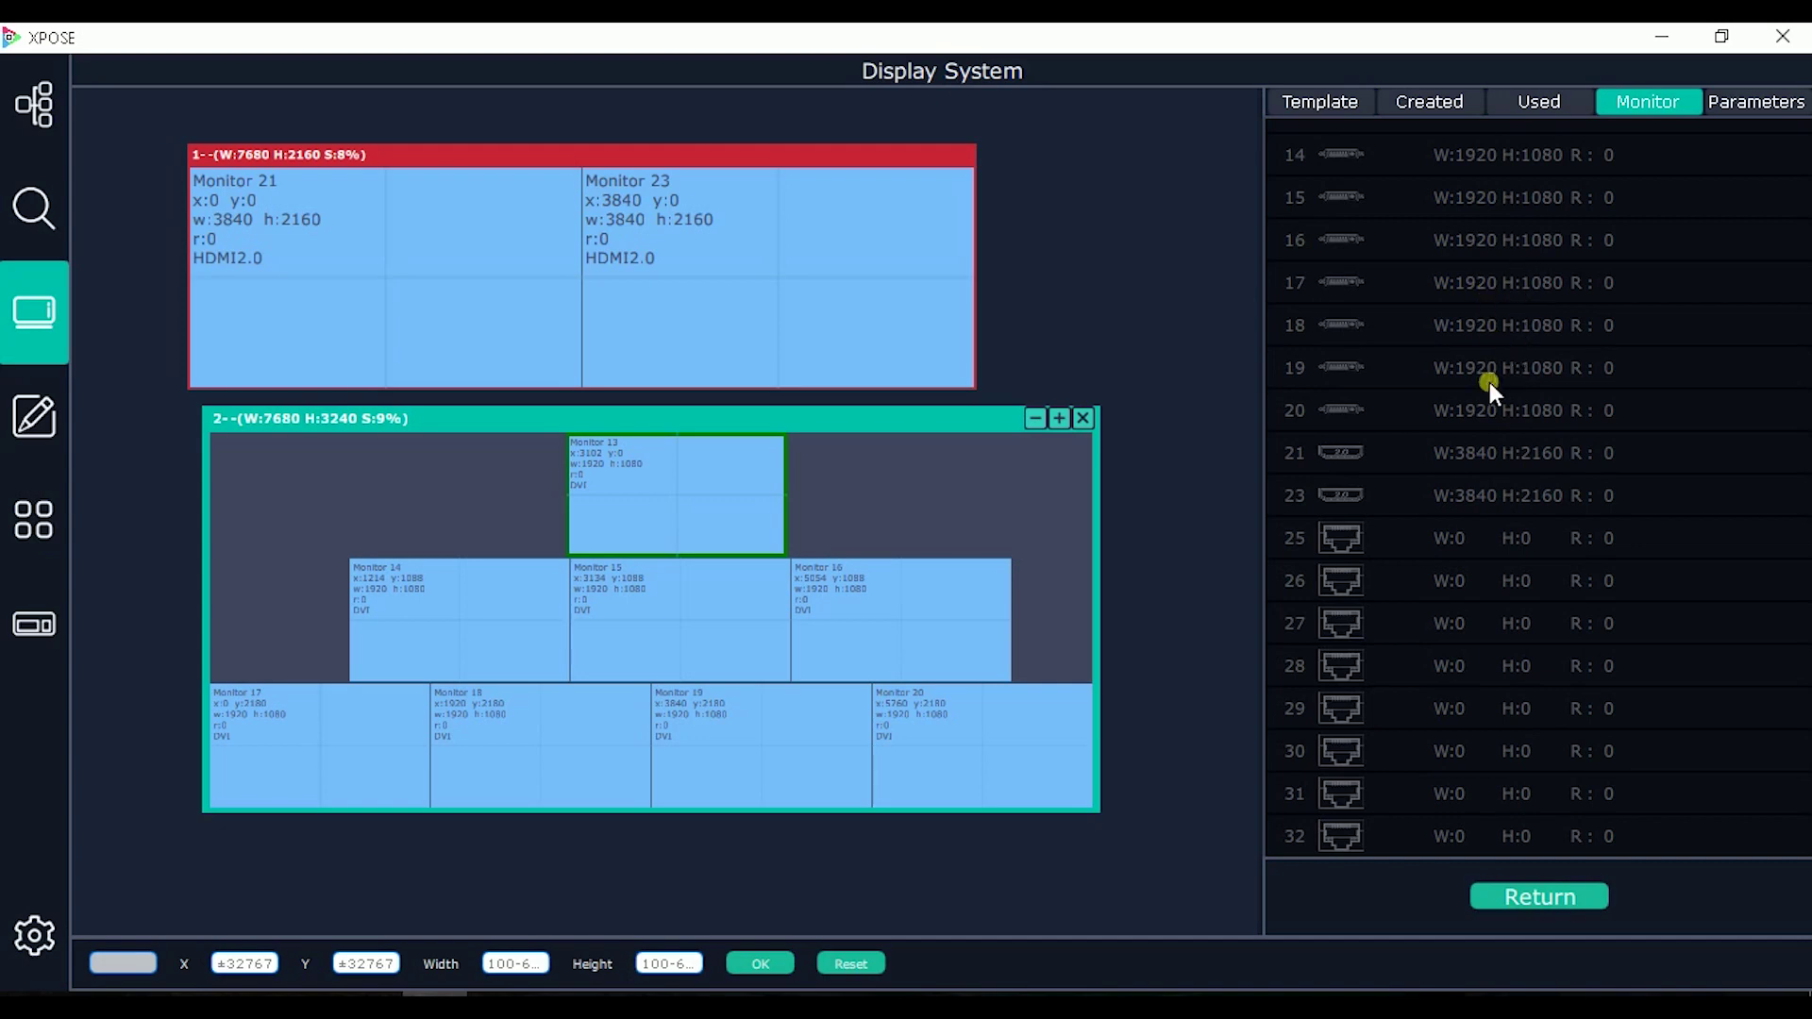
scroll(1498, 380, "up", 5)
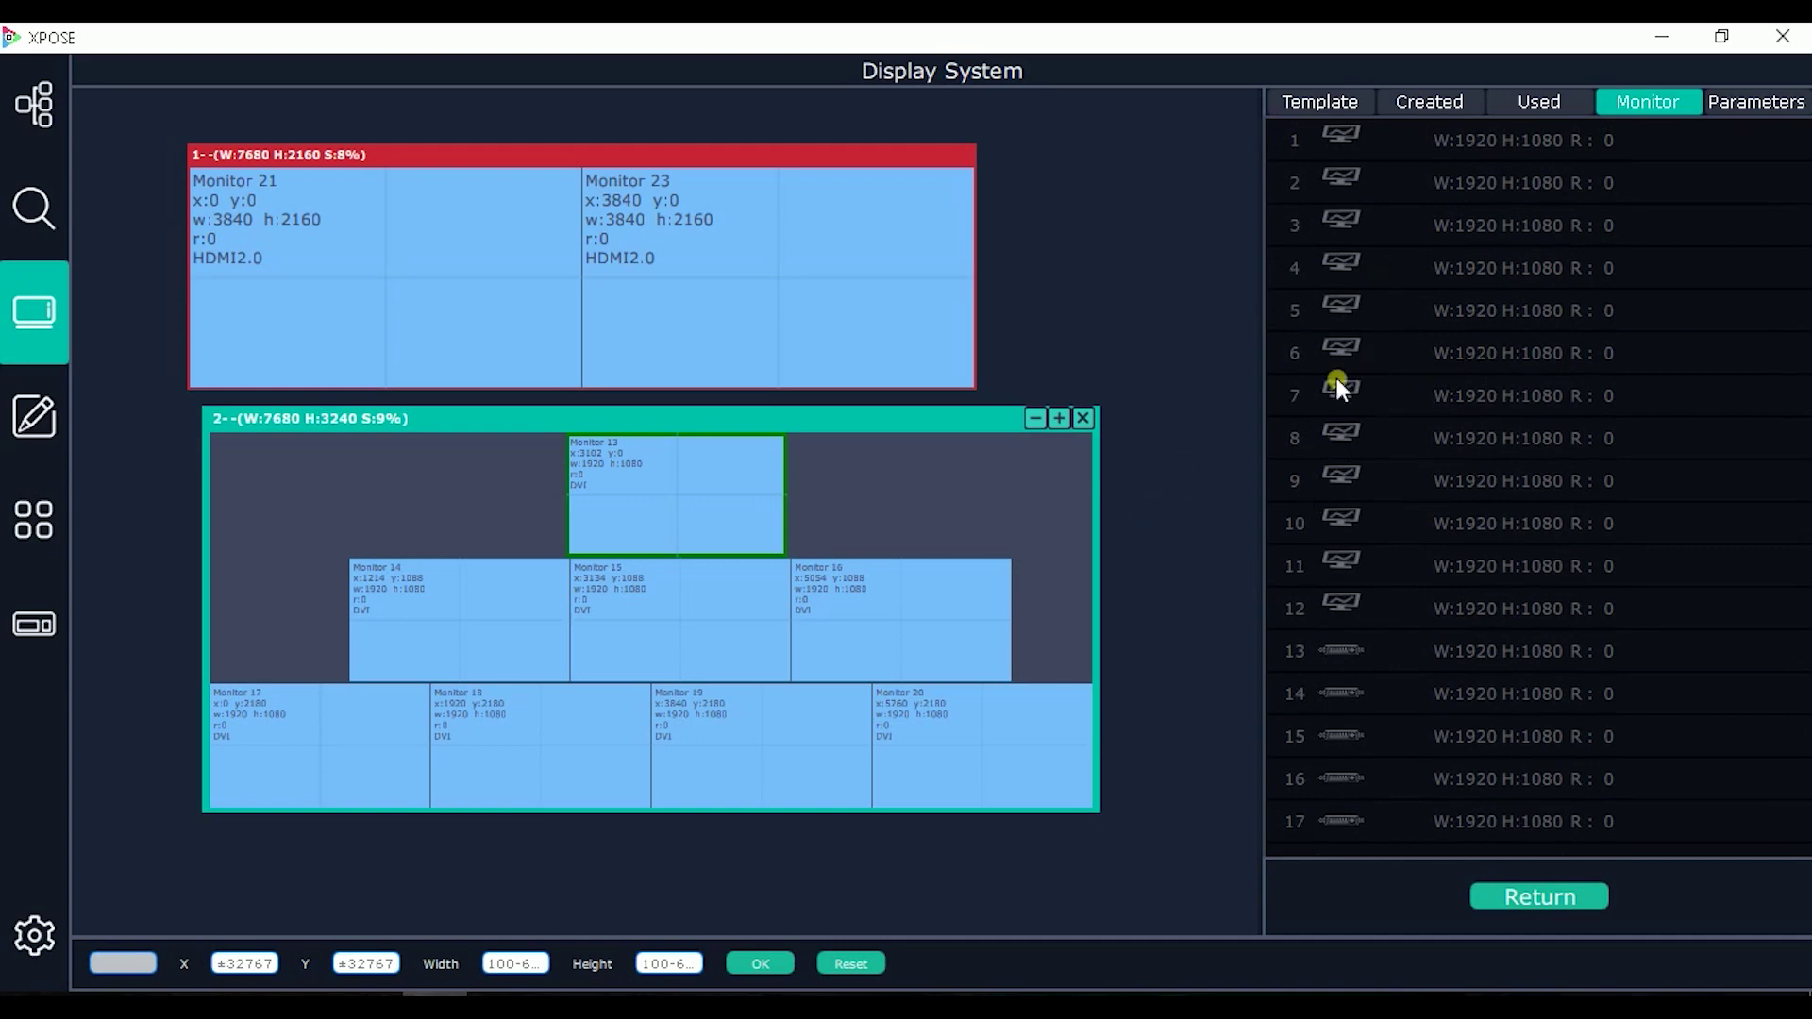
scroll(1389, 462, "down", 2)
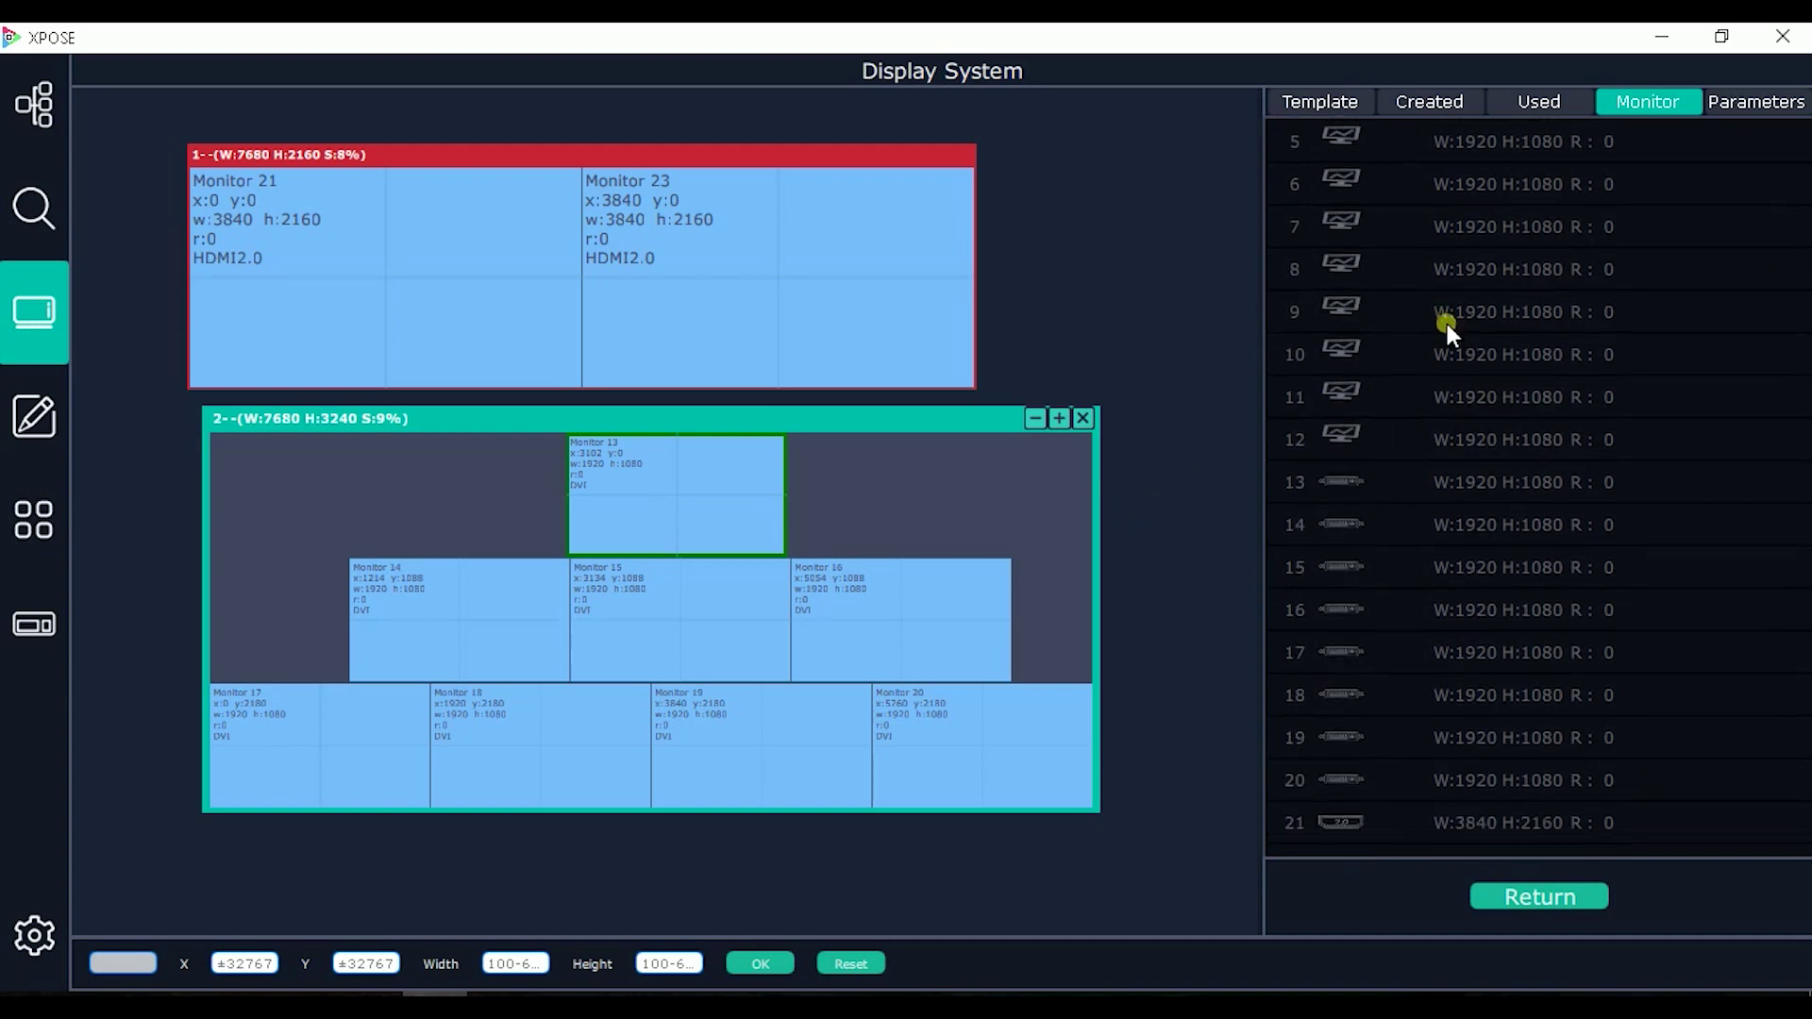
Step: Check the display area parameter settings, then close the panel and open Layer Management
left_click(1736, 98)
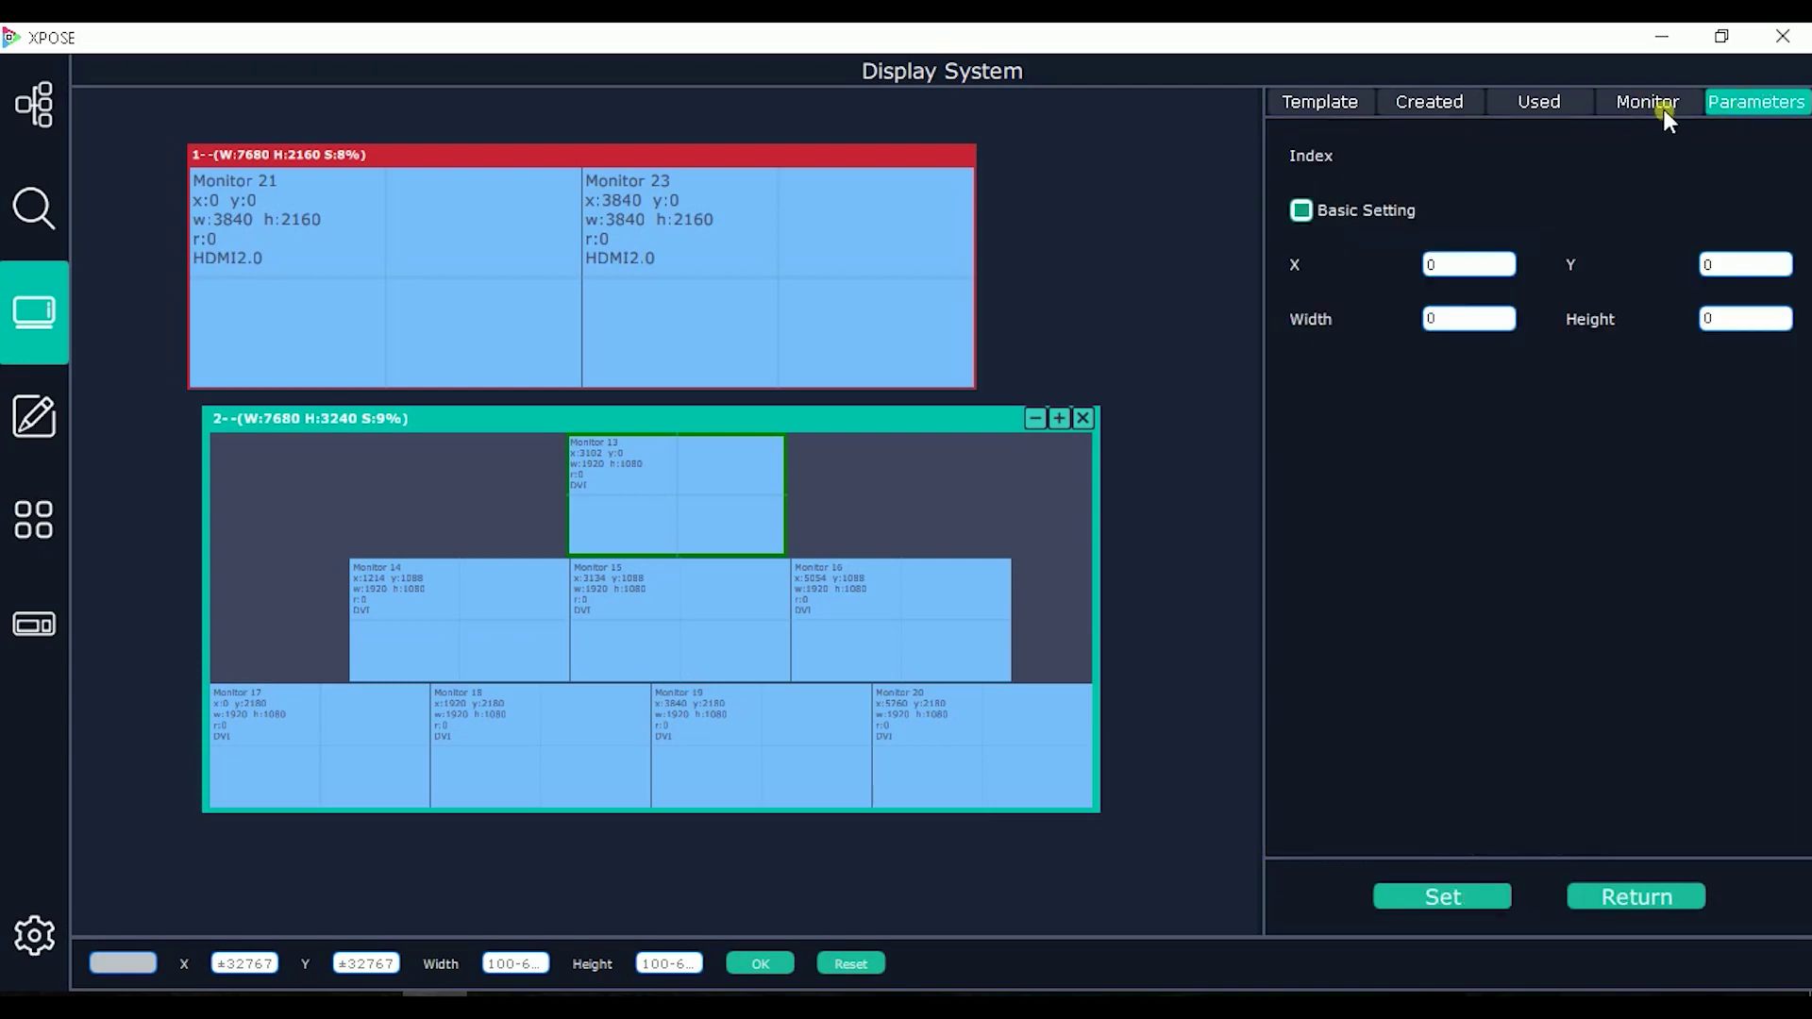
left_click(1663, 889)
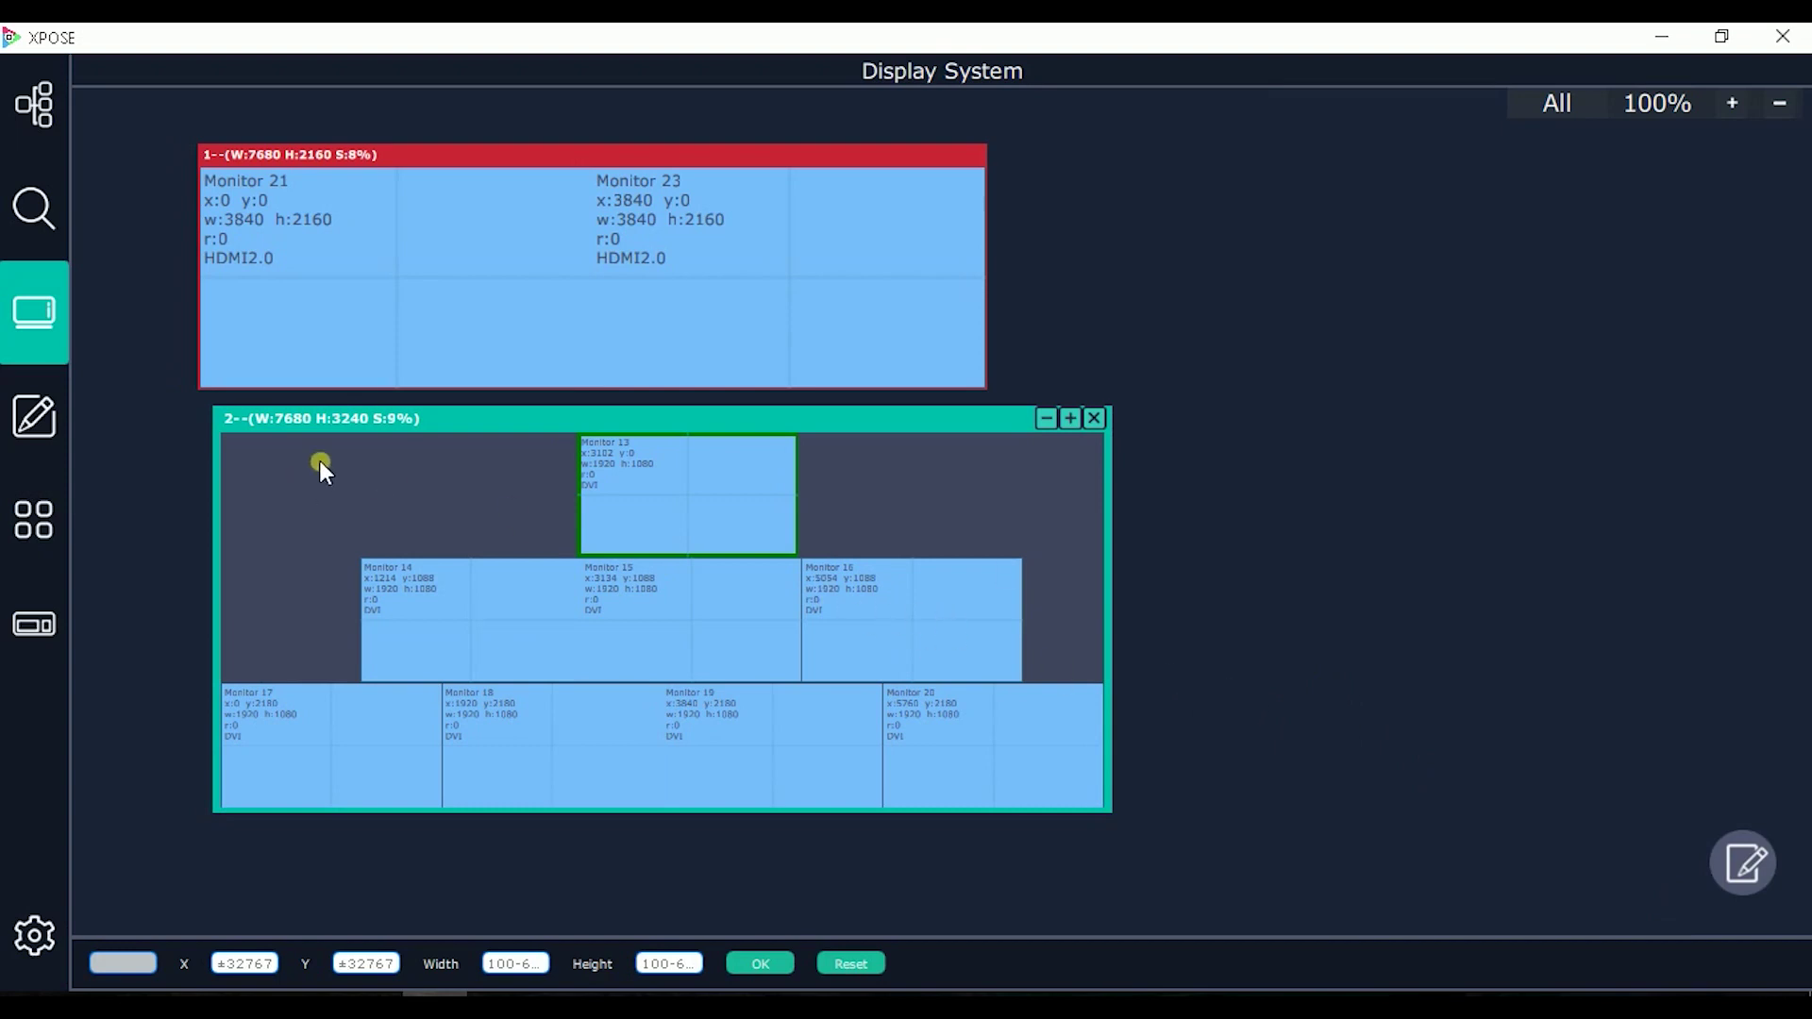
left_click(49, 423)
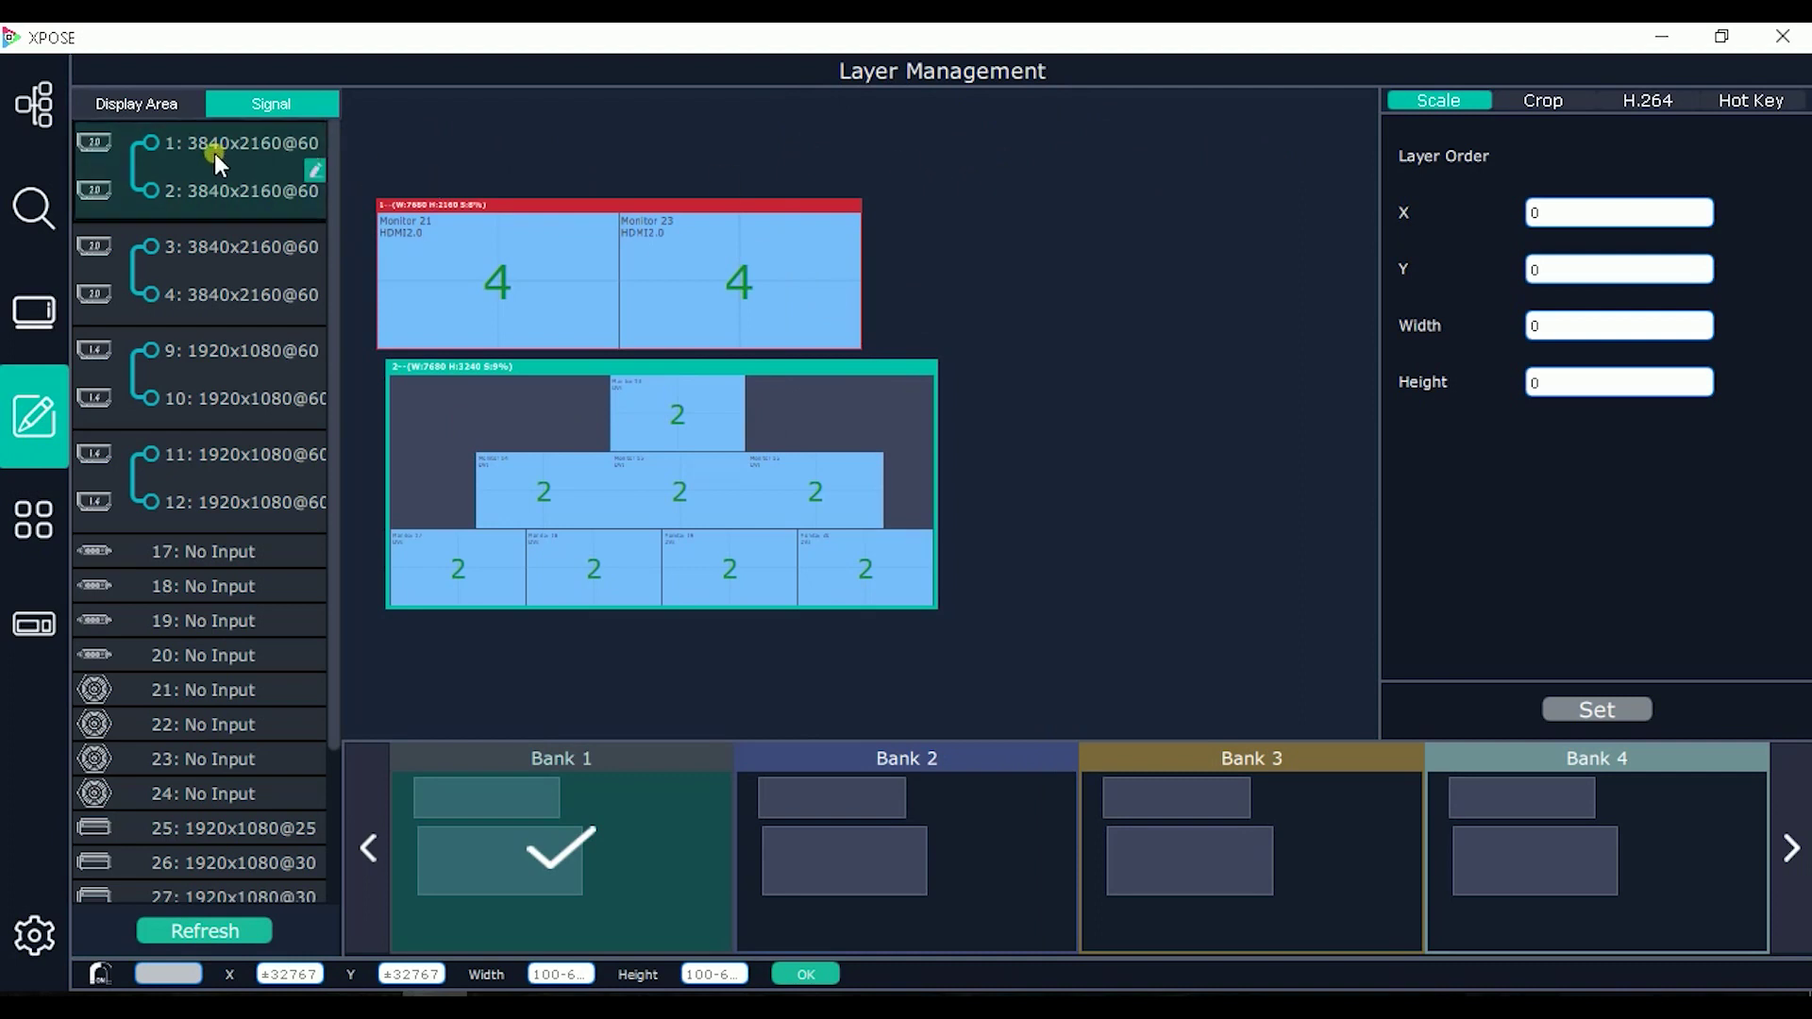
Step: Place signal 1 on Monitor 21 and expand the signal 1/2 group to fill display area 1 at 7680x2160
left_click_drag(214, 153, 455, 234)
left_click_drag(623, 274, 782, 332)
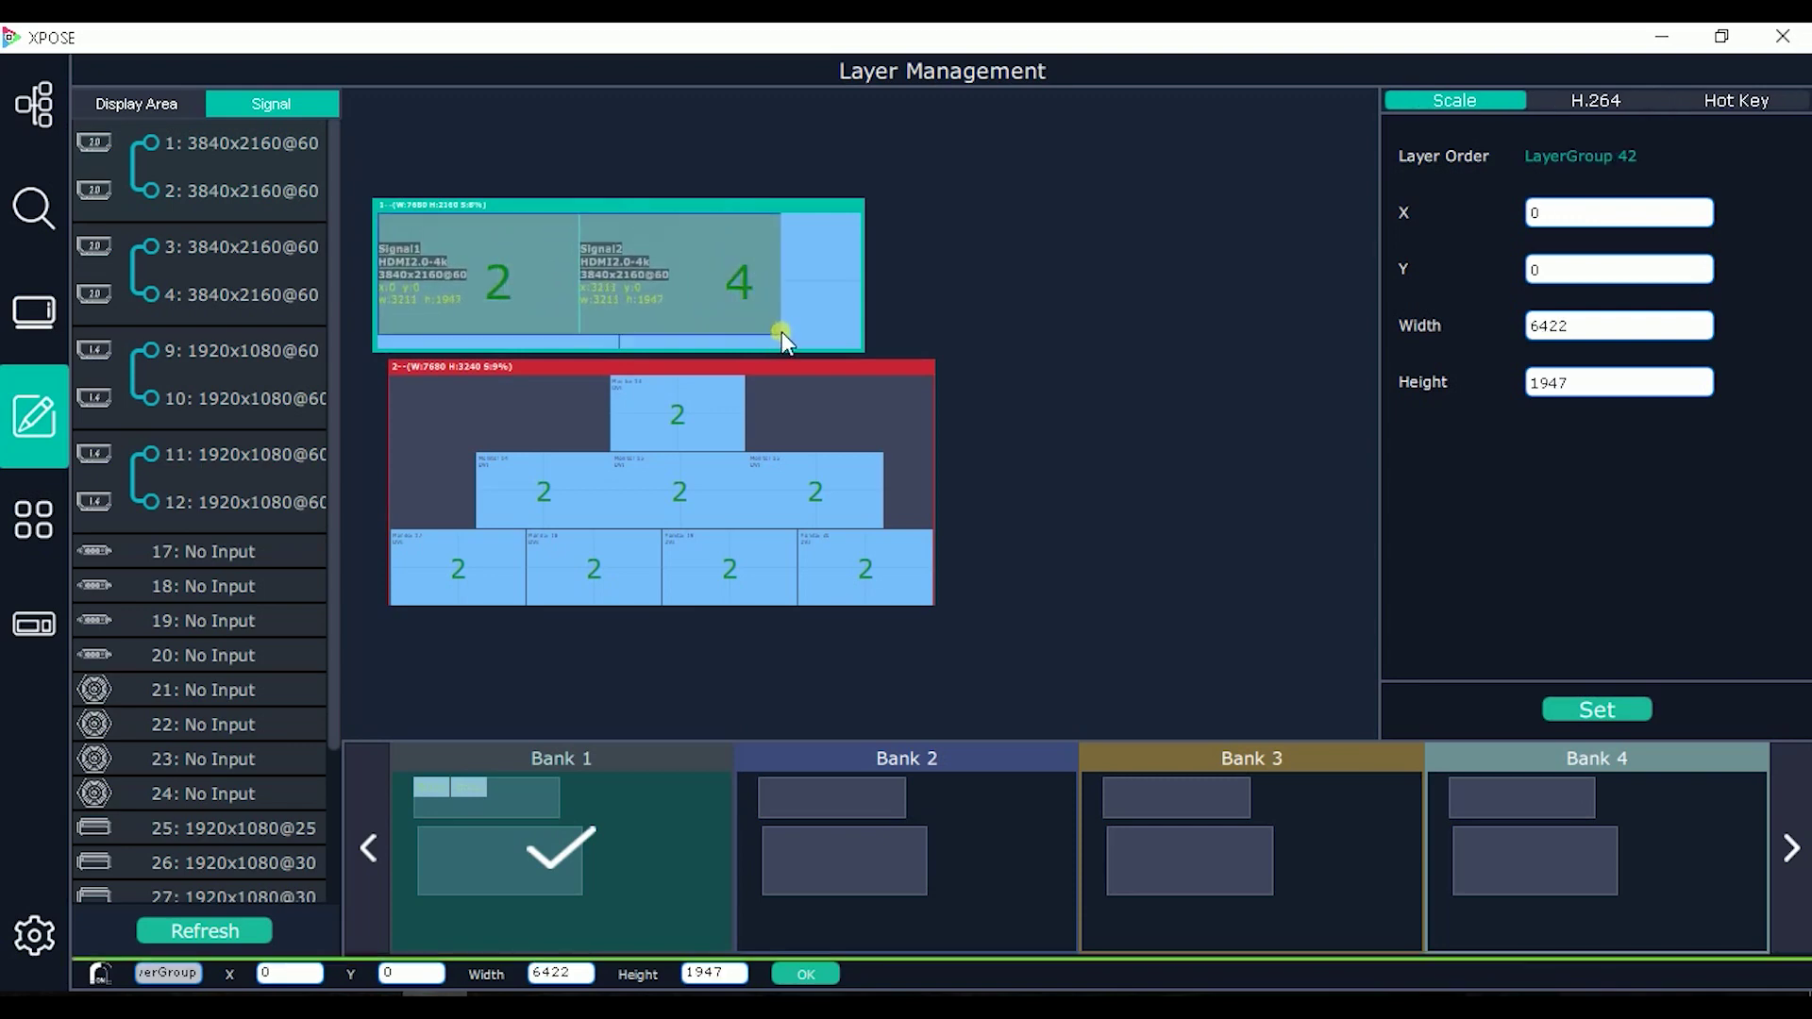
left_click(762, 213)
double_click(763, 217)
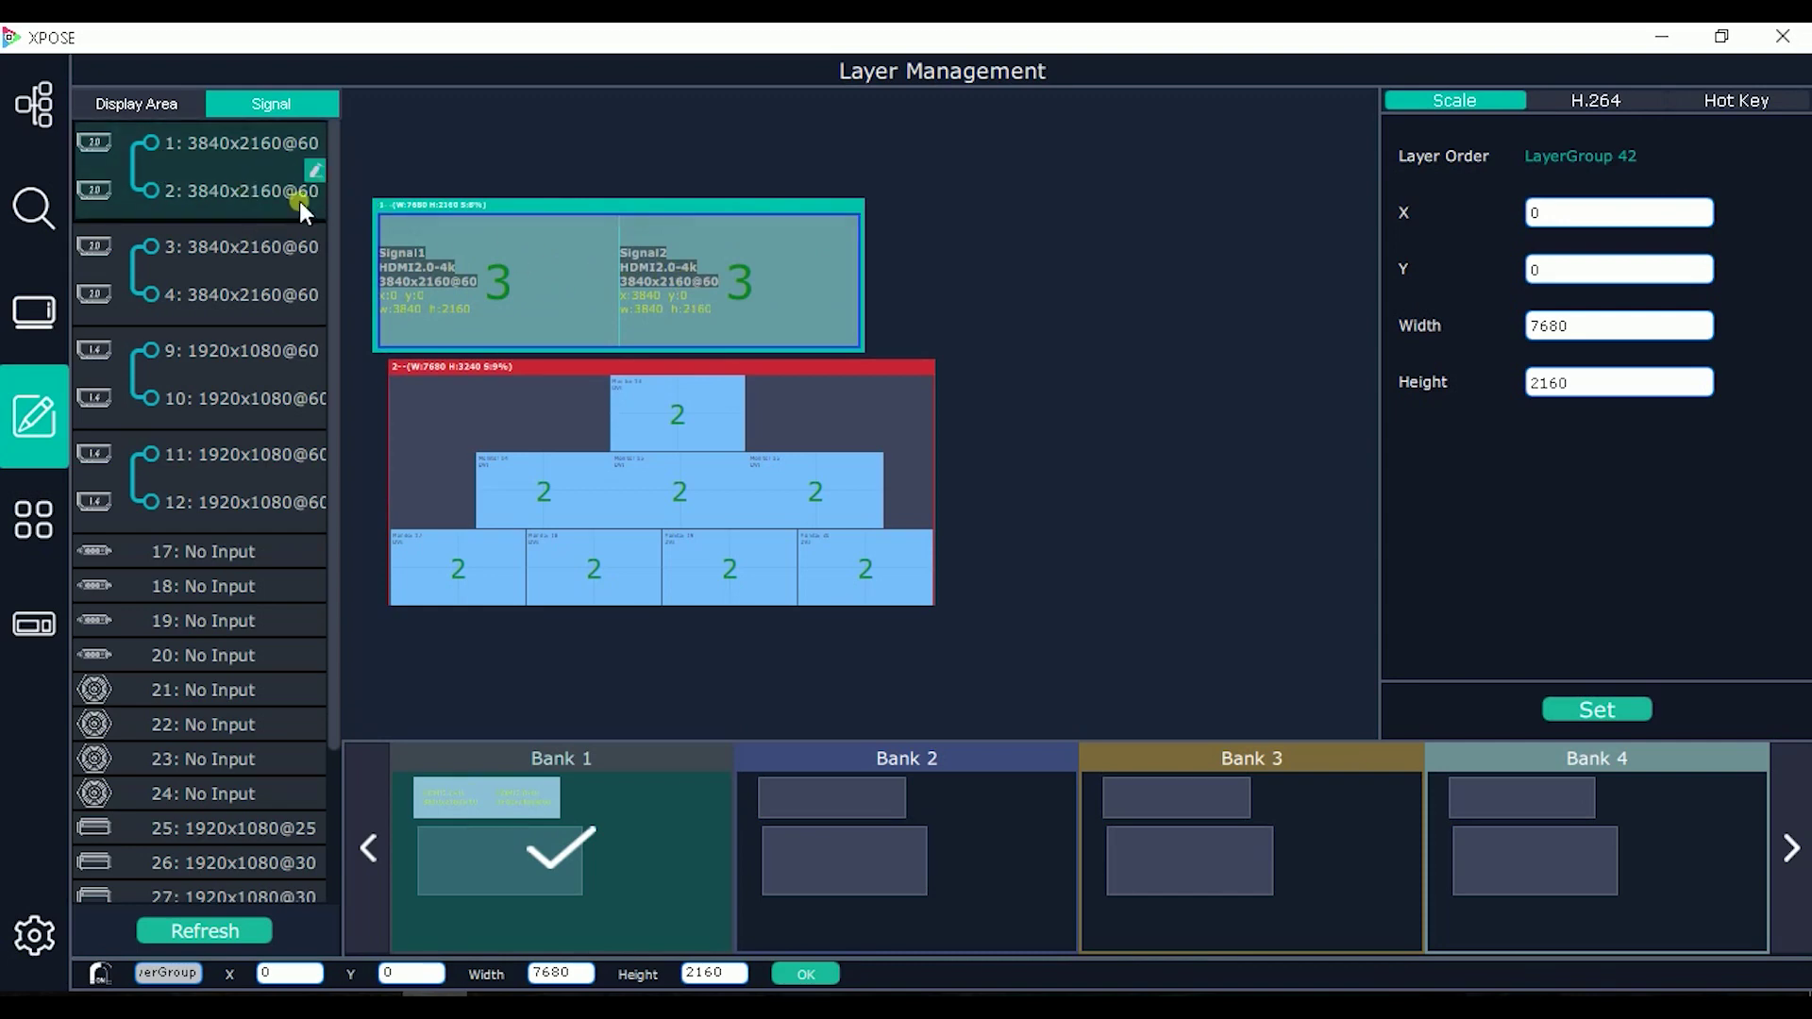
Step: Return to the X7 chassis device view
mouse_move(775, 226)
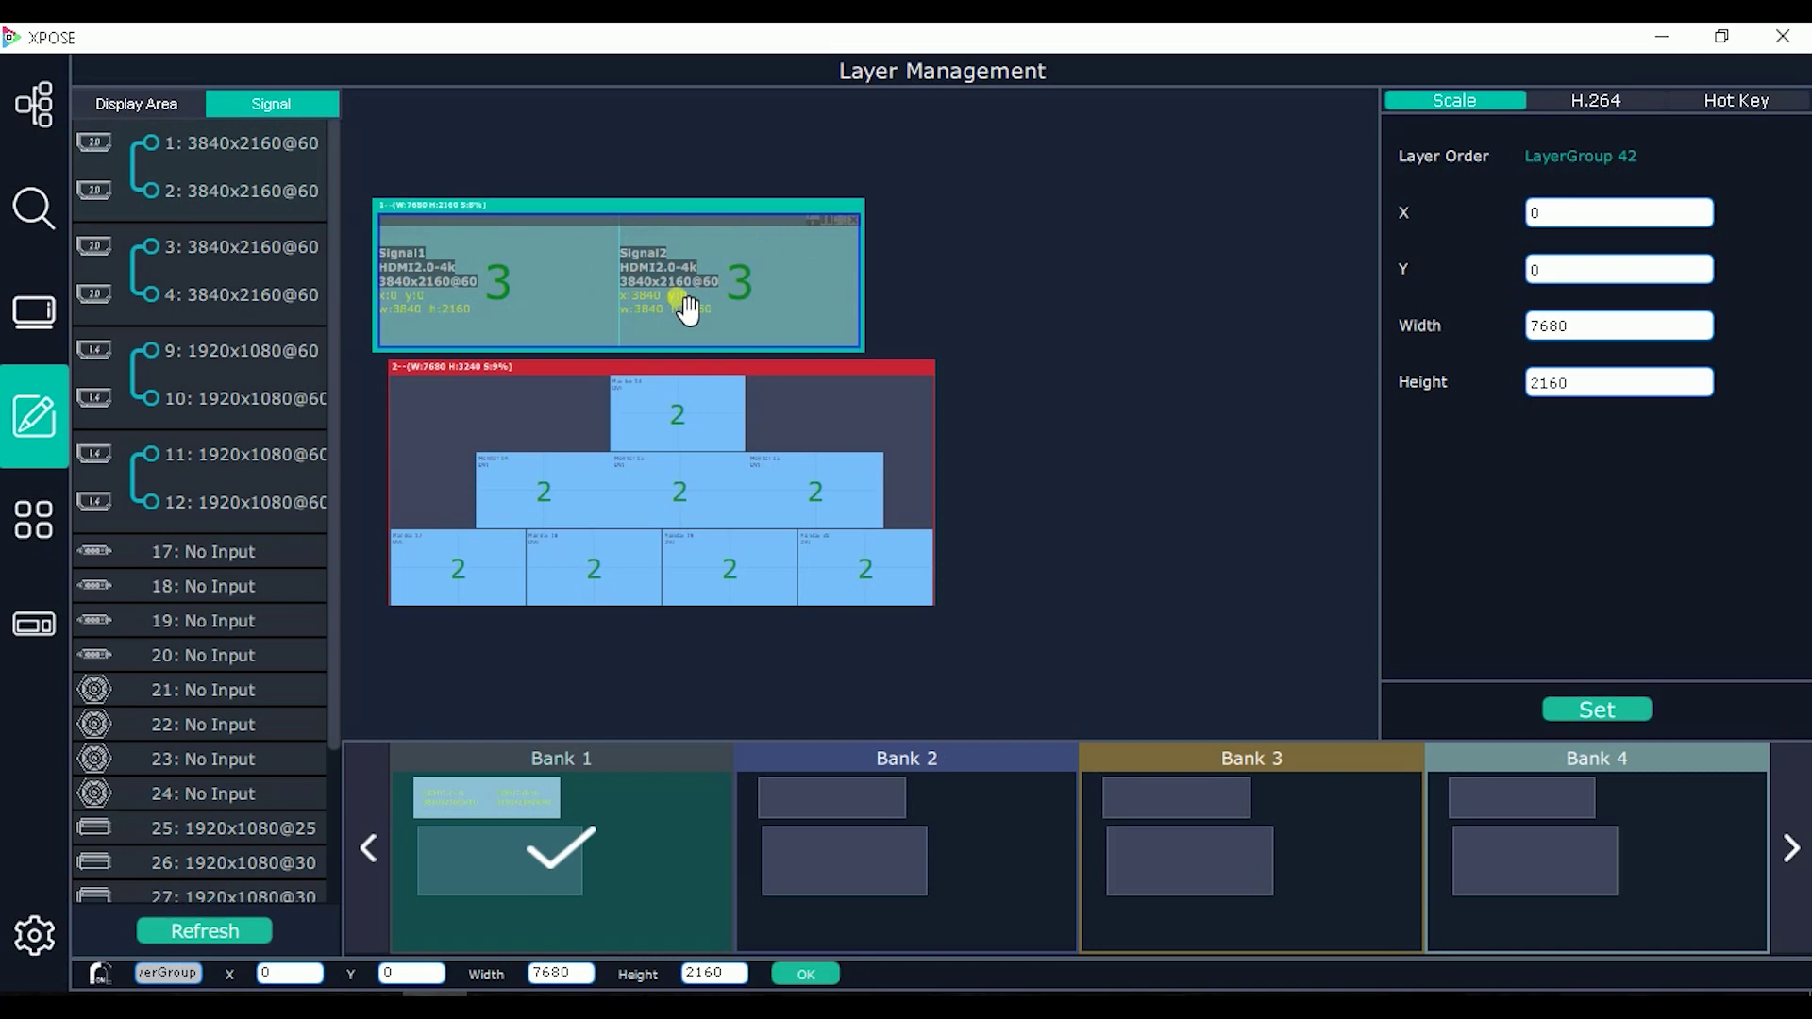
mouse_move(253, 189)
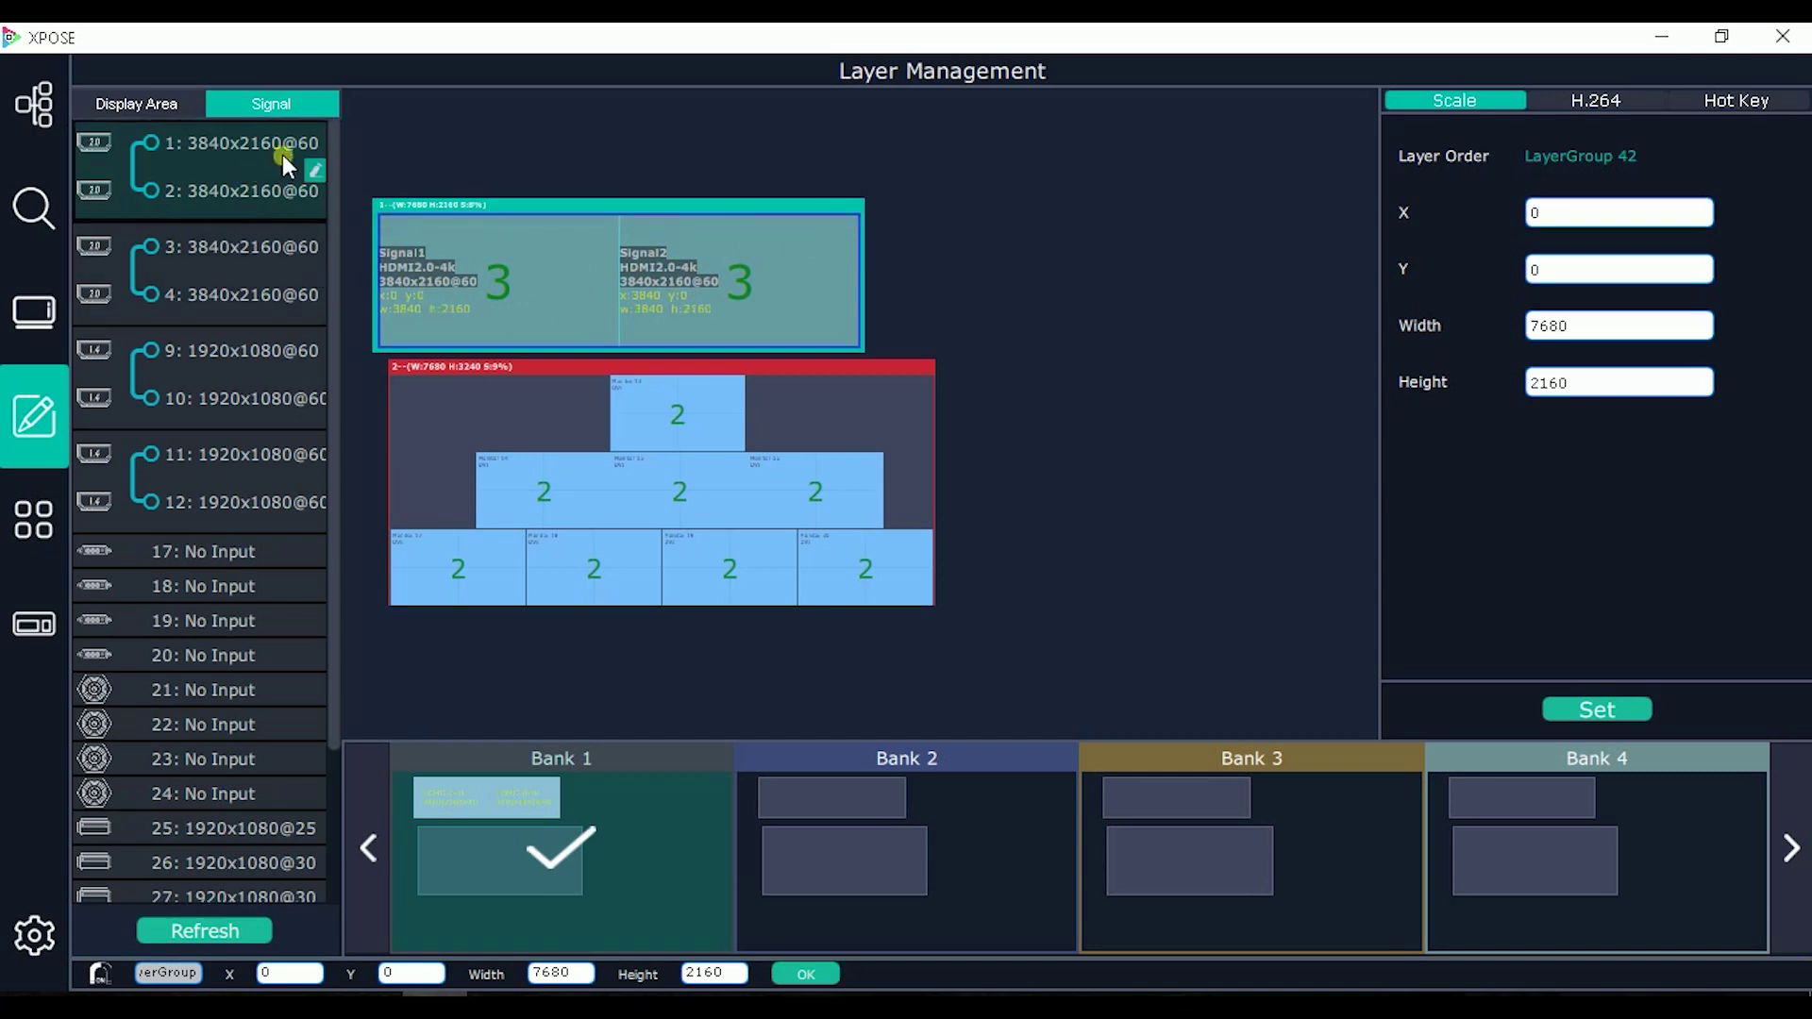
left_click(48, 204)
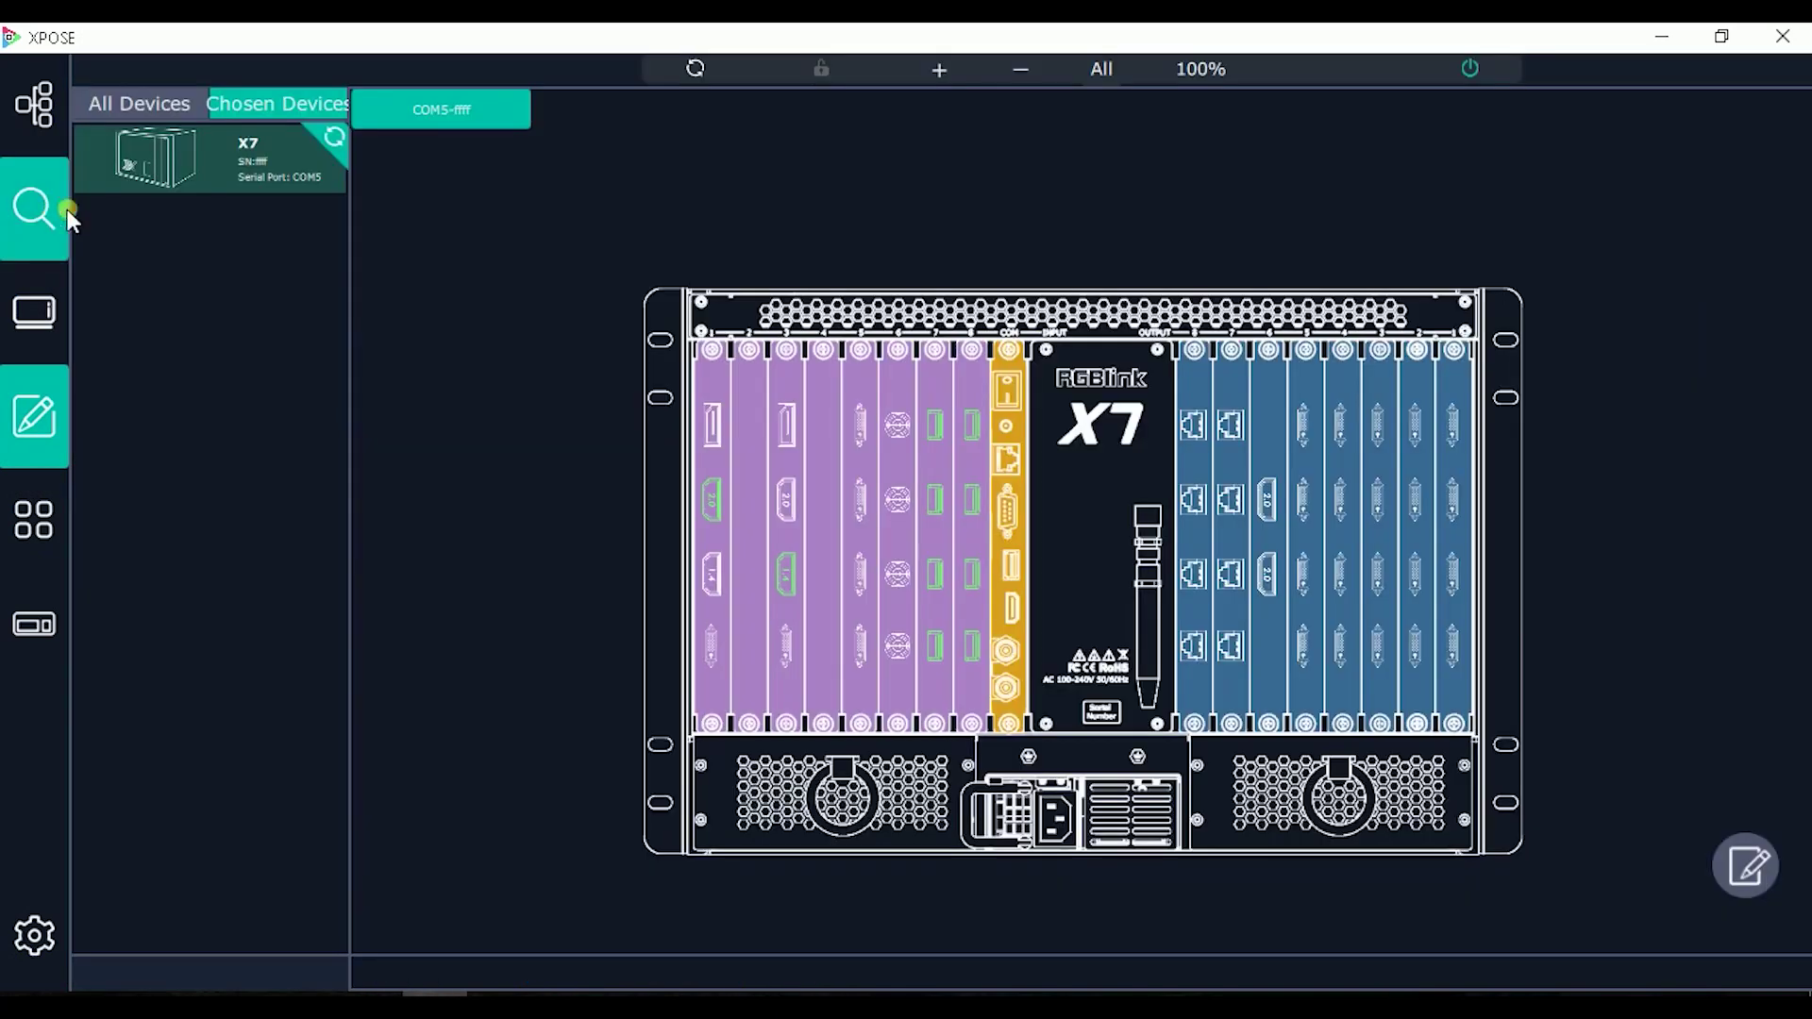
Step: Check Input Module1's 4K settings (4K x 1K, two HDMI 2.0 inputs), then reopen Layer Management
left_click(716, 506)
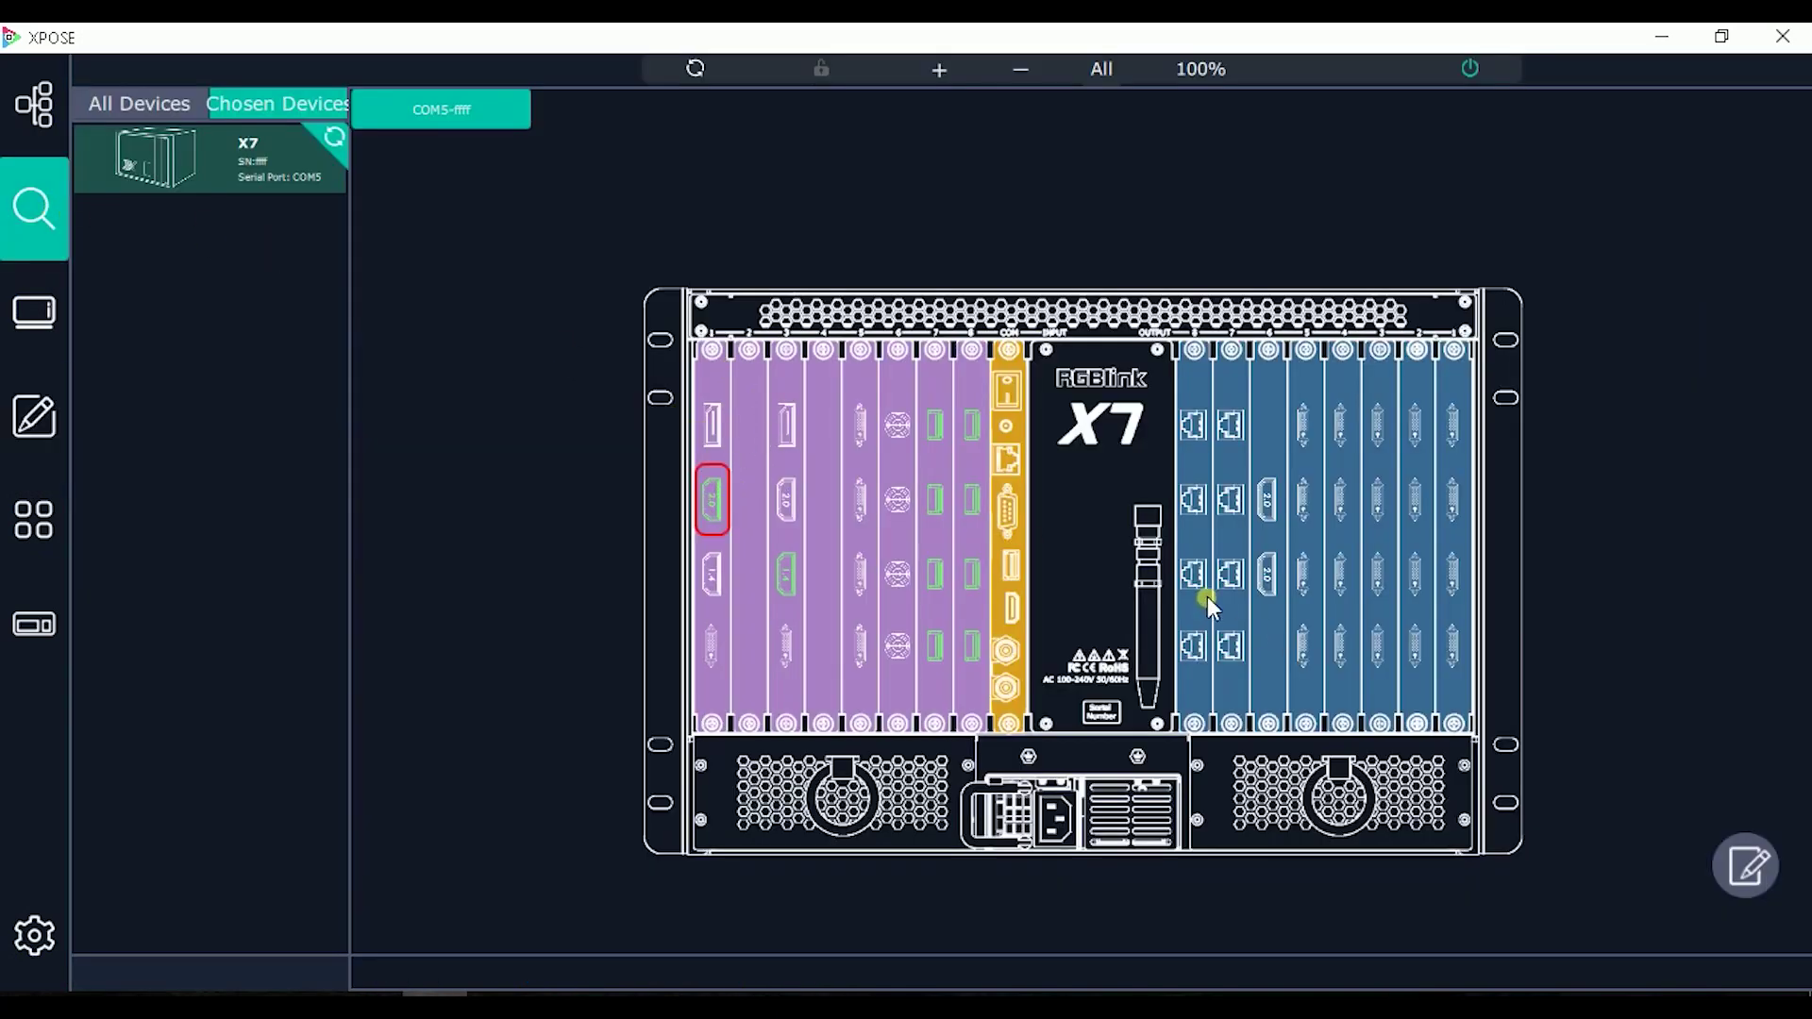
left_click(1761, 868)
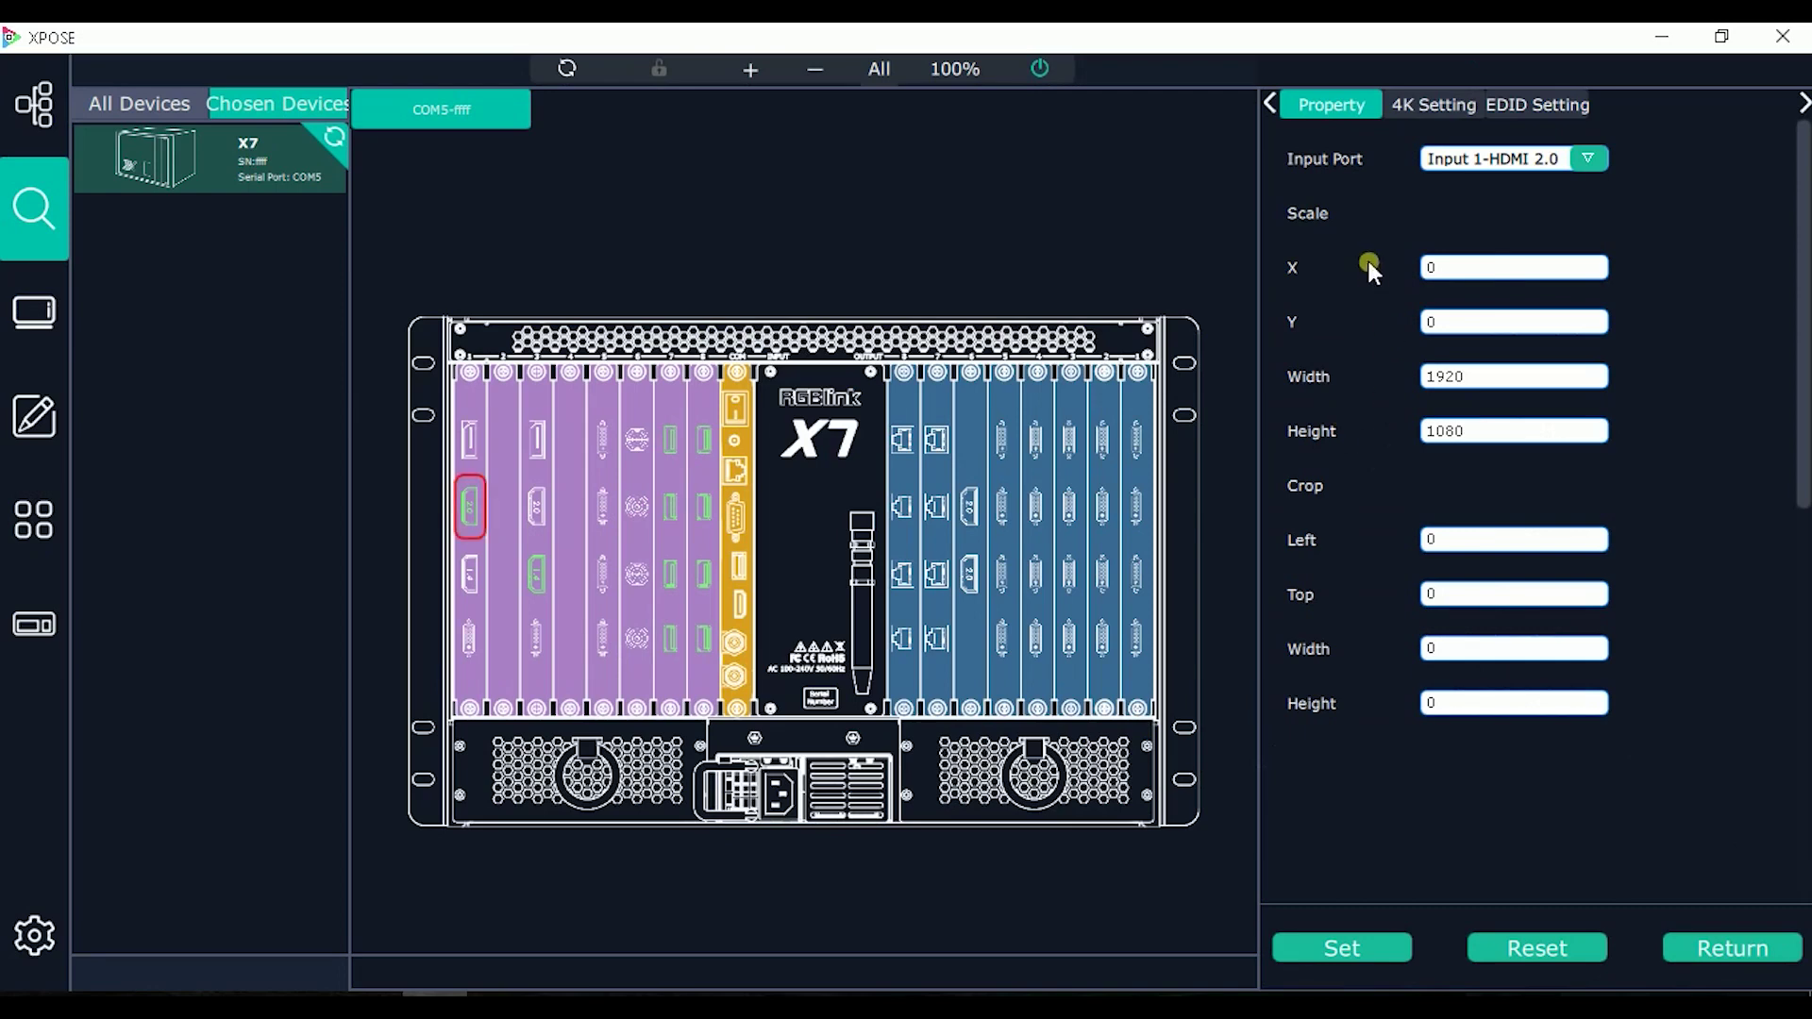
left_click(1434, 116)
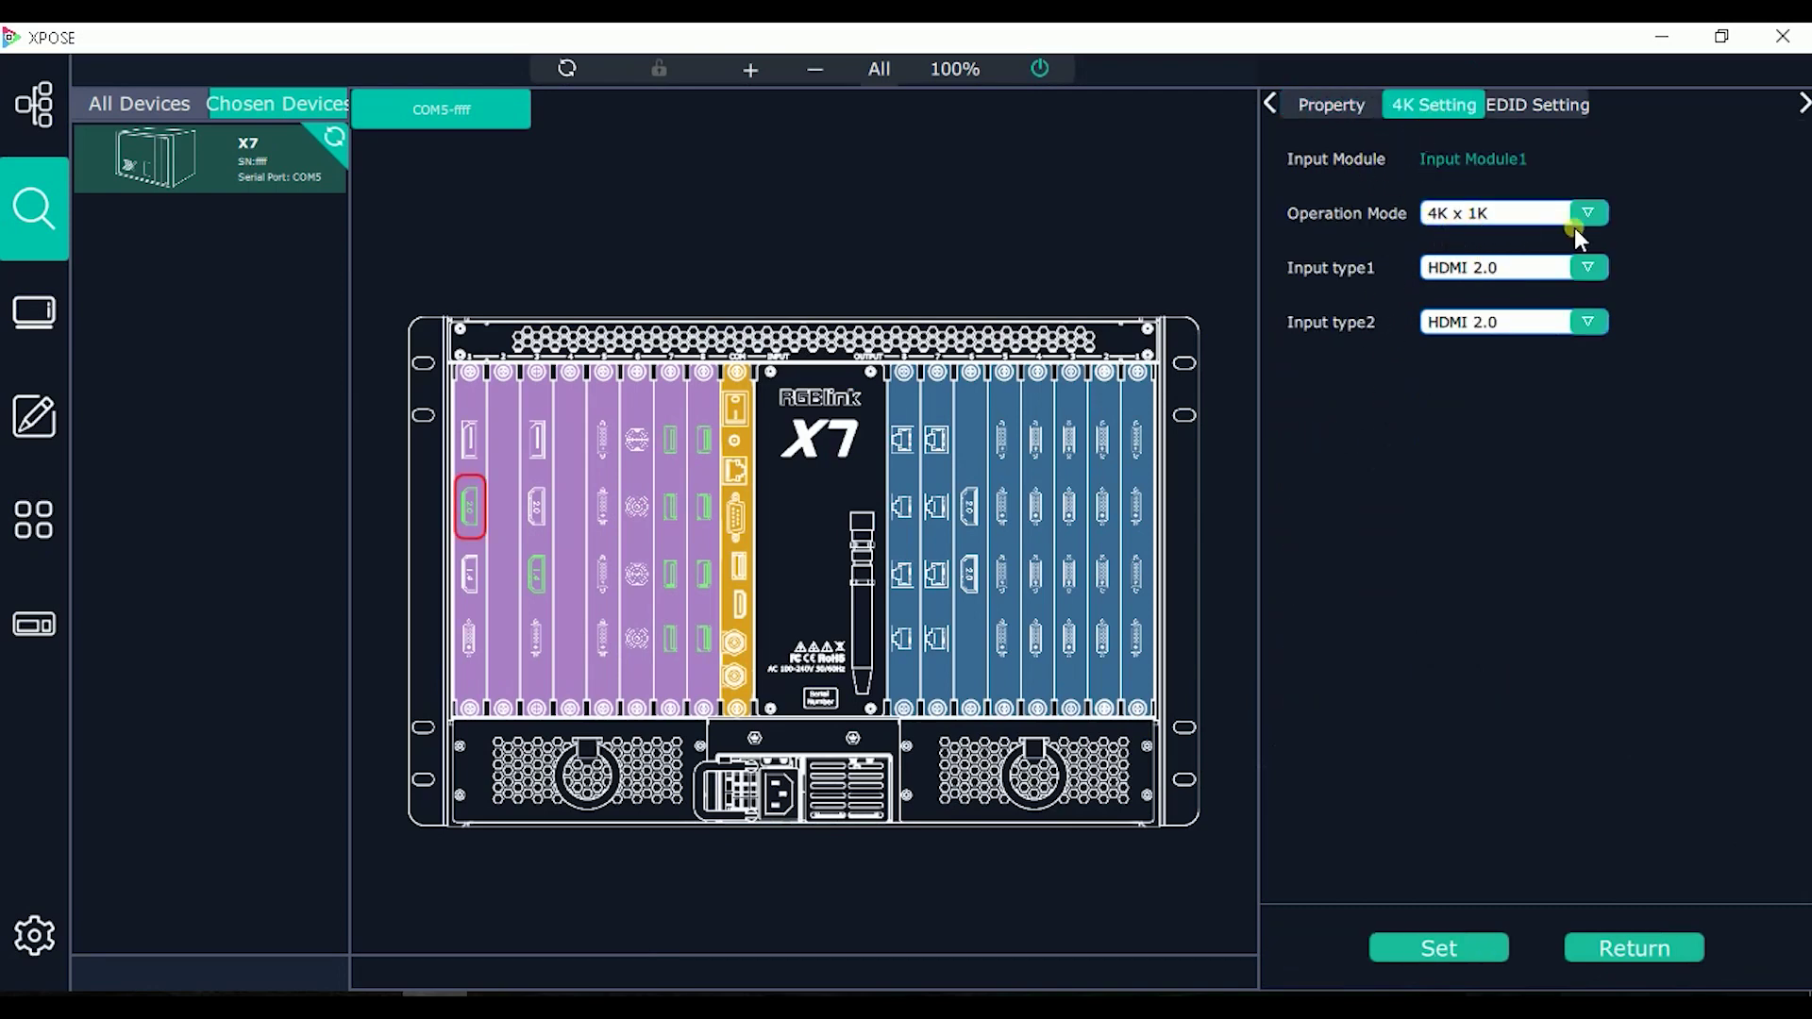
left_click(1418, 282)
left_click(34, 311)
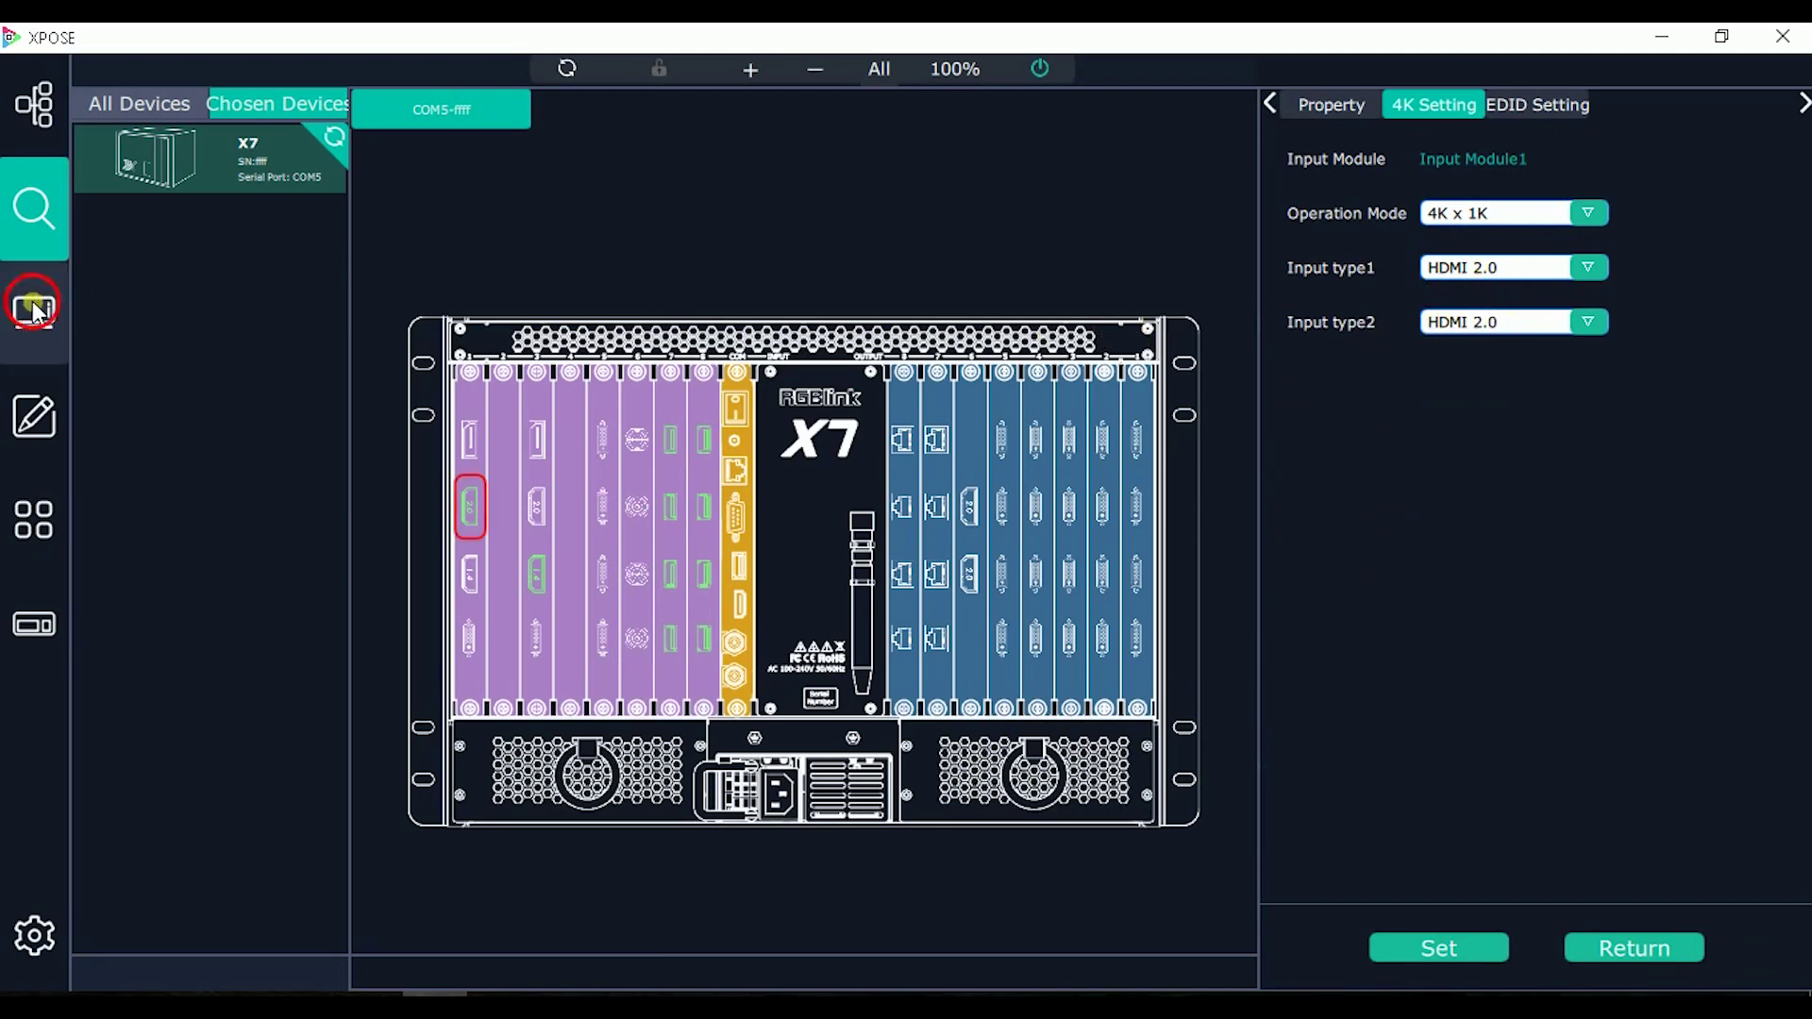
left_click(34, 415)
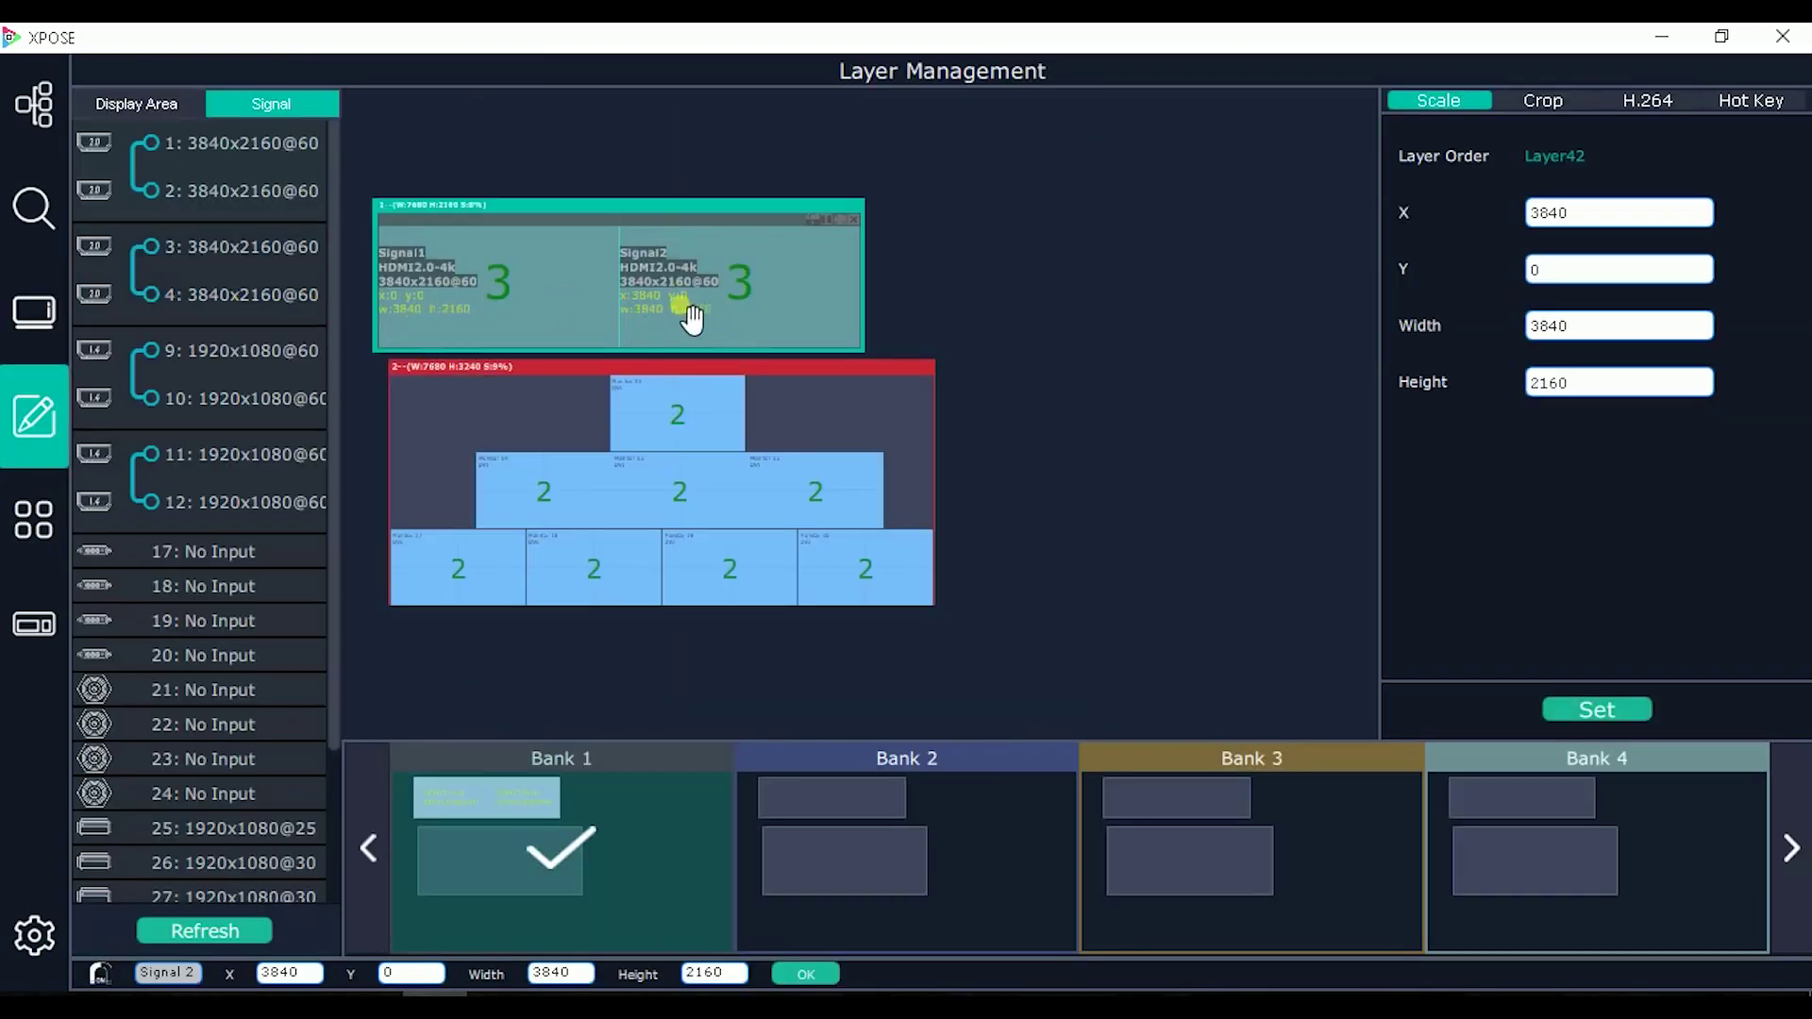
Step: Place signal 25 on the lower display and expand it to fill display area 2
mouse_move(251, 189)
mouse_move(224, 819)
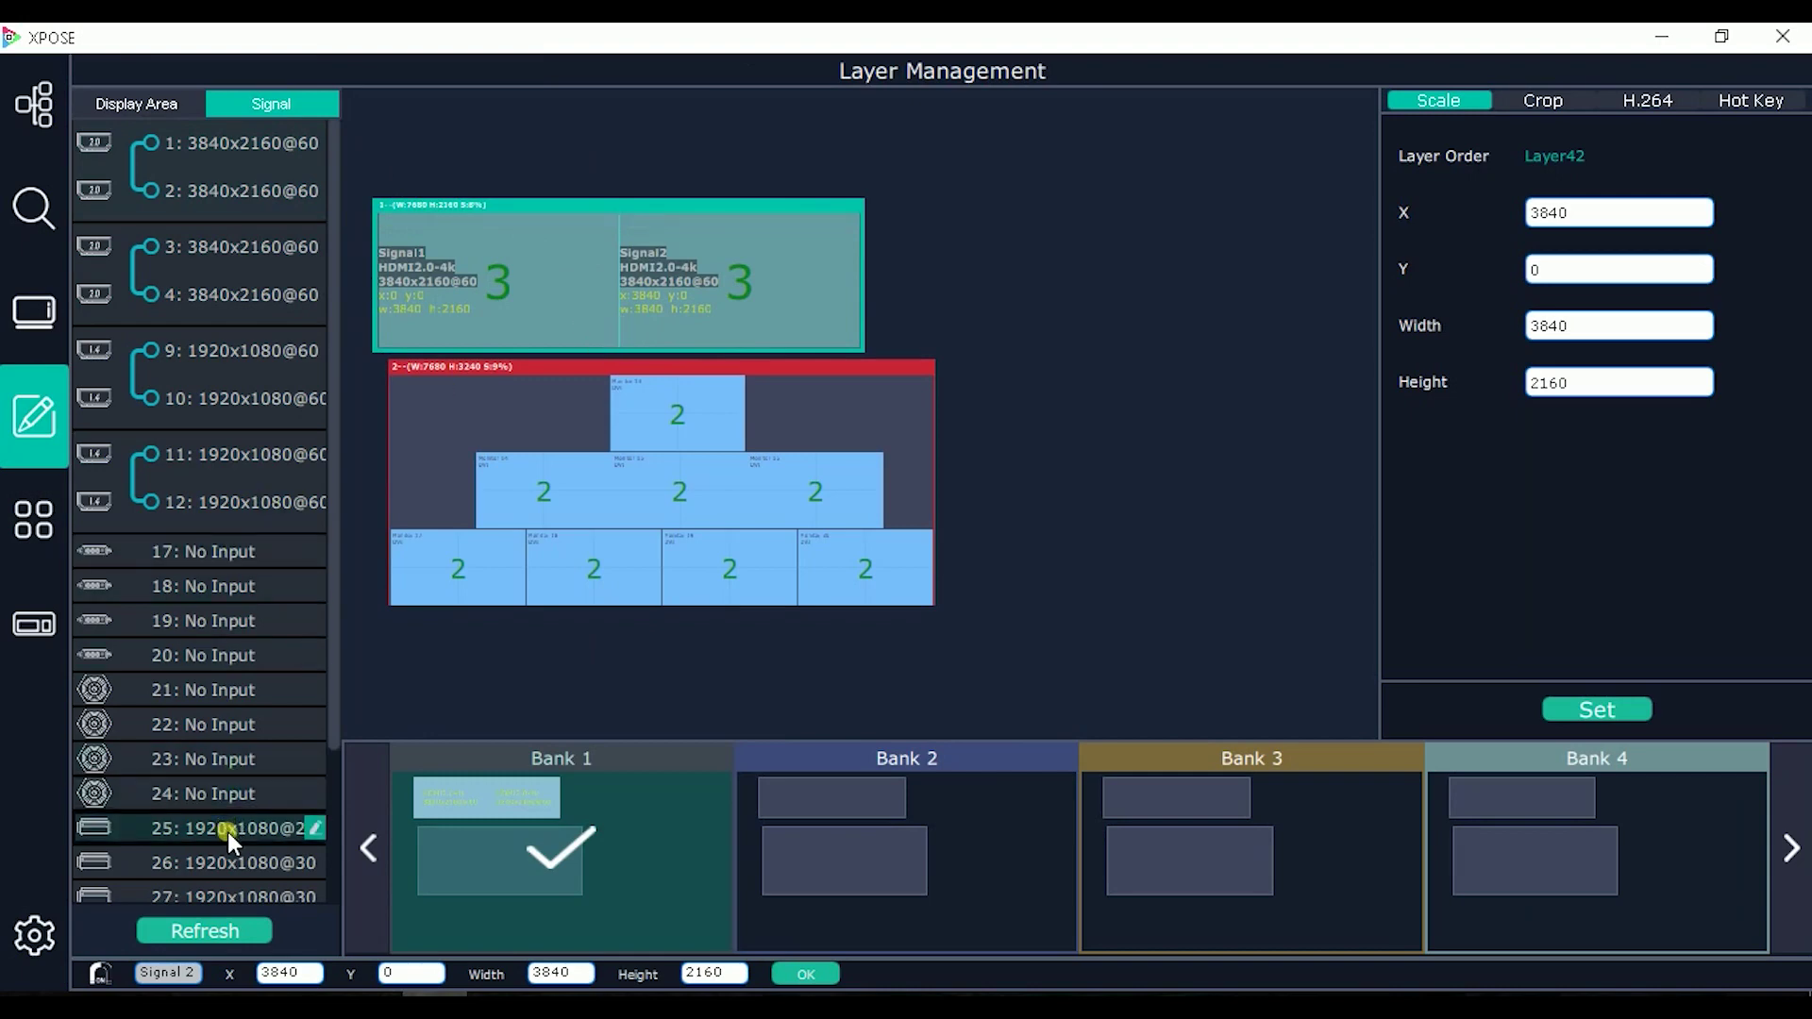
left_click_drag(229, 830, 477, 430)
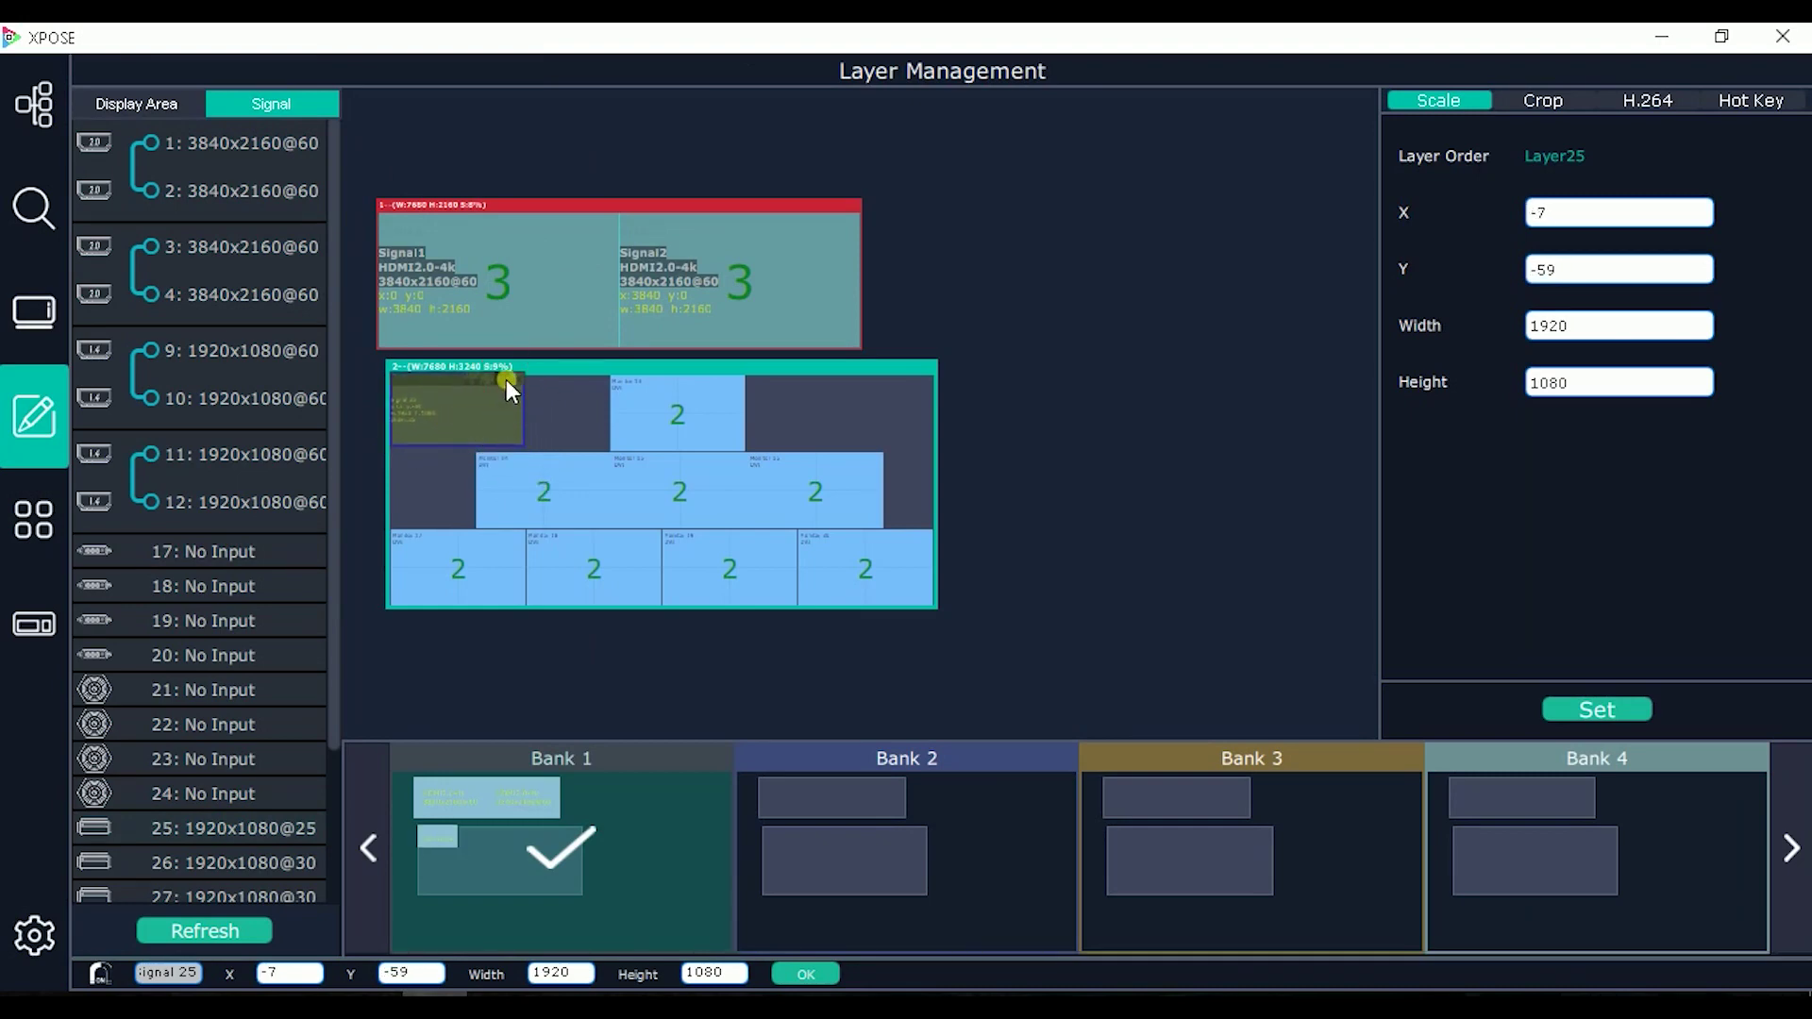
double_click(506, 381)
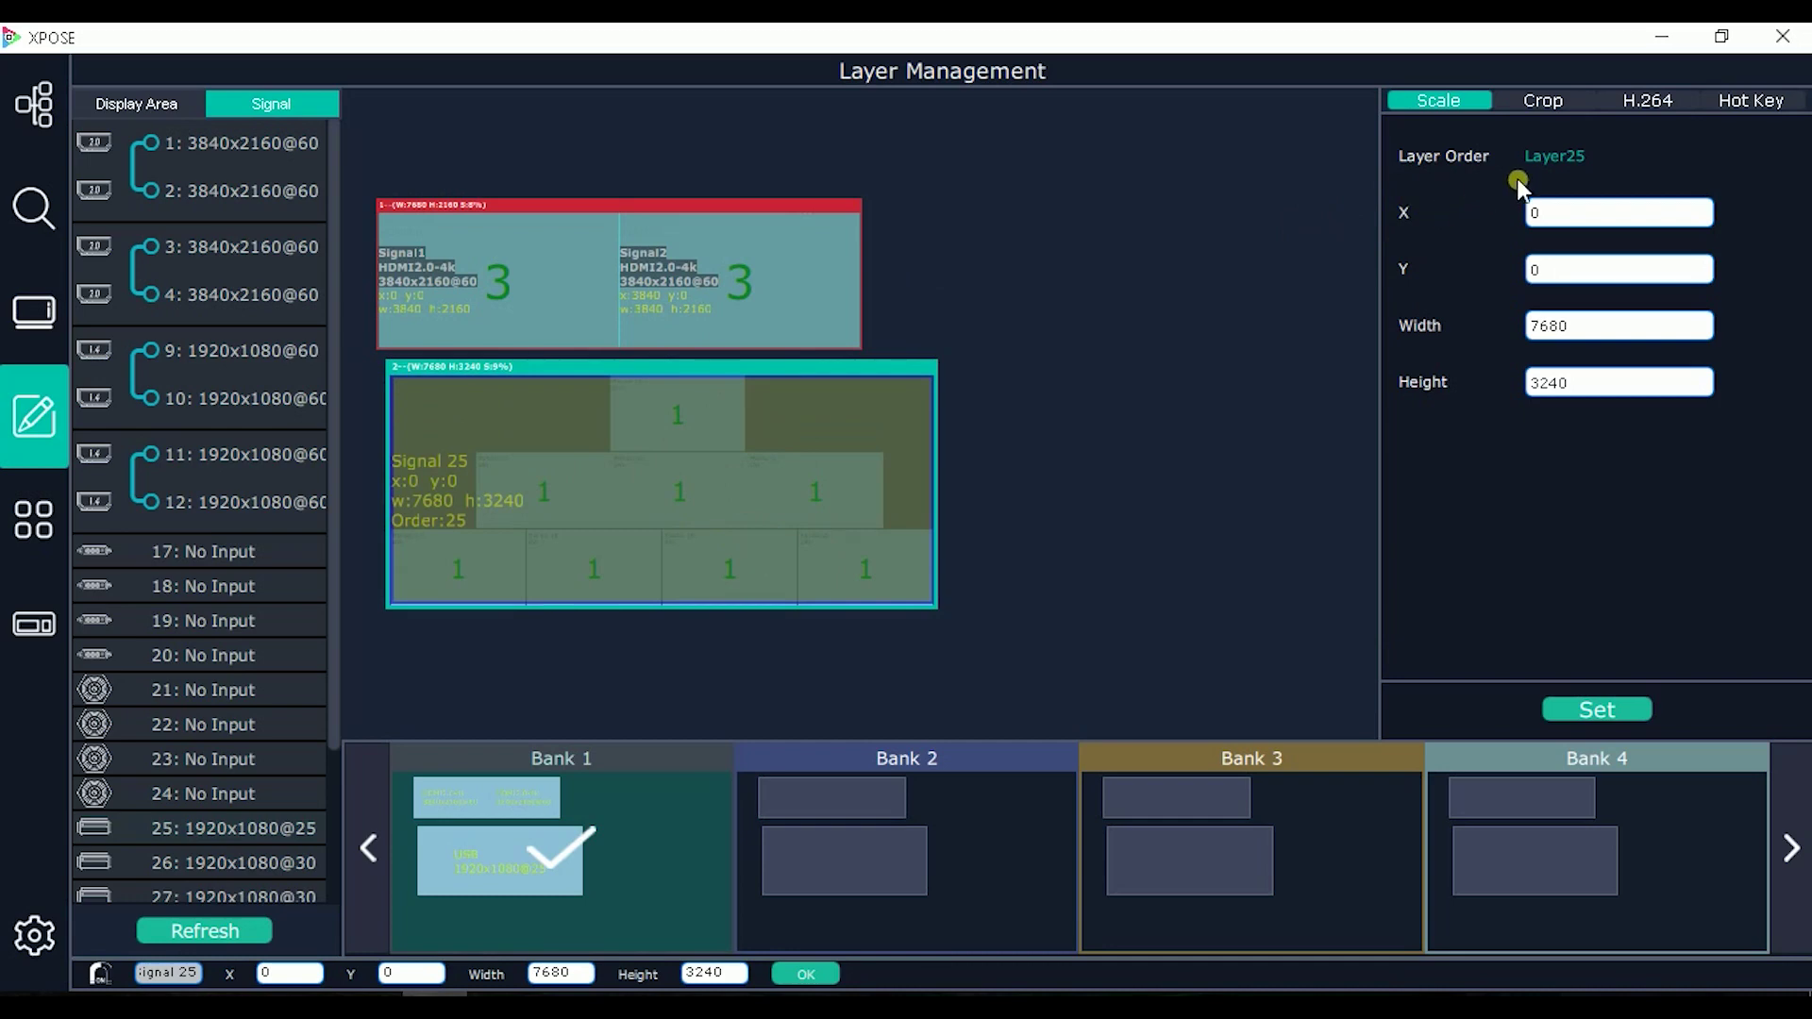
Step: Check Layer25's 7680x3240 size and its full 1920x1080 crop settings
double_click(1592, 344)
double_click(1597, 389)
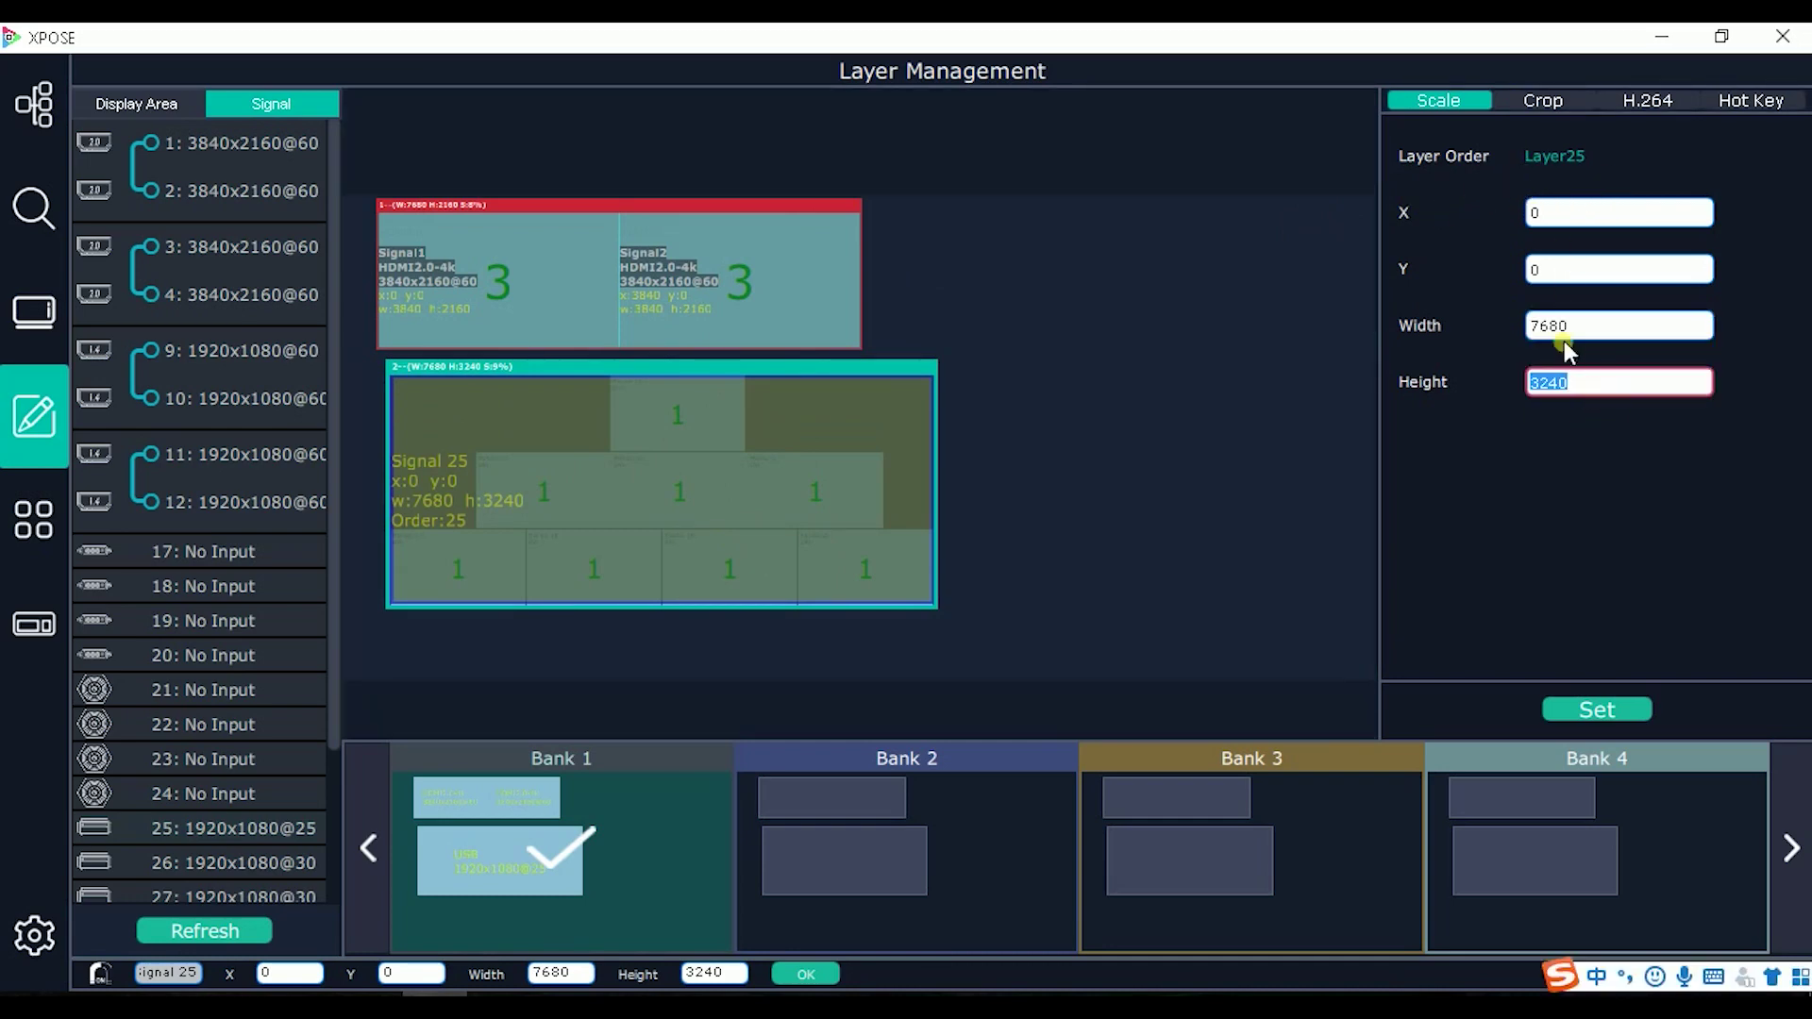
left_click(1557, 99)
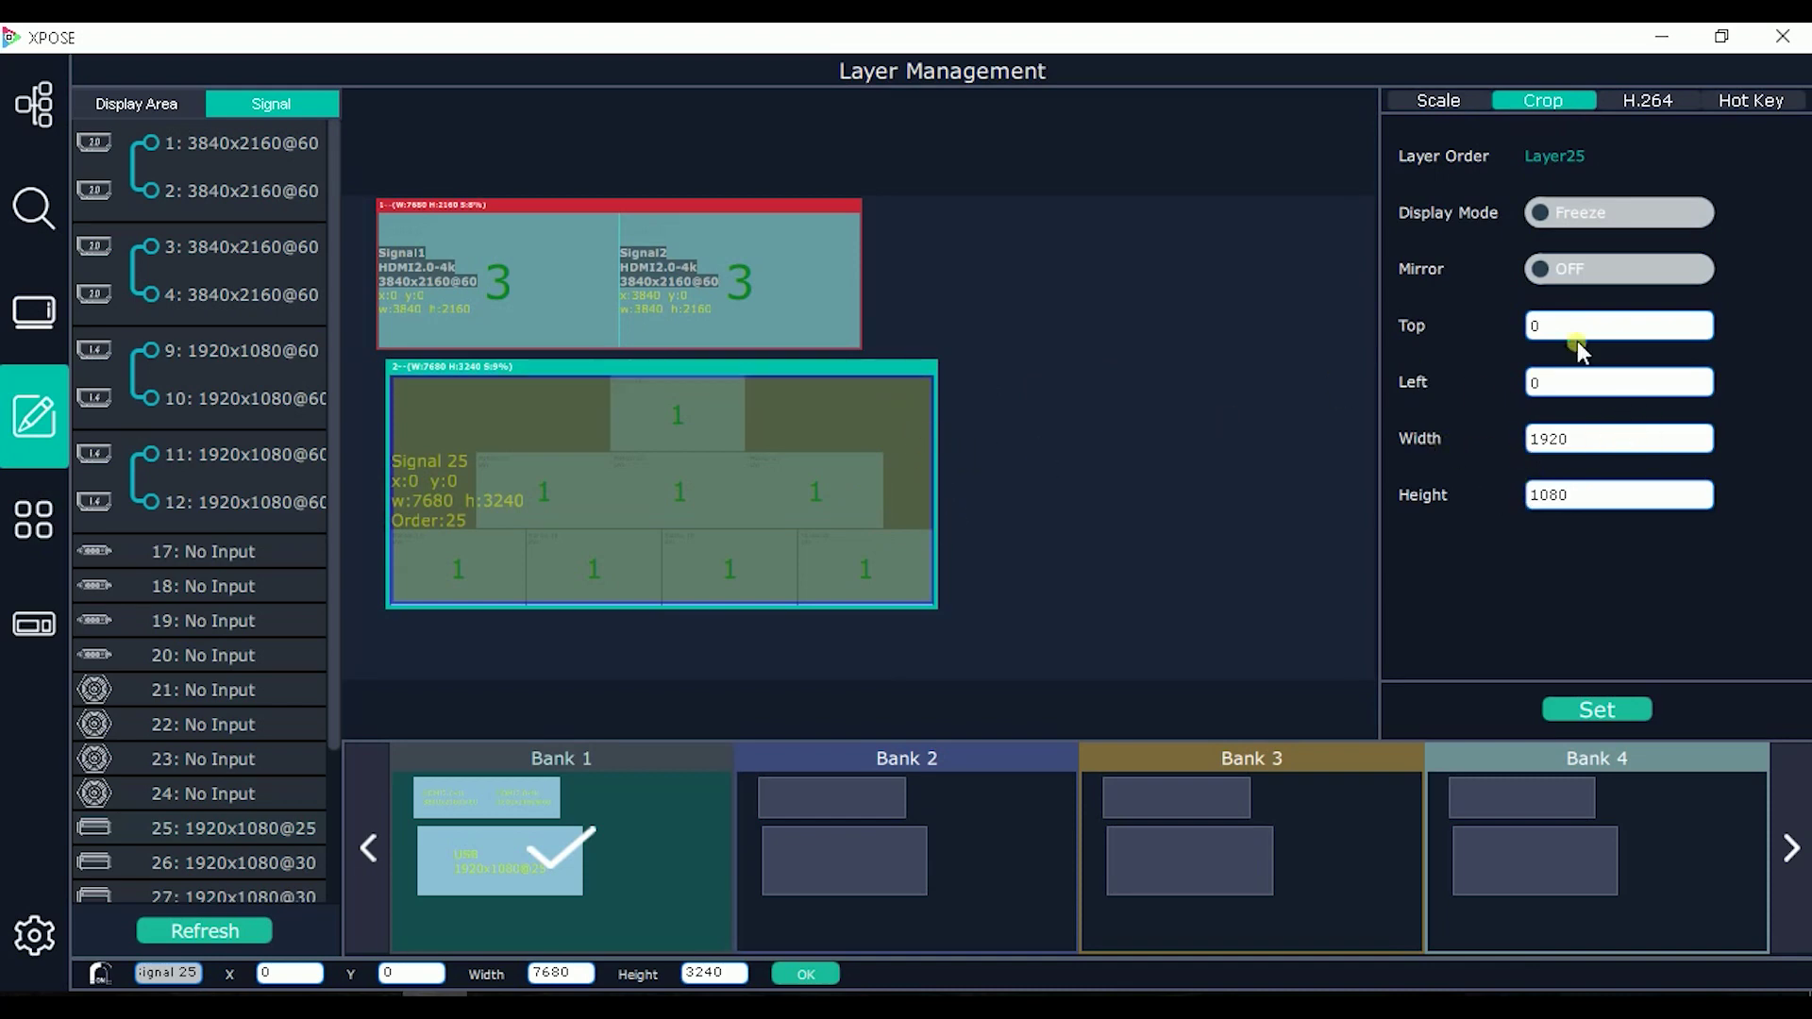
left_click(1643, 100)
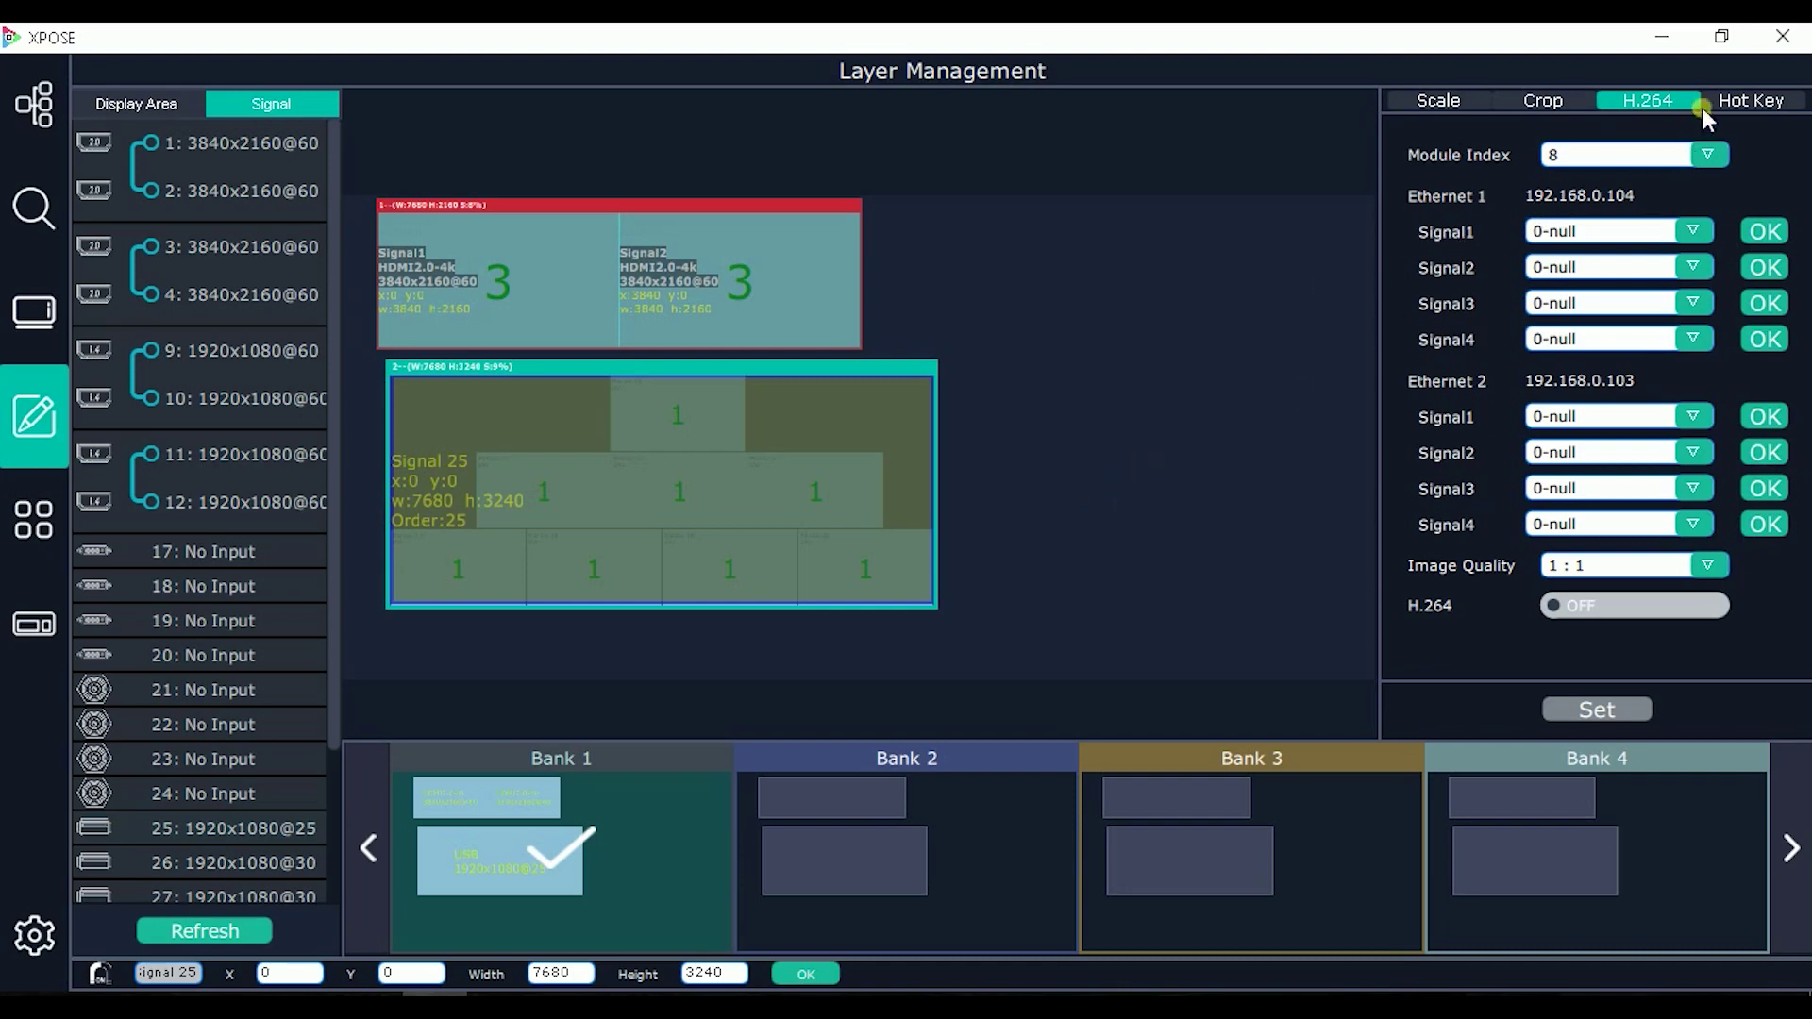
left_click(1751, 98)
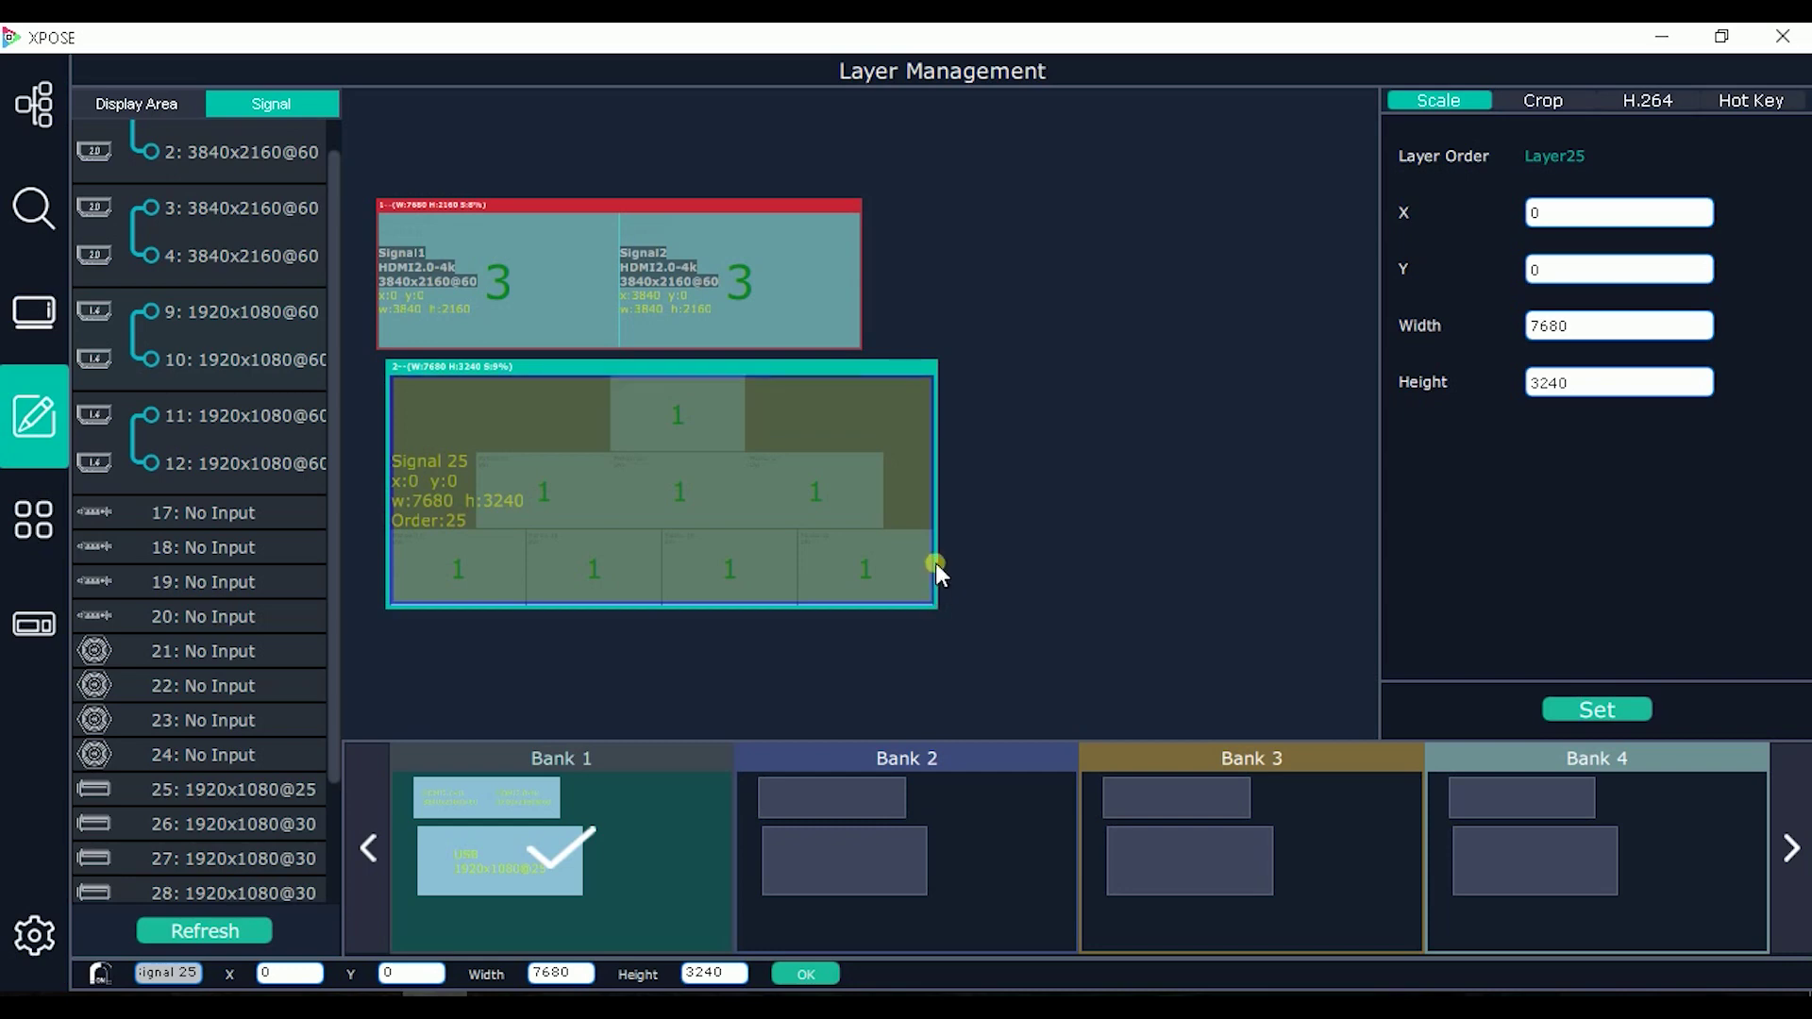
Step: In Bank 2, place the signal 1/2 group and expand it to fill the top display
left_click(869, 847)
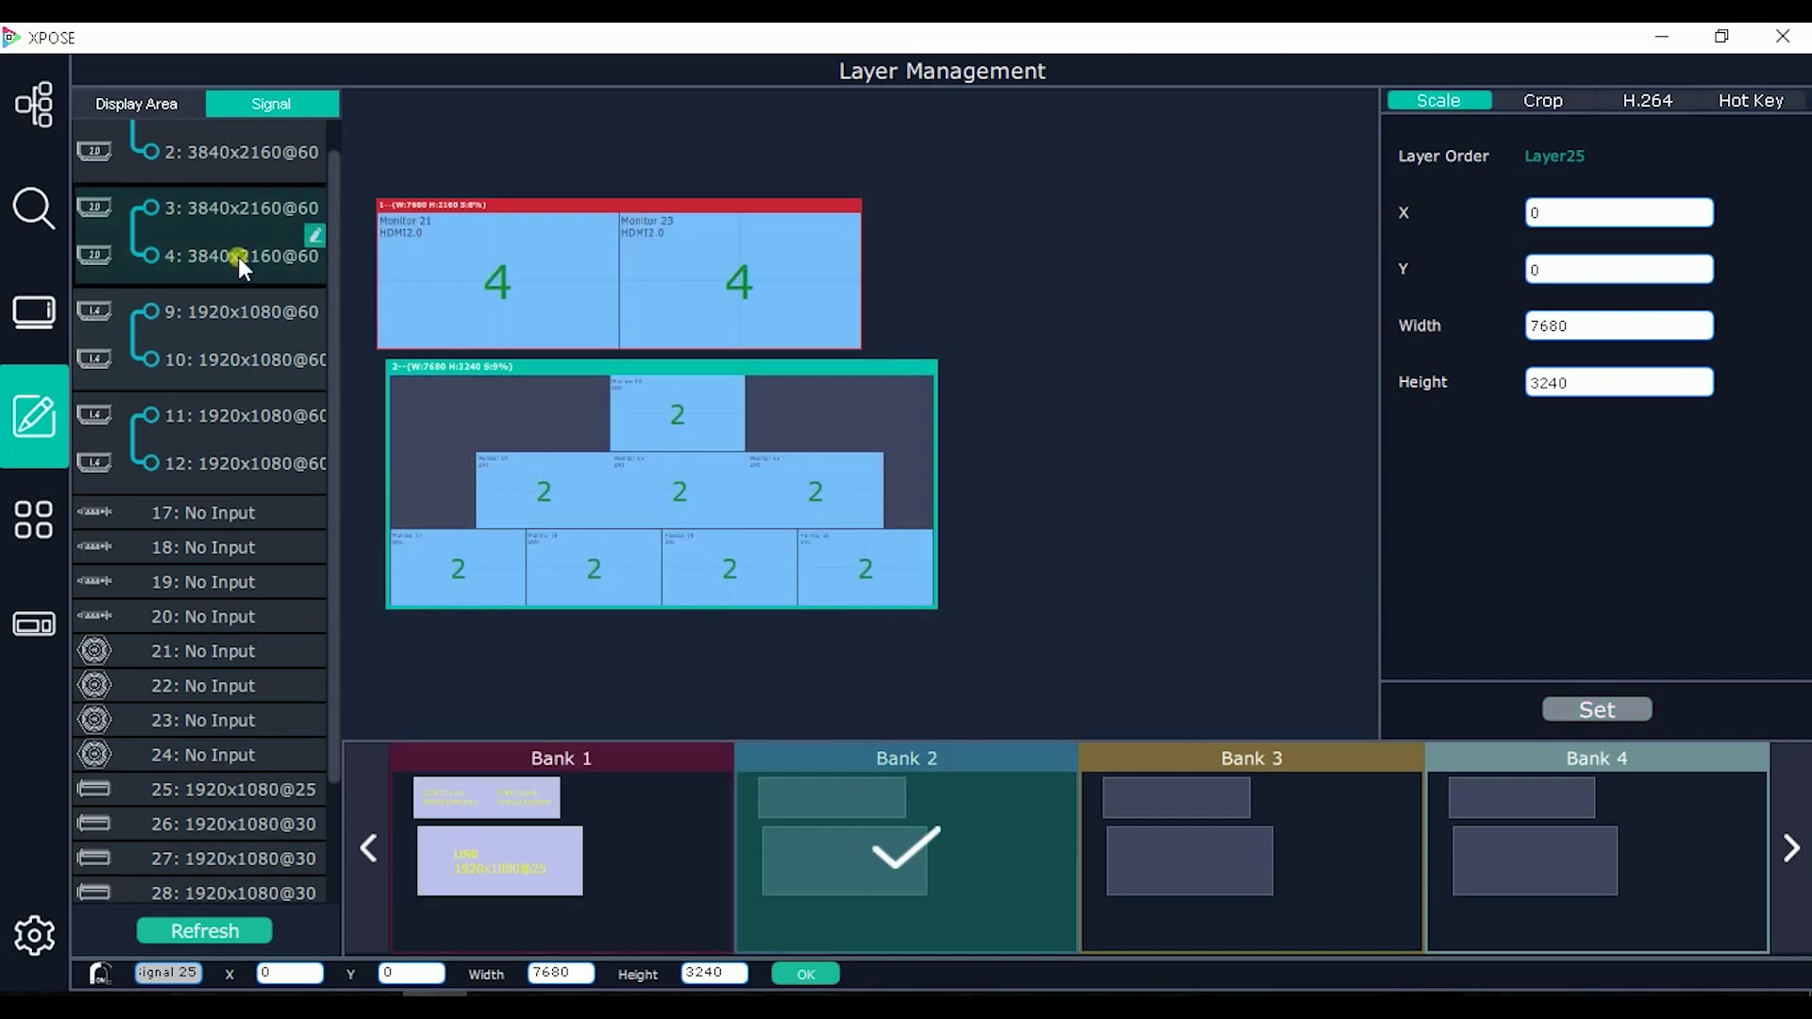
scroll(240, 241, "up", 2)
left_click_drag(218, 171, 521, 278)
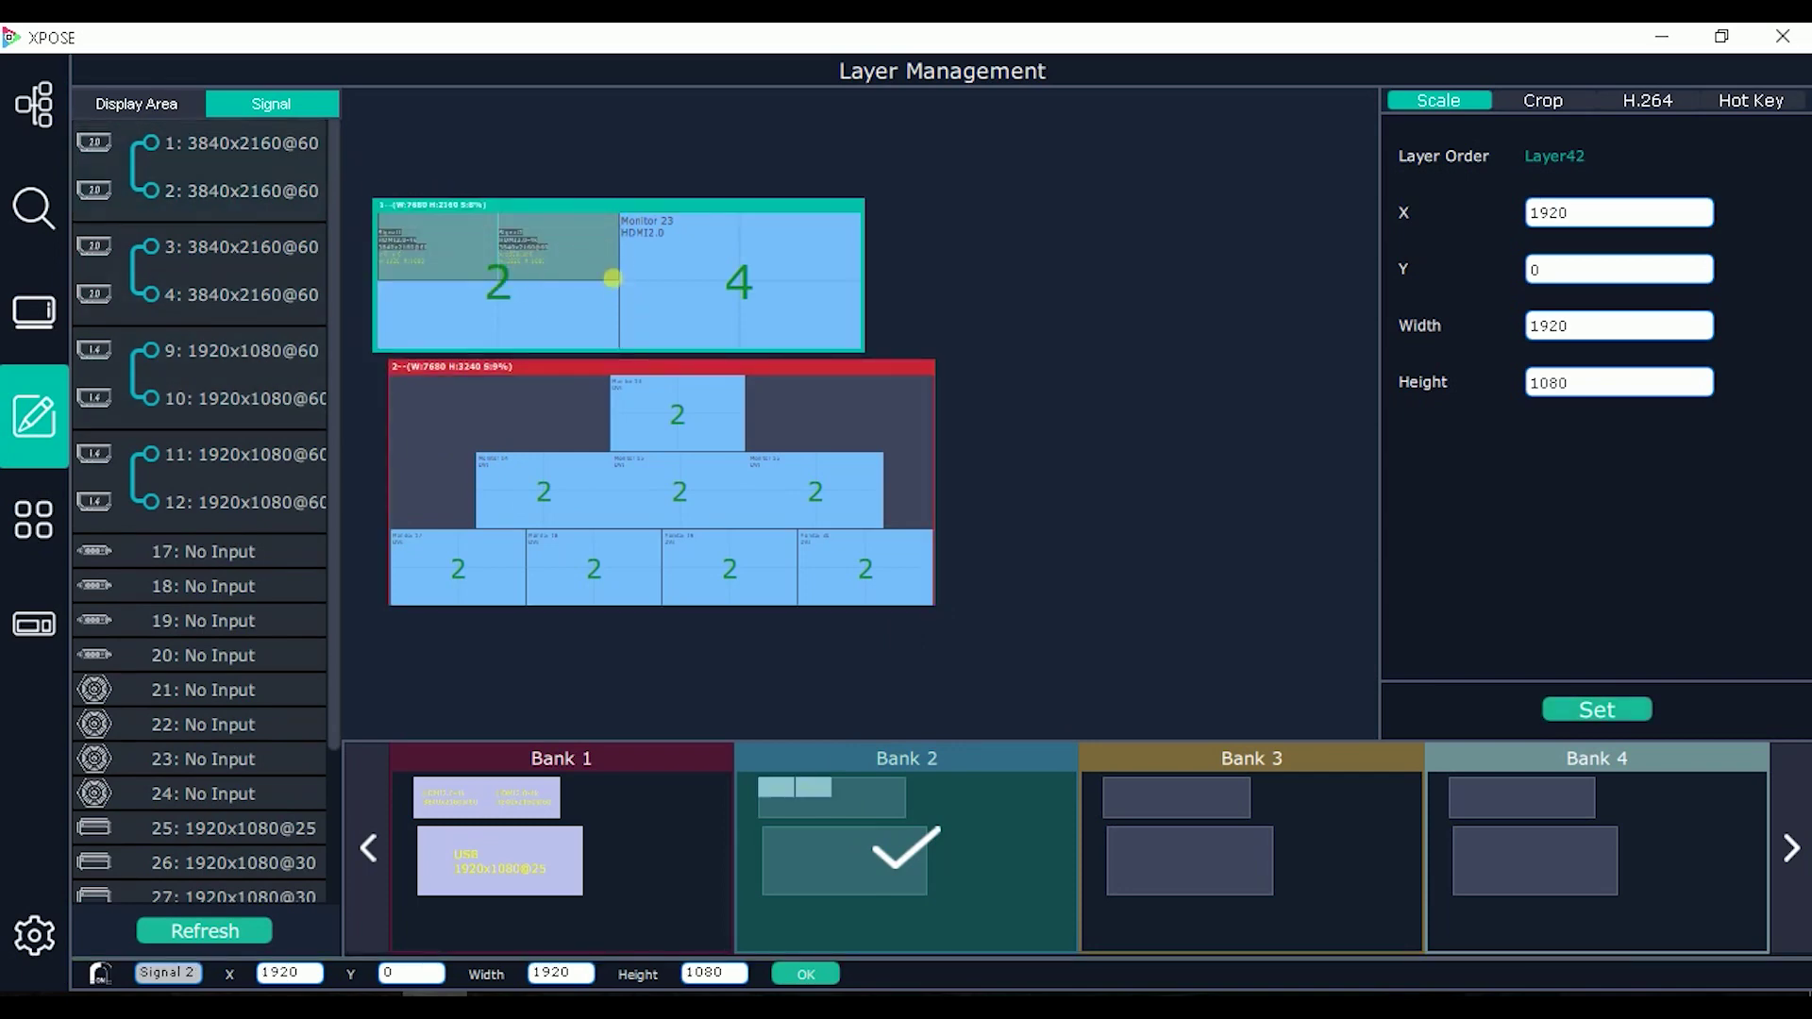
left_click(622, 229)
left_click_drag(622, 229, 817, 280)
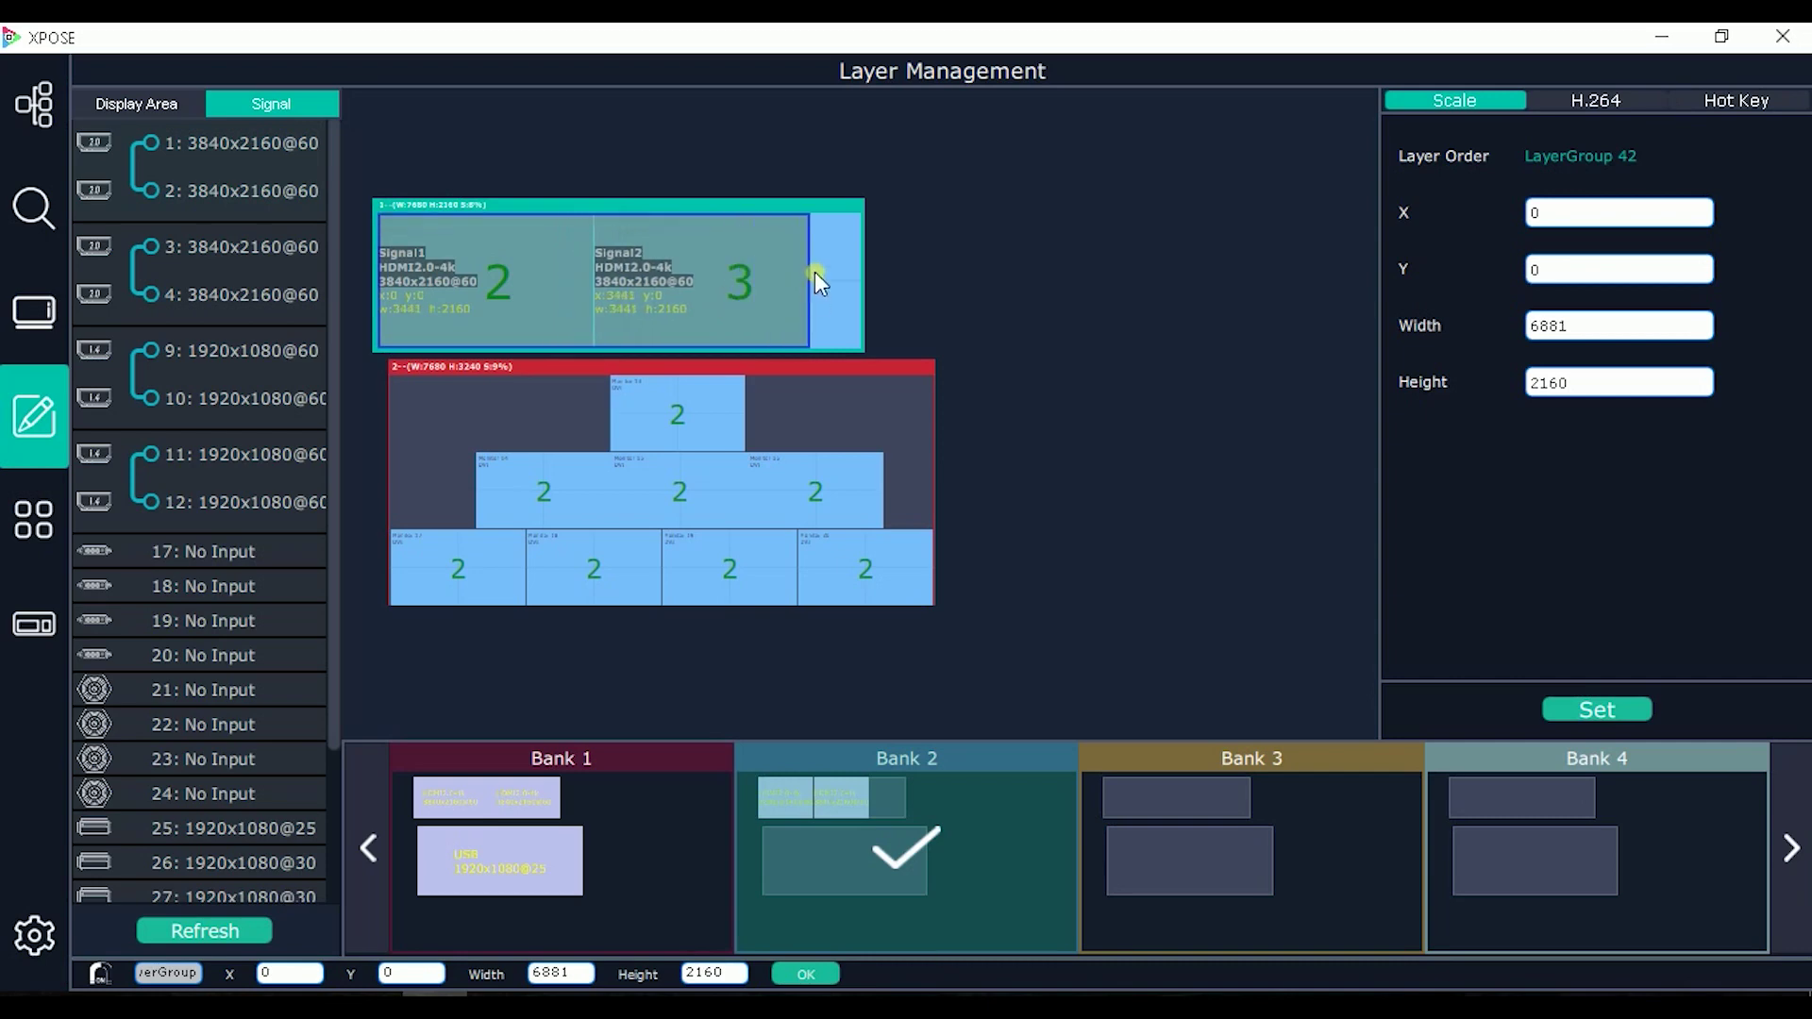
double_click(789, 221)
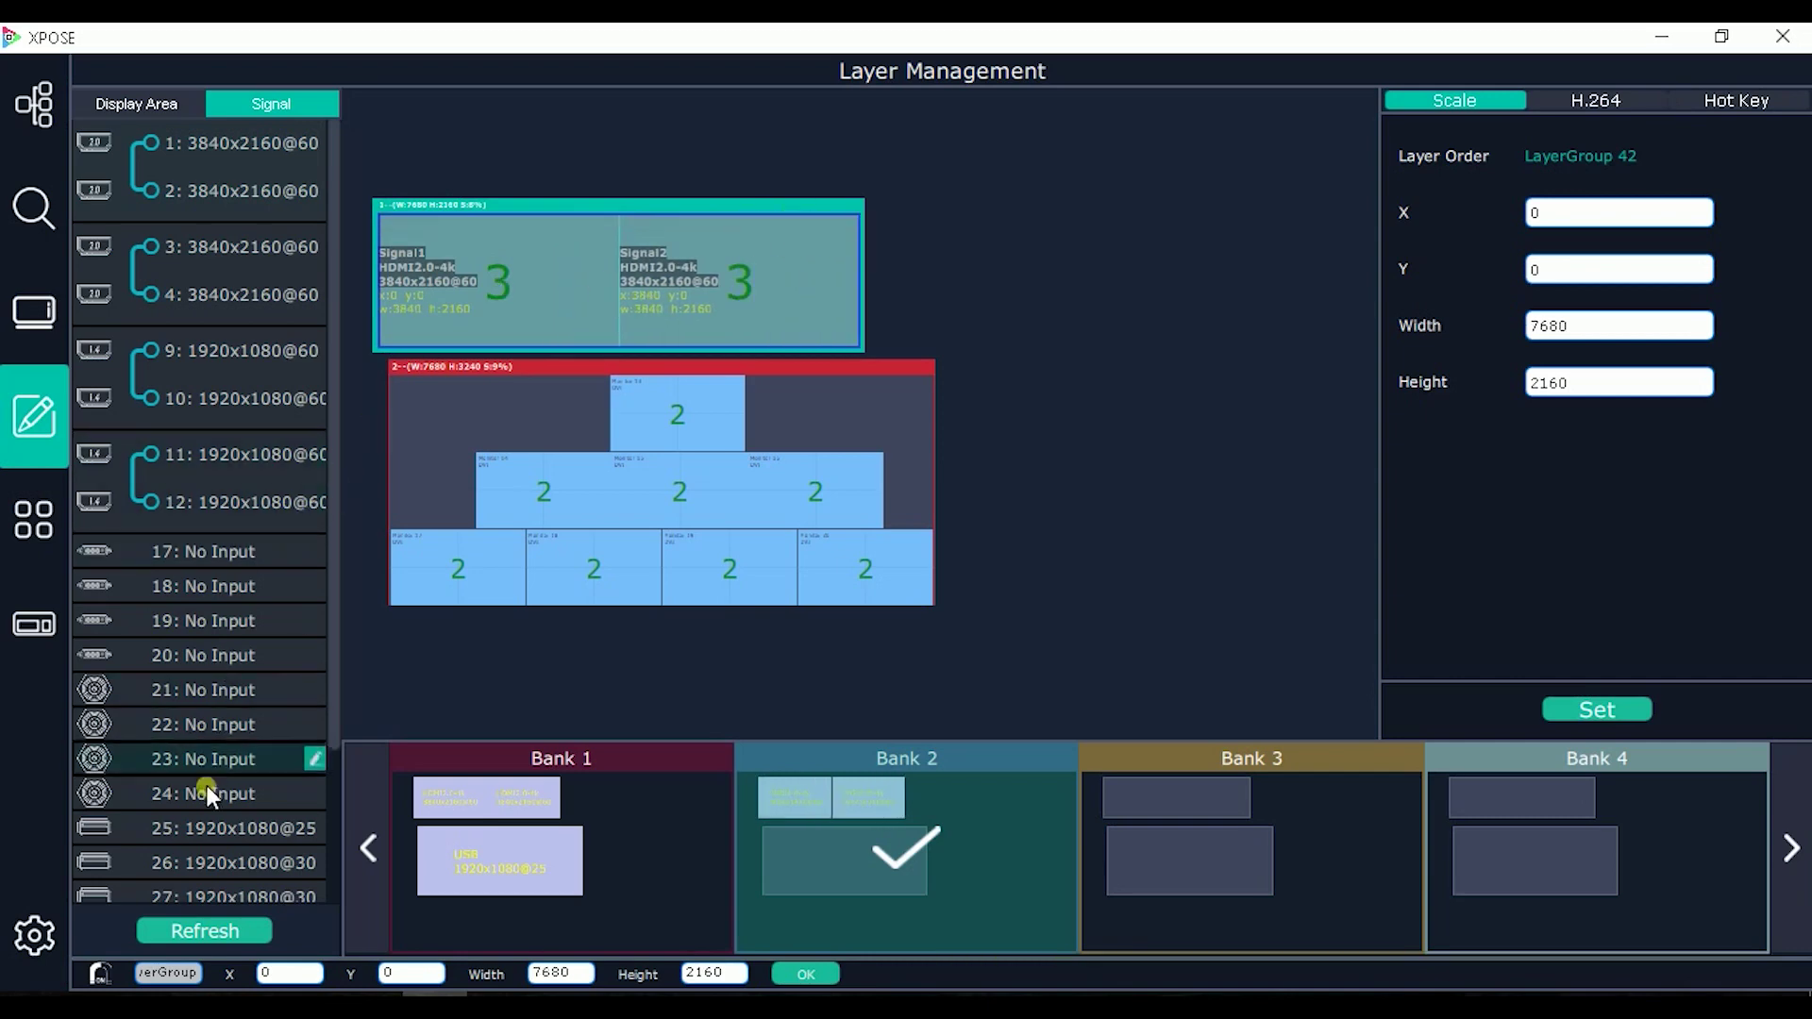
Step: Drop signal 26 as a full 7680x3240 layer on the lower display
left_click_drag(208, 862, 504, 479)
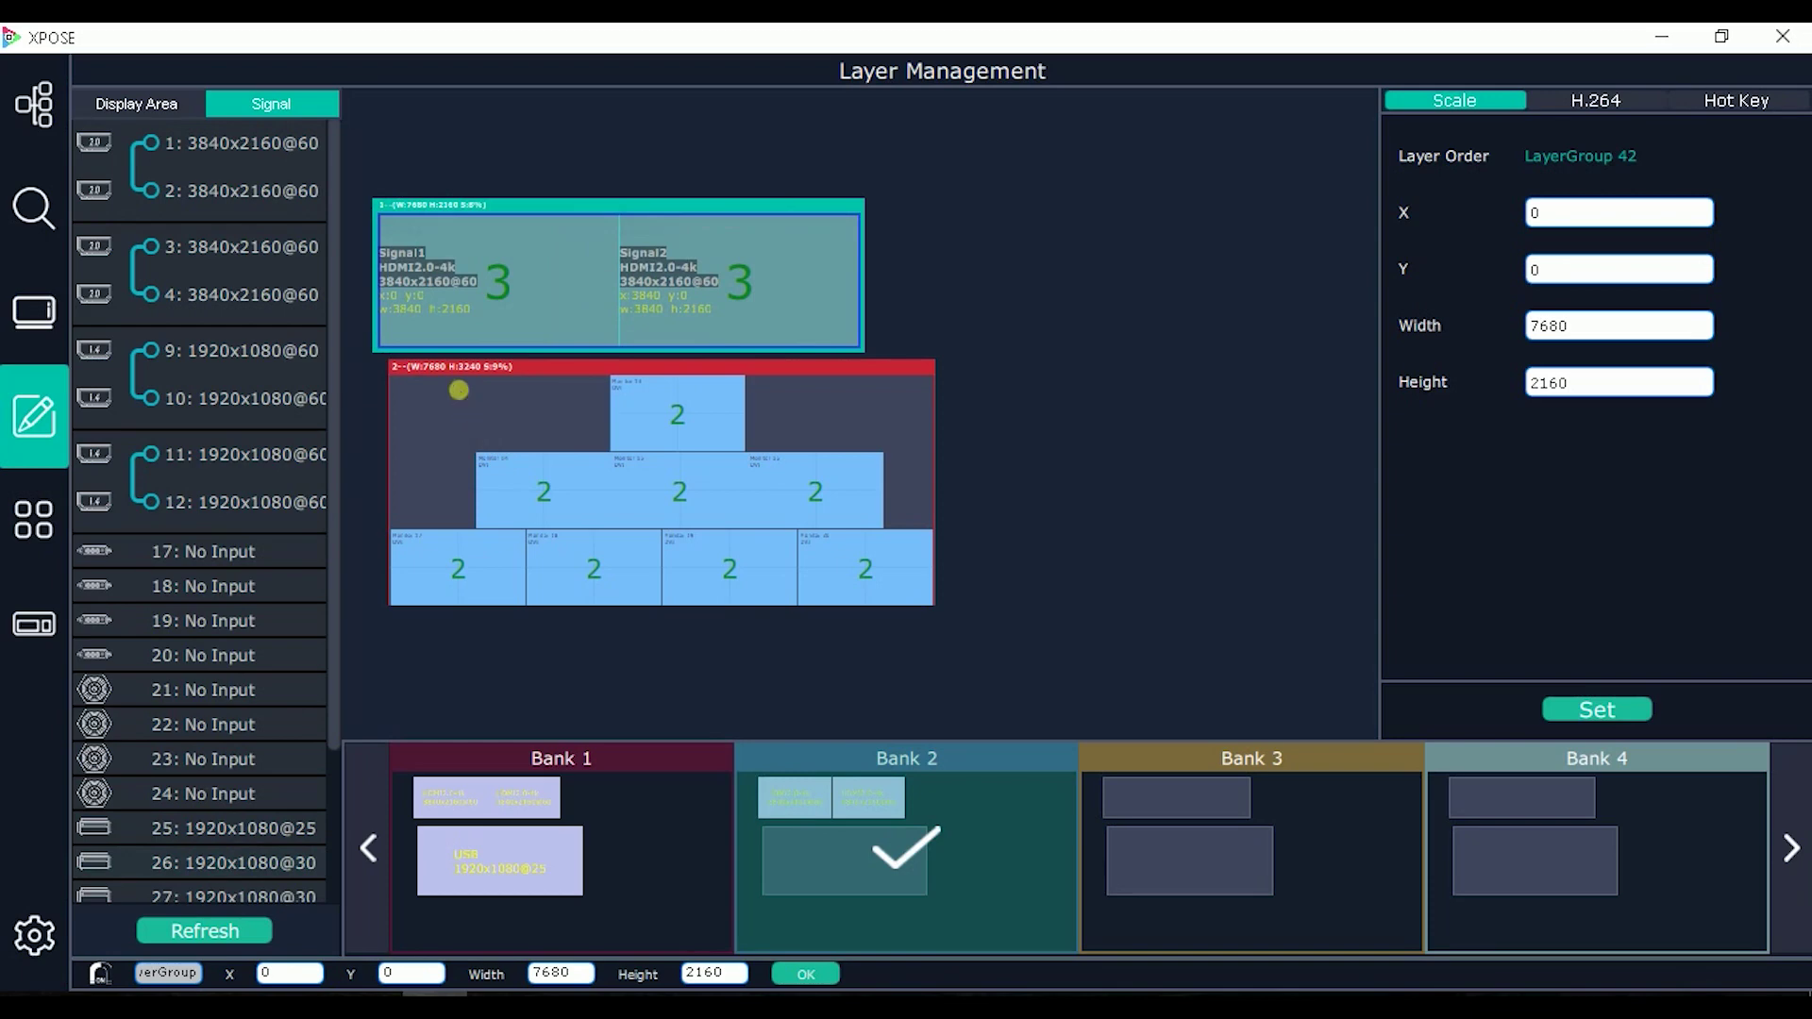
left_click_drag(459, 390, 573, 400)
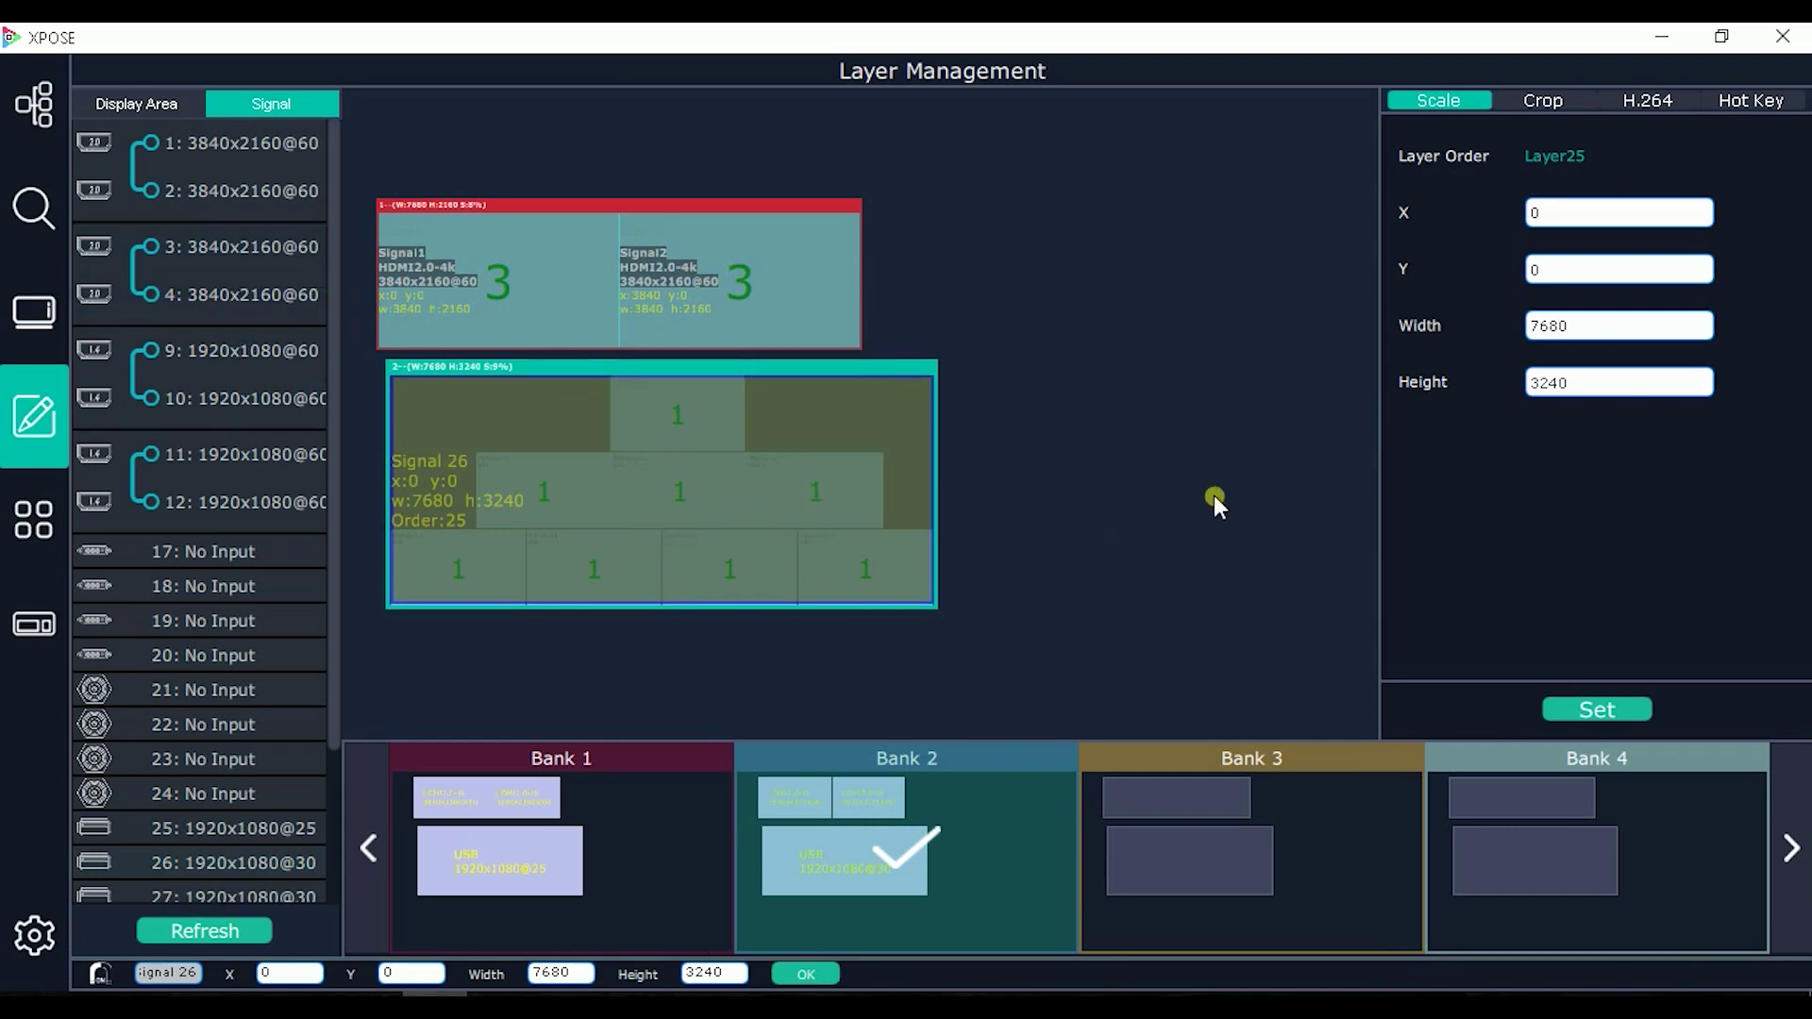
left_click(1753, 101)
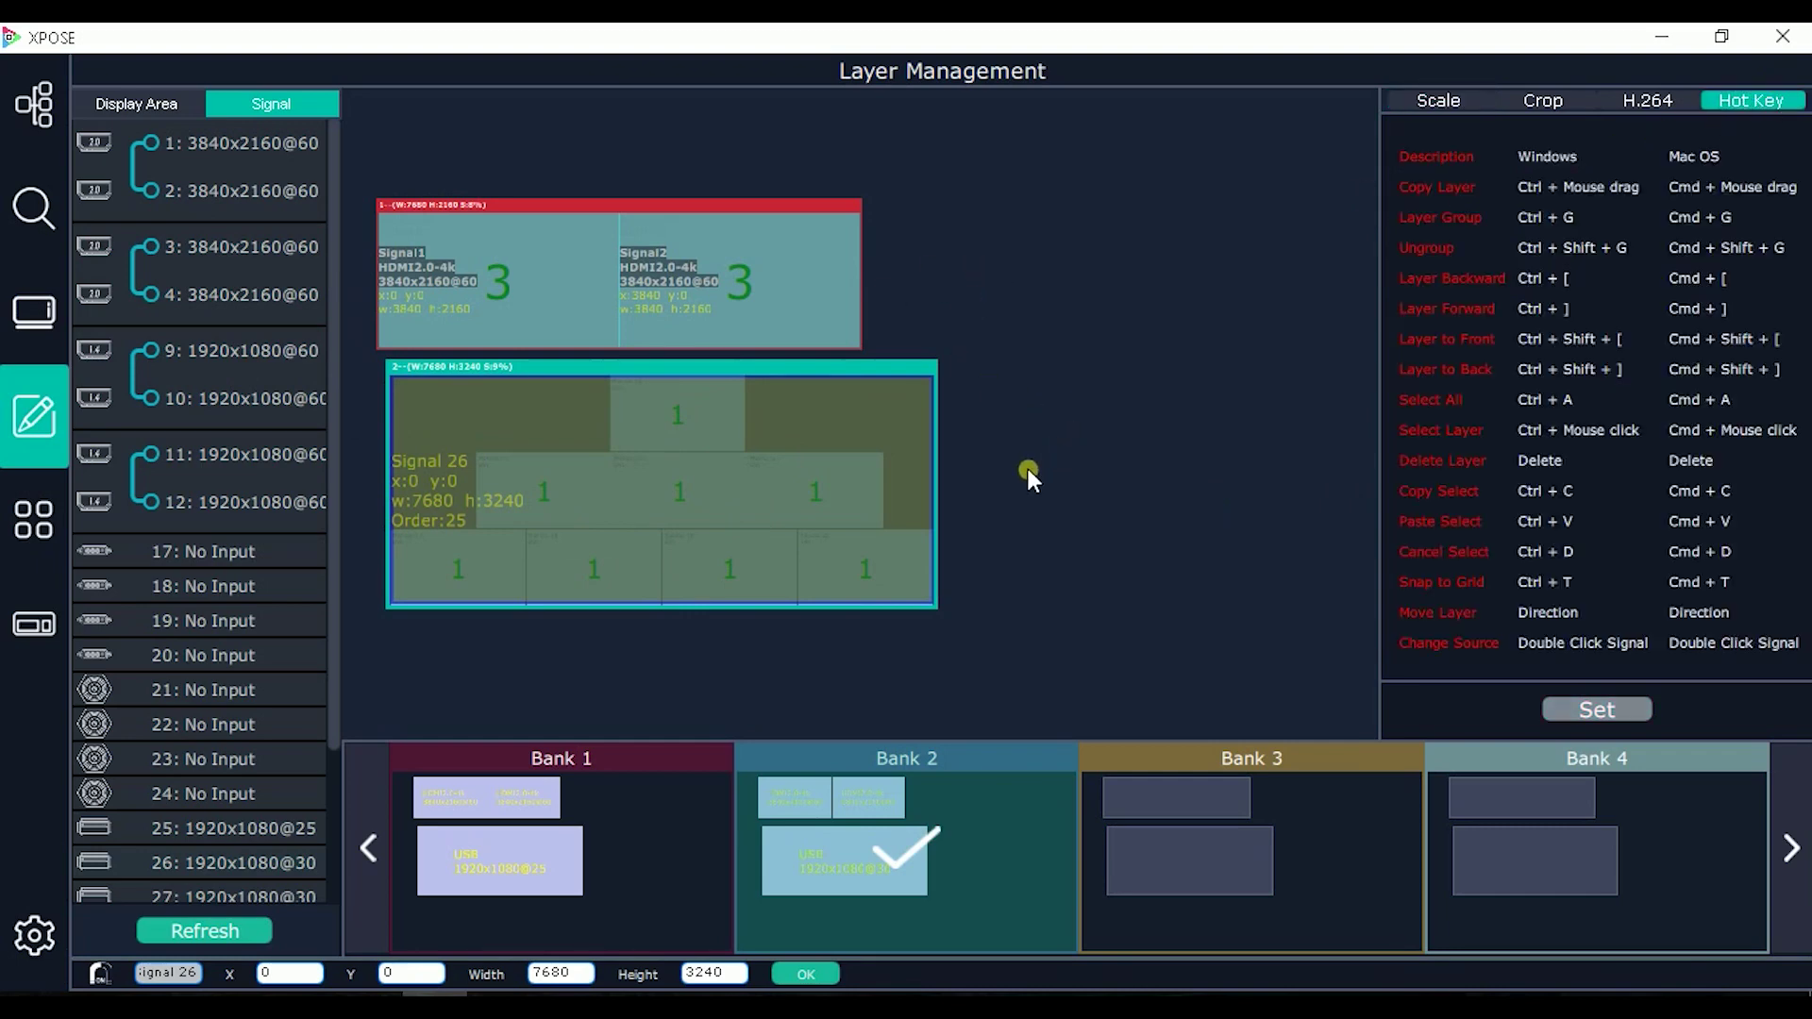
Step: Copy Bank 2's layers into Bank 3 and change the lower layer's source to signal 27
key("ctrl+a")
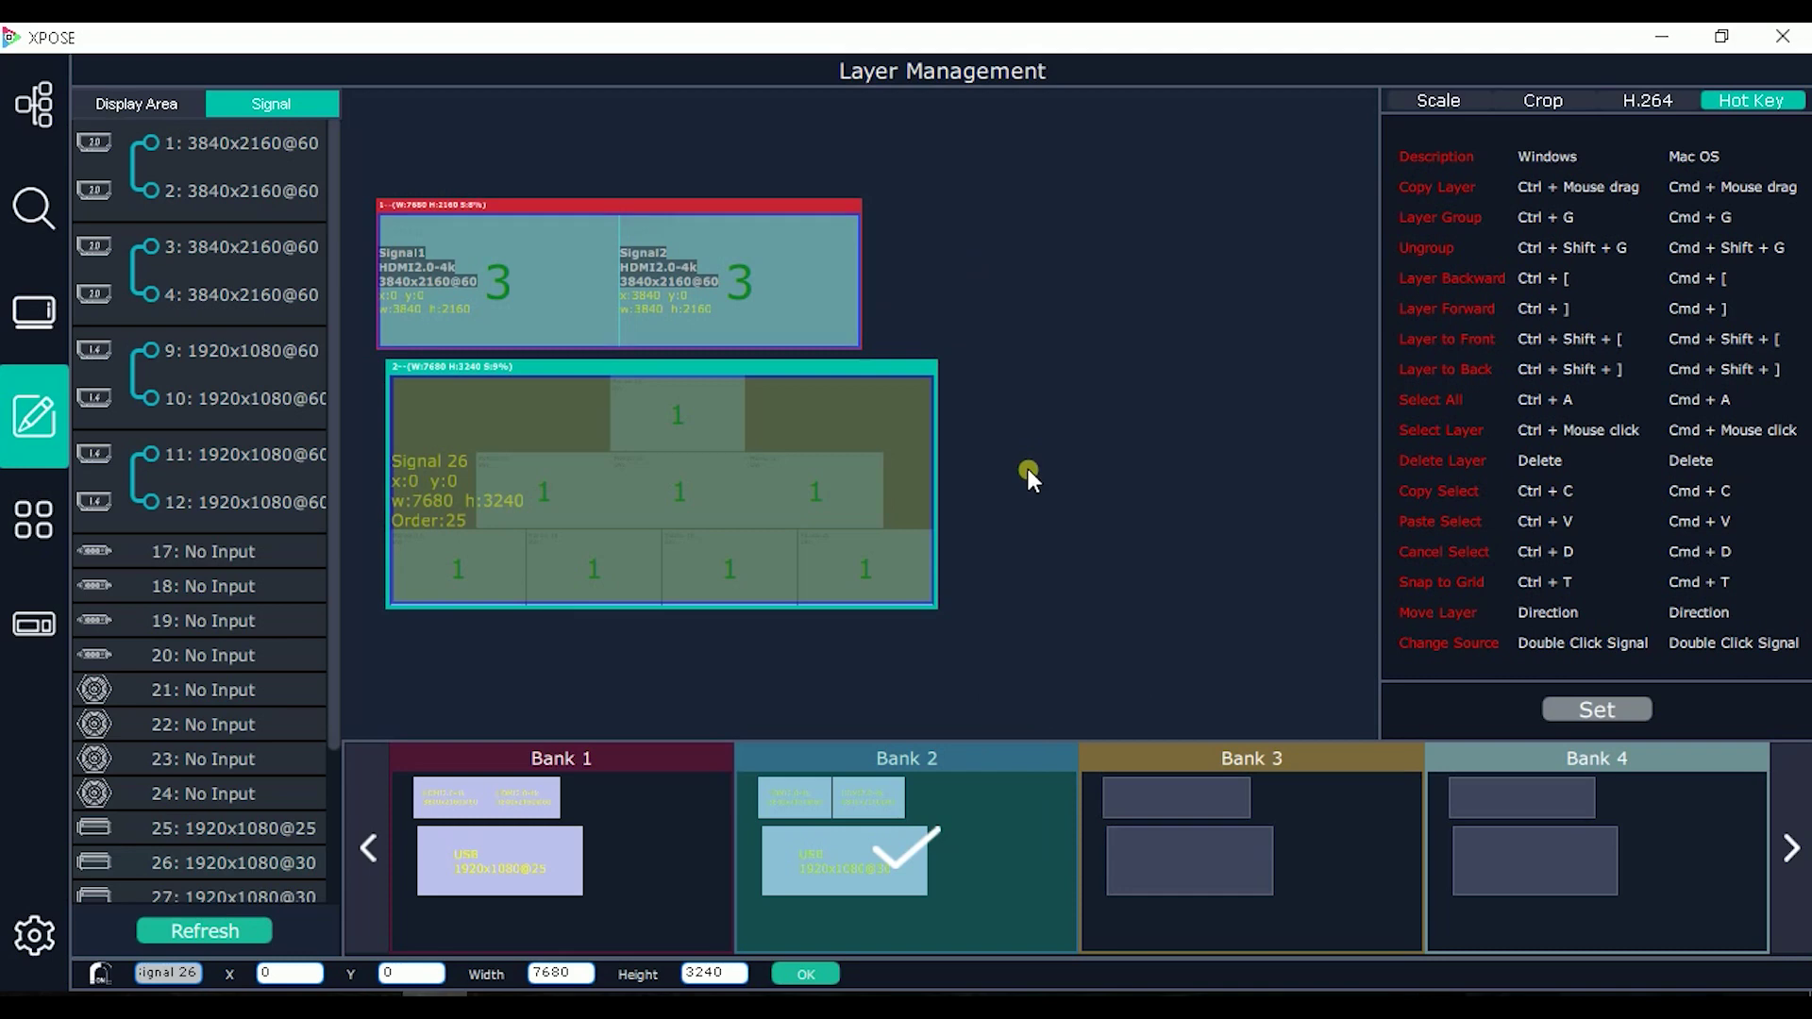
key("ctrl+c")
left_click(1200, 814)
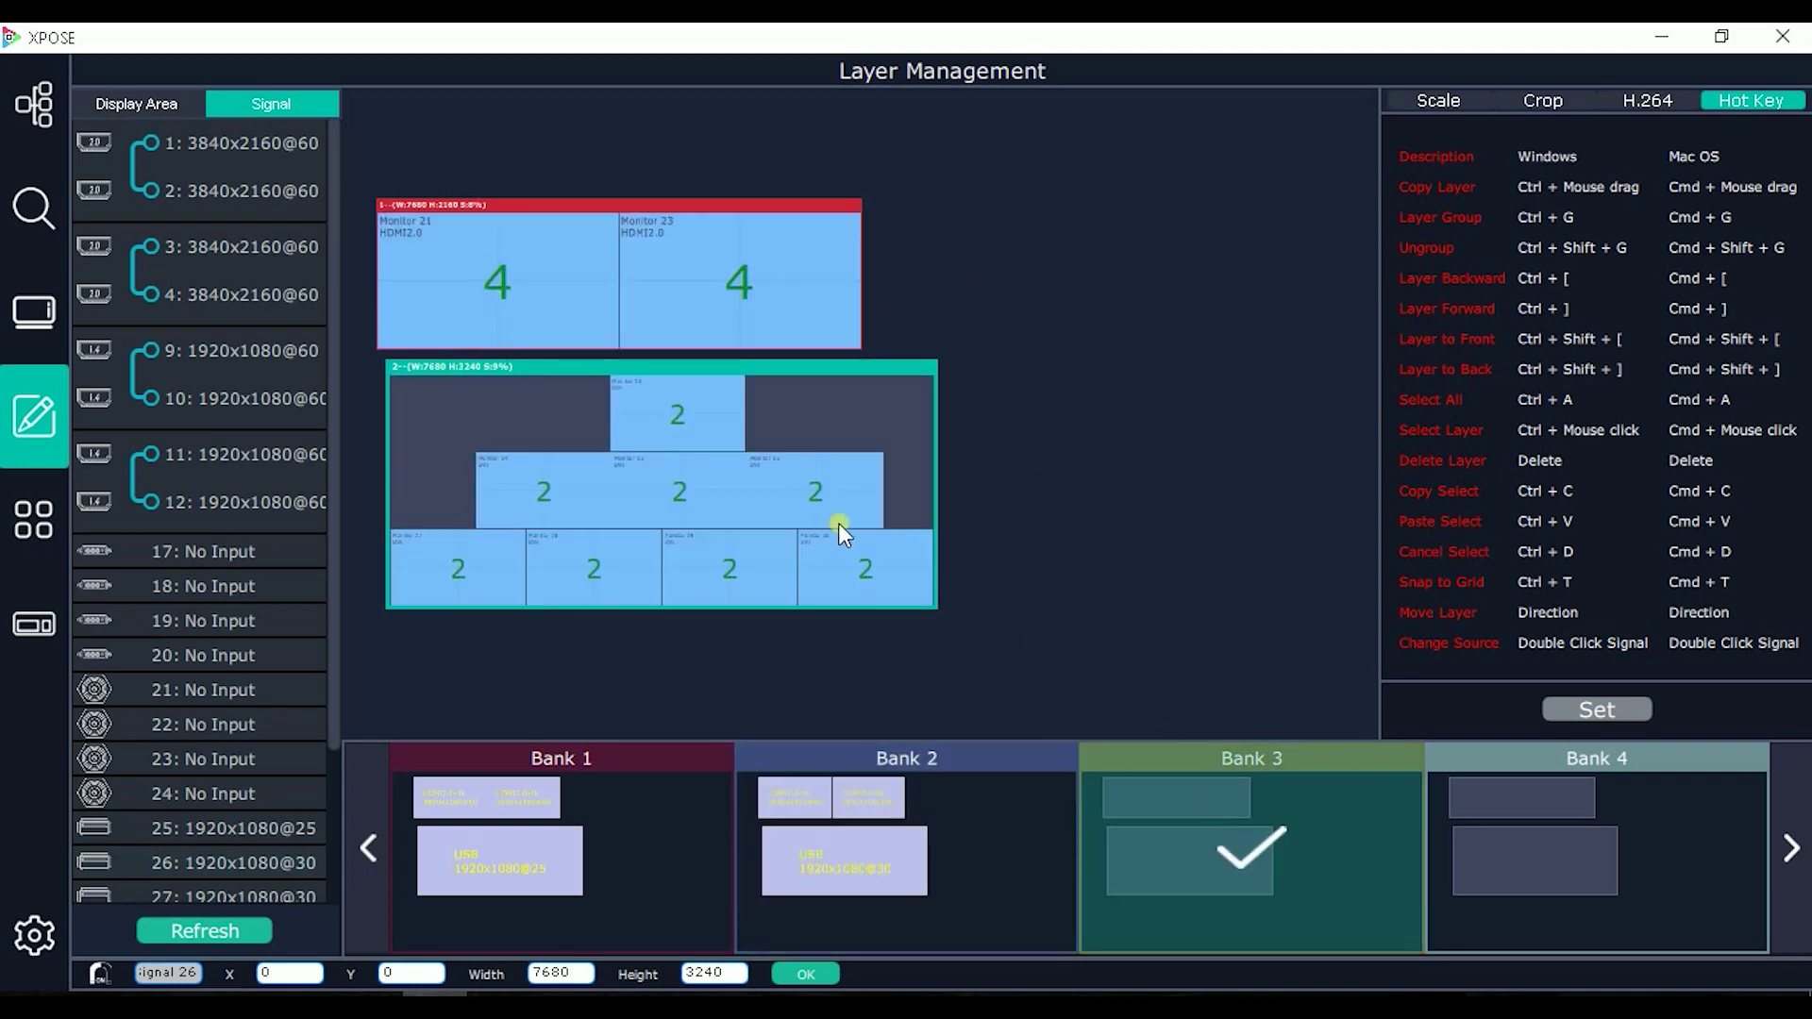
key("ctrl+v")
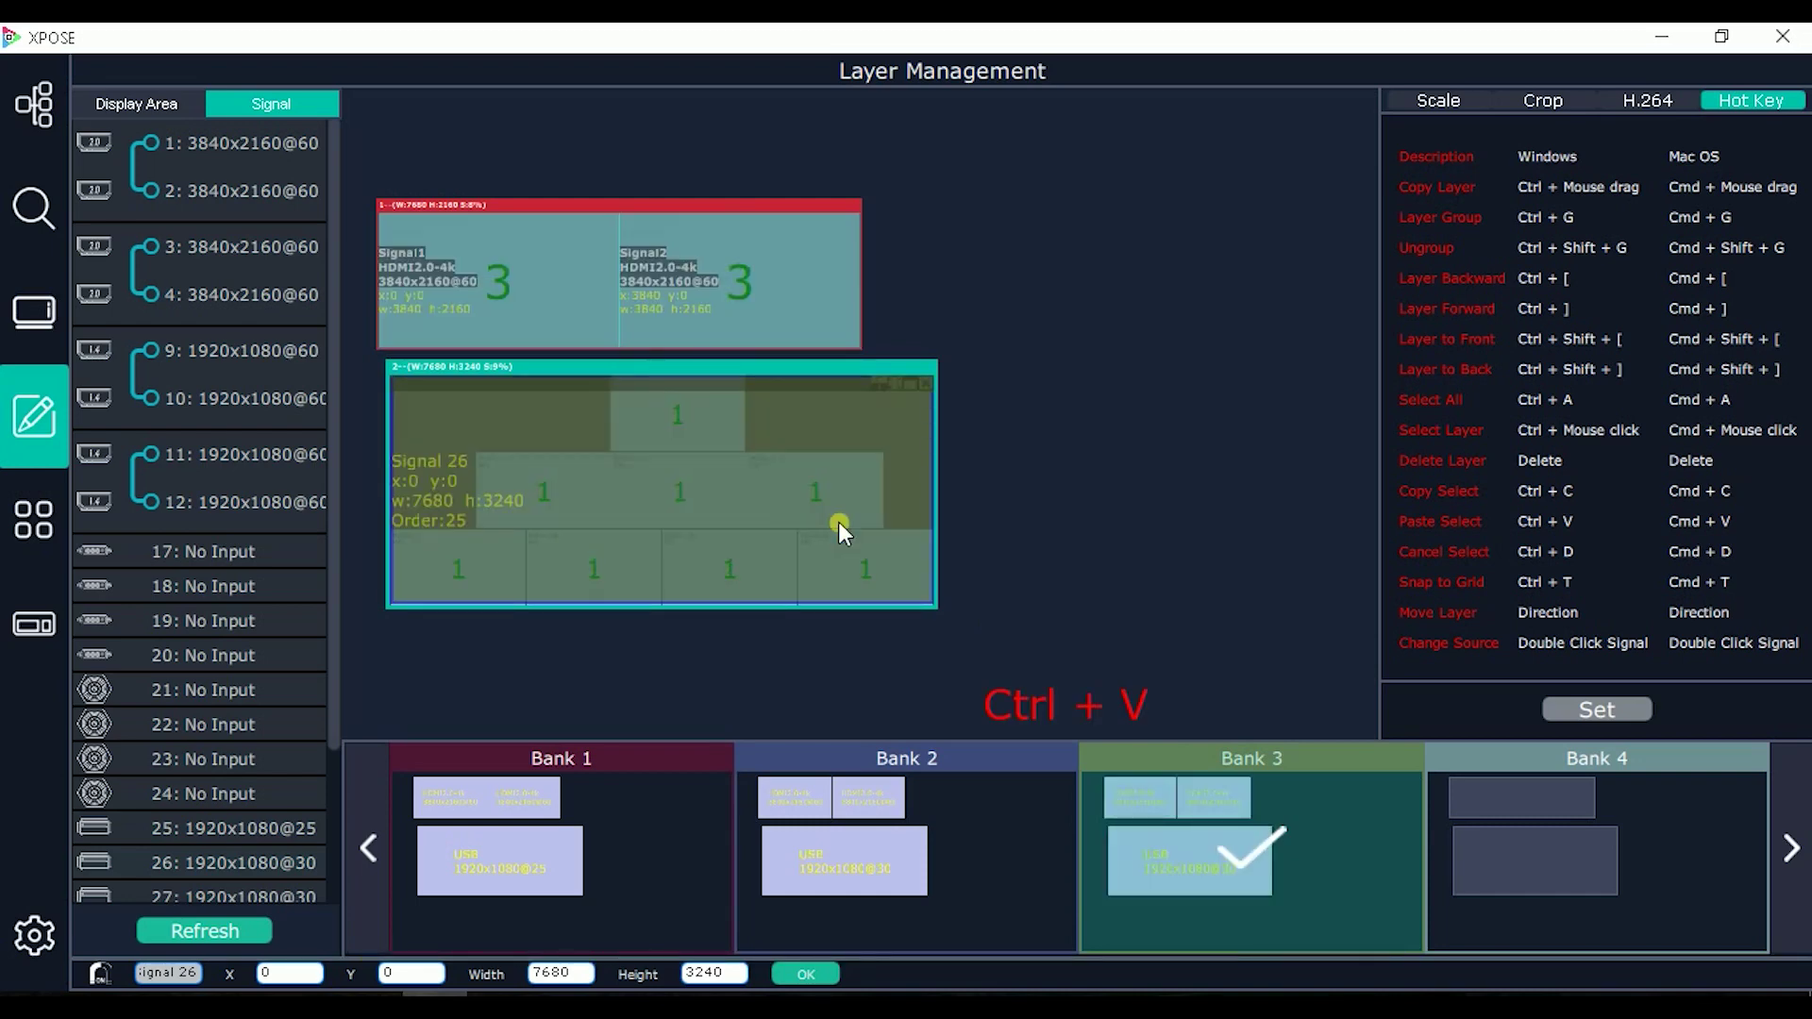
scroll(240, 726, "down", 1)
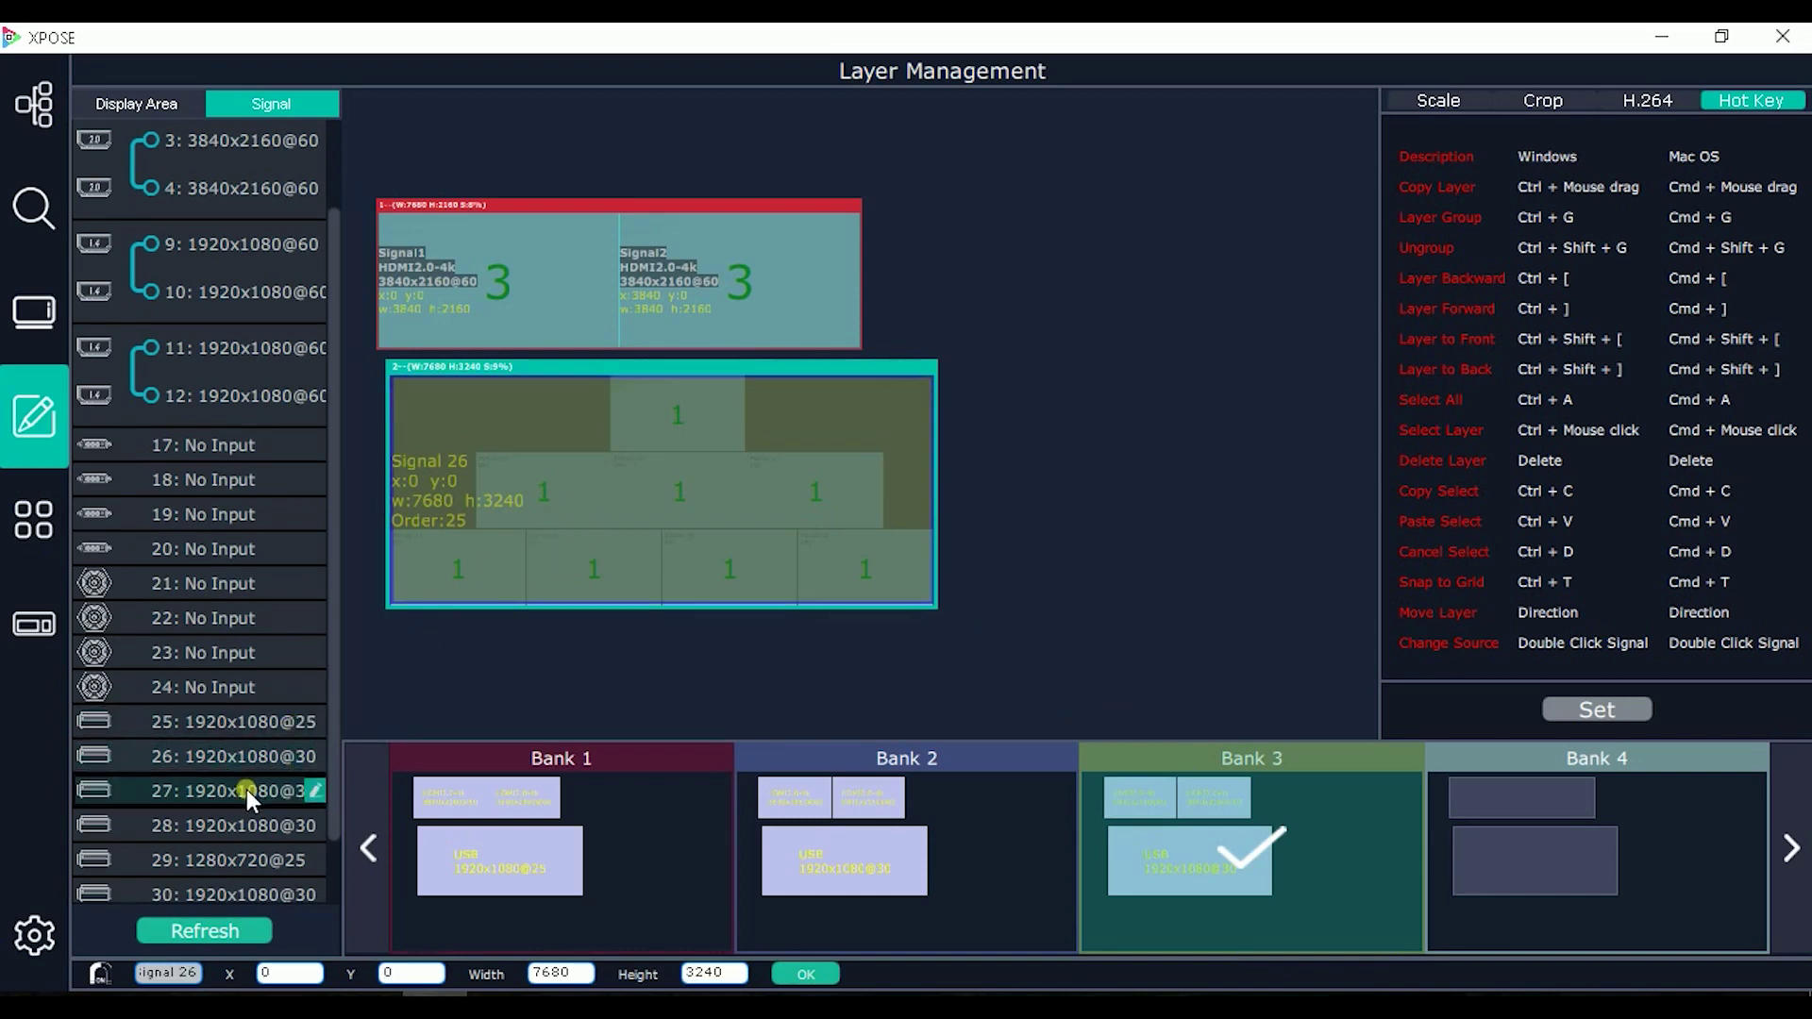
left_click_drag(246, 788, 532, 566)
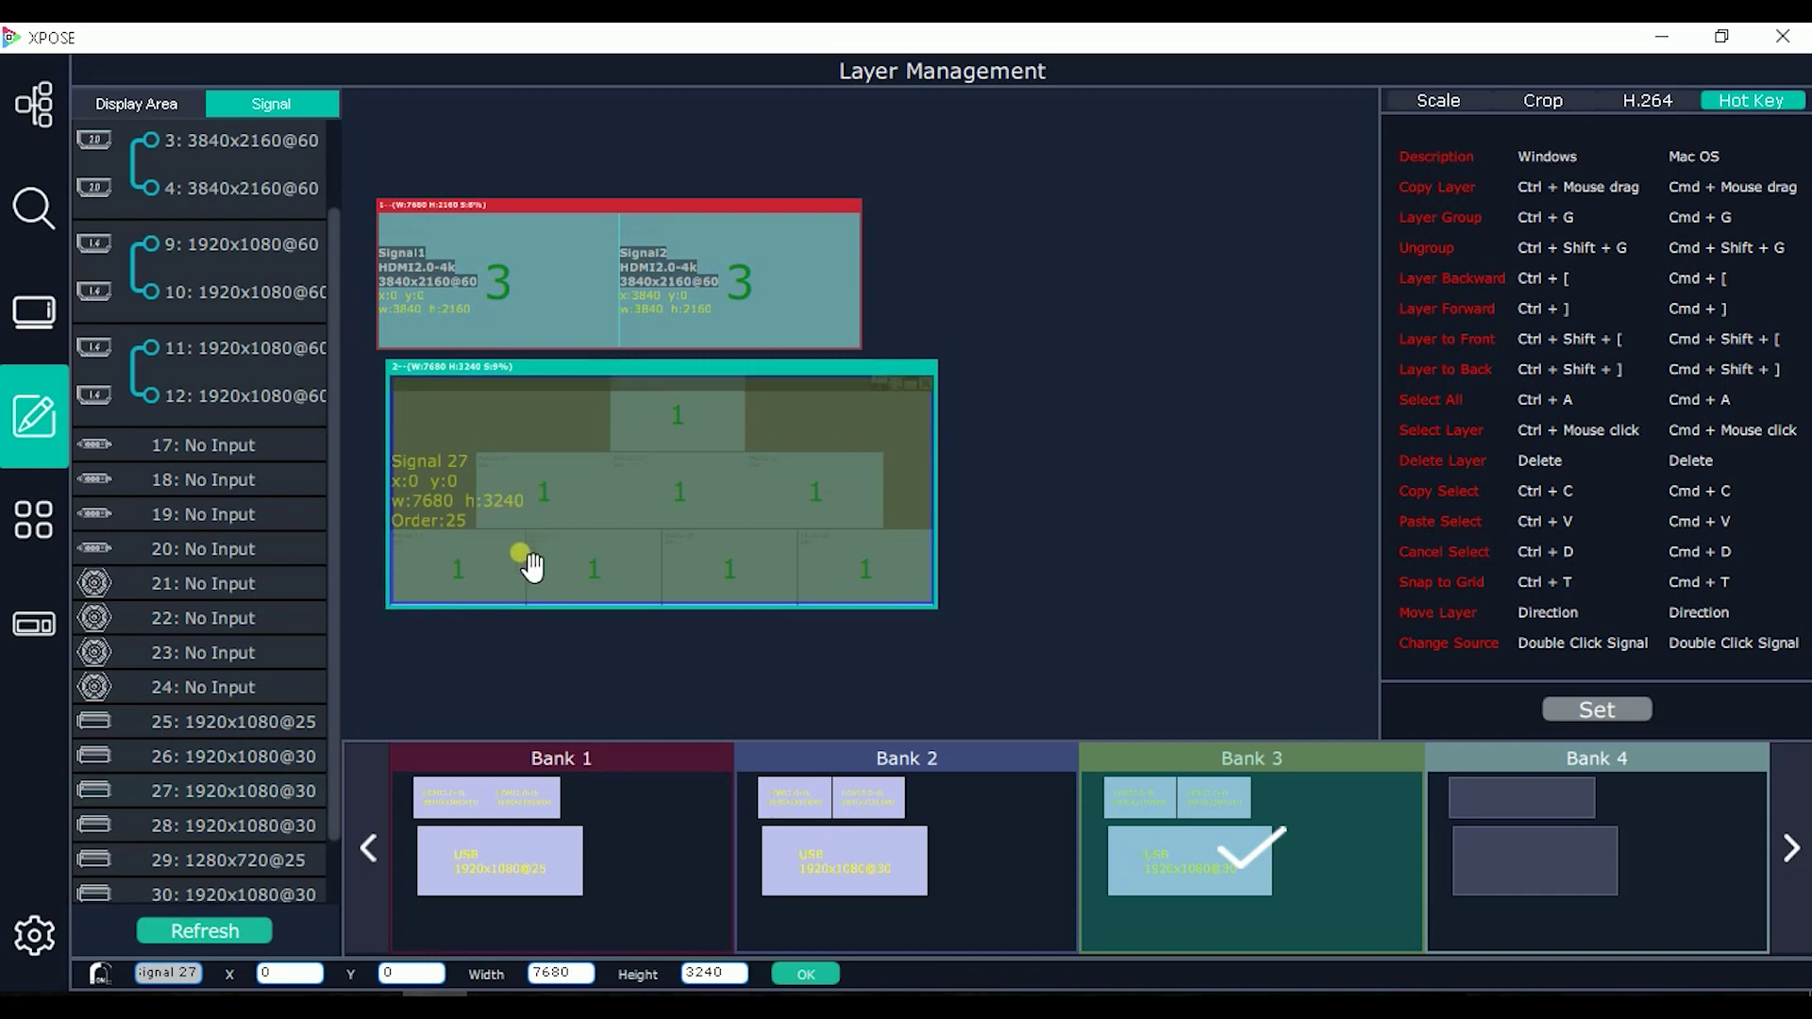
Step: Replace Bank 3's upper layer group with the signal 9/10 group across the top display
left_click(502, 294)
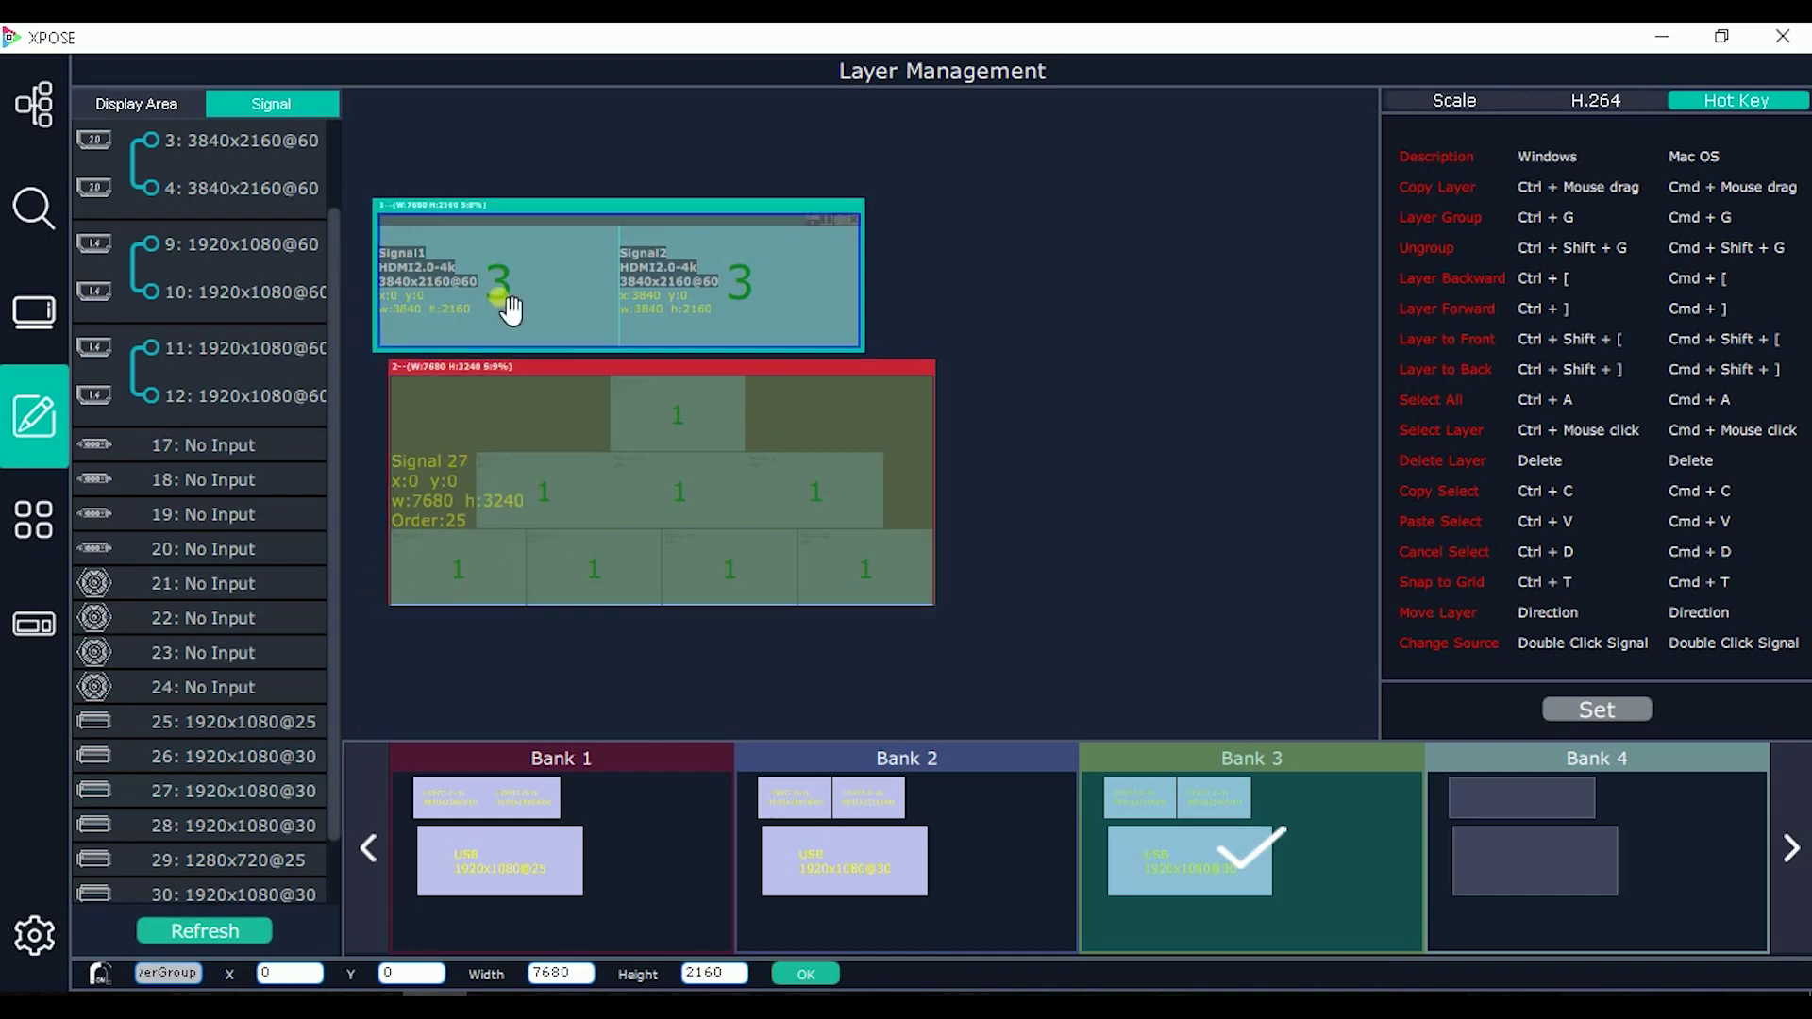
scroll(260, 302, "up", 1)
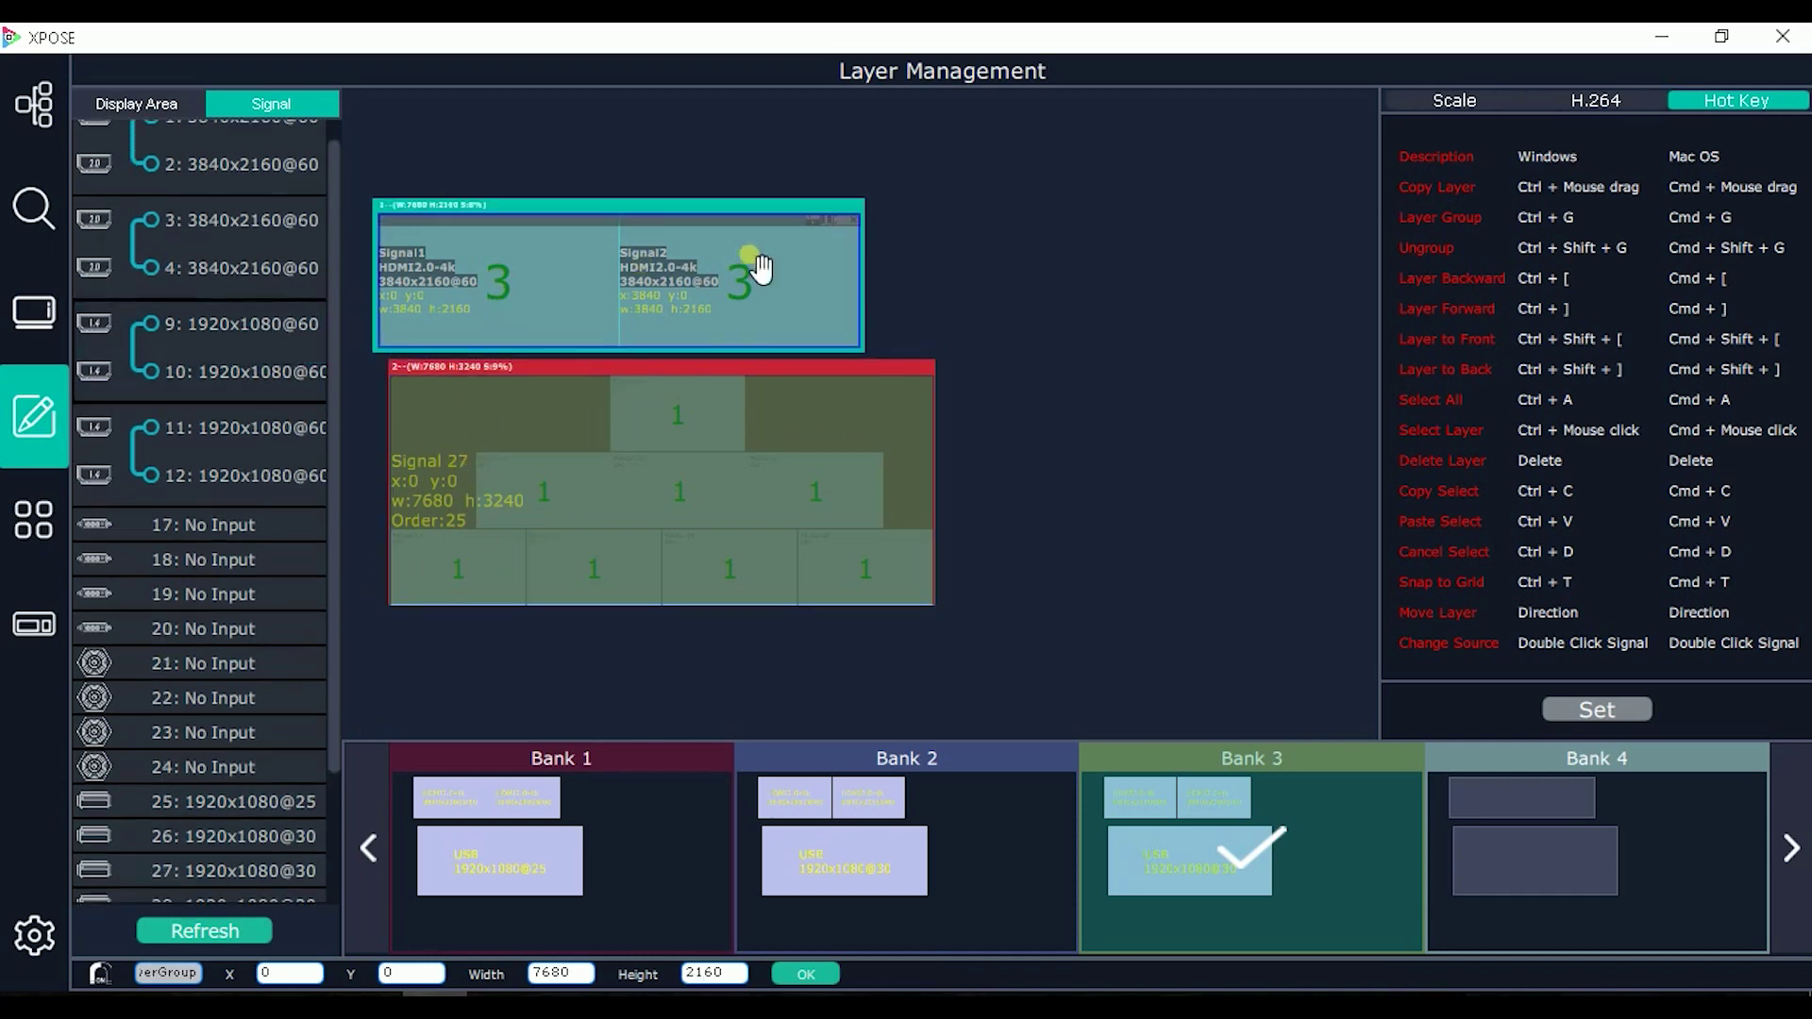
left_click(853, 215)
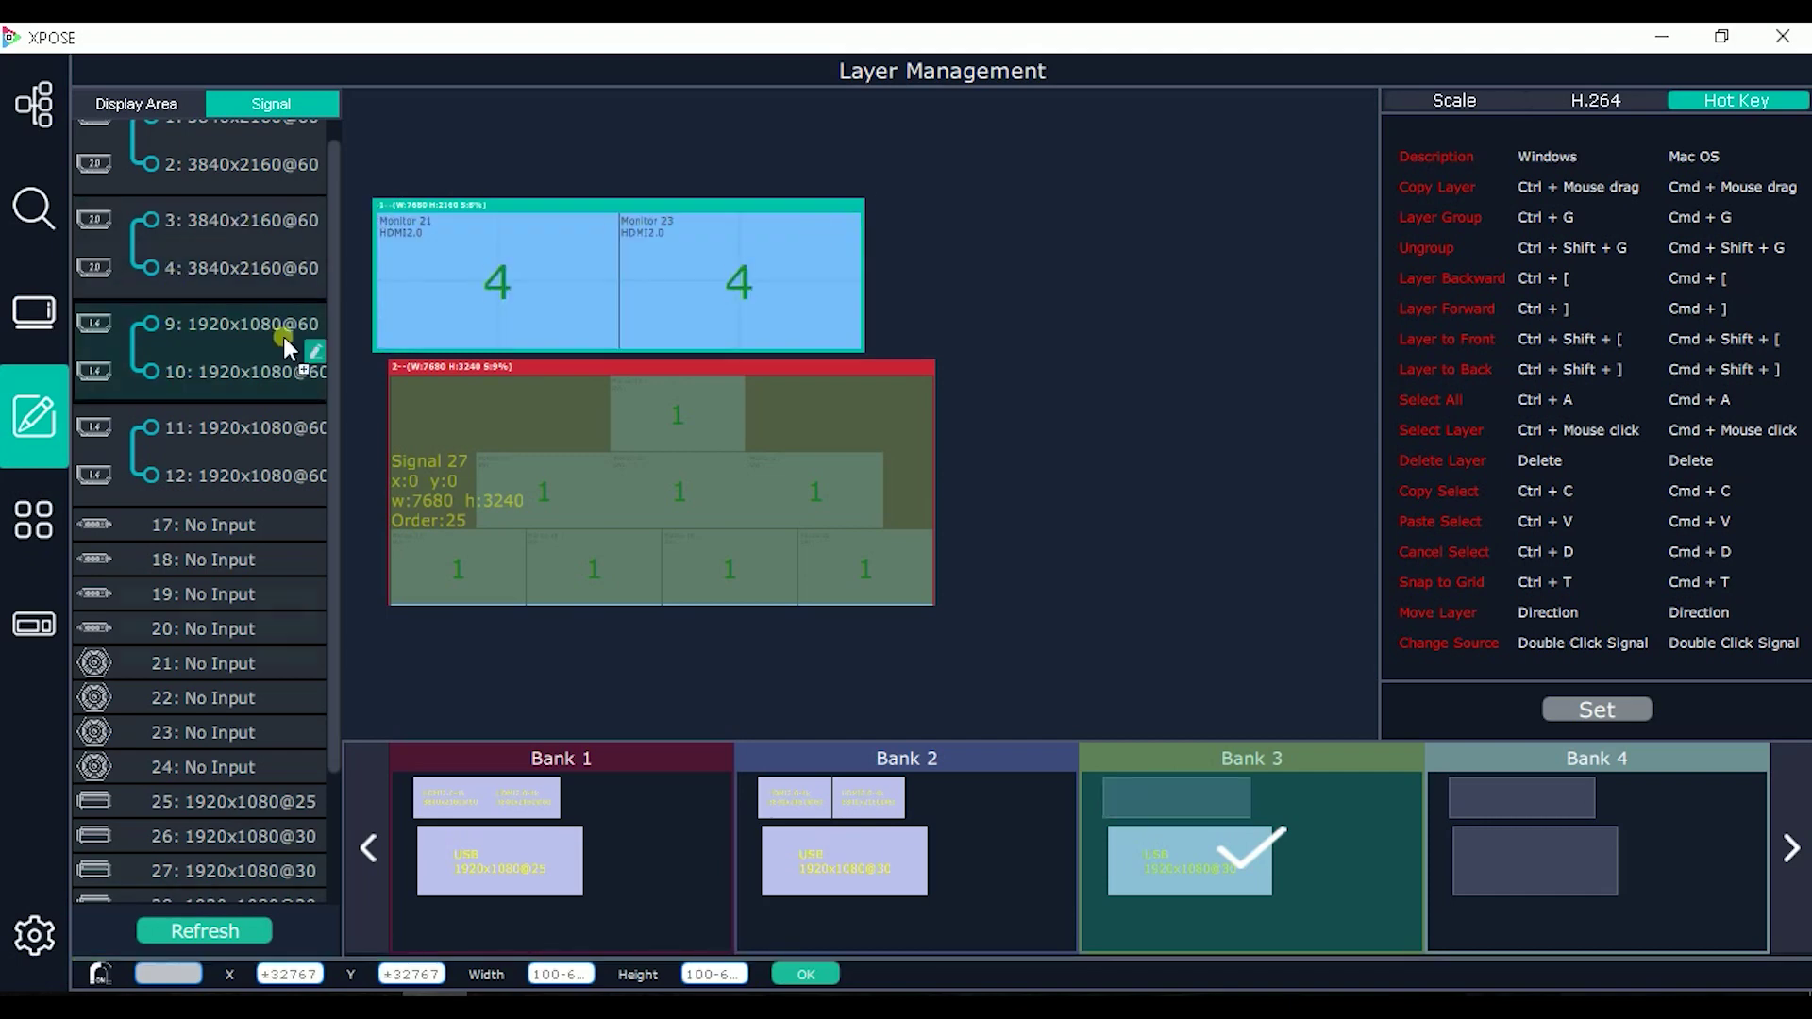
left_click_drag(283, 336, 860, 319)
left_click(808, 218)
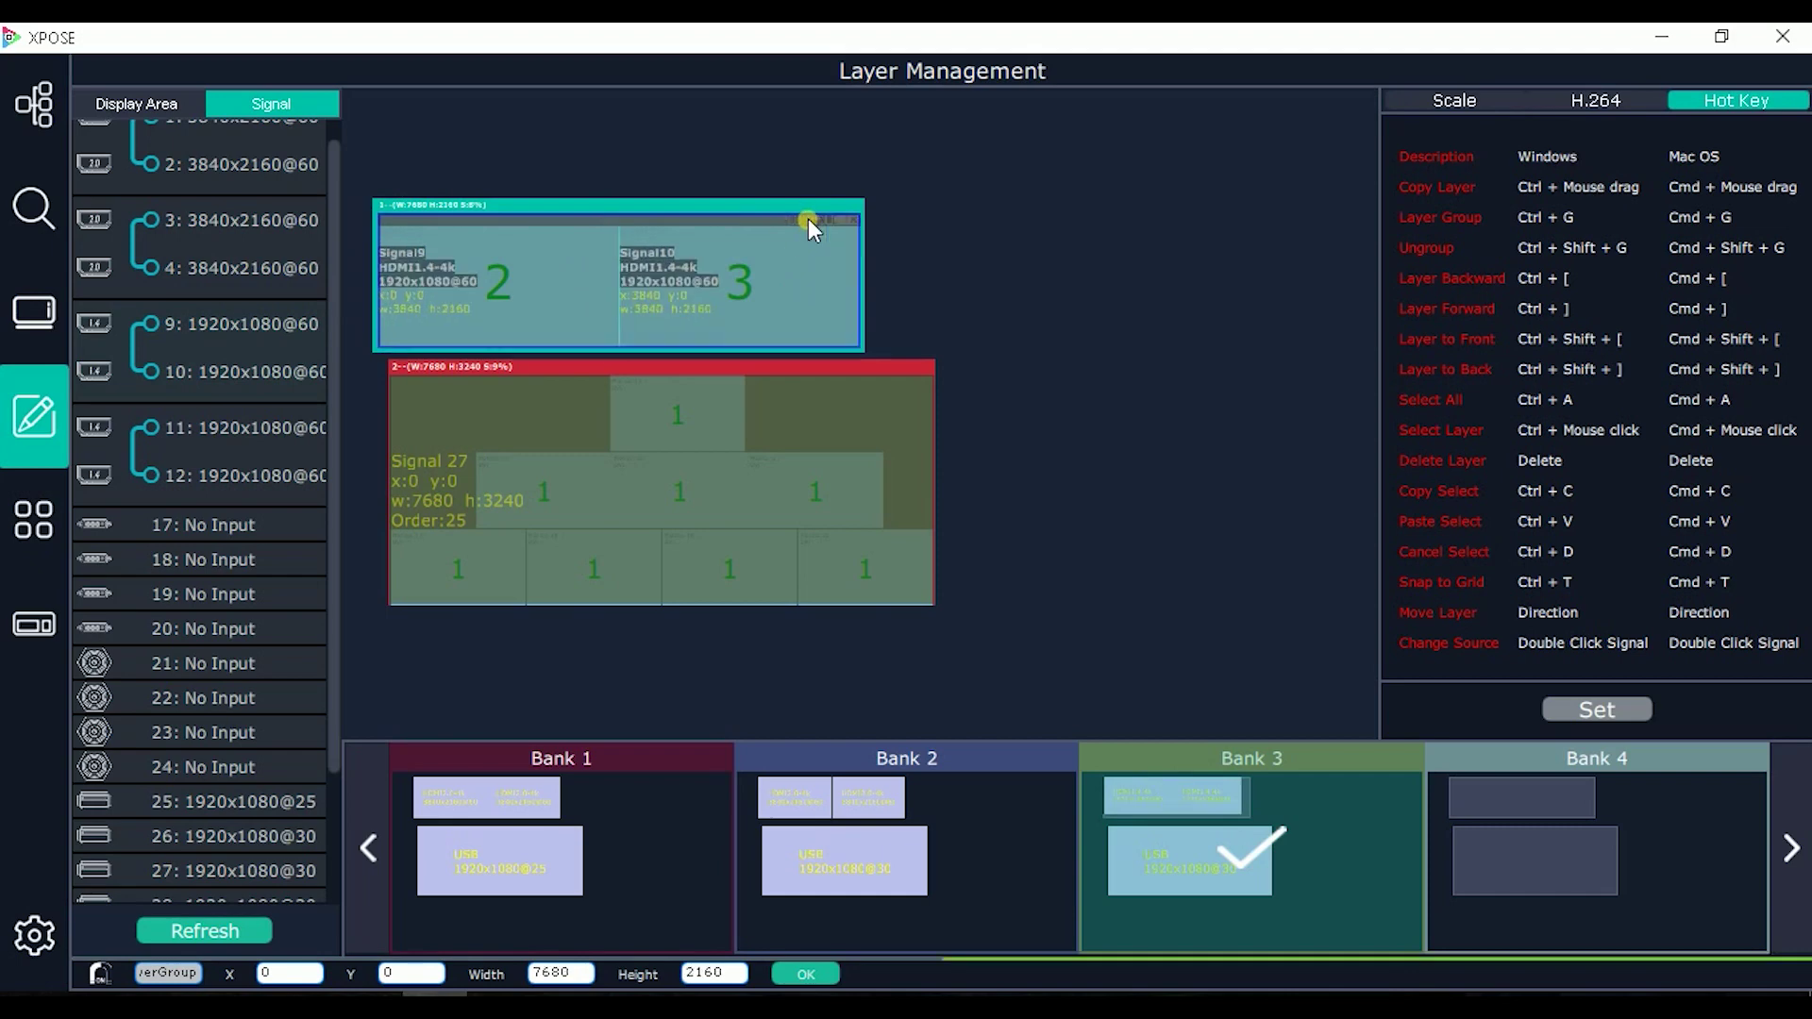
left_click(844, 467)
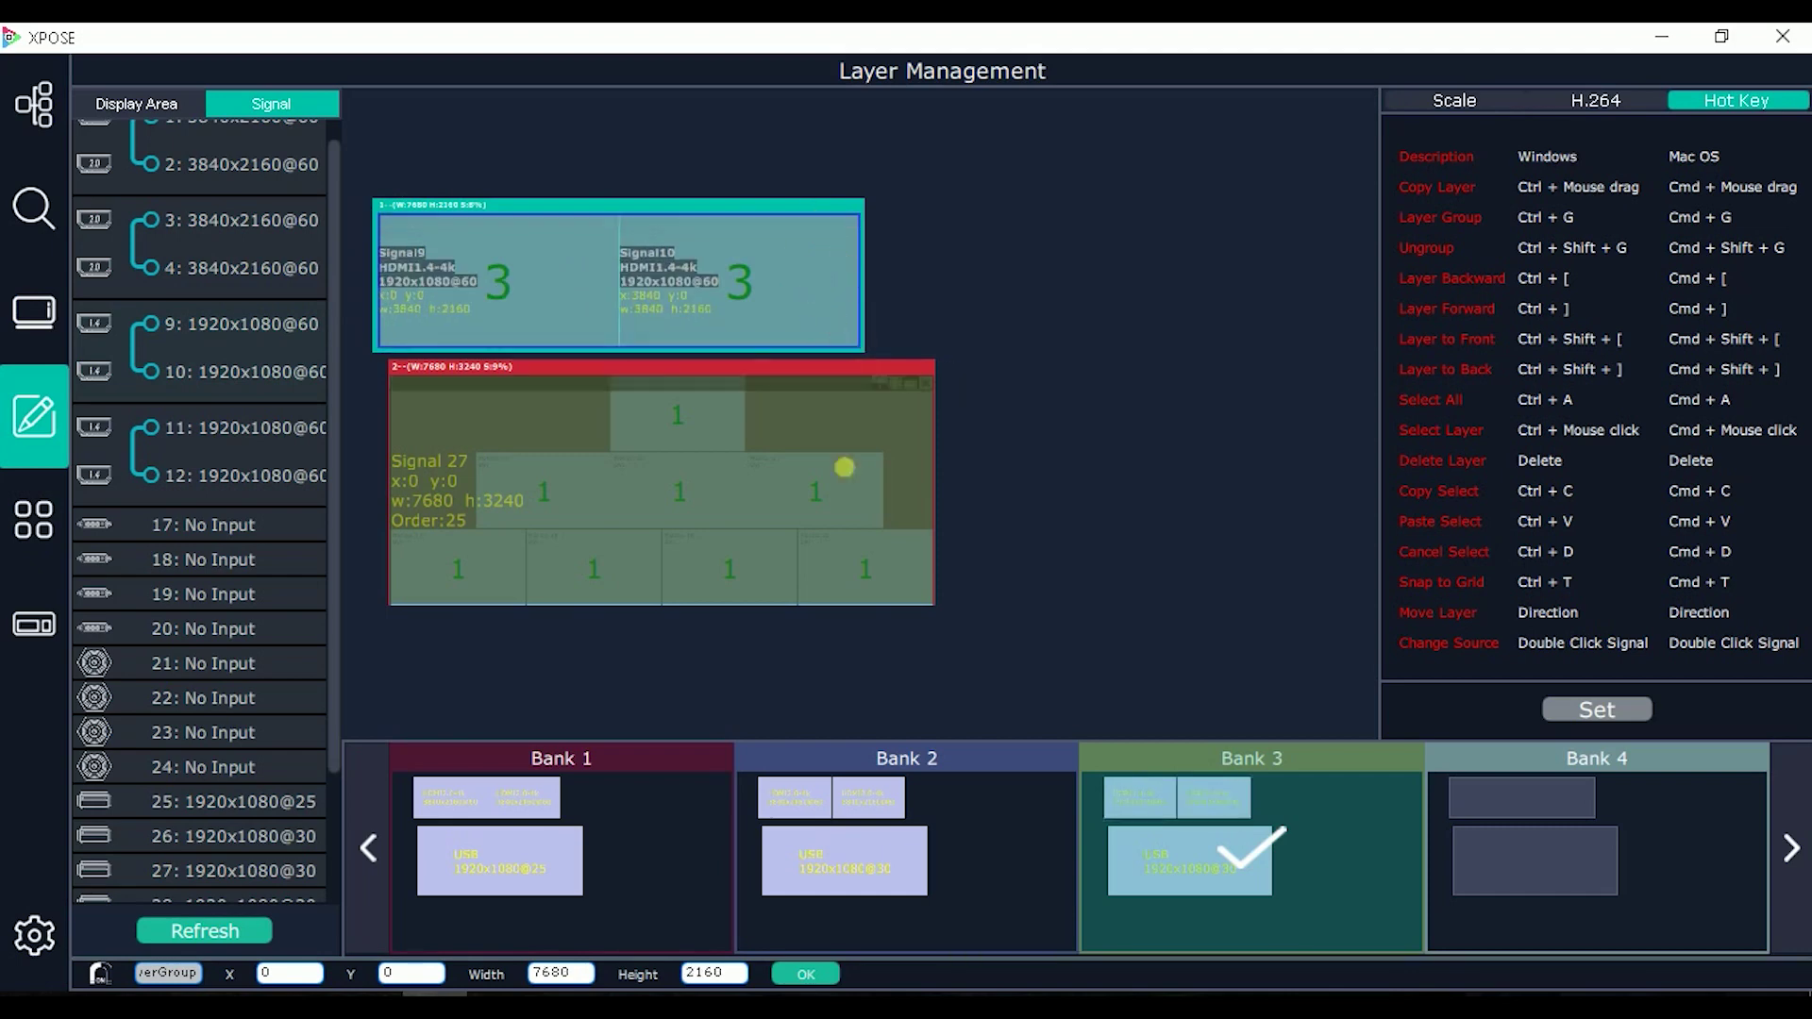
left_click(1442, 755)
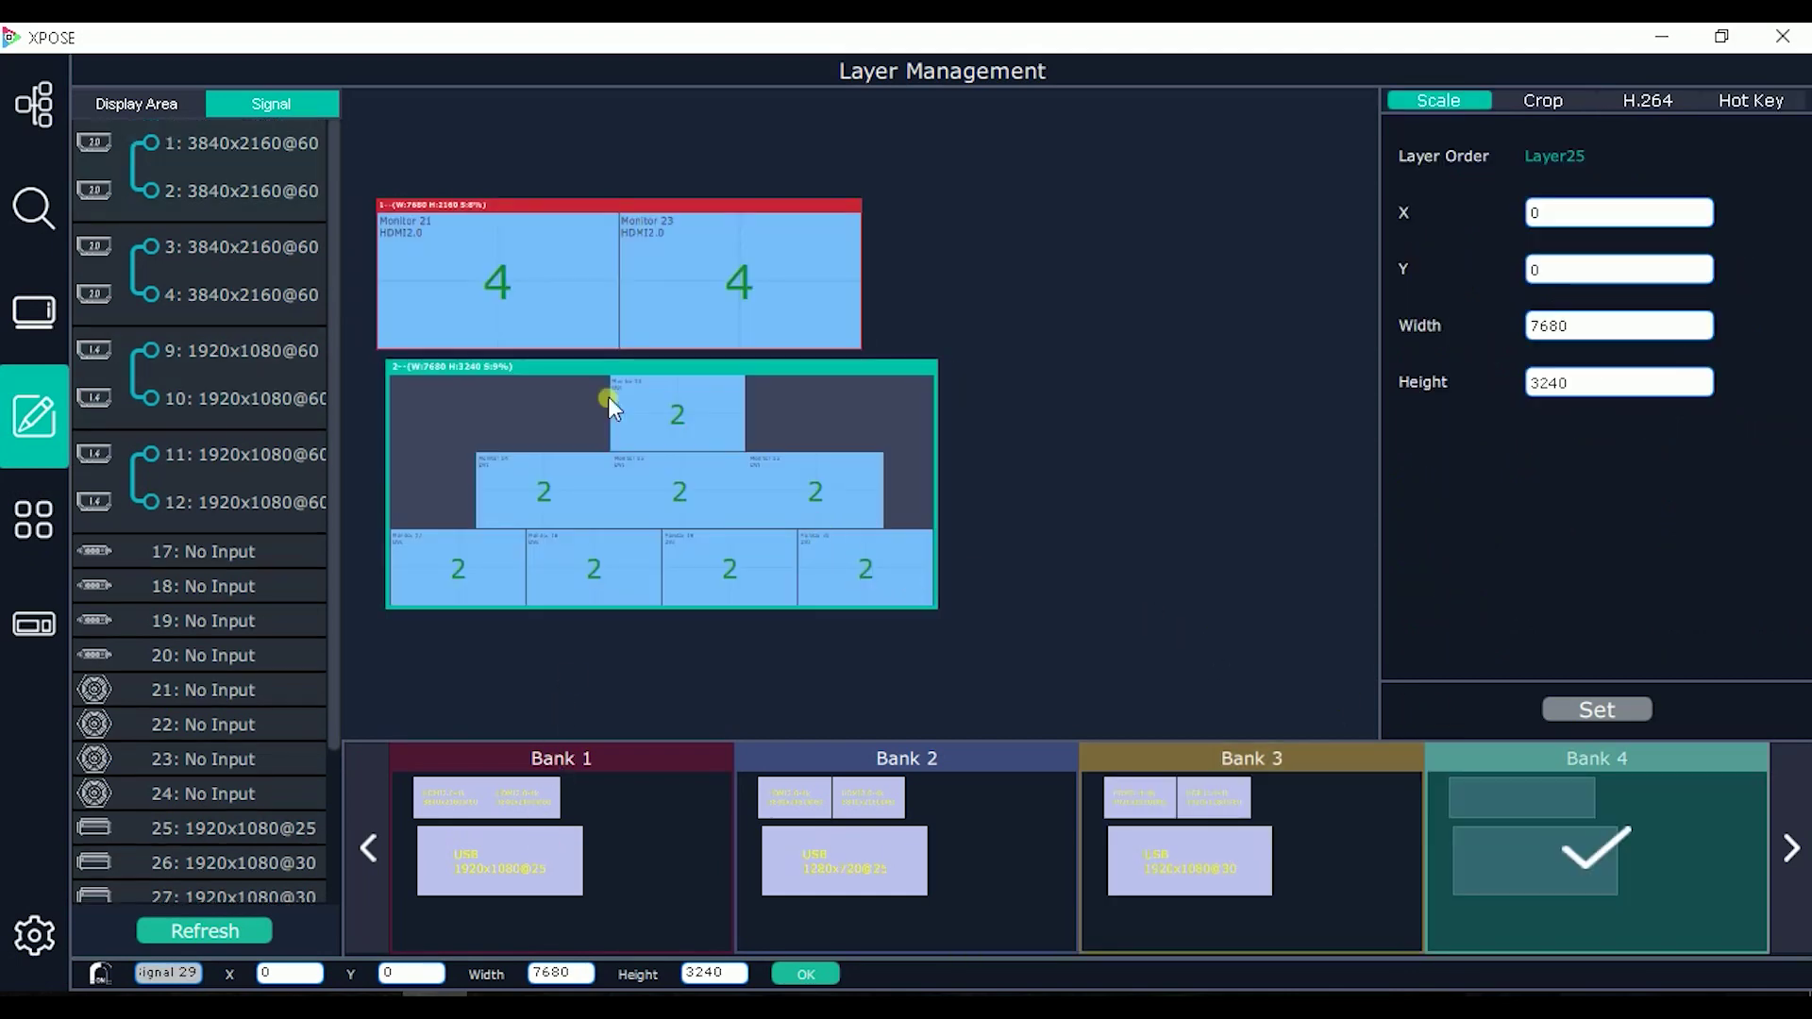
Step: Make Signal 2 a layer filling the entire upper wall in Bank 4
left_click_drag(225, 167, 495, 274)
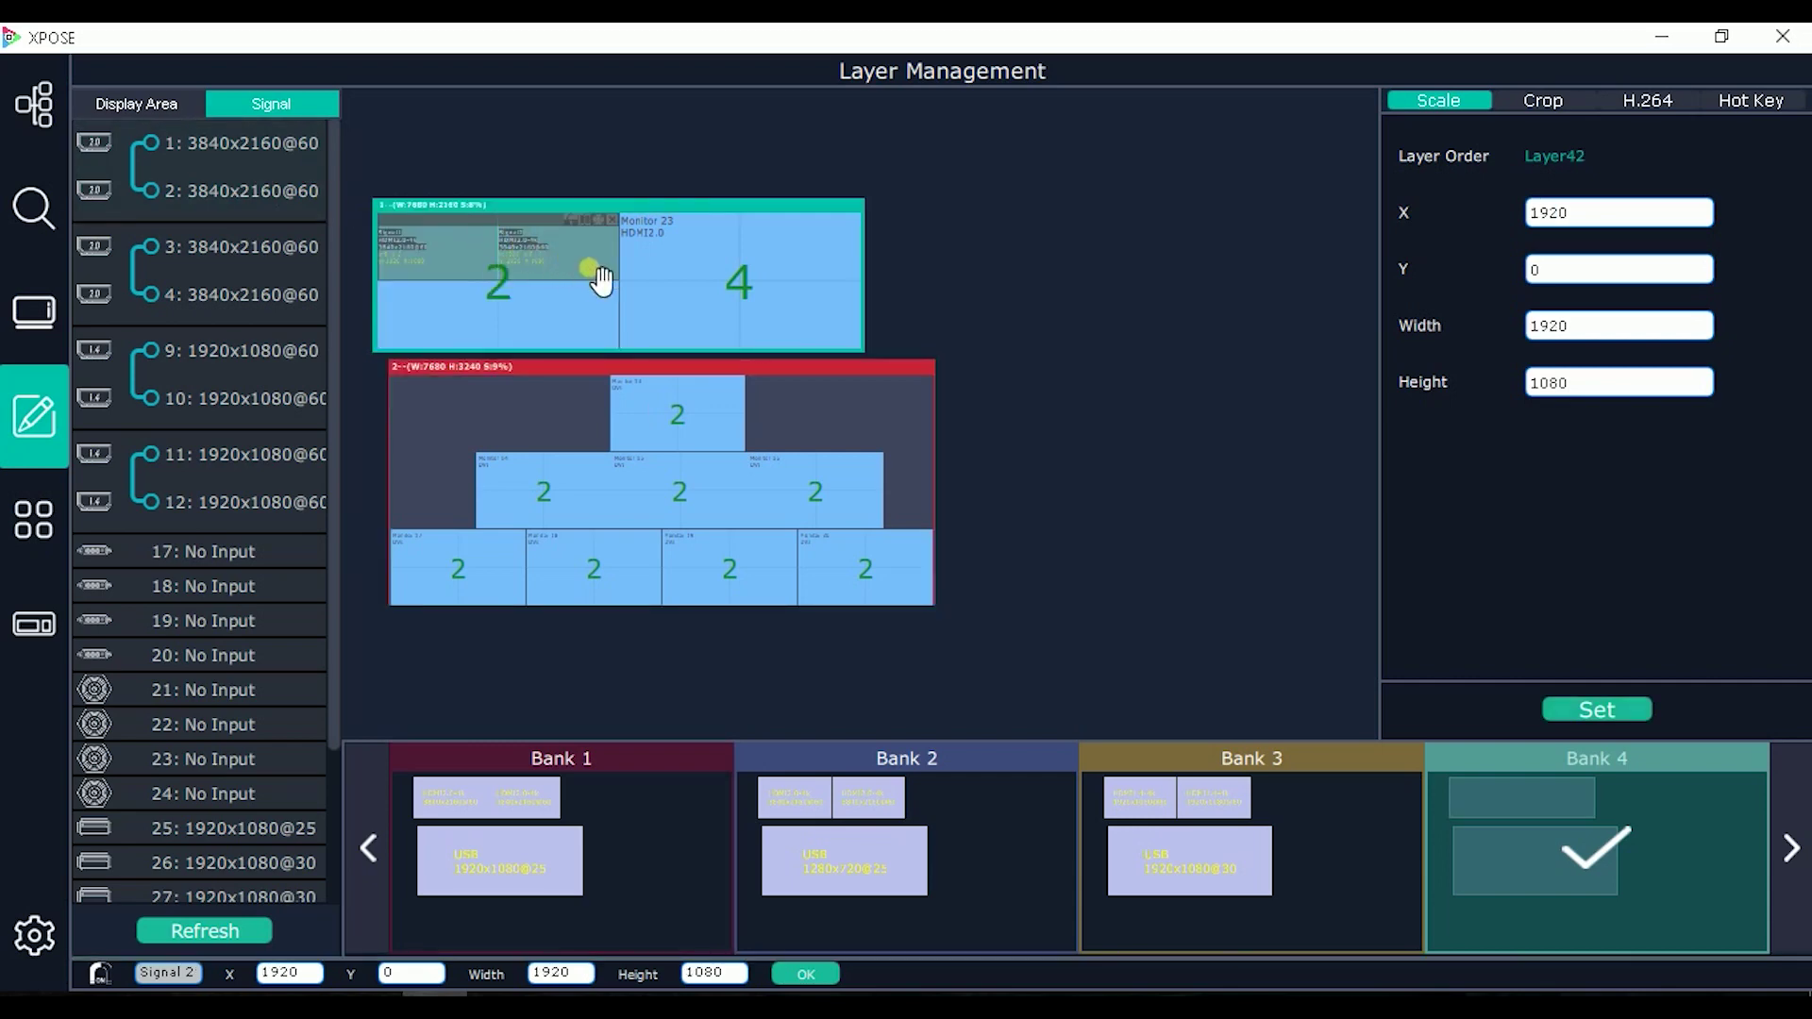
mouse_move(615, 281)
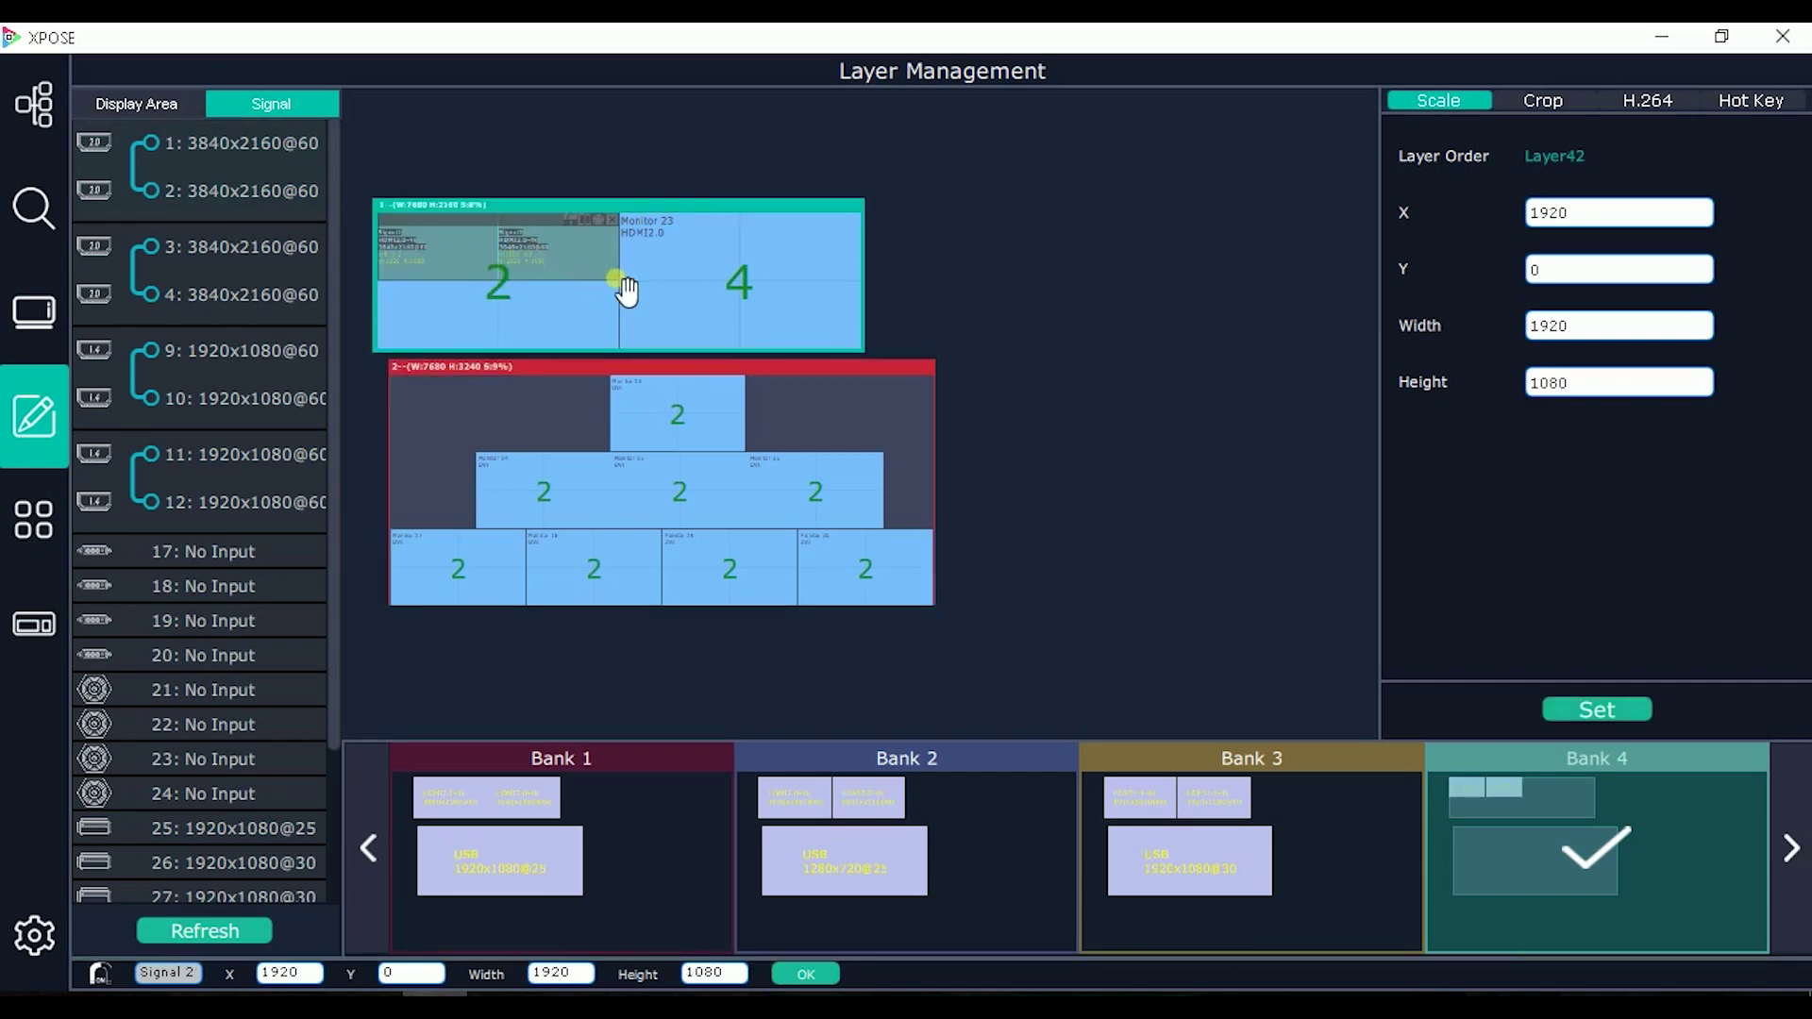
left_click_drag(626, 283, 822, 342)
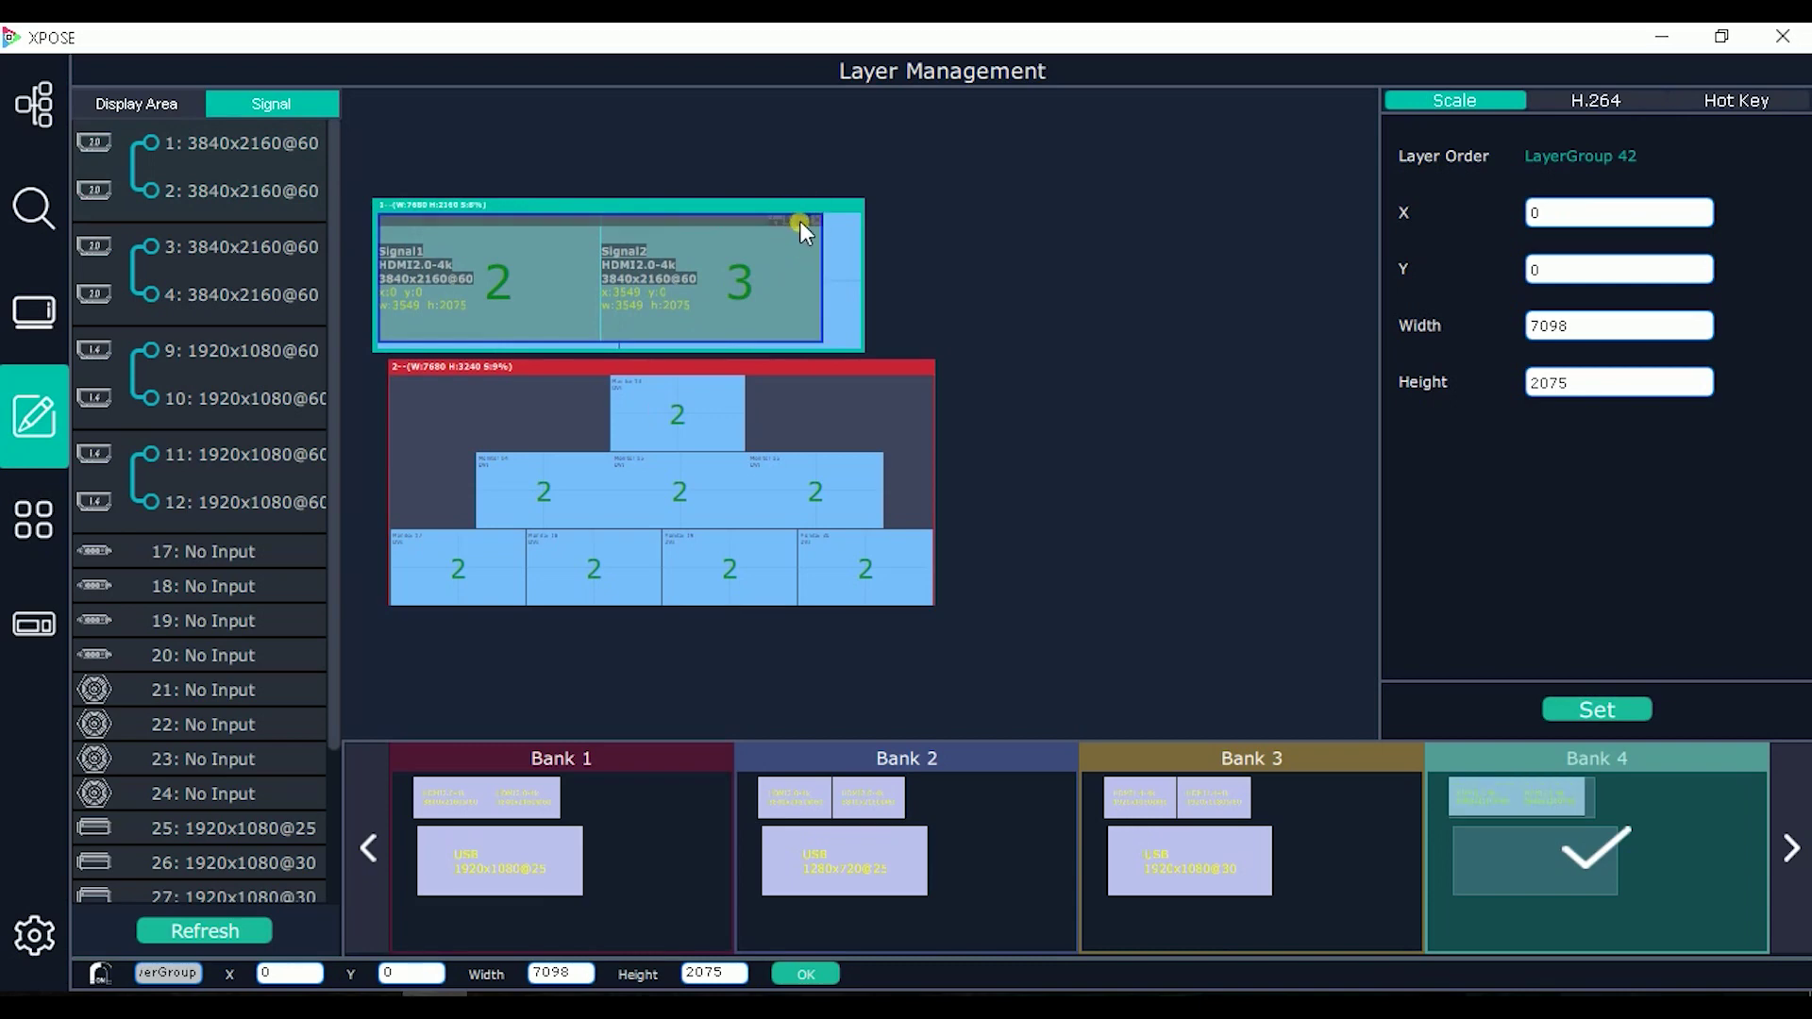
left_click(800, 221)
Step: Put Signal 25 on the pyramid top and stretch Signals 26 and 27 across the middle and bottom rows
scroll(179, 670, "down", 1)
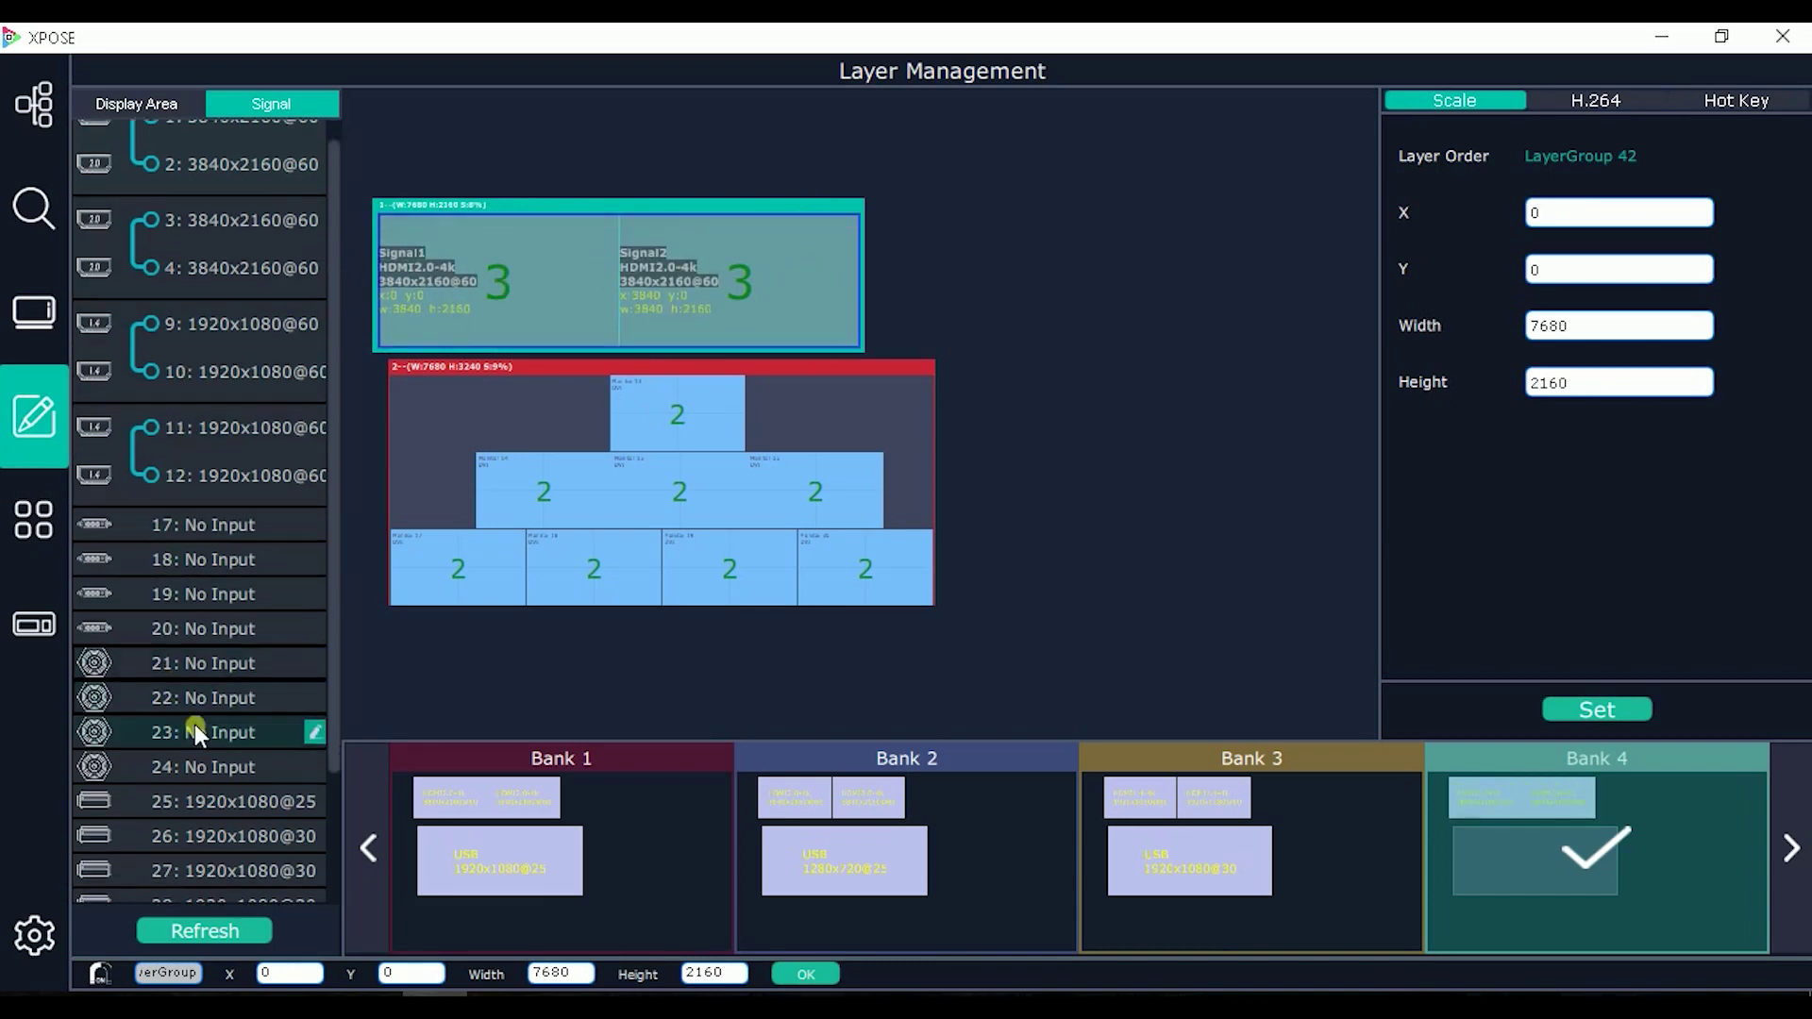
left_click_drag(217, 785, 674, 412)
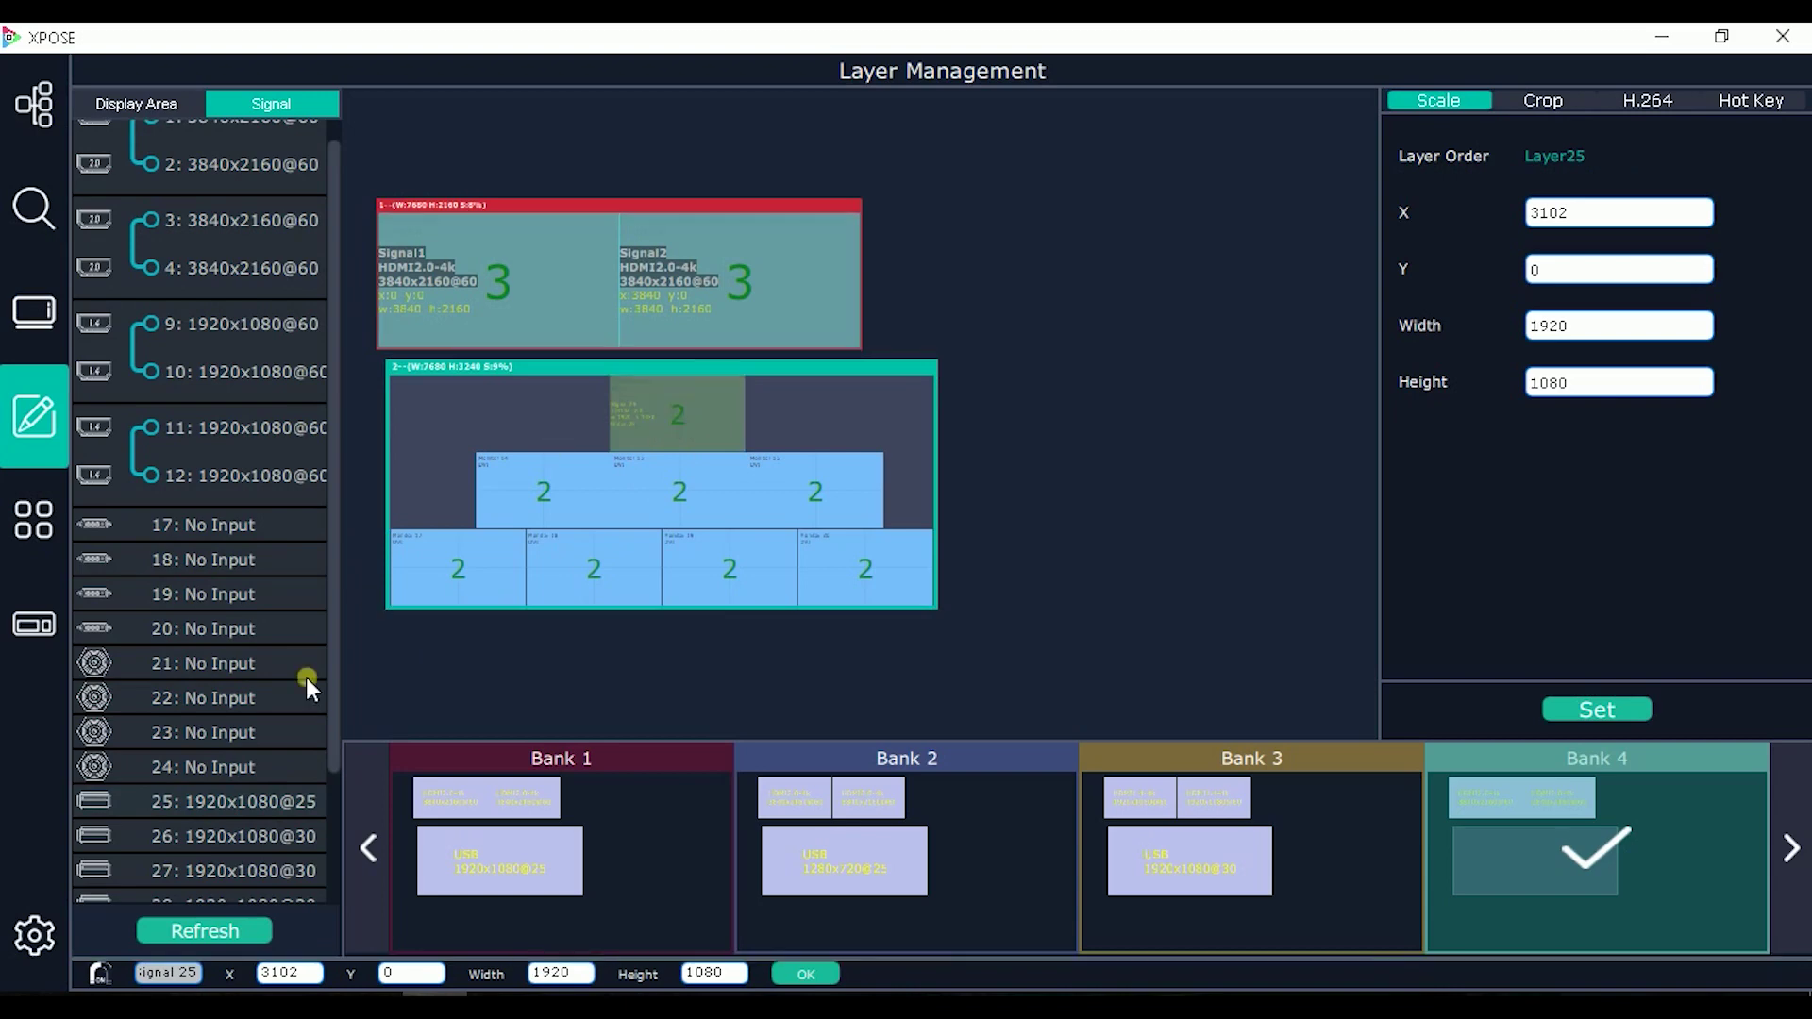
left_click_drag(234, 825, 896, 487)
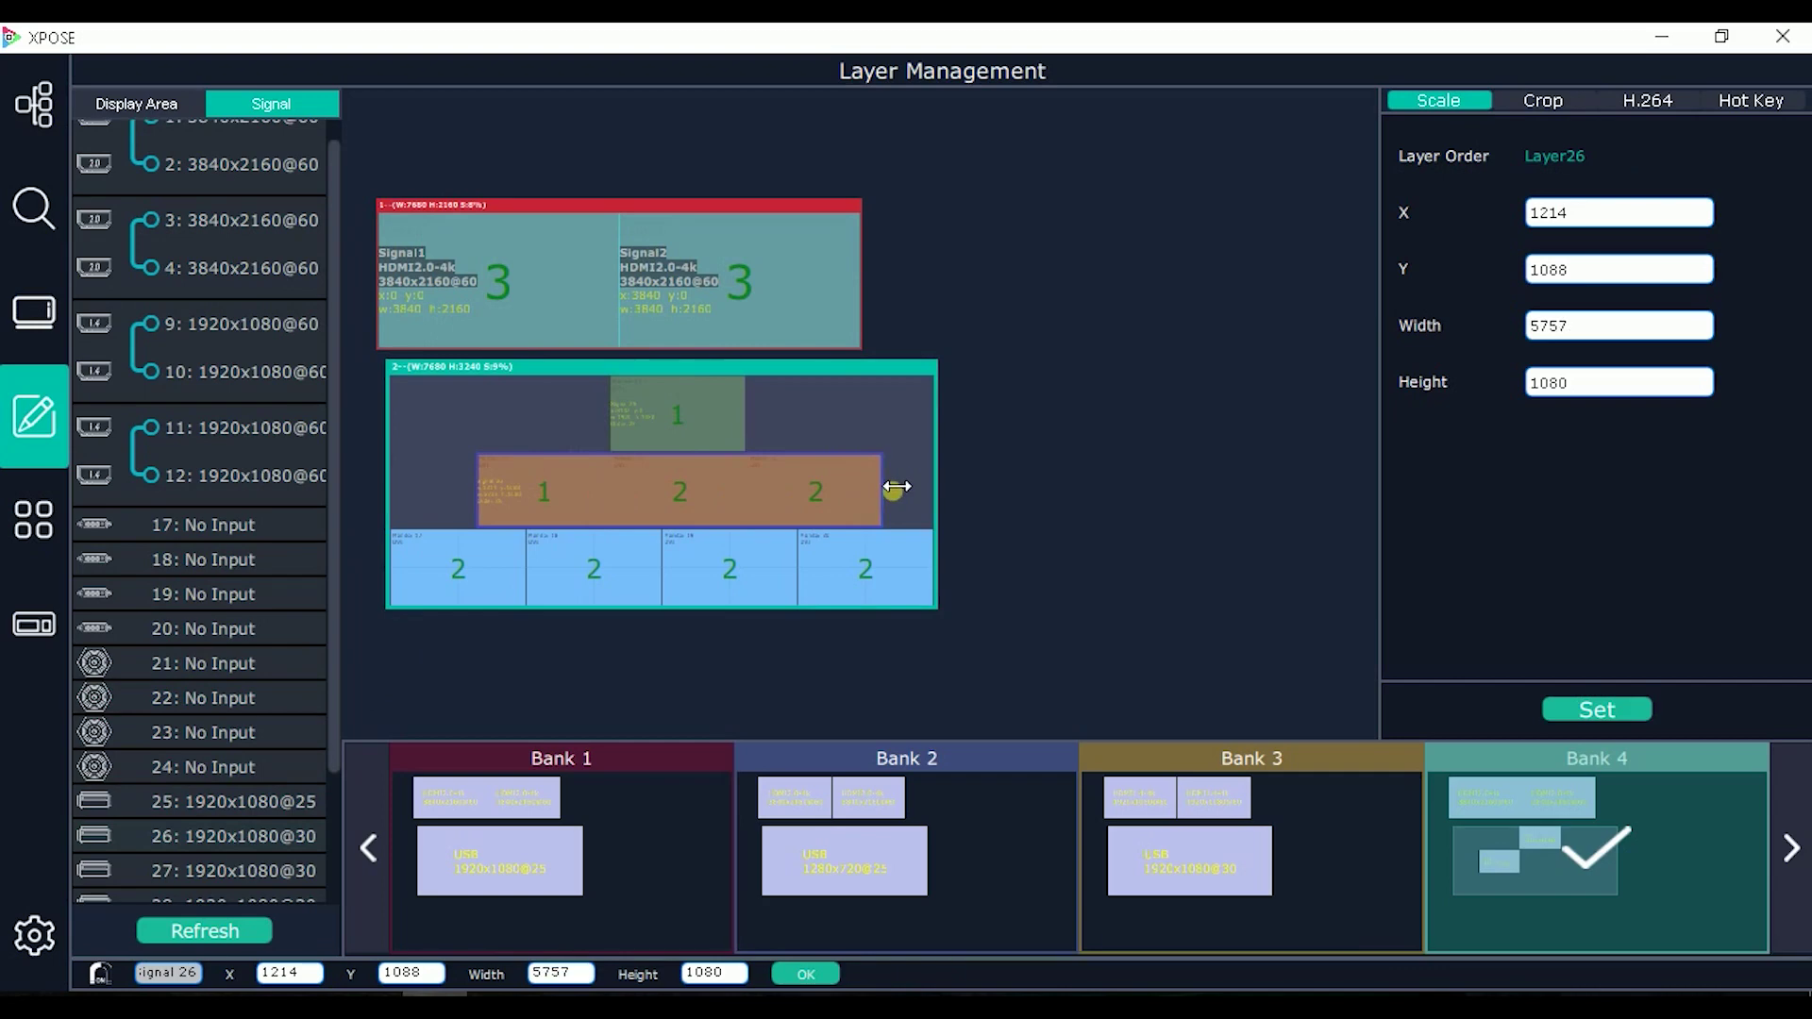
left_click_drag(206, 865, 530, 569)
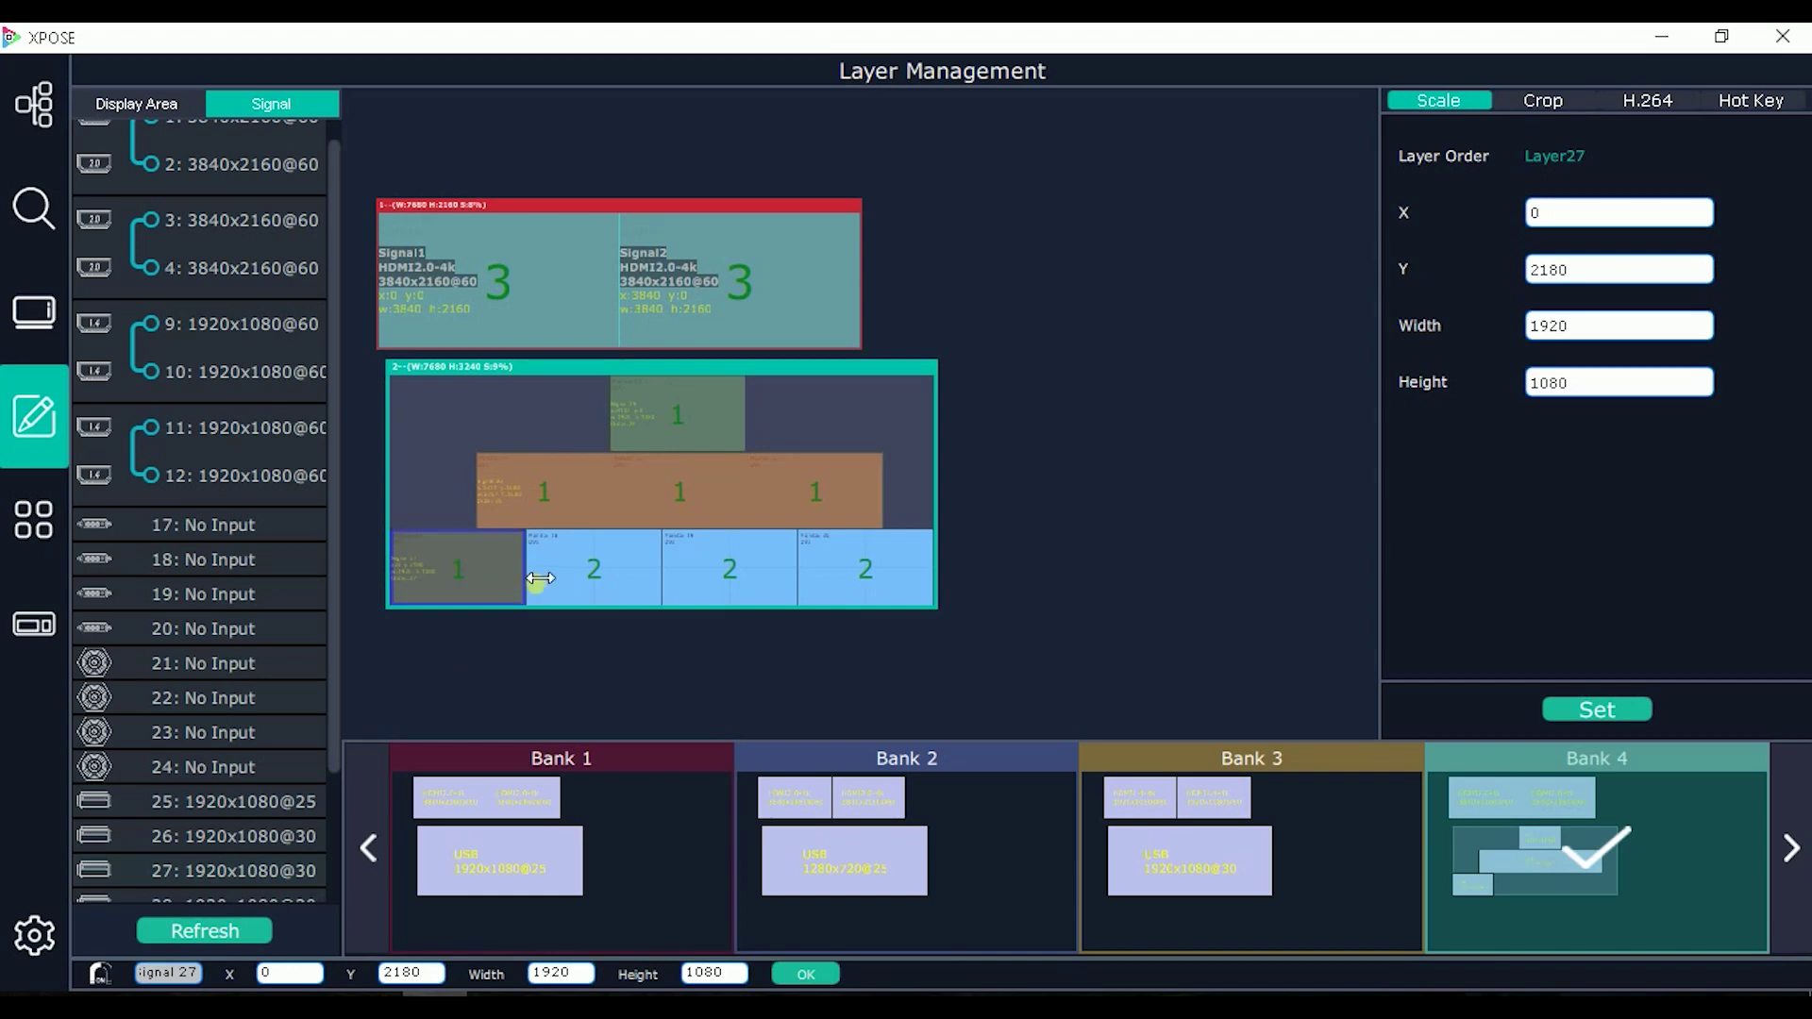
left_click_drag(526, 569, 930, 548)
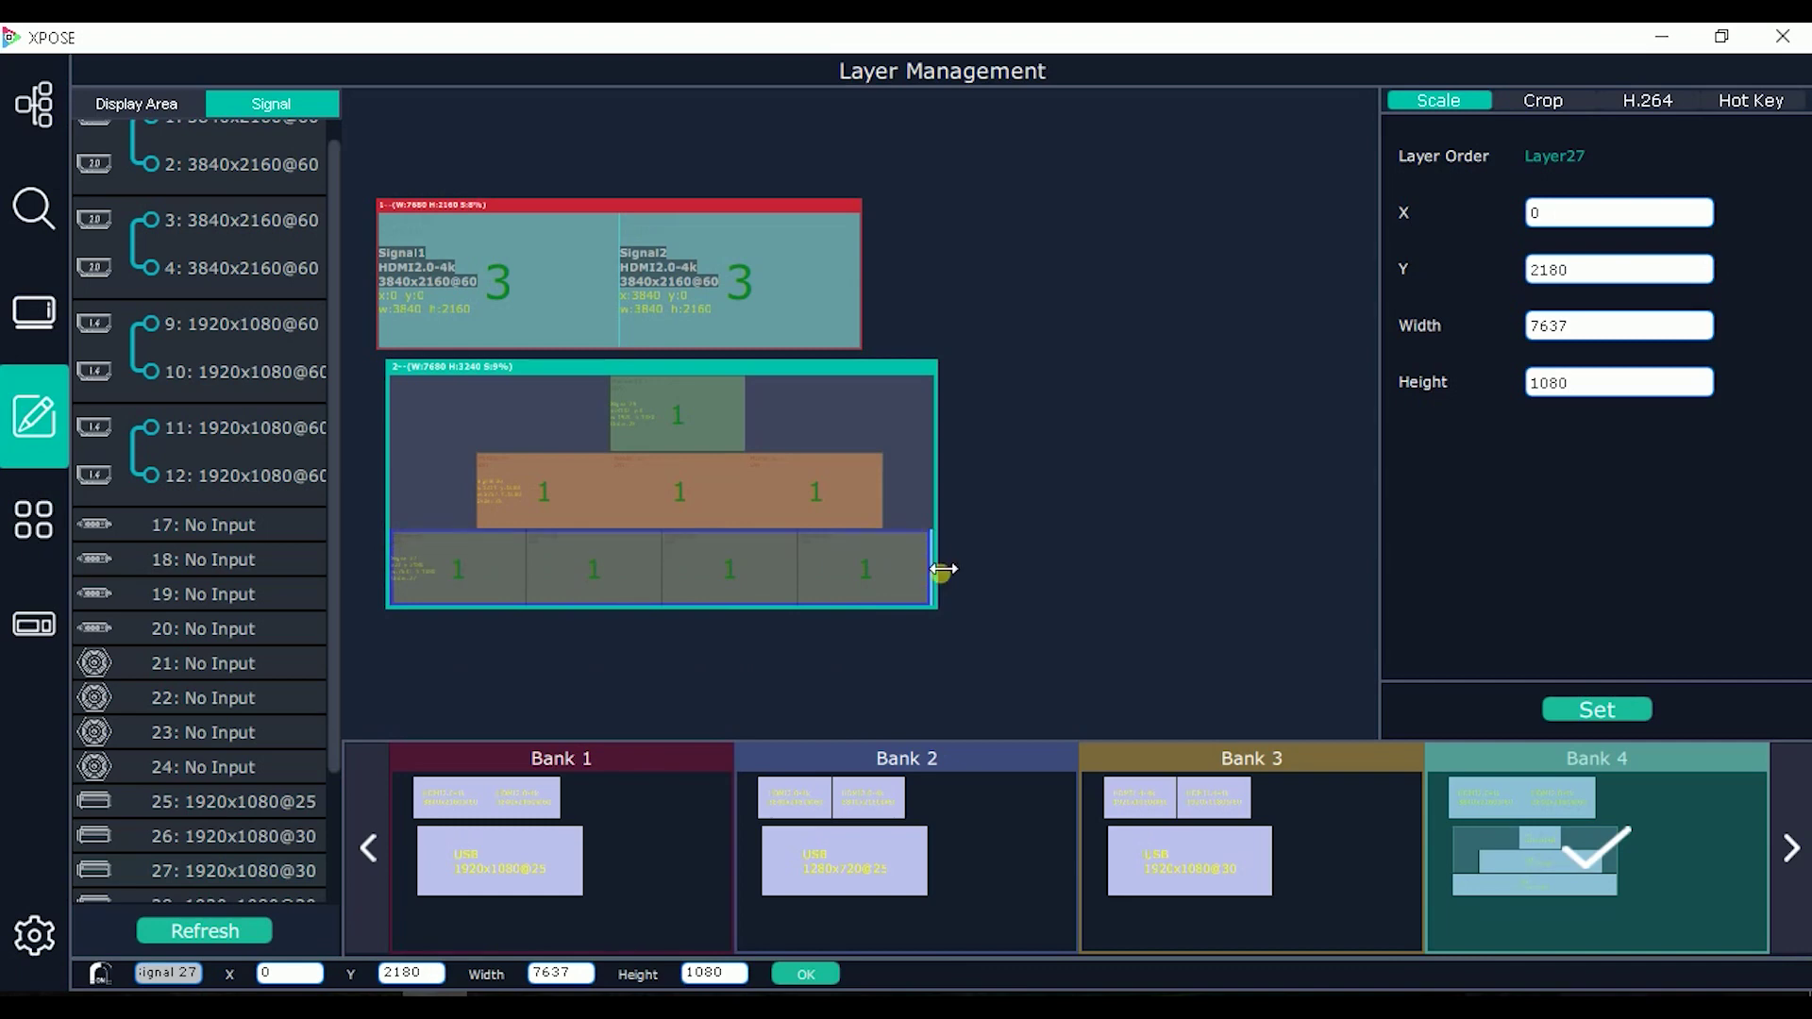
left_click_drag(932, 568, 938, 564)
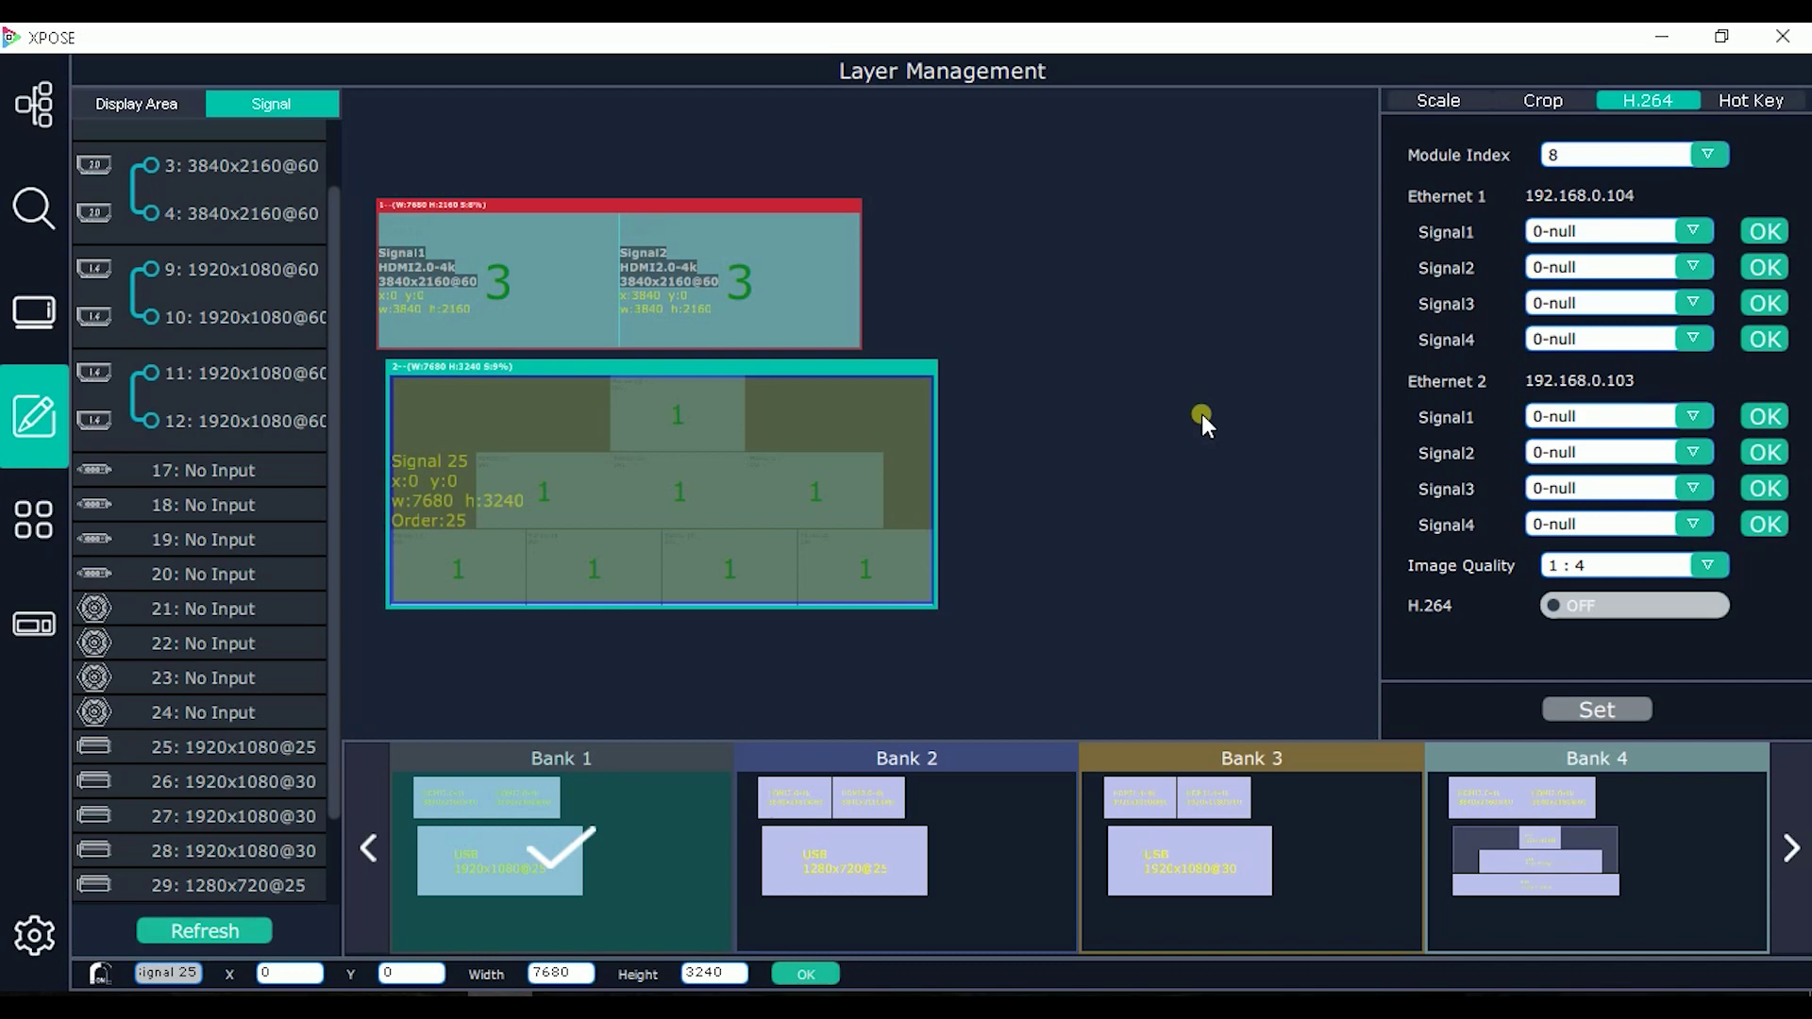
Step: Switch to the device page showing the X7 at 192.168.0.100 with its rear-panel drawing
left_click(8, 243)
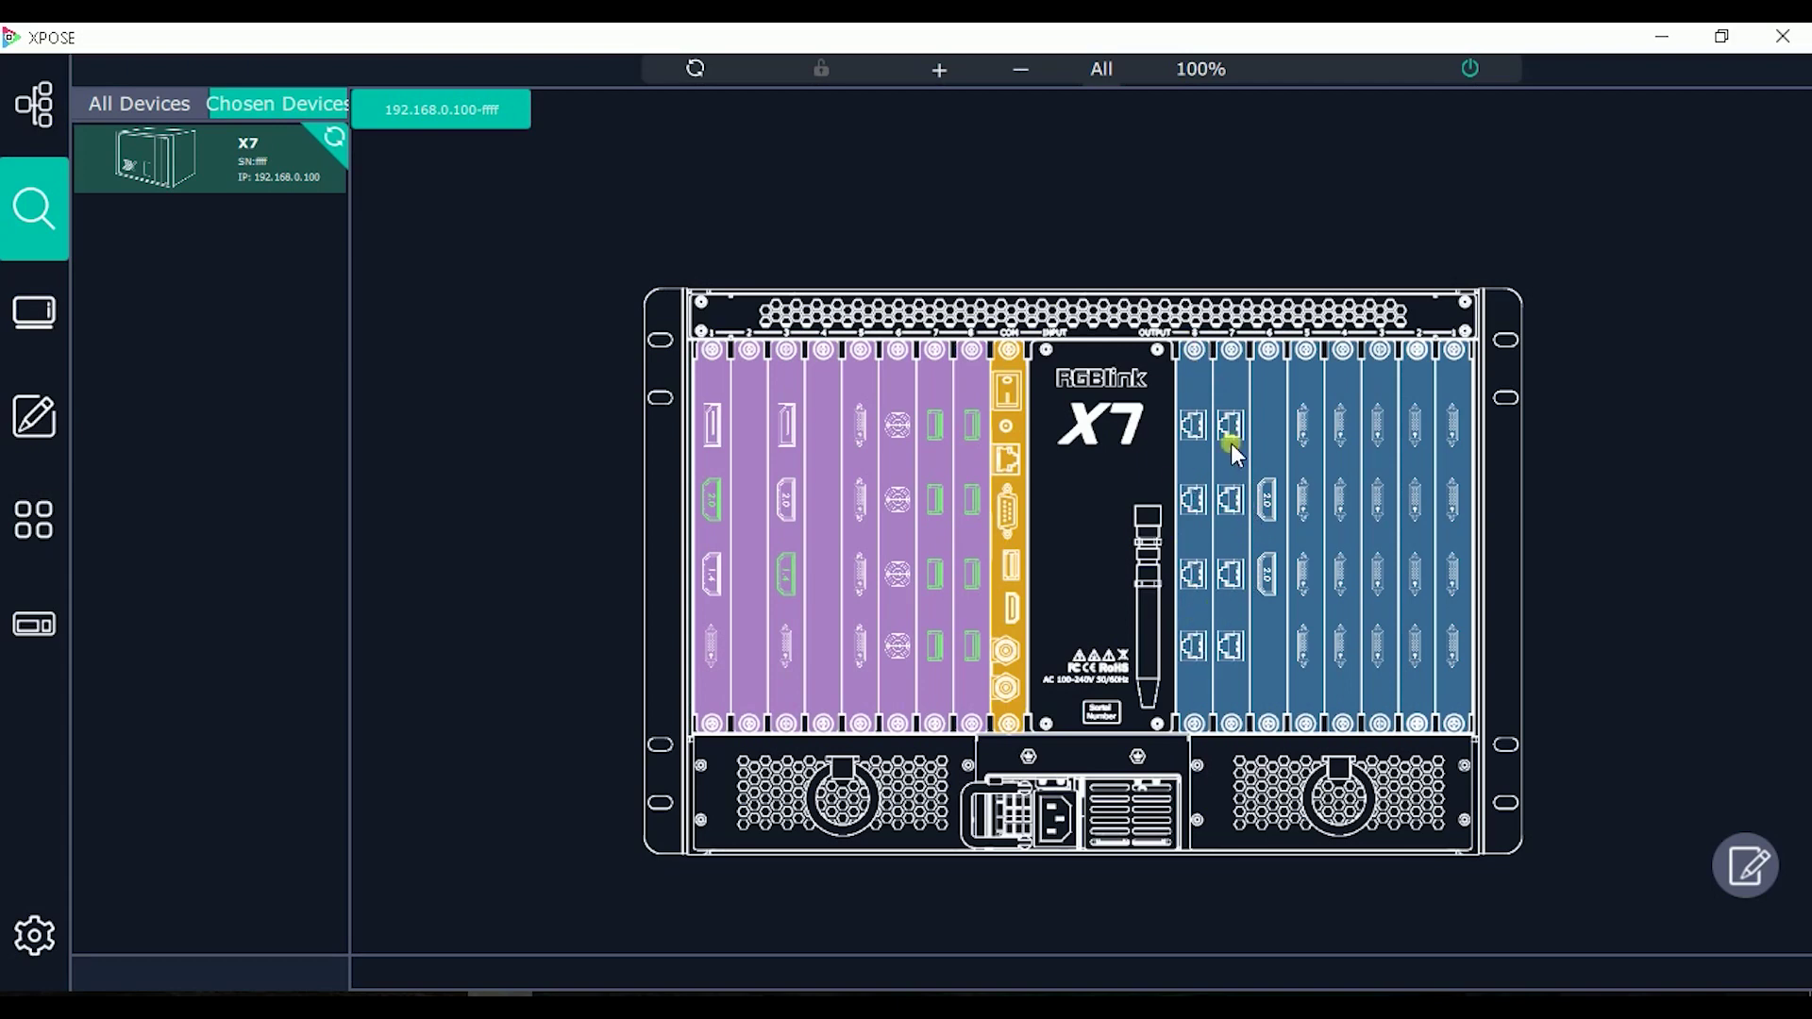
Step: Review the streaming output card's Ethernet settings, then bring up module 8's H.264 settings in Layer Management
left_click(1196, 649)
left_click(1745, 865)
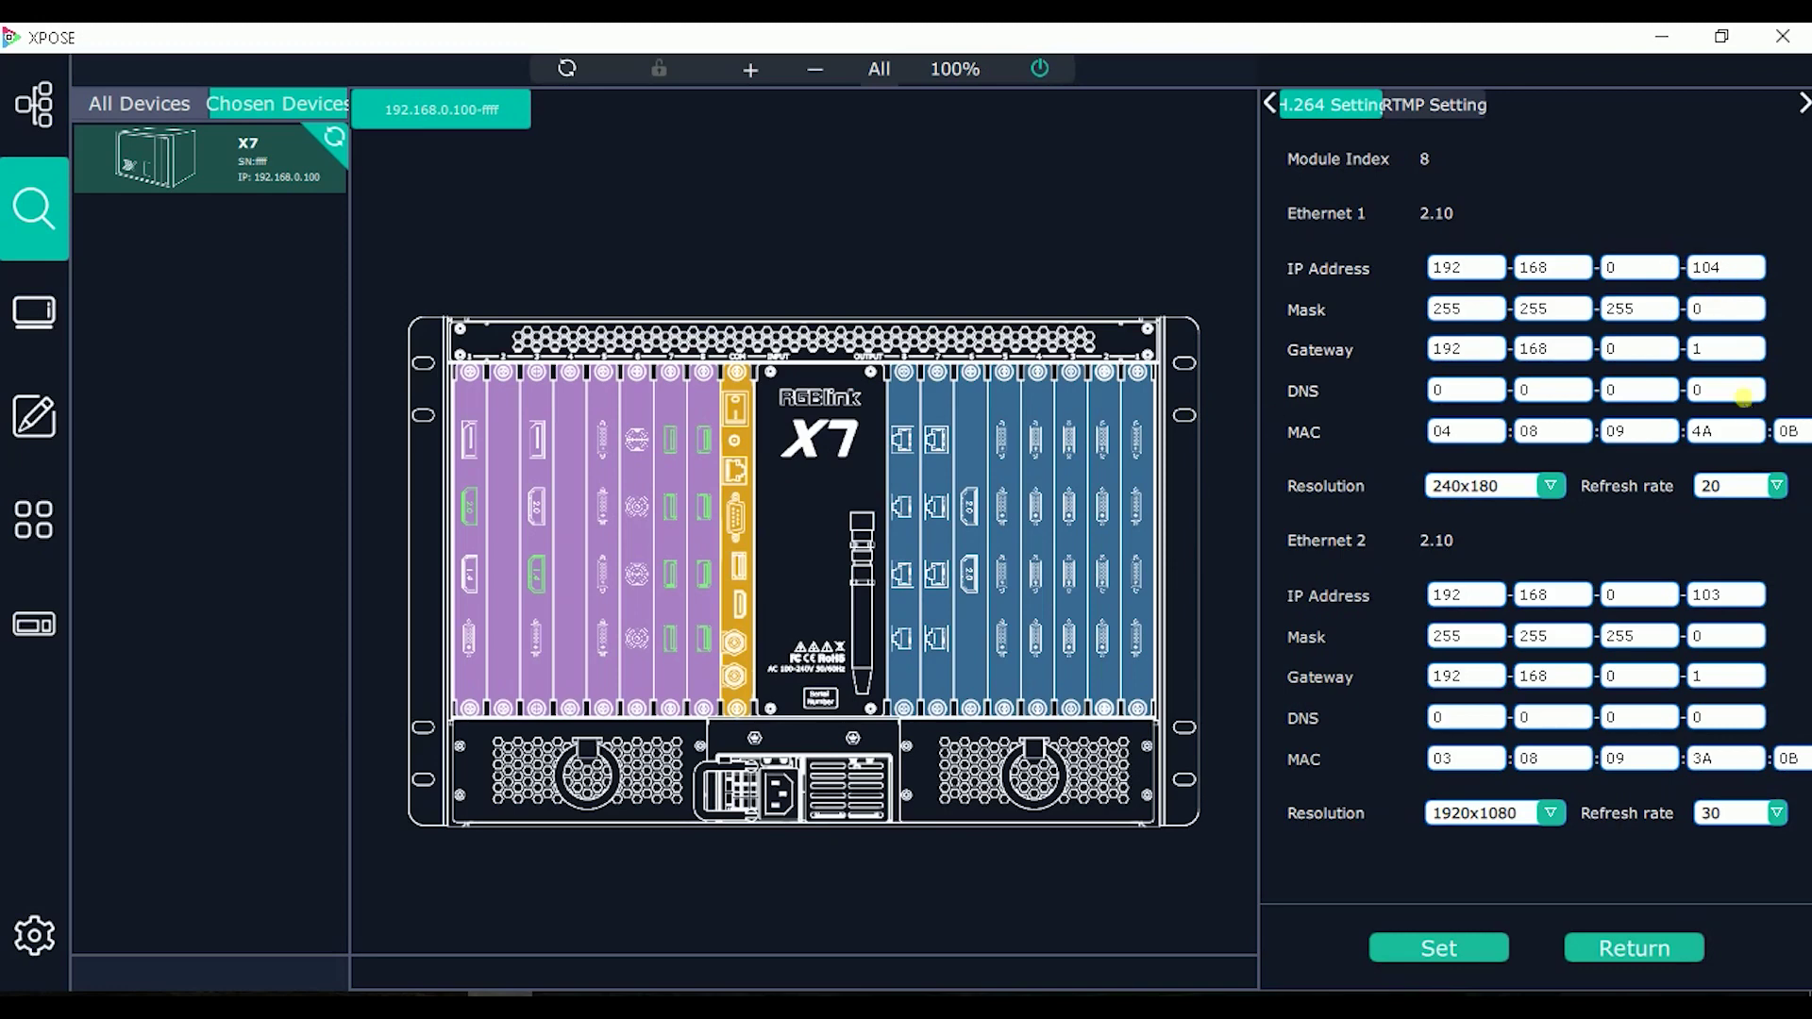
left_click(19, 436)
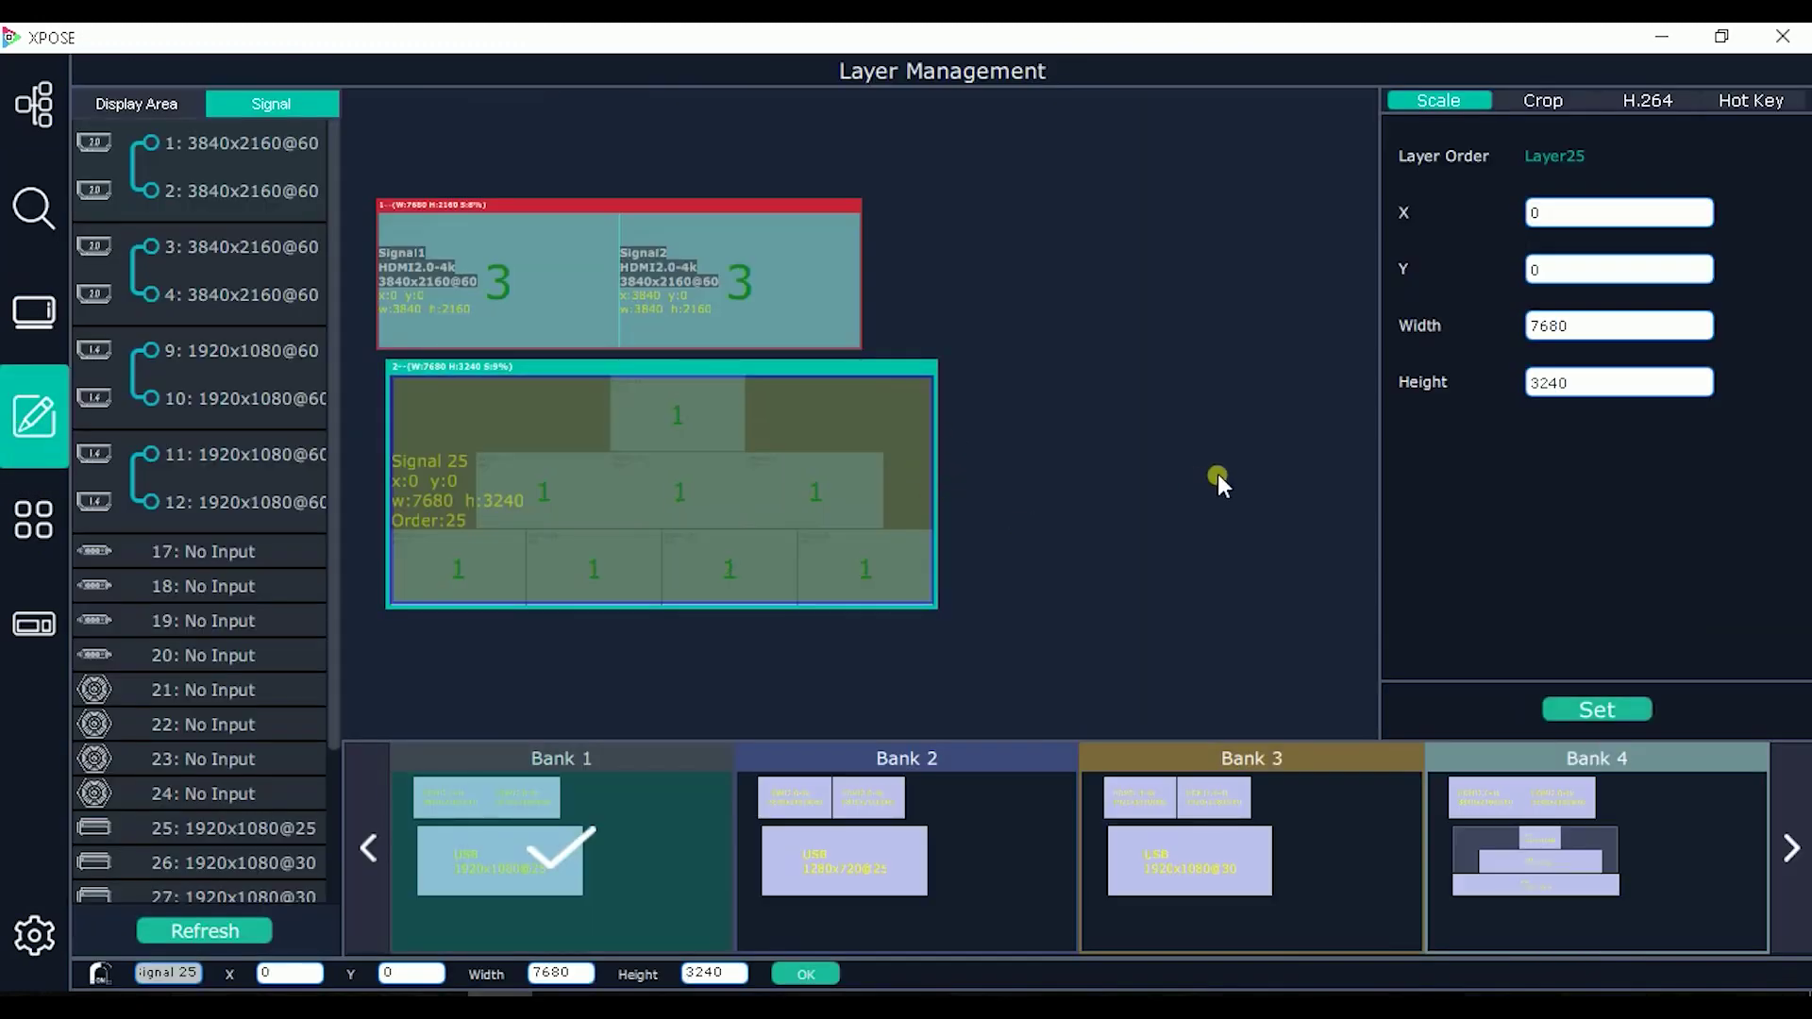
left_click(1649, 100)
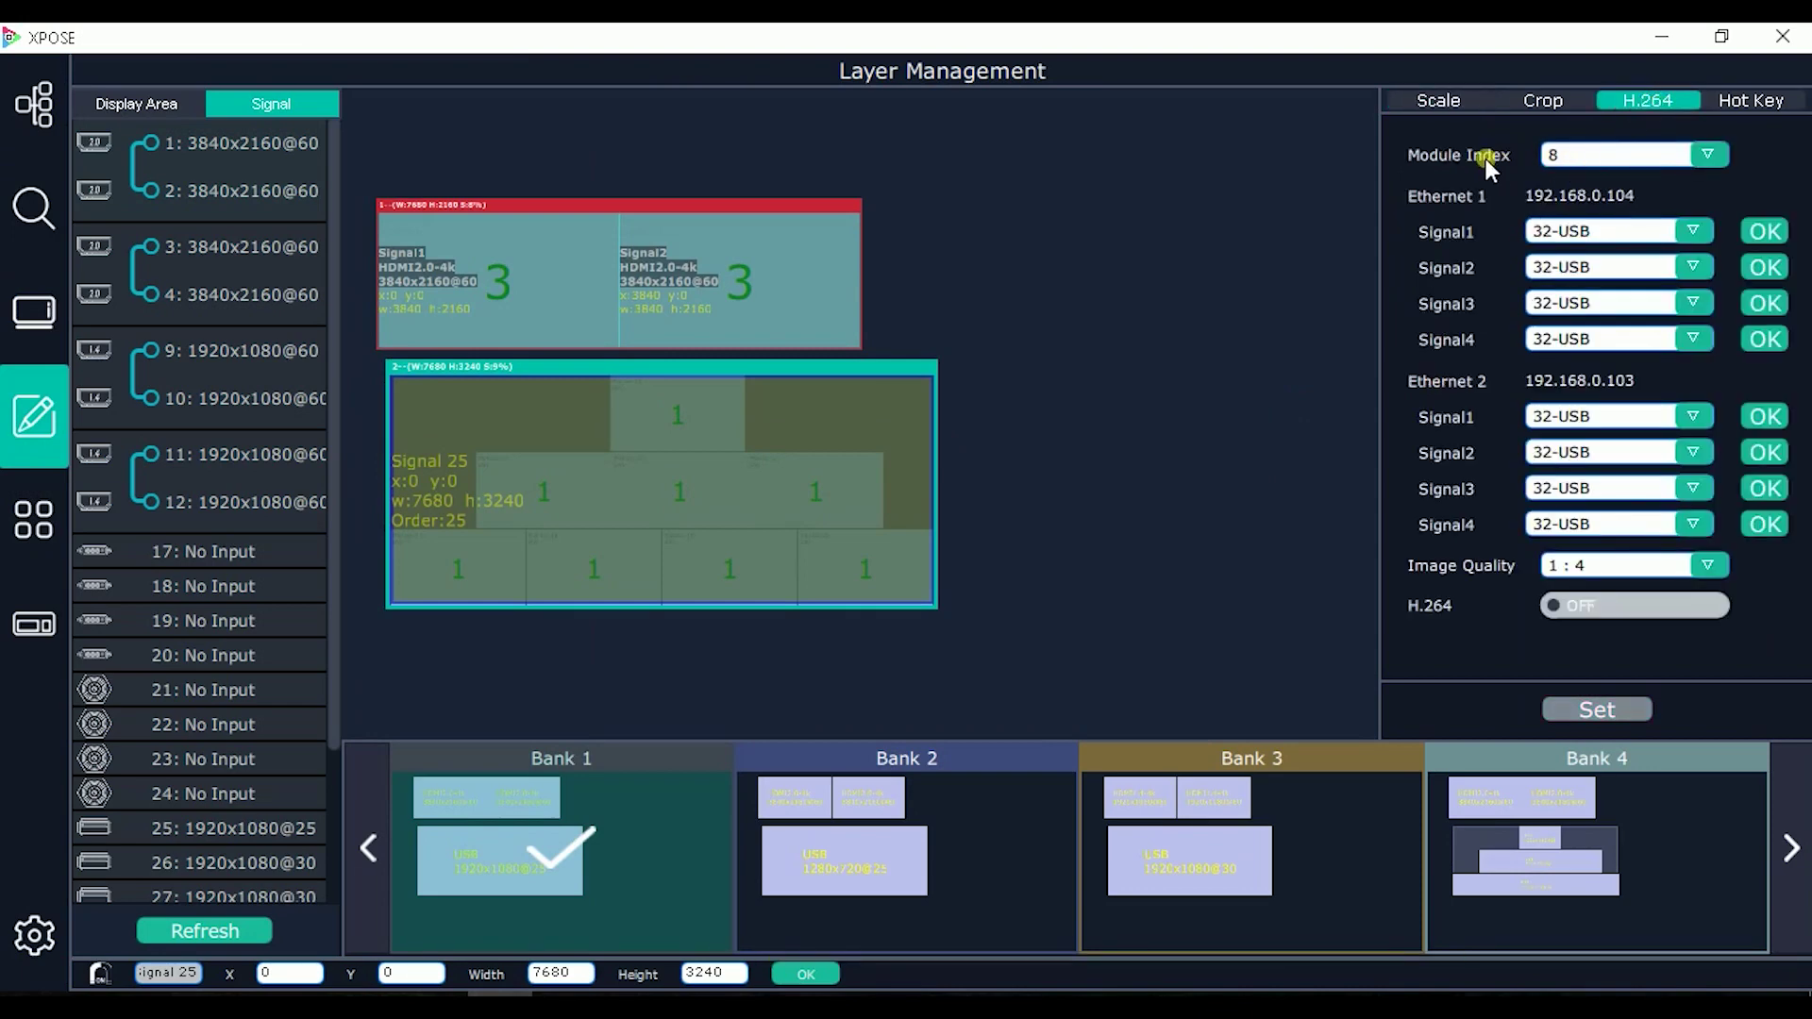
Step: Keep module 8 and stream HDMI inputs 1–4 (HDMI20-4k60) on Ethernet 1 Signal1–4
left_click(1626, 158)
left_click(1583, 199)
left_click(1625, 233)
left_click(1604, 277)
left_click(1689, 267)
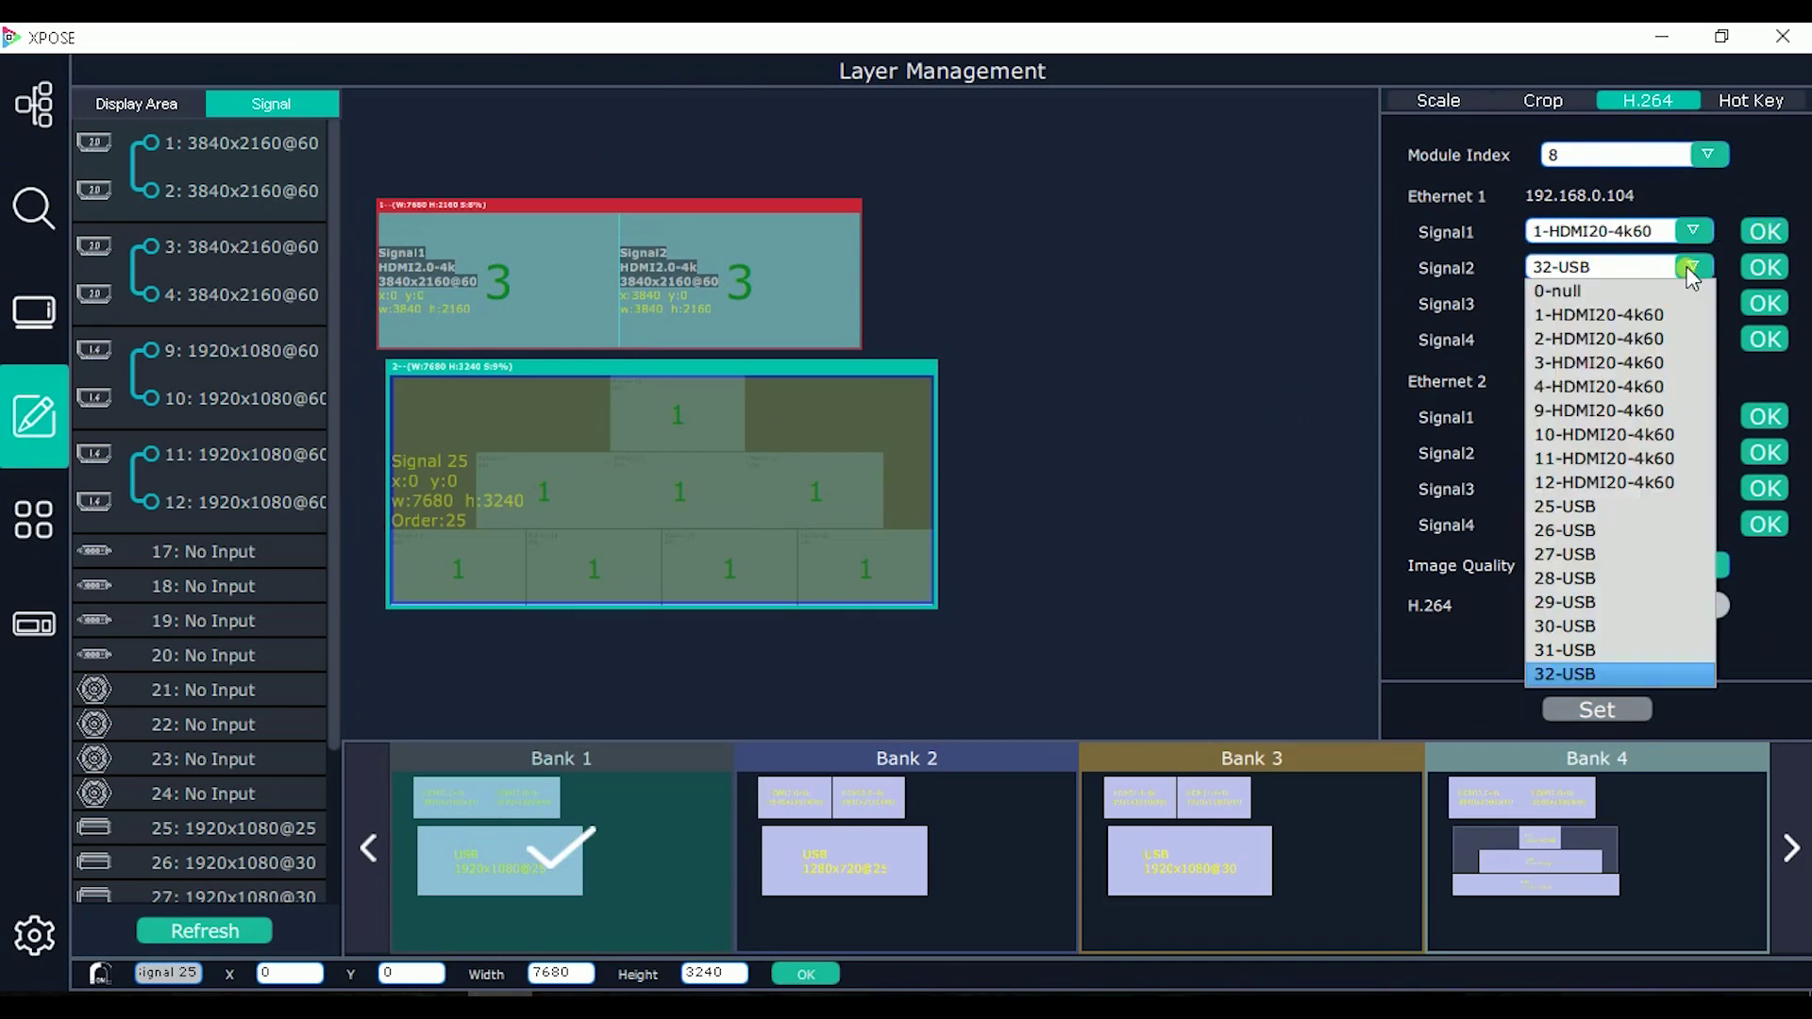
left_click(1619, 339)
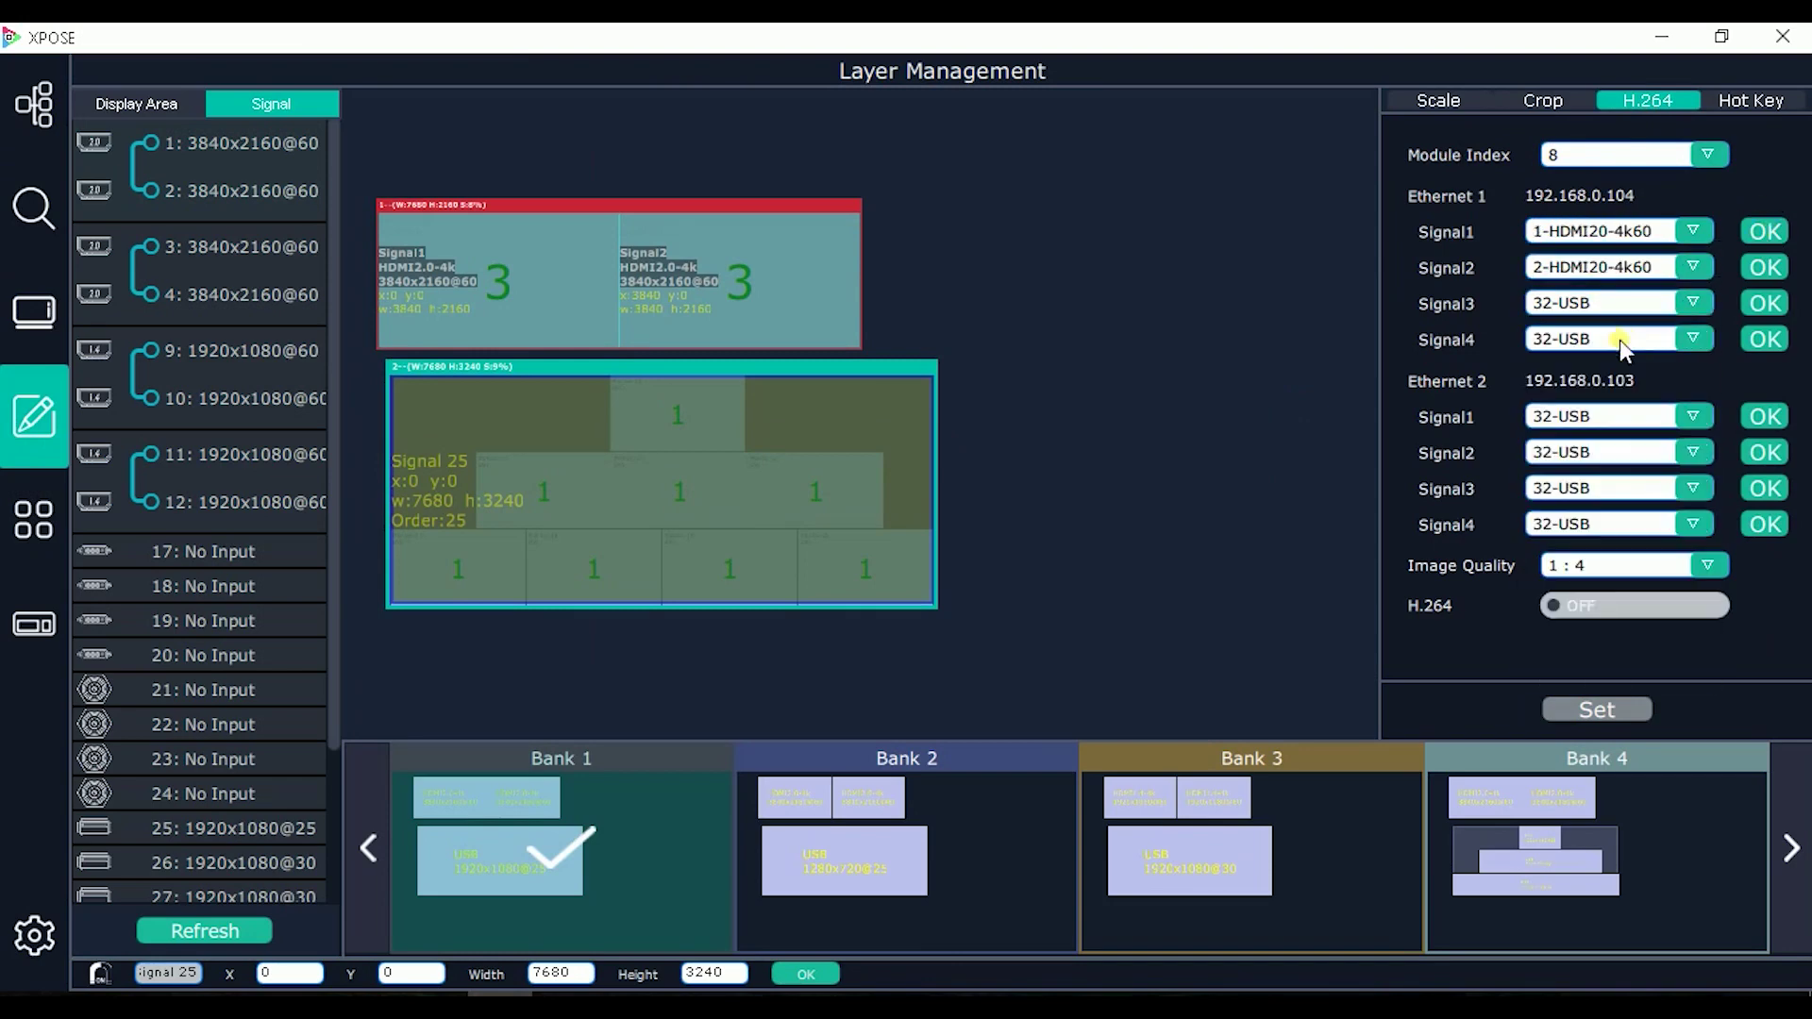
left_click(1687, 302)
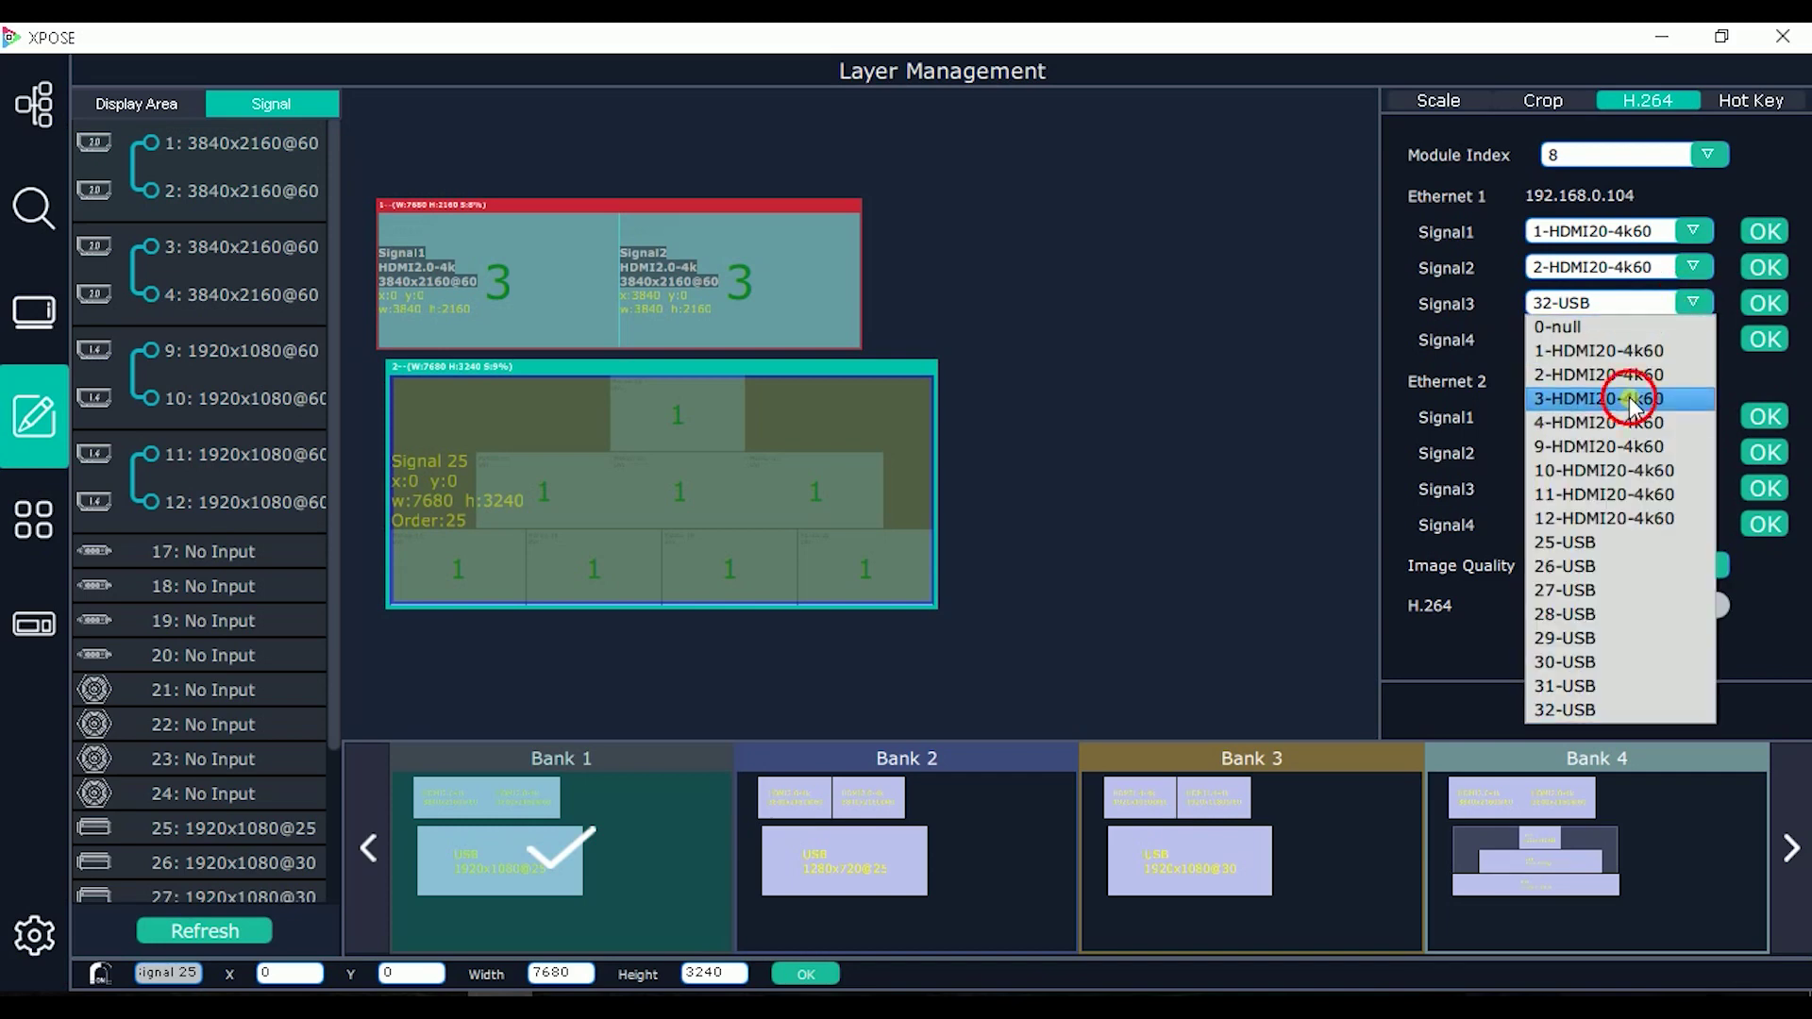
left_click(1629, 398)
left_click(1661, 339)
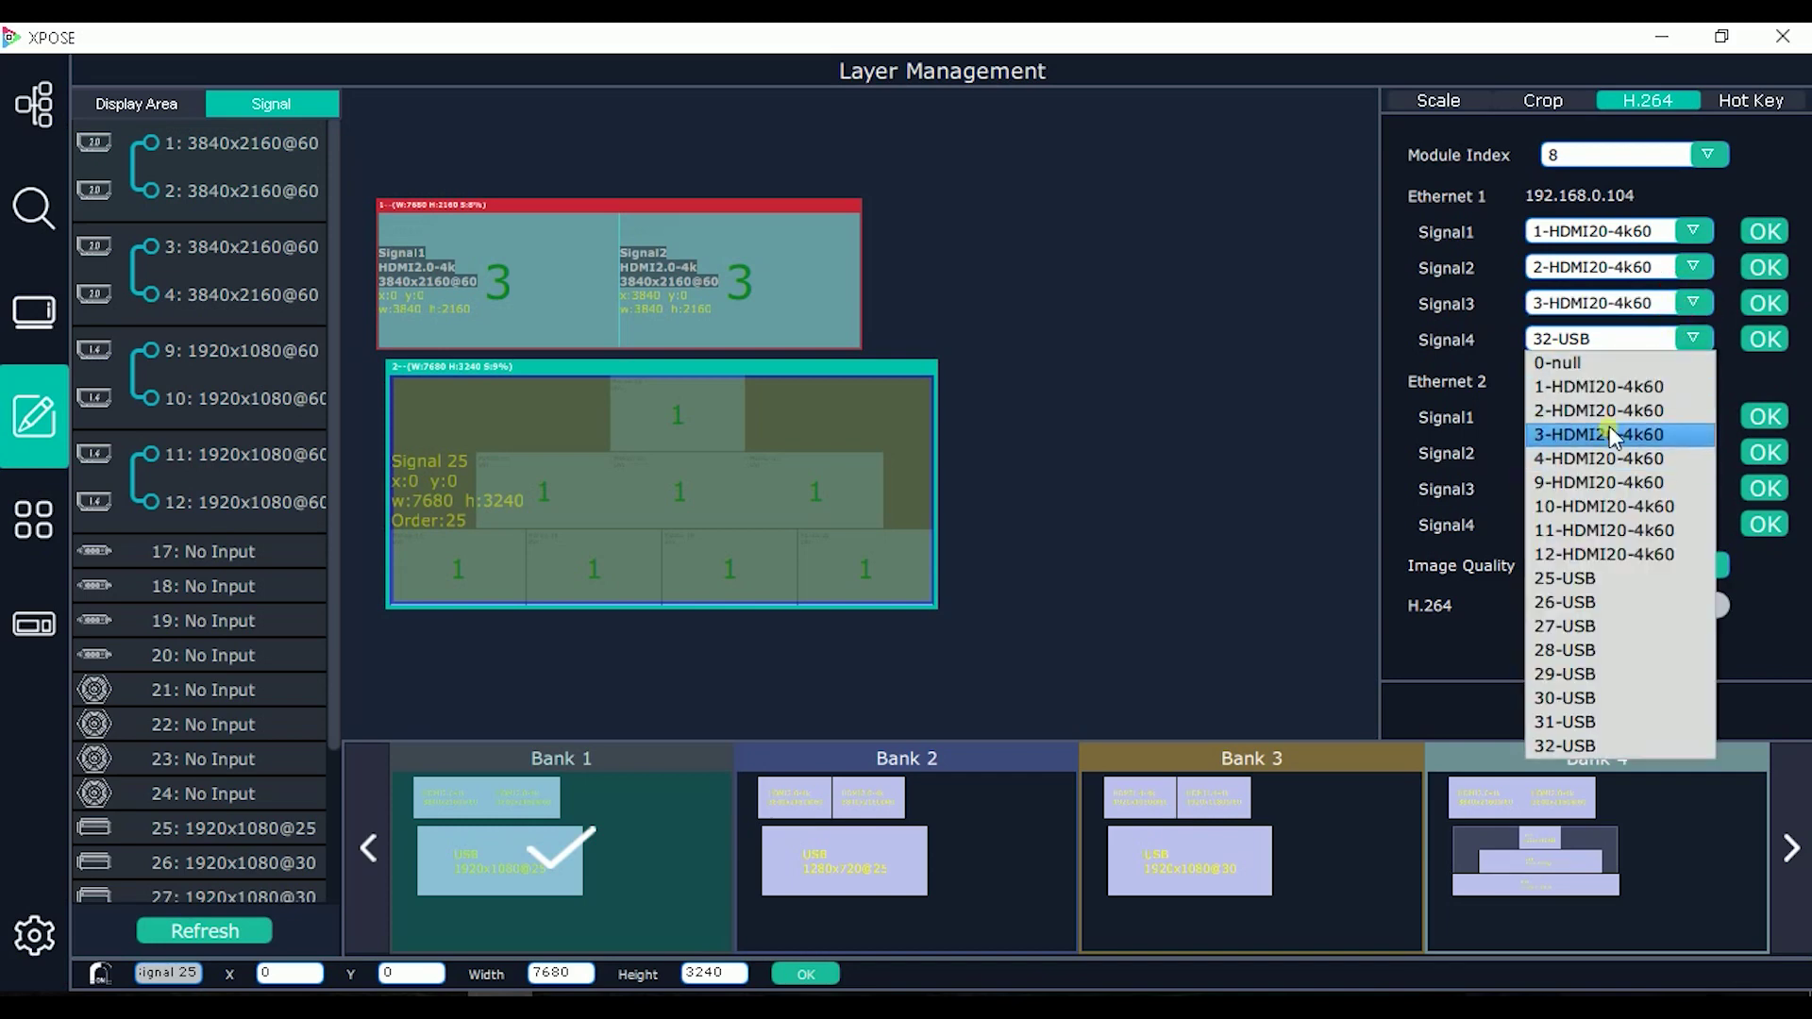
left_click(1606, 457)
left_click(1758, 303)
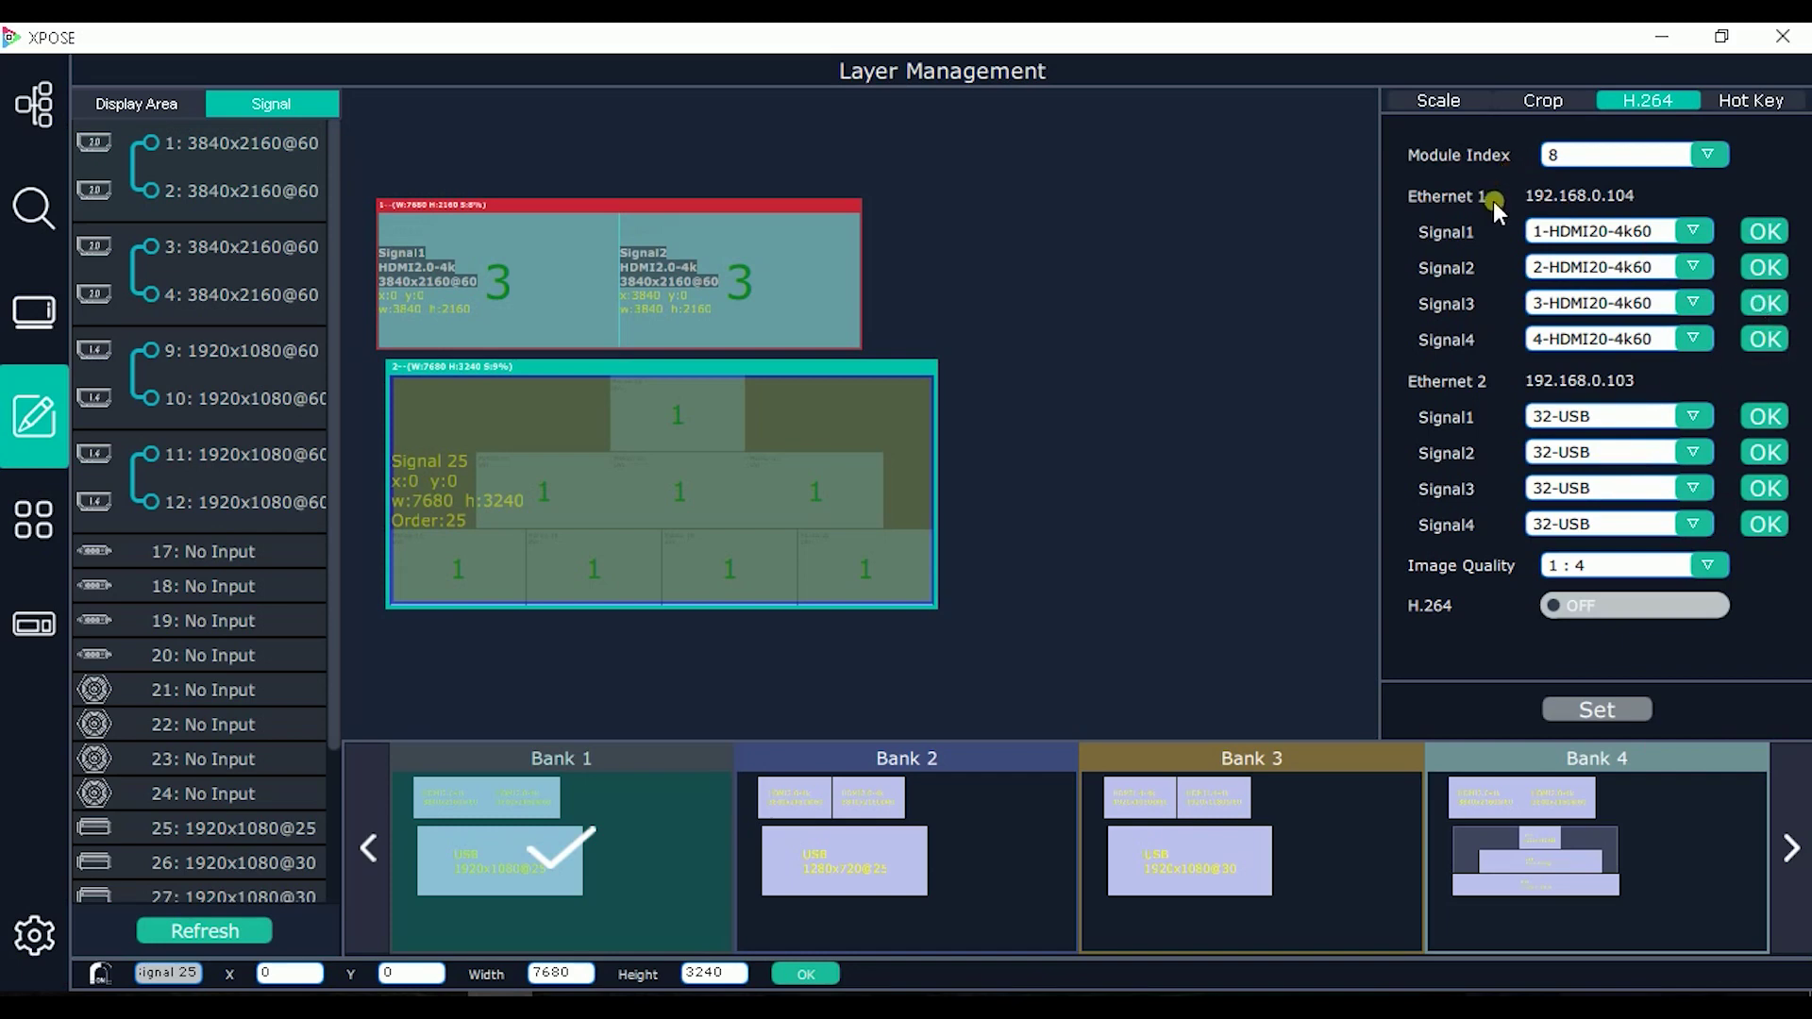
Step: Assign Ethernet 2 Signal1–4 to 25-USB, 26-USB, 28-USB and 29-USB
left_click(1658, 416)
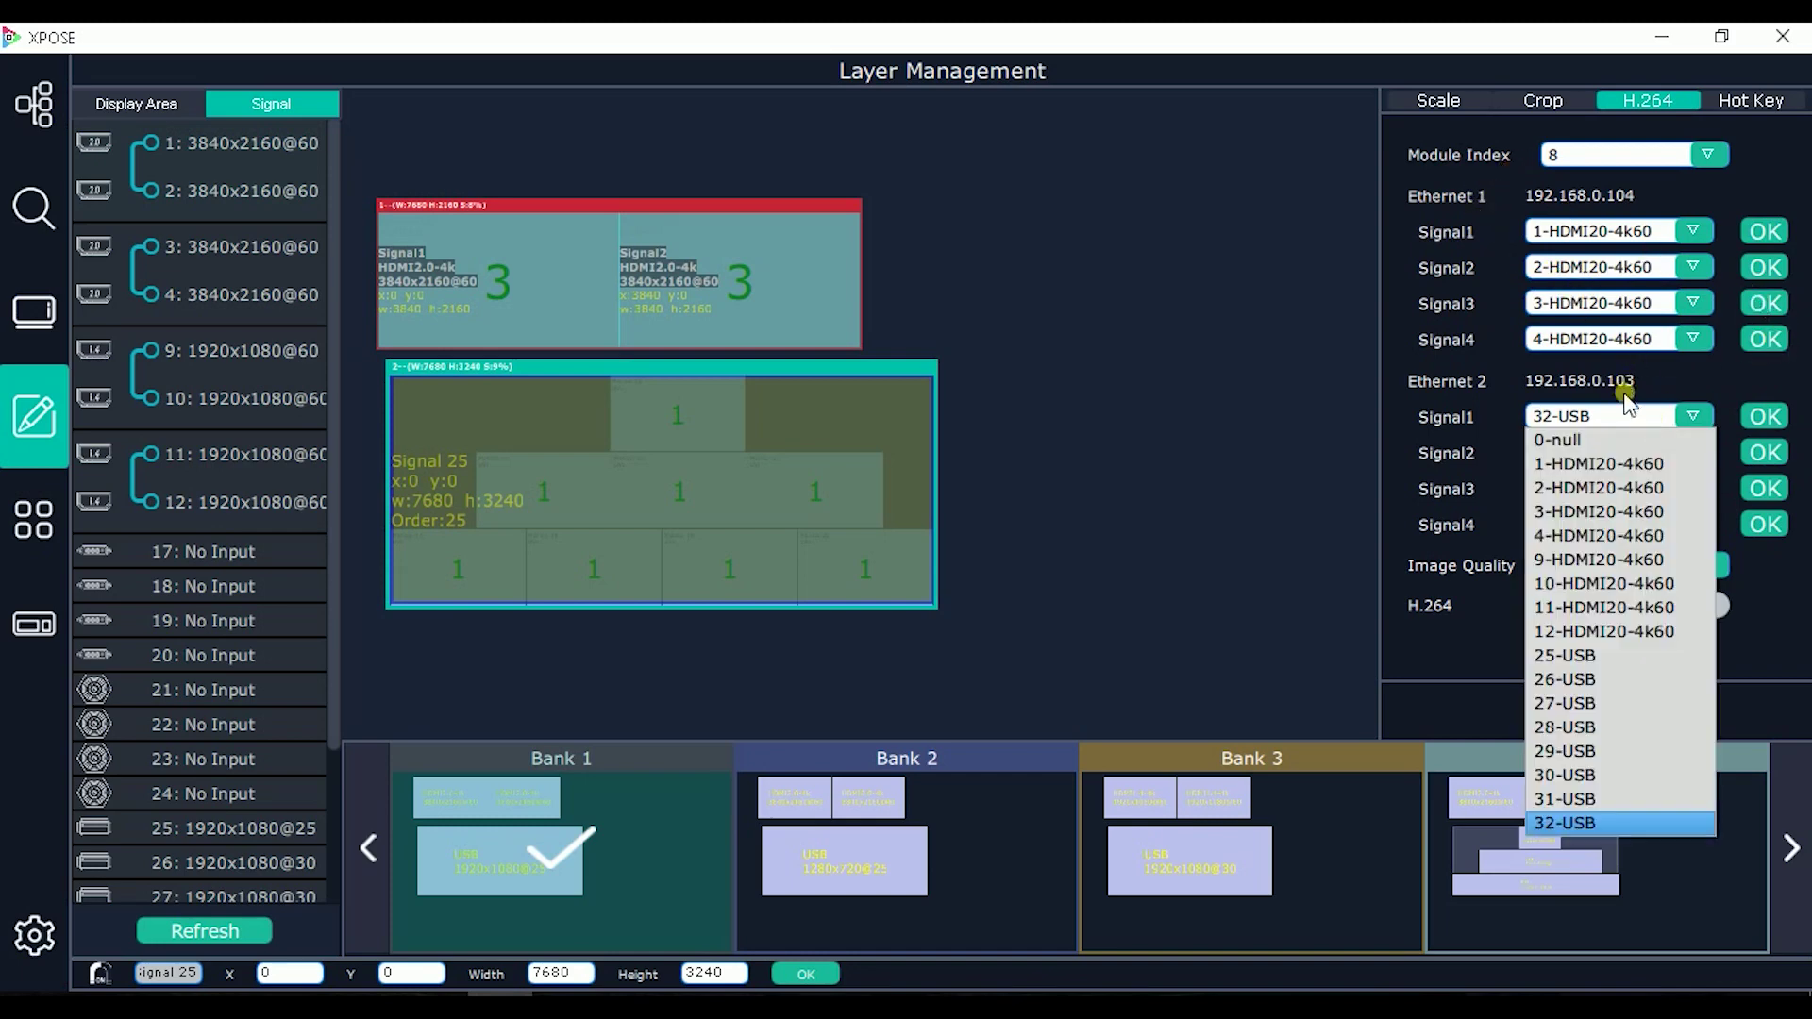
left_click(1587, 655)
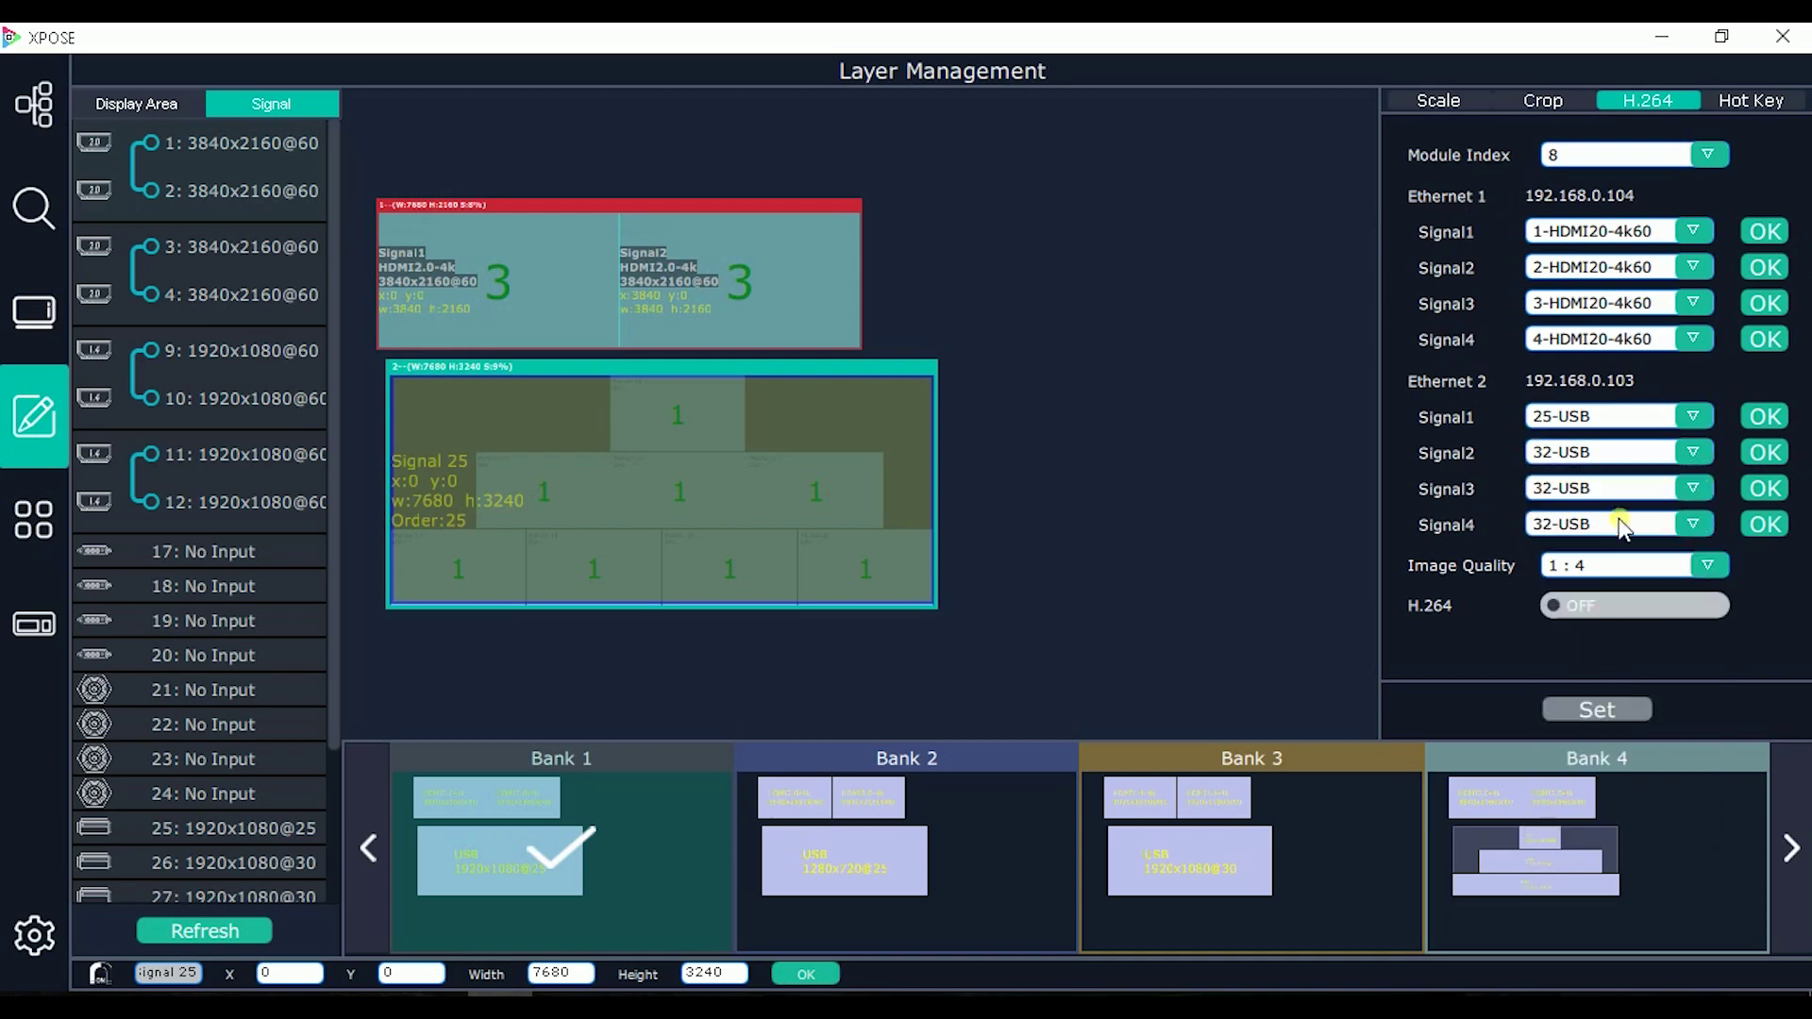
left_click(1624, 453)
left_click(1585, 715)
left_click(1607, 491)
left_click(1597, 799)
left_click(1585, 534)
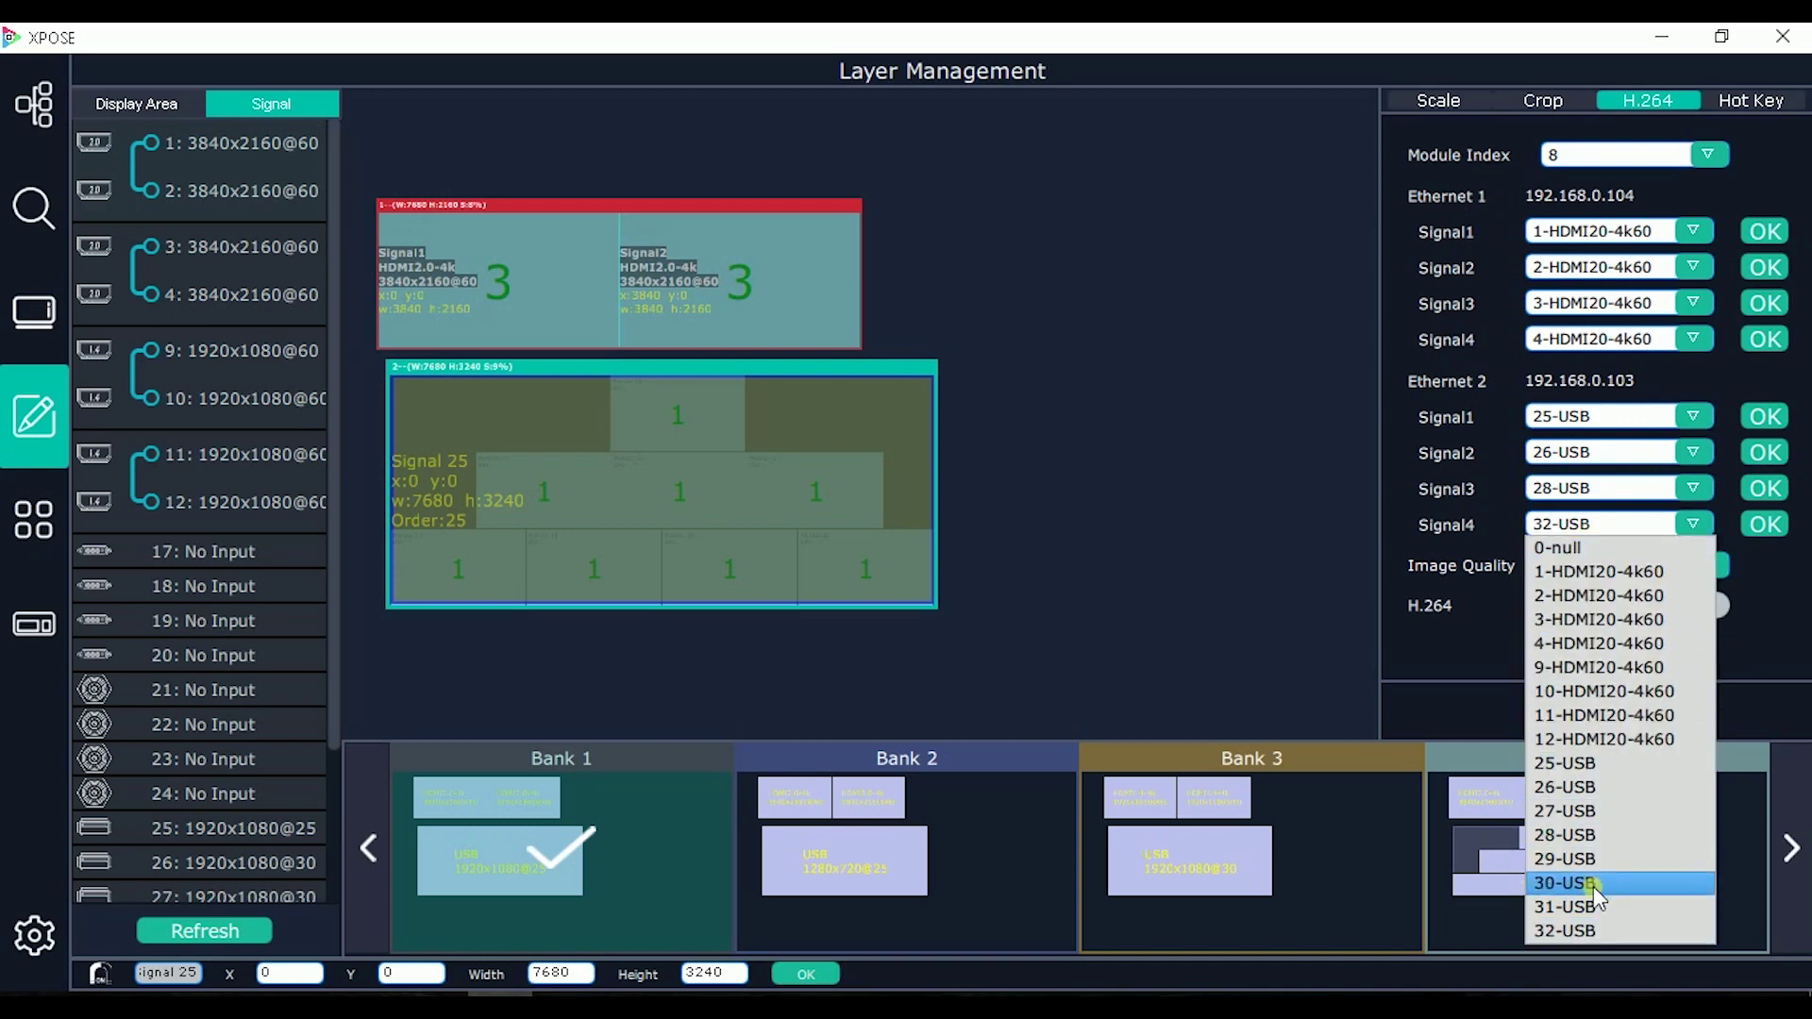
left_click(1598, 855)
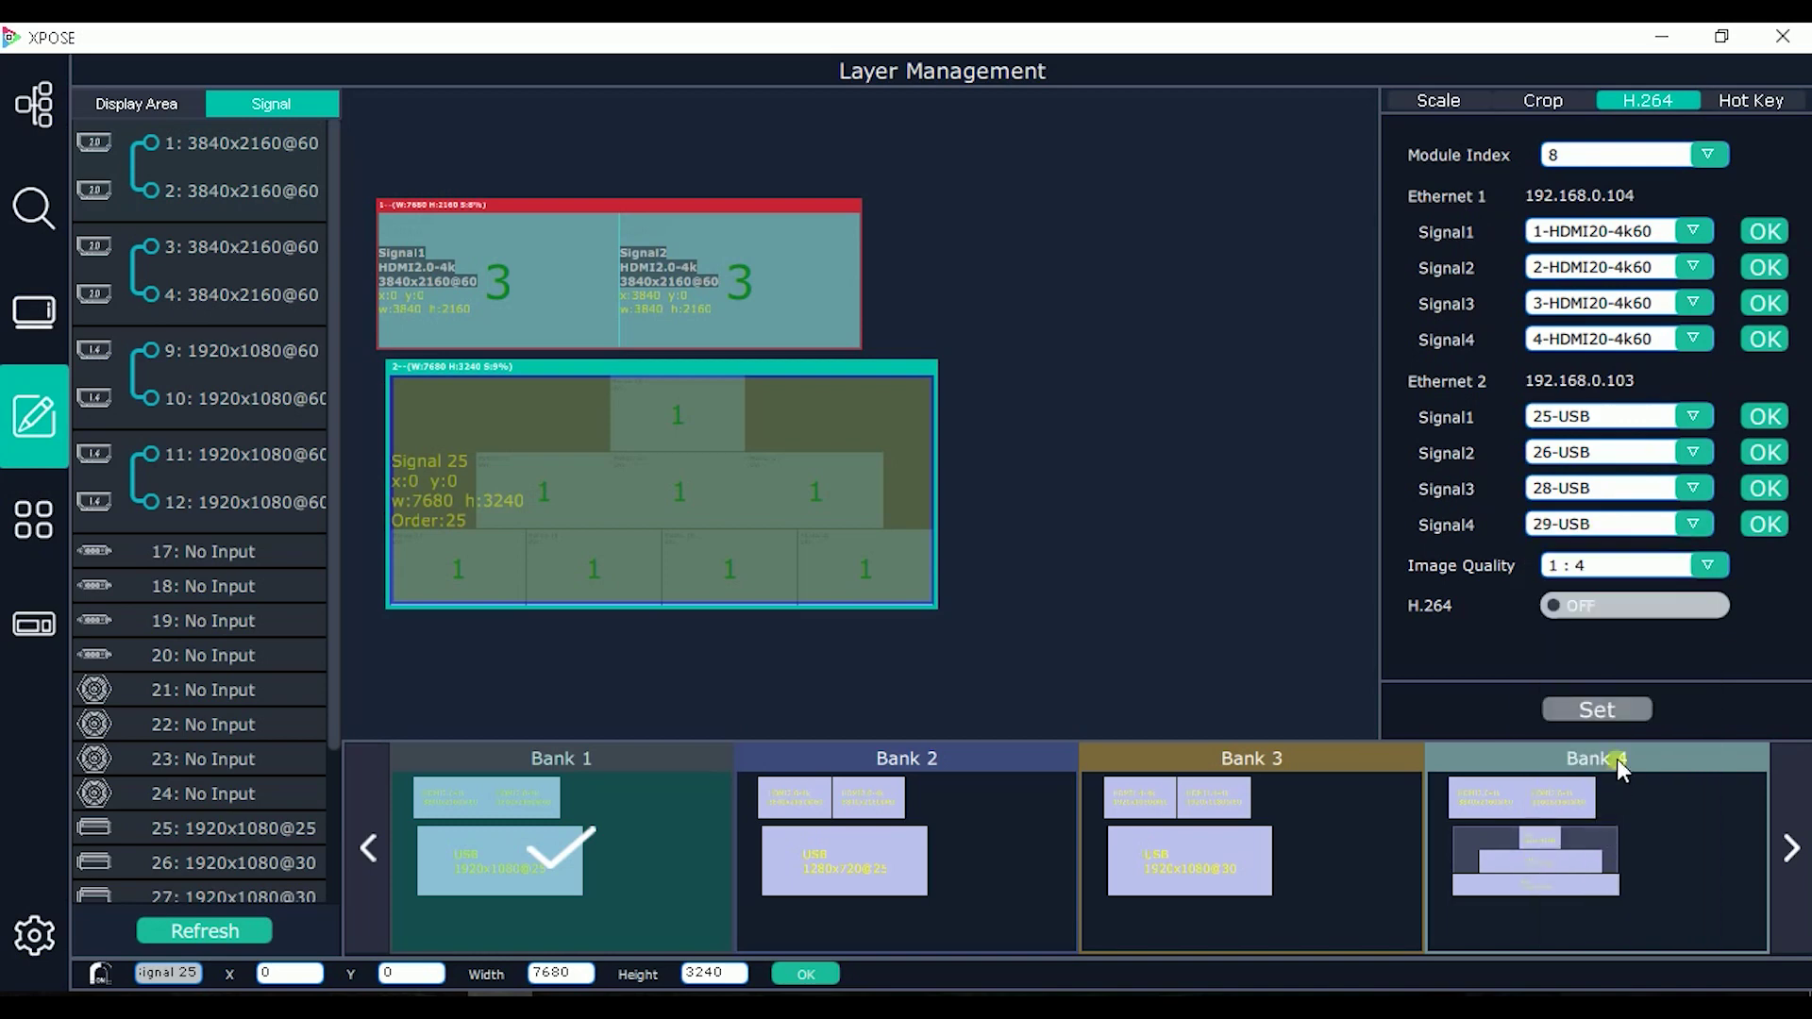
Step: Correct Ethernet 2 Signal3 to 27-USB and Signal4 to 28-USB
left_click(1619, 485)
left_click(1621, 484)
left_click(1602, 422)
left_click(1602, 422)
left_click(1598, 486)
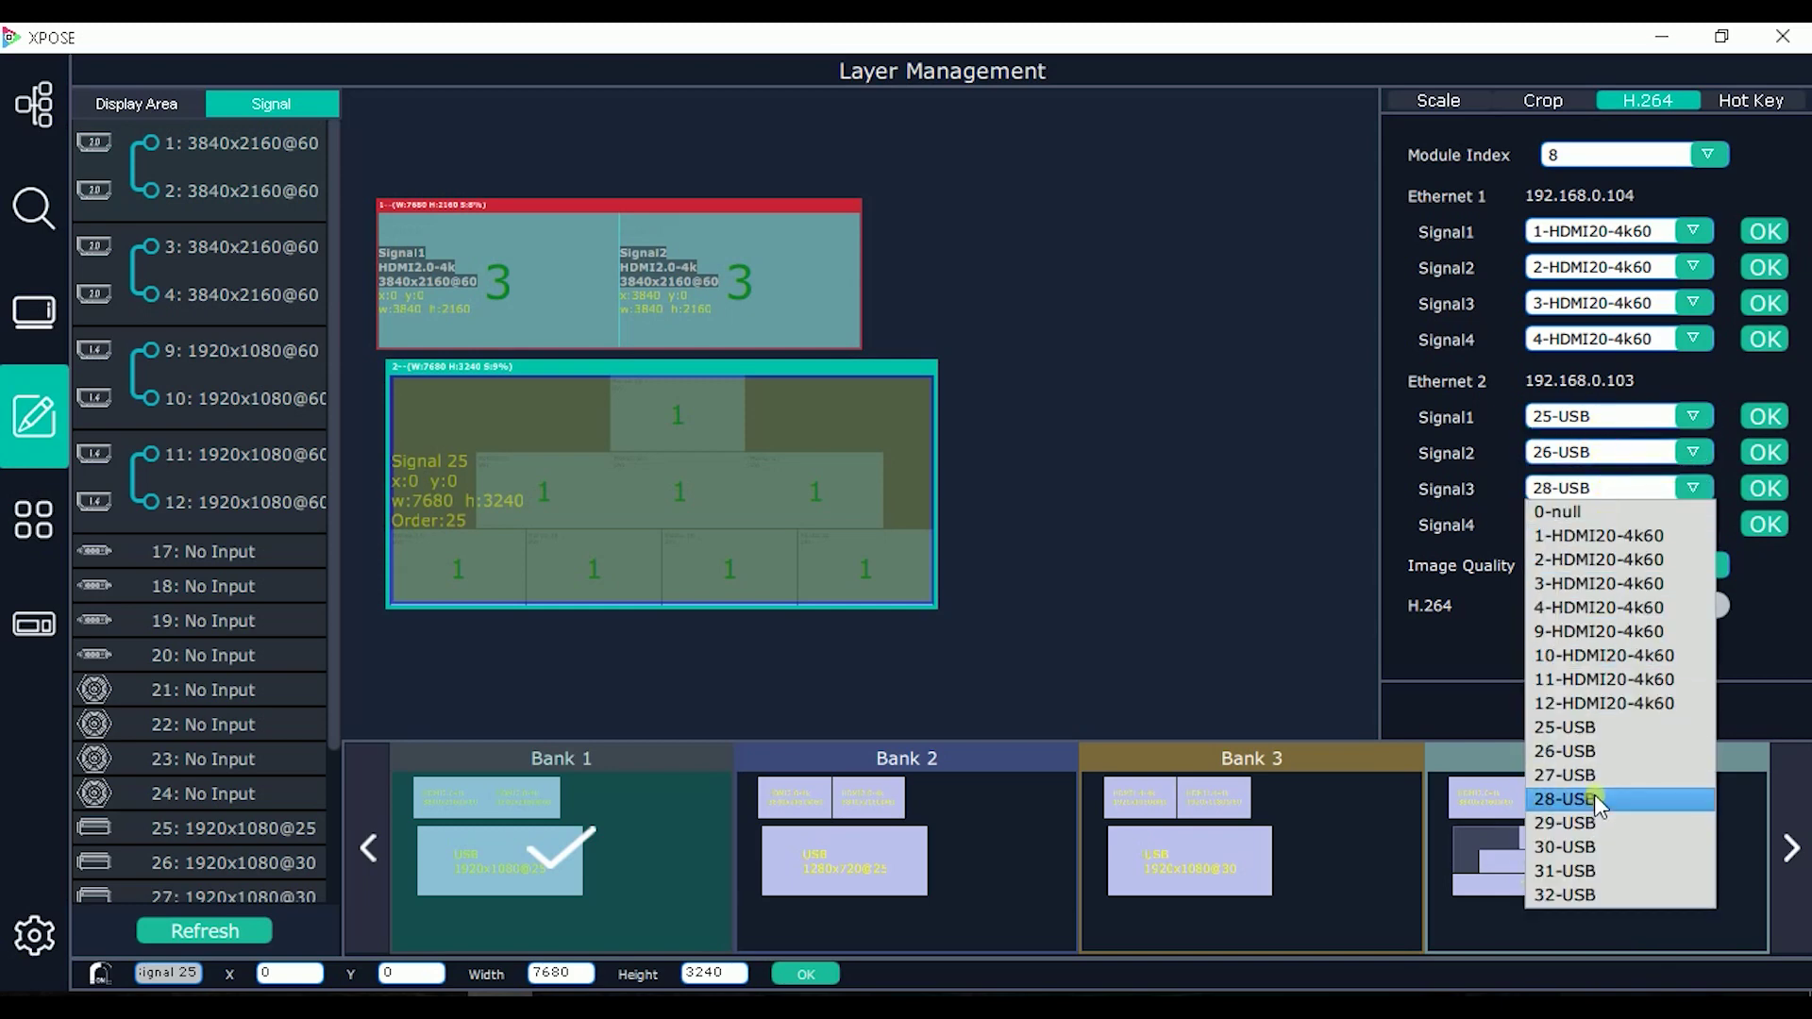
left_click(1594, 775)
left_click(1604, 525)
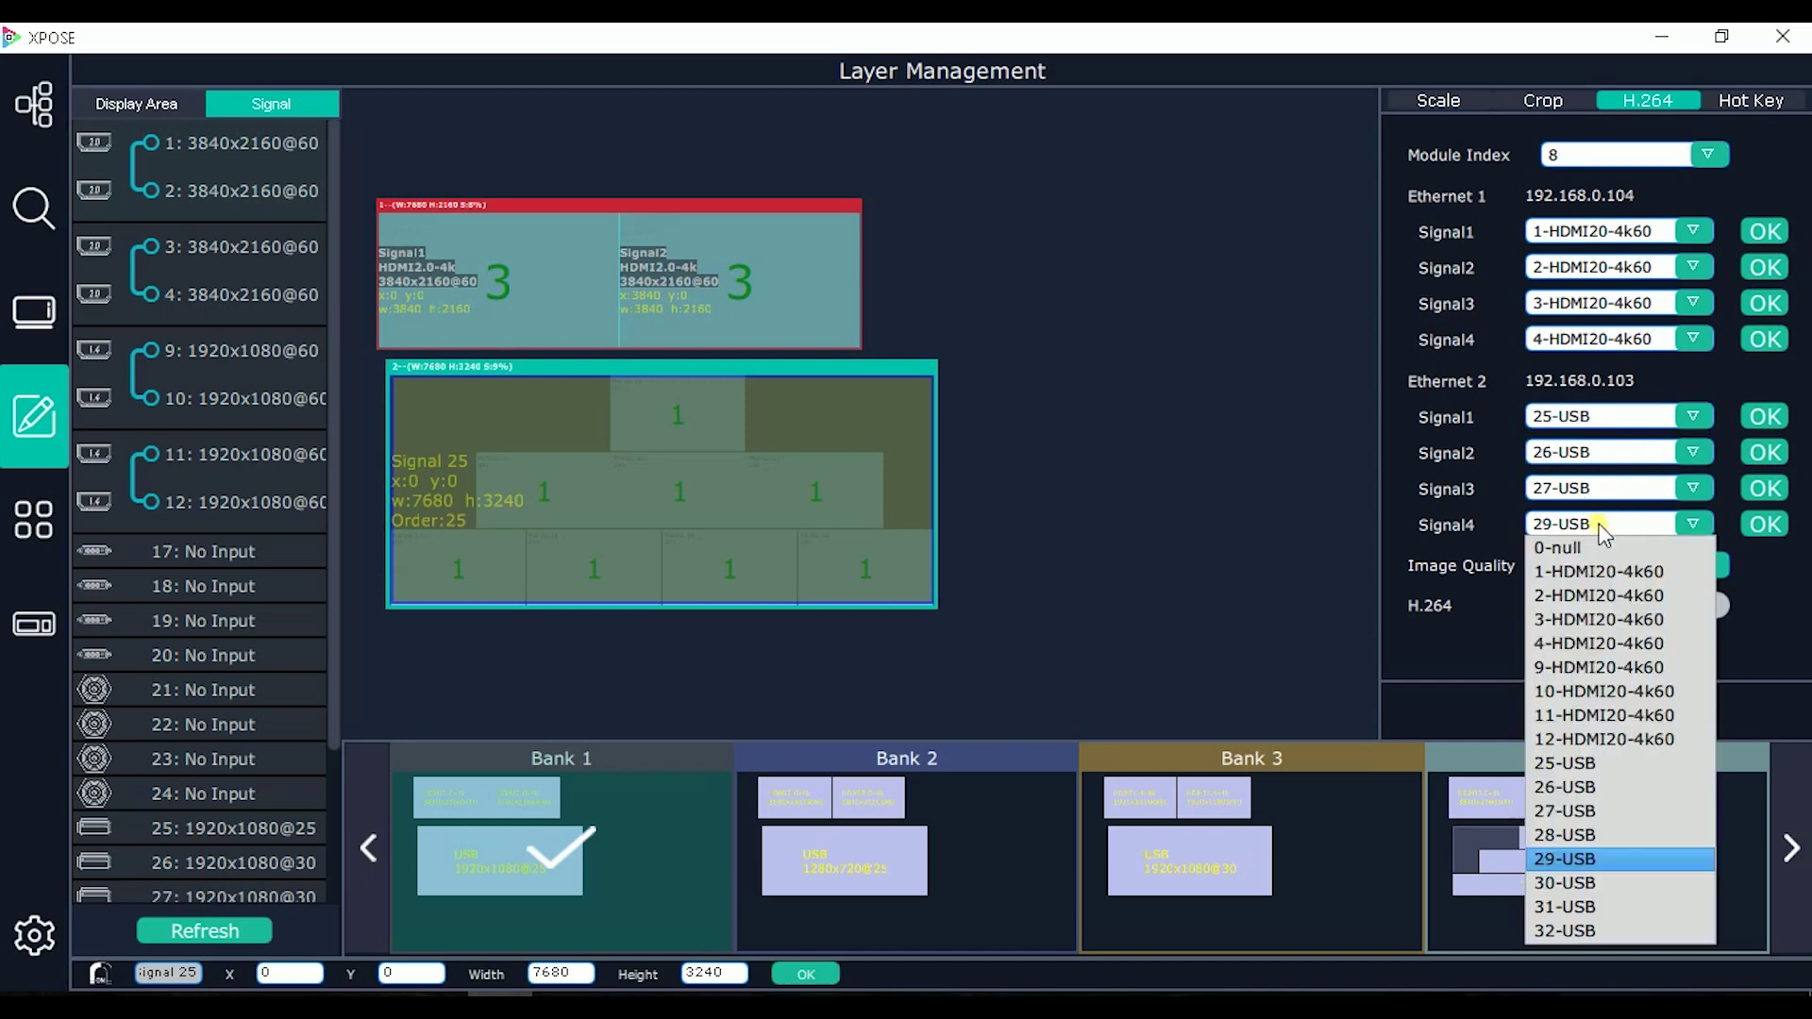
left_click(1583, 834)
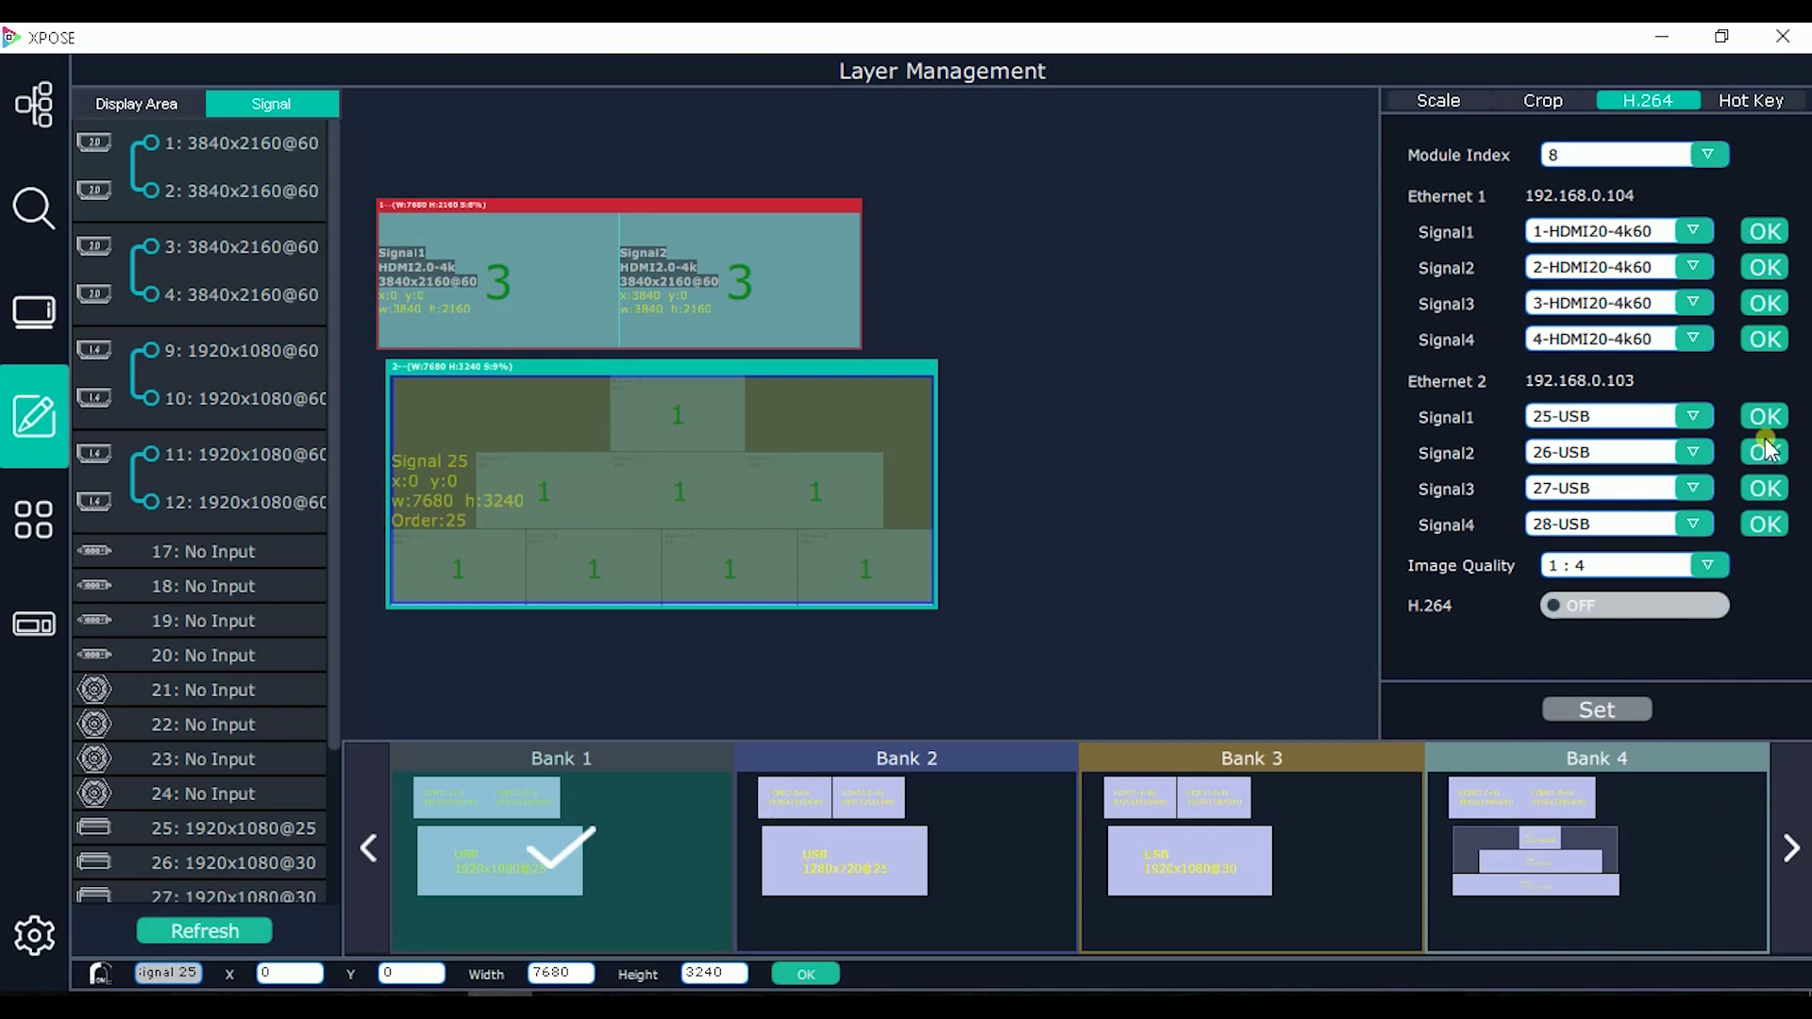
Step: Keep image quality at 1:4 and switch H.264 streaming on
left_click(1677, 566)
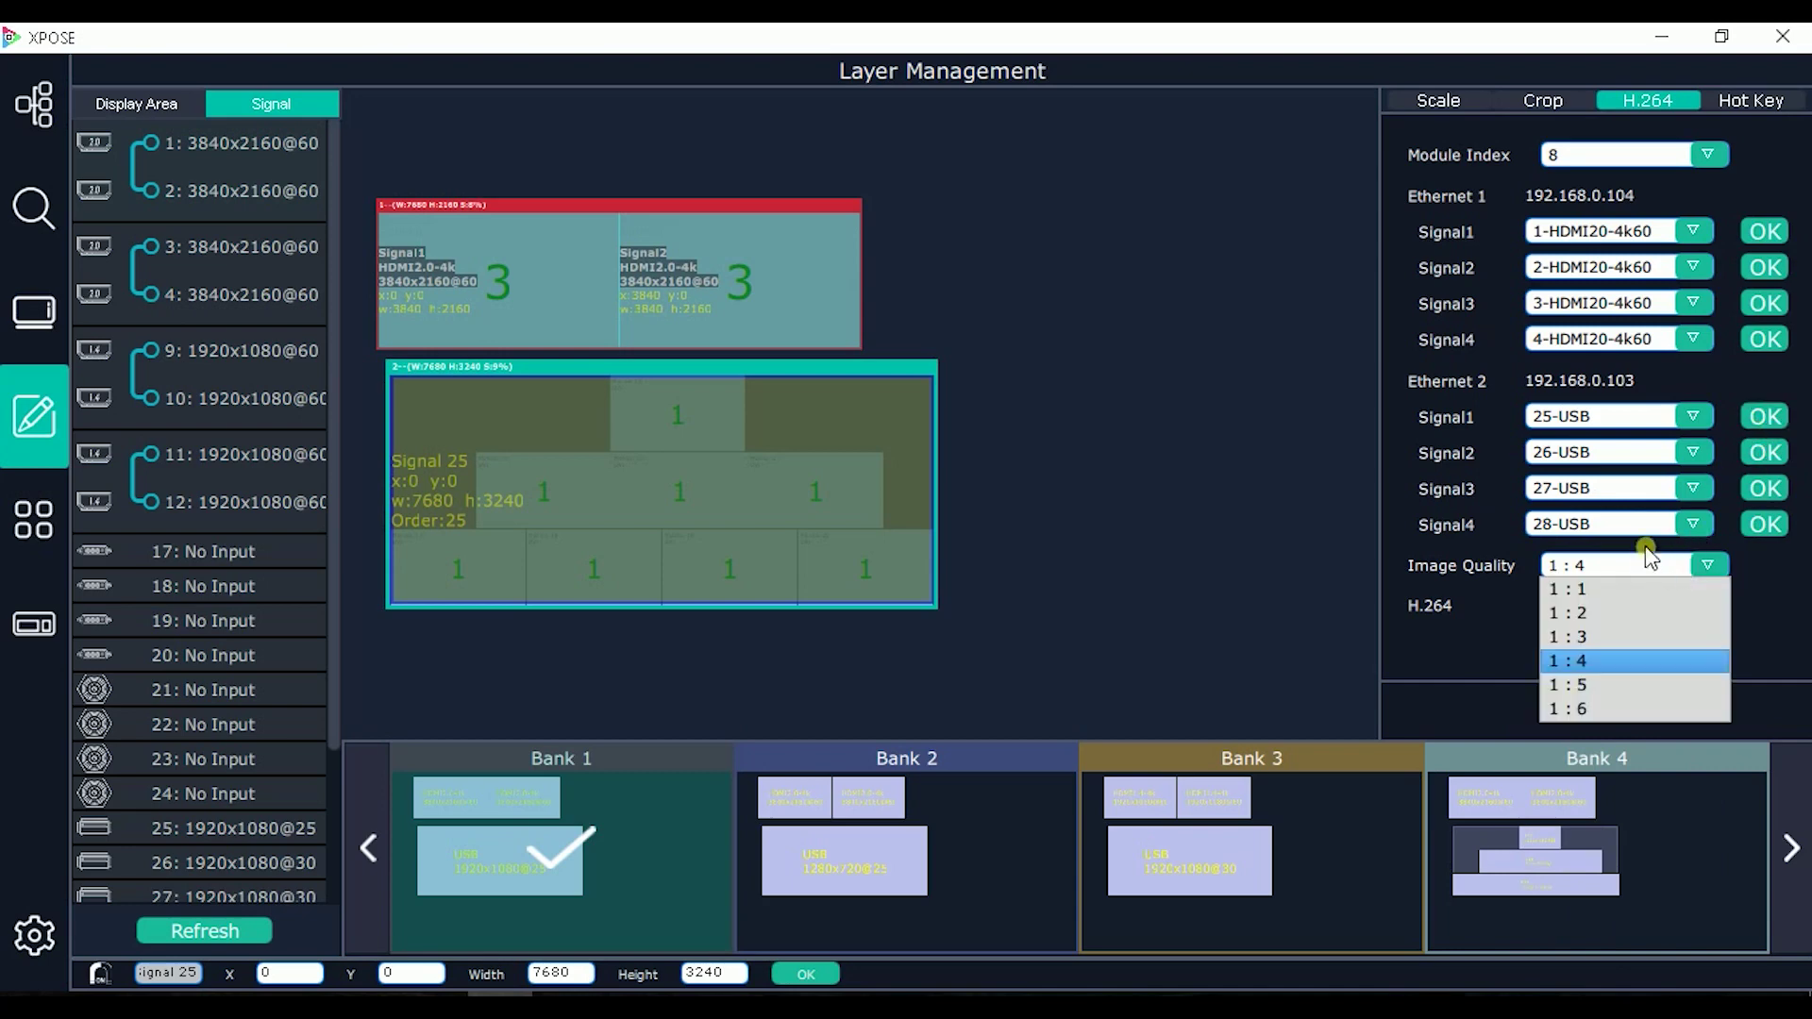
left_click(1587, 660)
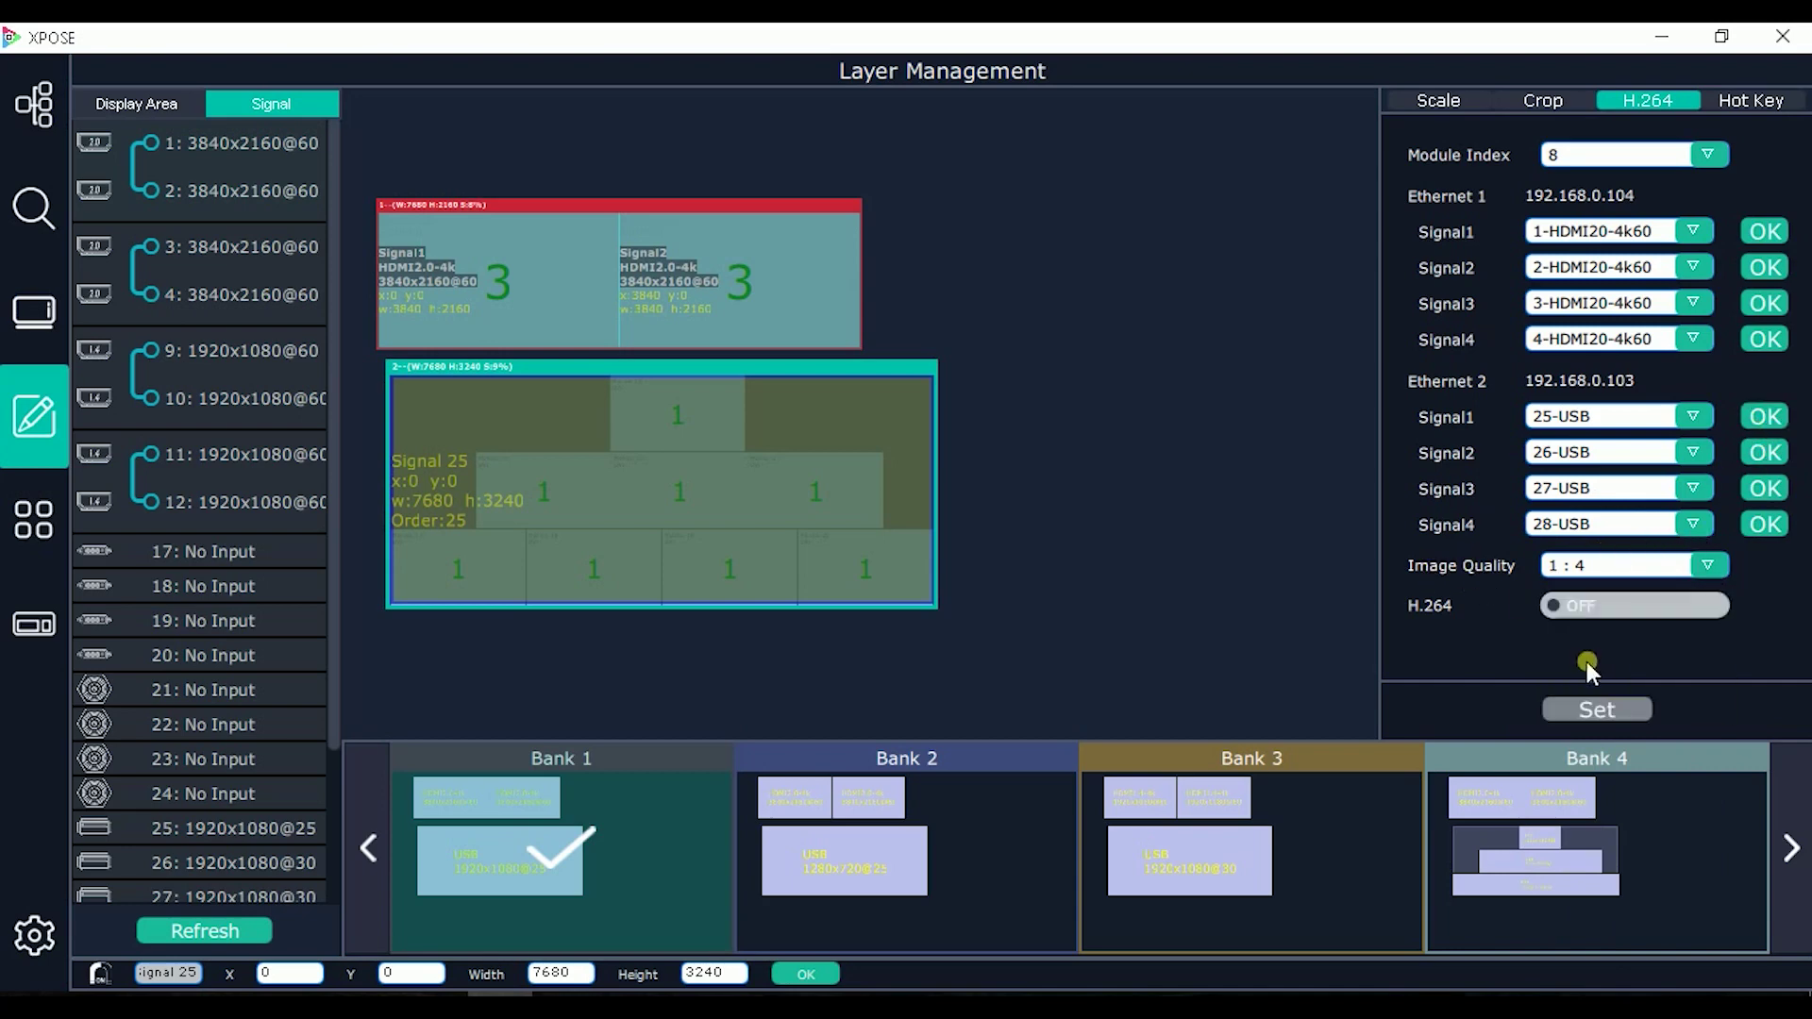
left_click(1568, 608)
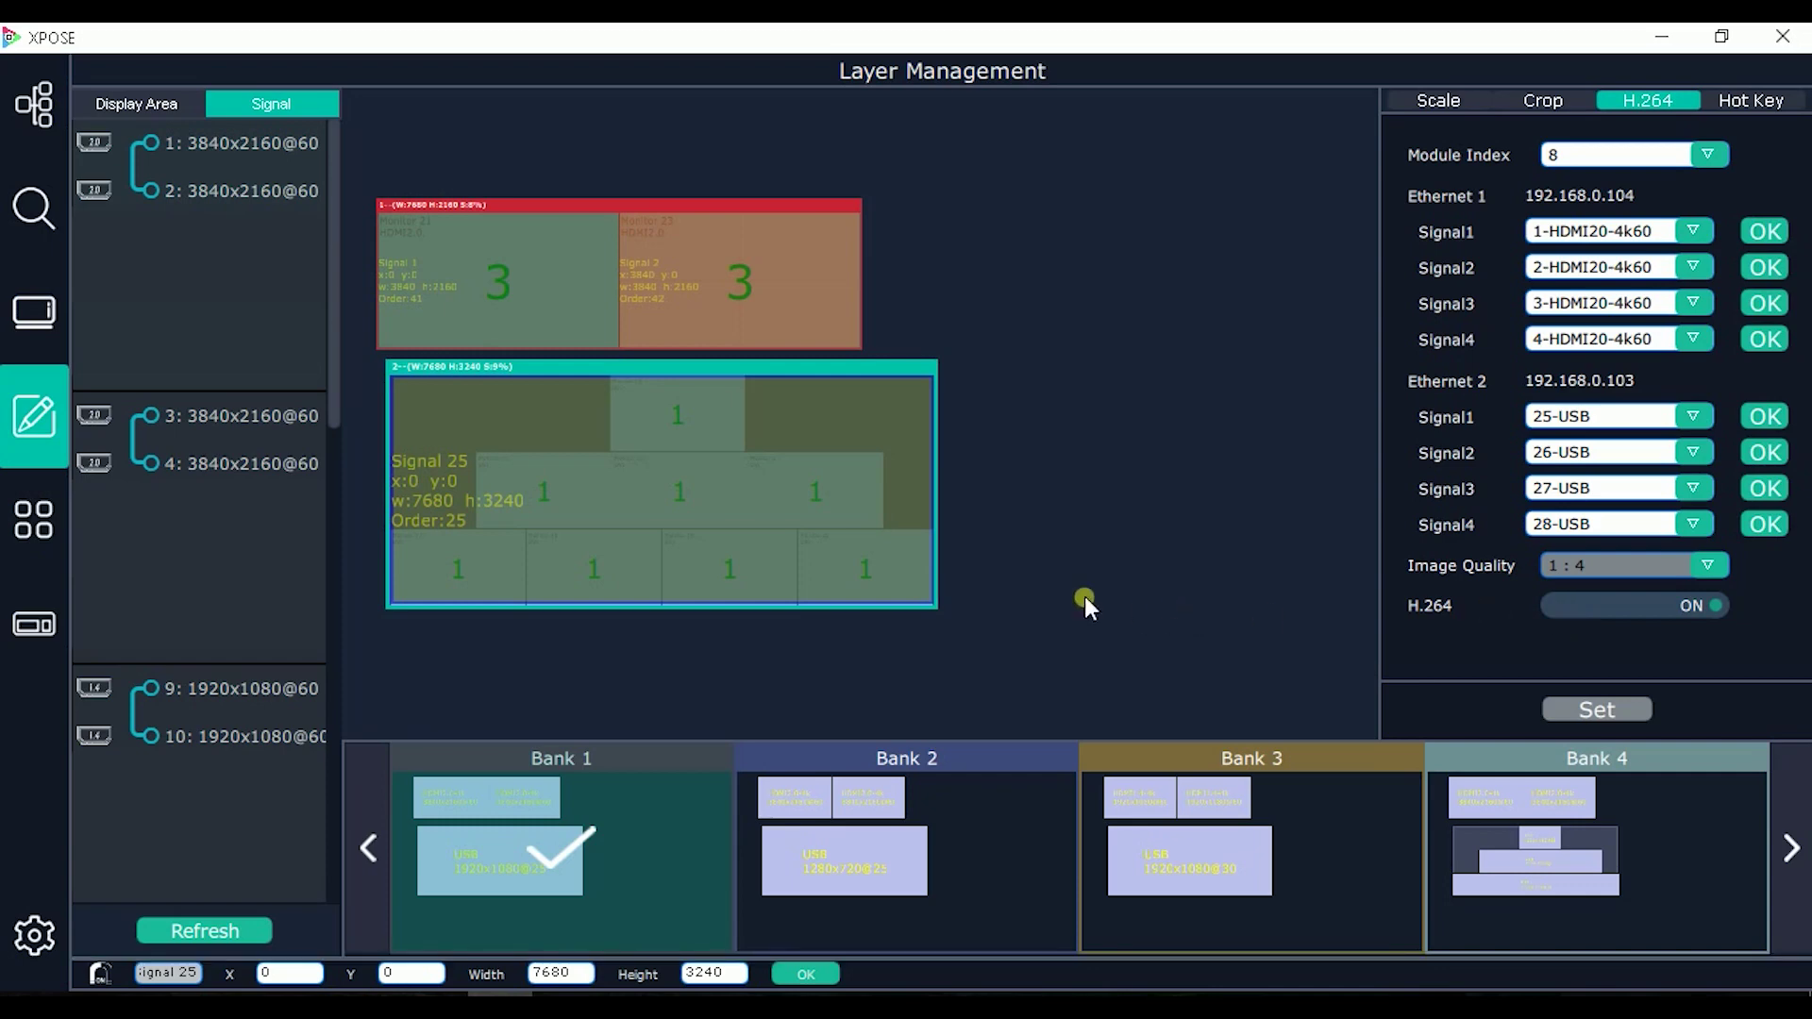
Step: Choose the Bank 4 thumbnail and go to Preset Management with Bank 4 in preview
scroll(231, 525, "down", 2)
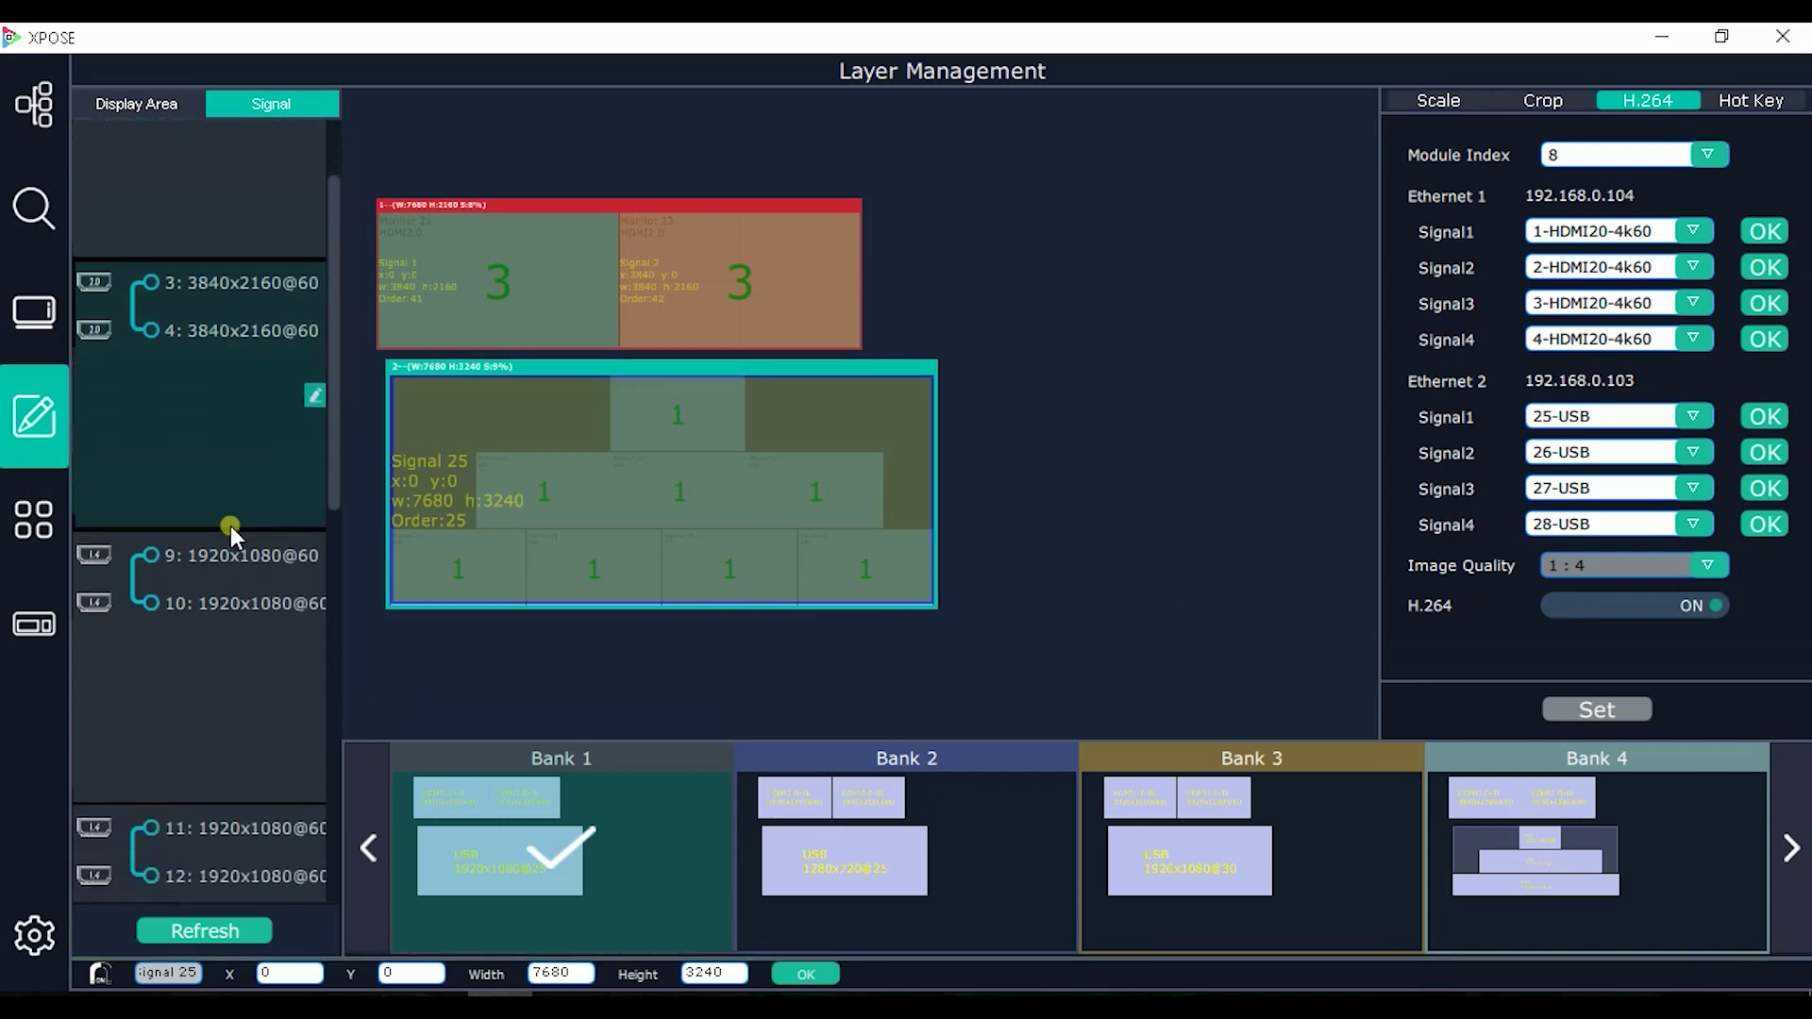
scroll(231, 528, "down", 6)
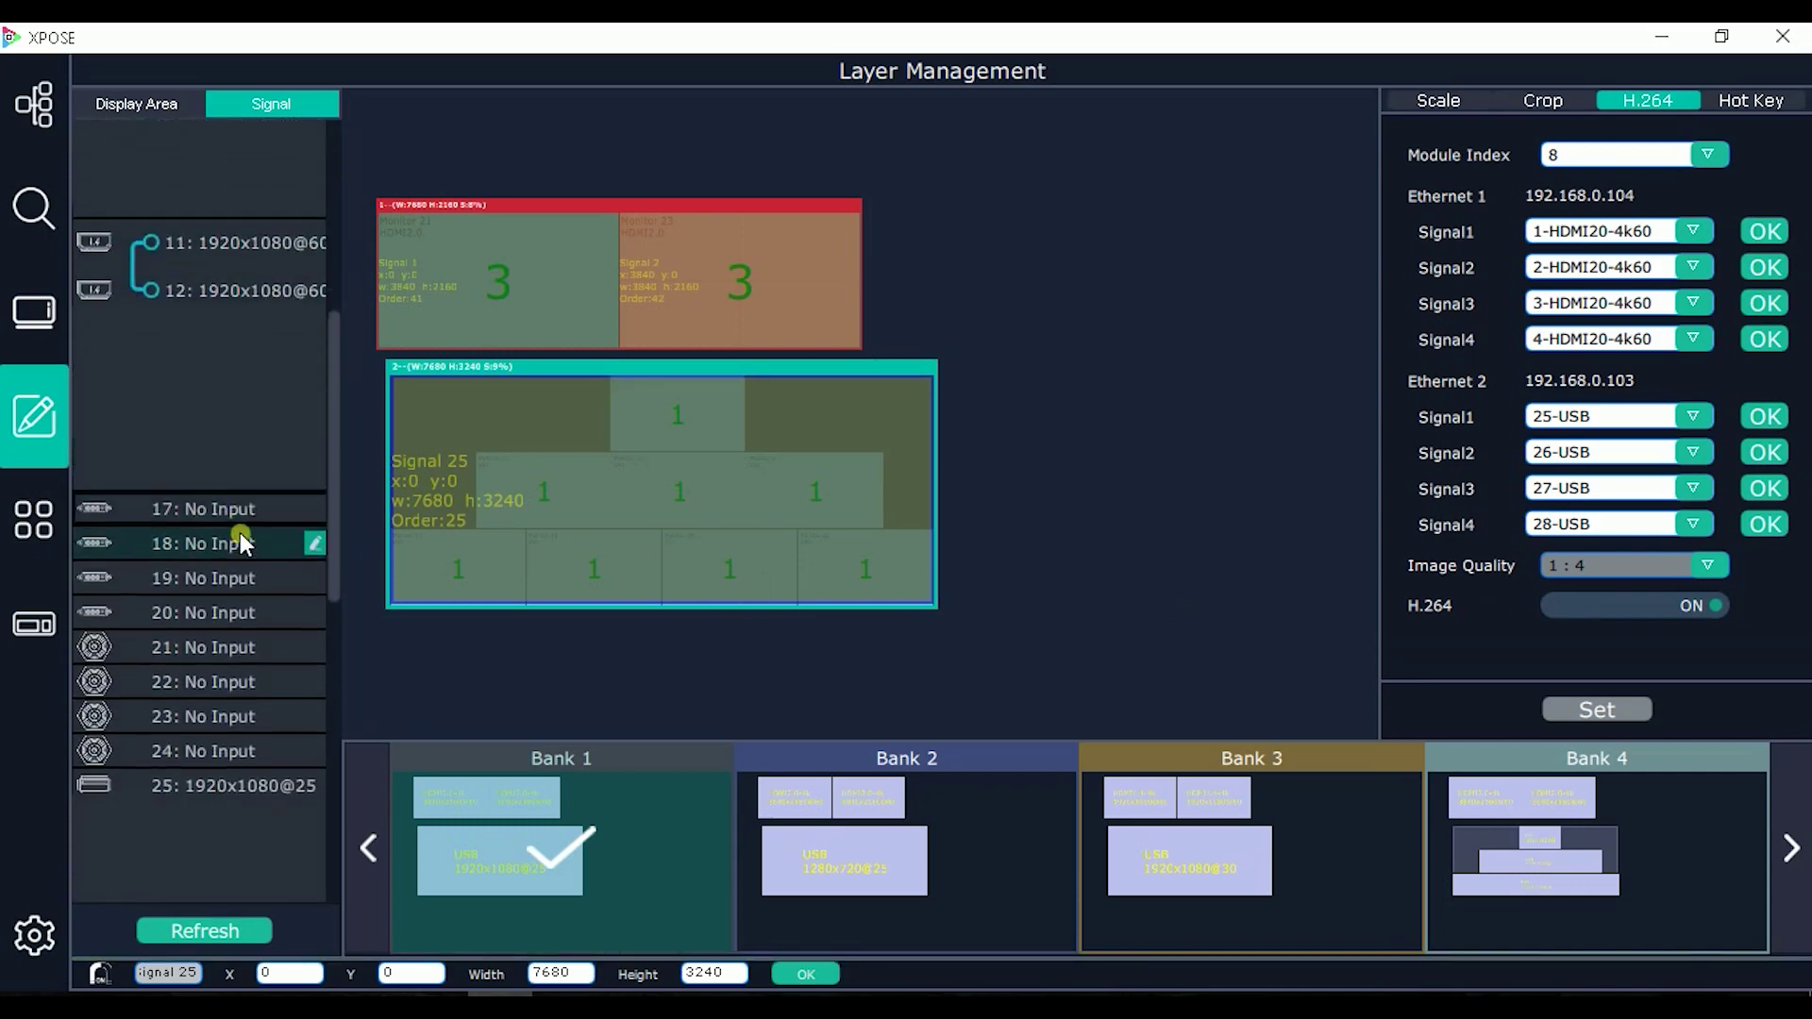
scroll(240, 532, "down", 8)
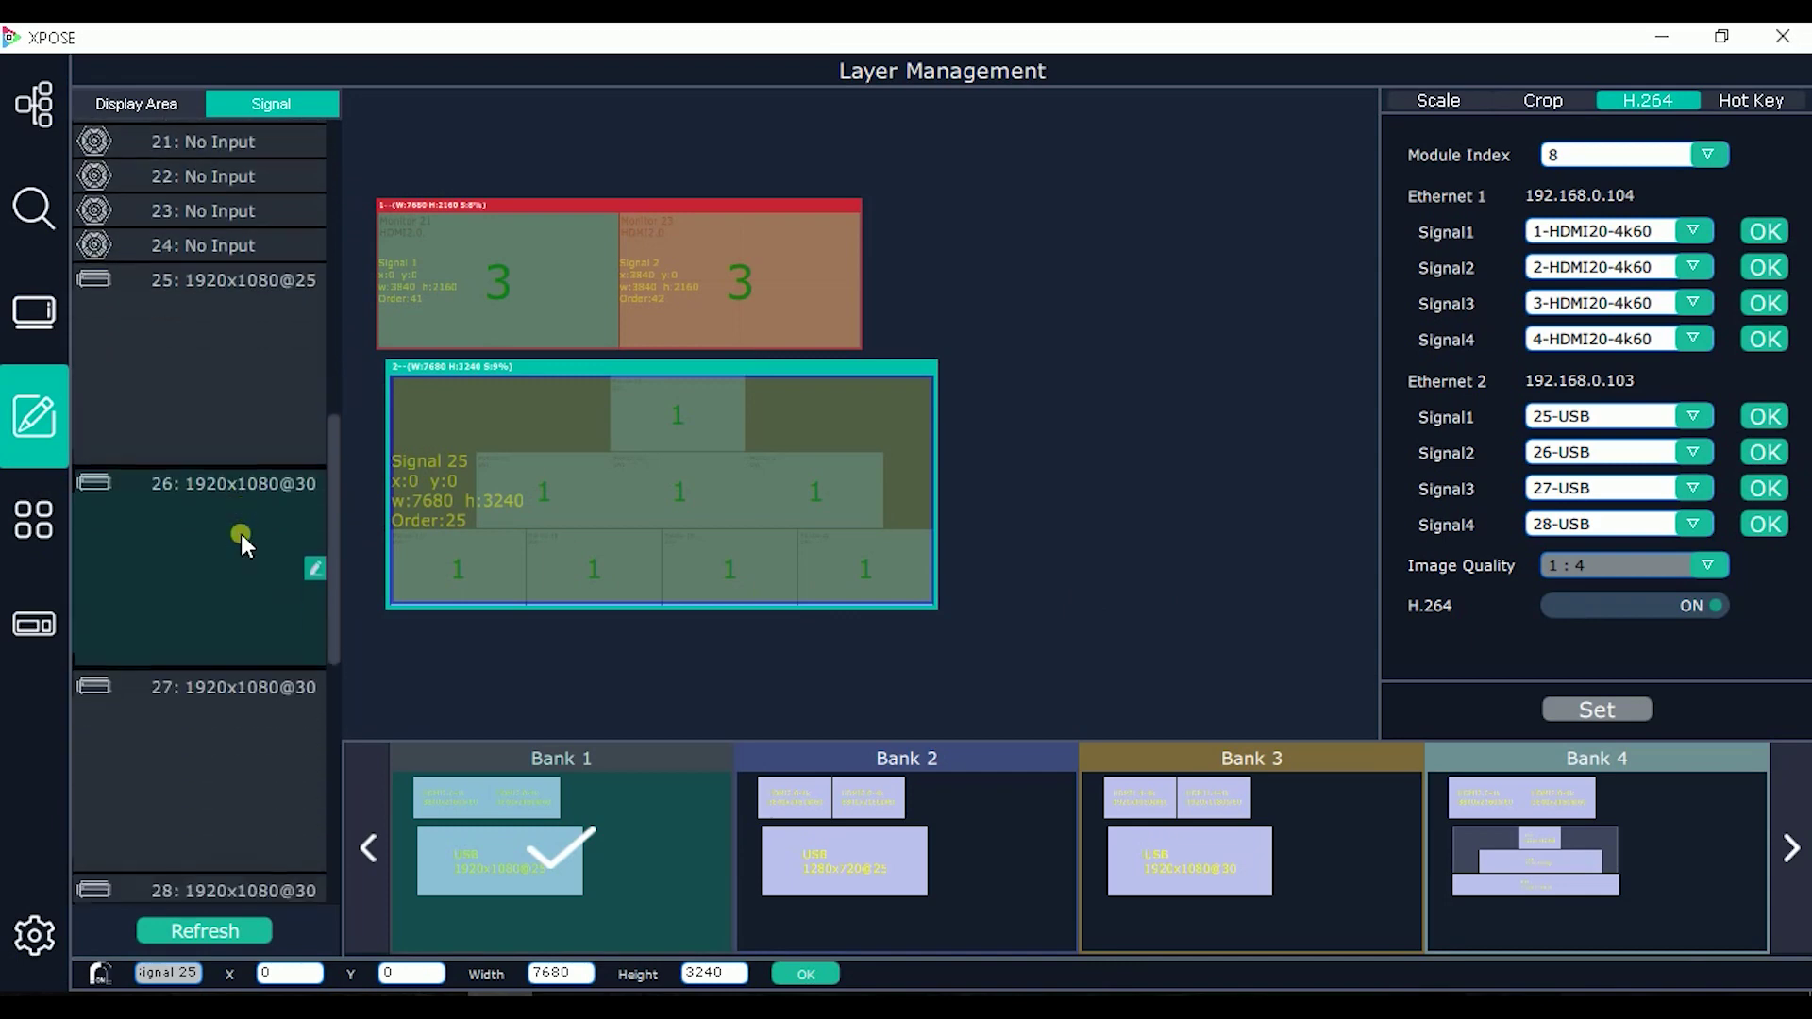
scroll(240, 534, "down", 3)
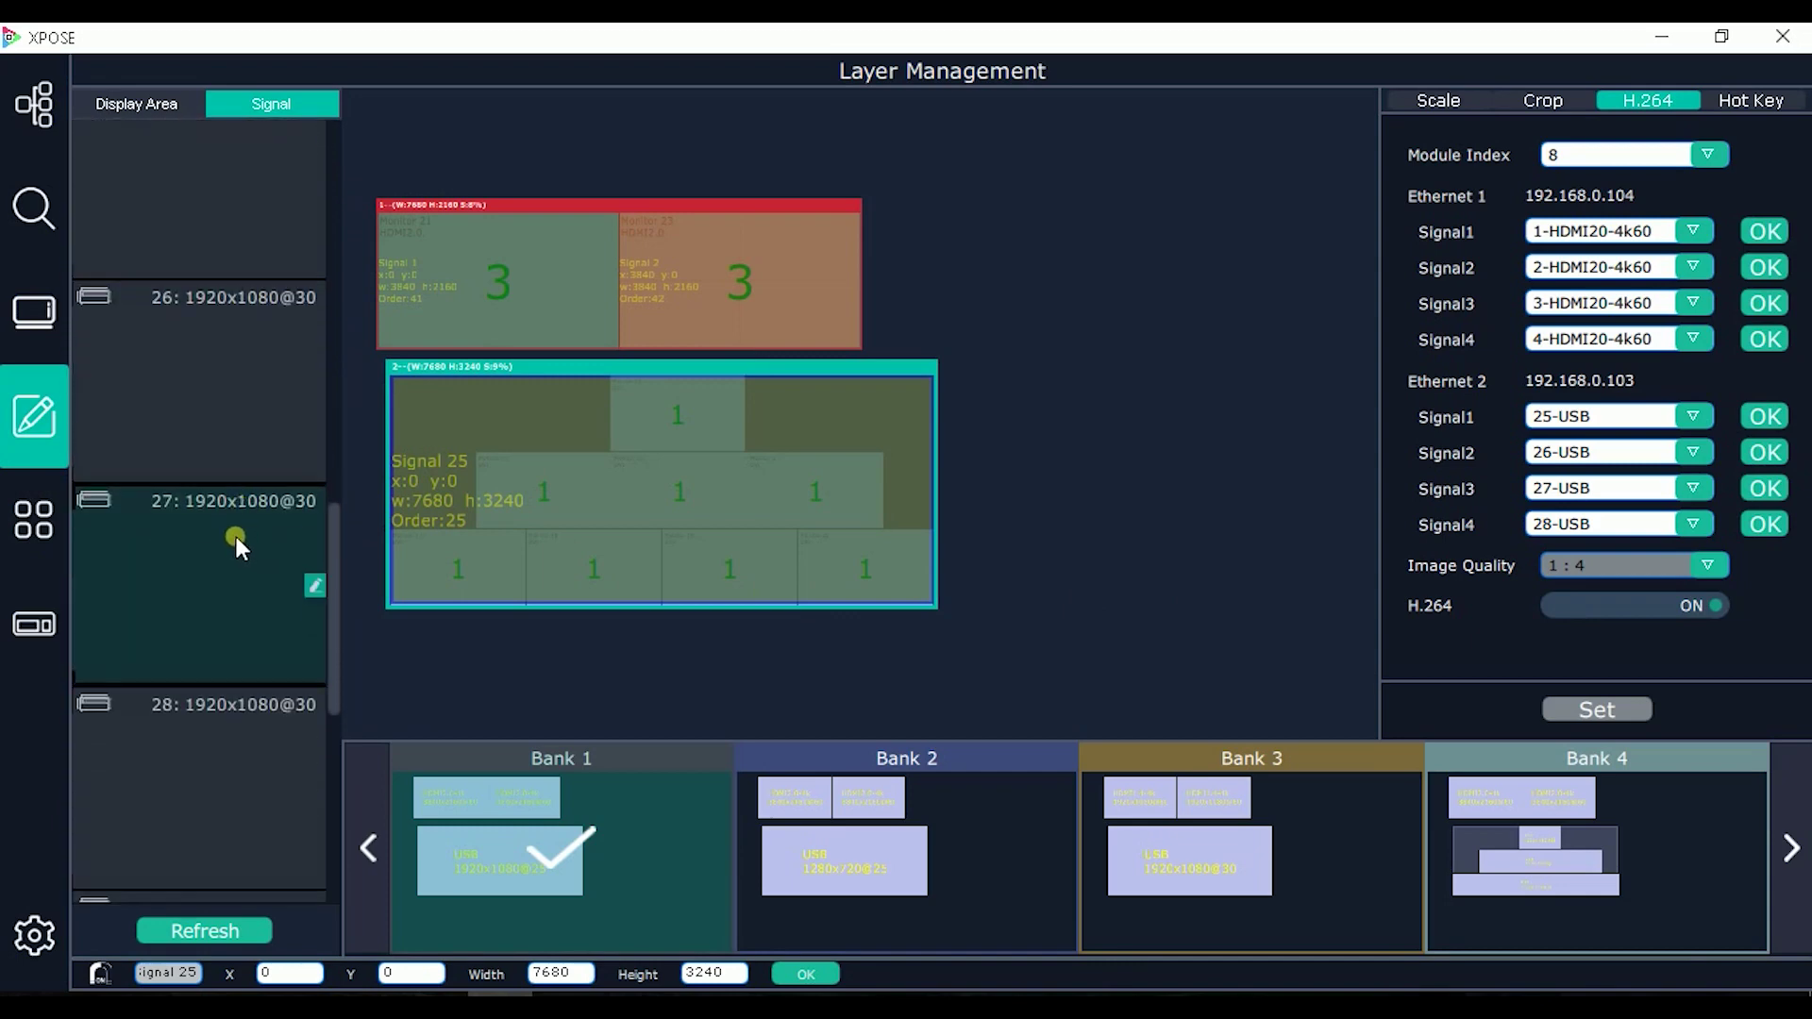
scroll(236, 536, "up", 1)
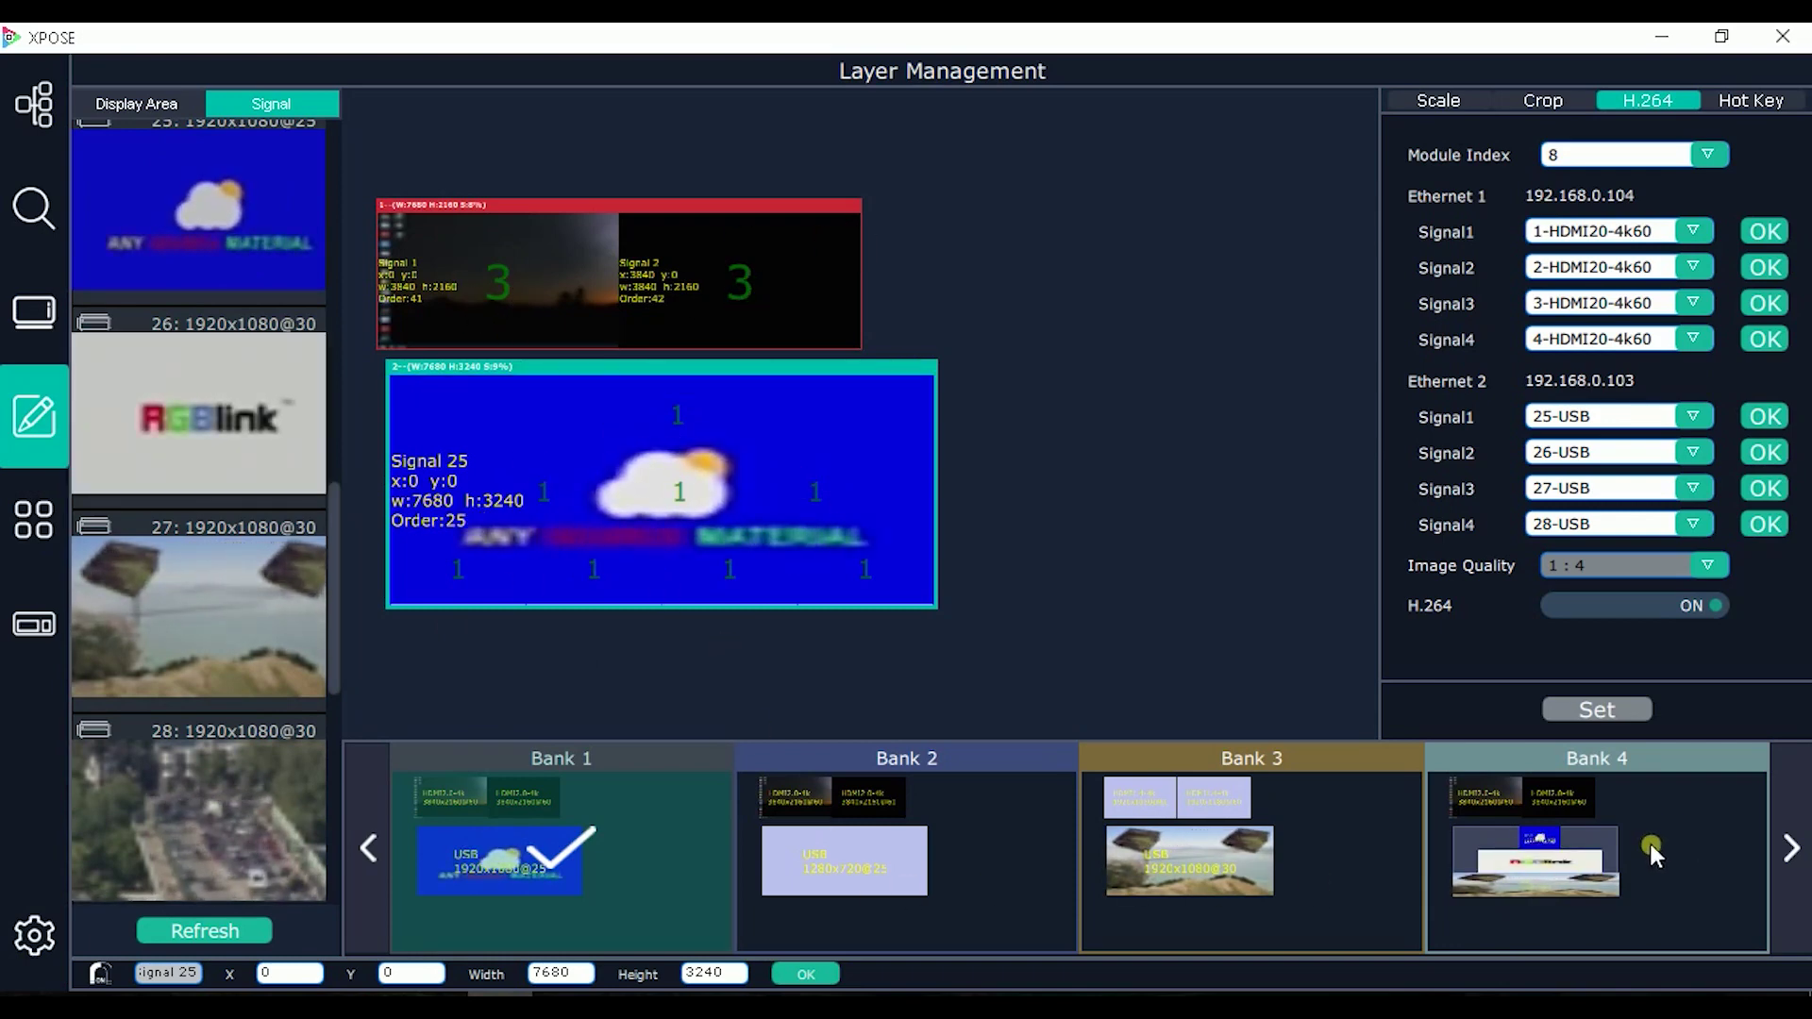
left_click(1559, 801)
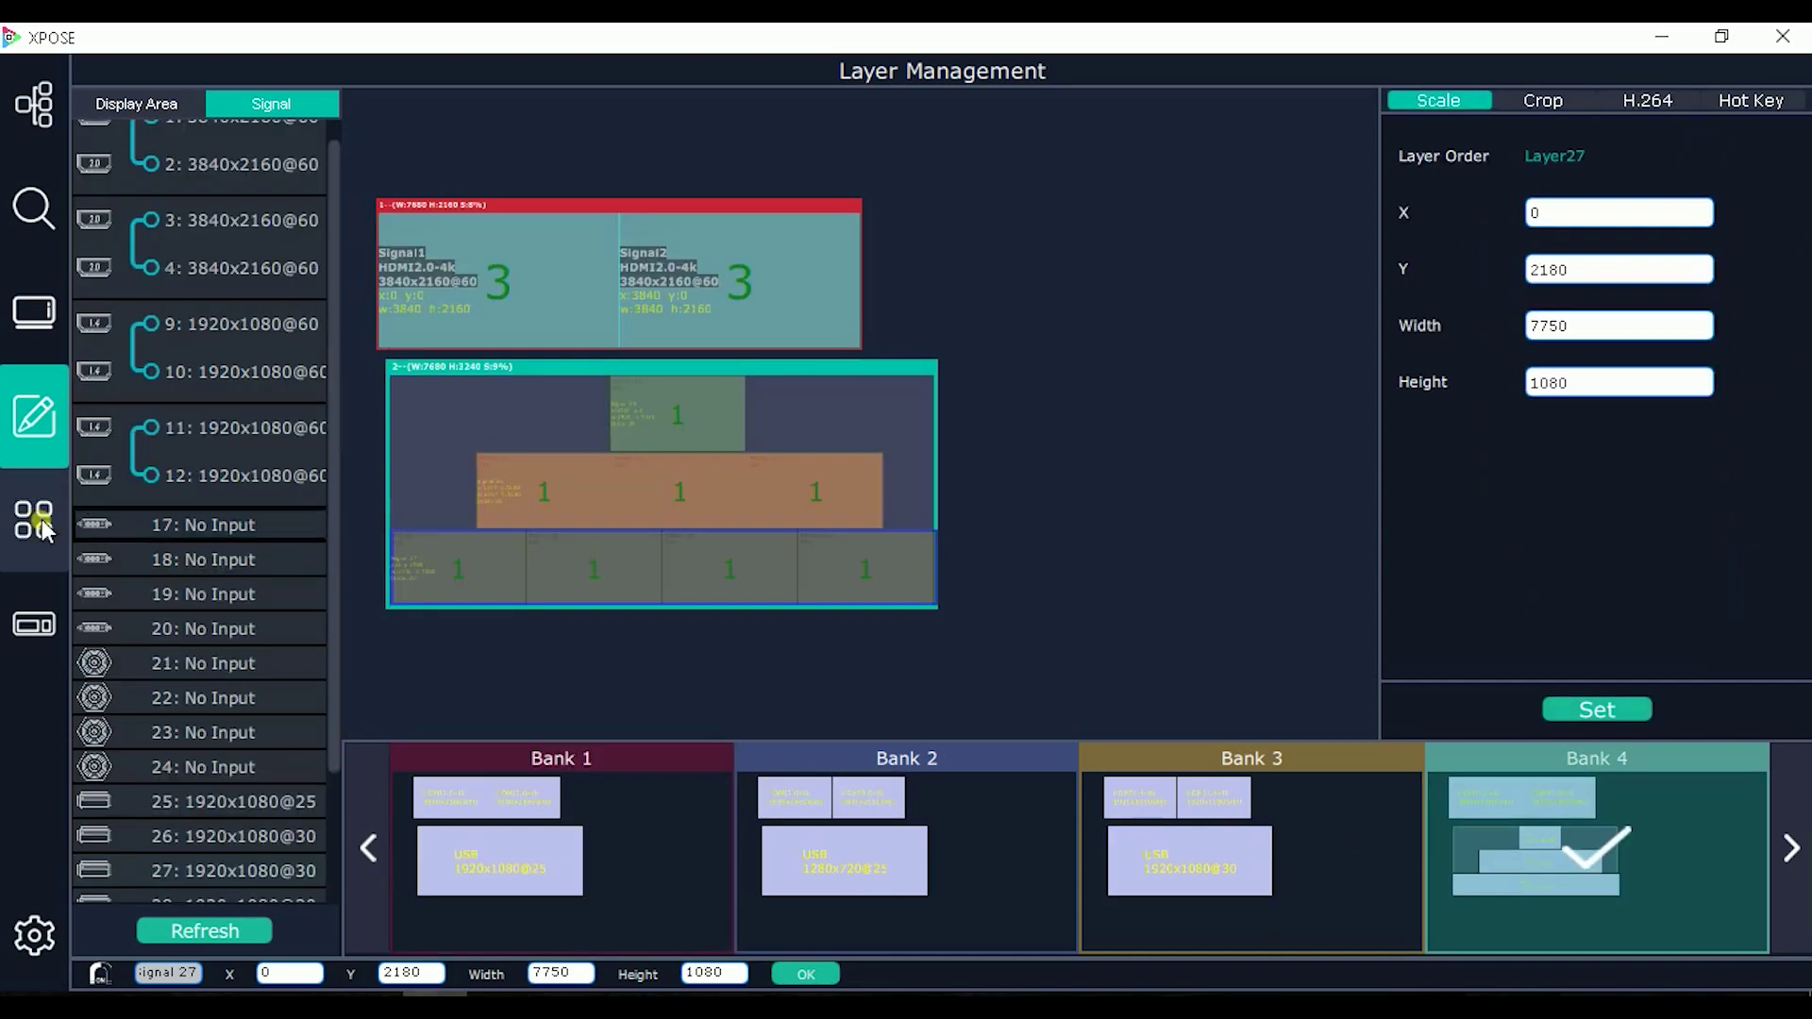
left_click(38, 521)
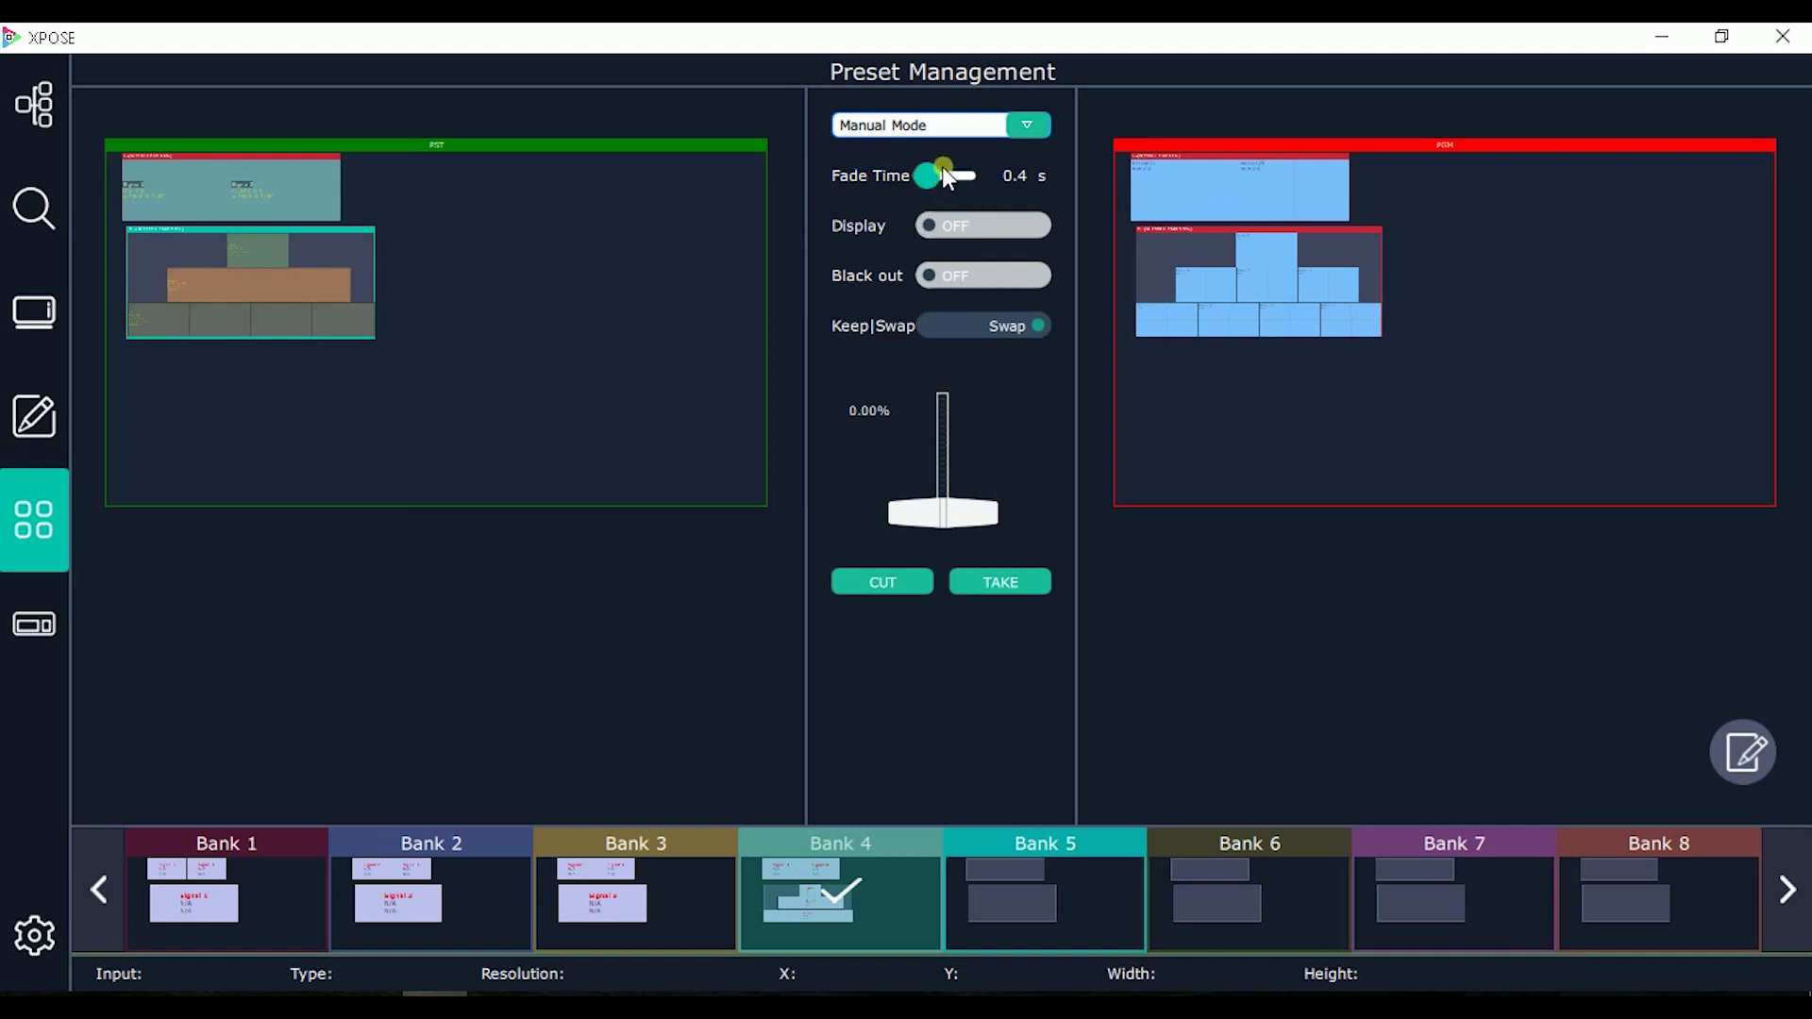
Step: Load Bank 4 into preview and take it live, then do the same for Banks 1 and 2
left_click(891, 721)
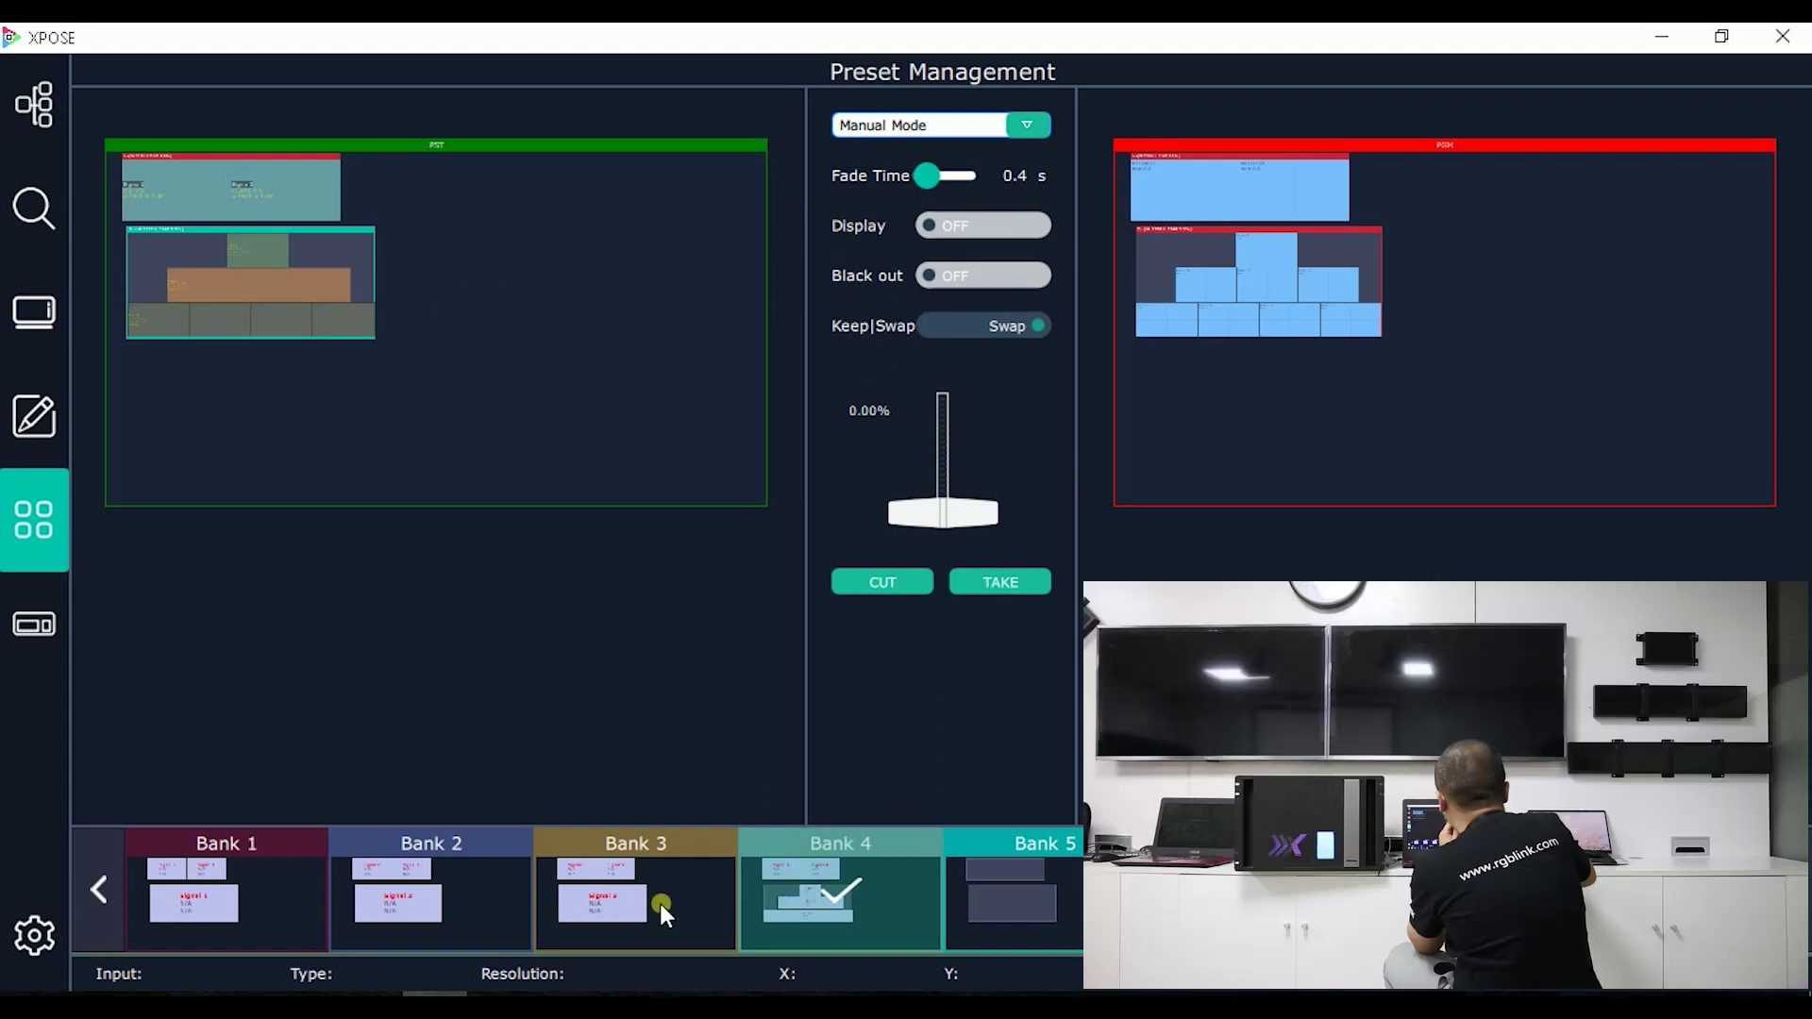
left_click(832, 887)
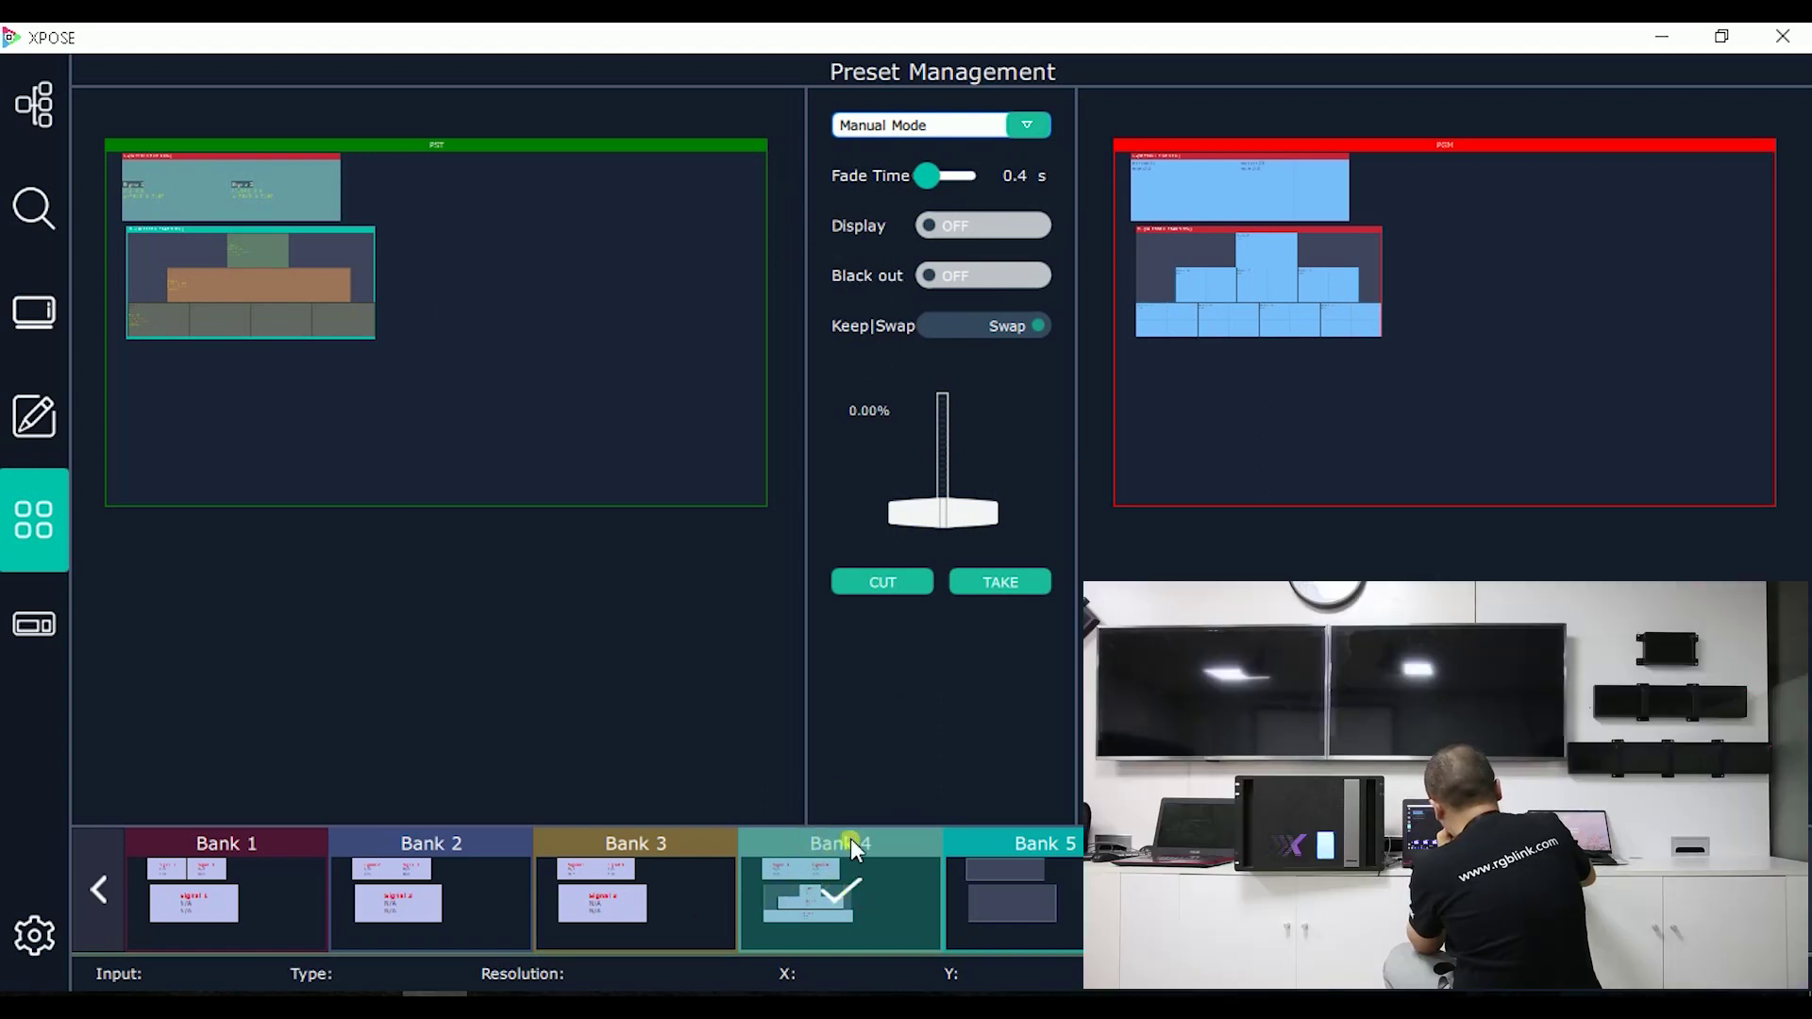
left_click(998, 577)
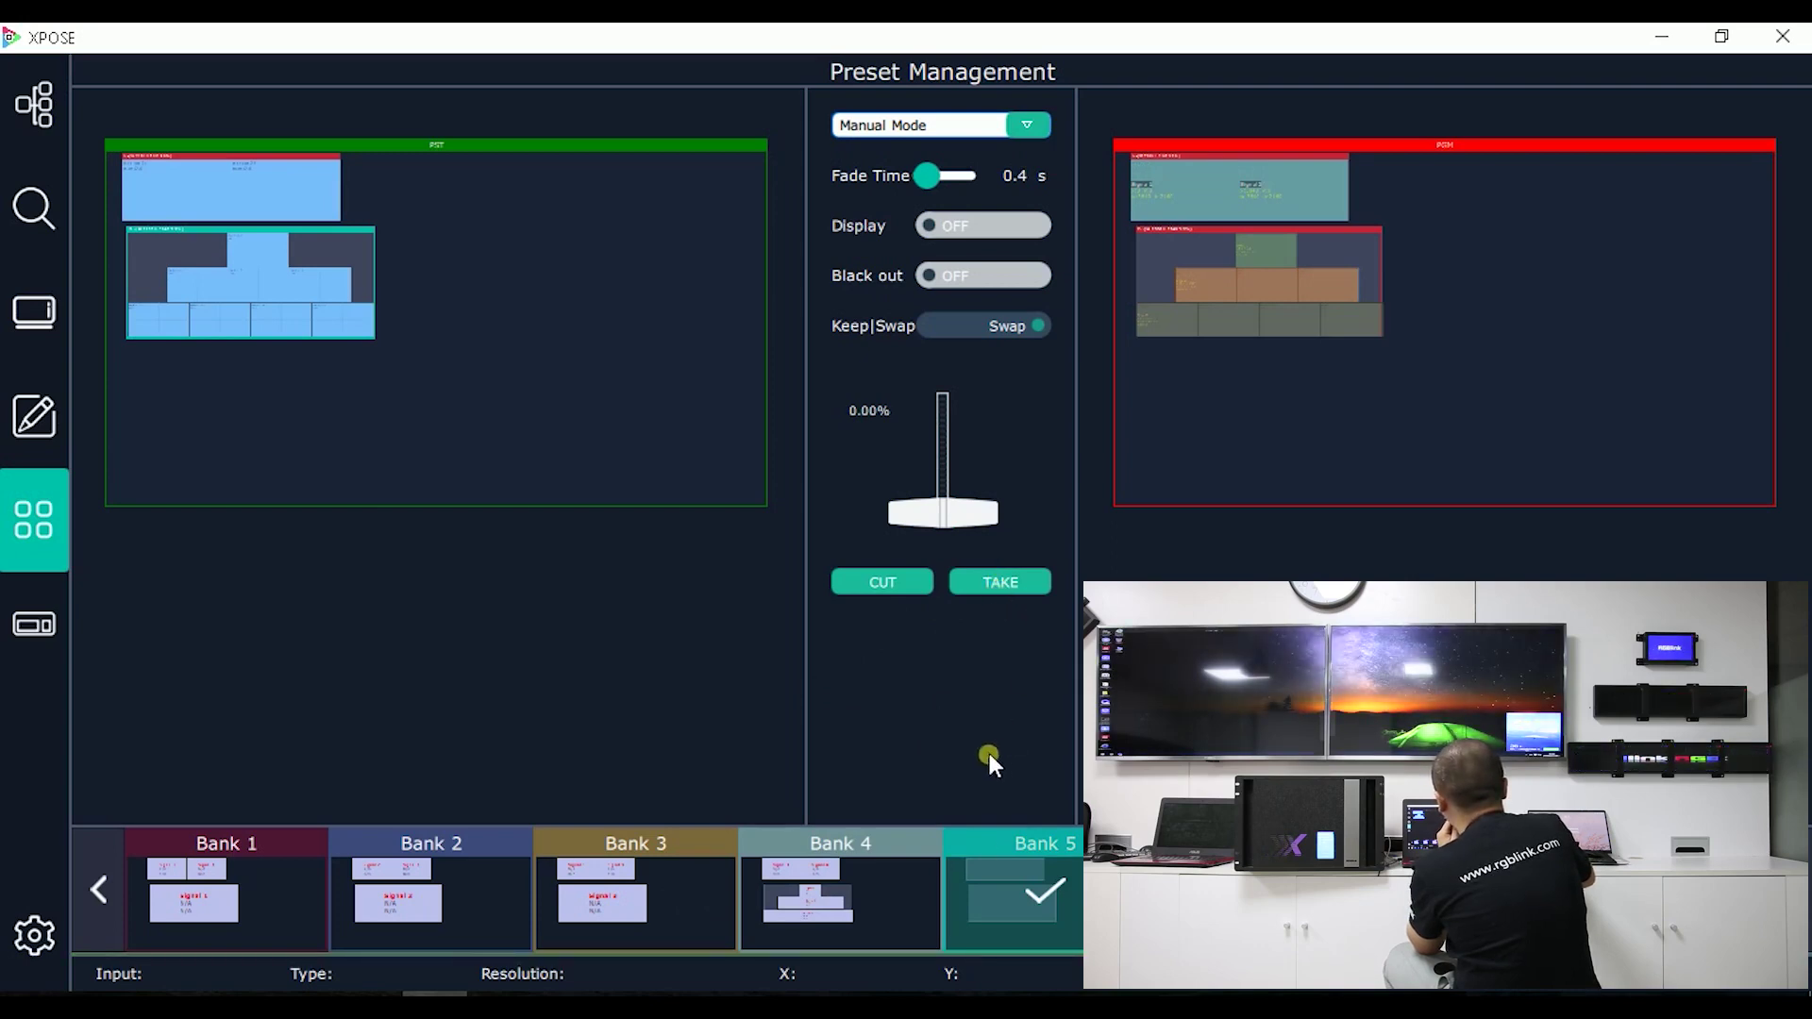
left_click(177, 912)
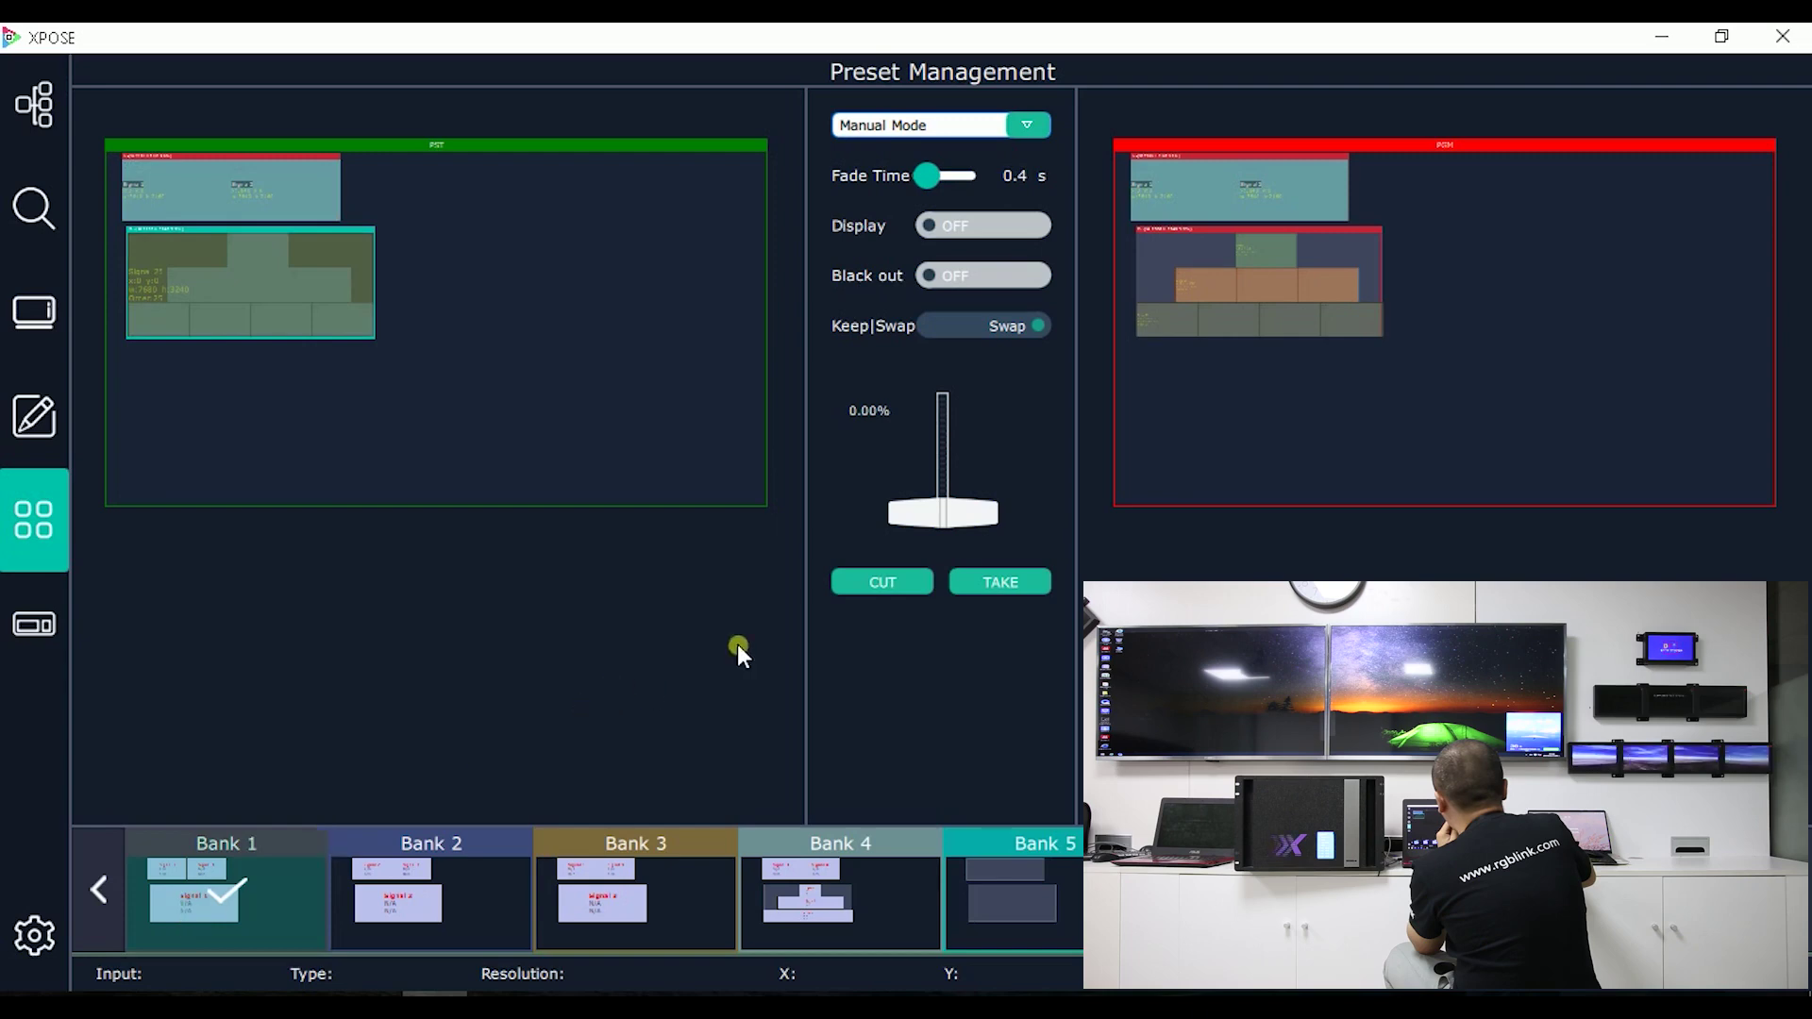
left_click(1002, 579)
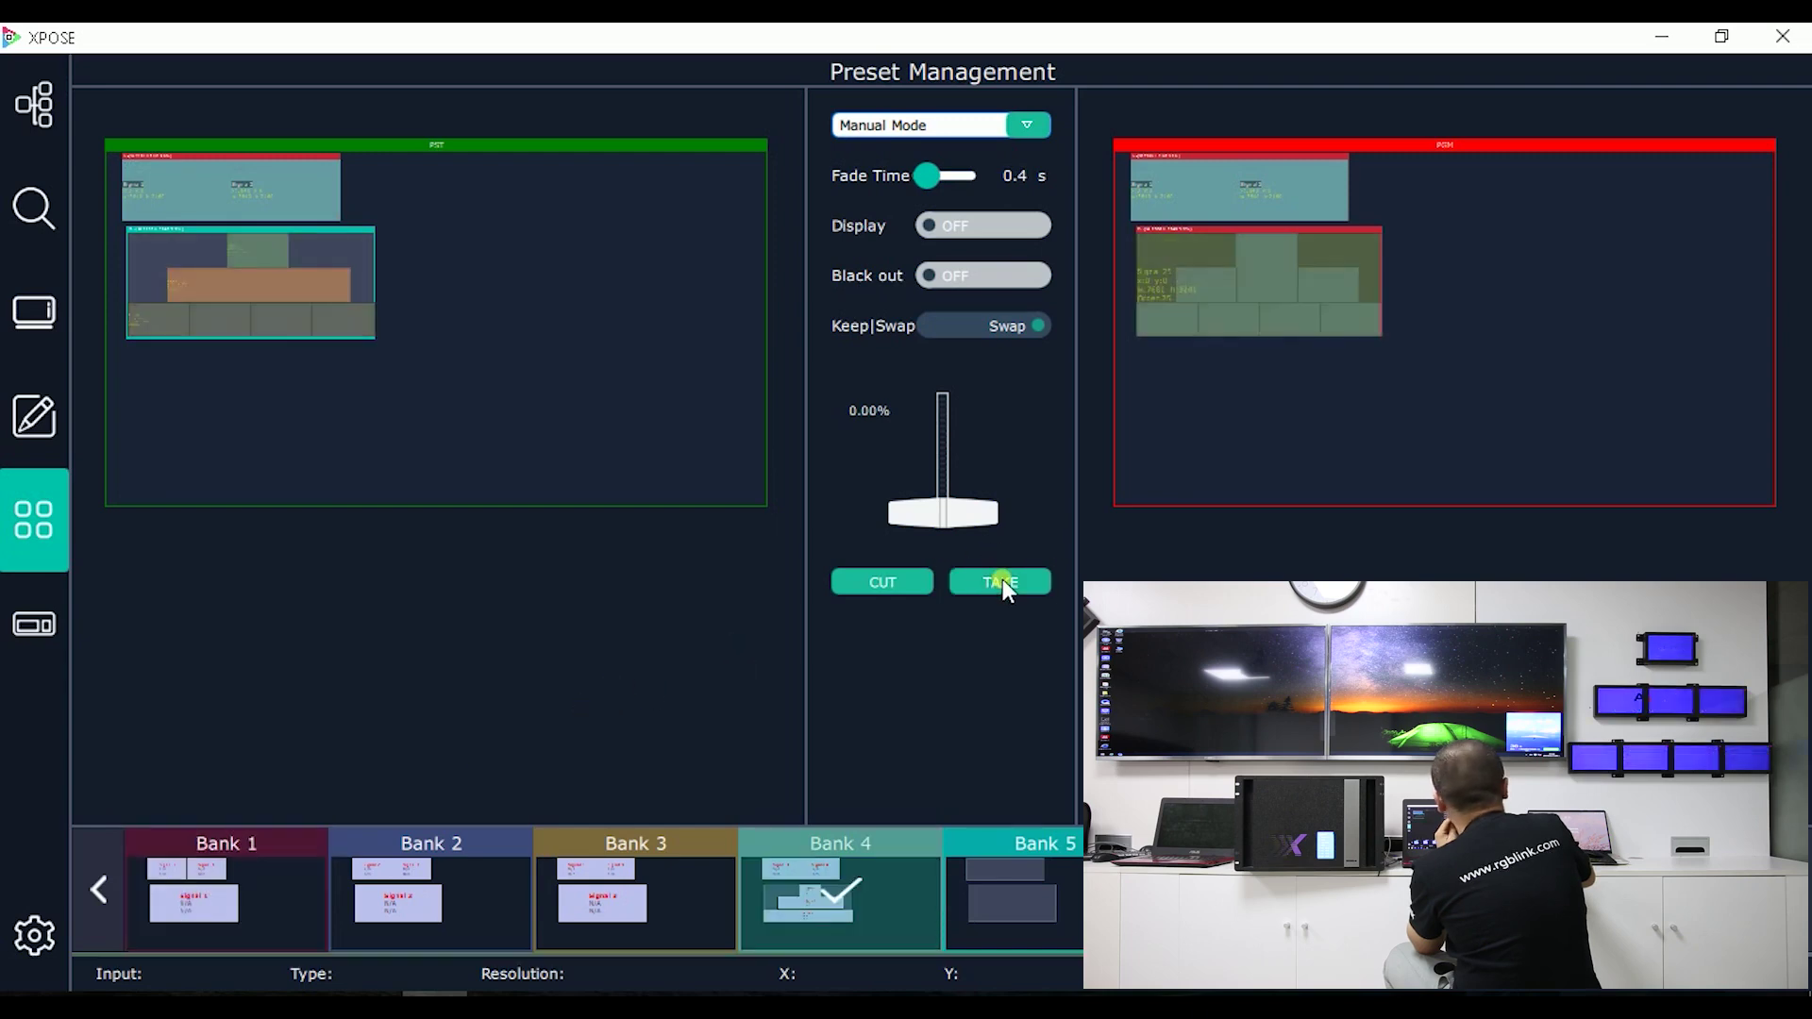
left_click(459, 874)
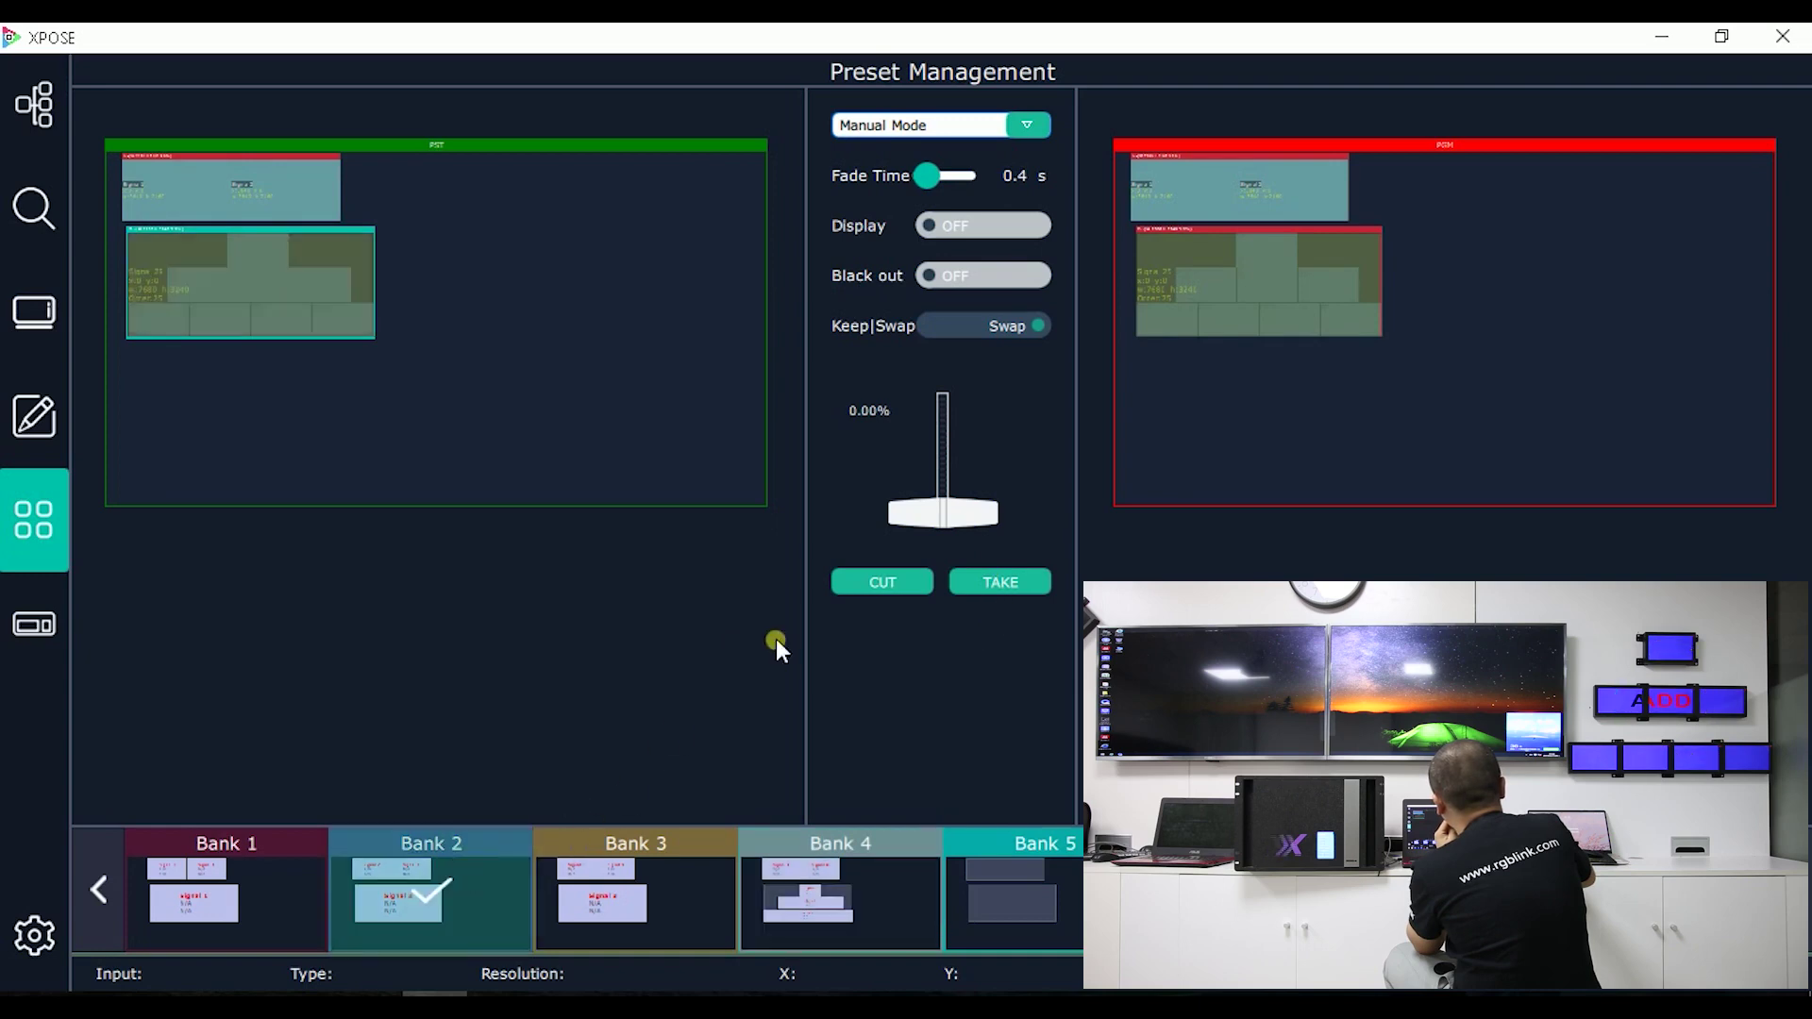
left_click(1000, 585)
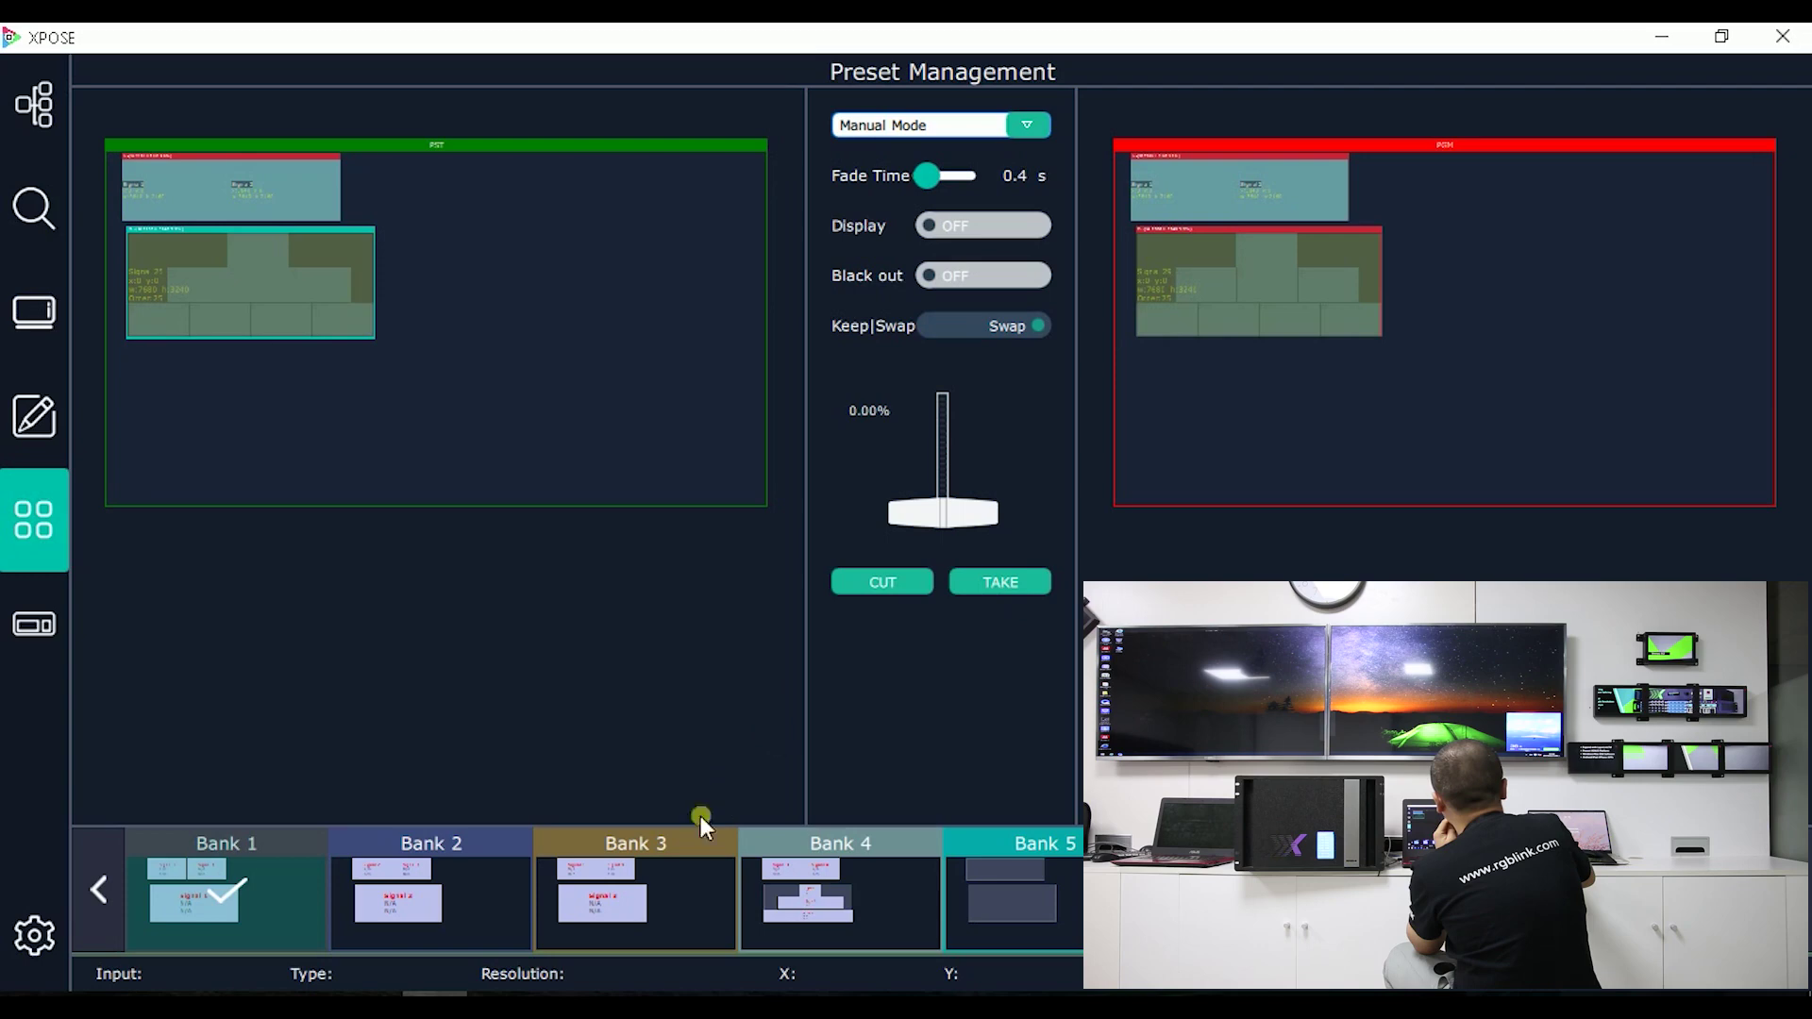
Step: Take Bank 3 and then Bank 4 from preview live to program
left_click(659, 879)
left_click(1025, 578)
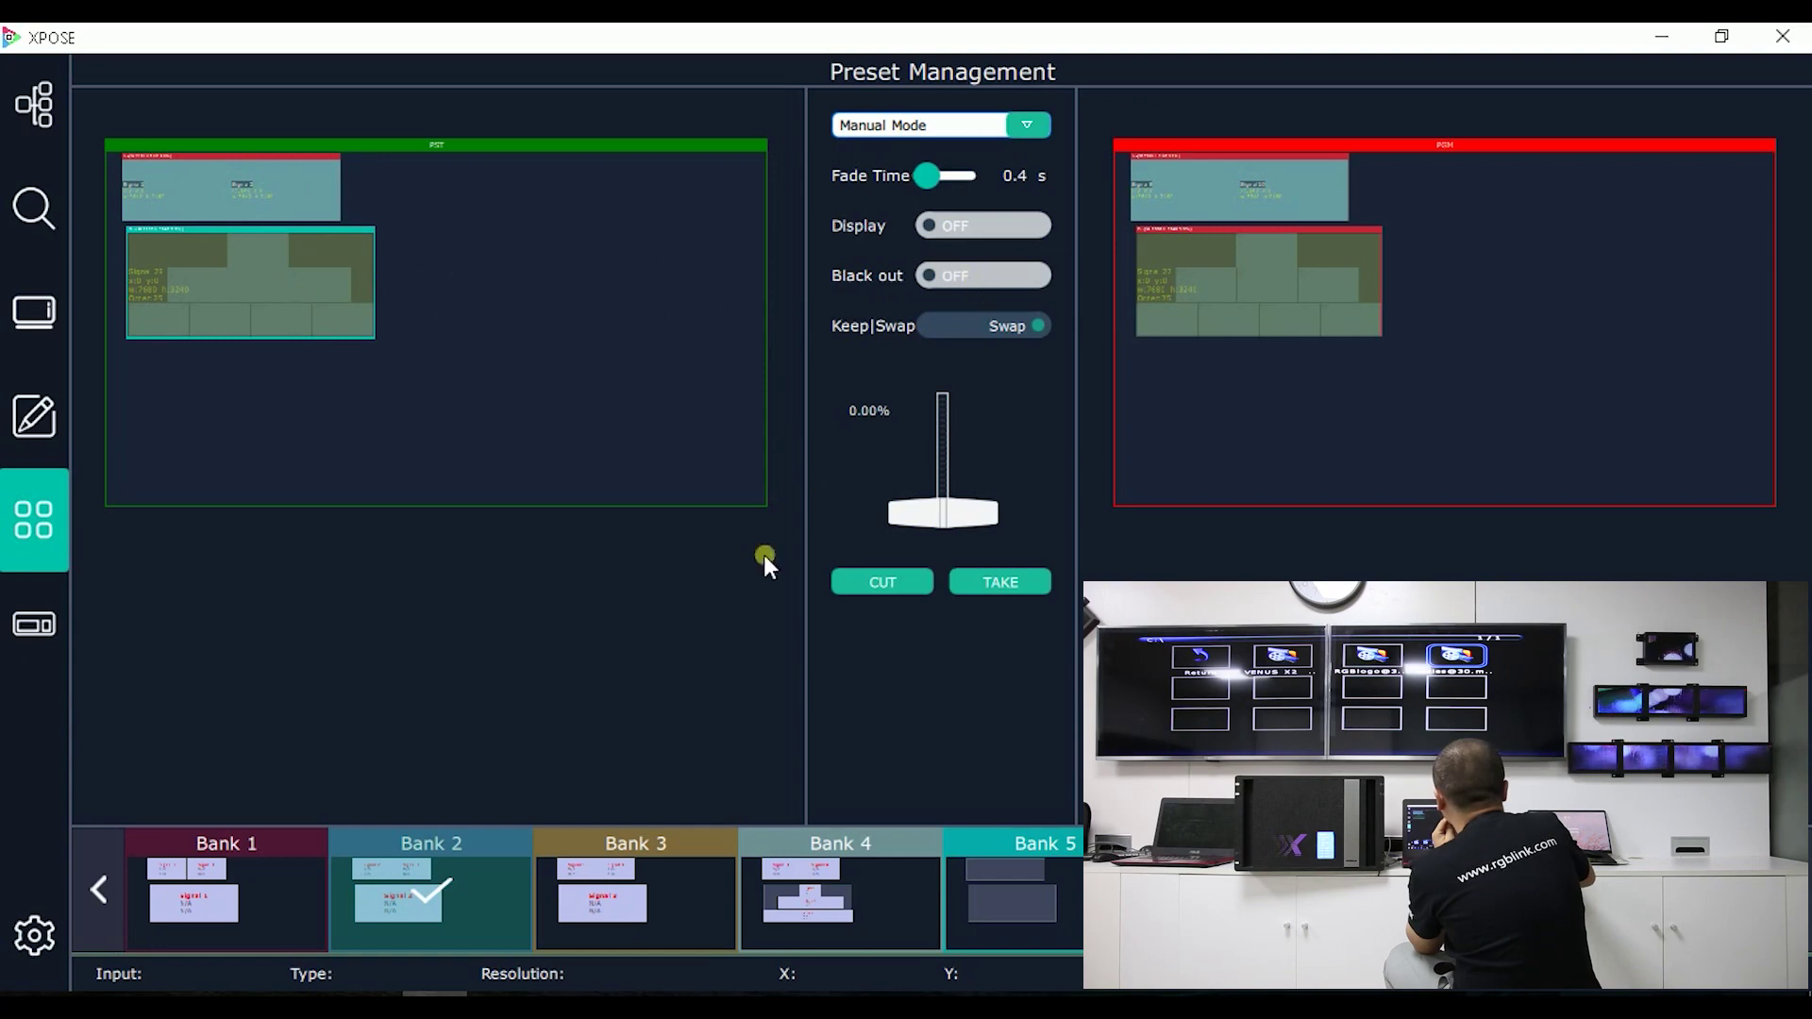
left_click(681, 879)
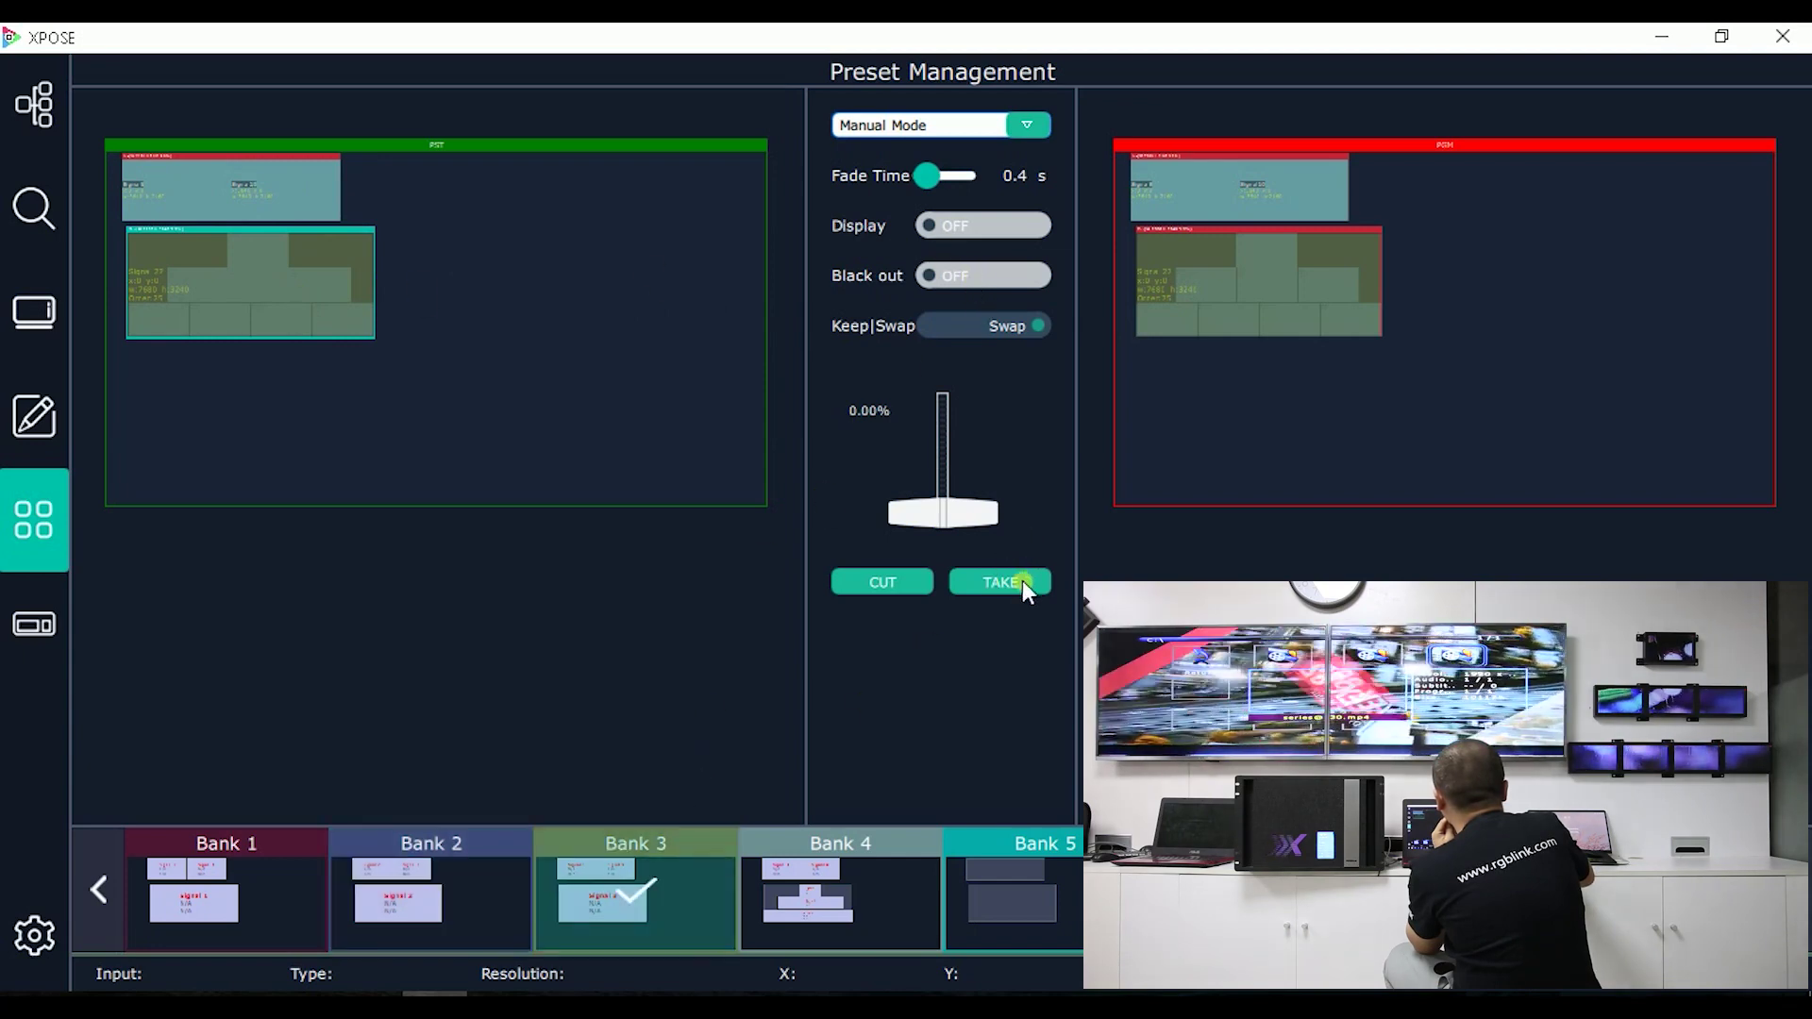
left_click(1022, 583)
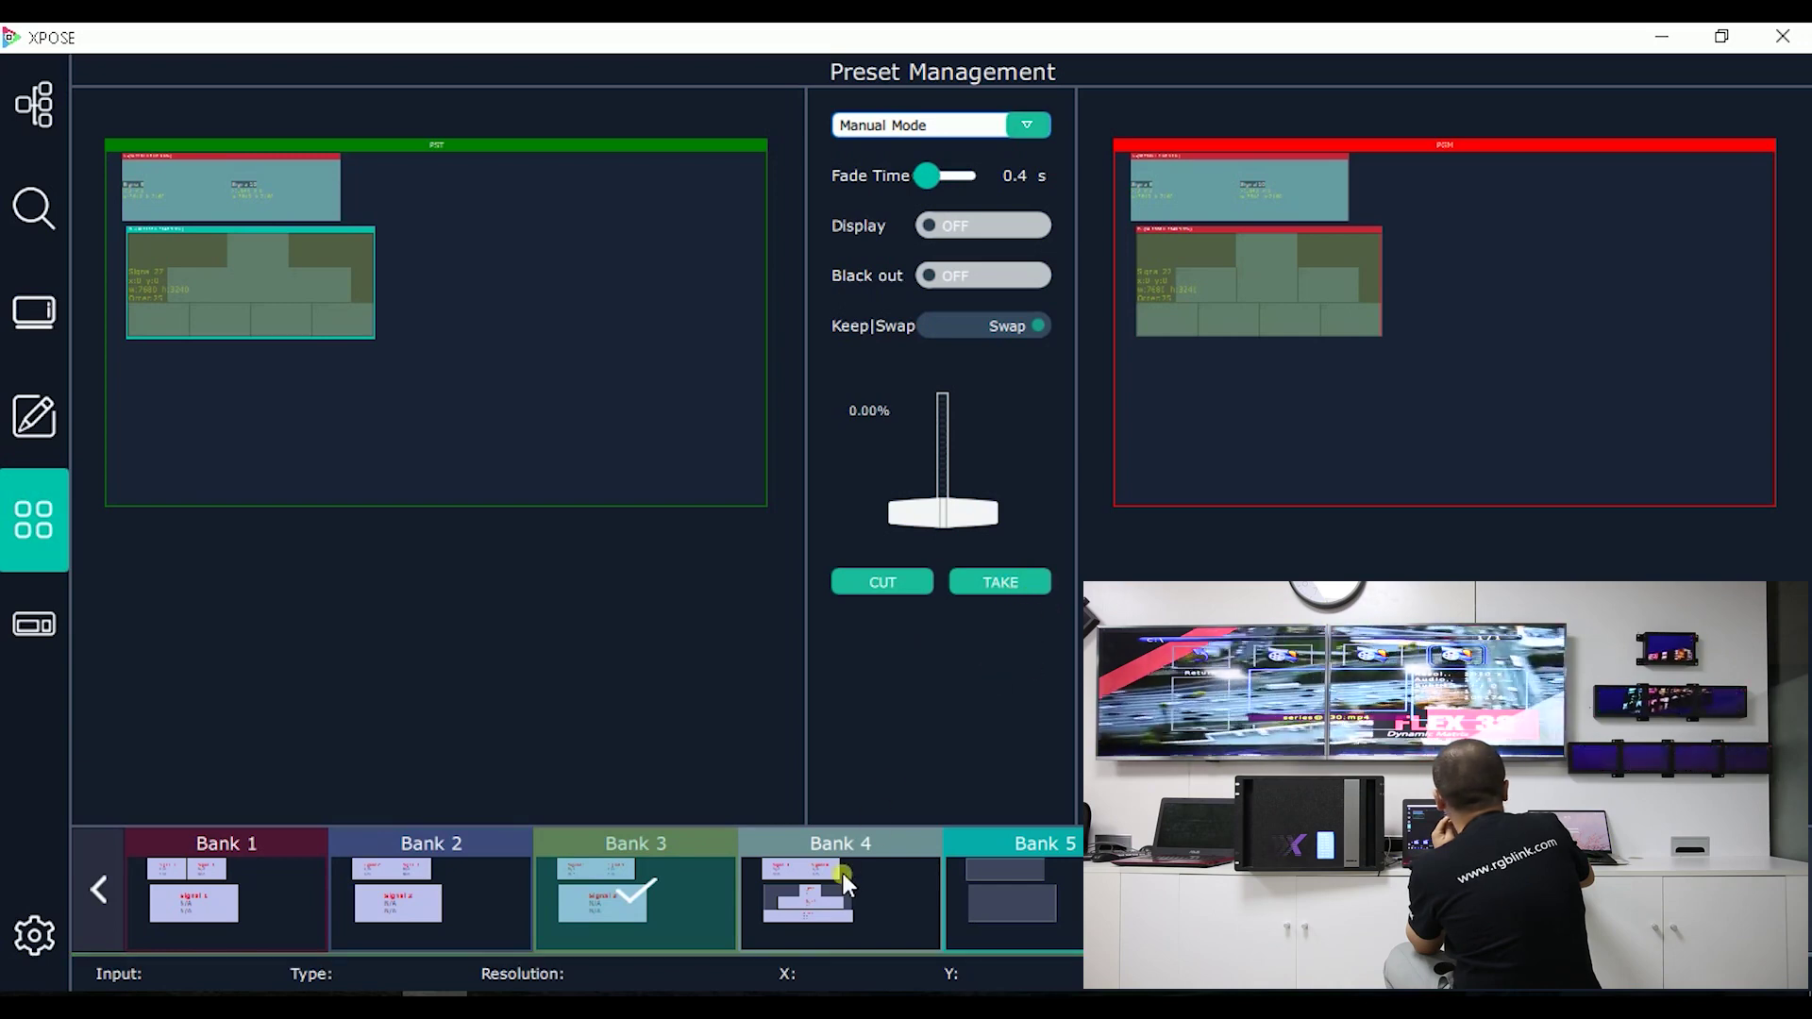
left_click(842, 874)
left_click(1011, 579)
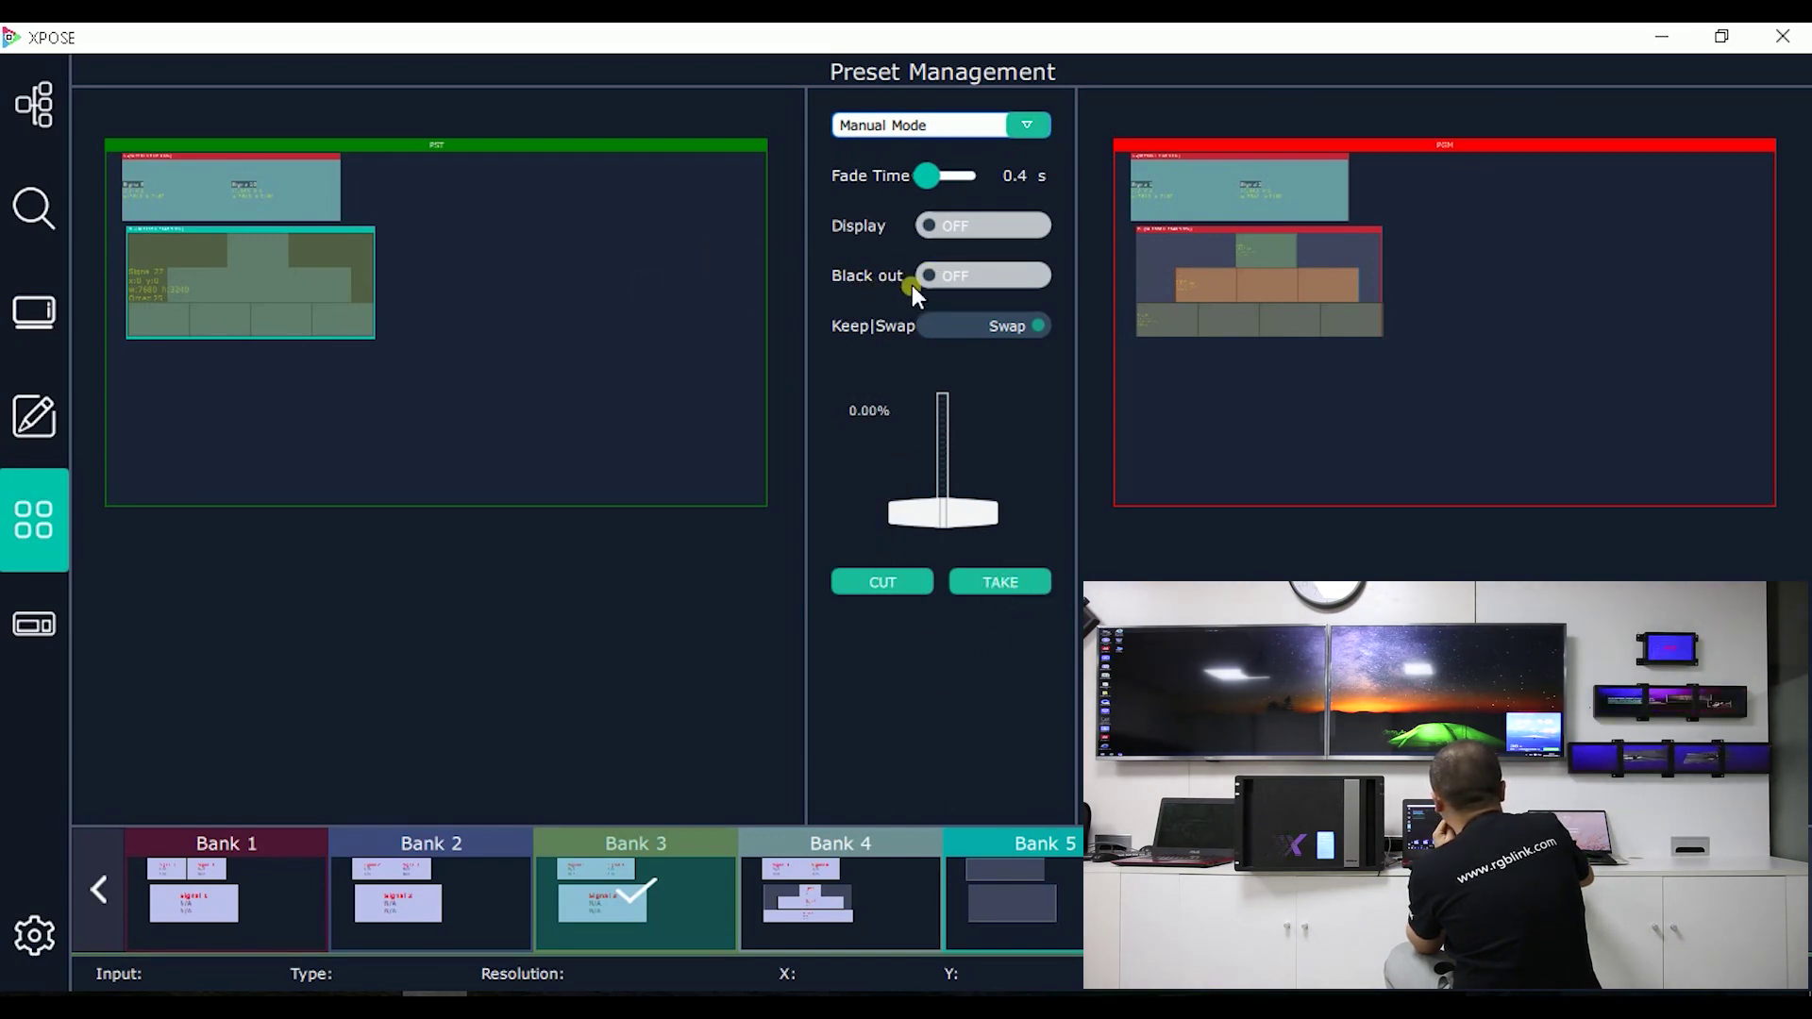
Step: Turn Black out on, switch the transition to Keep, and cut Bank 5 to program
left_click(964, 279)
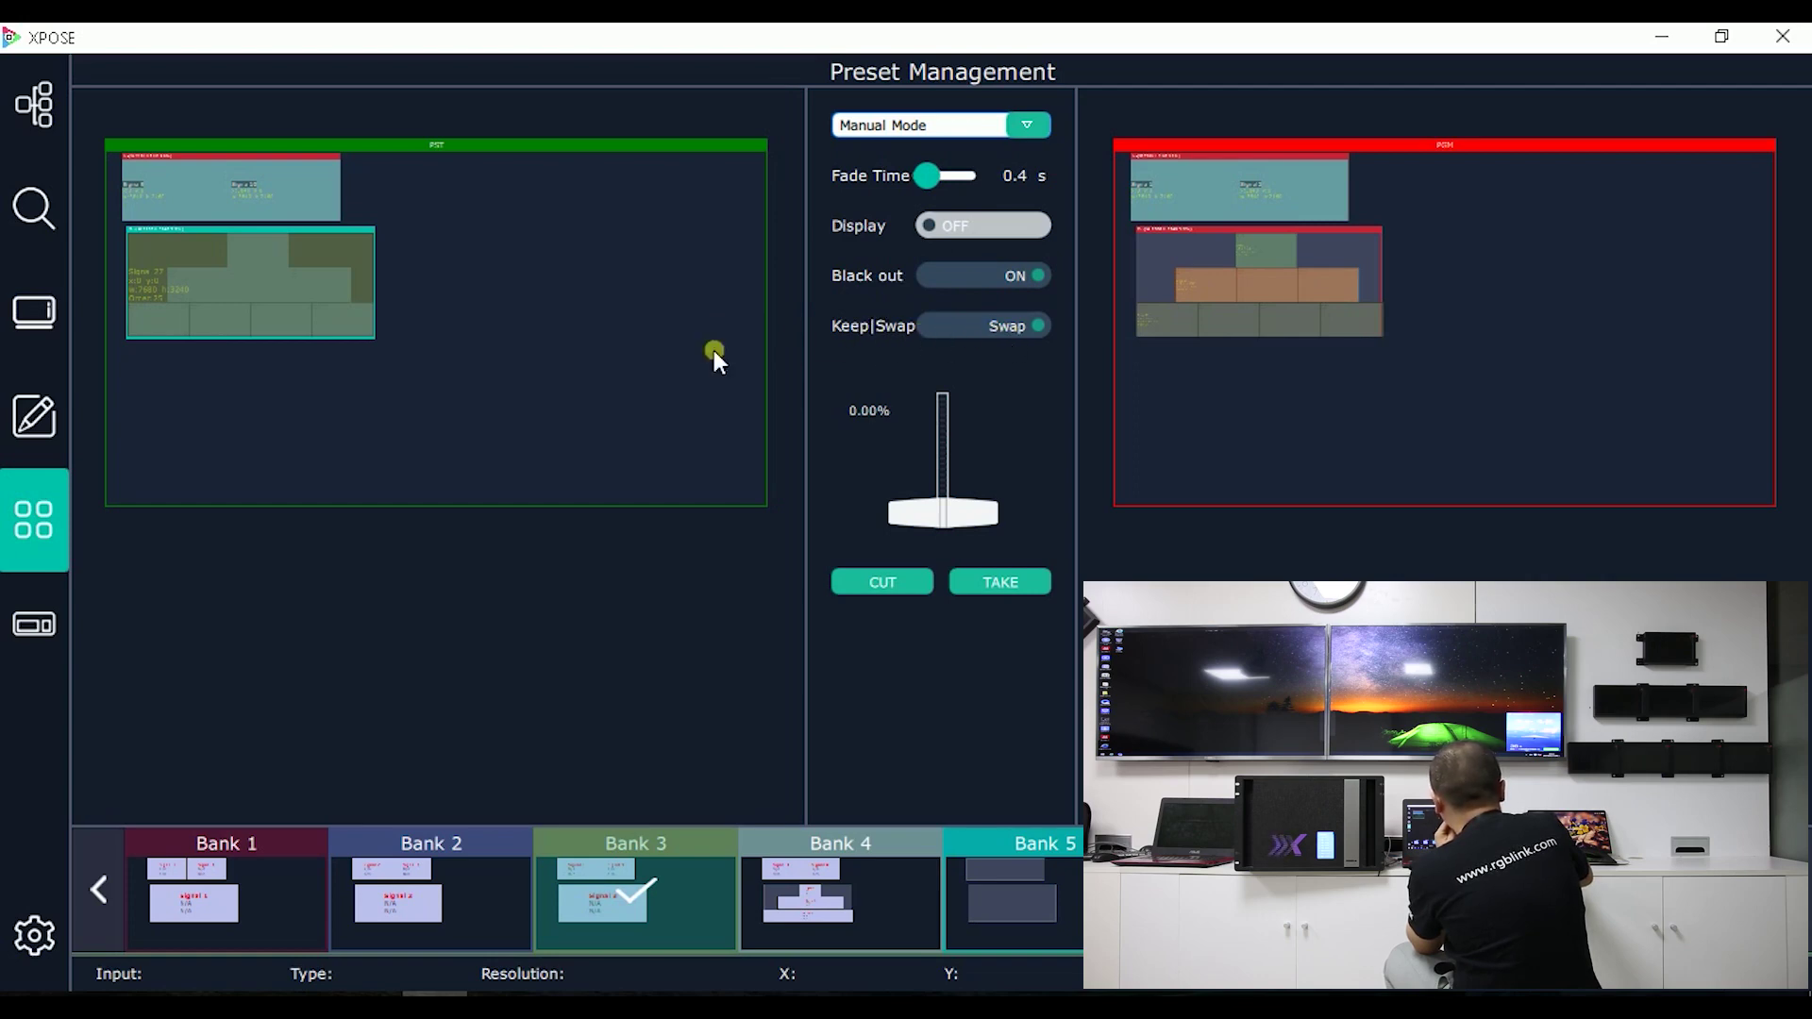
left_click(1016, 326)
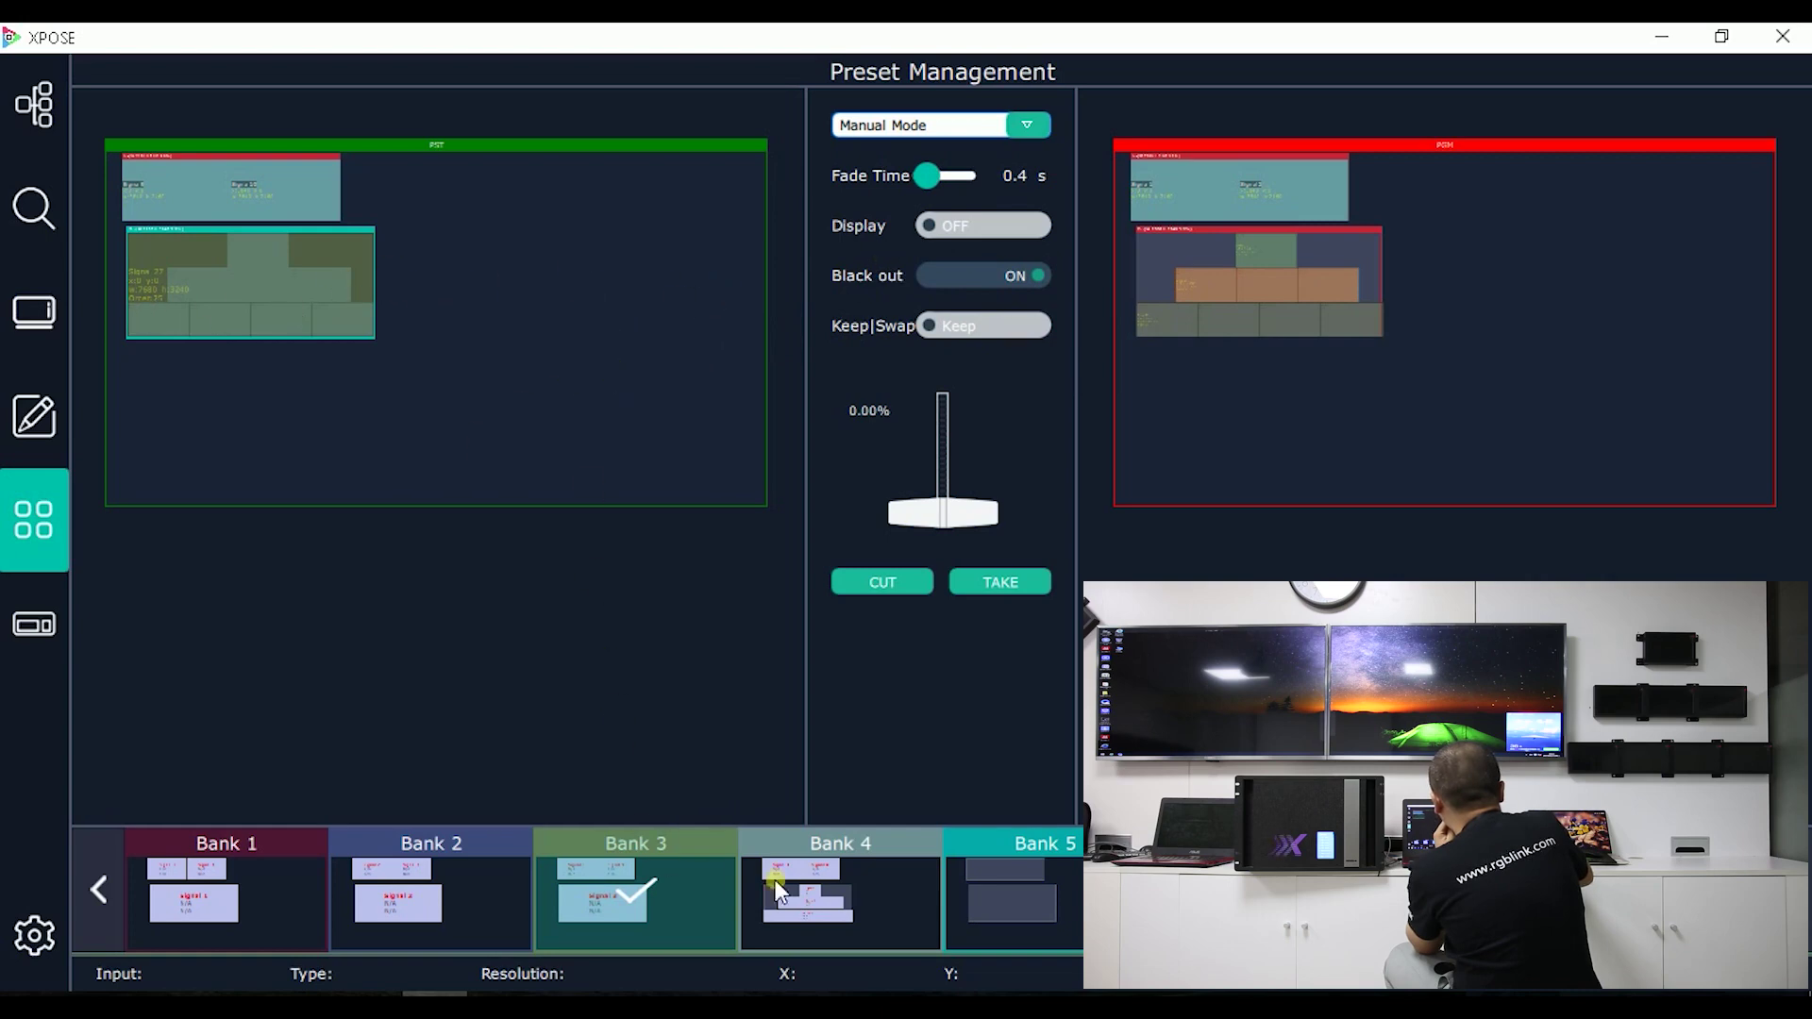
left_click(1038, 845)
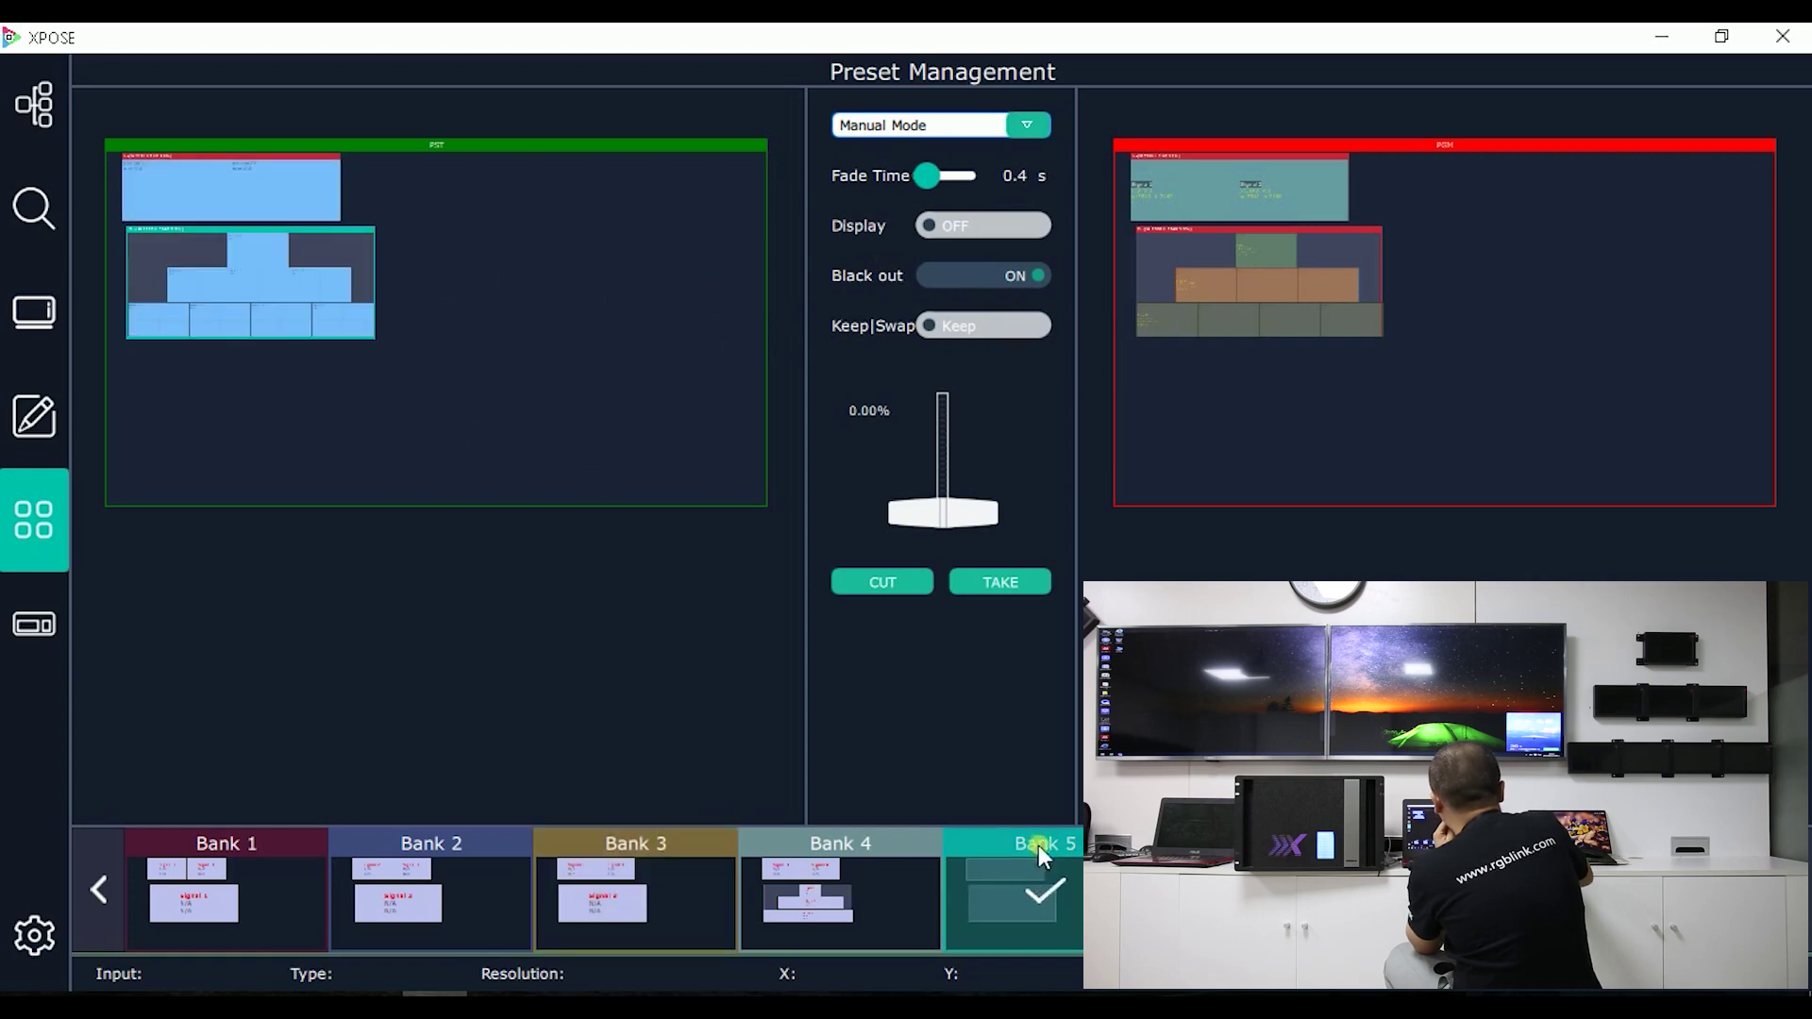
left_click(899, 579)
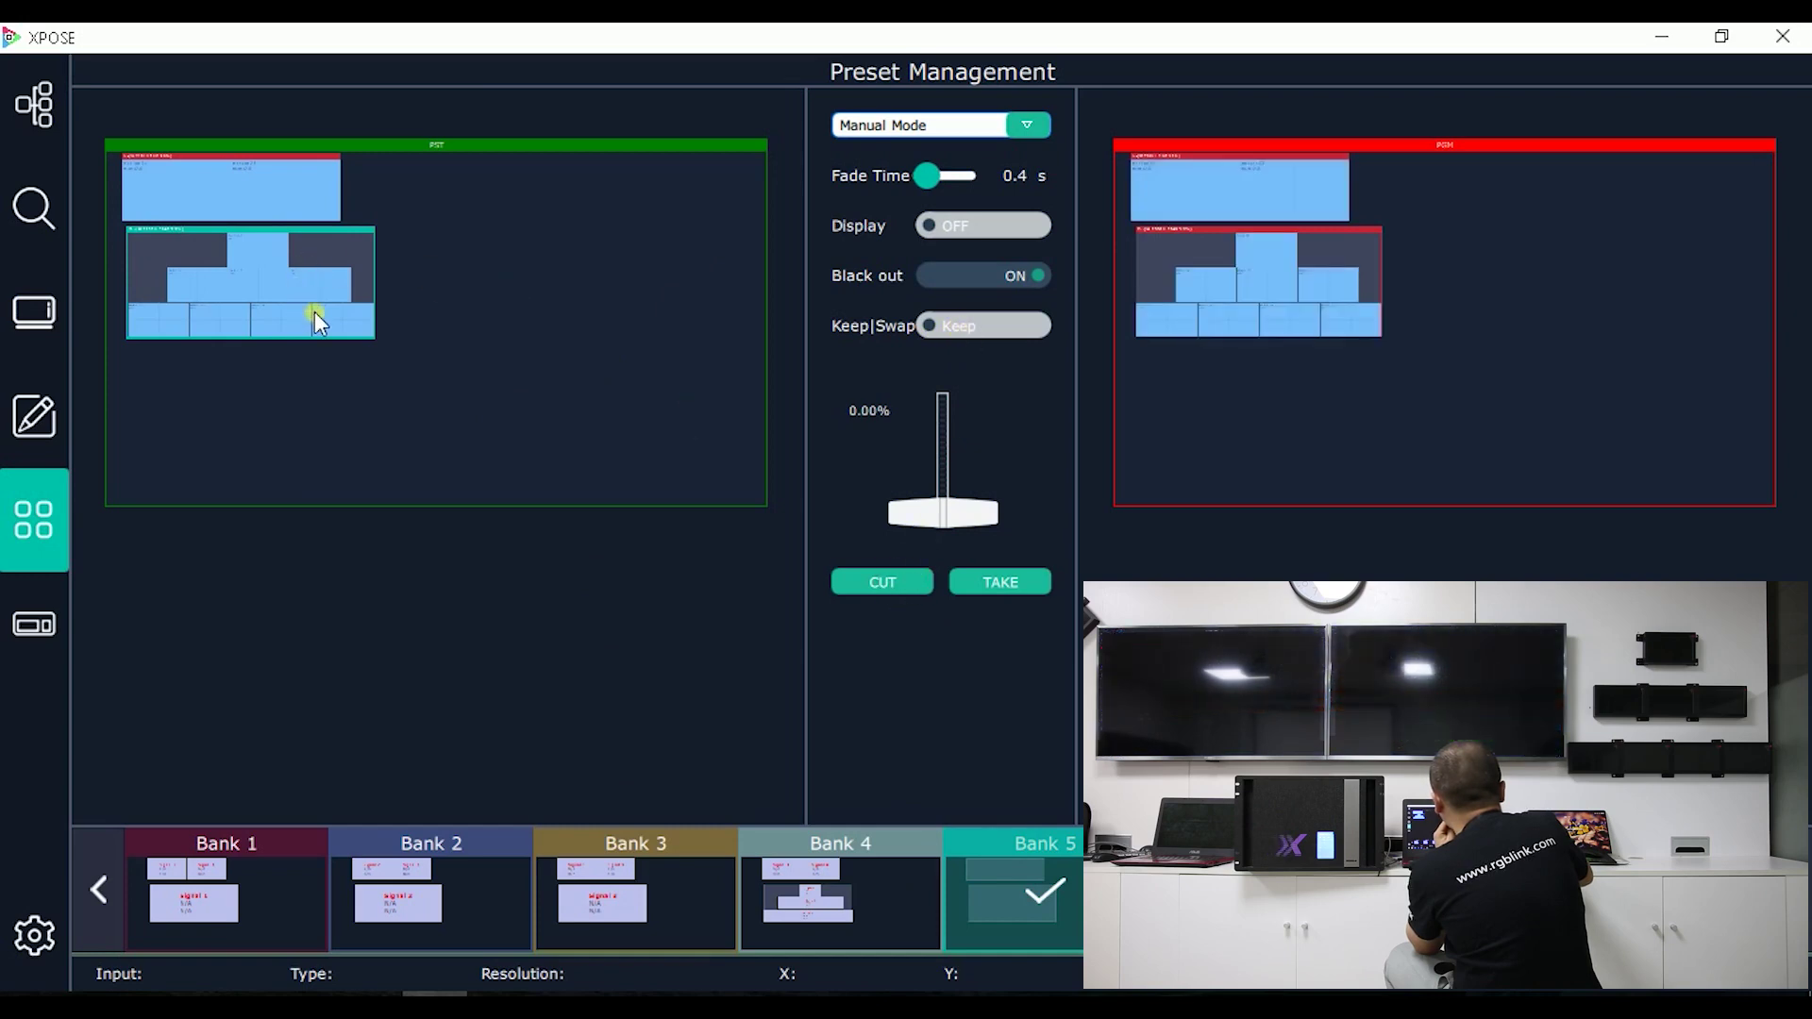
Step: Set the transition back to Swap and cut Bank 3 straight to program
left_click(980, 327)
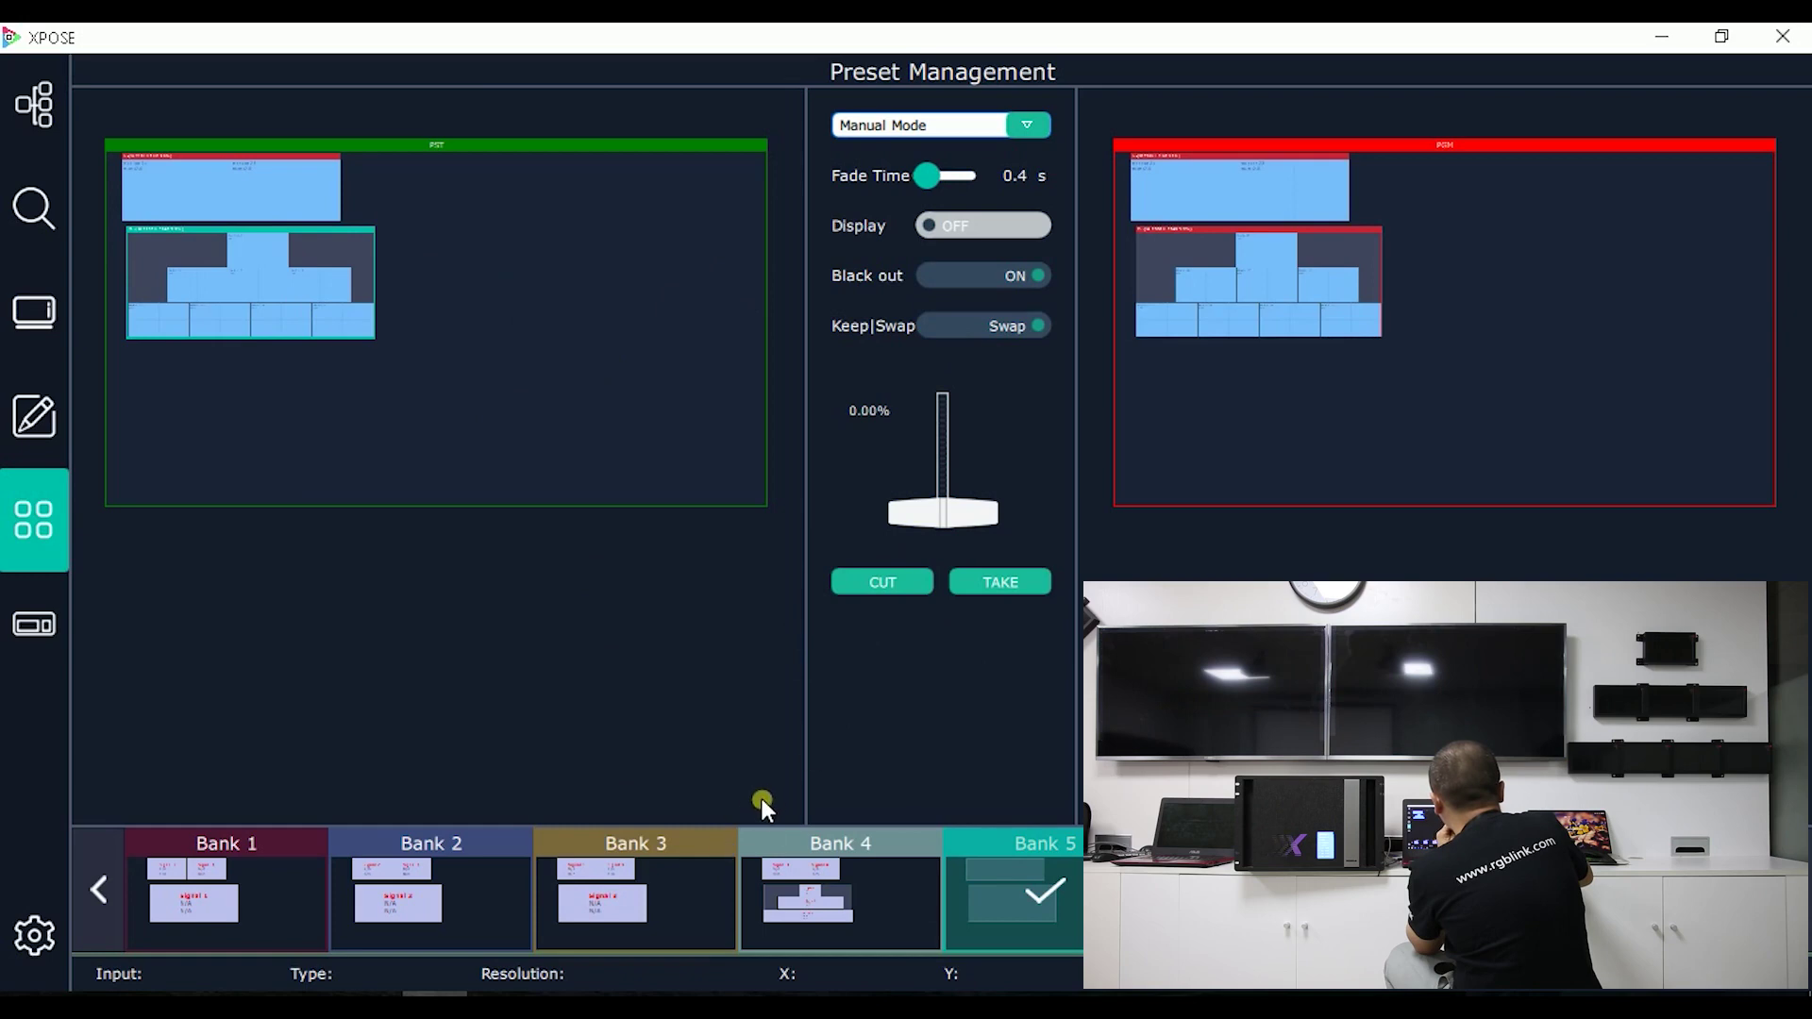
left_click(671, 895)
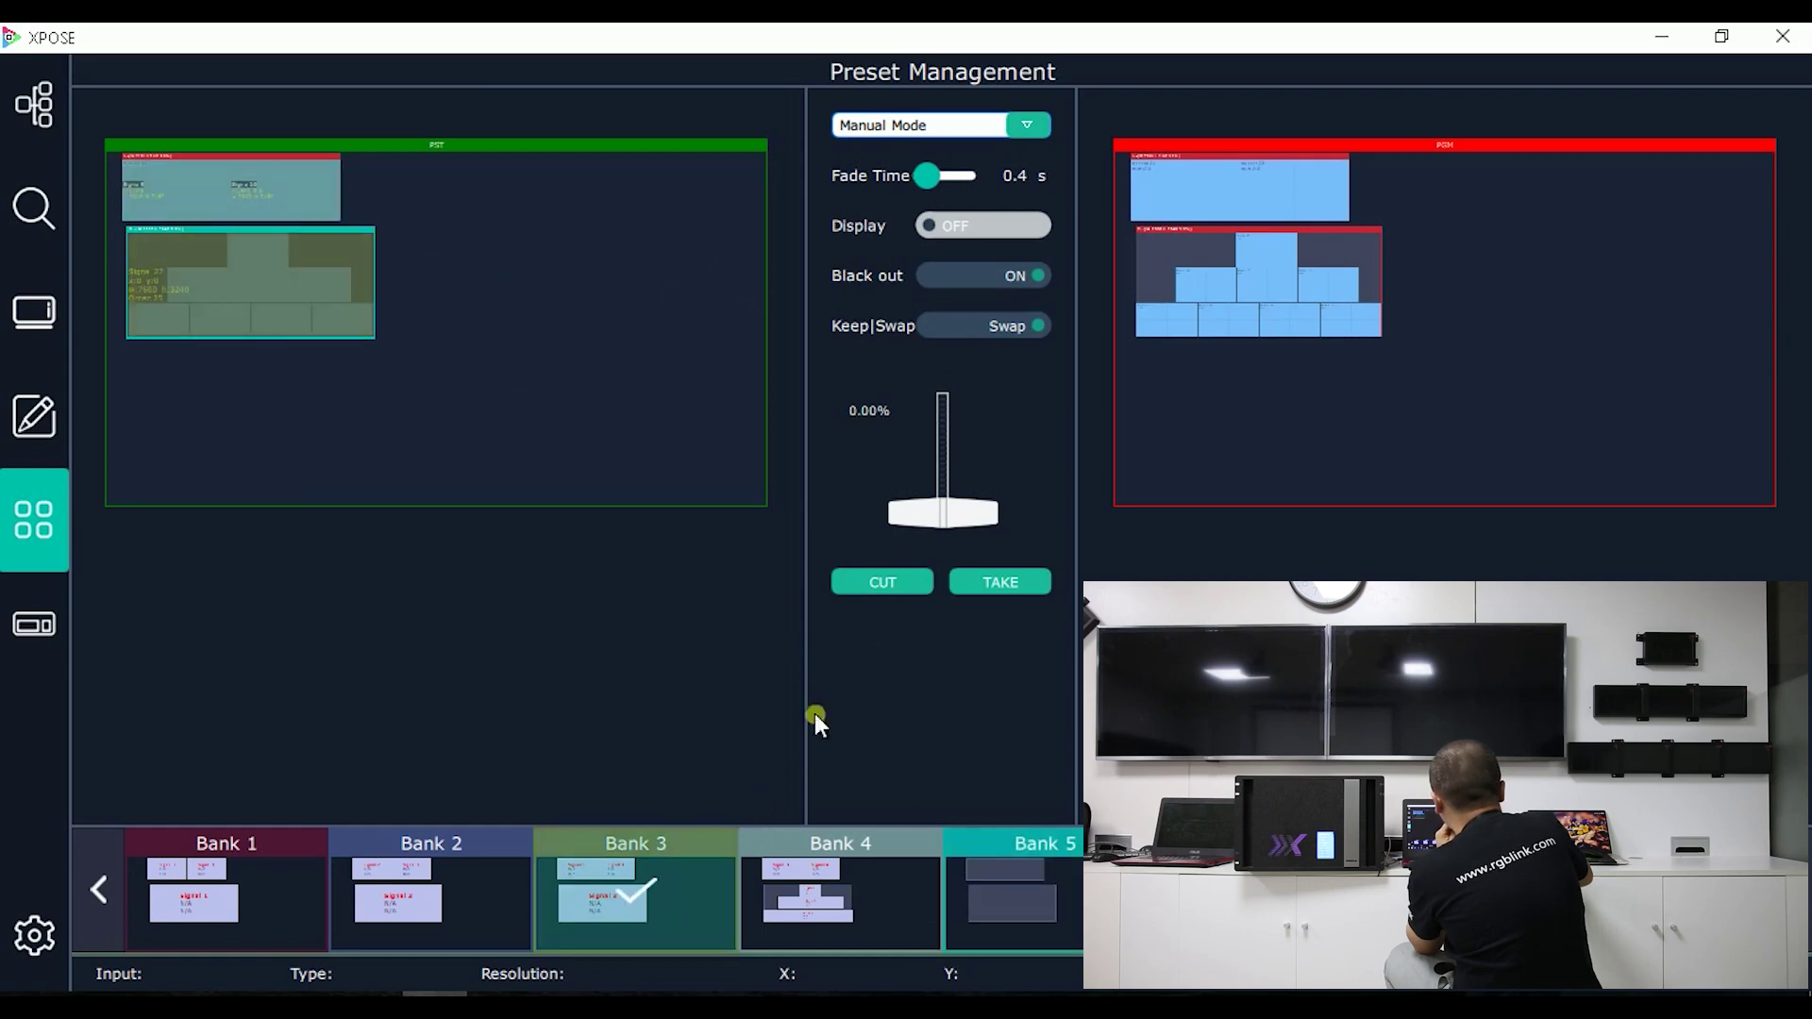
left_click(887, 578)
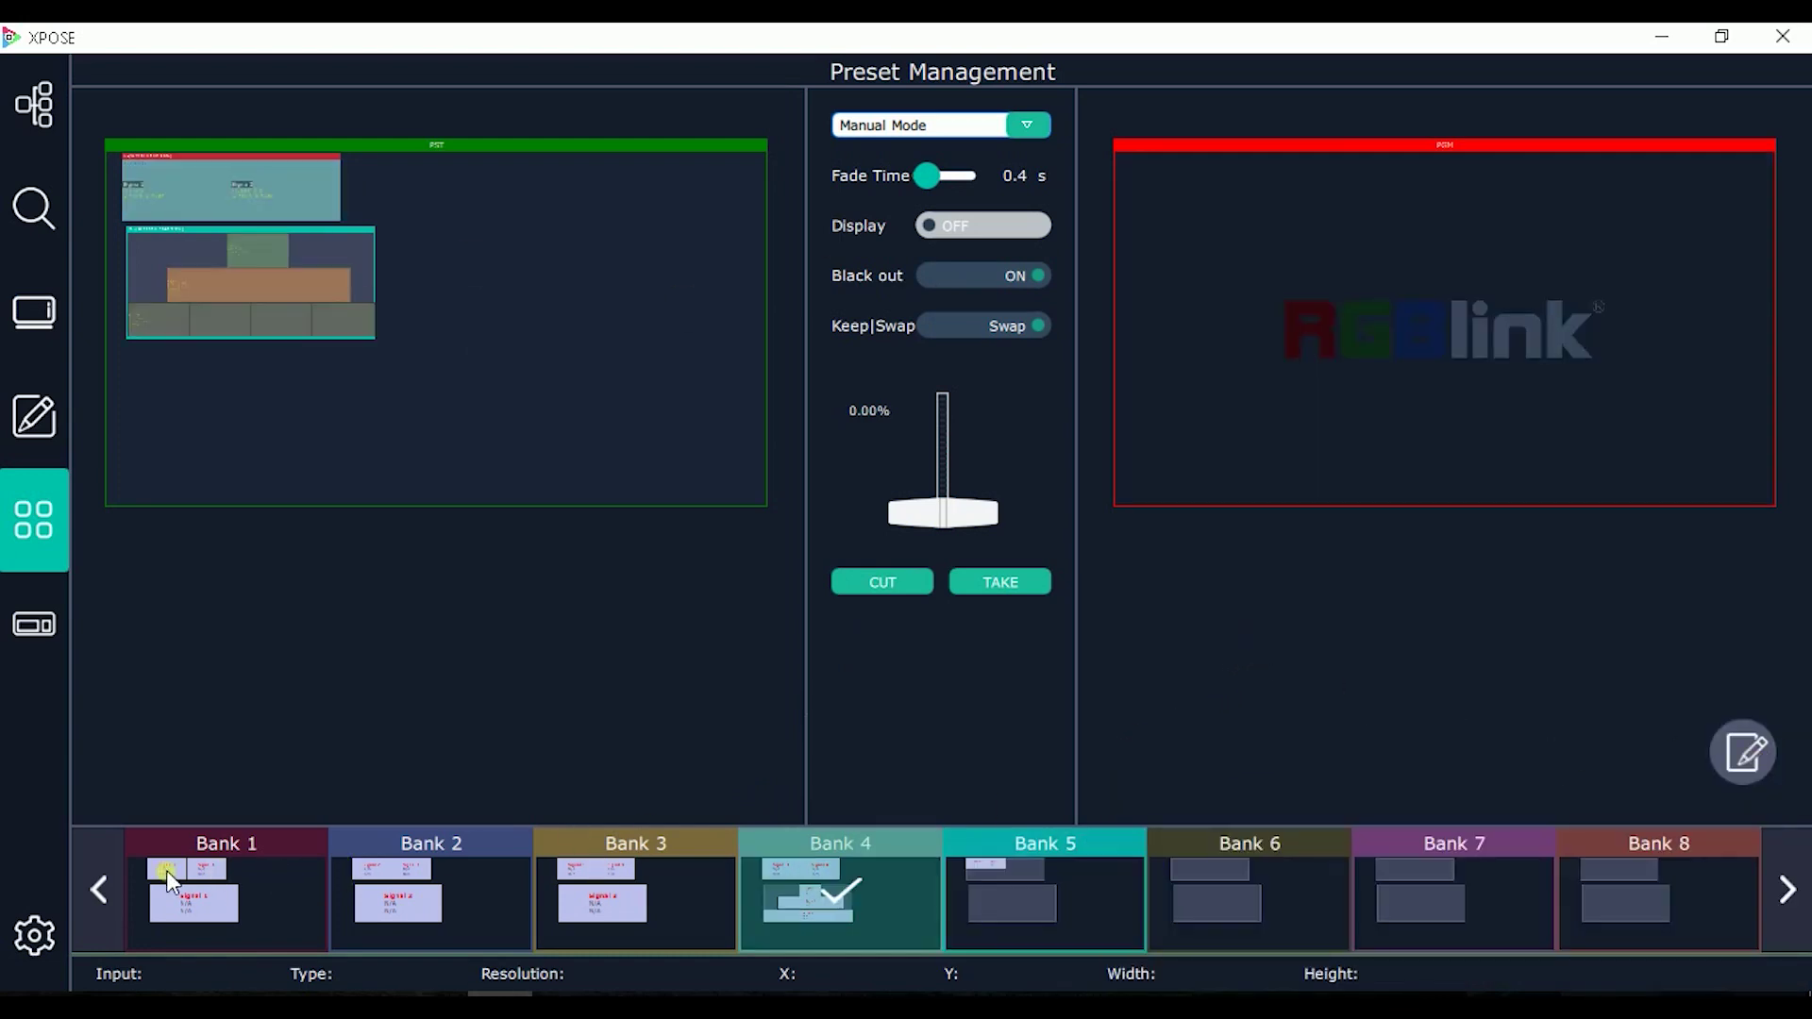
Step: Page the bank strip to Banks 9–16 and open the Page save/load panel
left_click(1788, 888)
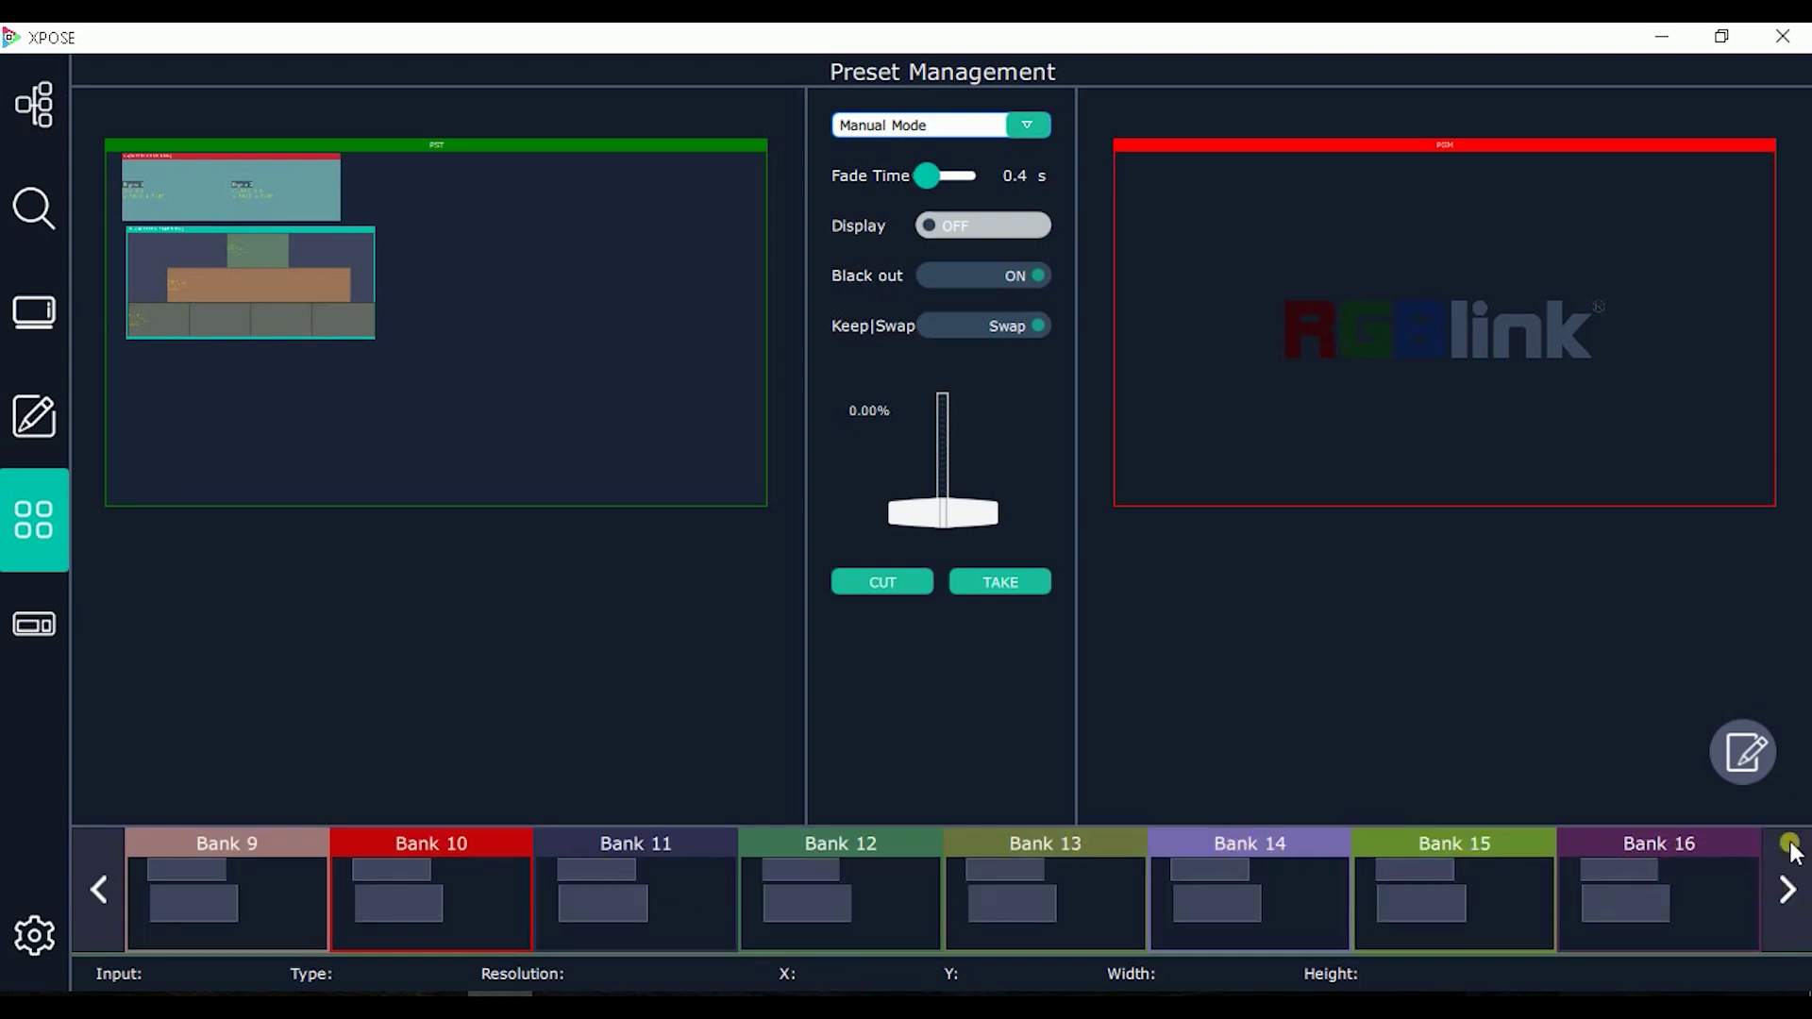
left_click(1743, 753)
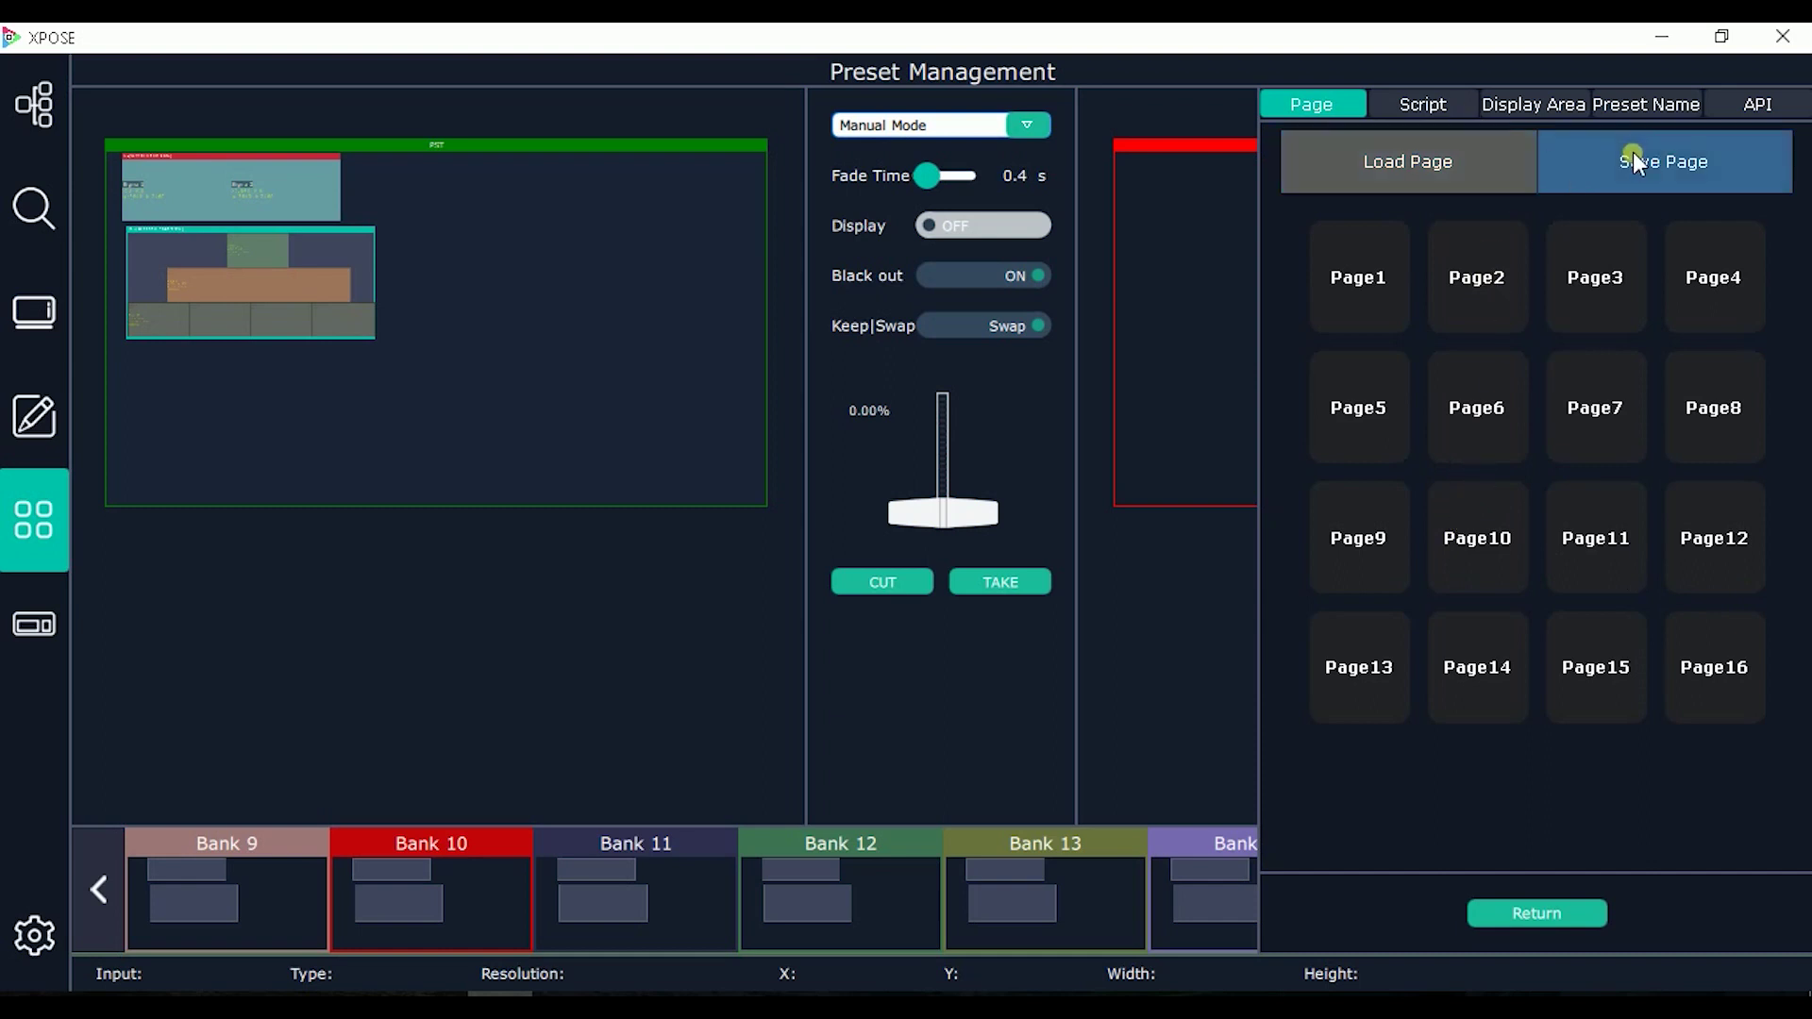
Step: View the Script save/load options, then the Display Area list with Area1 and Area2
left_click(1434, 104)
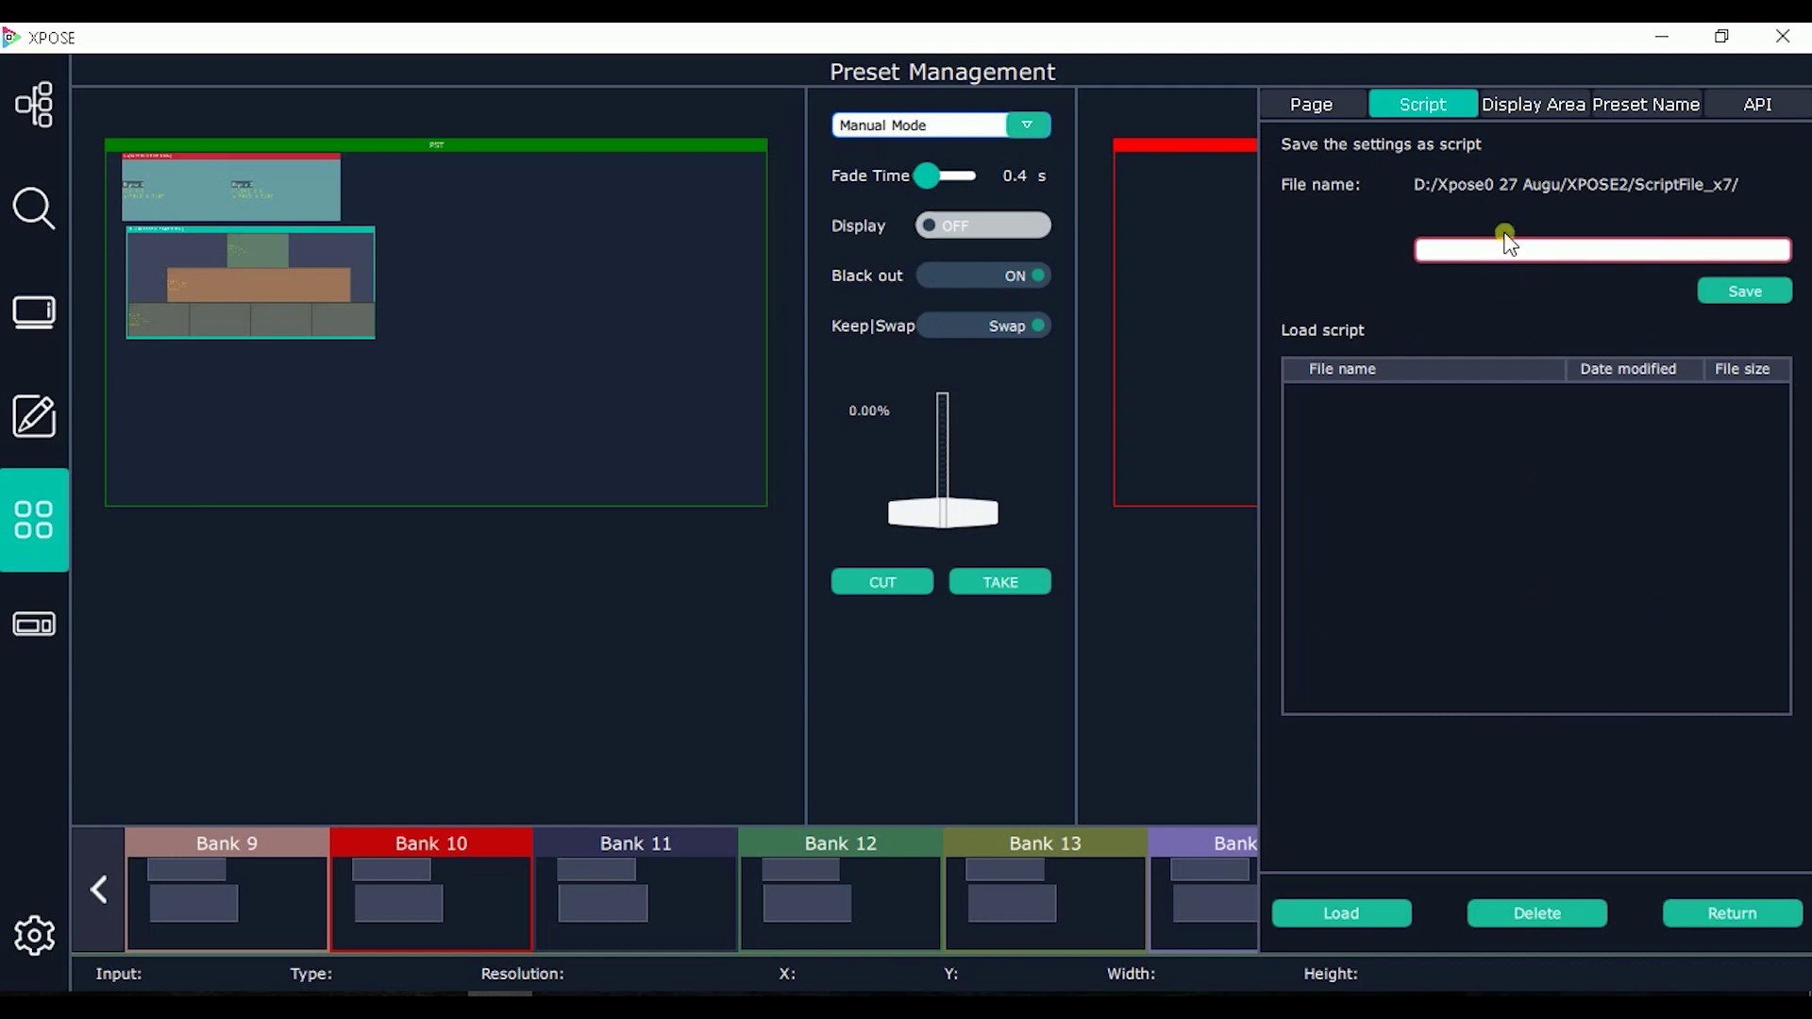
left_click(1536, 102)
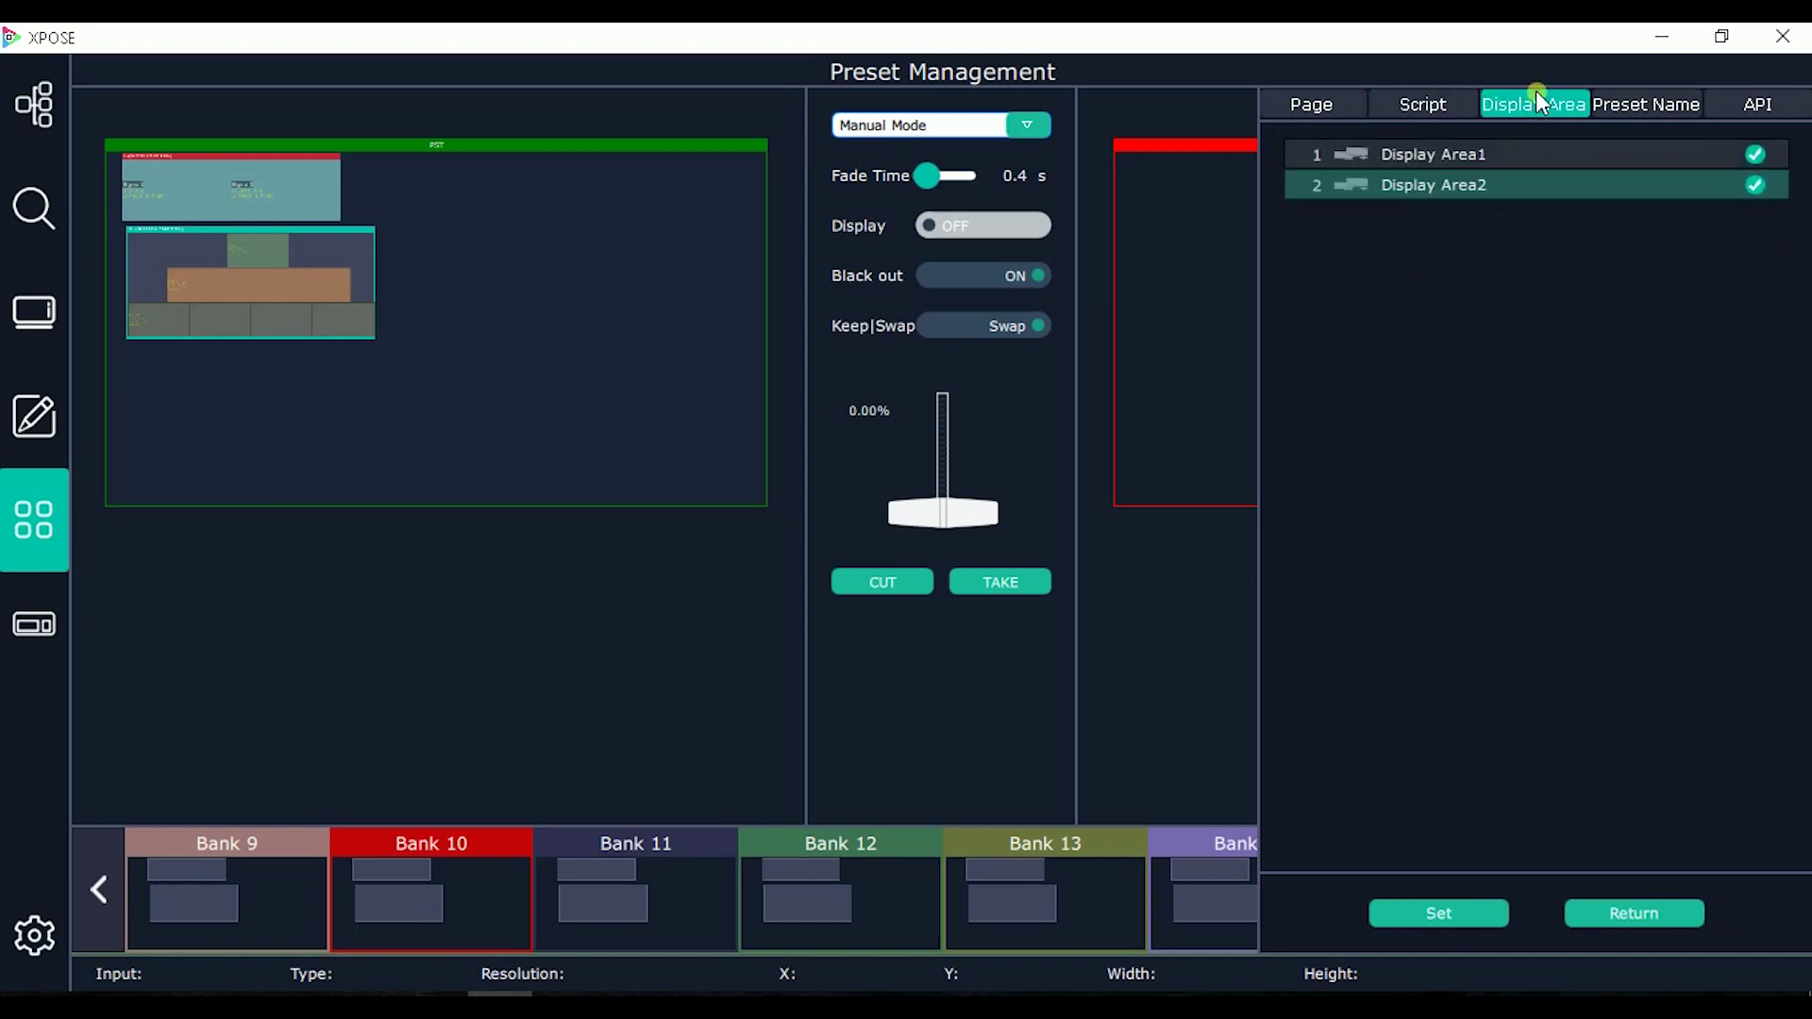
Step: Deselect Display Area1, bring back Banks 1–8 and load Bank 1 into preview
left_click(1493, 156)
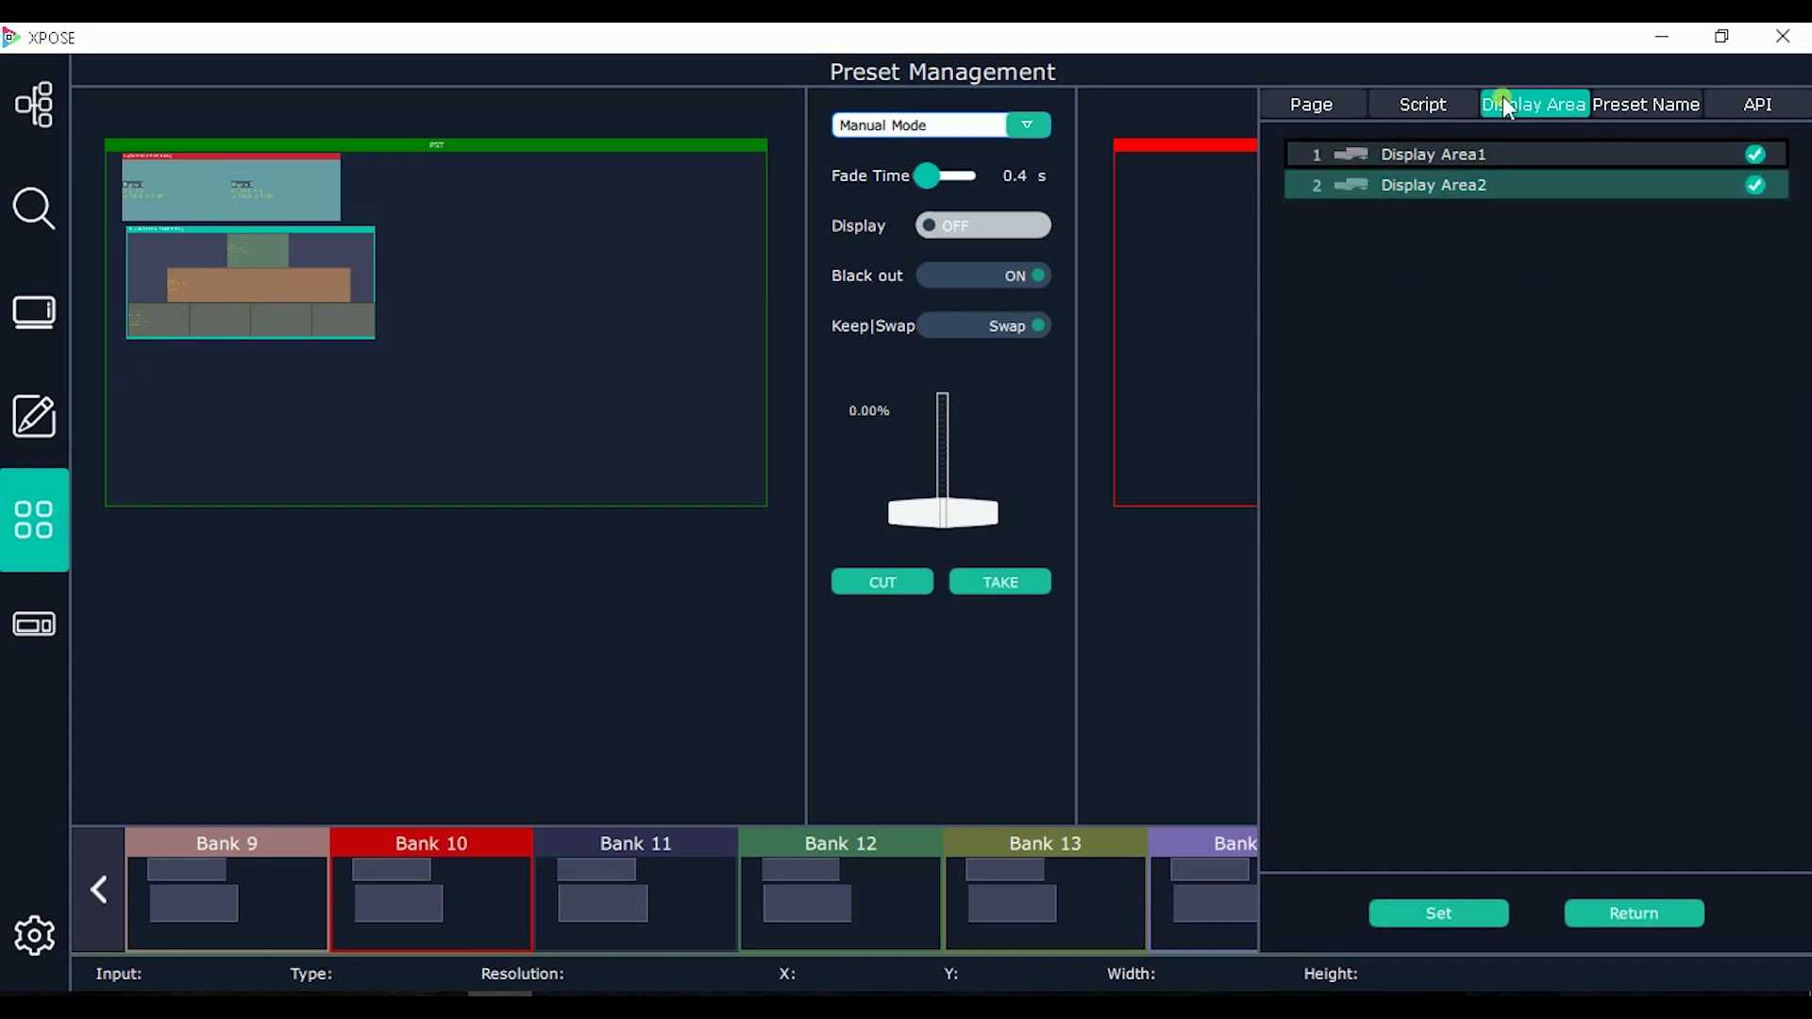
left_click(100, 889)
left_click(150, 889)
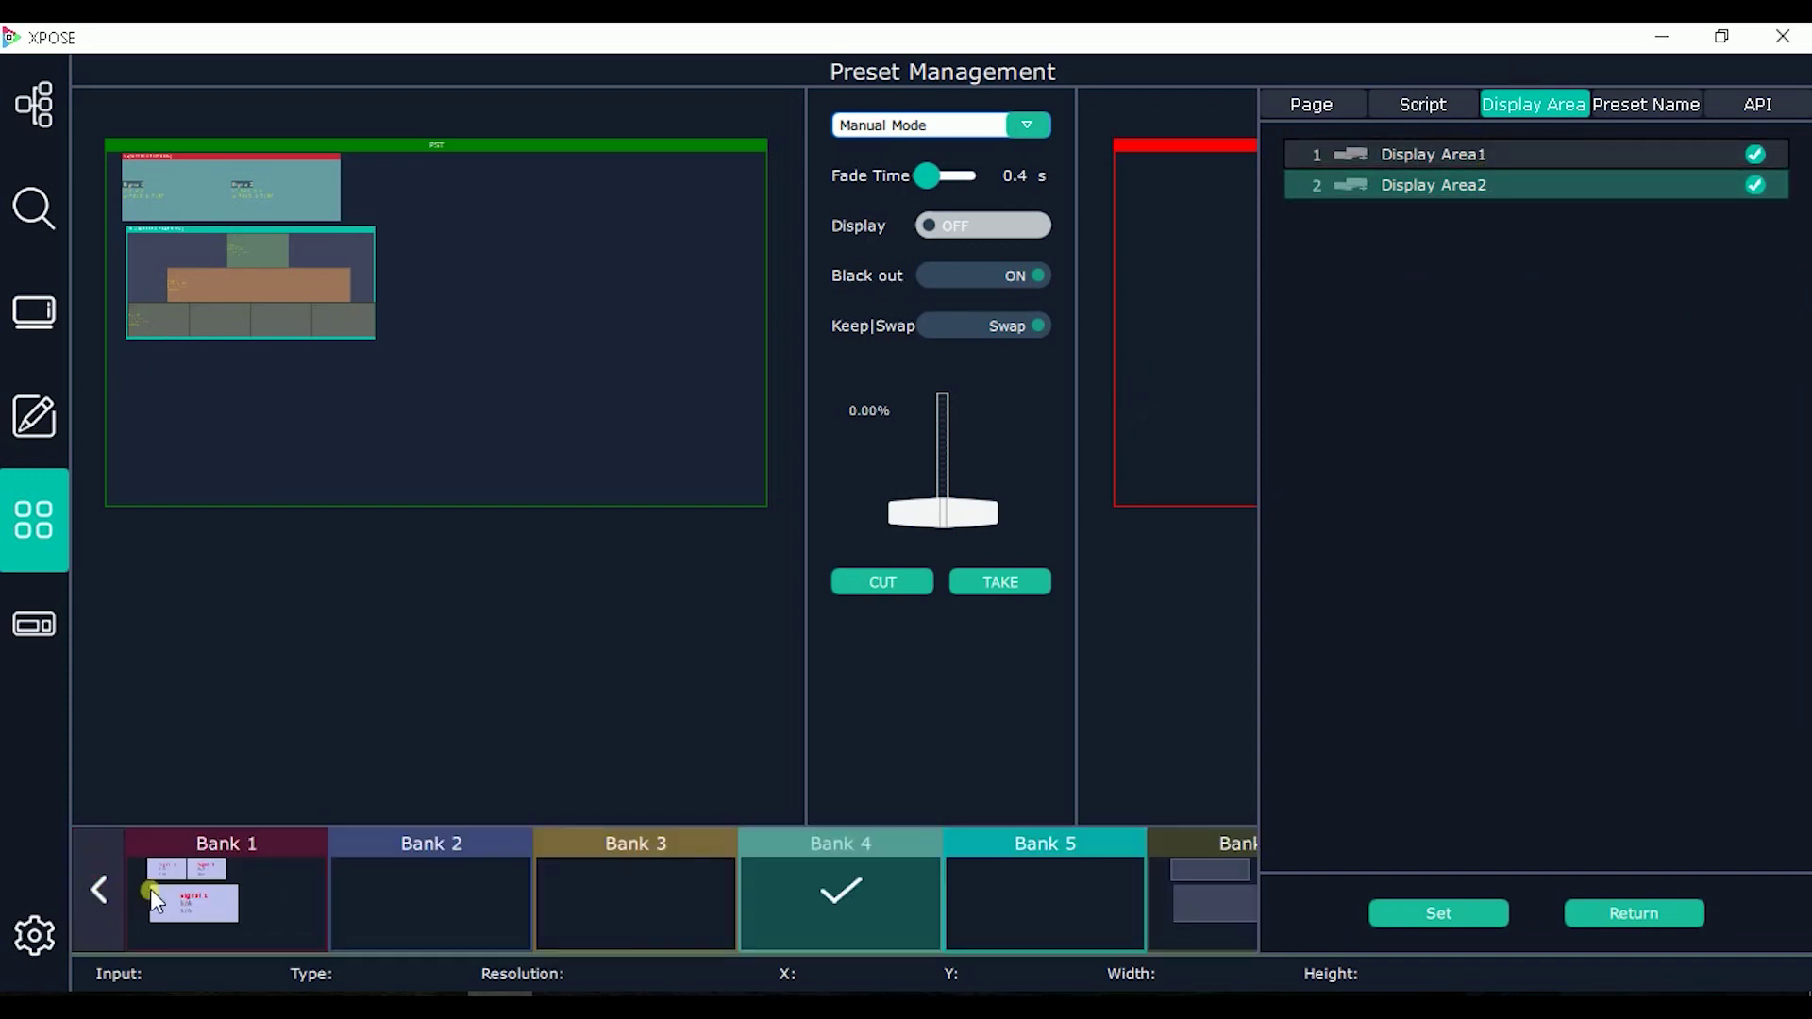
left_click(347, 875)
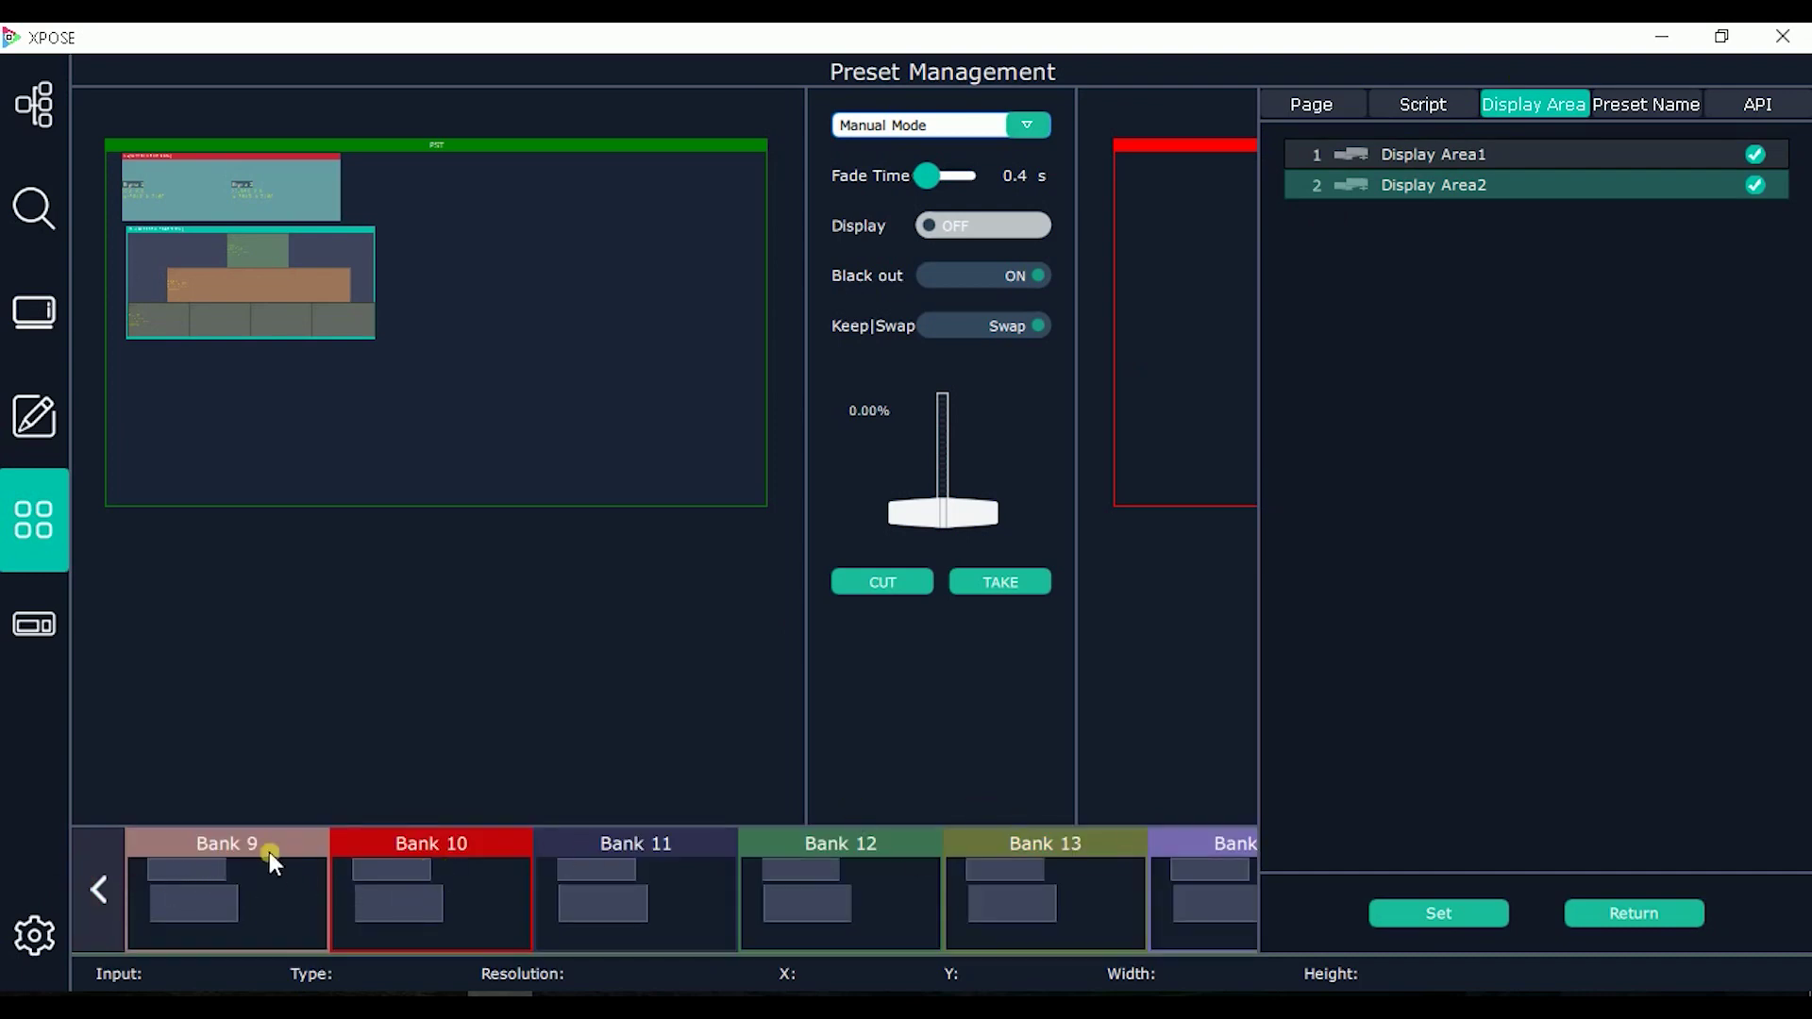
left_click(98, 889)
left_click(236, 882)
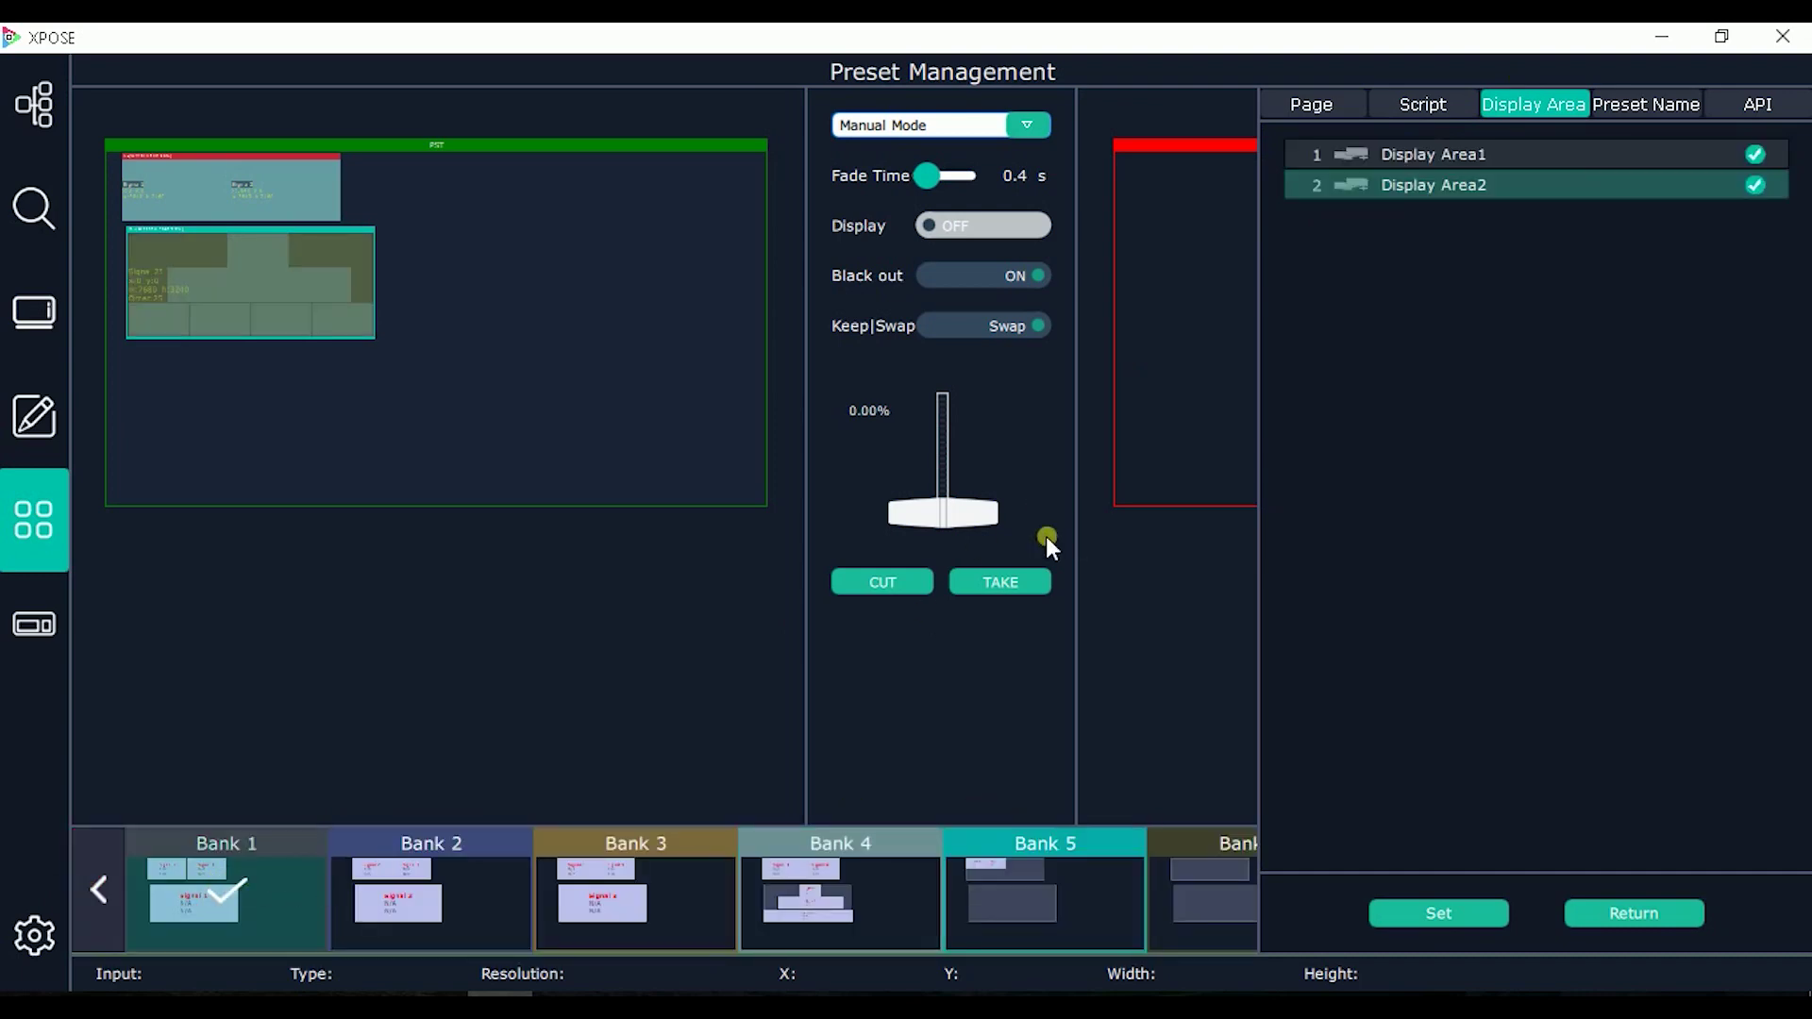
Step: Open Display Area1's settings and switch its Display setting on
left_click(1619, 161)
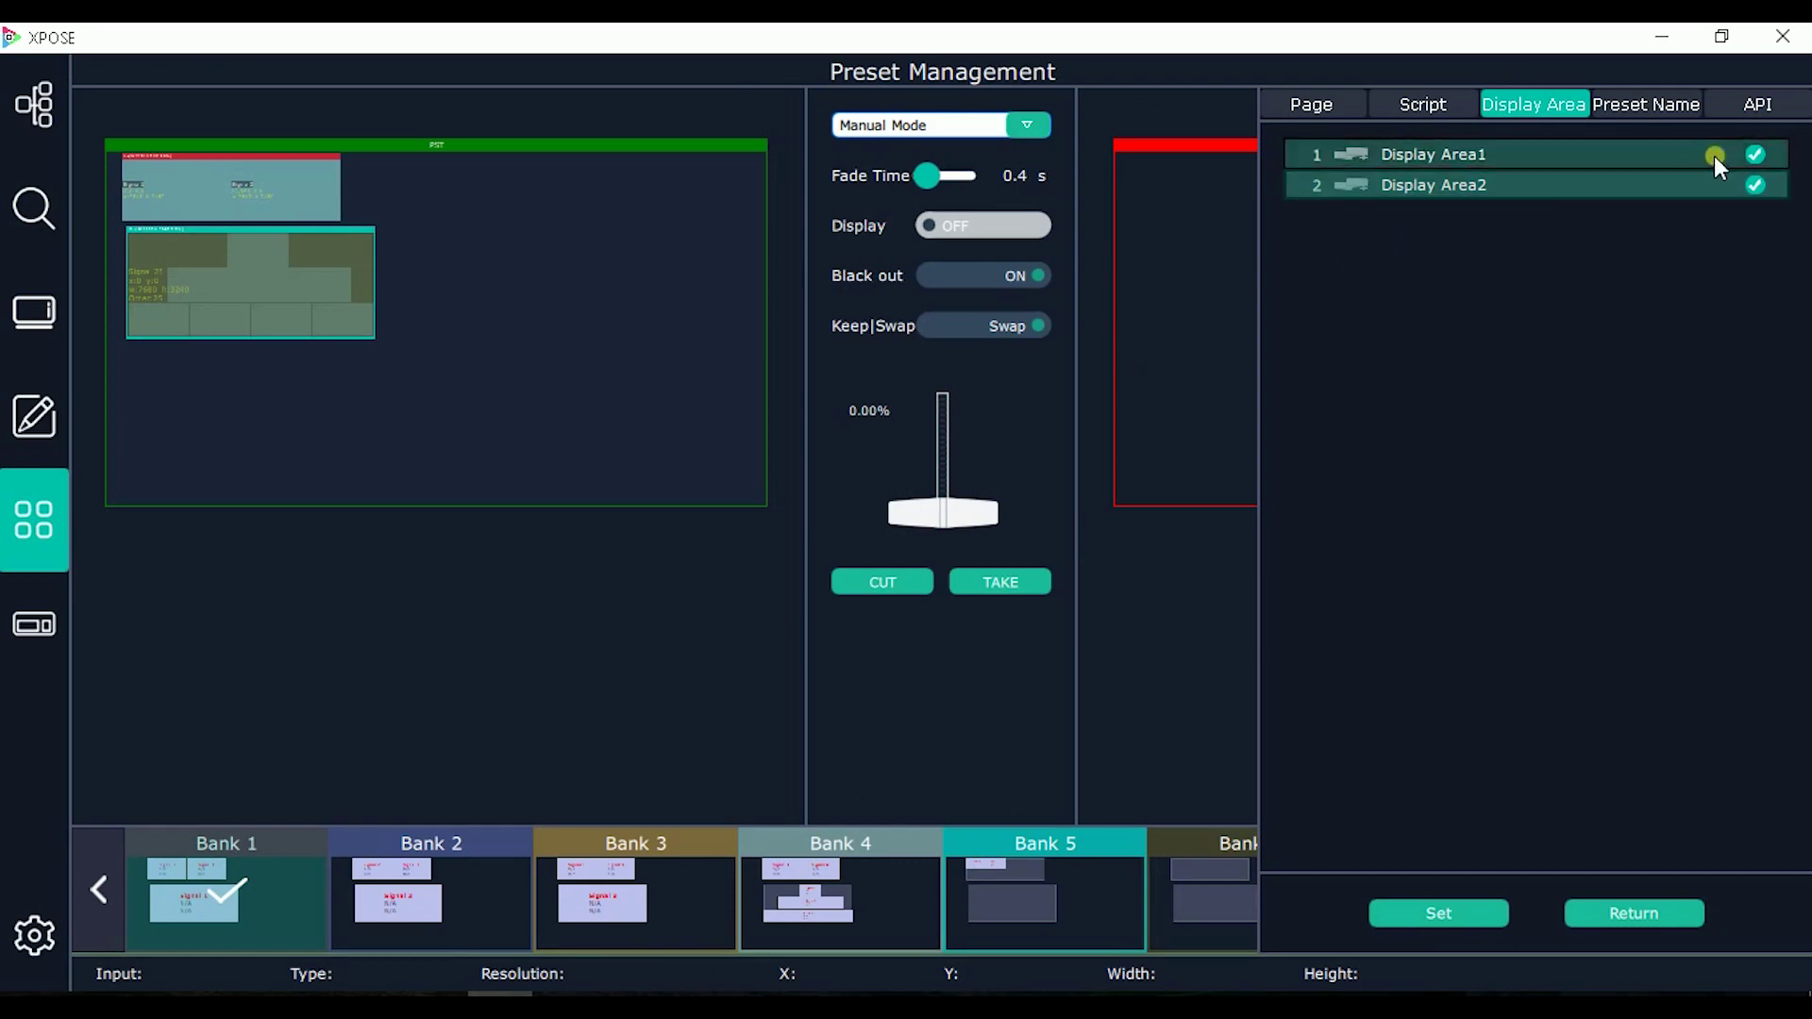
left_click(1755, 154)
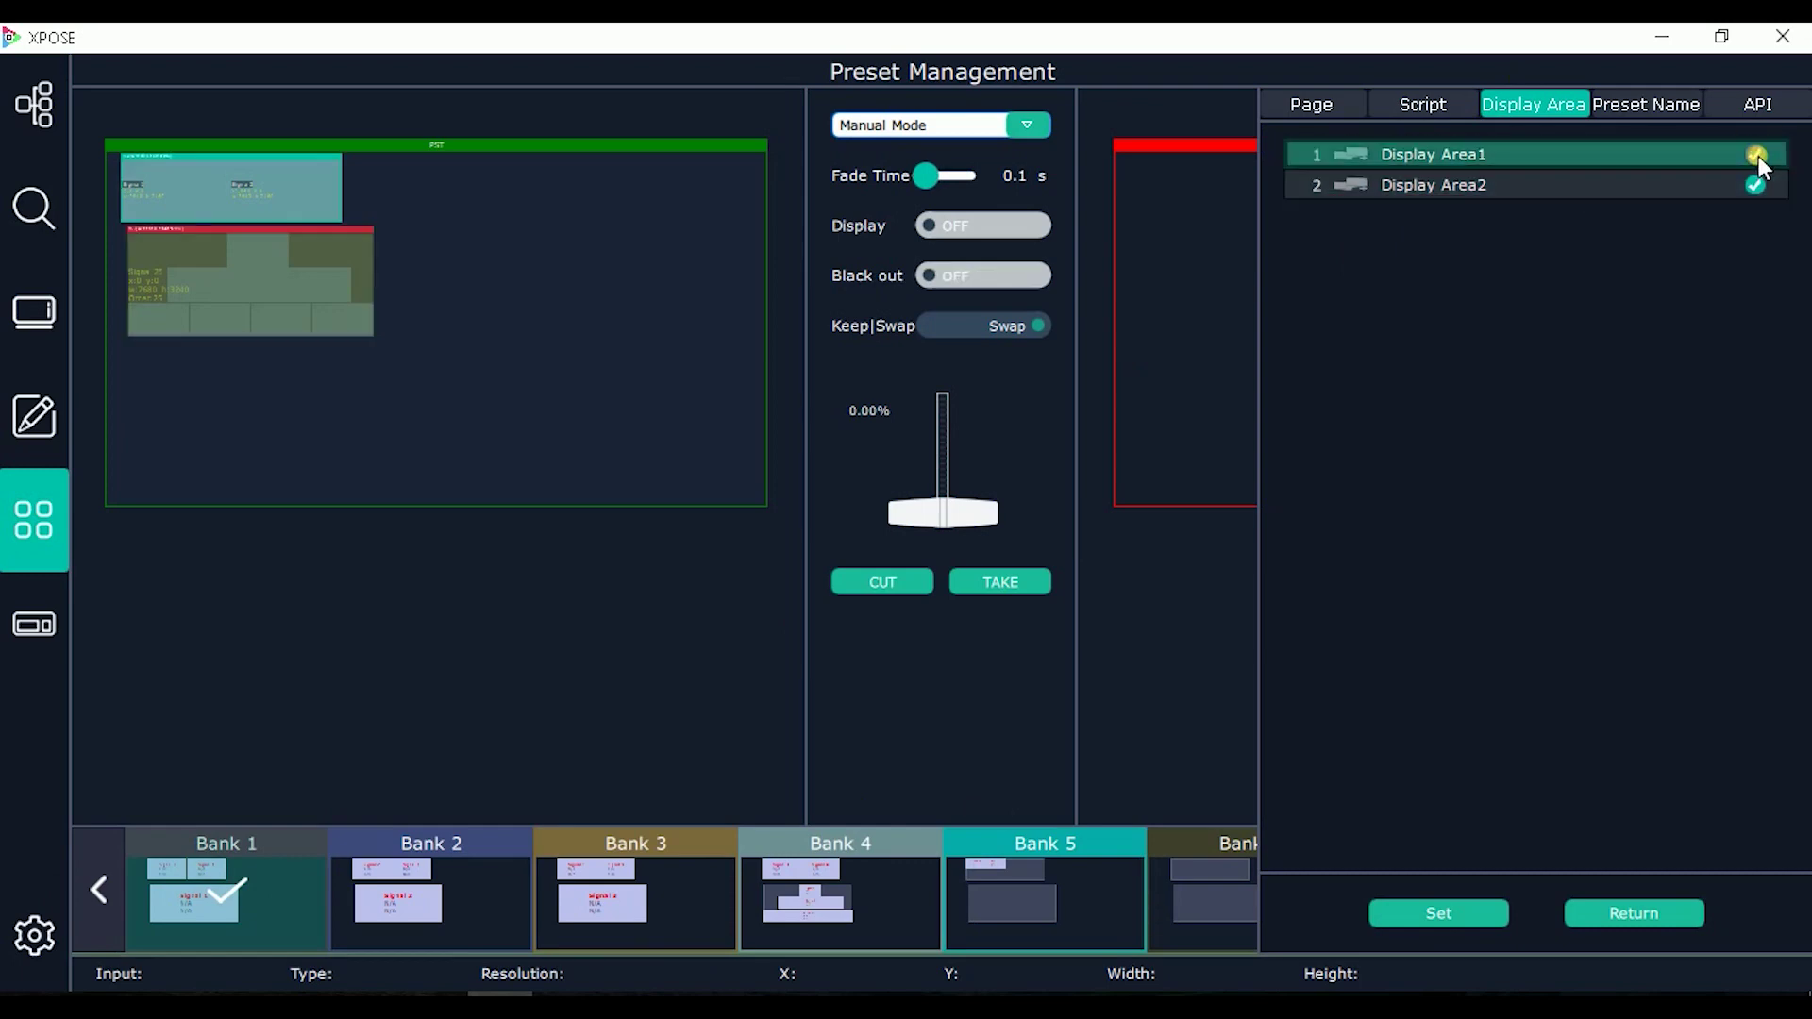
left_click(1672, 166)
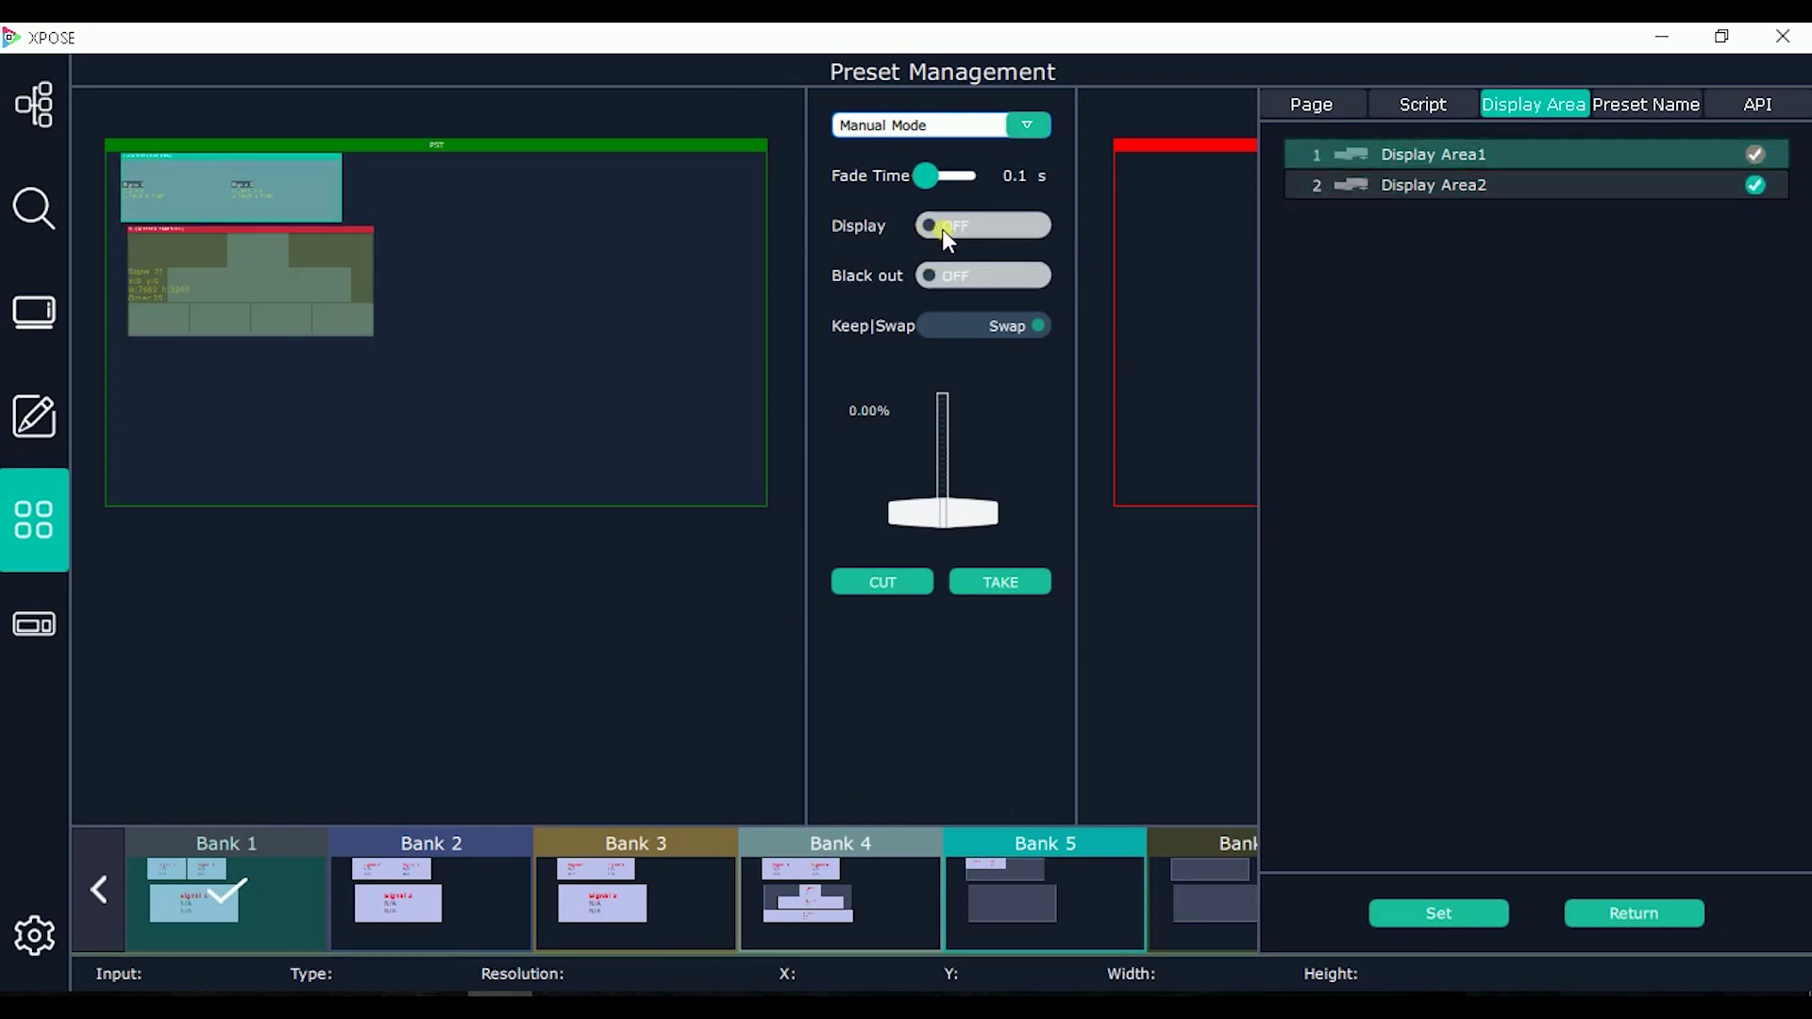
left_click_drag(836, 230, 973, 230)
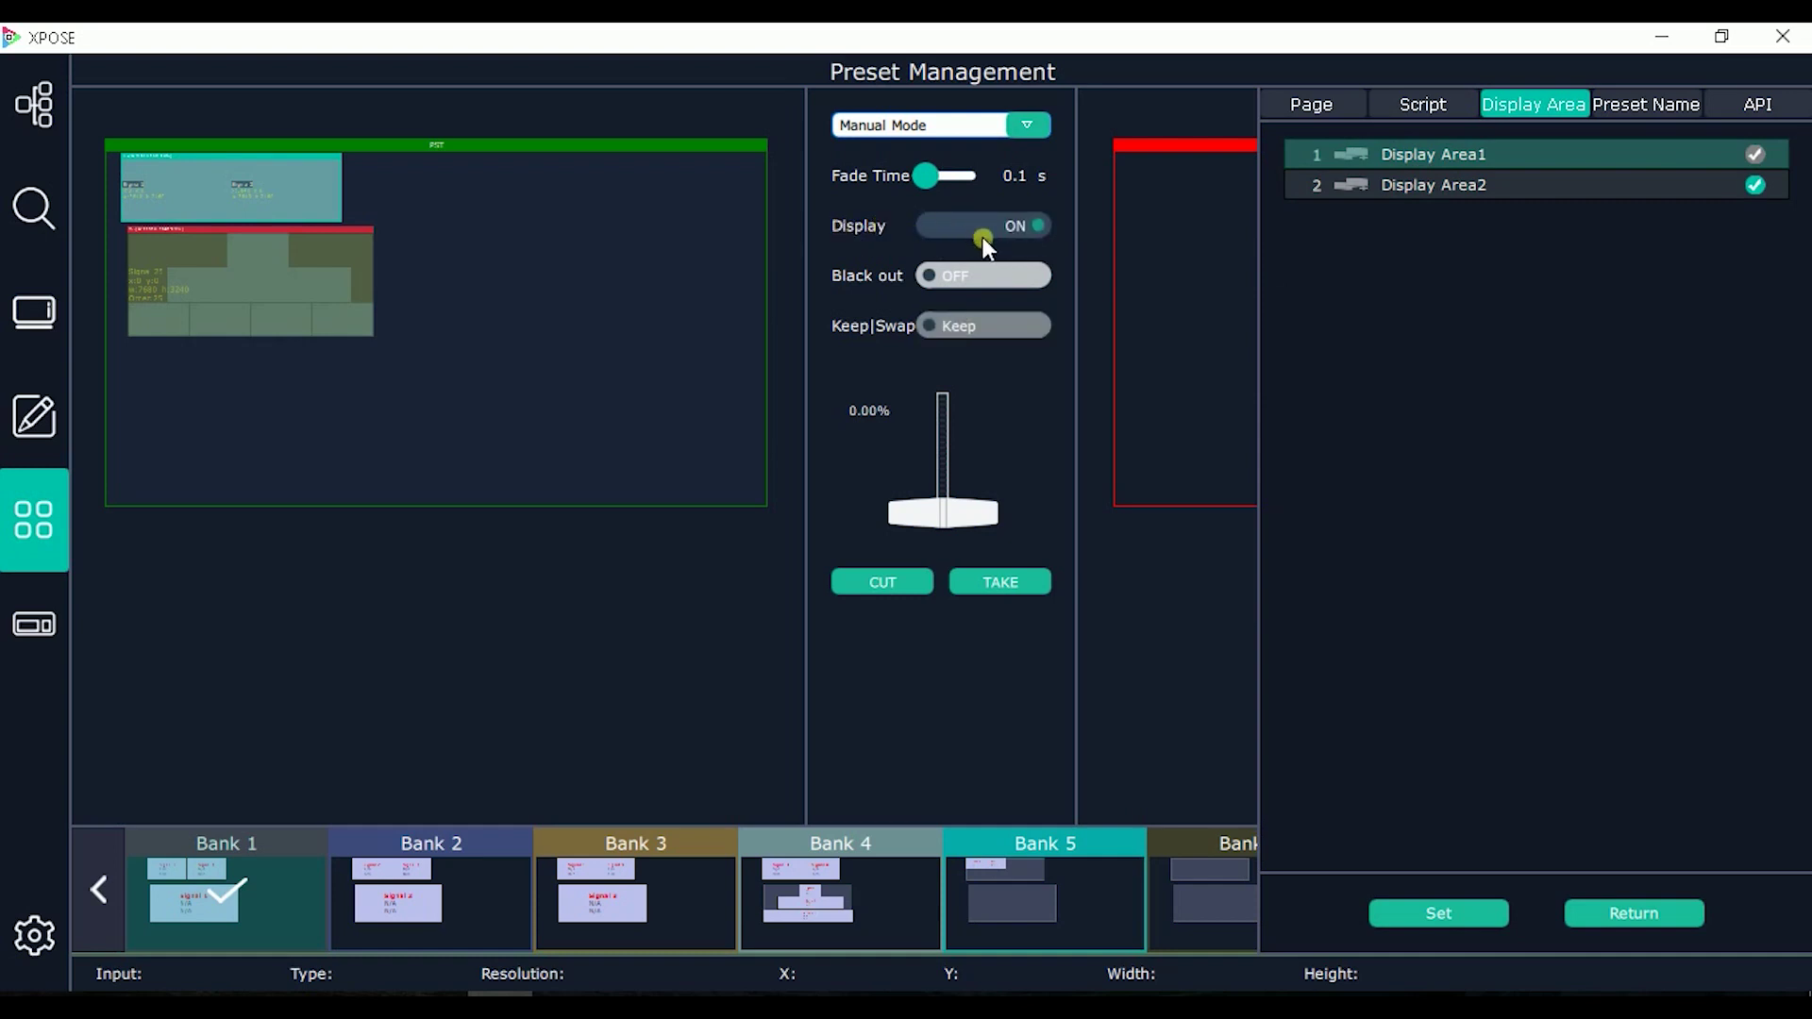
Step: Rework the display area selection, clearing it and ending with Display Area1 selected
left_click(1326, 157)
left_click(1580, 190)
left_click(1592, 177)
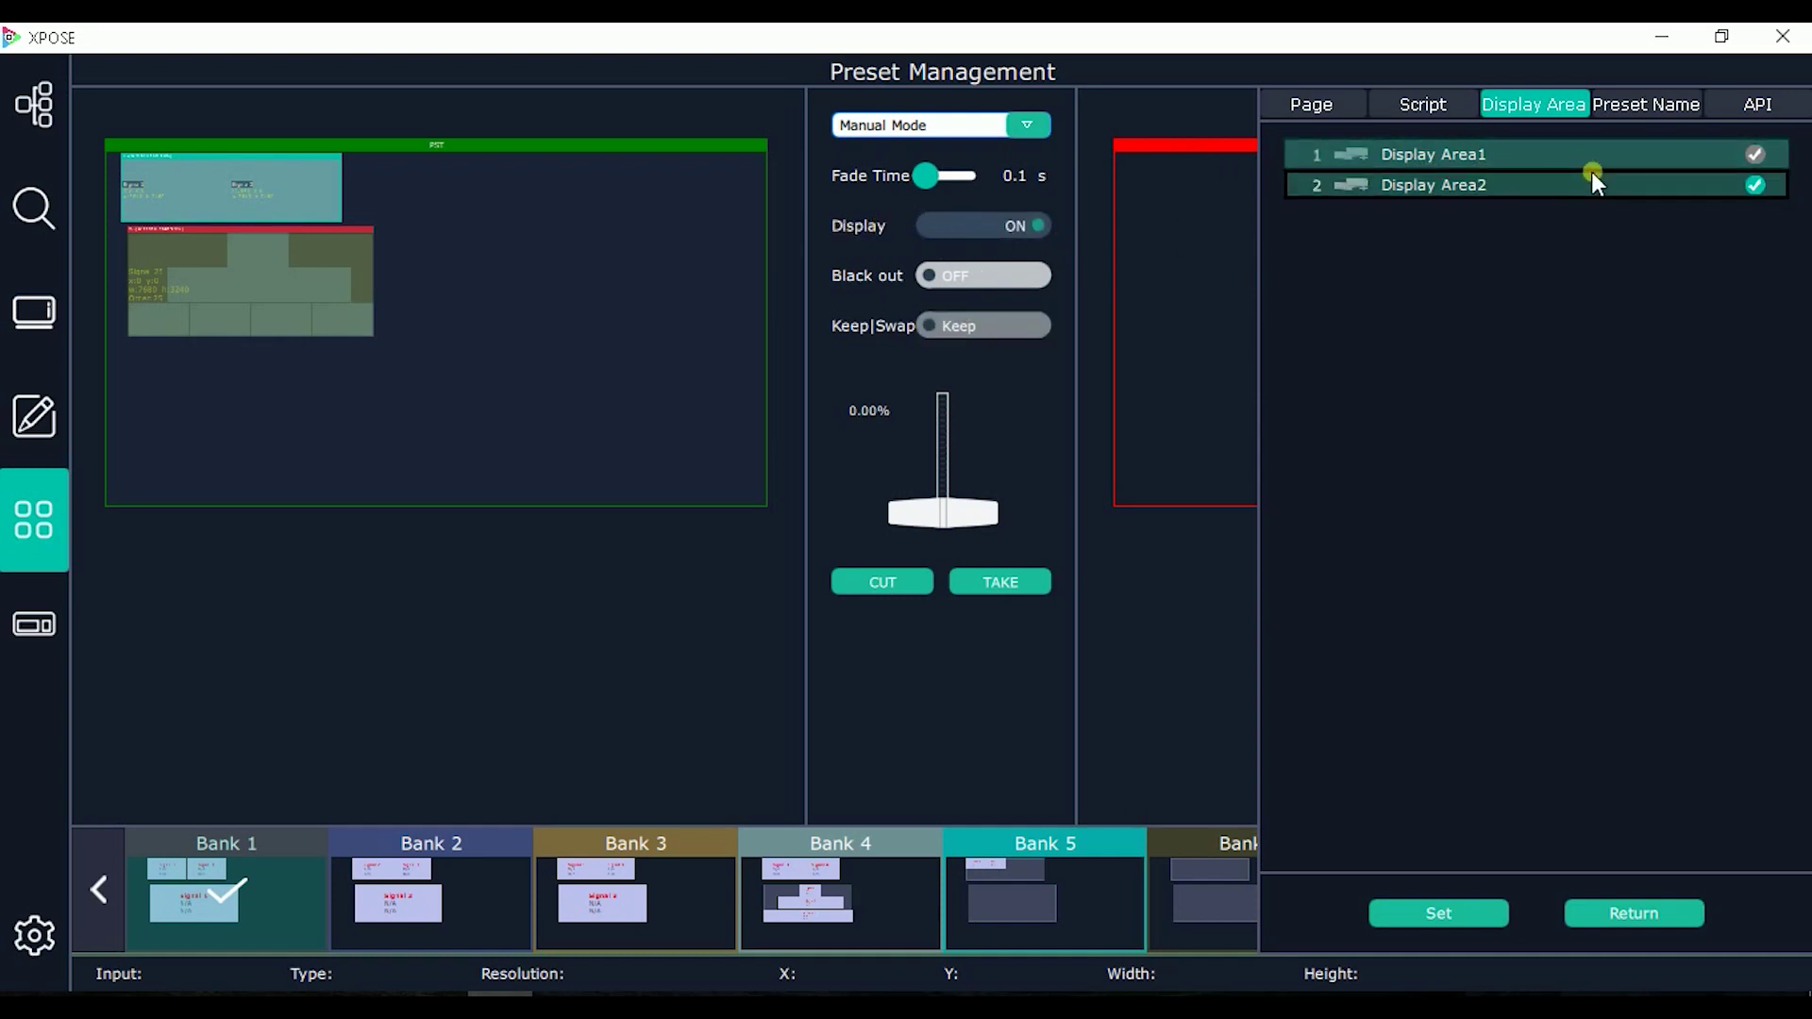
left_click(1525, 160)
left_click(1449, 182)
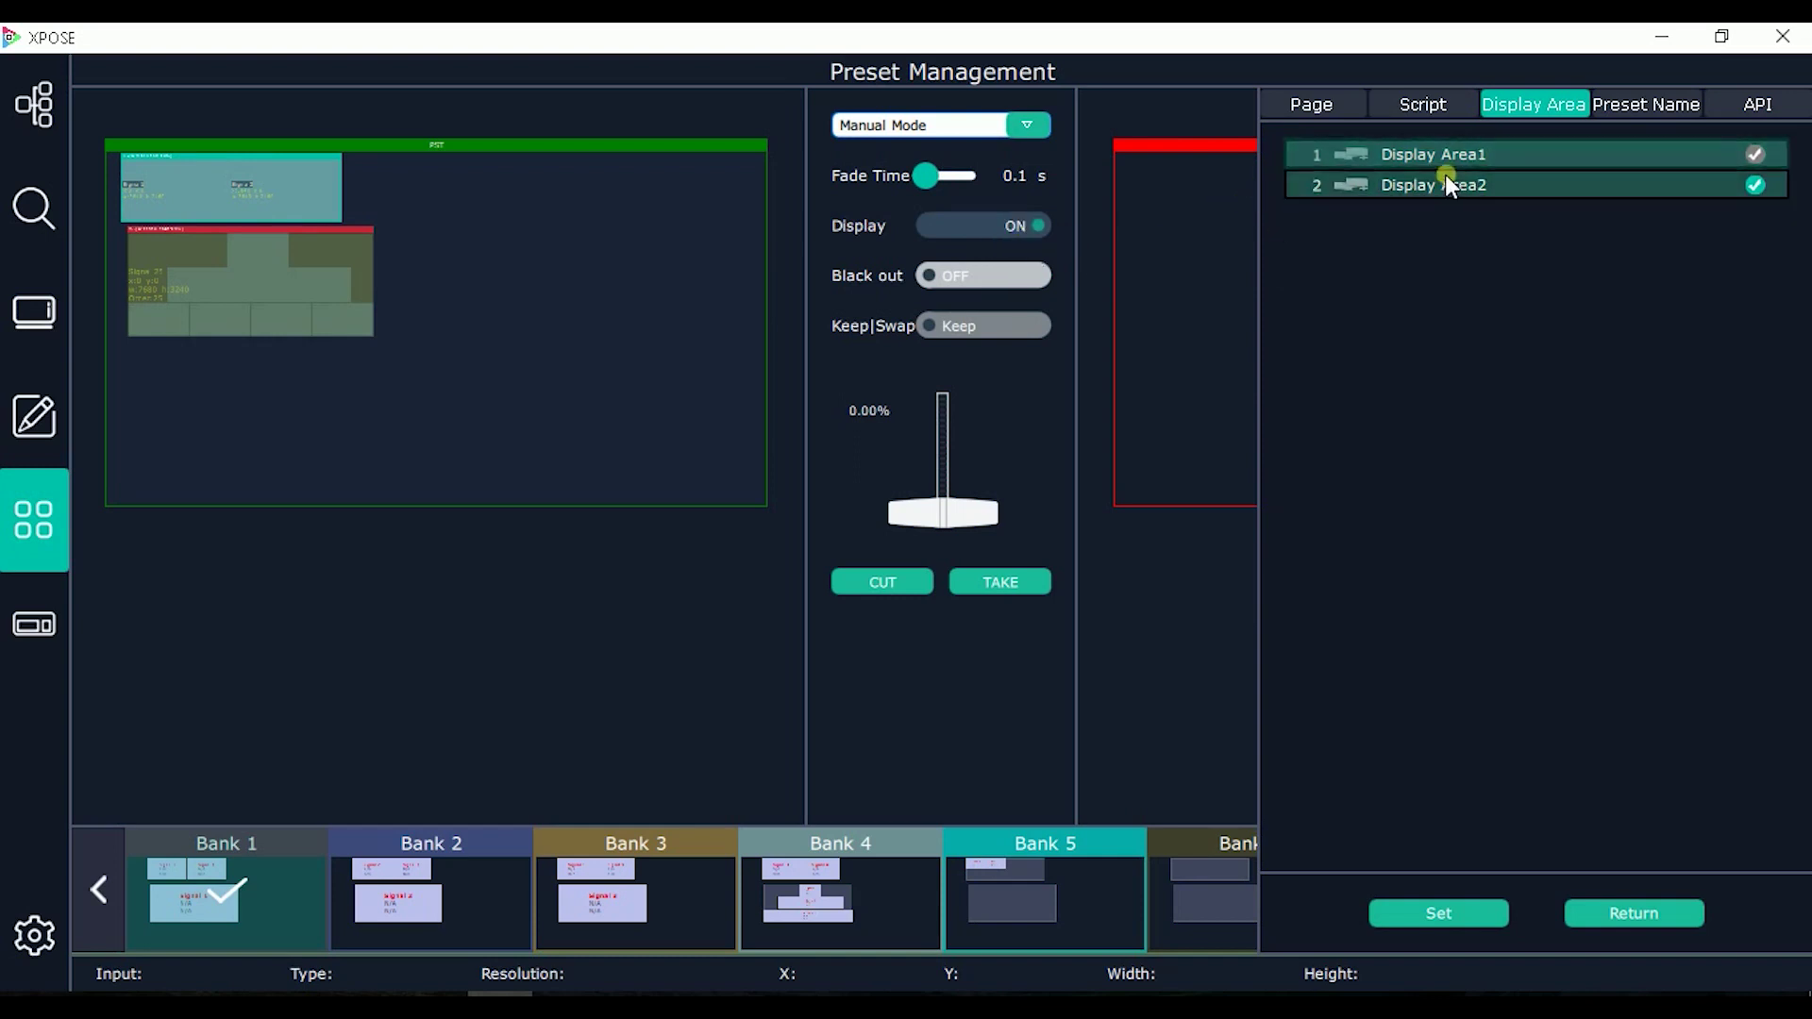
left_click(1481, 155)
left_click(1719, 169)
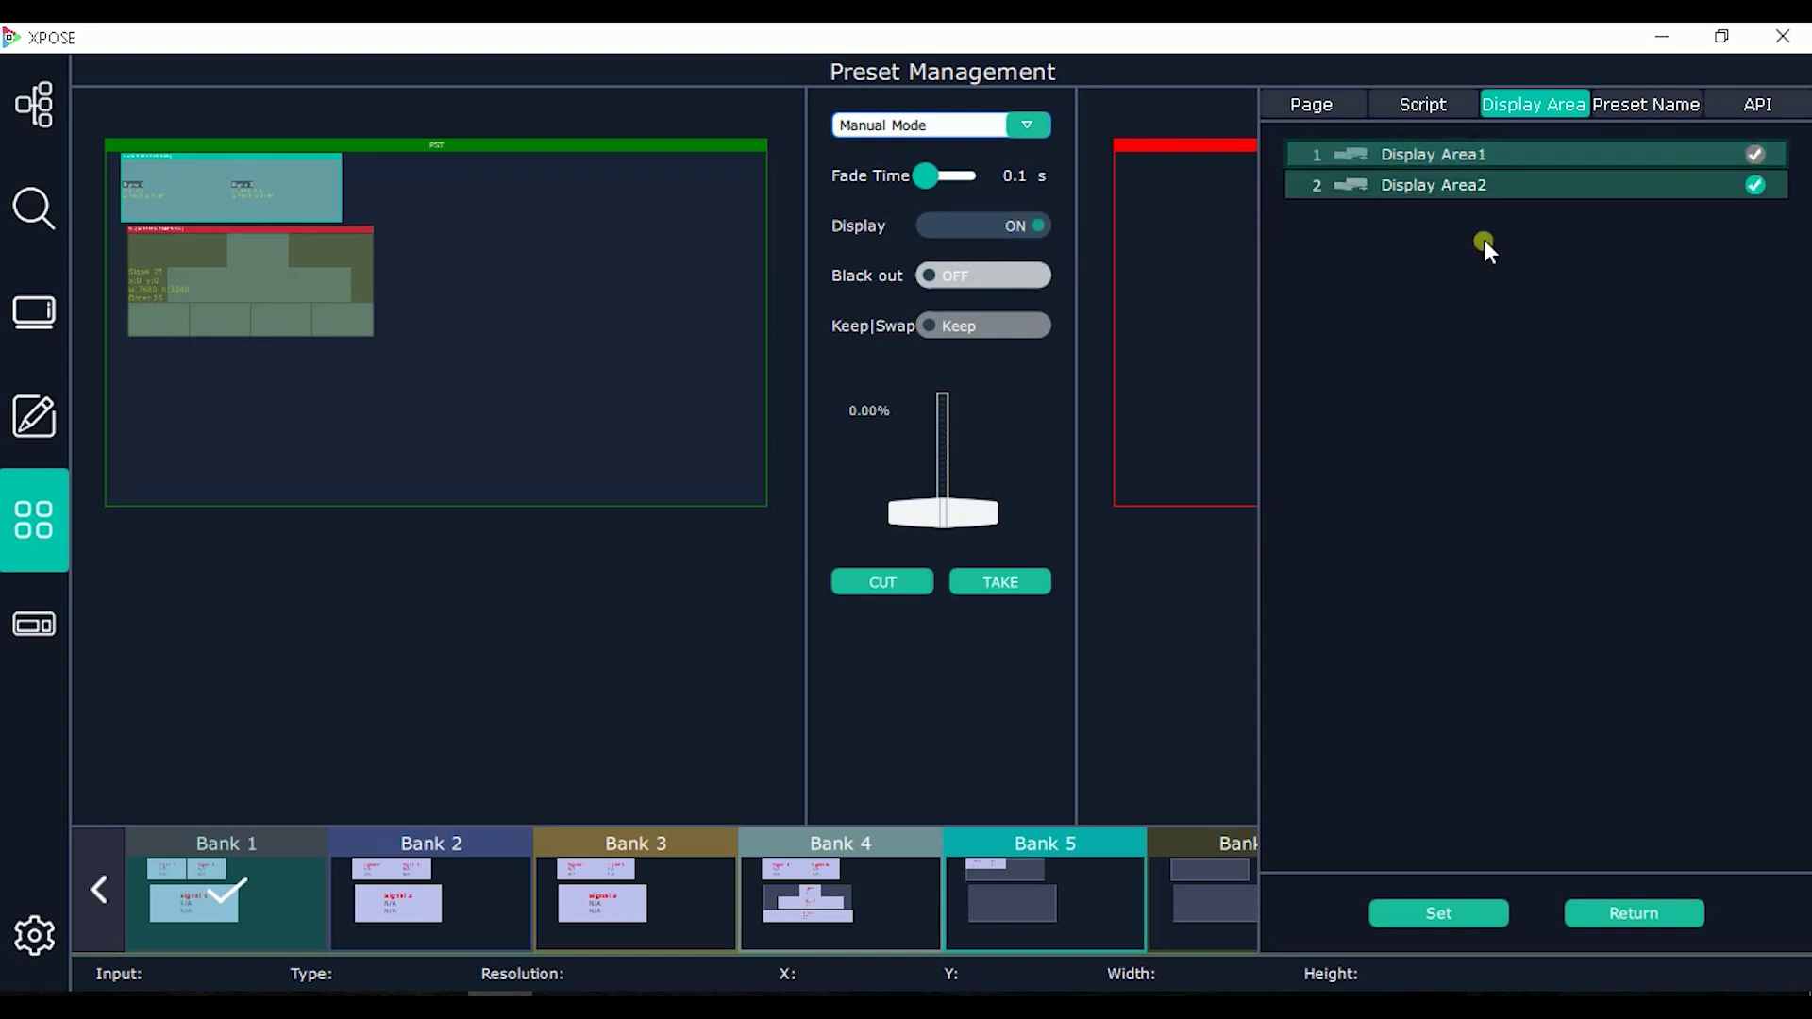
left_click(1385, 176)
left_click(1415, 182)
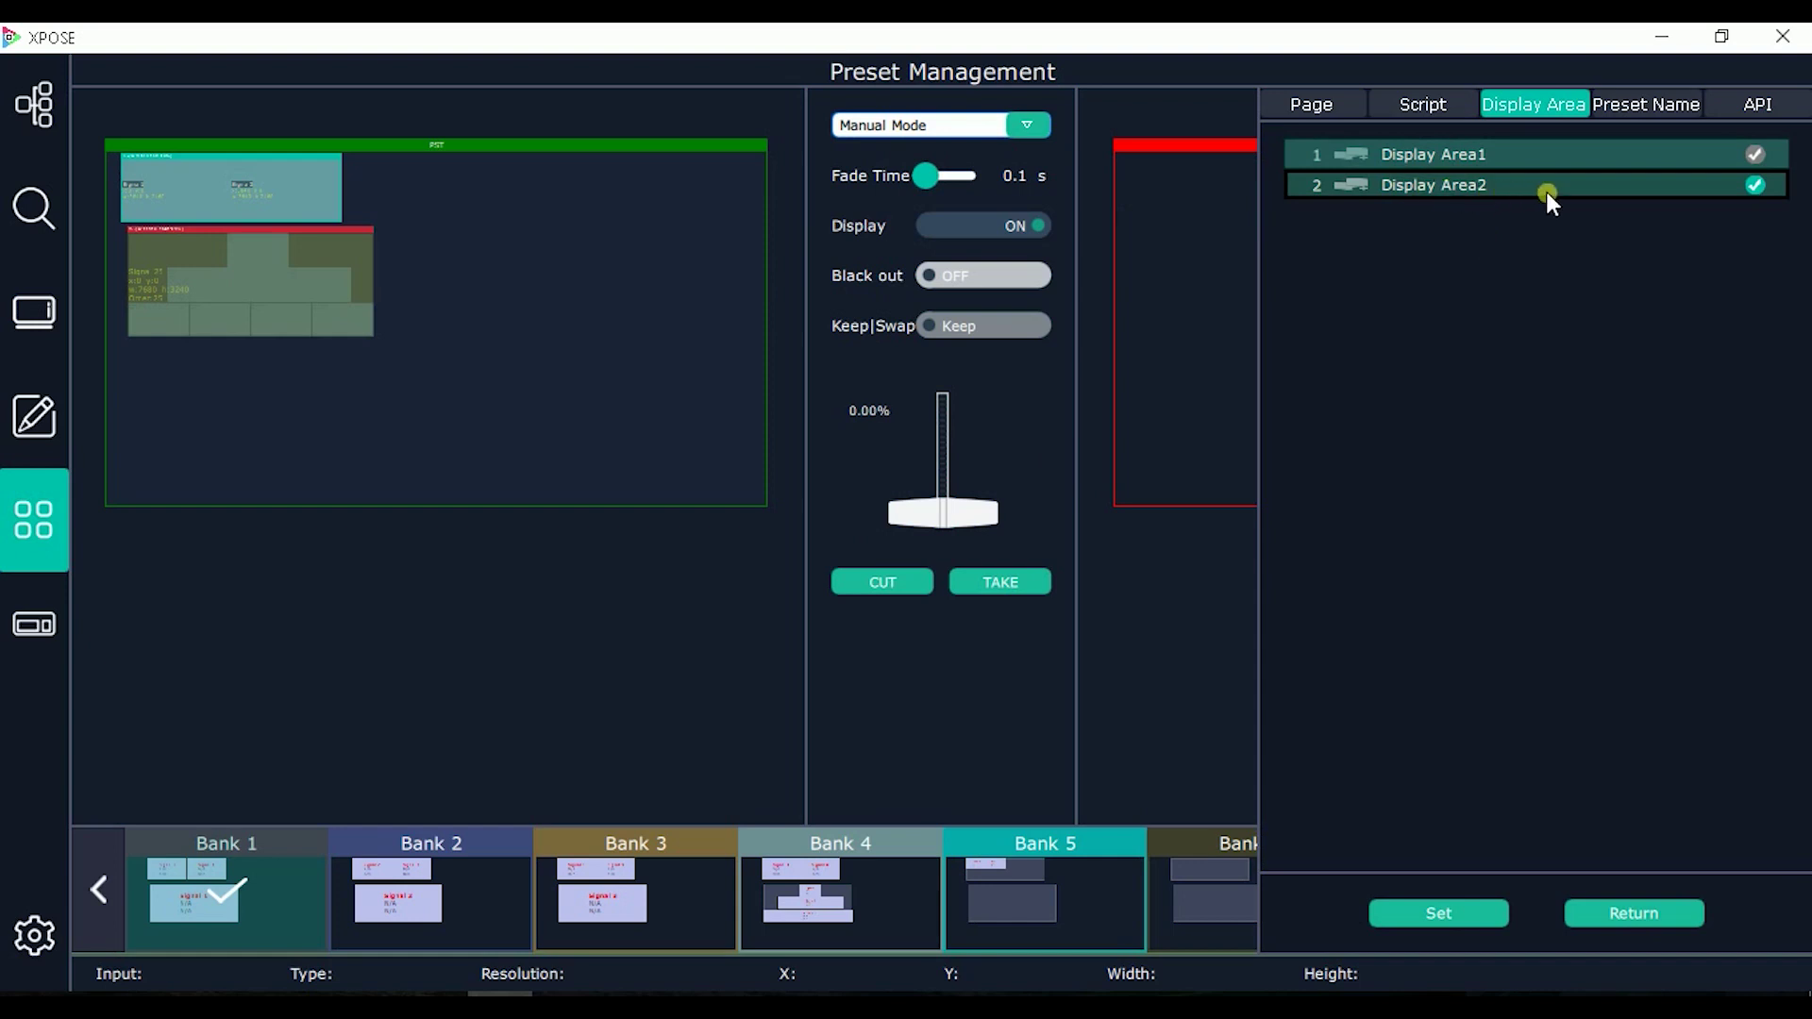
left_click(550, 277)
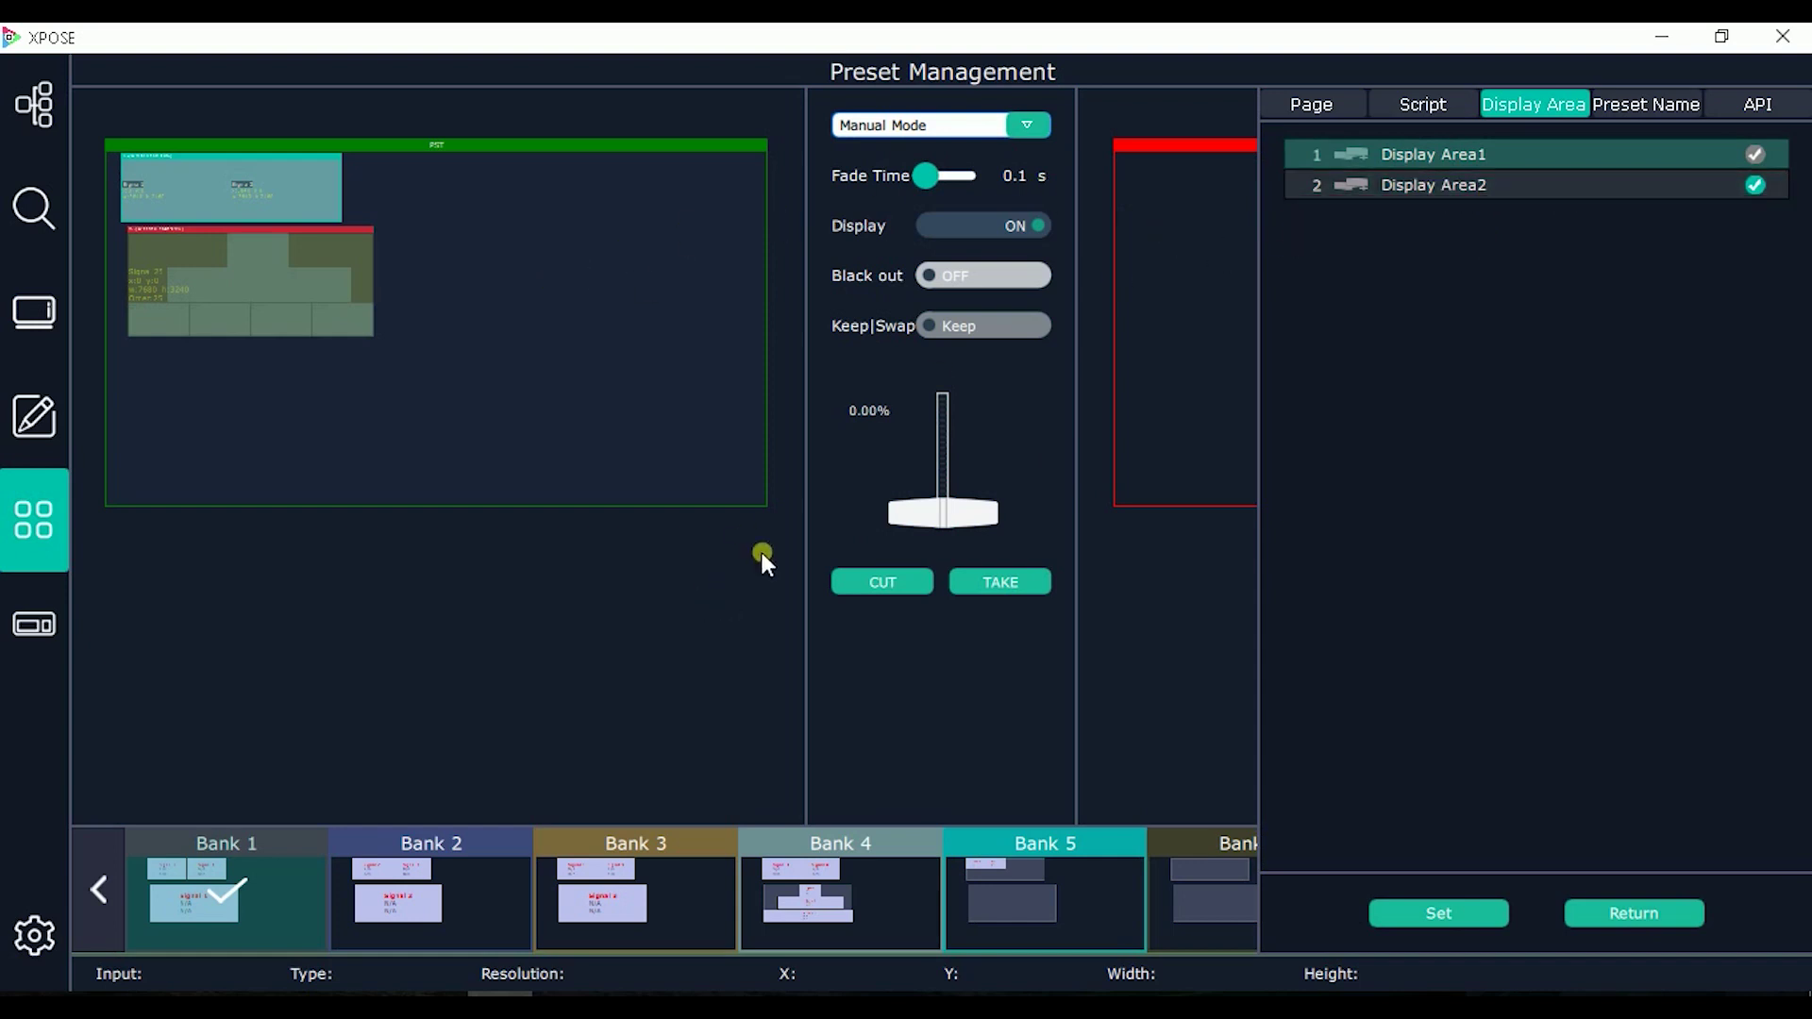
left_click(1425, 159)
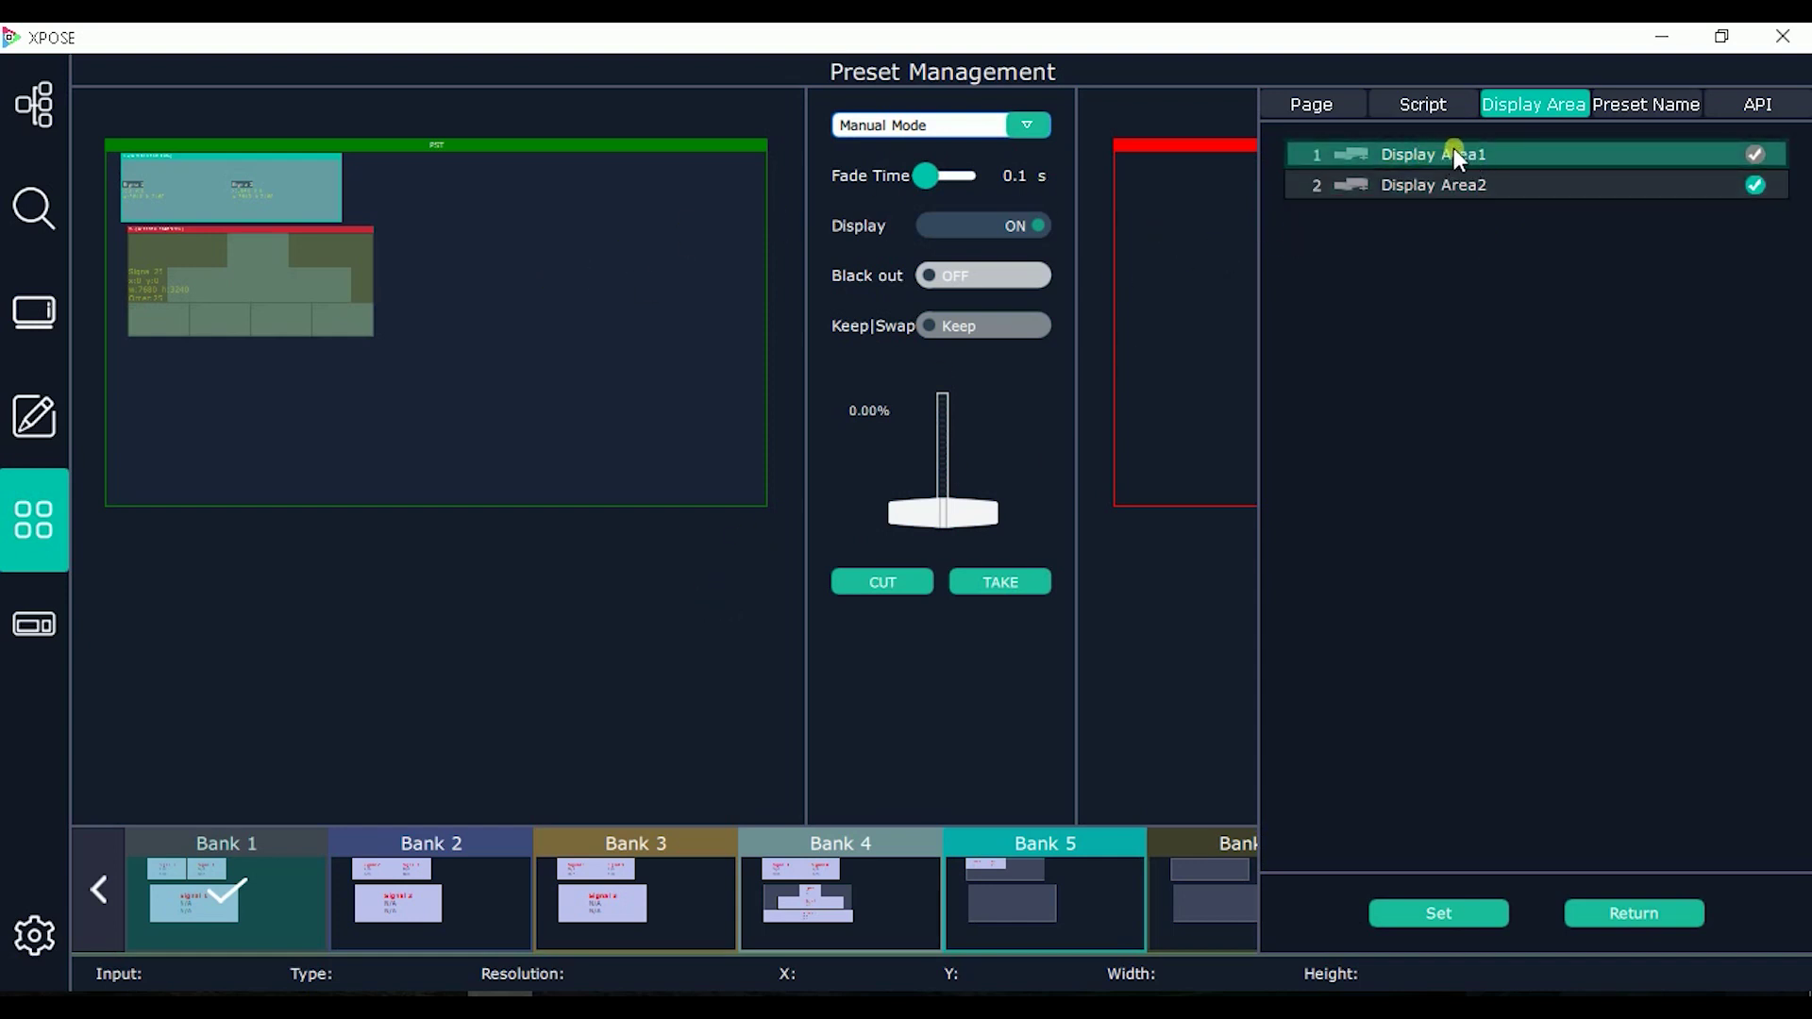
Step: Add Display Area2, step through Banks 2, 3 and 4, and show the Preset Name panel
left_click(459, 893)
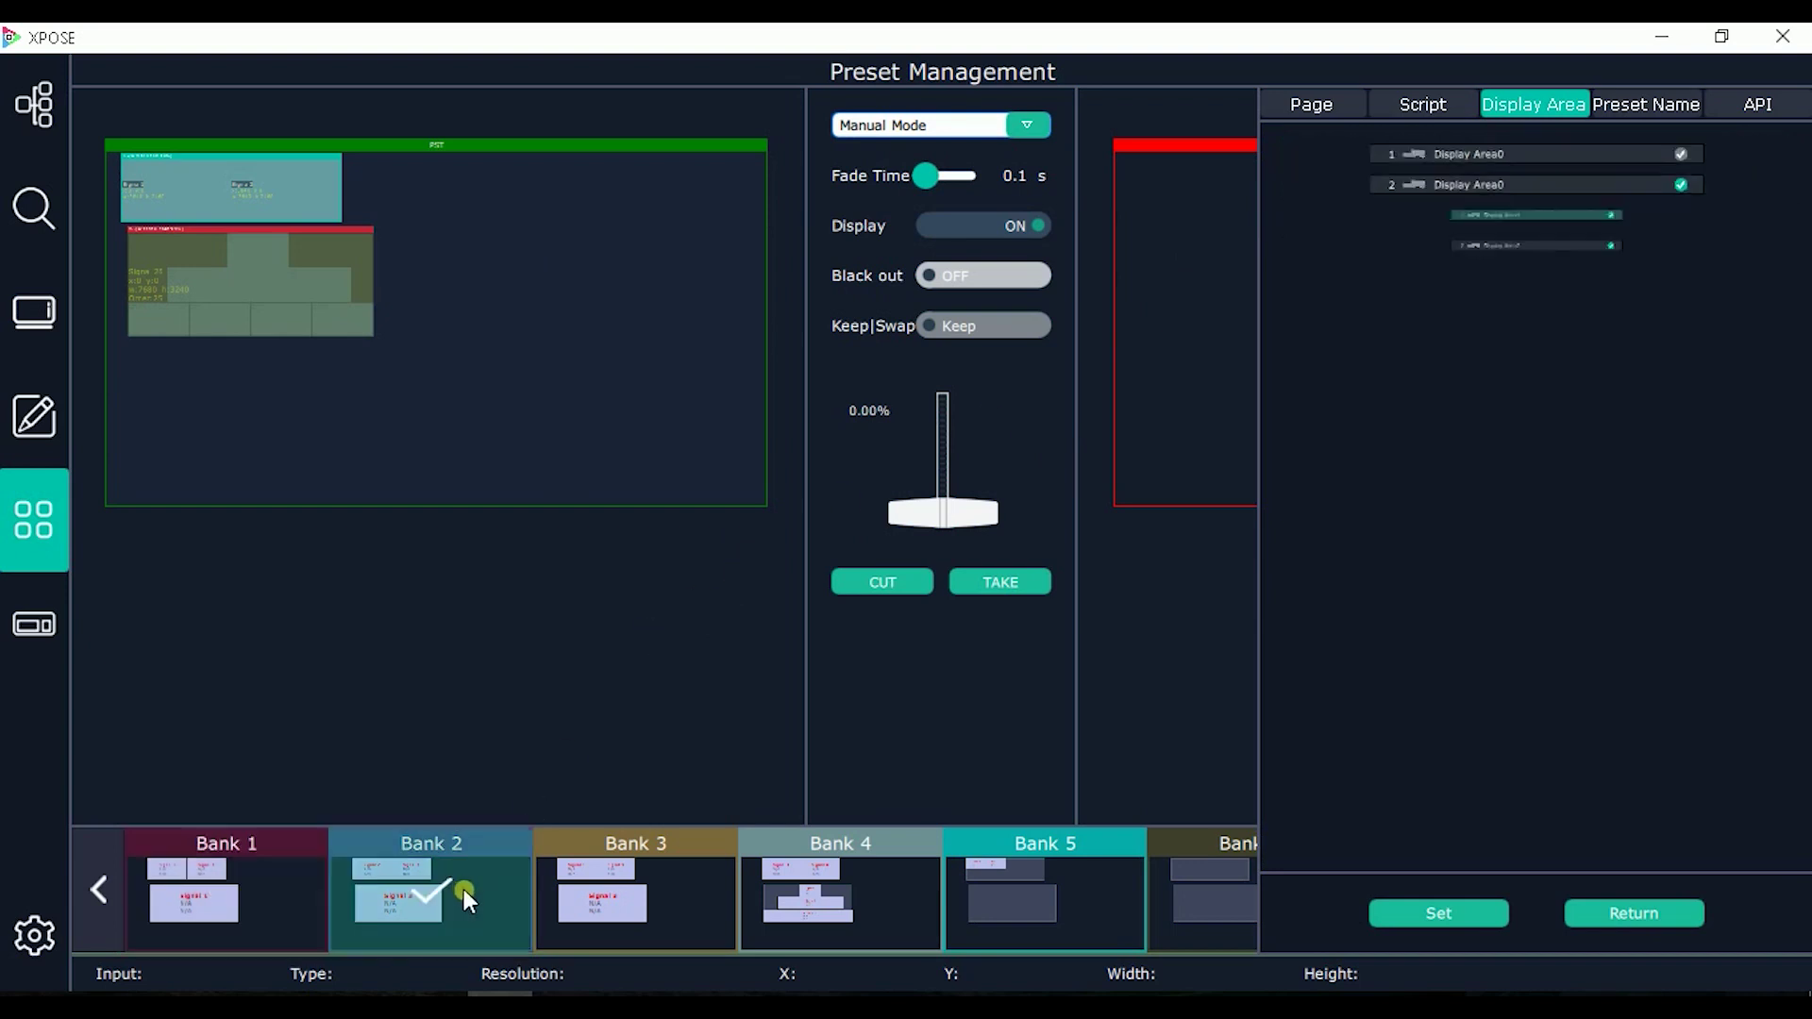
left_click(1690, 184)
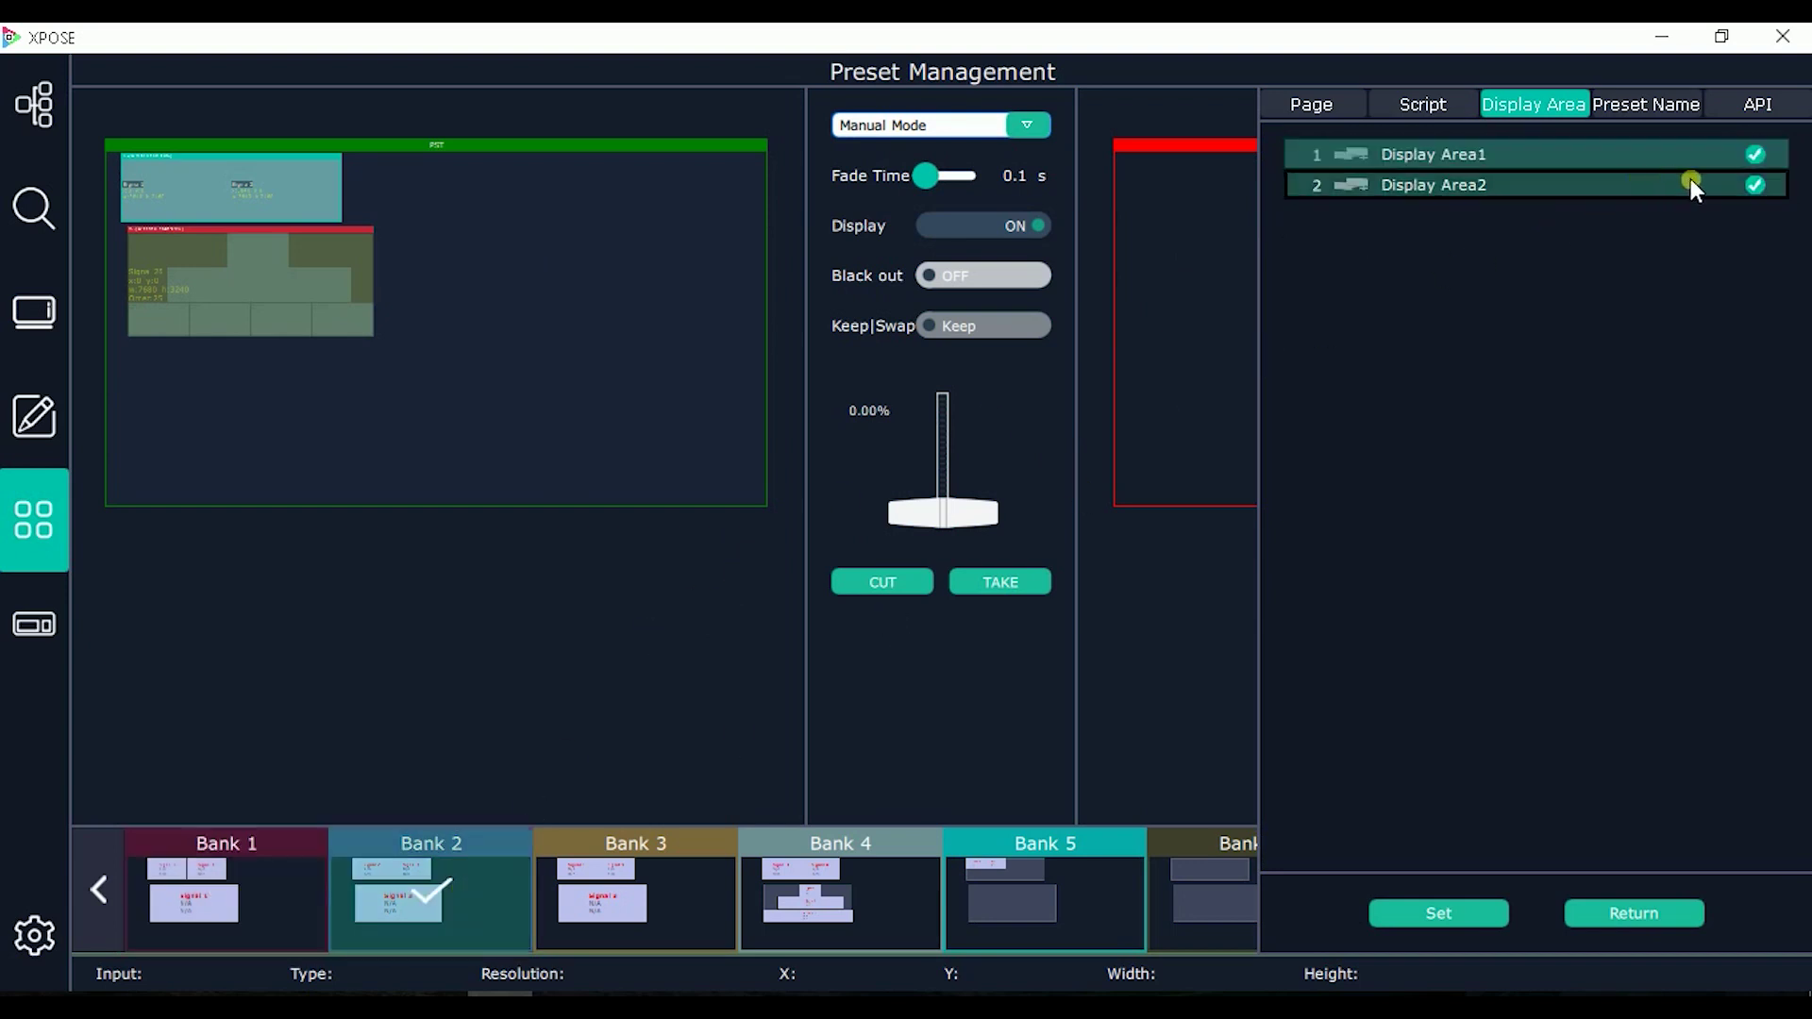
left_click(1760, 186)
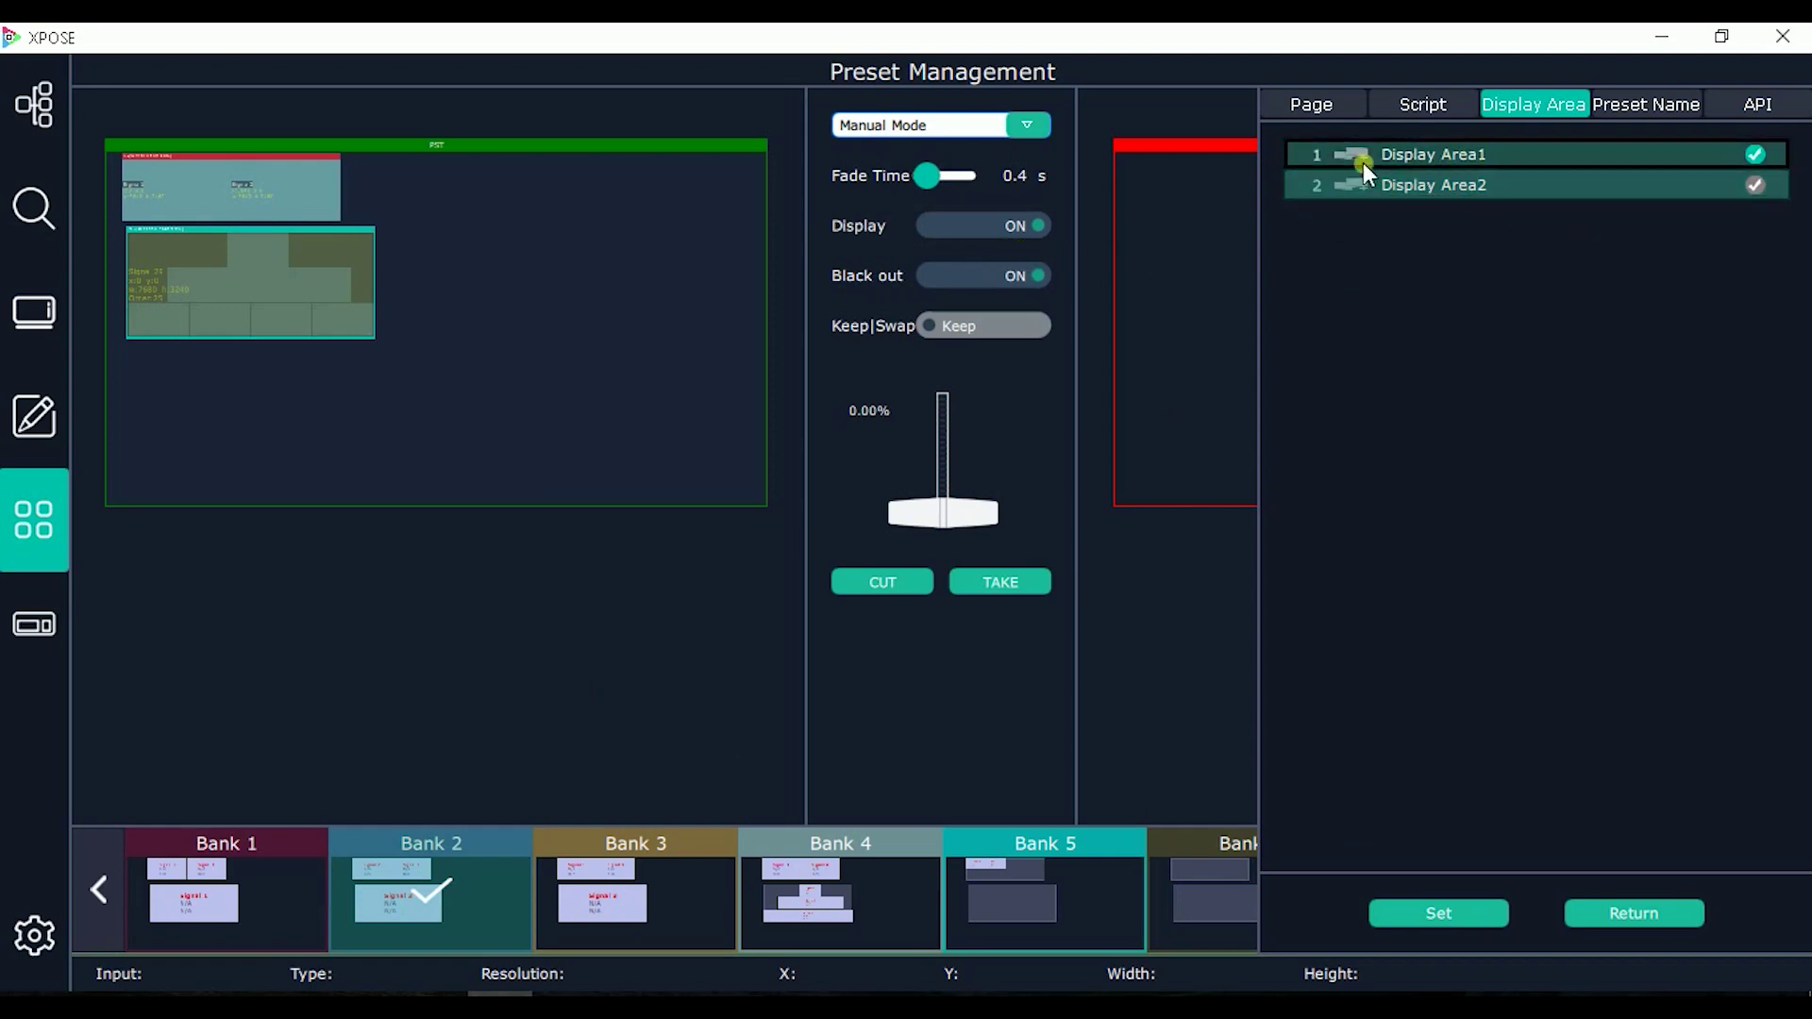
left_click(591, 861)
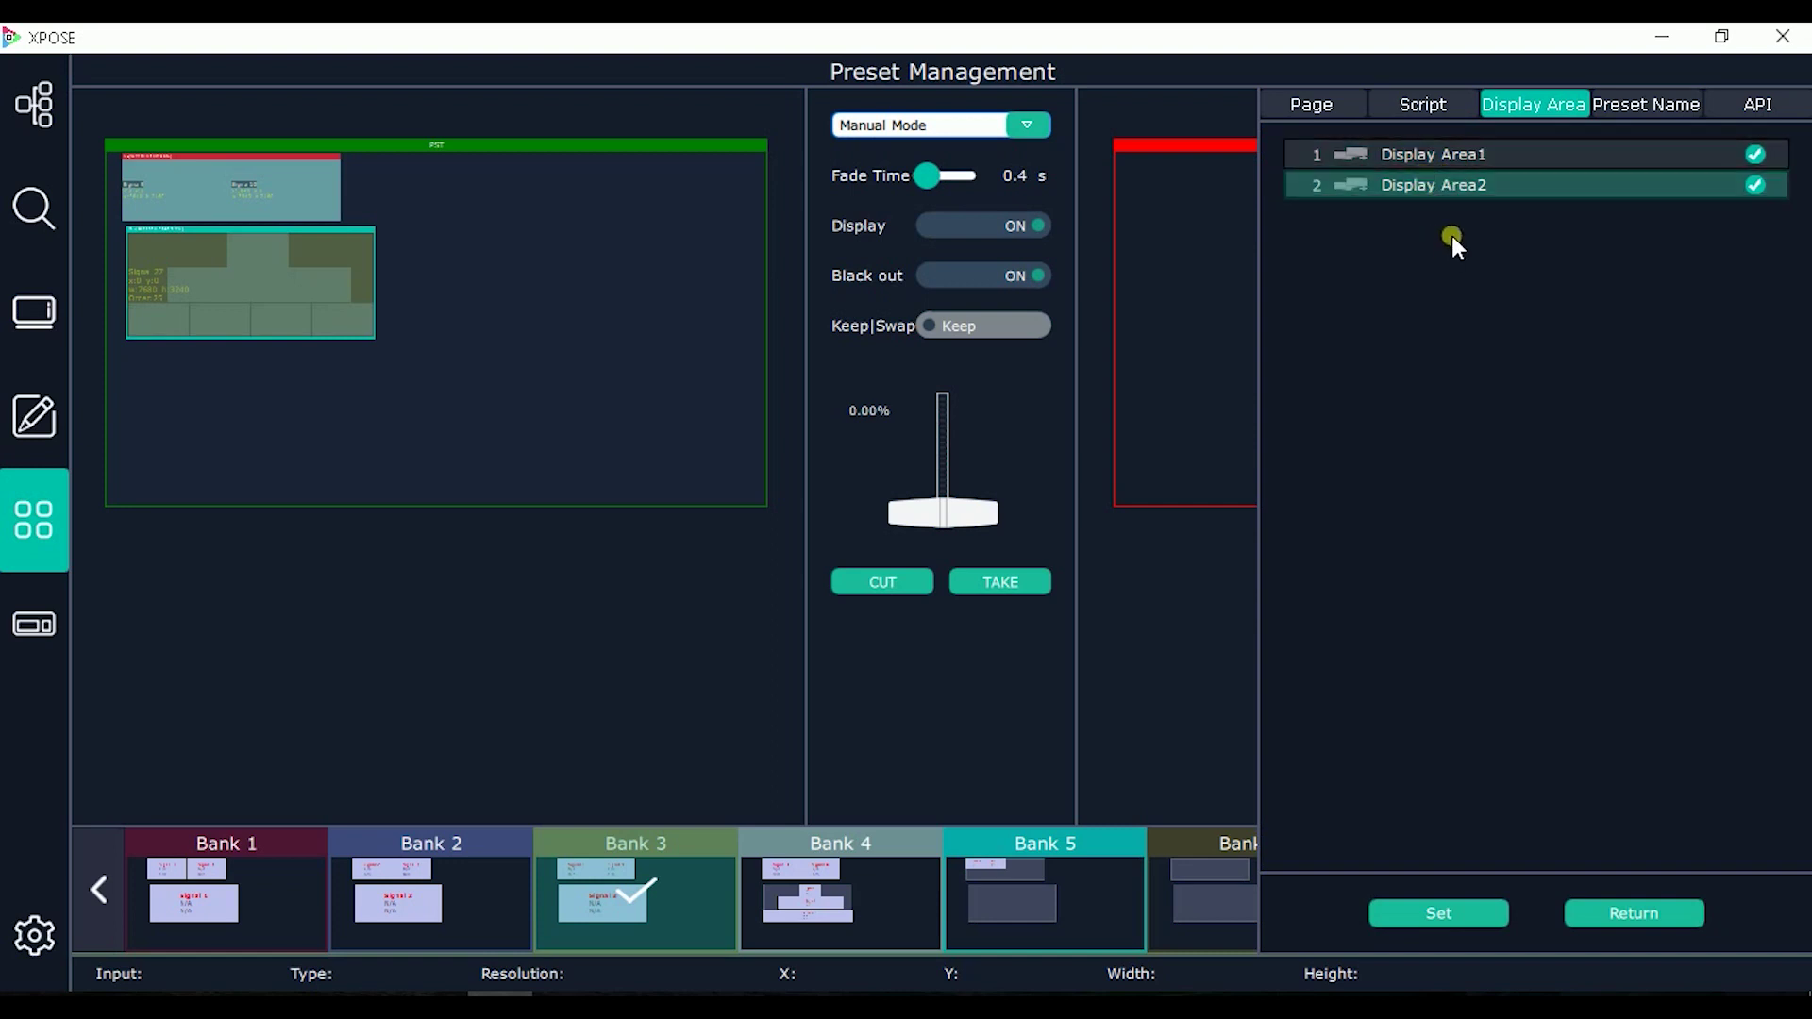
left_click(900, 913)
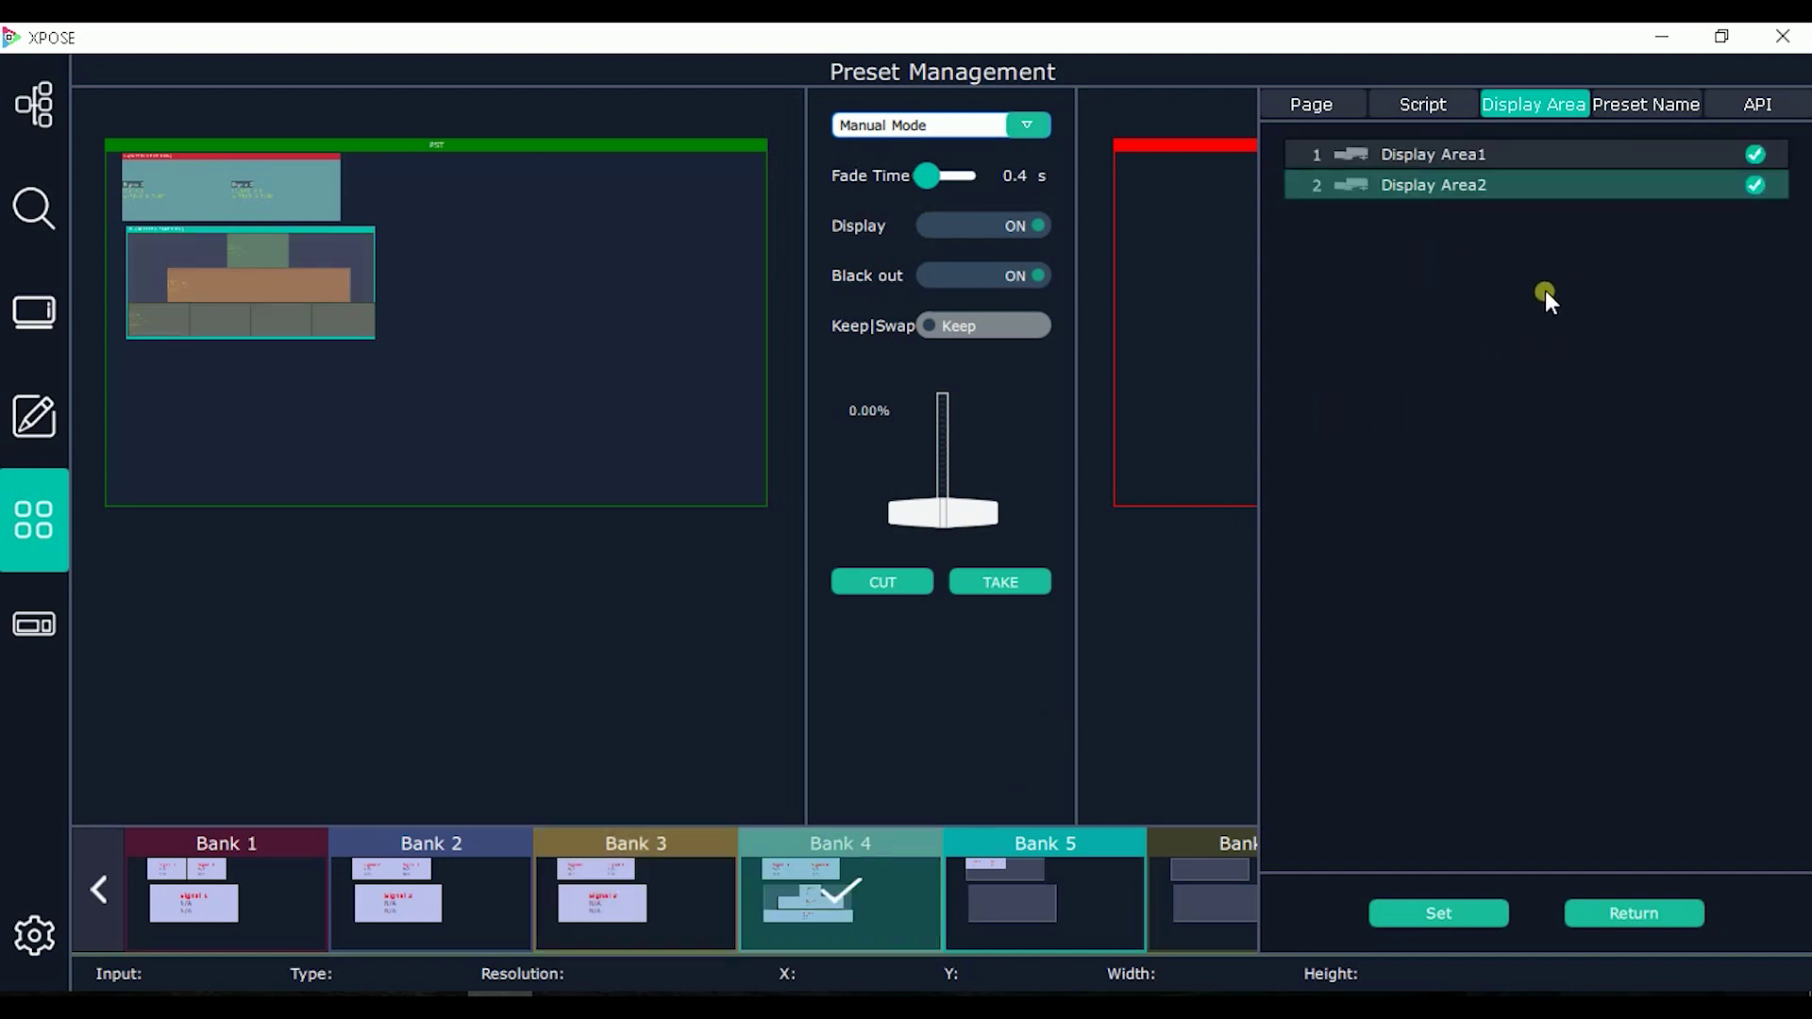
left_click(1638, 102)
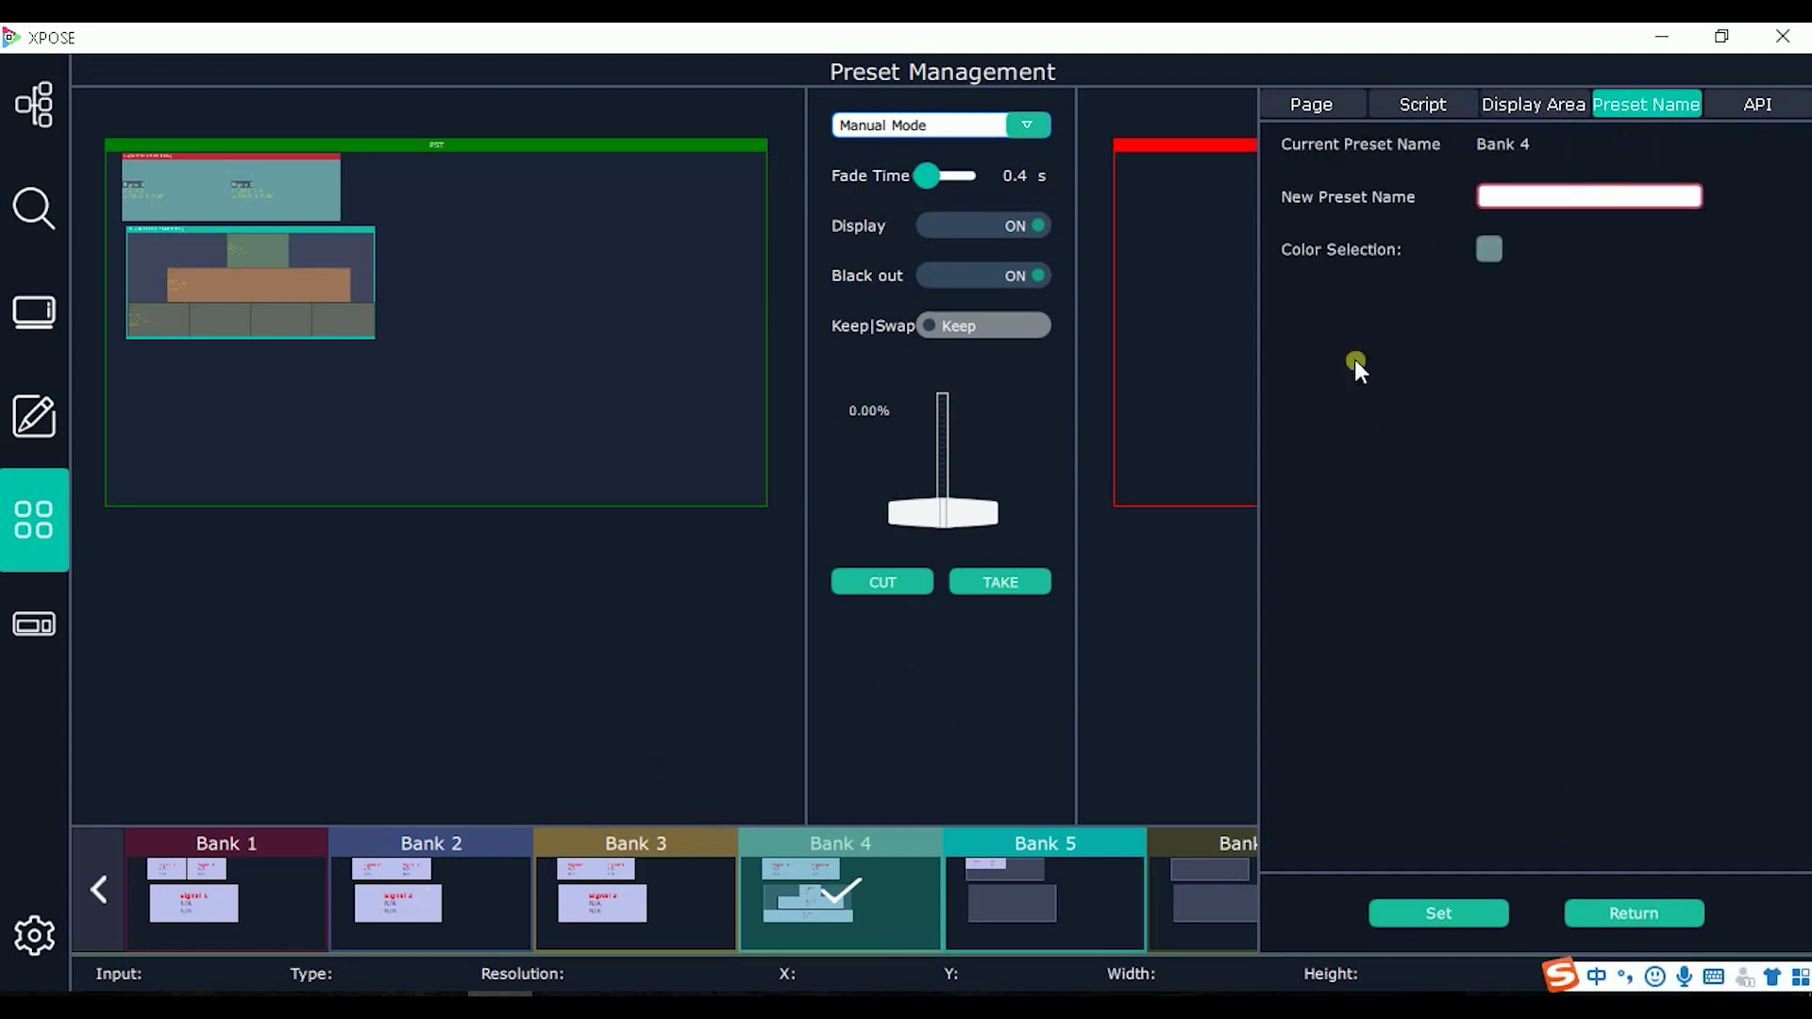
Step: Reselect Bank 1, close the preset name panel, then view the Keyboard and System Setting pages
left_click(187, 911)
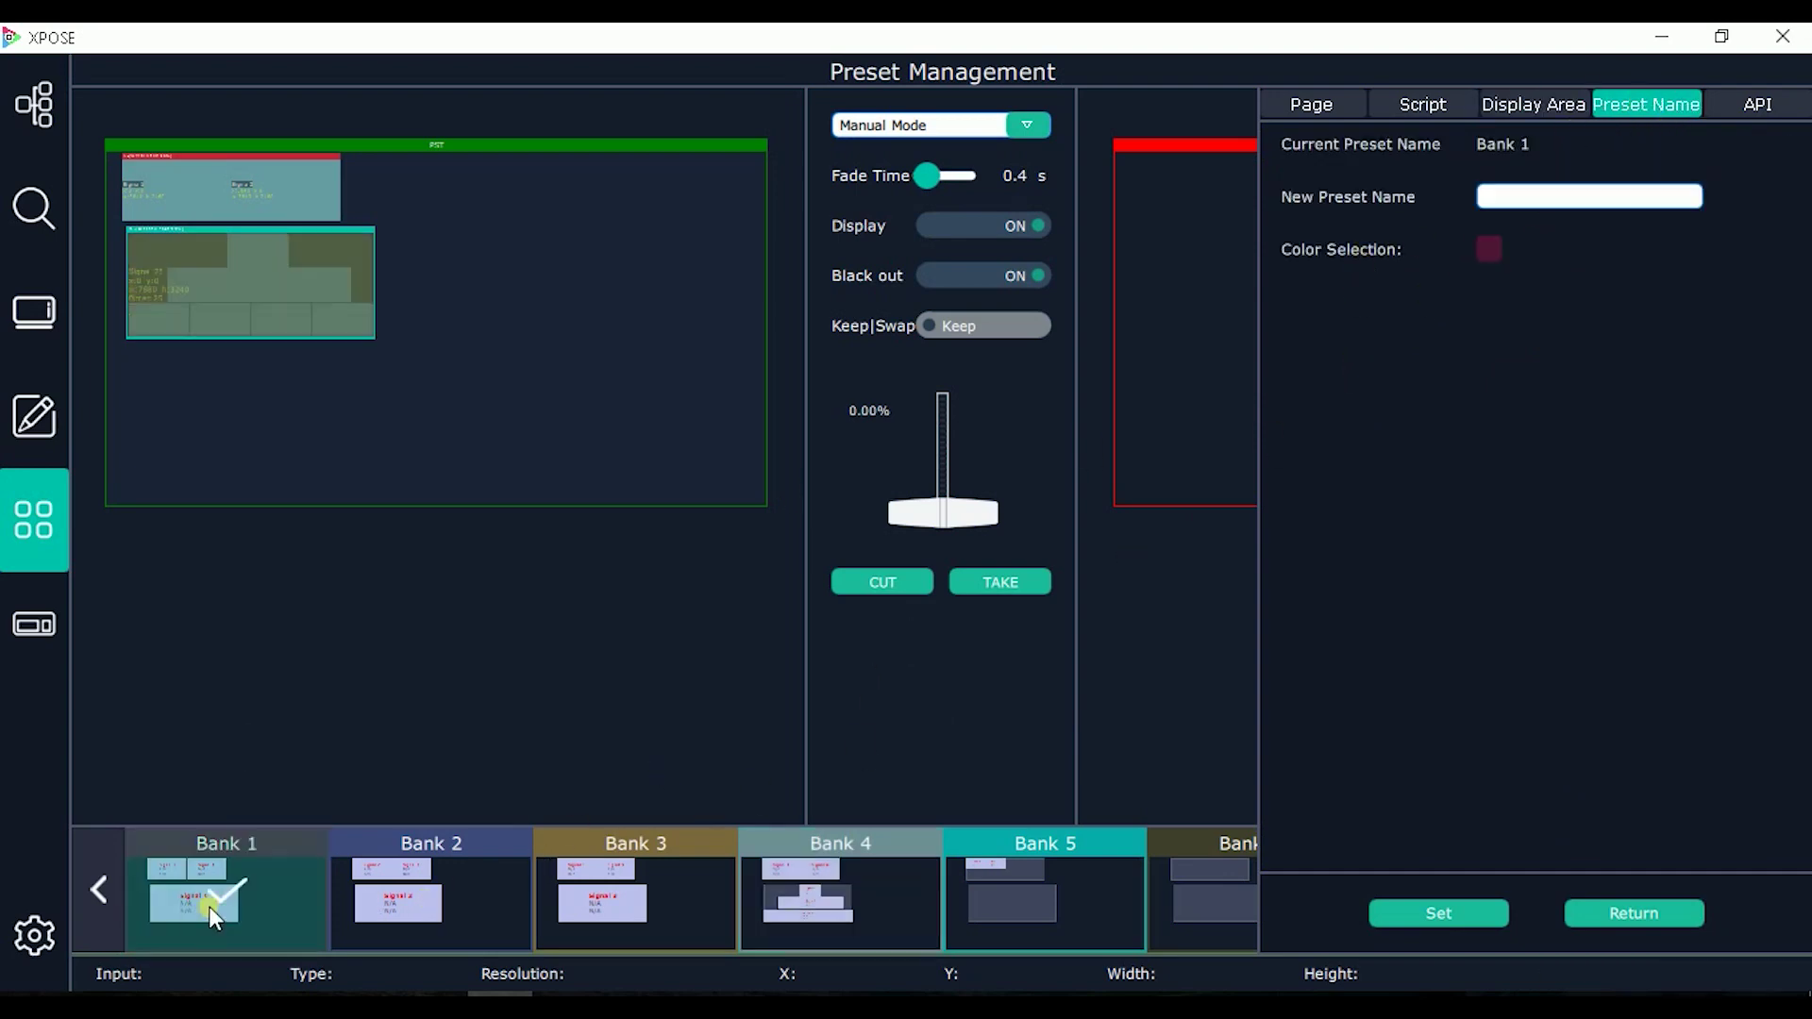
left_click(1549, 195)
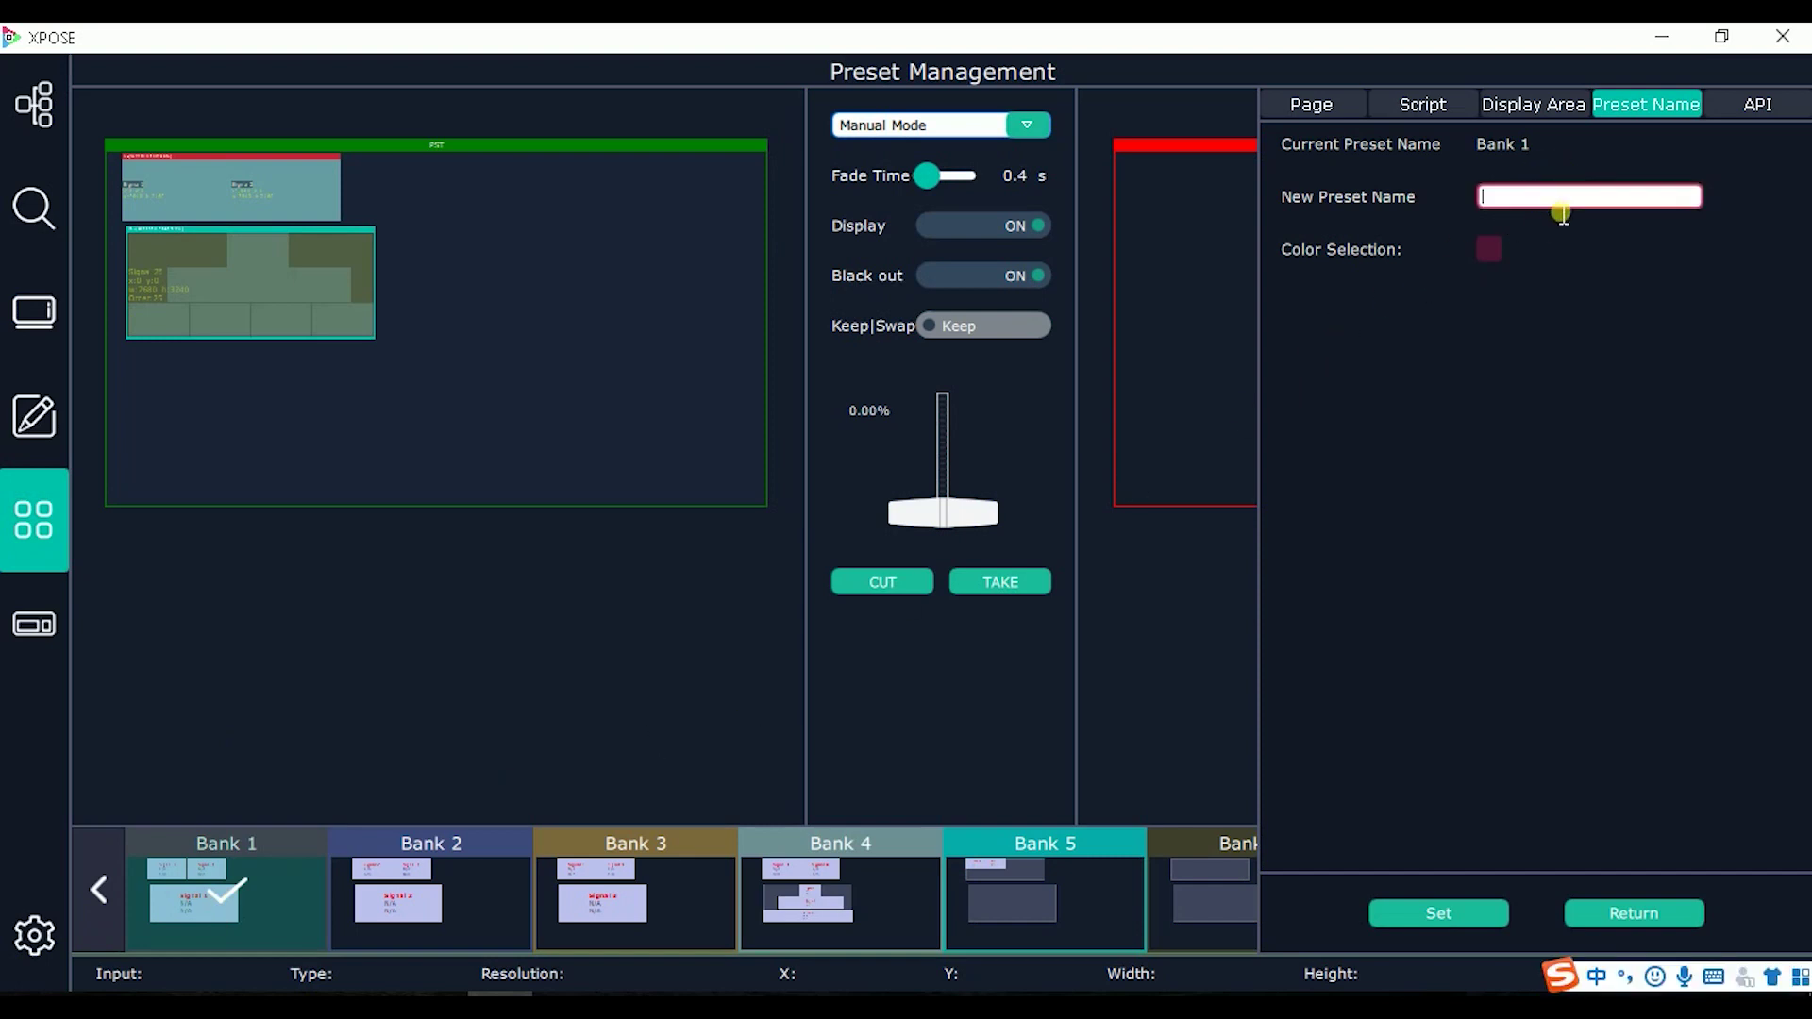
left_click(1622, 907)
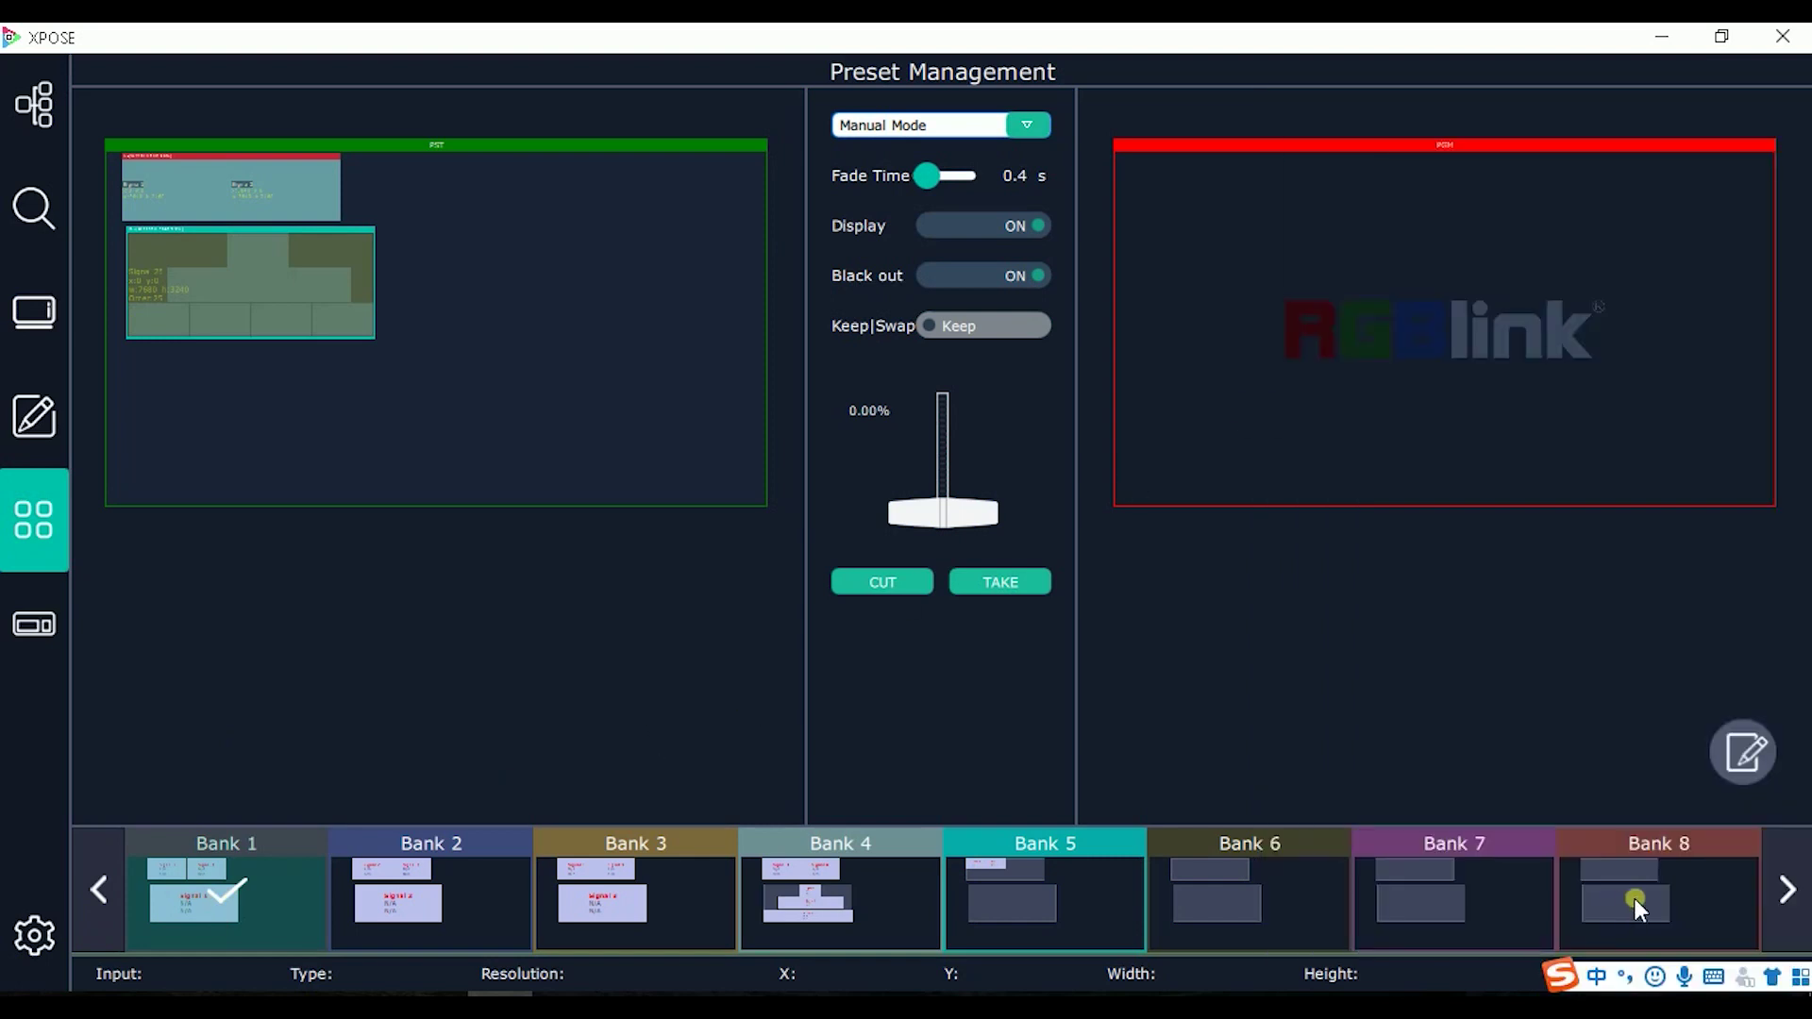
left_click(34, 625)
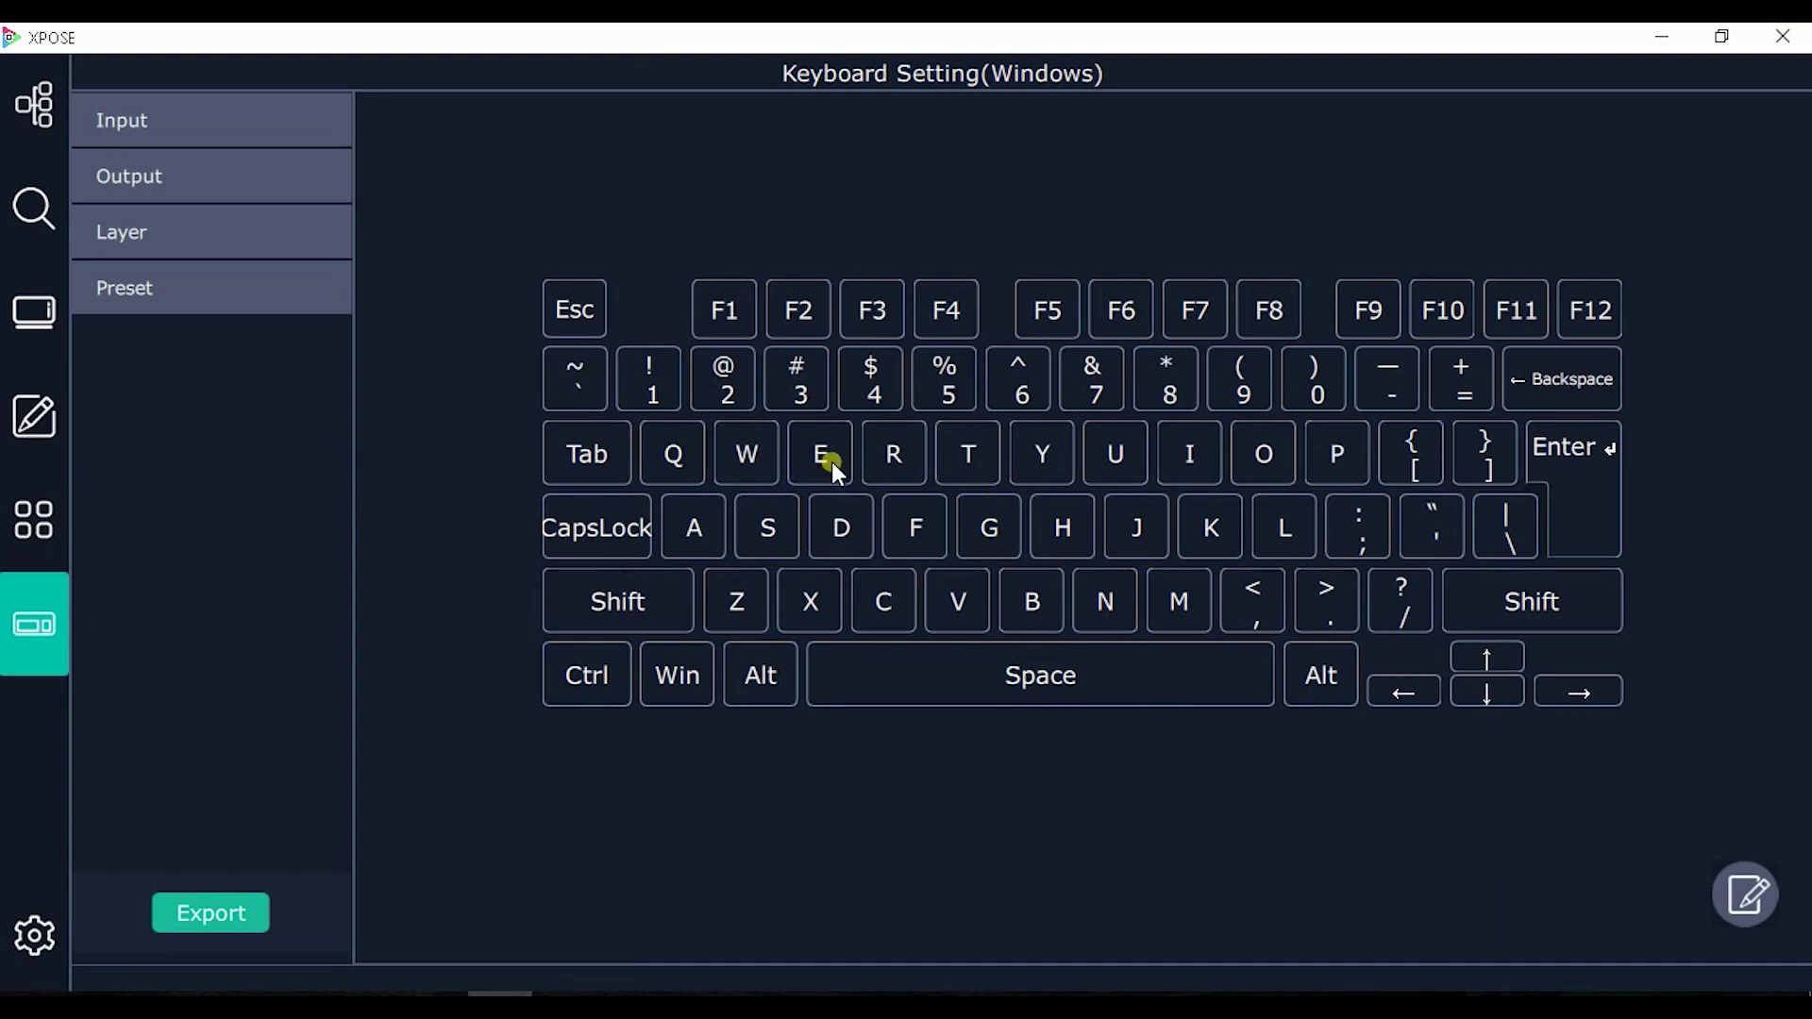
left_click(13, 941)
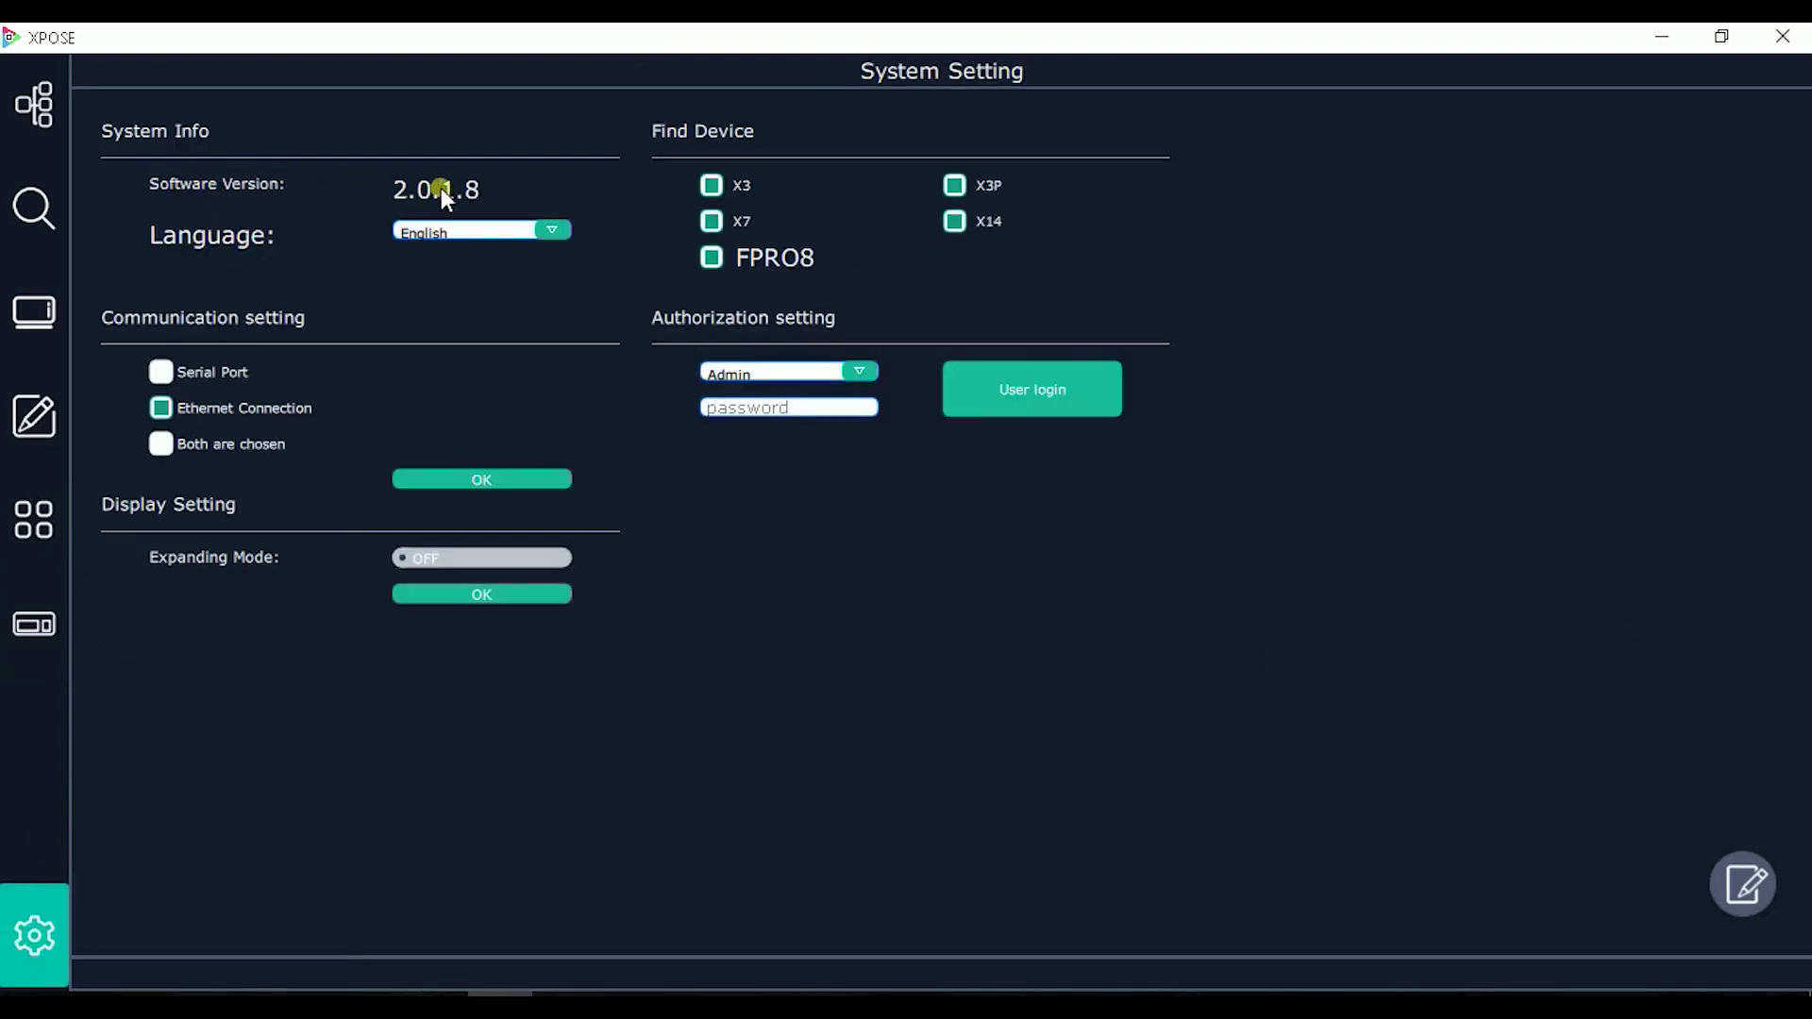
left_click(489, 236)
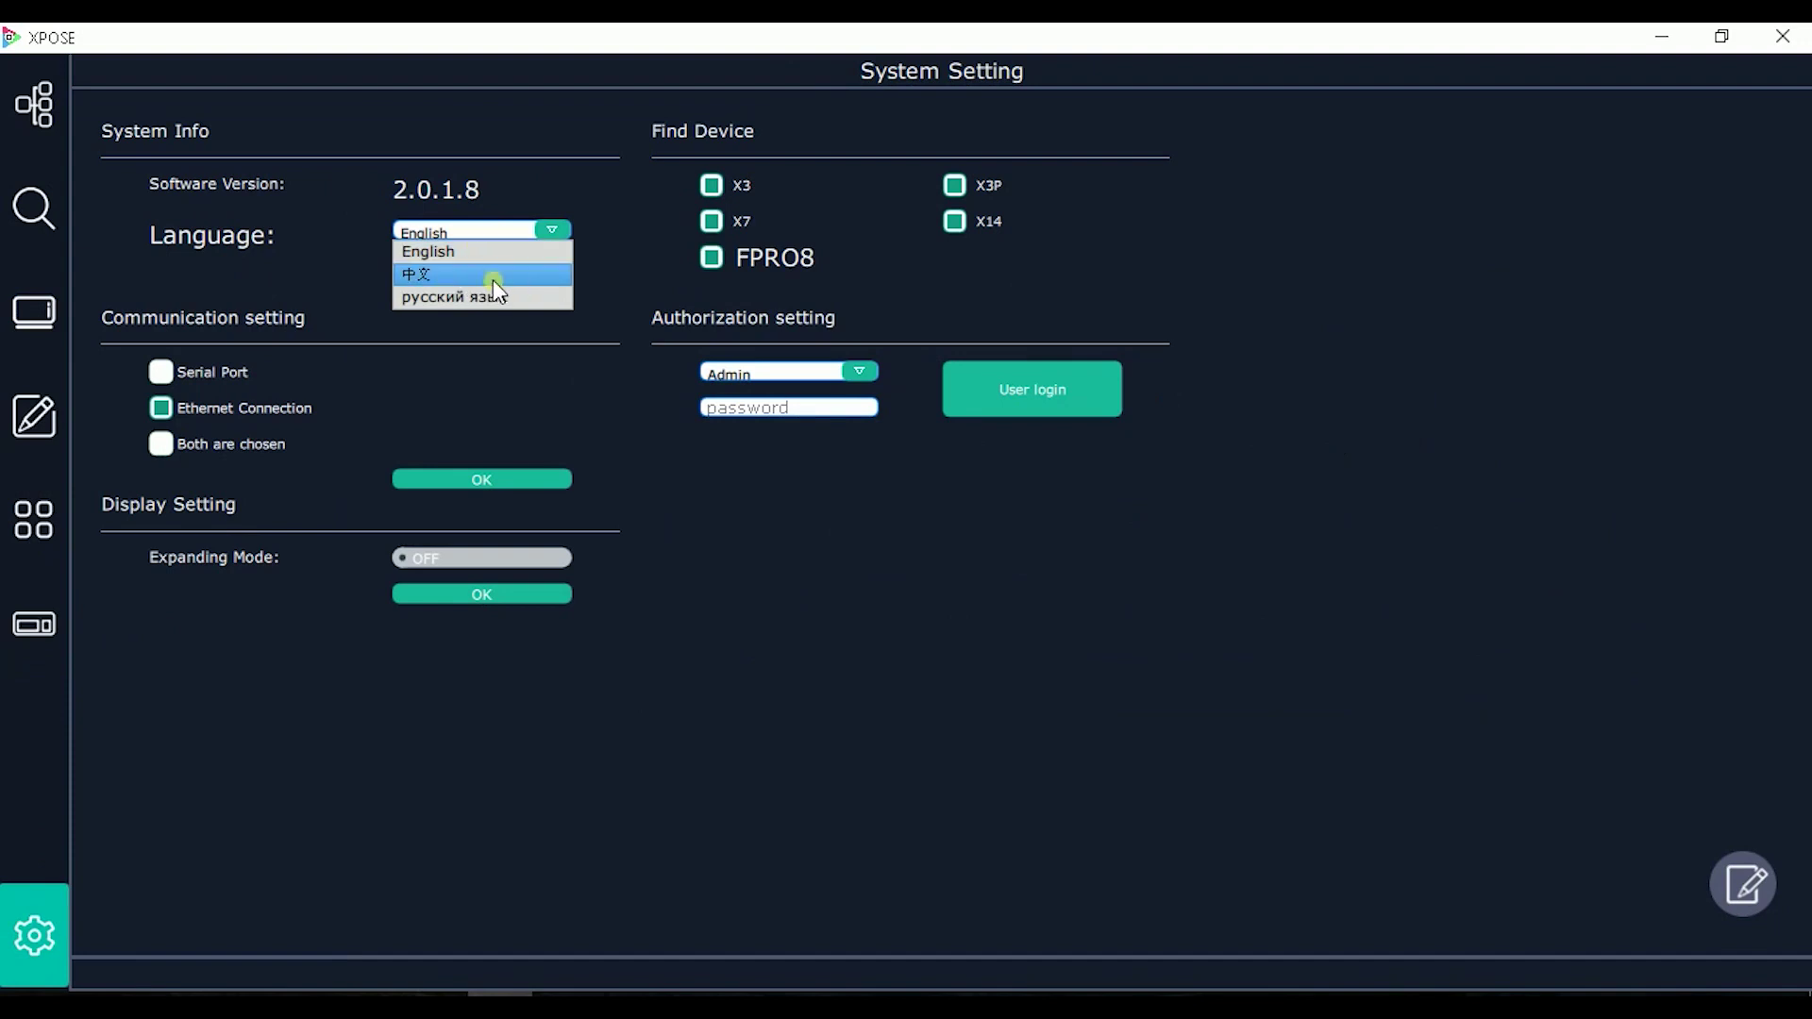
left_click(647, 271)
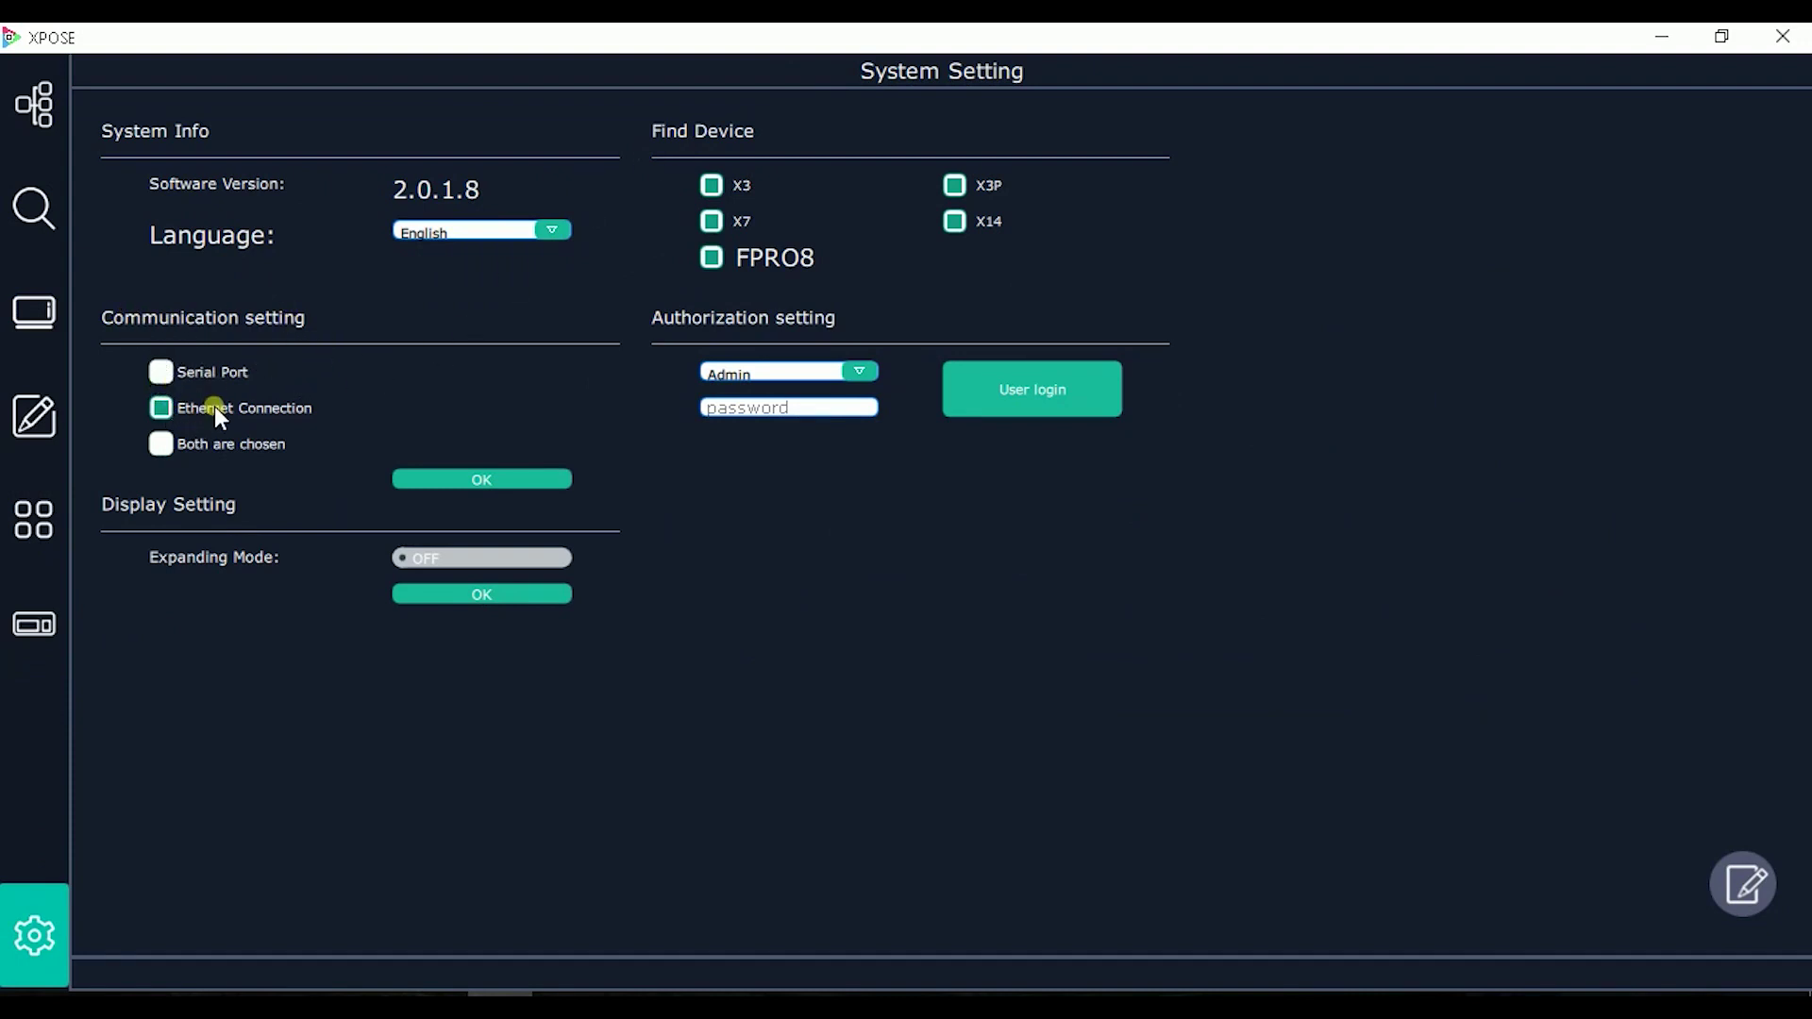
left_click(179, 444)
left_click(164, 372)
left_click(792, 408)
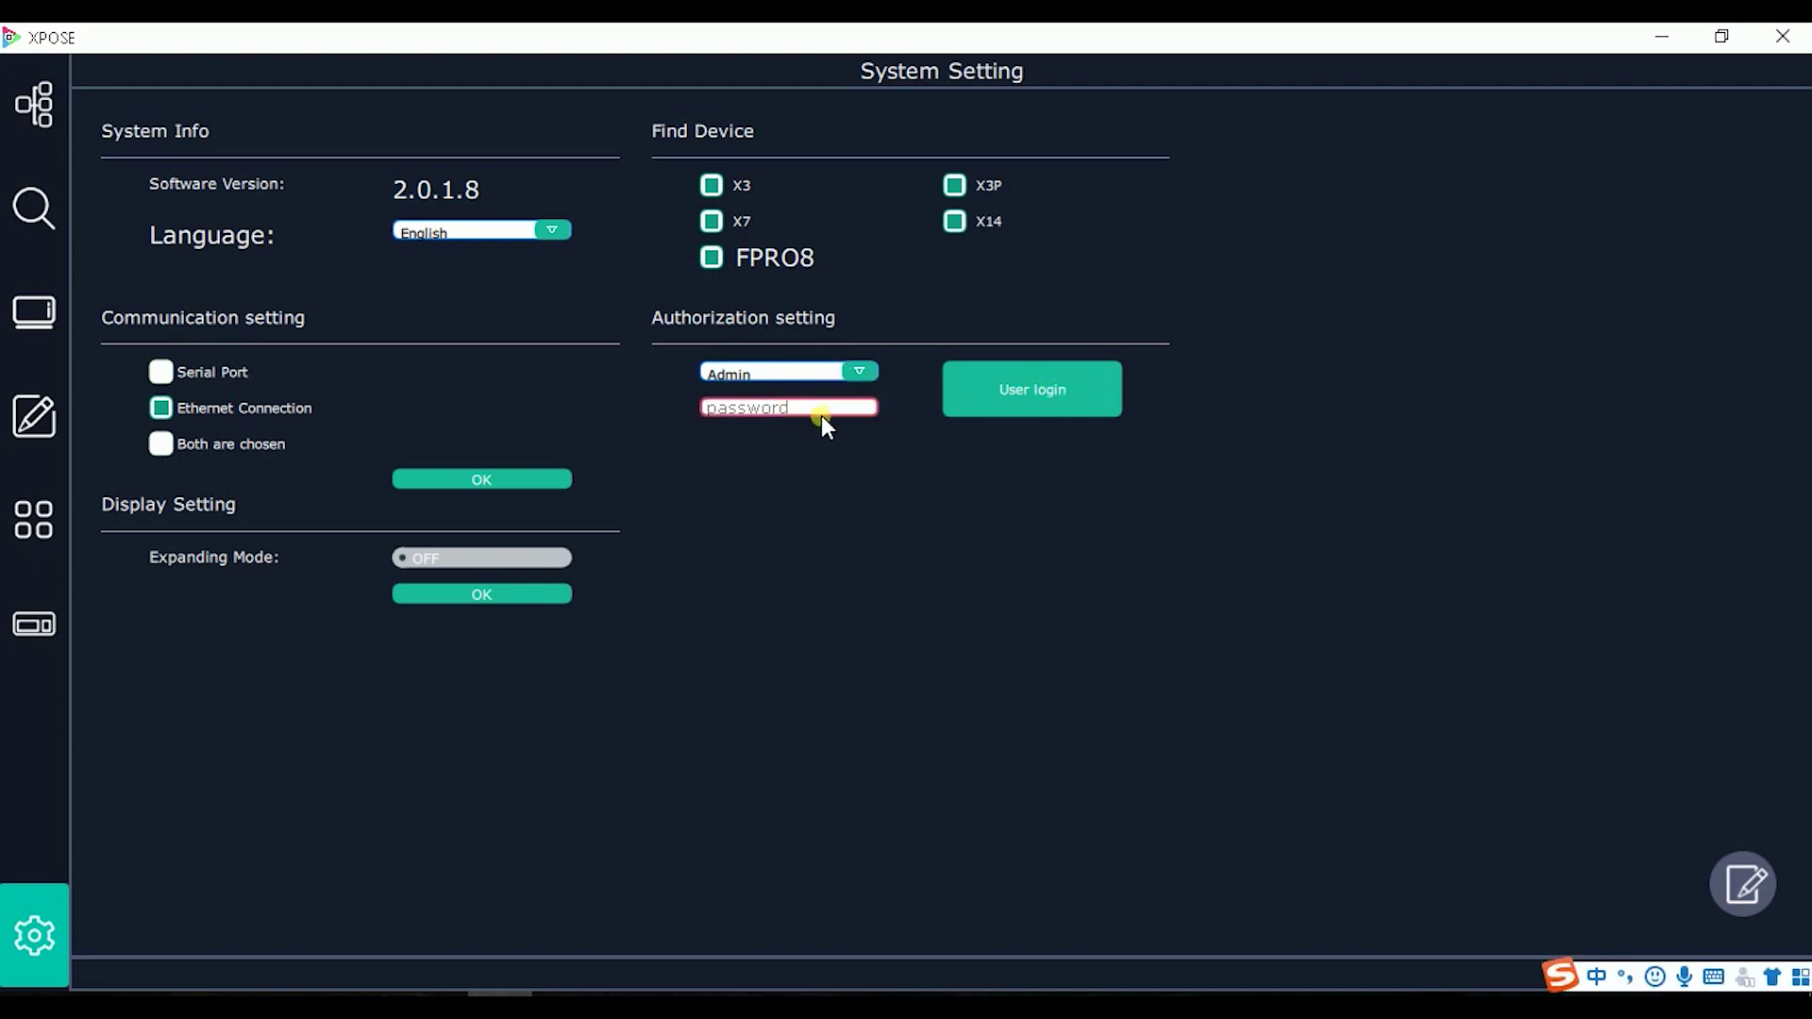